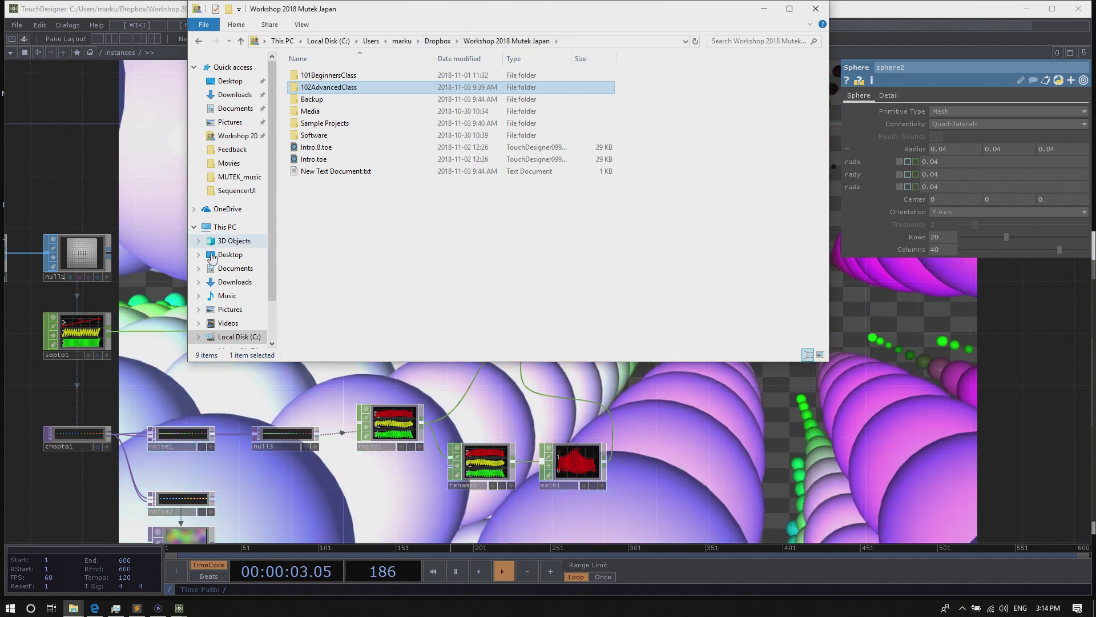
Browse to the Day2 folder on the F: drive and switch back to the TouchDesigner project
{"action": "scroll", "coordinate": [254, 267], "scroll_direction": "down", "scroll_amount": 2}
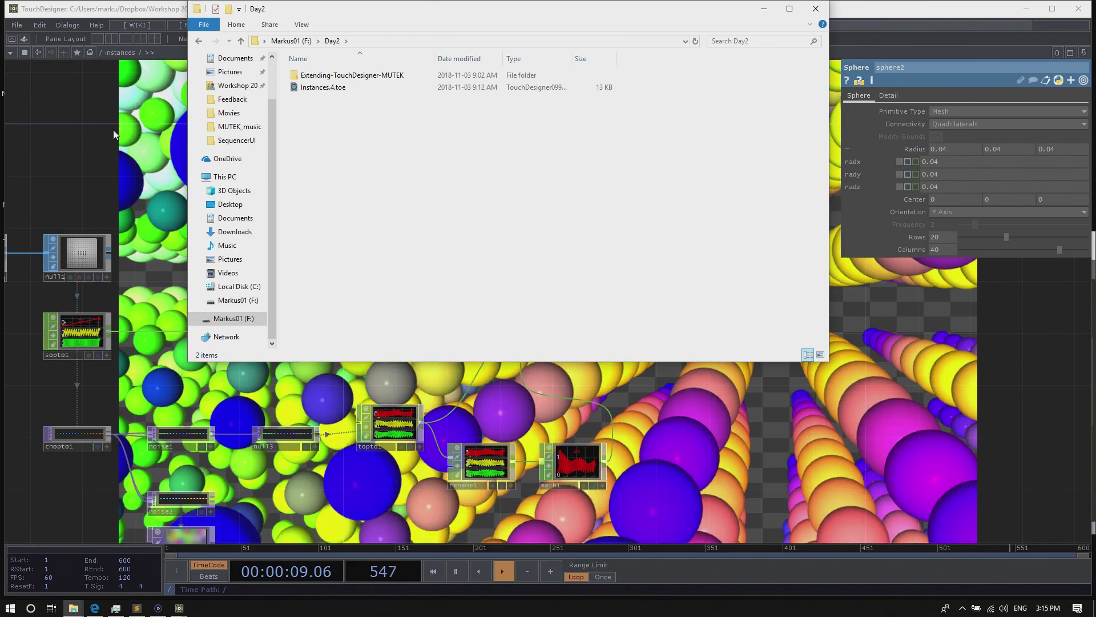
{"action": "left_click", "coordinate": [124, 127]}
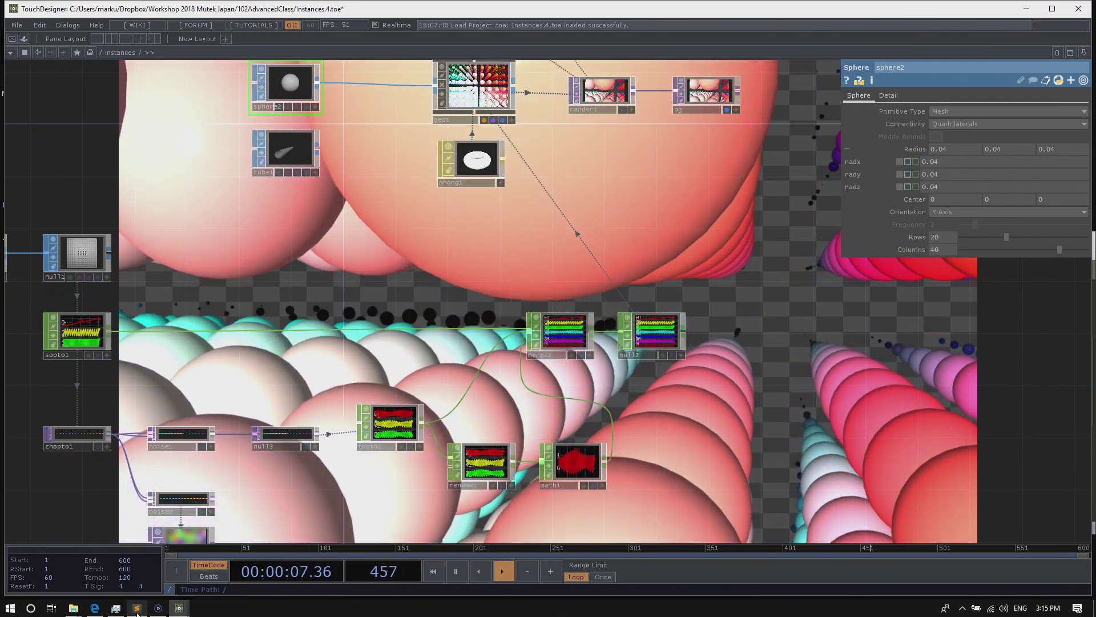
Look over the operator network inside the instances container, from the geometry sources to the render
{"action": "mouse_move", "coordinate": [137, 614]}
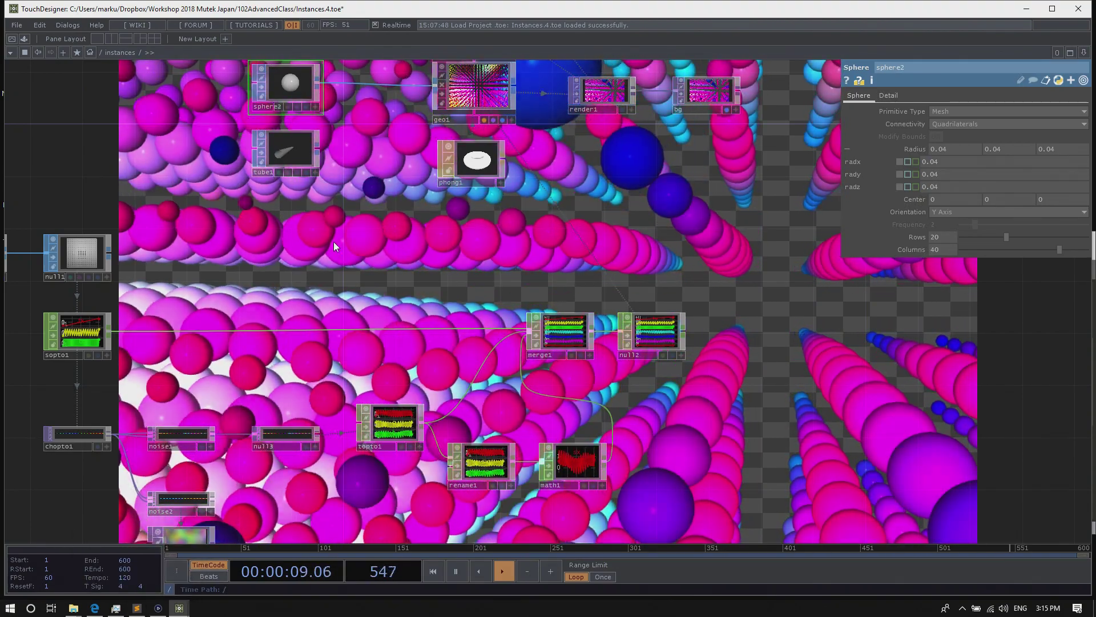
{"action": "left_click_drag", "start_coordinate": [339, 188], "coordinate": [340, 197]}
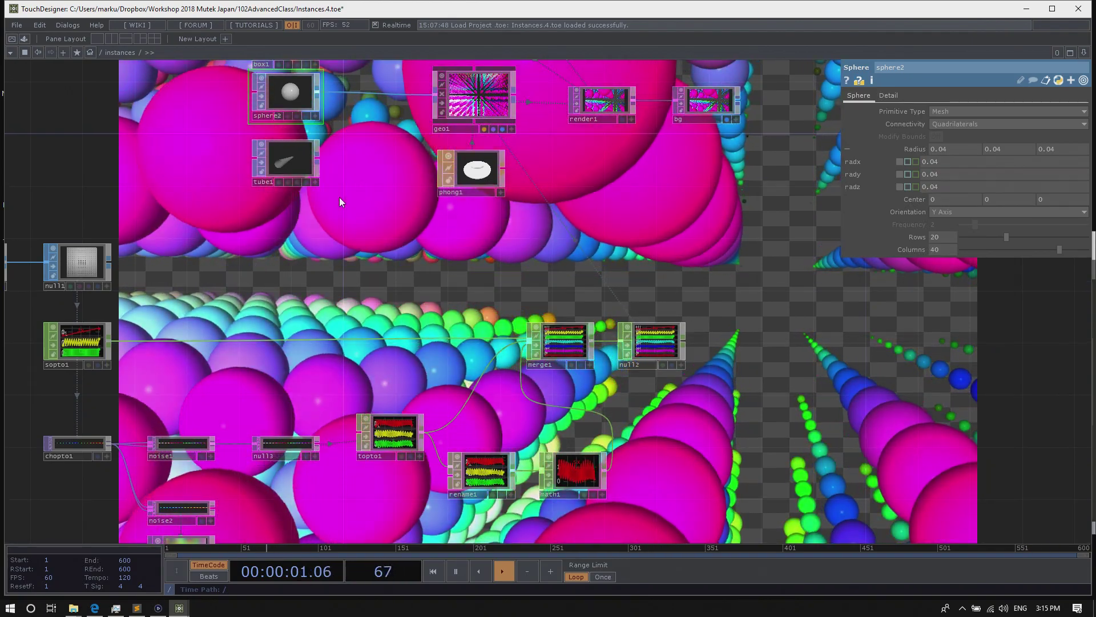
{"action": "scroll", "coordinate": [340, 197], "scroll_direction": "down", "scroll_amount": 5}
{"action": "left_click_drag", "start_coordinate": [296, 235], "coordinate": [458, 258]}
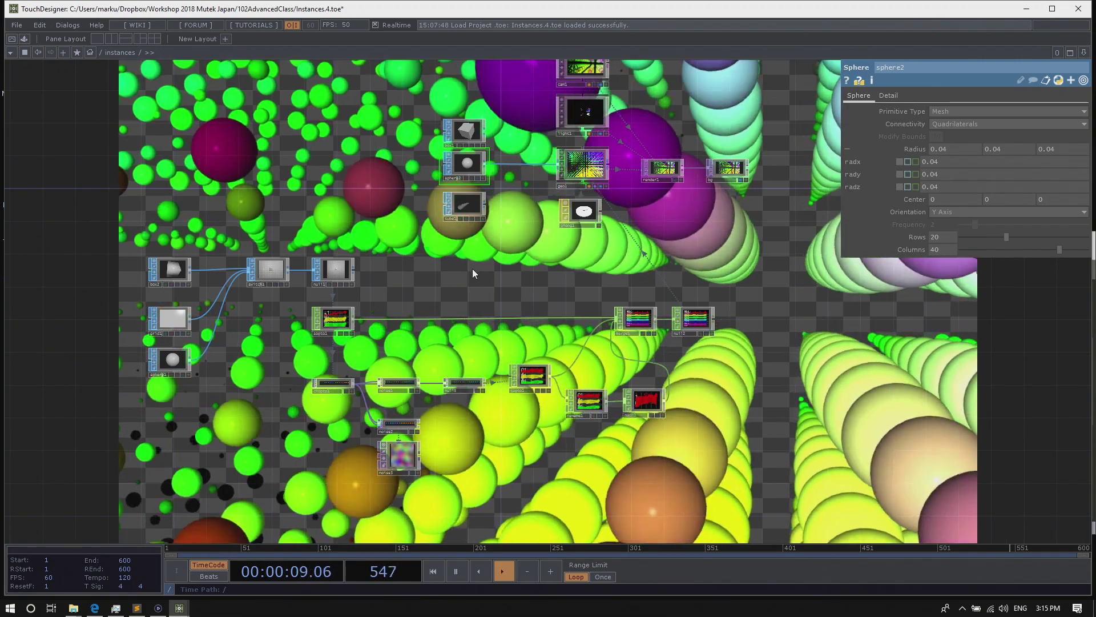
{"action": "left_click_drag", "start_coordinate": [472, 269], "coordinate": [467, 277]}
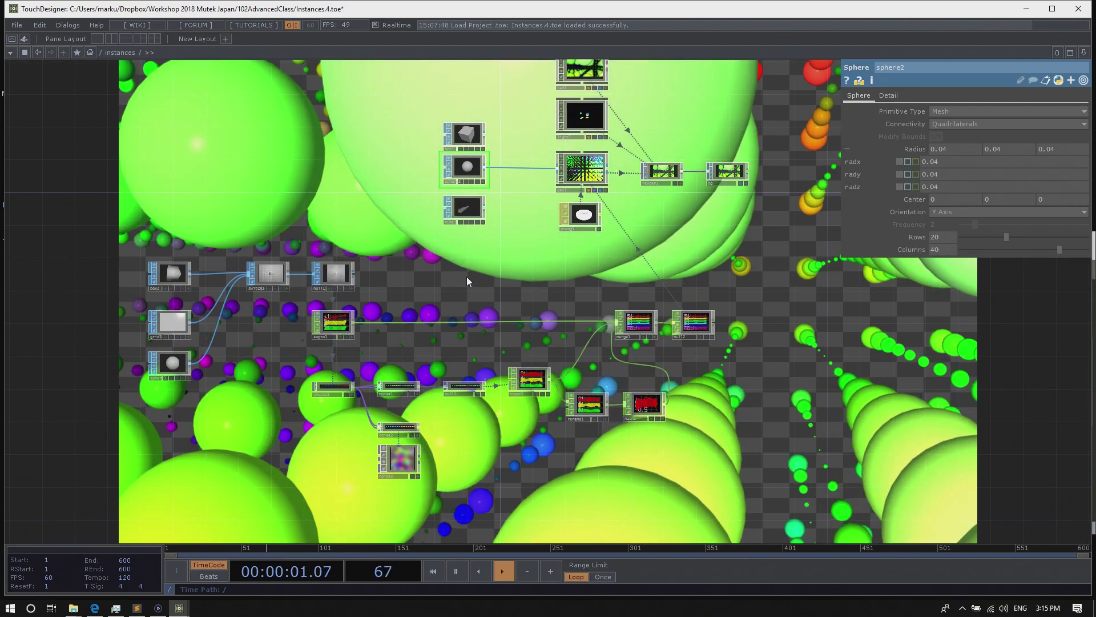
Go up to the root level, deactivate the instances container's viewer and re-enter the container
{"action": "key", "text": "u"}
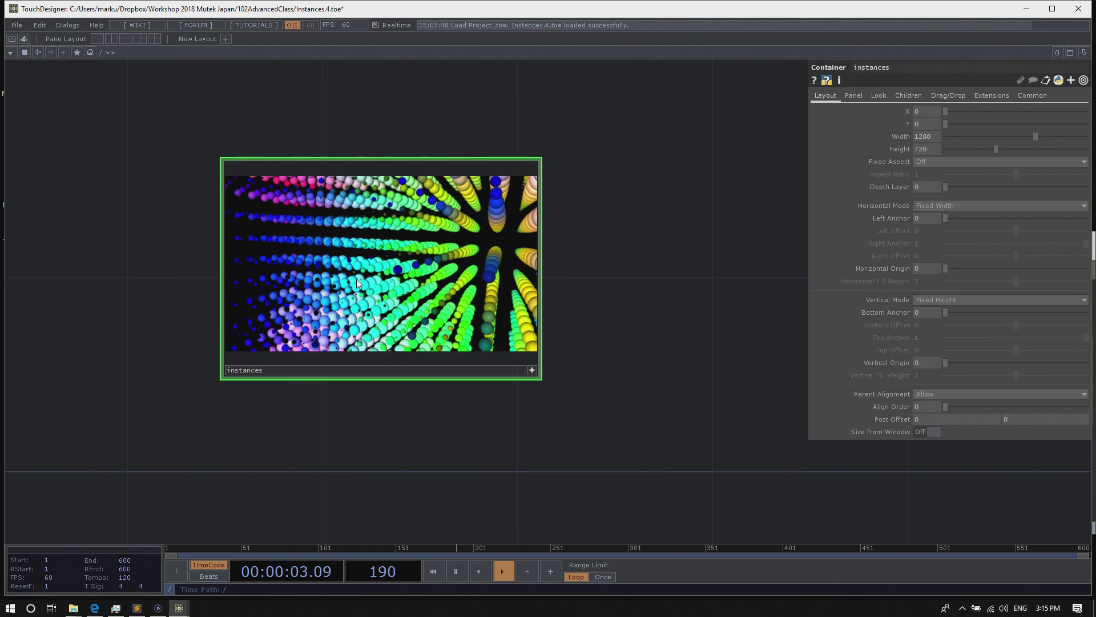
{"action": "left_click", "coordinate": [532, 371]}
{"action": "key", "text": "i"}
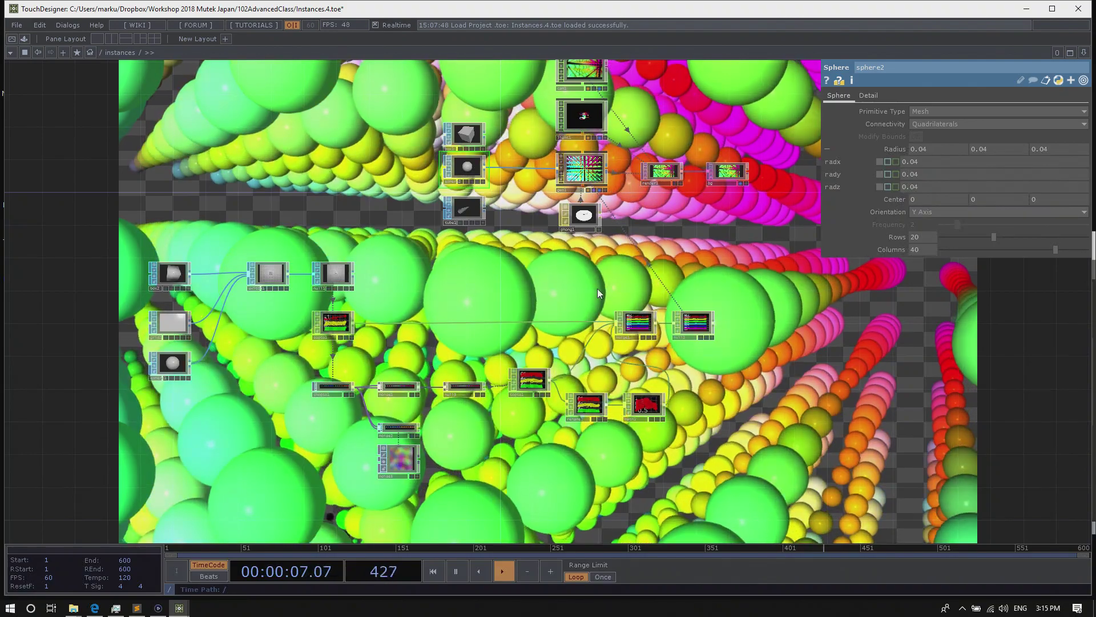
Return to the root level and switch the instances container's viewer to active and back to inactive
{"action": "scroll", "coordinate": [508, 288], "scroll_direction": "up", "scroll_amount": 2}
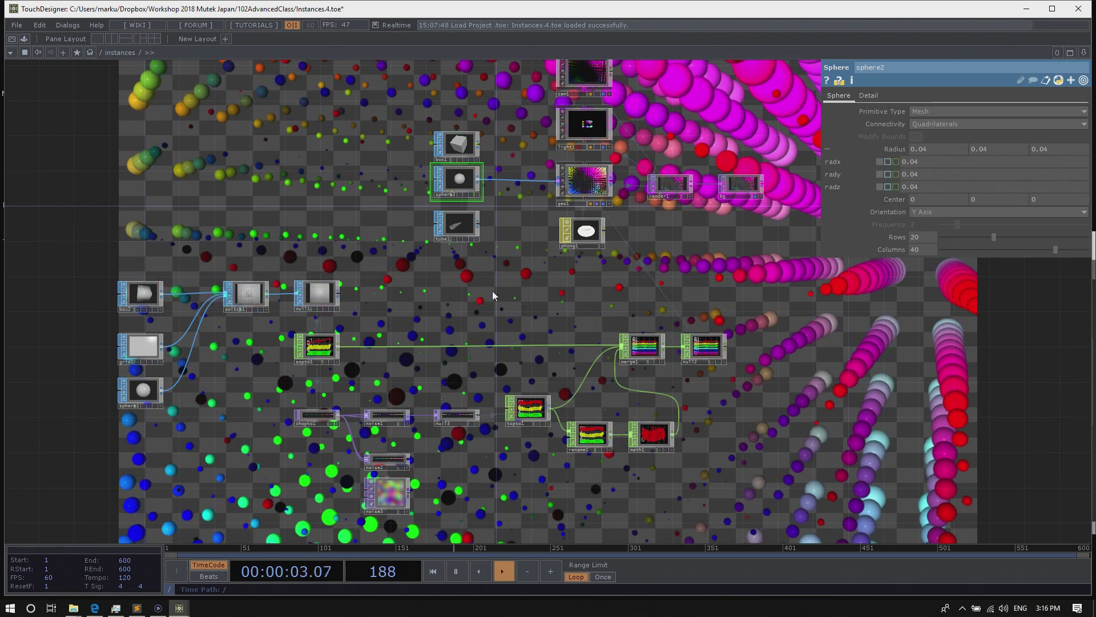
{"action": "key", "text": "u"}
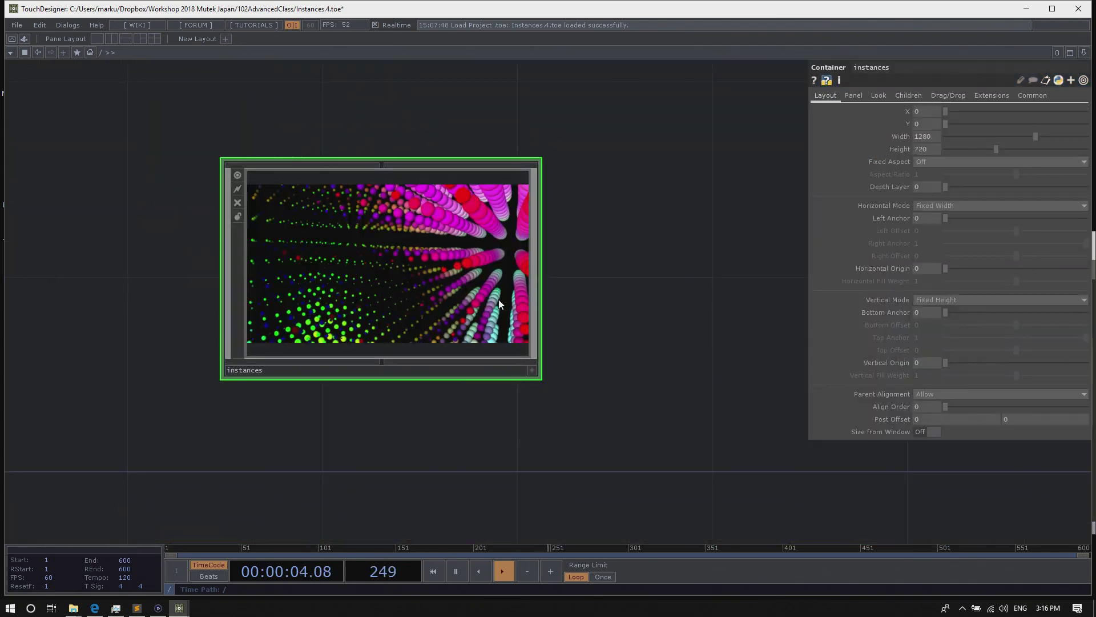
{"action": "left_click", "coordinate": [529, 370]}
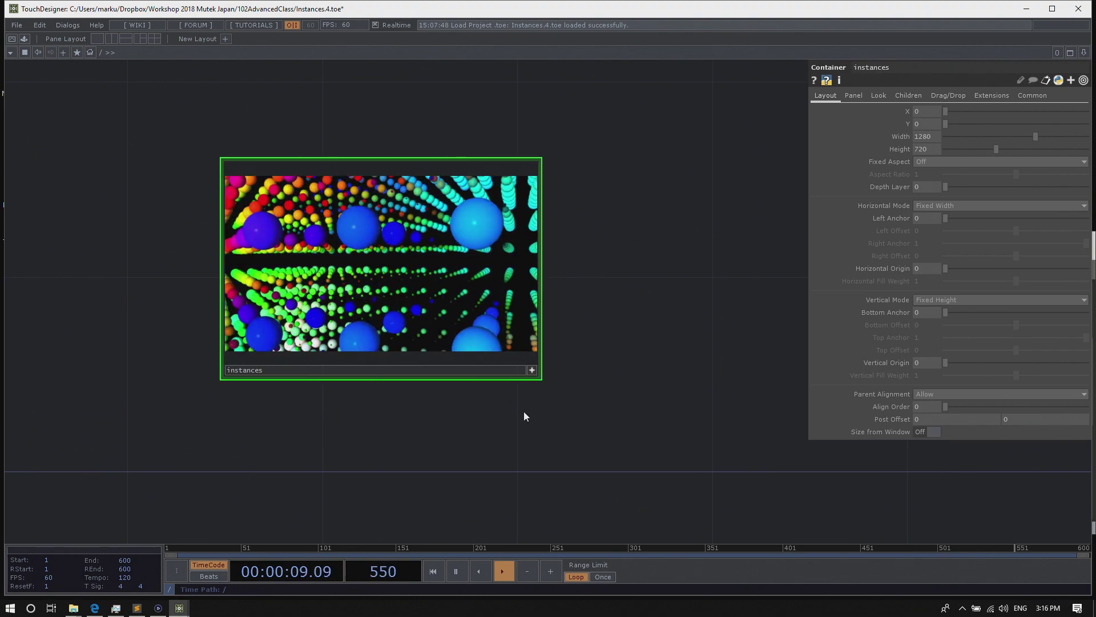
{"action": "left_click", "coordinate": [531, 370]}
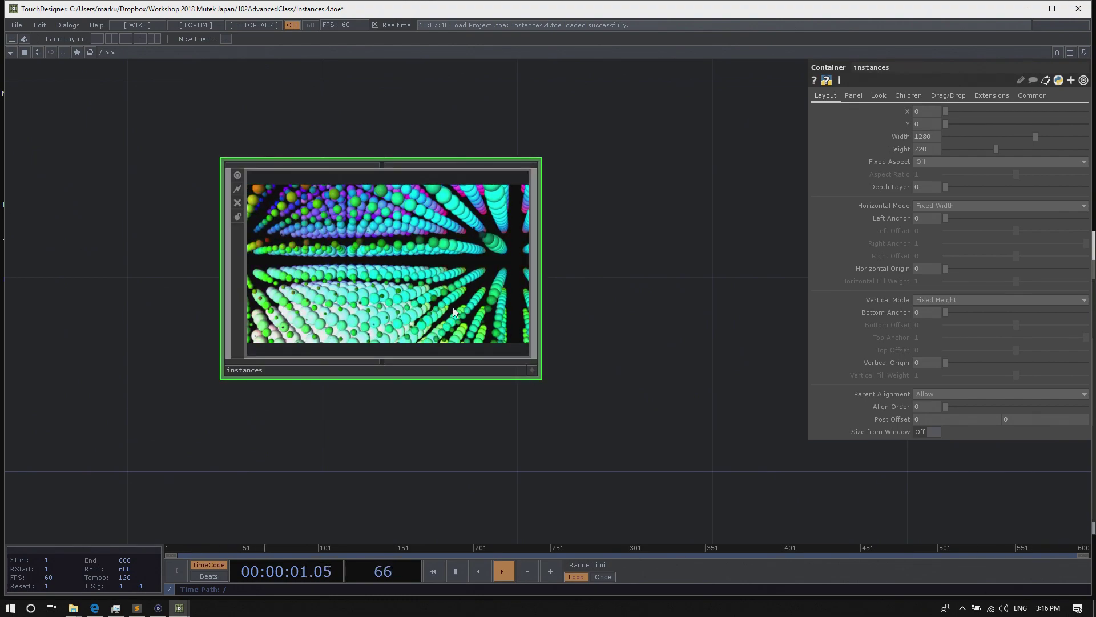
Enter the instances container and inspect the parameters of the box2 operator feeding switch1
{"action": "key", "text": "i"}
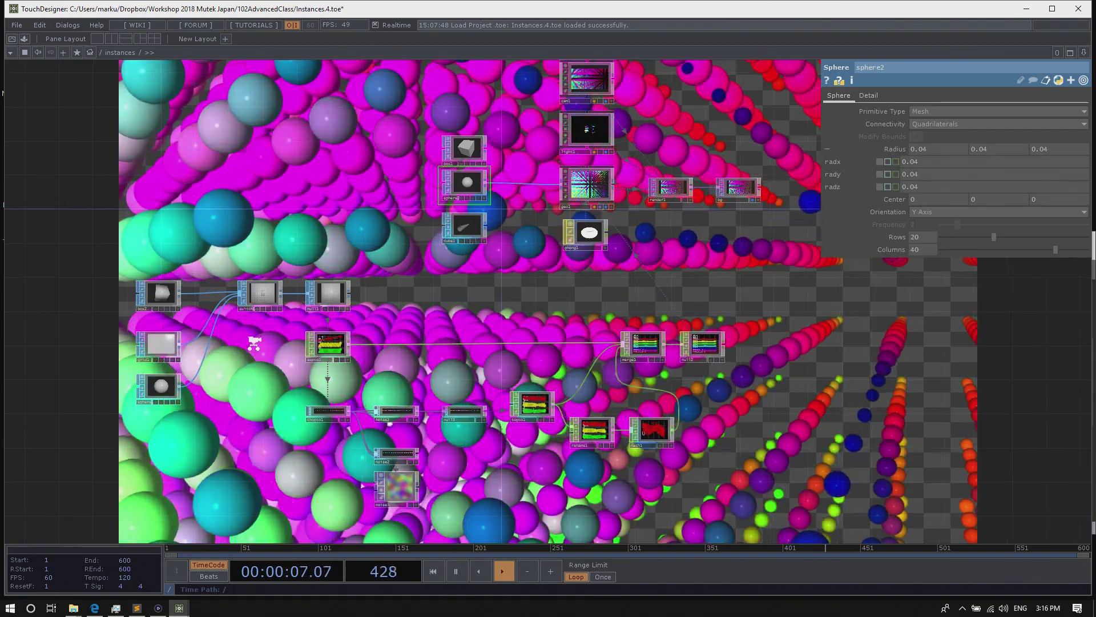
{"action": "scroll", "coordinate": [254, 343], "scroll_direction": "up", "scroll_amount": 5}
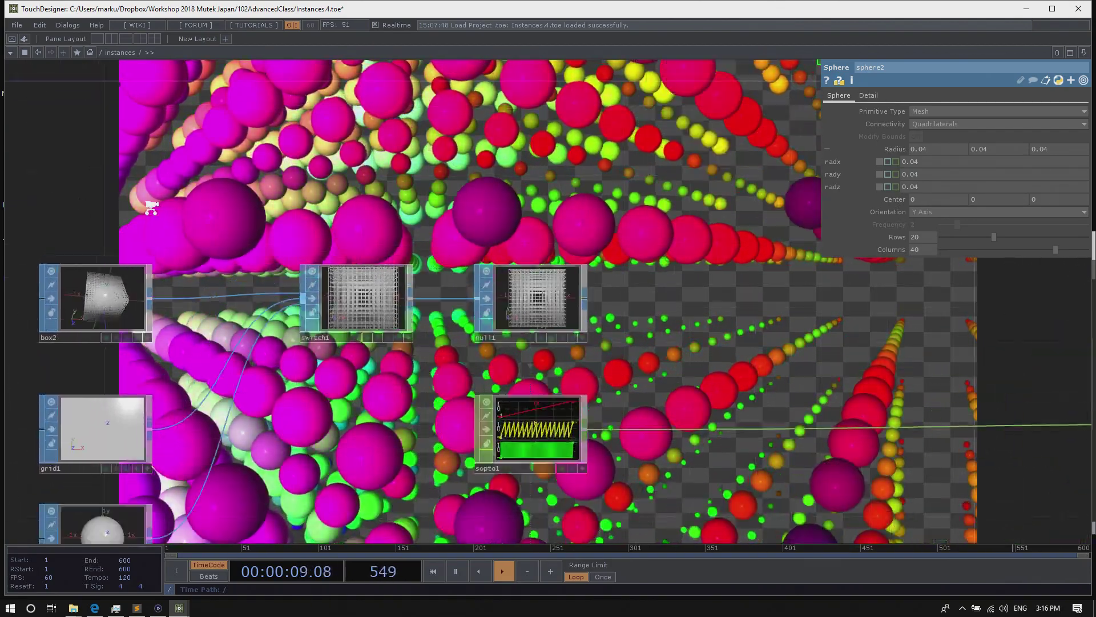
{"action": "scroll", "coordinate": [91, 239], "scroll_direction": "up", "scroll_amount": 2}
{"action": "middle_click_drag", "start_coordinate": [98, 327], "coordinate": [409, 223]}
{"action": "left_click", "coordinate": [97, 334]}
{"action": "left_click_drag", "start_coordinate": [532, 209], "coordinate": [449, 98]}
{"action": "left_click_drag", "start_coordinate": [957, 297], "coordinate": [841, 306]}
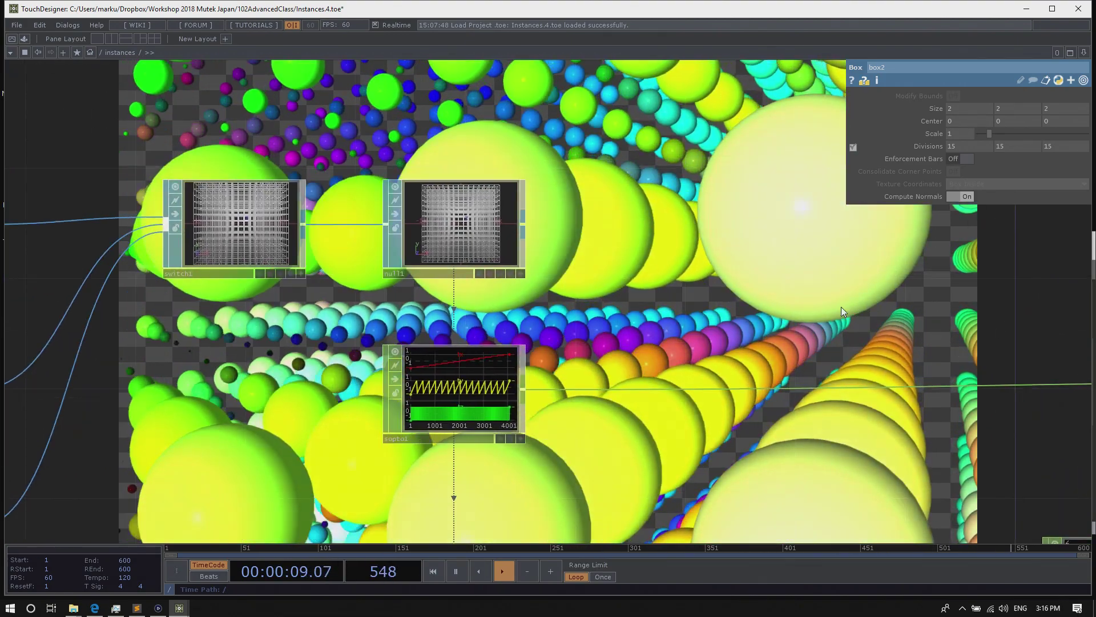
Examine the noise texture chain from chopto1 through noise1 and null3 to topto1 and the merged channels
{"action": "scroll", "coordinate": [841, 307], "scroll_direction": "down", "scroll_amount": 10}
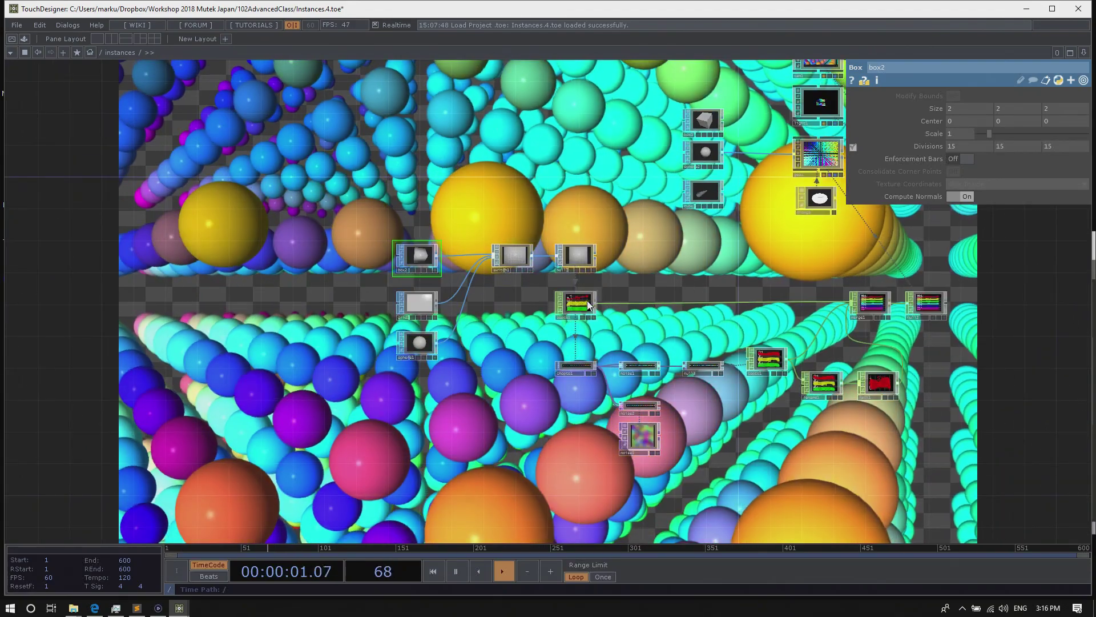
{"action": "left_click_drag", "start_coordinate": [668, 278], "coordinate": [523, 294]}
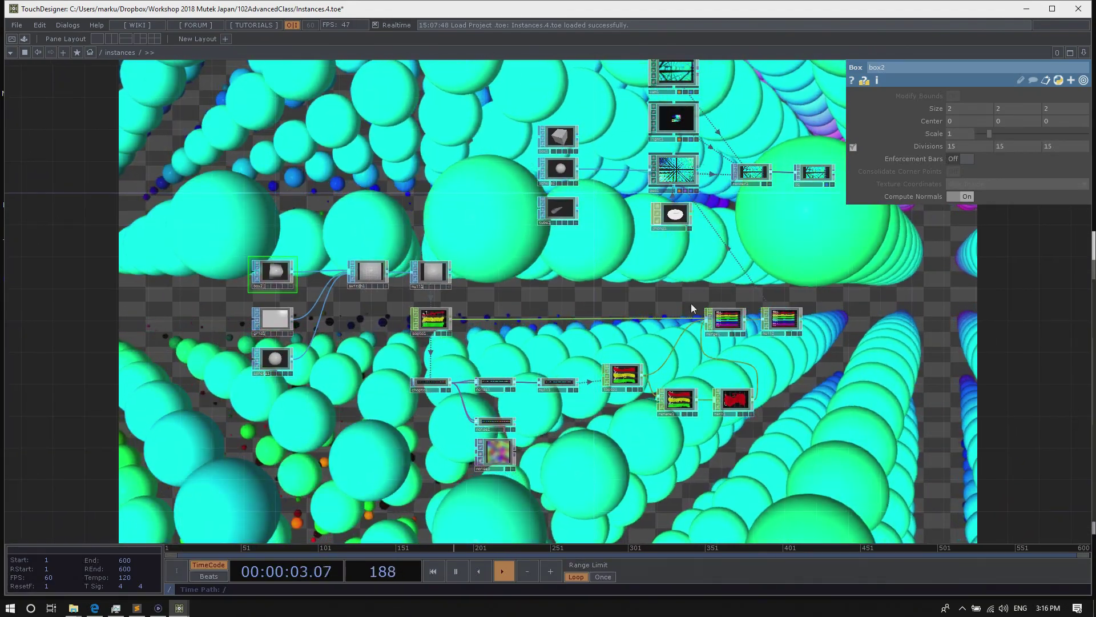
{"action": "scroll", "coordinate": [427, 409], "scroll_direction": "up", "scroll_amount": 3}
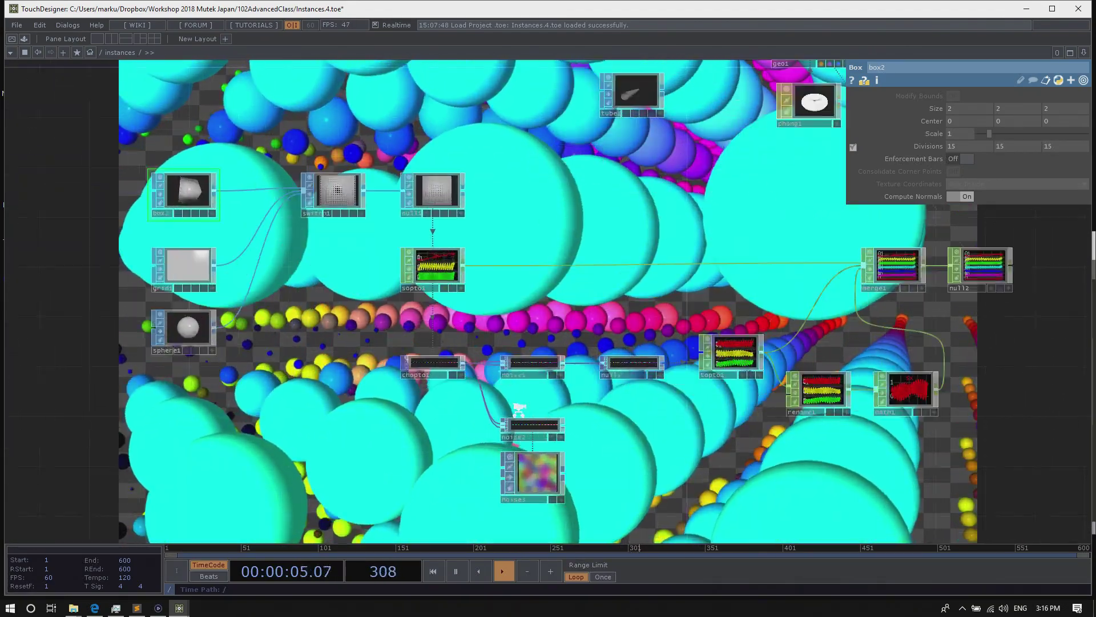
{"action": "scroll", "coordinate": [429, 412], "scroll_direction": "up", "scroll_amount": 3}
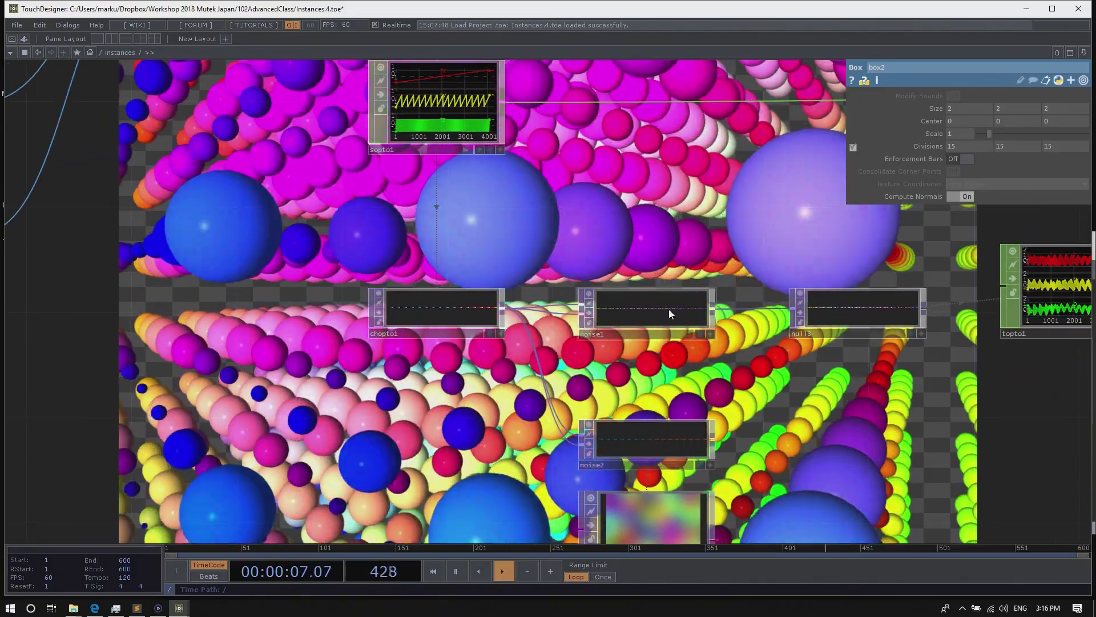
{"action": "scroll", "coordinate": [651, 253], "scroll_direction": "down", "scroll_amount": 2}
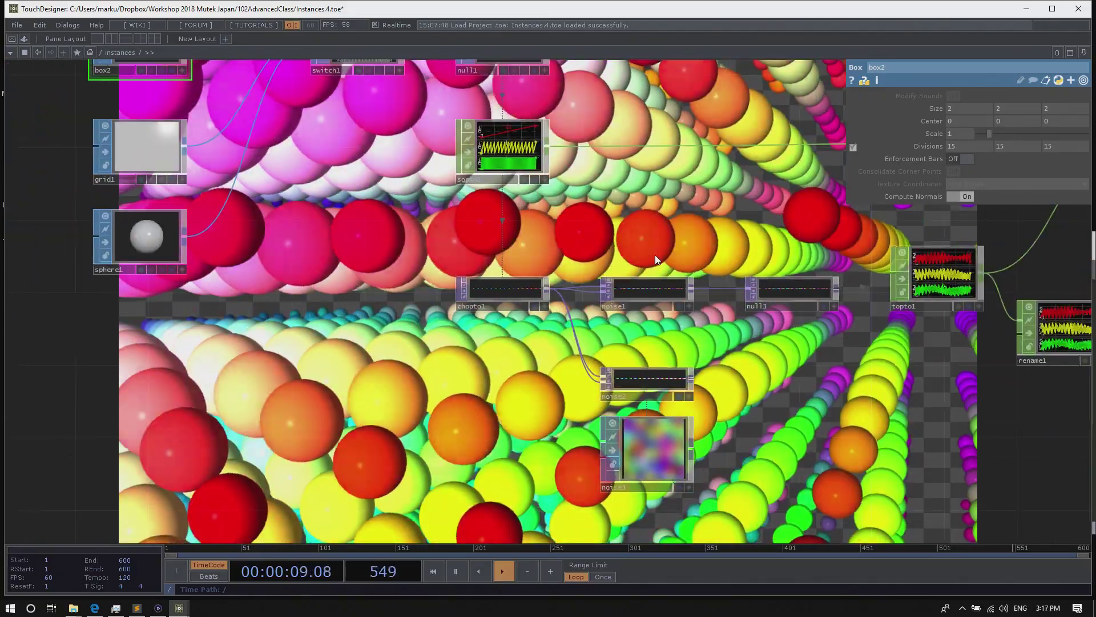
{"action": "scroll", "coordinate": [628, 254], "scroll_direction": "down", "scroll_amount": 3}
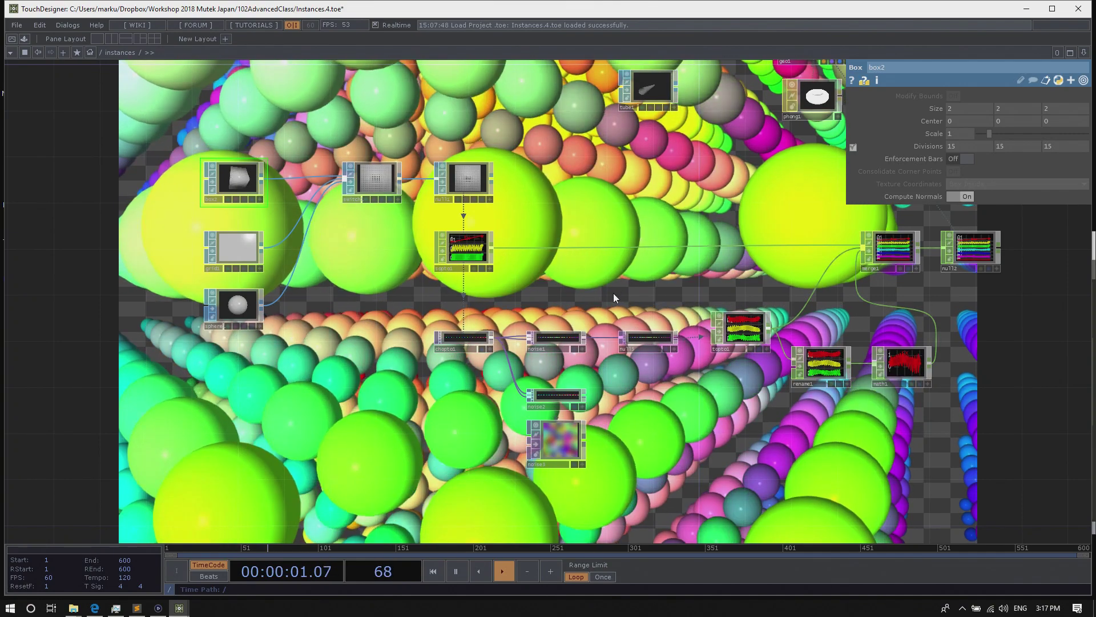
Go up to the root level, activate the instances viewer and reframe the rendered spheres so the whole cube shows
{"action": "scroll", "coordinate": [613, 292], "scroll_direction": "down", "scroll_amount": 3}
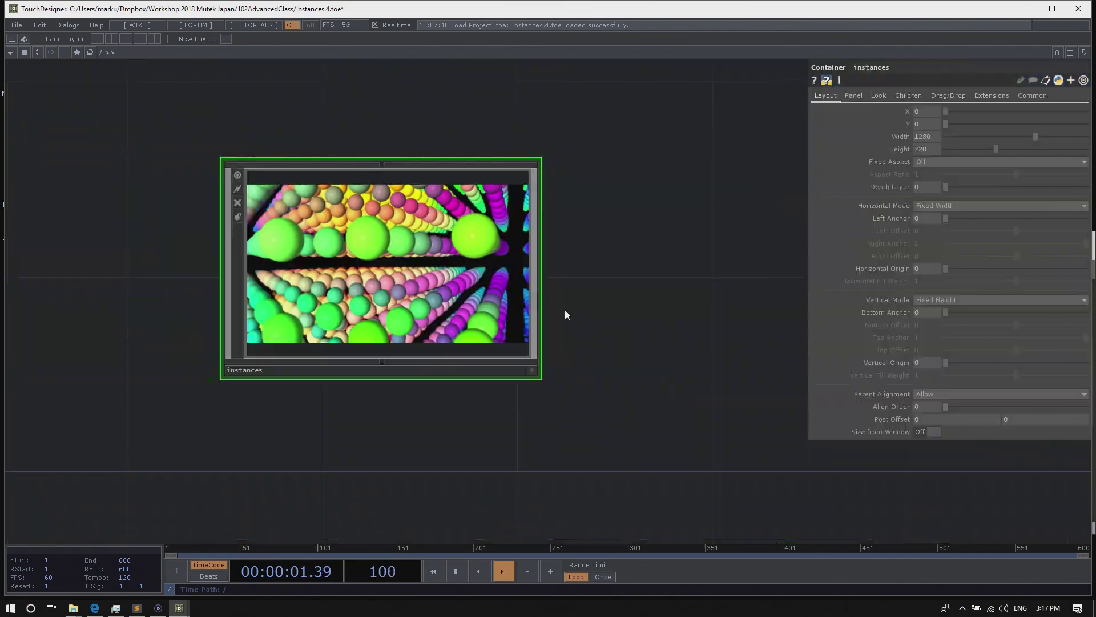
{"action": "left_click", "coordinate": [531, 372]}
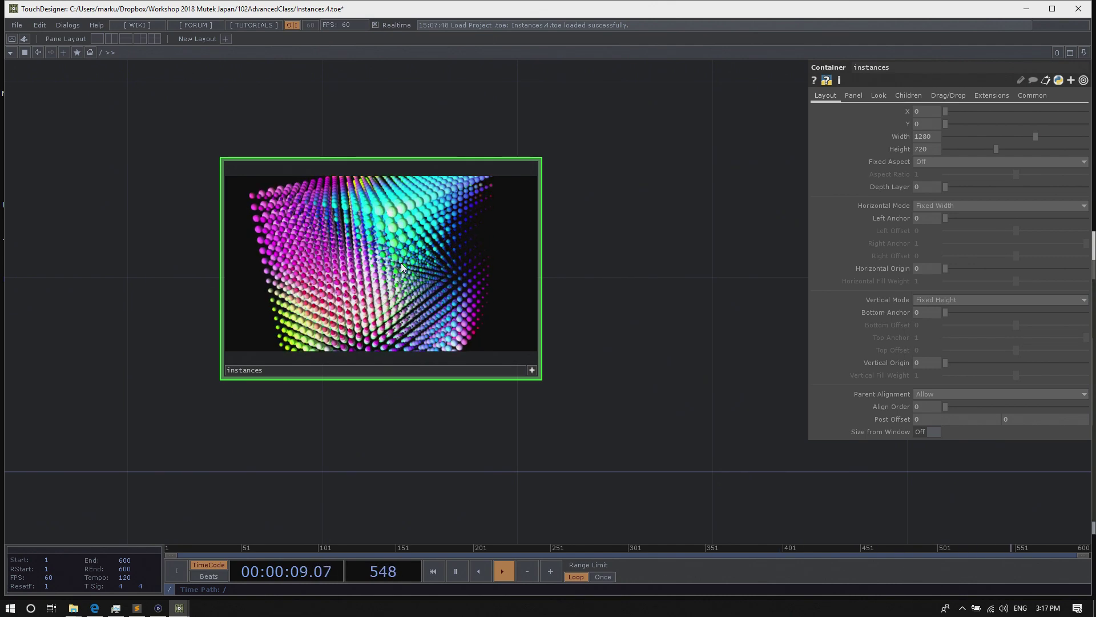
{"action": "scroll", "coordinate": [377, 402], "scroll_direction": "up", "scroll_amount": 1}
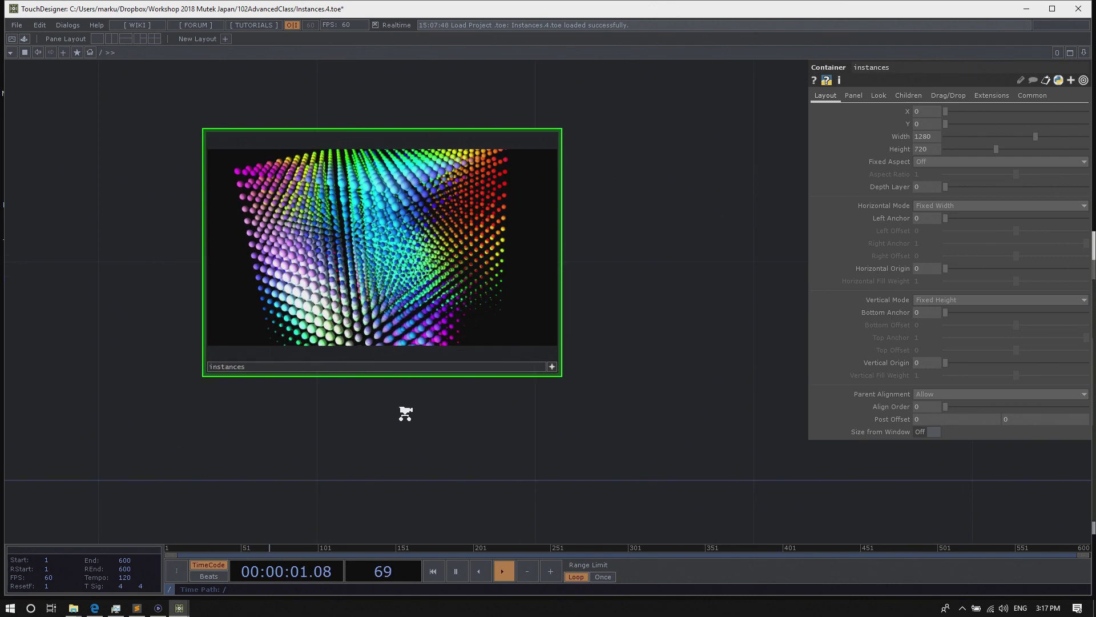
{"action": "middle_click_drag", "start_coordinate": [405, 414], "coordinate": [412, 411]}
{"action": "left_click_drag", "start_coordinate": [410, 410], "coordinate": [407, 464]}
{"action": "middle_click_drag", "start_coordinate": [408, 465], "coordinate": [430, 467]}
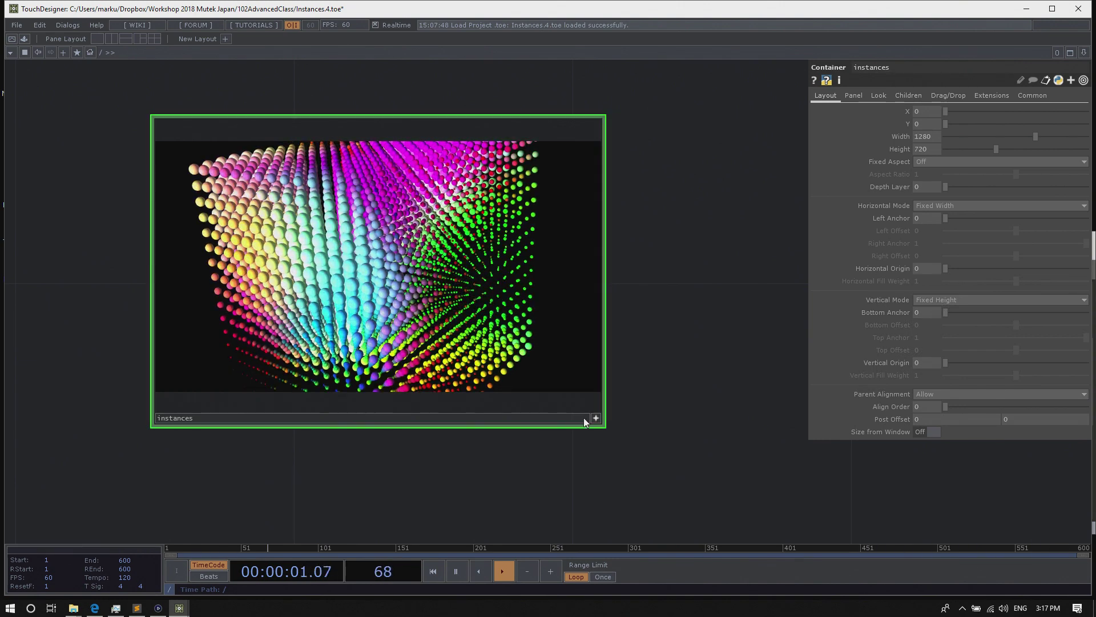
Open the instances container in a floating viewer window, shrink it and place it beside the container node
{"action": "right_click", "coordinate": [455, 423]}
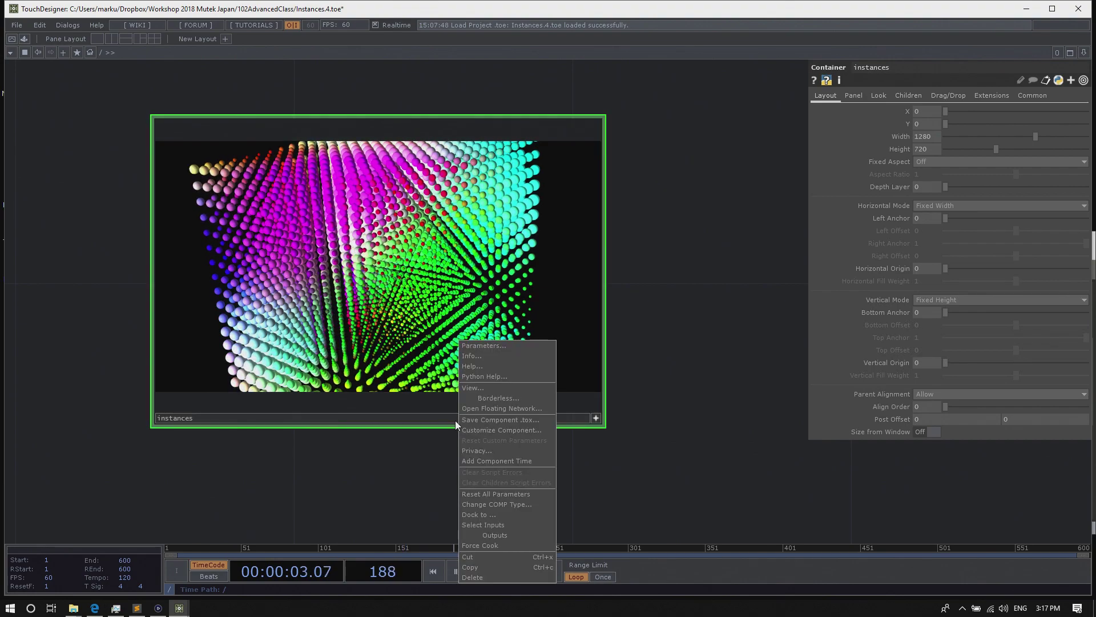
{"action": "left_click", "coordinate": [484, 386]}
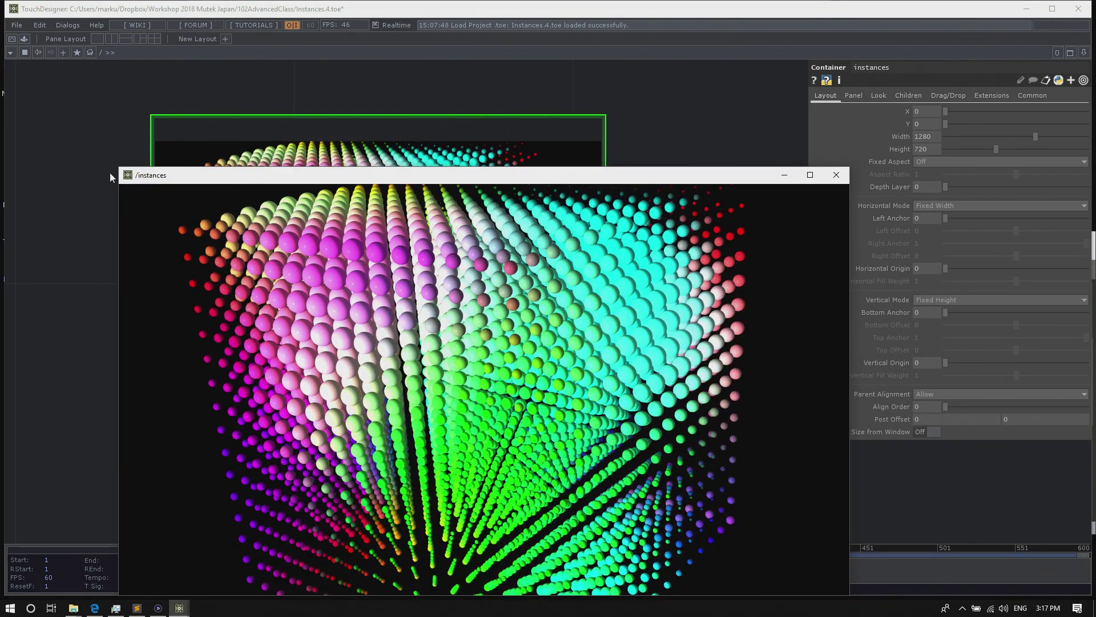
{"action": "left_click_drag", "start_coordinate": [111, 174], "coordinate": [417, 337]}
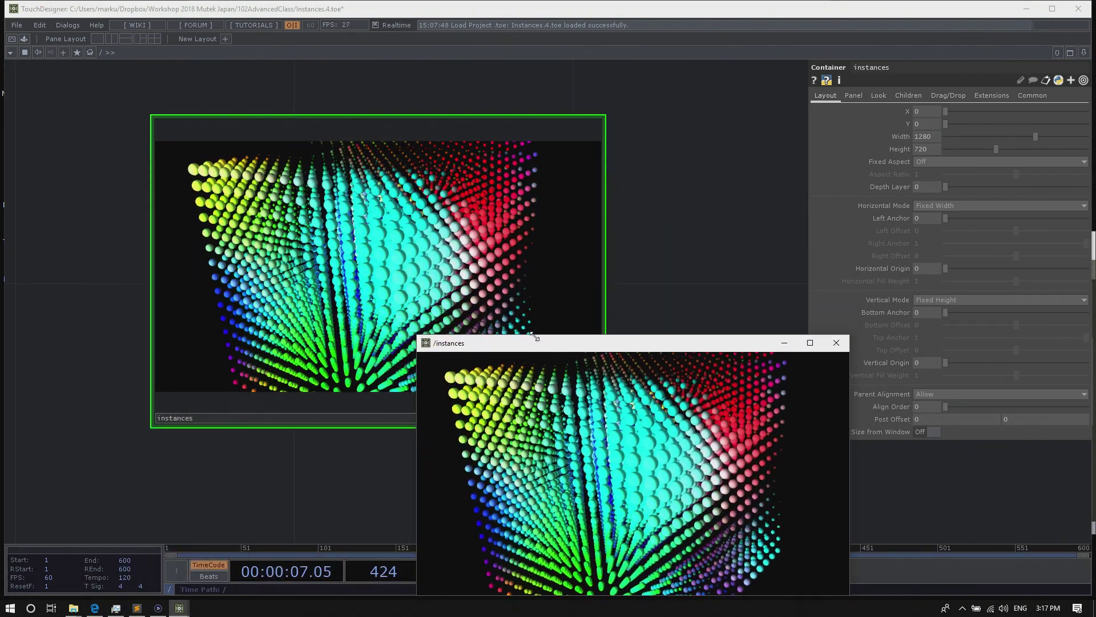
{"action": "left_click_drag", "start_coordinate": [535, 340], "coordinate": [775, 313]}
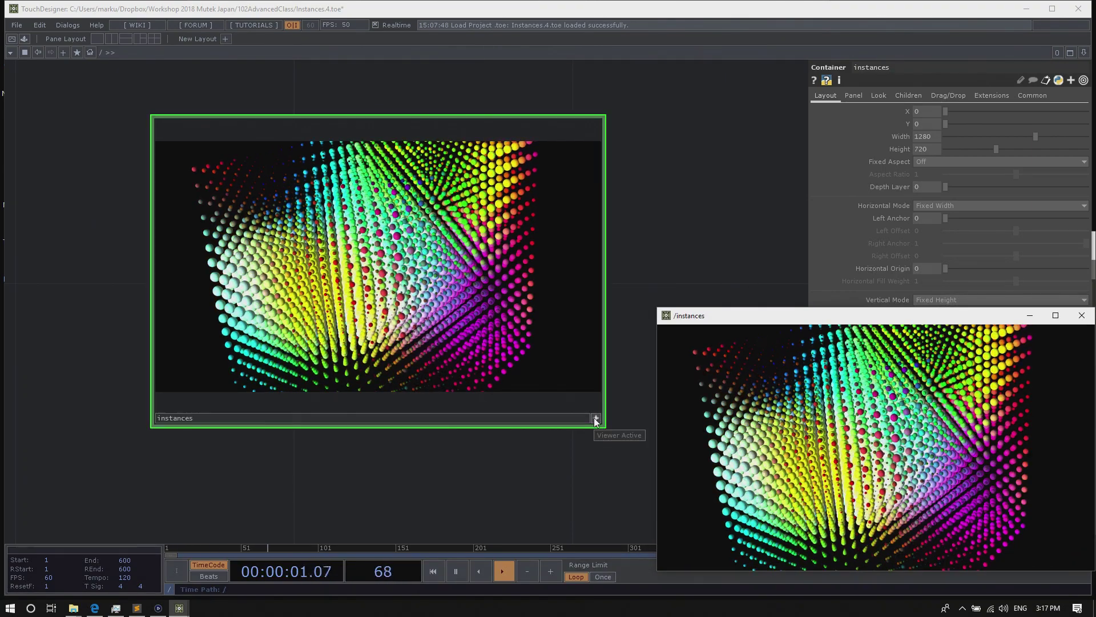
Deactivate the instances node's viewer, enter the container and rotate the rendered cube in the floating viewer
{"action": "left_click", "coordinate": [595, 417]}
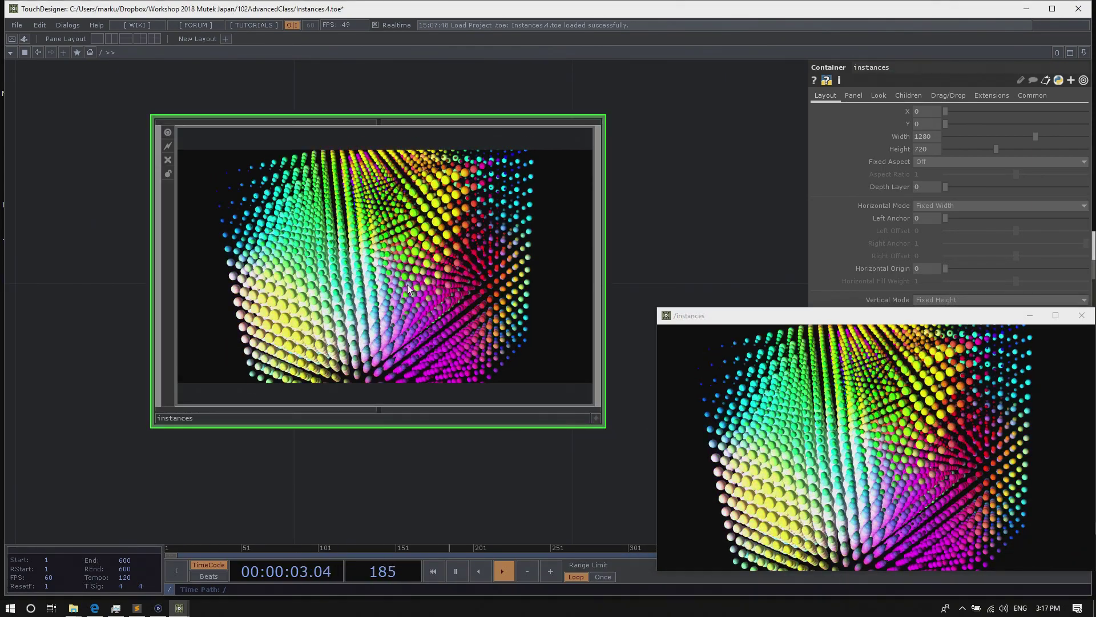
{"action": "key", "text": "i"}
{"action": "left_click", "coordinate": [883, 448]}
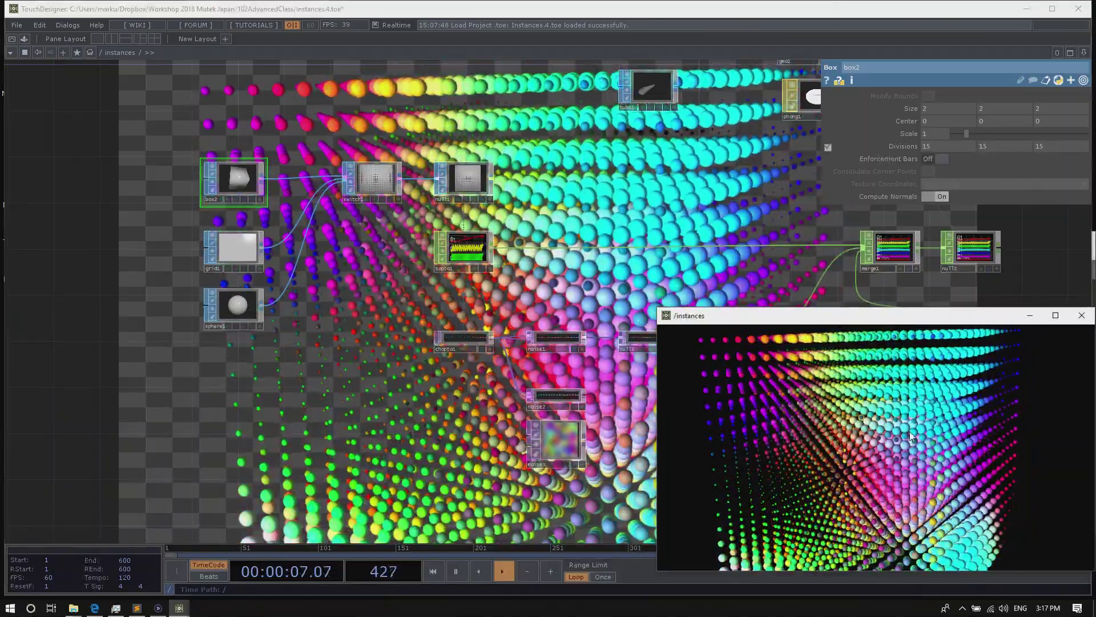
Turn on Auto Rotate in cam1's Arcball settings and spin the camera in the floating instances viewer
{"action": "left_click_drag", "start_coordinate": [701, 220], "coordinate": [663, 236]}
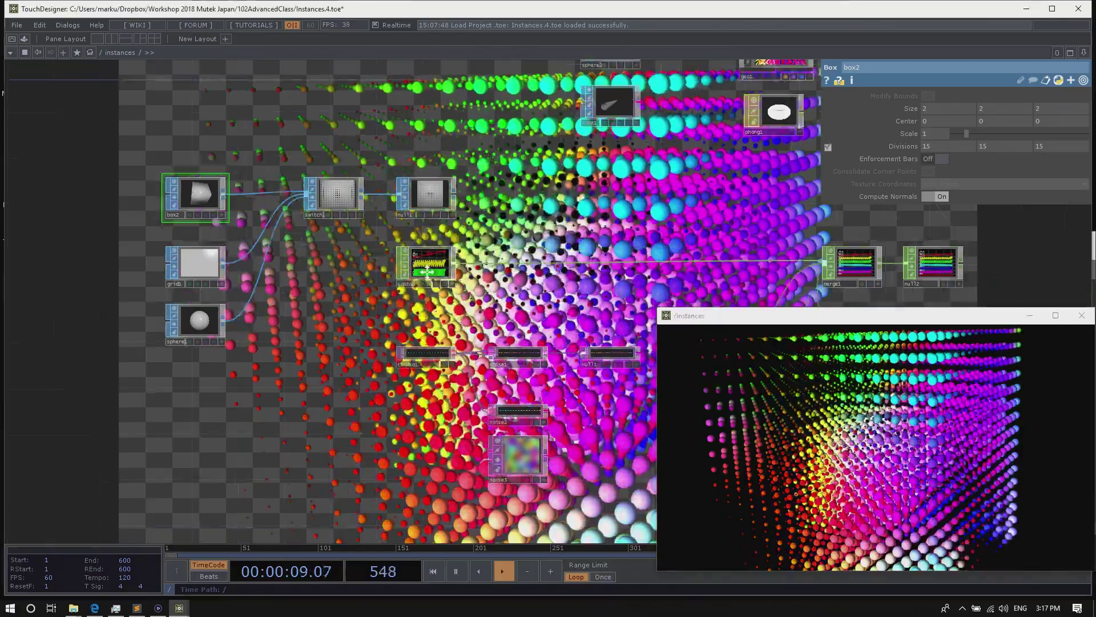
{"action": "left_click_drag", "start_coordinate": [427, 273], "coordinate": [237, 334]}
{"action": "left_click_drag", "start_coordinate": [458, 214], "coordinate": [450, 308]}
{"action": "left_click_drag", "start_coordinate": [491, 103], "coordinate": [469, 169]}
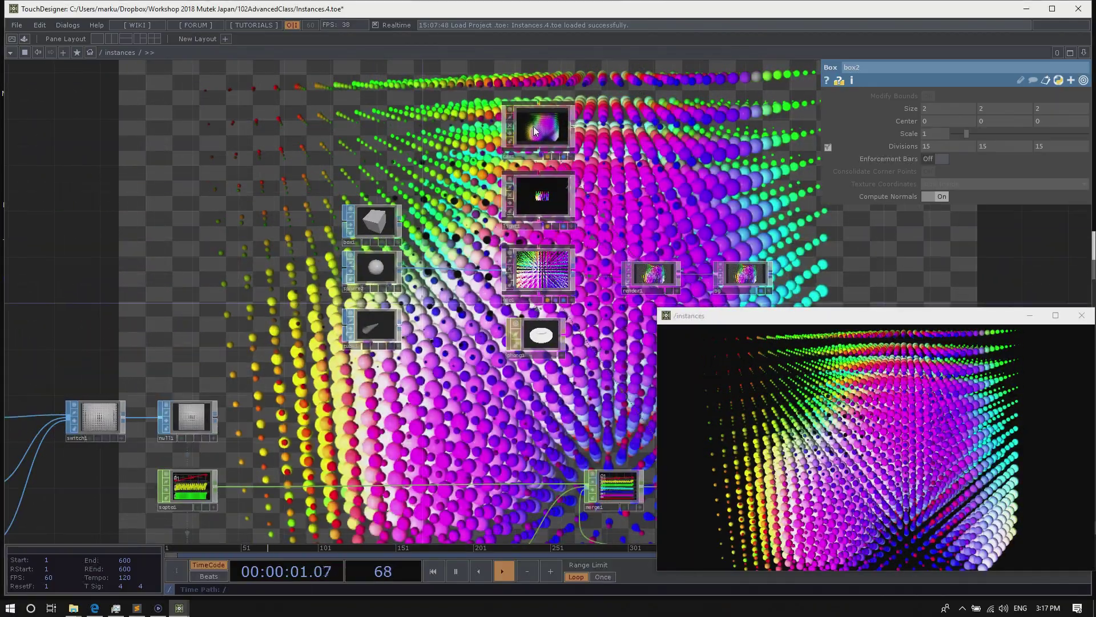
{"action": "left_click", "coordinate": [535, 130]}
{"action": "left_click", "coordinate": [950, 188]}
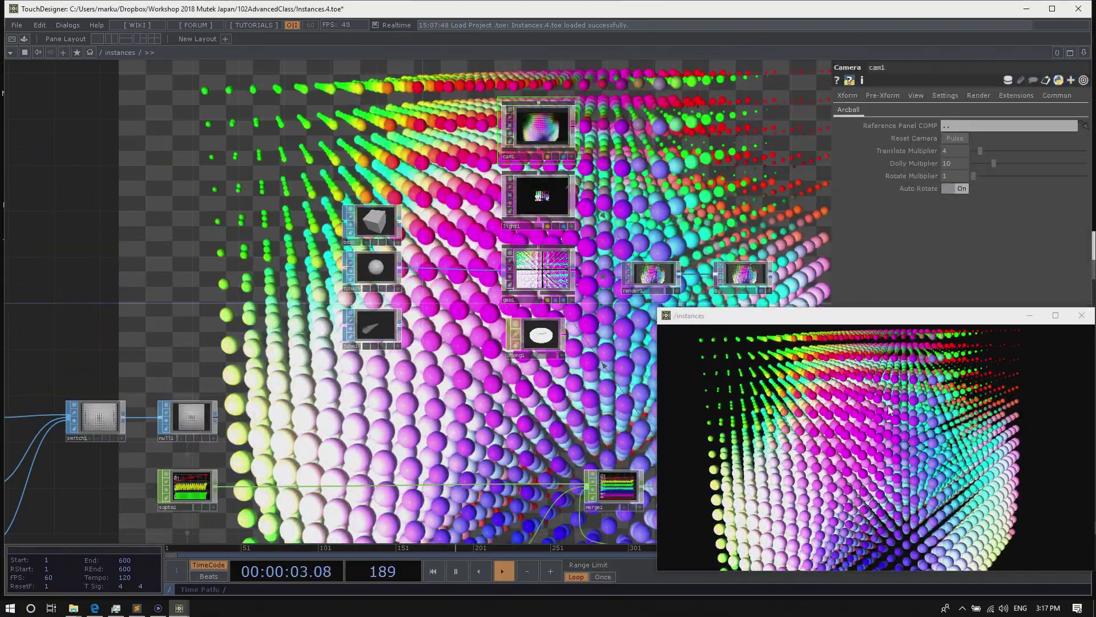
{"action": "left_click", "coordinate": [851, 434]}
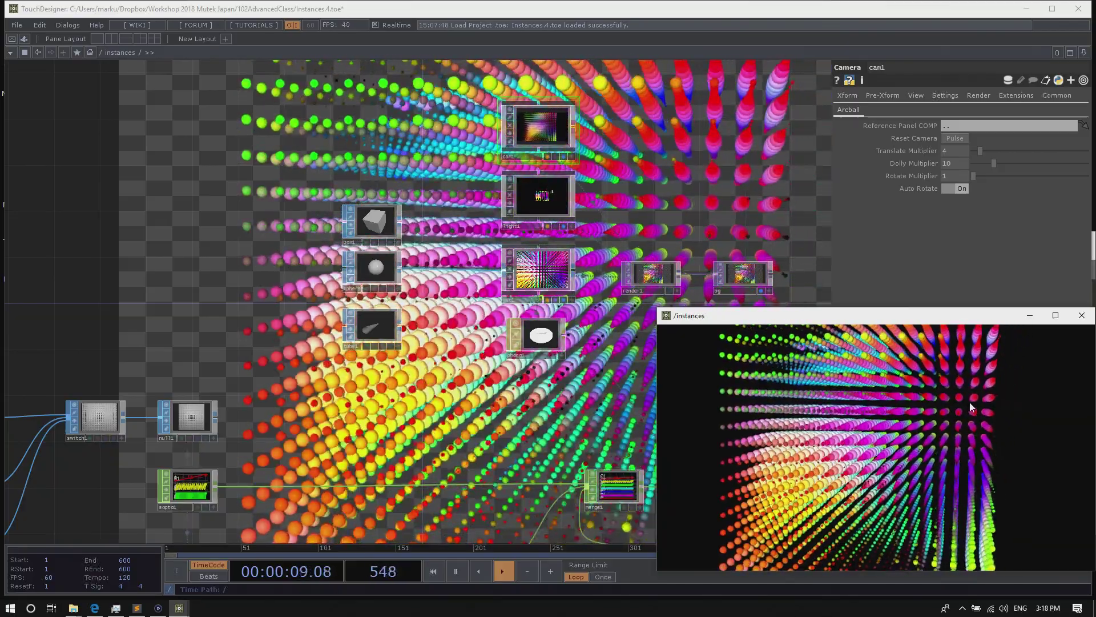
Move the camera in among the spheres in the floating instances viewer, turn off bg's background display and reposition the viewer window
{"action": "scroll", "coordinate": [884, 465], "scroll_direction": "up", "scroll_amount": 10}
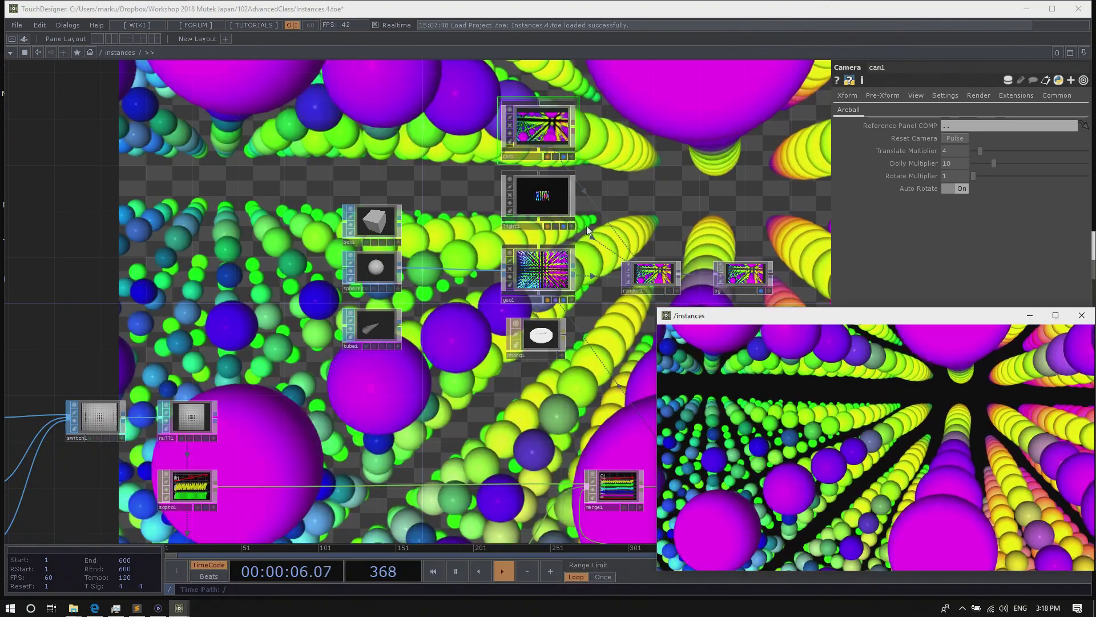
{"action": "left_click", "coordinate": [621, 203]}
{"action": "left_click_drag", "start_coordinate": [621, 202], "coordinate": [438, 175]}
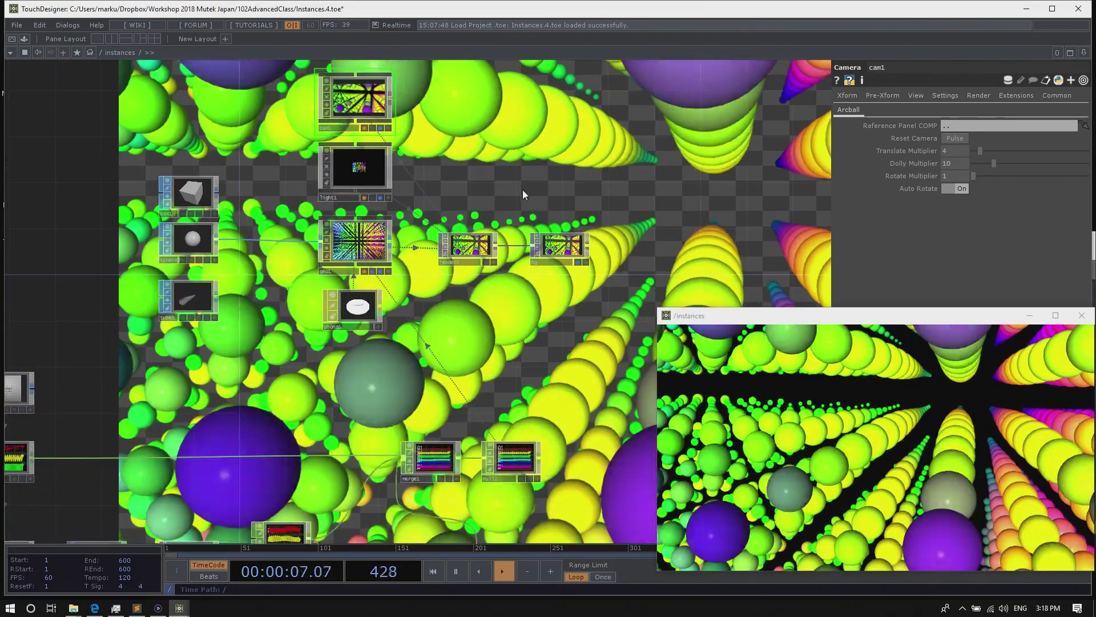
{"action": "left_click", "coordinate": [578, 262]}
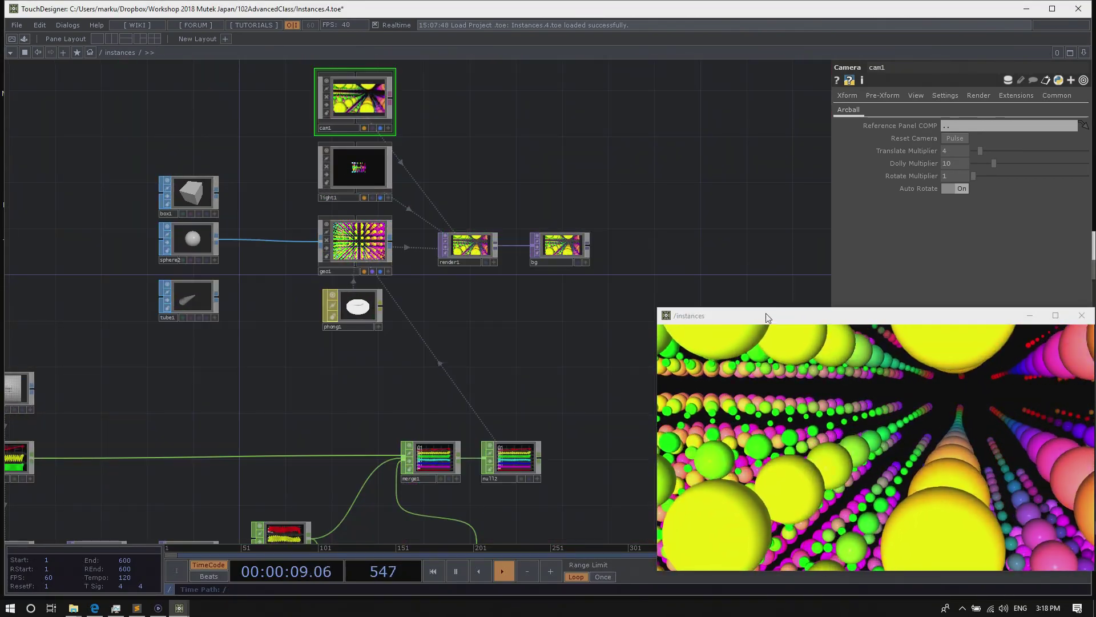
{"action": "mouse_move", "coordinate": [766, 315]}
{"action": "left_mouse_down"}
{"action": "mouse_move", "coordinate": [752, 315]}
{"action": "mouse_move", "coordinate": [757, 326]}
{"action": "left_mouse_up"}
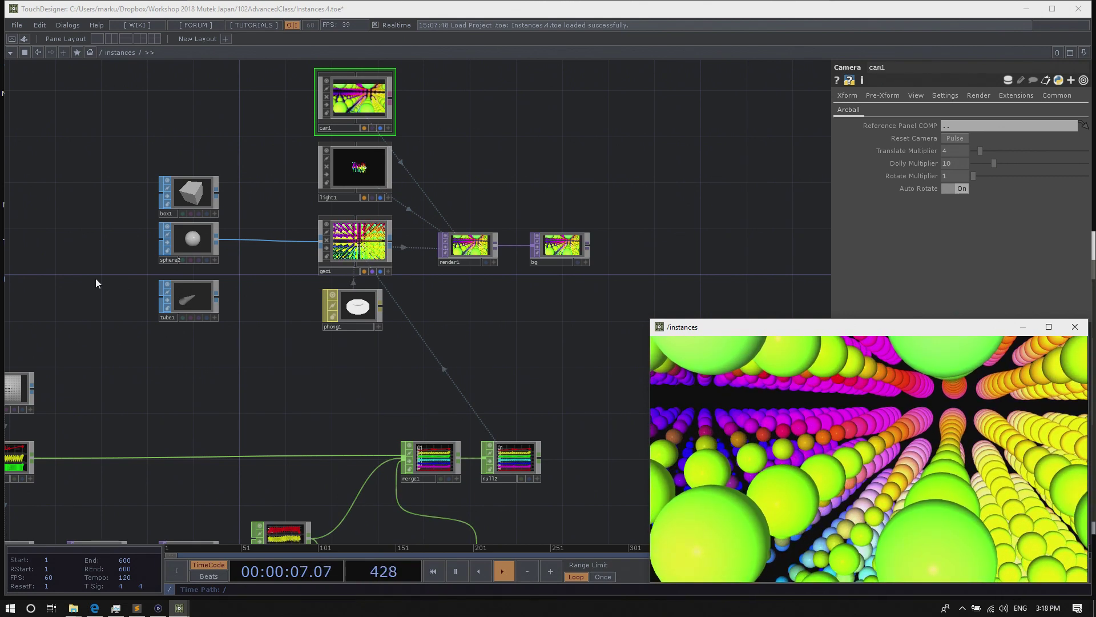
Change sphere2's Primitive Type to Polygon, check its node information and set its Frequency to 4
{"action": "left_click", "coordinate": [197, 243]}
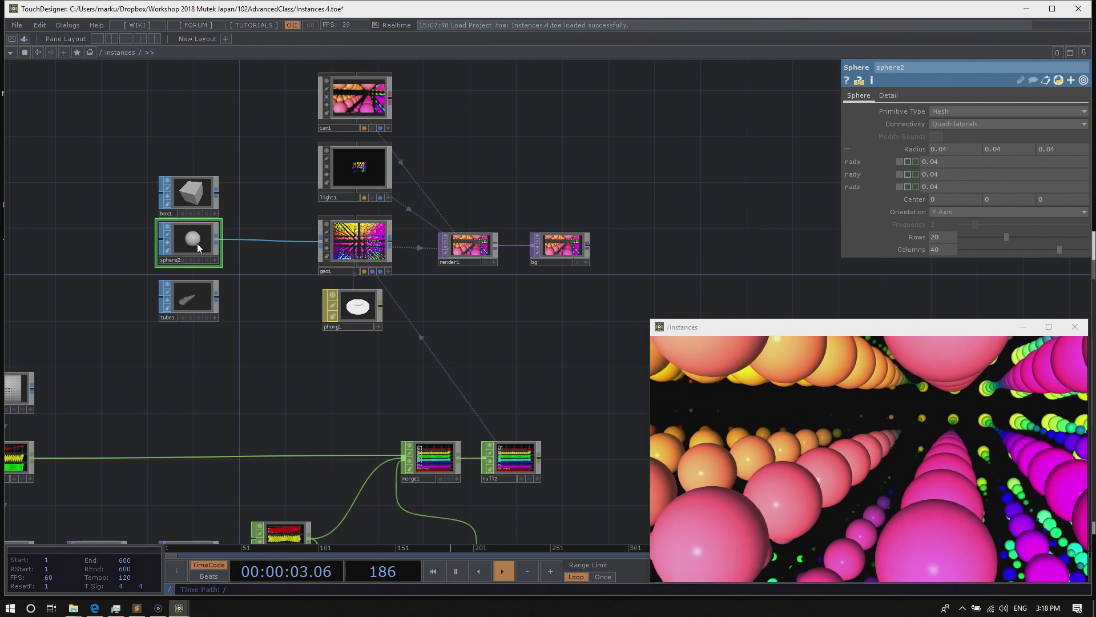
{"action": "left_click", "coordinate": [953, 111]}
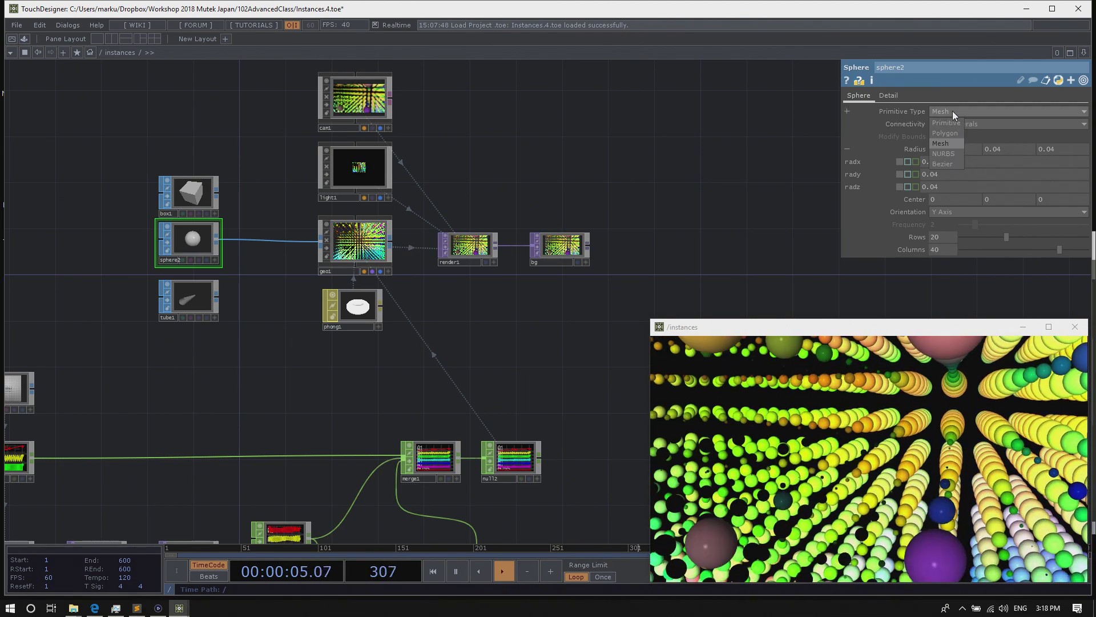
{"action": "left_click", "coordinate": [950, 145]}
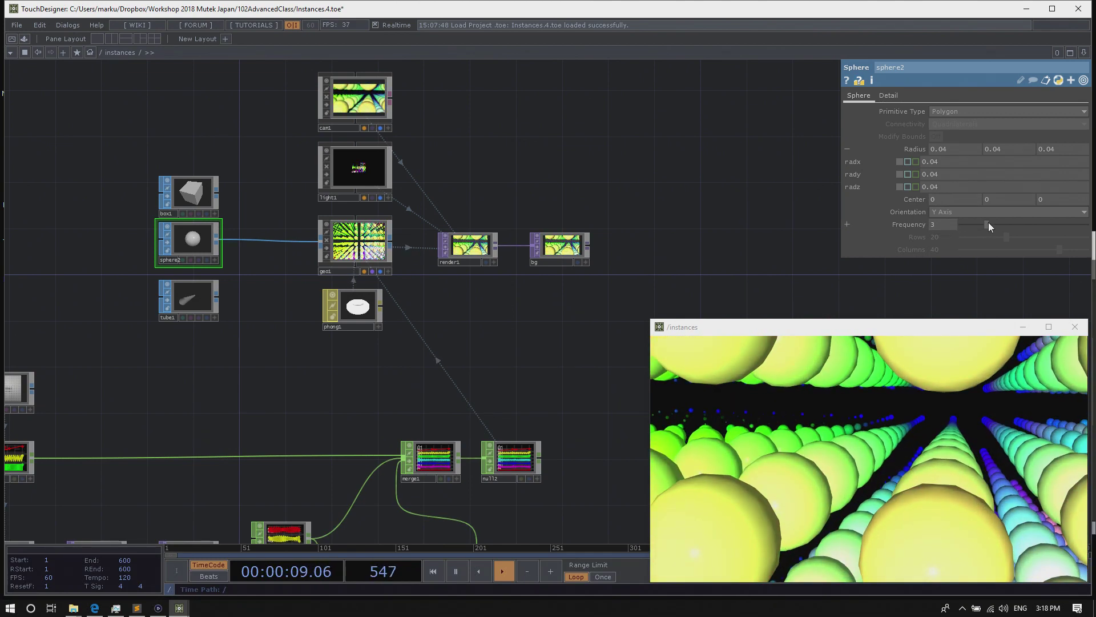
{"action": "left_click", "coordinate": [989, 222]}
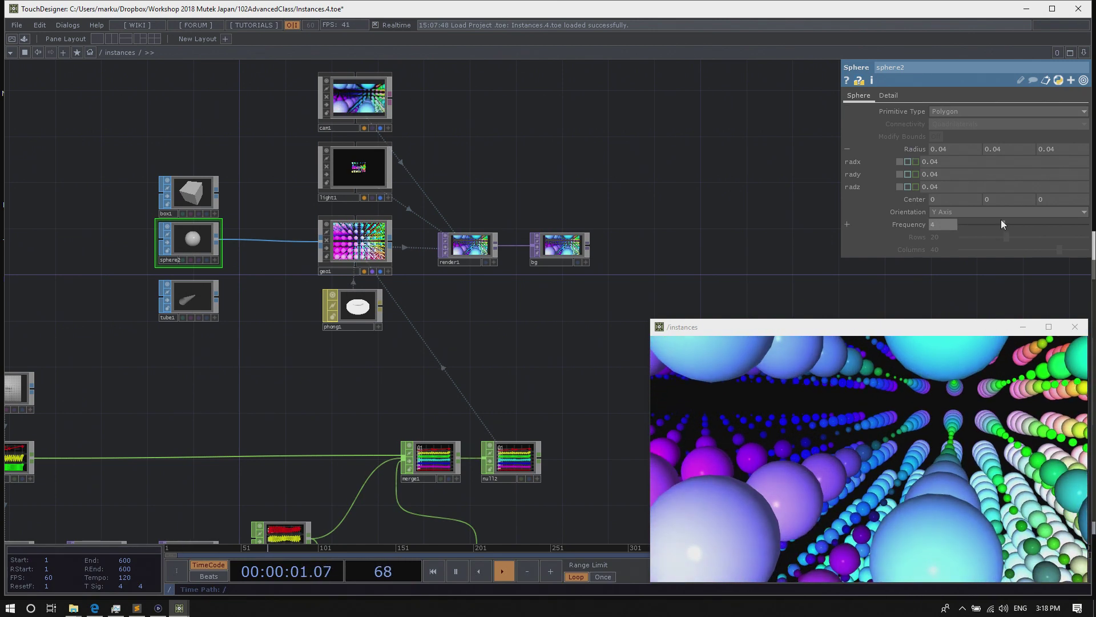
{"action": "middle_click", "coordinate": [184, 239]}
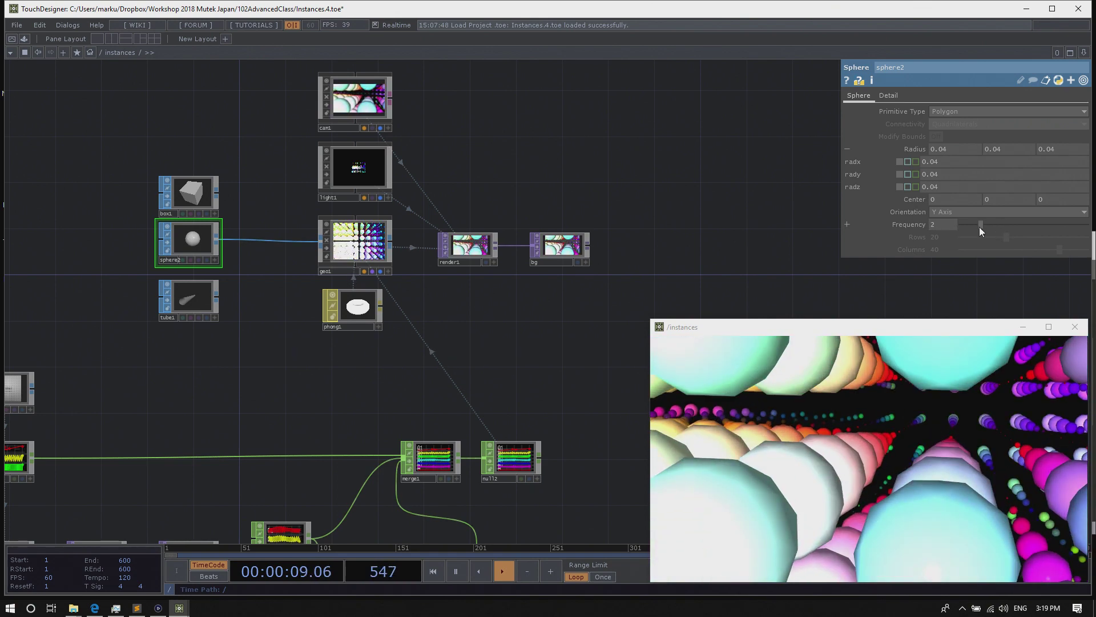
{"action": "left_click_drag", "start_coordinate": [997, 225], "coordinate": [1002, 224]}
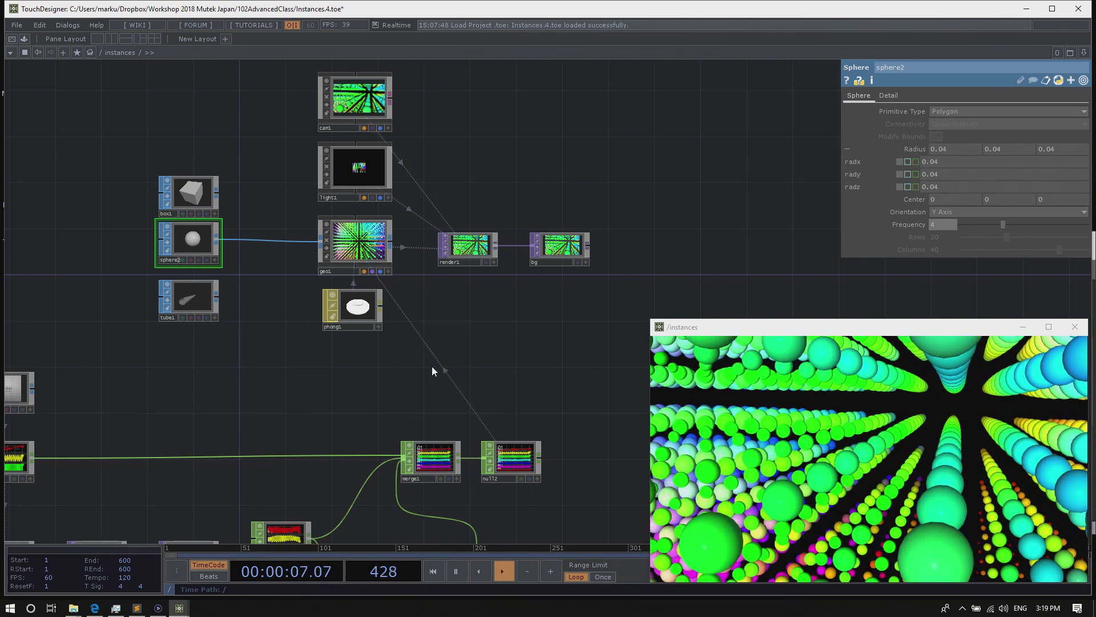
Shift the phong1 material node slightly away from tube1 to make room beside it
{"action": "left_click_drag", "start_coordinate": [447, 315], "coordinate": [437, 300]}
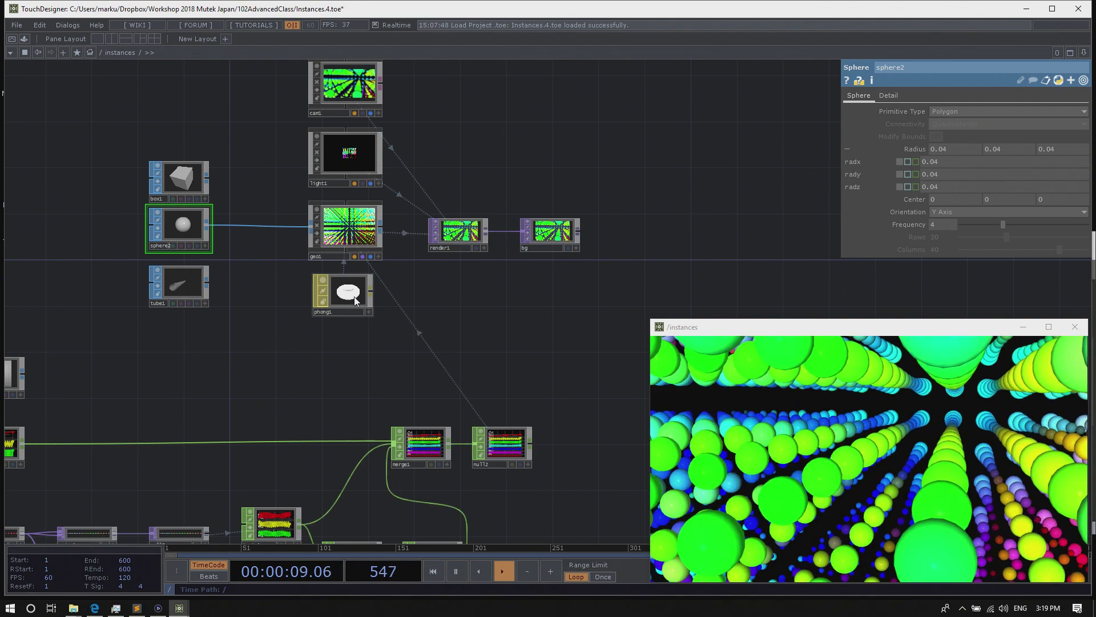
{"action": "left_click_drag", "start_coordinate": [355, 300], "coordinate": [363, 302]}
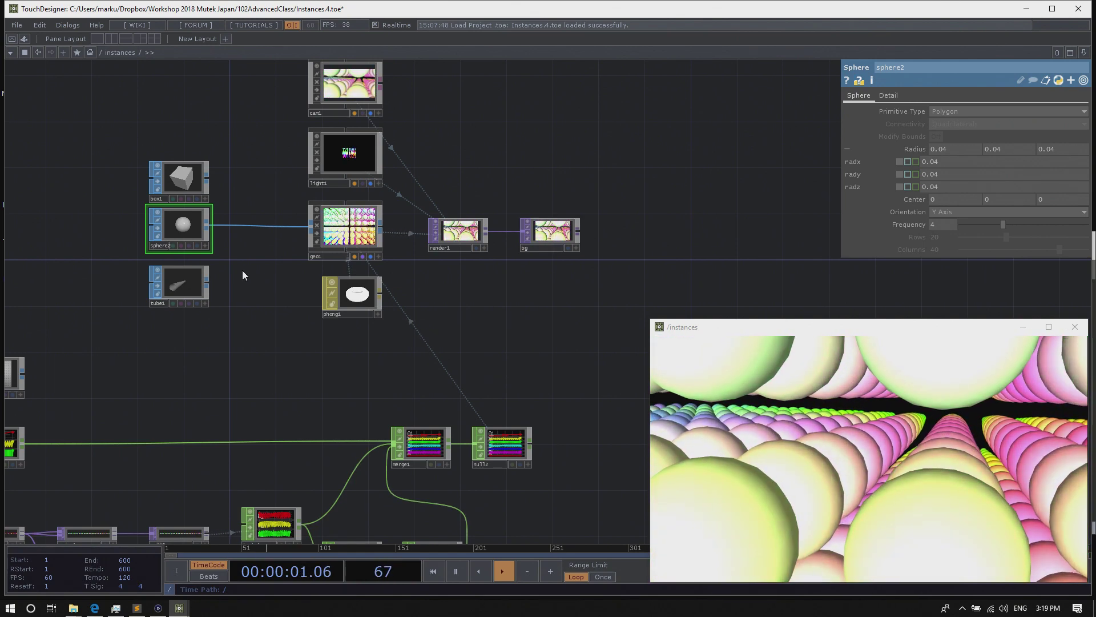
{"action": "left_click_drag", "start_coordinate": [271, 324], "coordinate": [288, 303]}
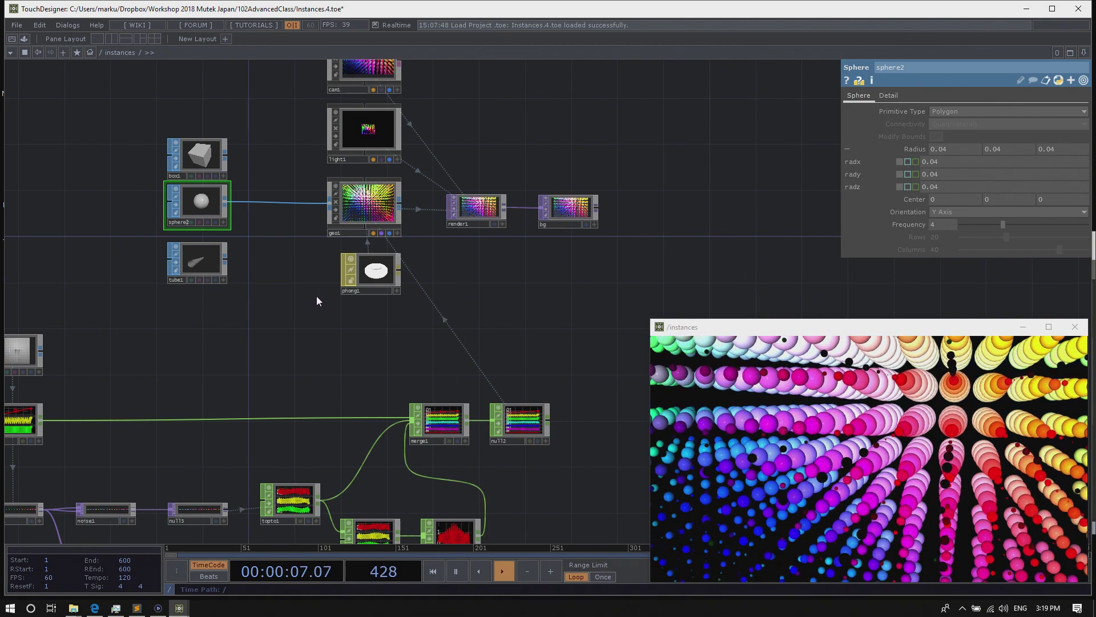
Add a PBR material between tube1 and phong1 and assign it to geo1 as its Material
{"action": "key", "text": "Tab"}
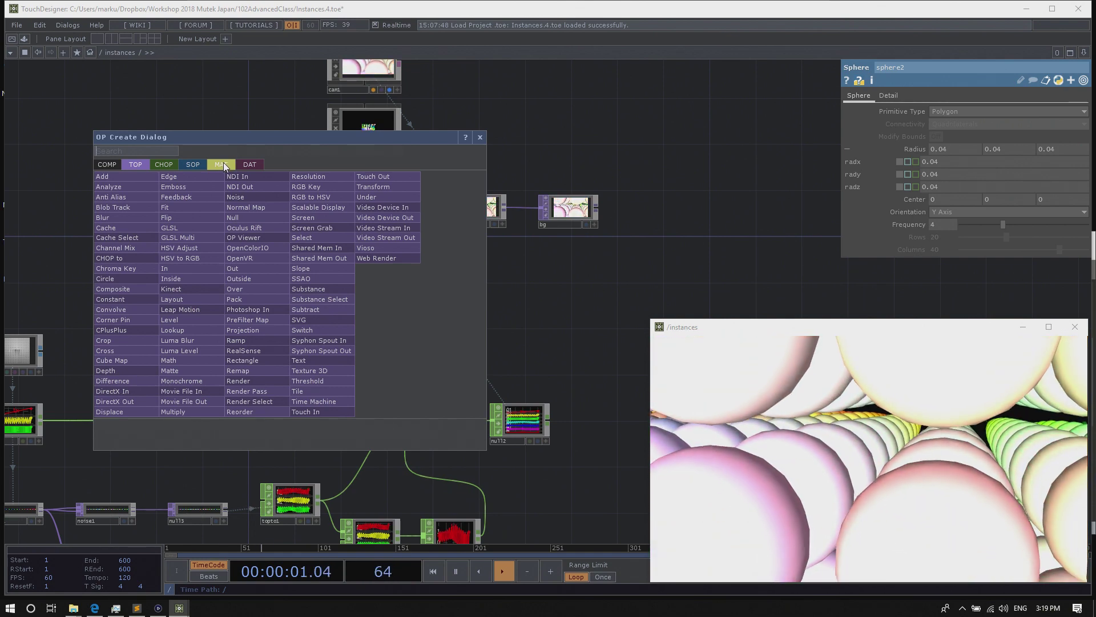
{"action": "left_click", "coordinate": [224, 163]}
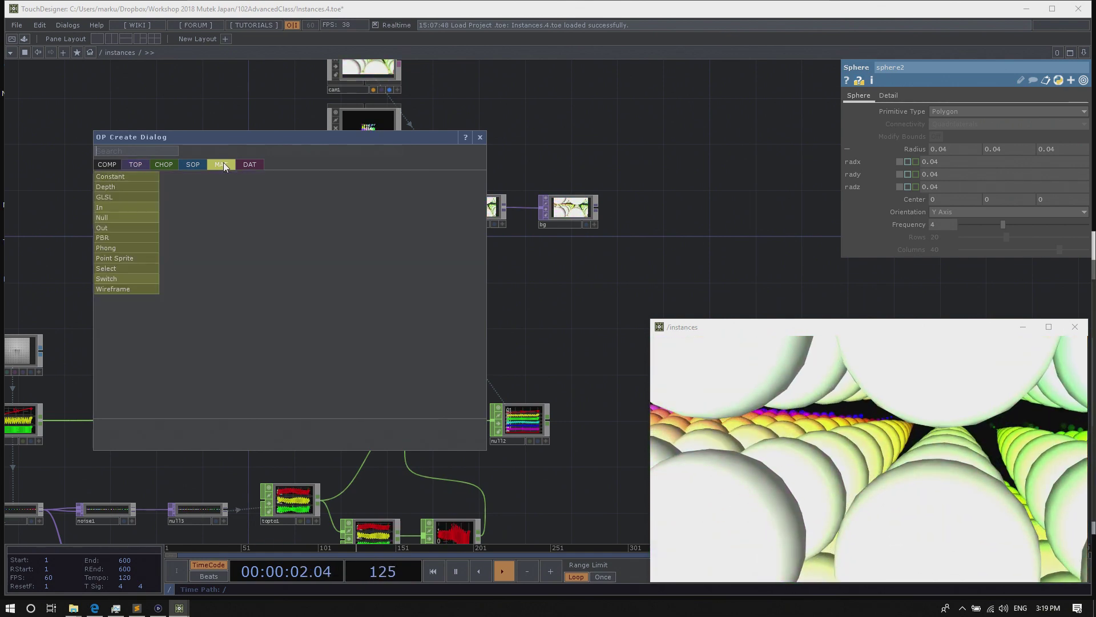
{"action": "left_click", "coordinate": [132, 240]}
{"action": "left_click", "coordinate": [290, 276]}
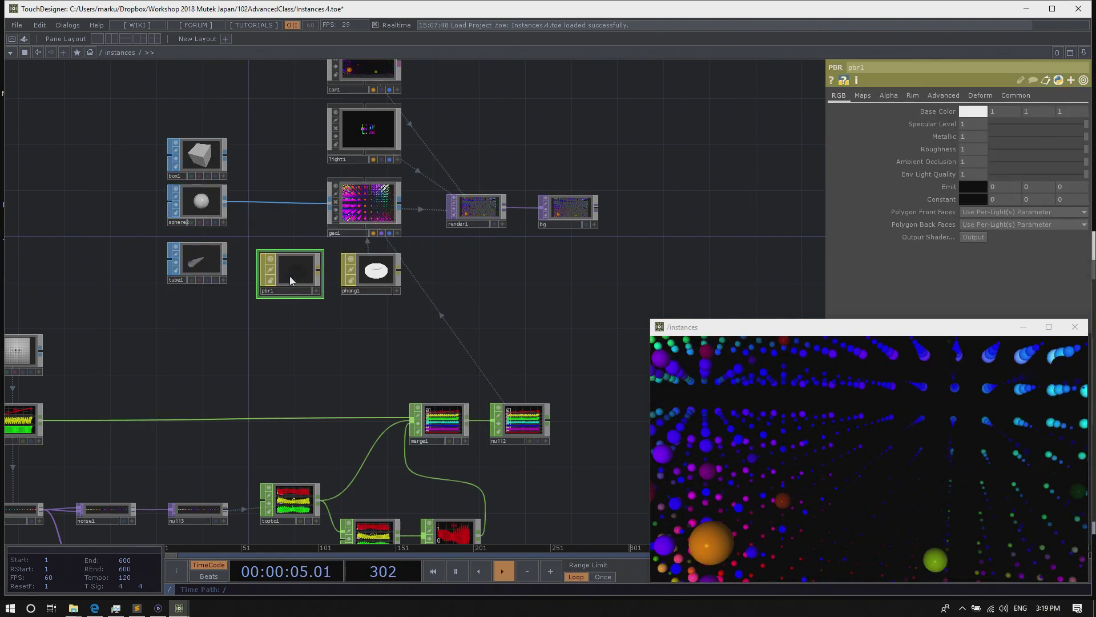
{"action": "left_click_drag", "start_coordinate": [292, 272], "coordinate": [364, 200]}
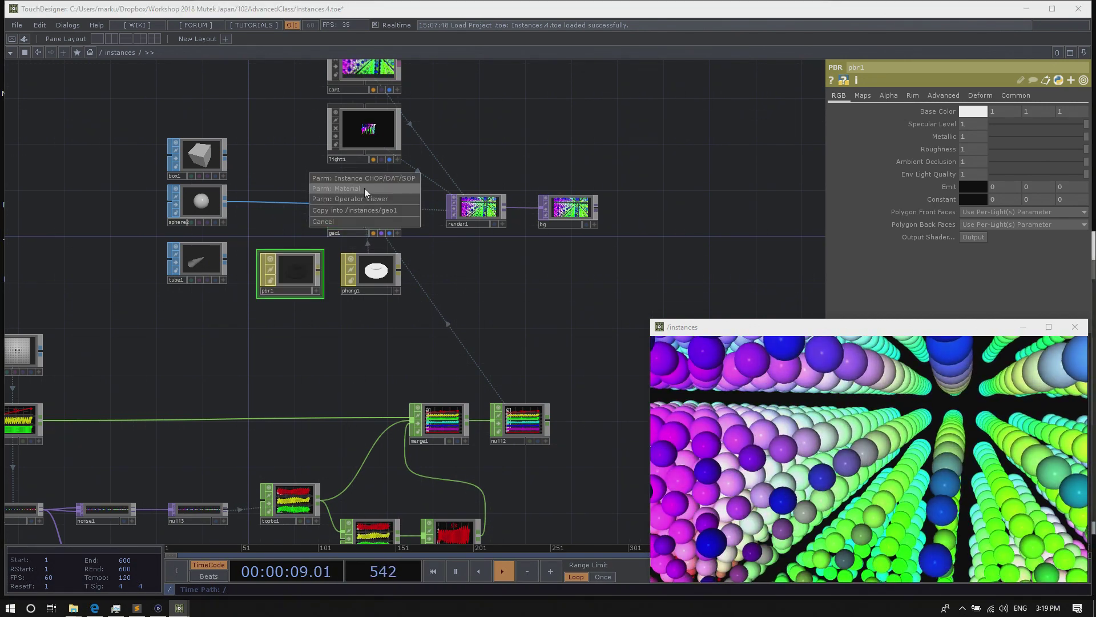
{"action": "left_click", "coordinate": [365, 188]}
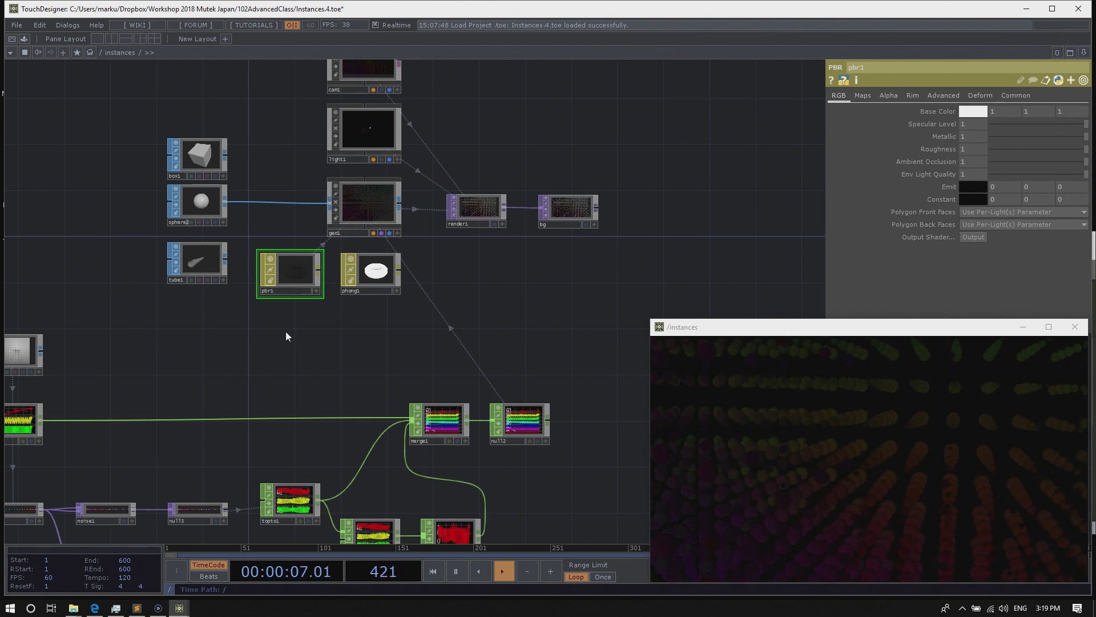
Add a Substance TOP to the network directly below pbr1
{"action": "key", "text": "Tab"}
{"action": "left_click", "coordinate": [131, 205]}
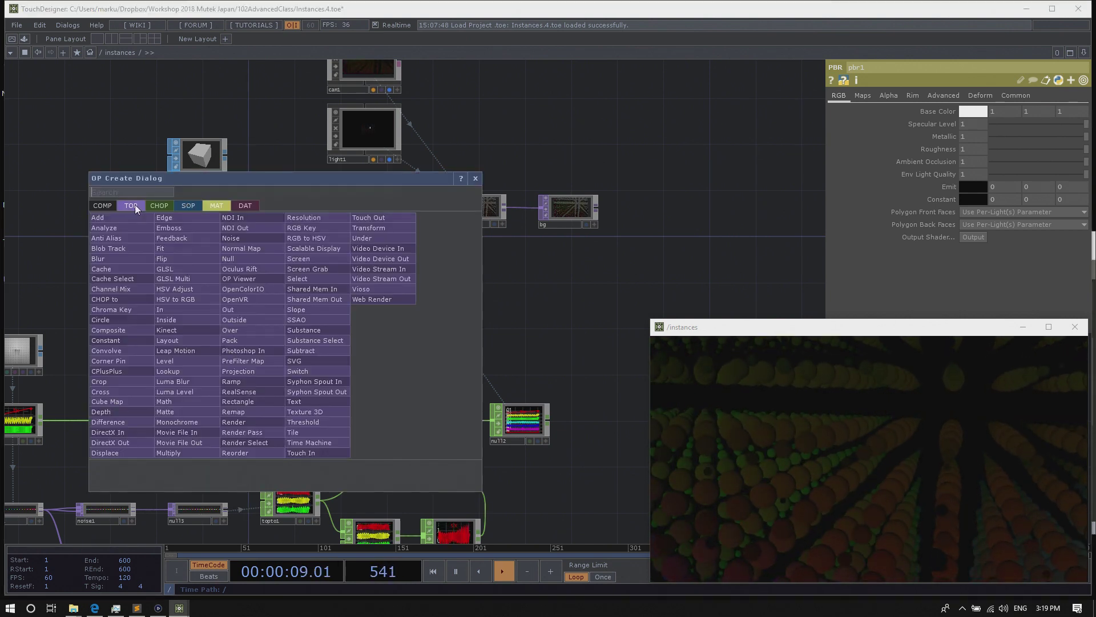
{"action": "type", "text": "sub"}
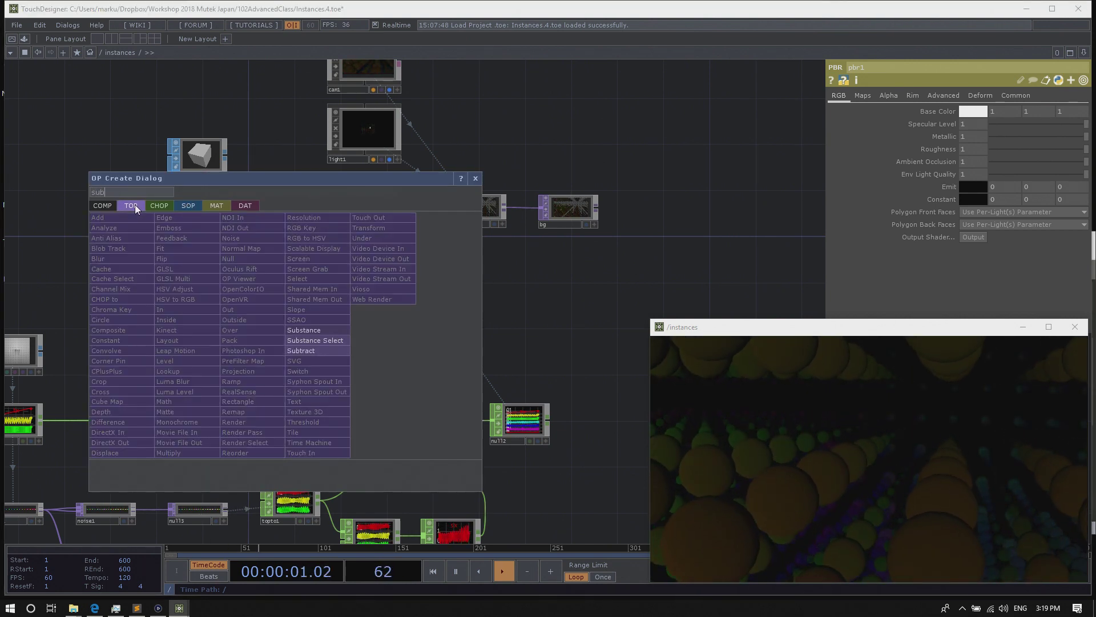
{"action": "left_click", "coordinate": [315, 329]}
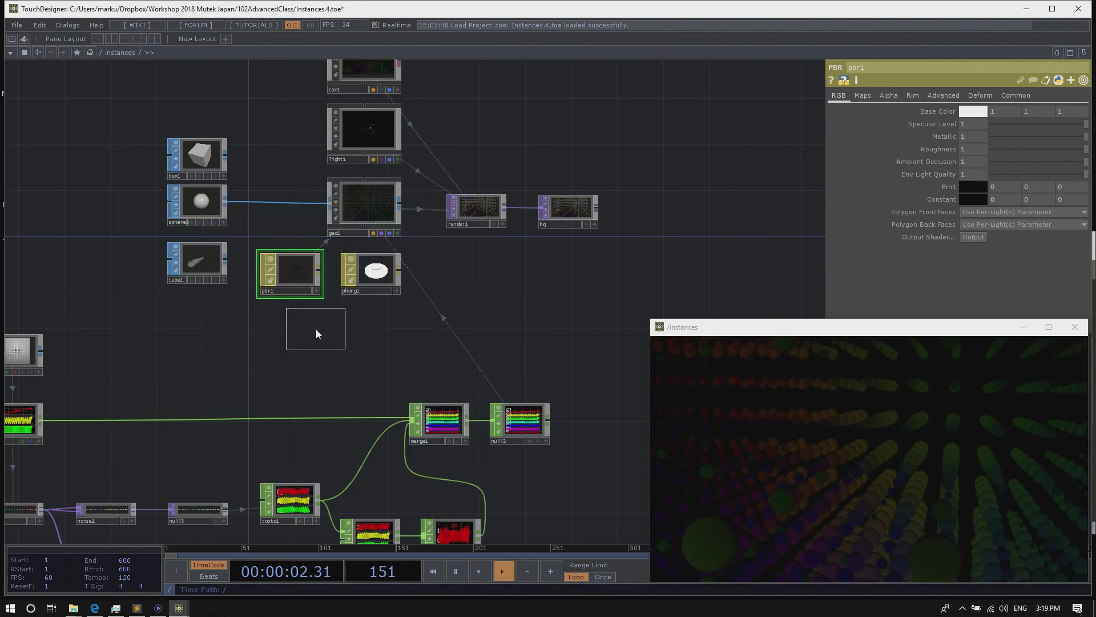
{"action": "left_click", "coordinate": [286, 332]}
Review substance1's Graph presets, keep Simple, and link the node to pbr1 as its Substance TOP
{"action": "left_click", "coordinate": [978, 151]}
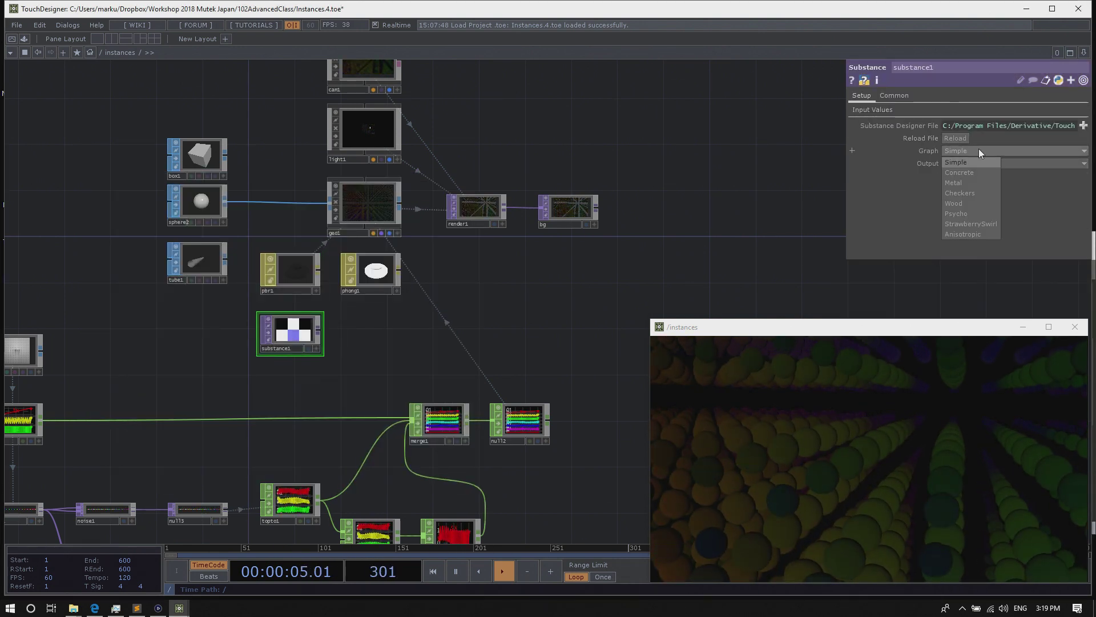
{"action": "left_click", "coordinate": [971, 150]}
{"action": "left_click", "coordinate": [971, 149]}
{"action": "left_click", "coordinate": [971, 150]}
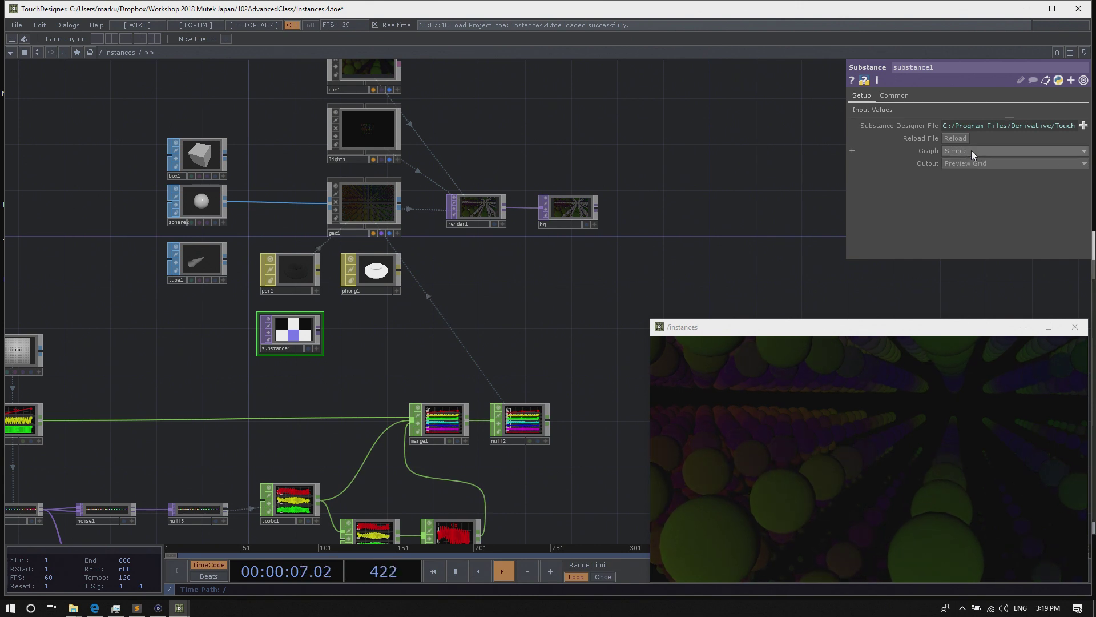
{"action": "left_click_drag", "start_coordinate": [297, 329], "coordinate": [299, 268]}
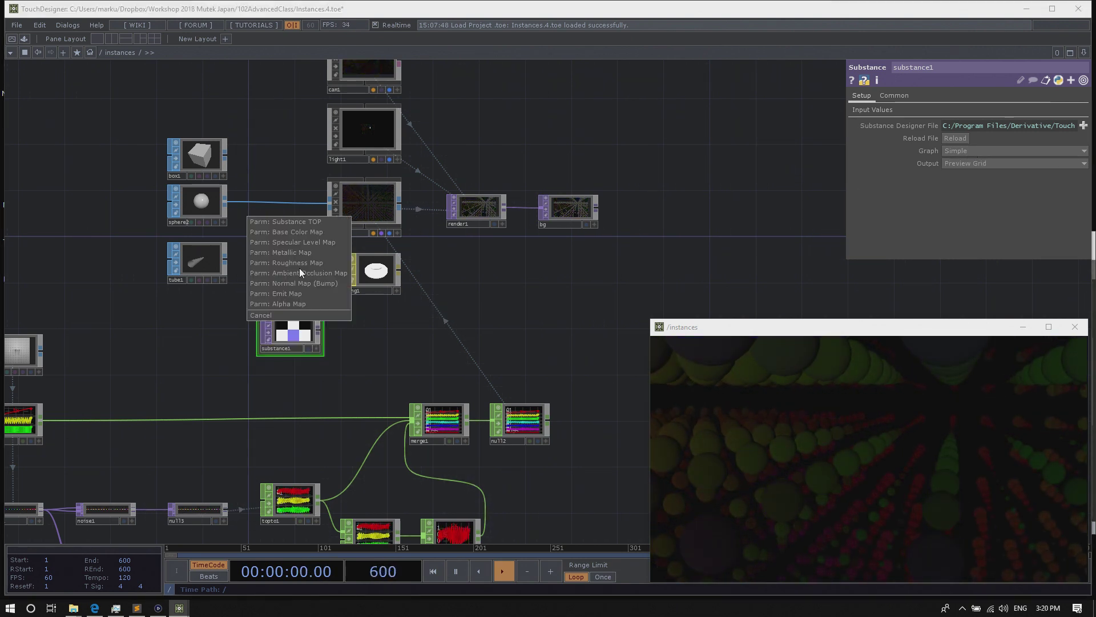
{"action": "left_click", "coordinate": [307, 221]}
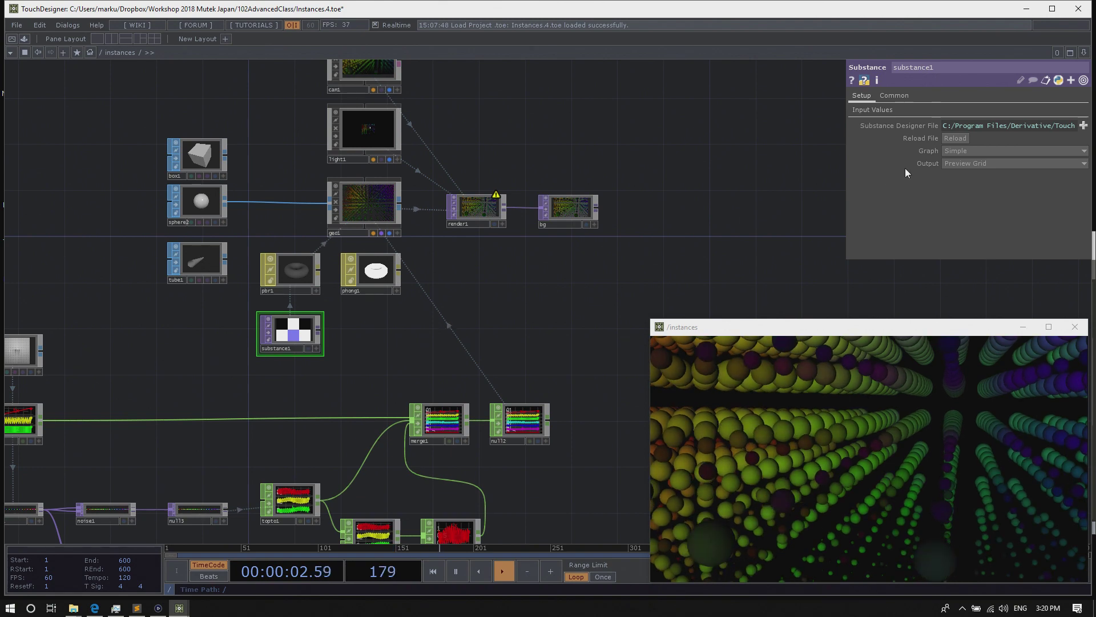
{"action": "left_click", "coordinate": [955, 150]}
{"action": "left_click", "coordinate": [955, 149]}
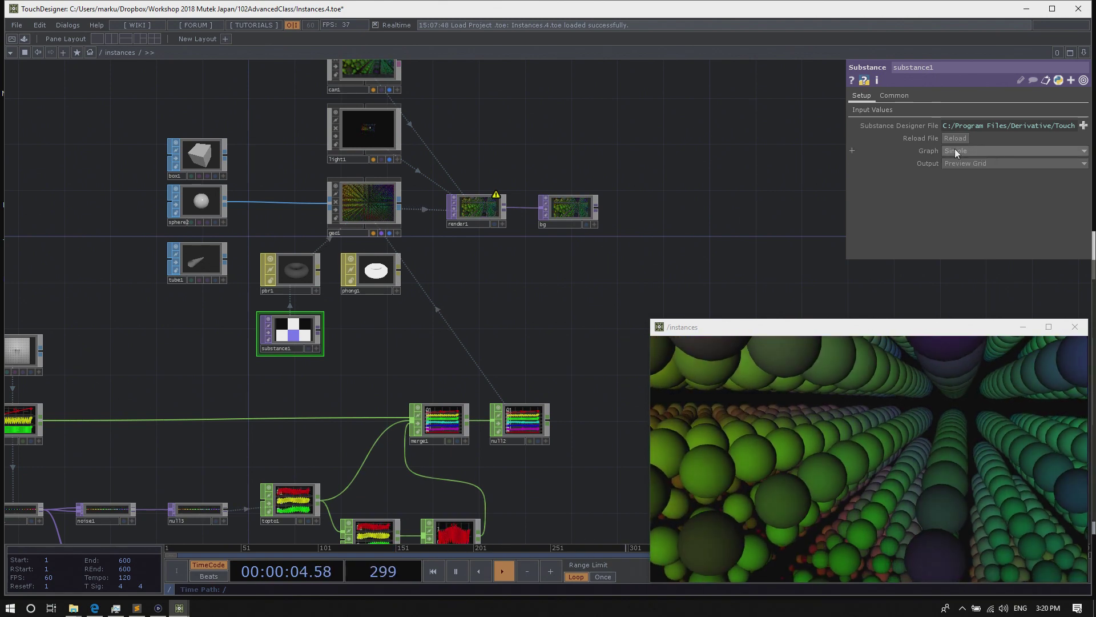
{"action": "left_click_drag", "start_coordinate": [300, 336], "coordinate": [298, 271]}
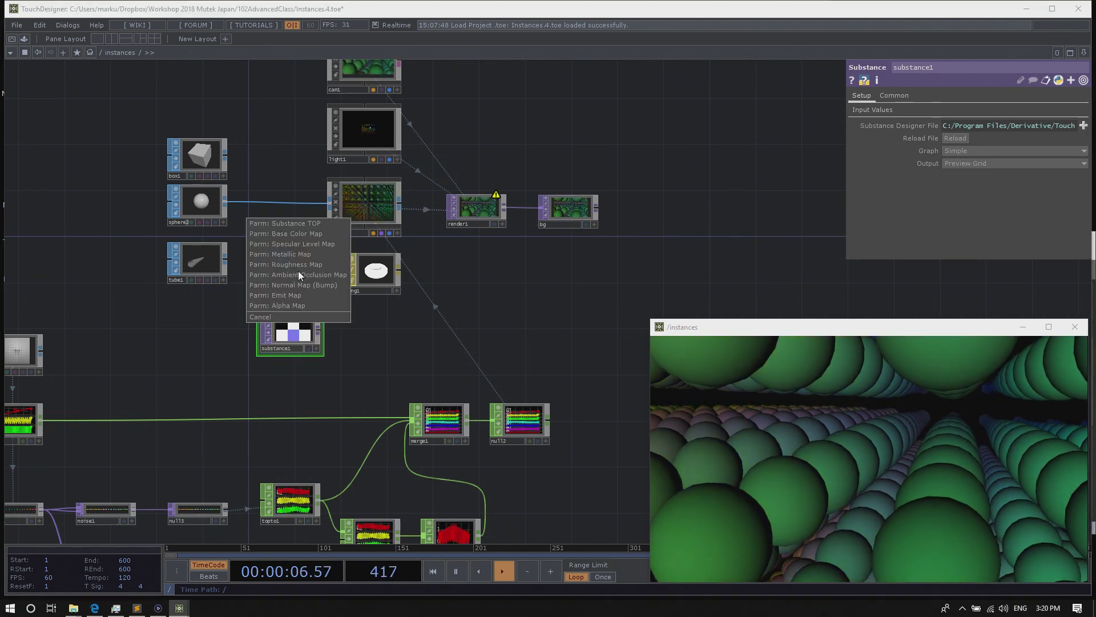
{"action": "left_click", "coordinate": [303, 225]}
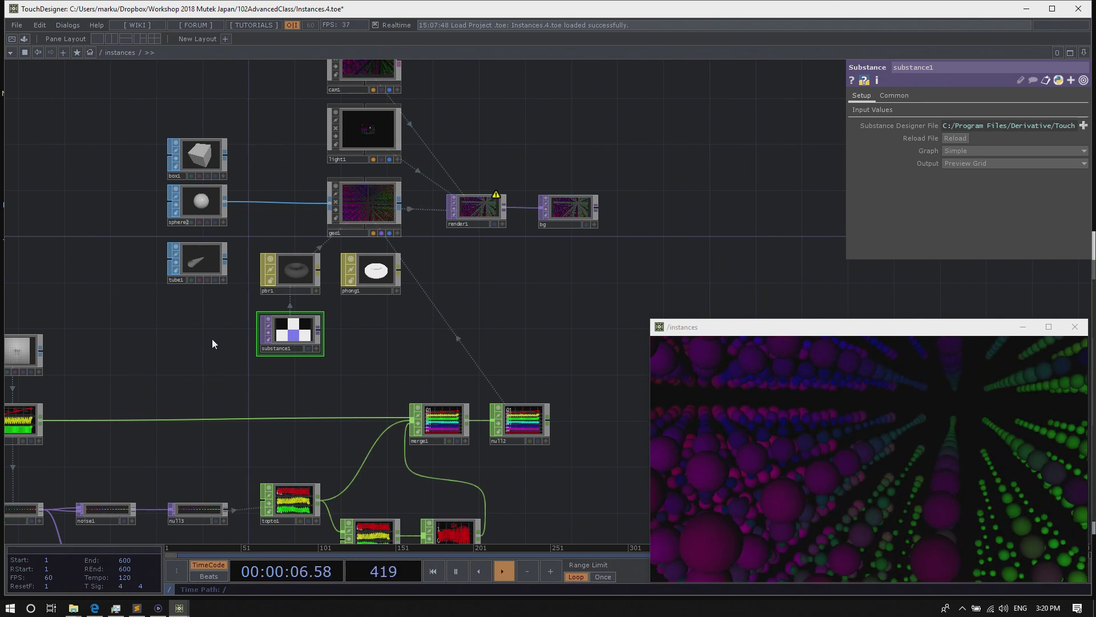
Add an Environment Light COMP below tube1 and read its node information for the cause of the warning
{"action": "key", "text": "Tab"}
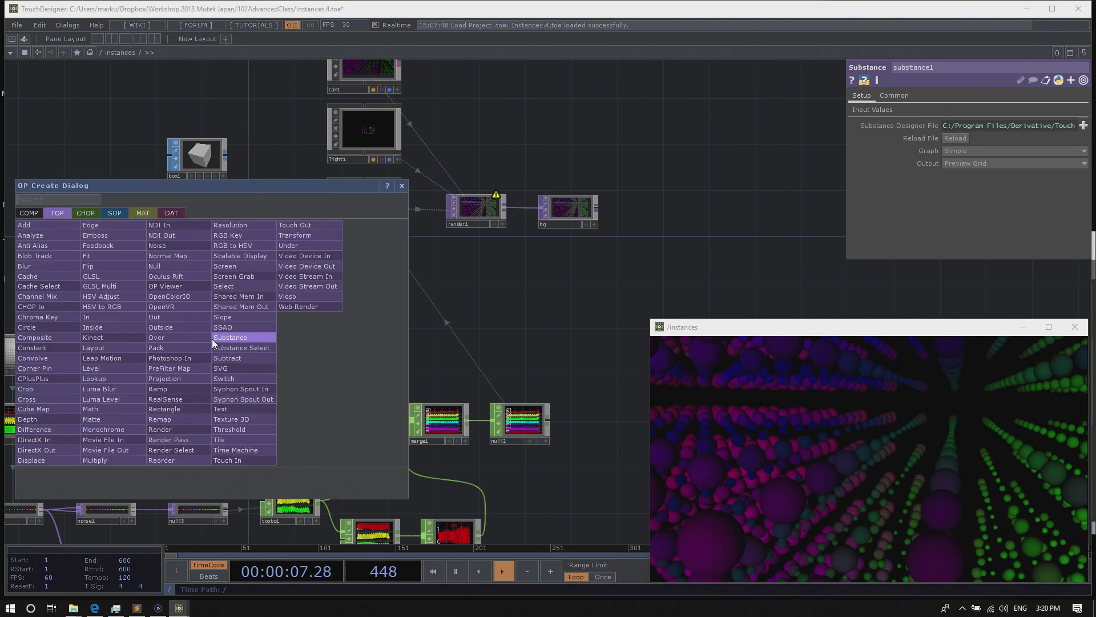
{"action": "left_click", "coordinate": [29, 213]}
{"action": "left_click", "coordinate": [68, 286]}
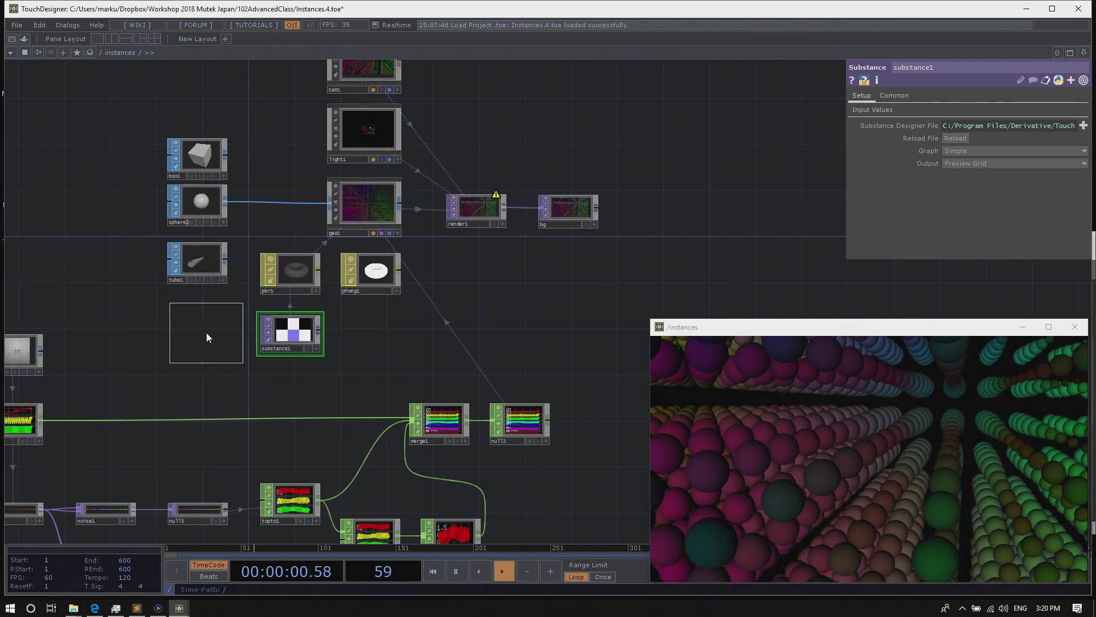
{"action": "left_click", "coordinate": [197, 332]}
{"action": "left_click_drag", "start_coordinate": [275, 386], "coordinate": [282, 348]}
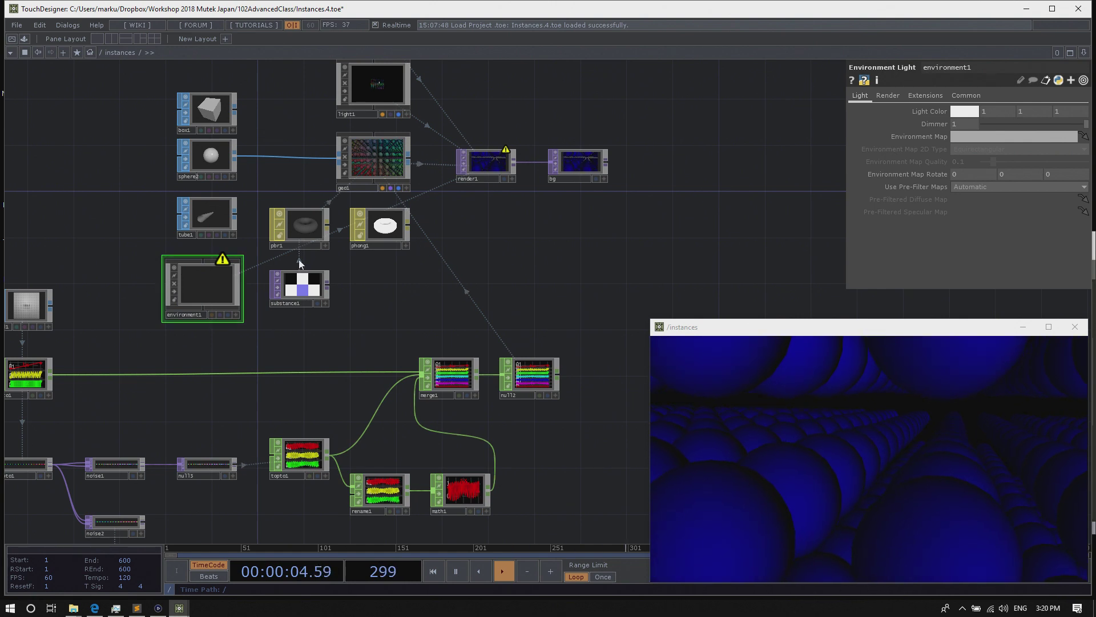
{"action": "middle_click", "coordinate": [217, 288]}
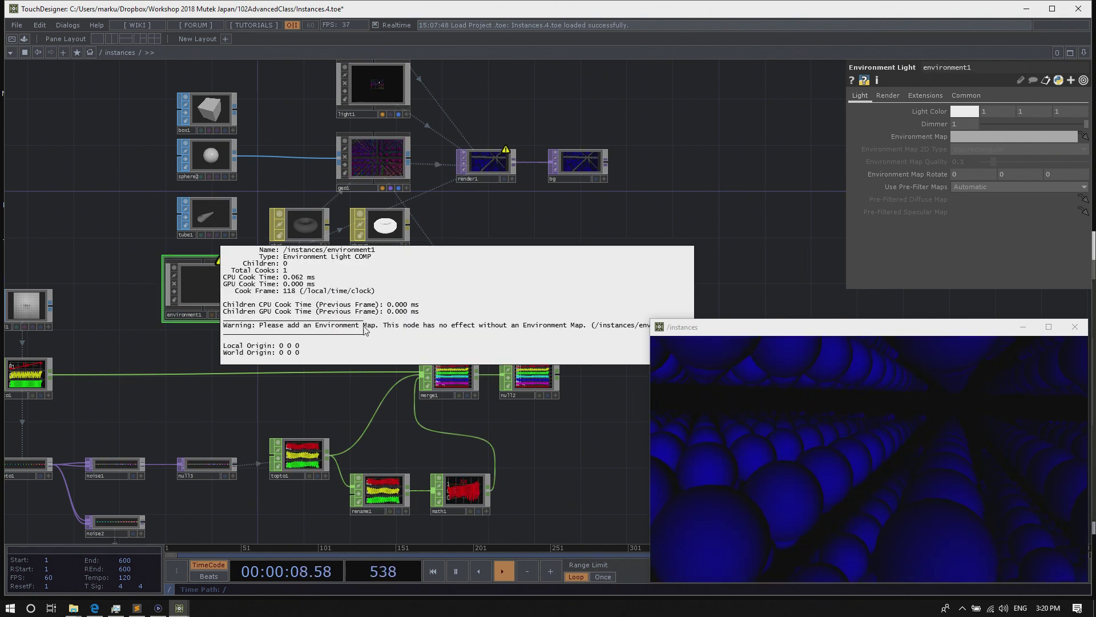
{"action": "left_click", "coordinate": [117, 298]}
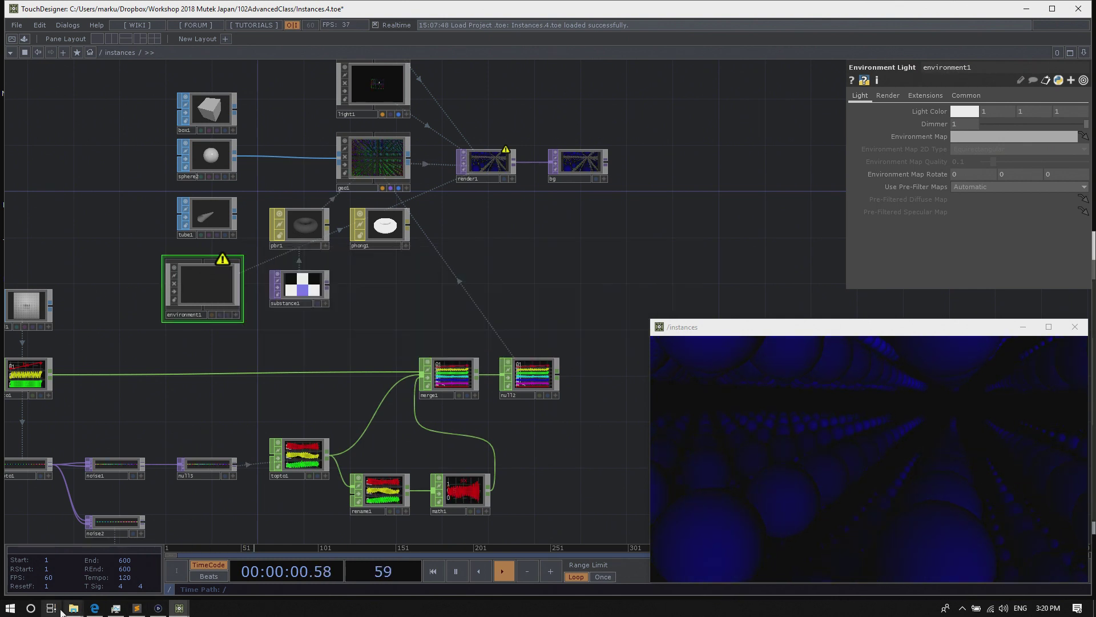
Switch to File Explorer and open the EnvMaps folder under Workshop 2018 Mutek Japan, 102AdvancedClass, PBR
{"action": "mouse_move", "coordinate": [73, 608]}
{"action": "left_click", "coordinate": [95, 570]}
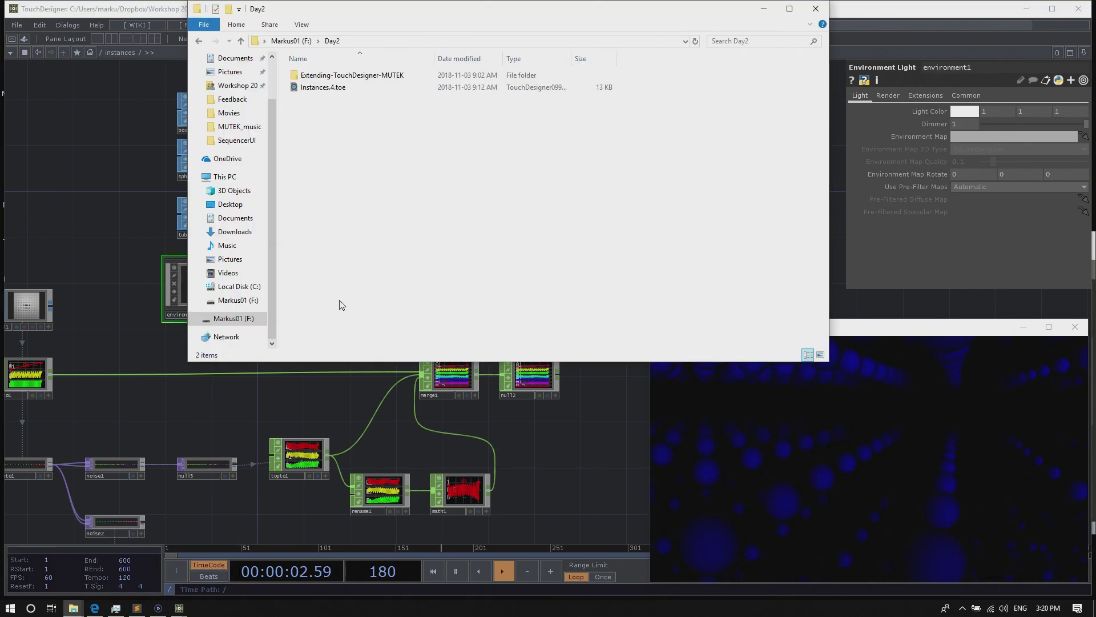
{"action": "left_click", "coordinate": [292, 41]}
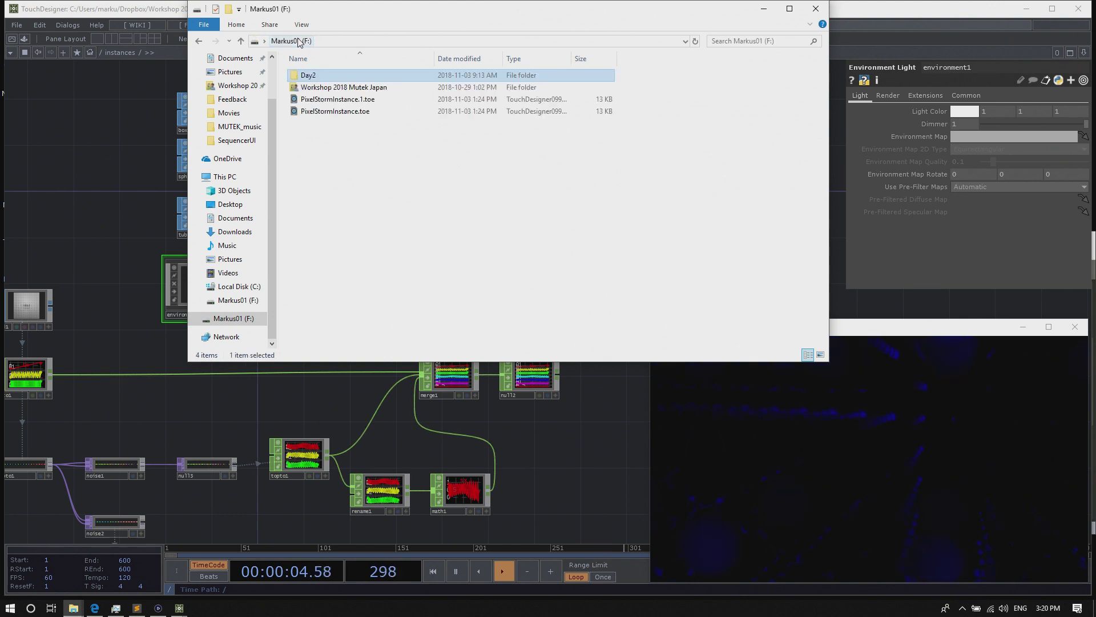
{"action": "double_click", "coordinate": [324, 88]}
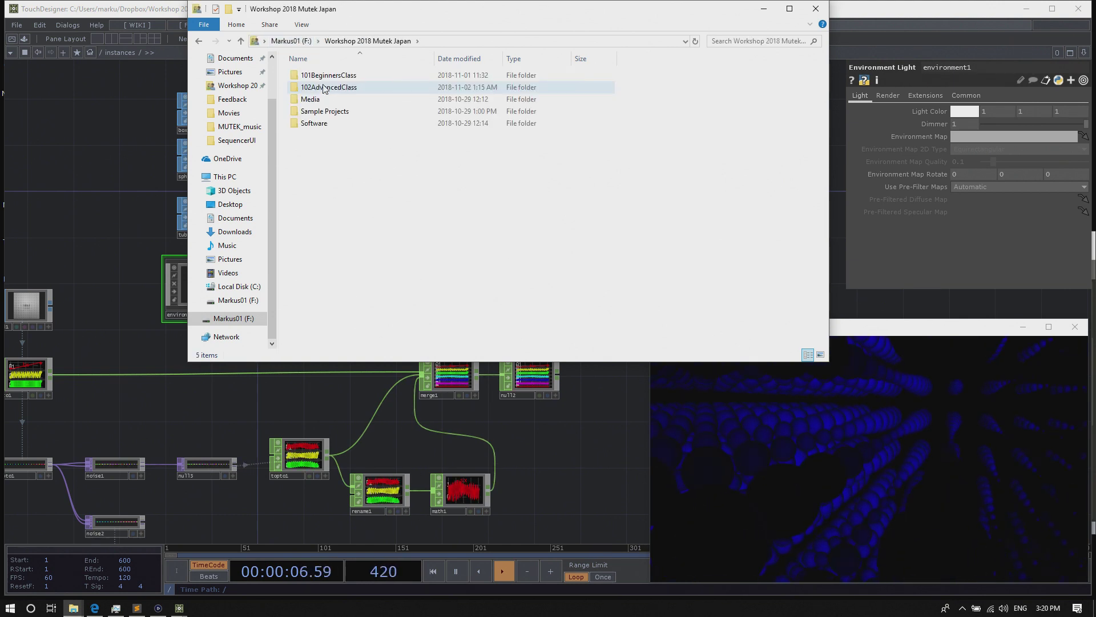
{"action": "left_click", "coordinate": [271, 134]}
{"action": "left_click", "coordinate": [237, 139]}
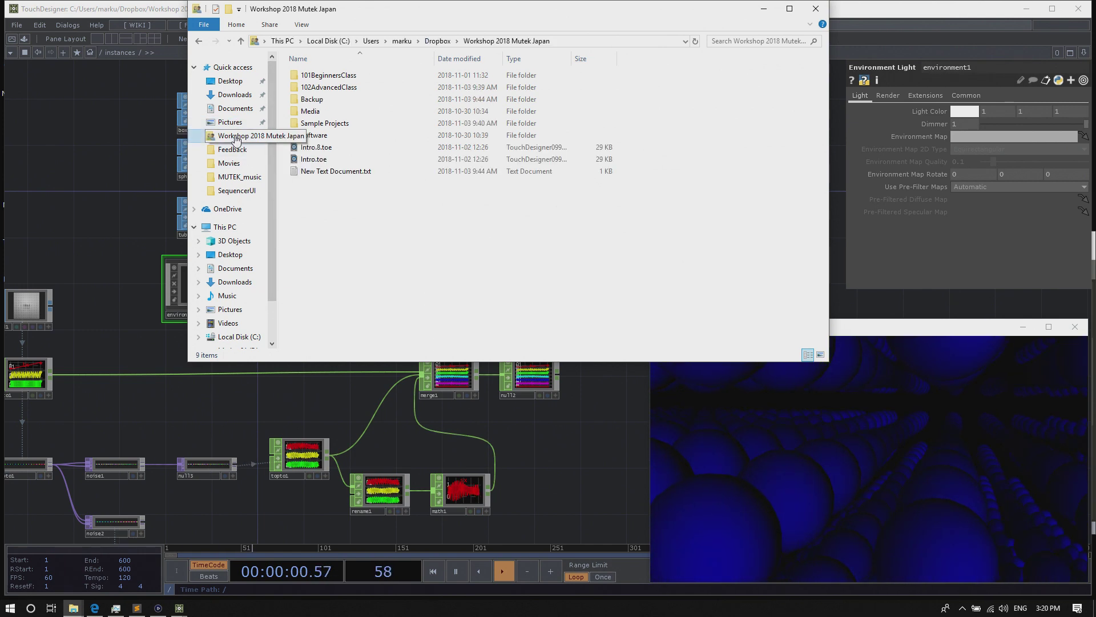
{"action": "double_click", "coordinate": [313, 110]}
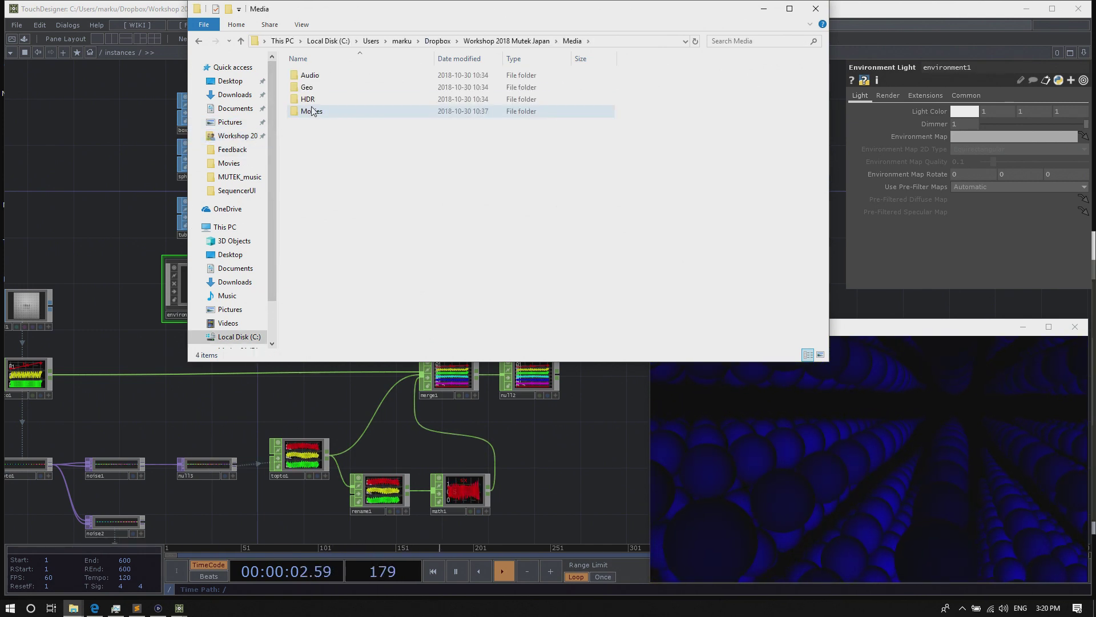
{"action": "left_click", "coordinate": [506, 40]}
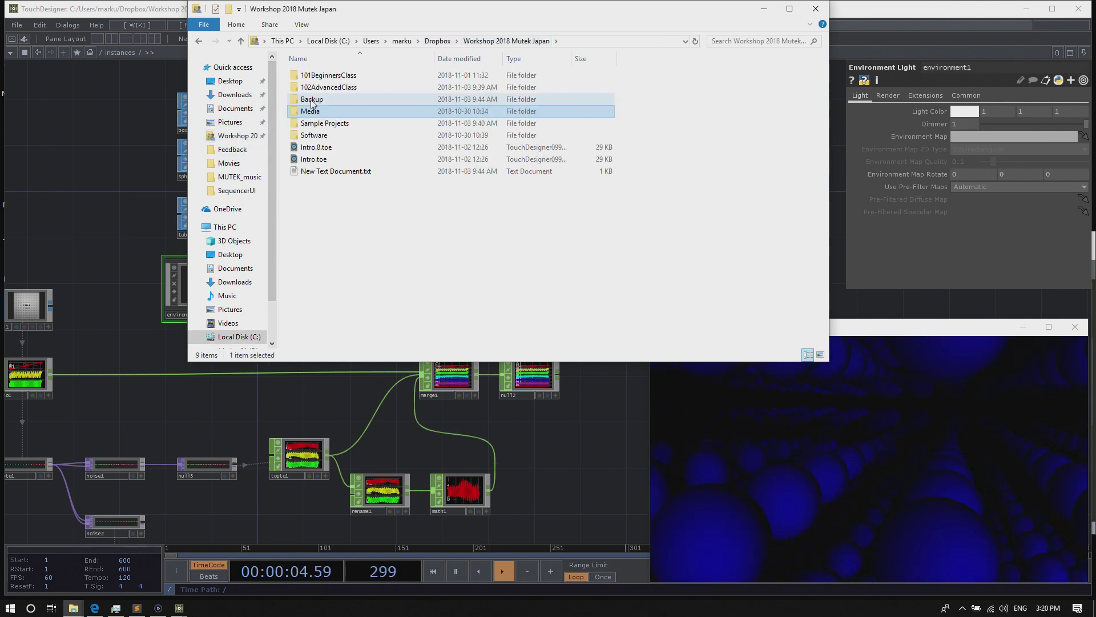
{"action": "double_click", "coordinate": [320, 86]}
{"action": "double_click", "coordinate": [311, 108]}
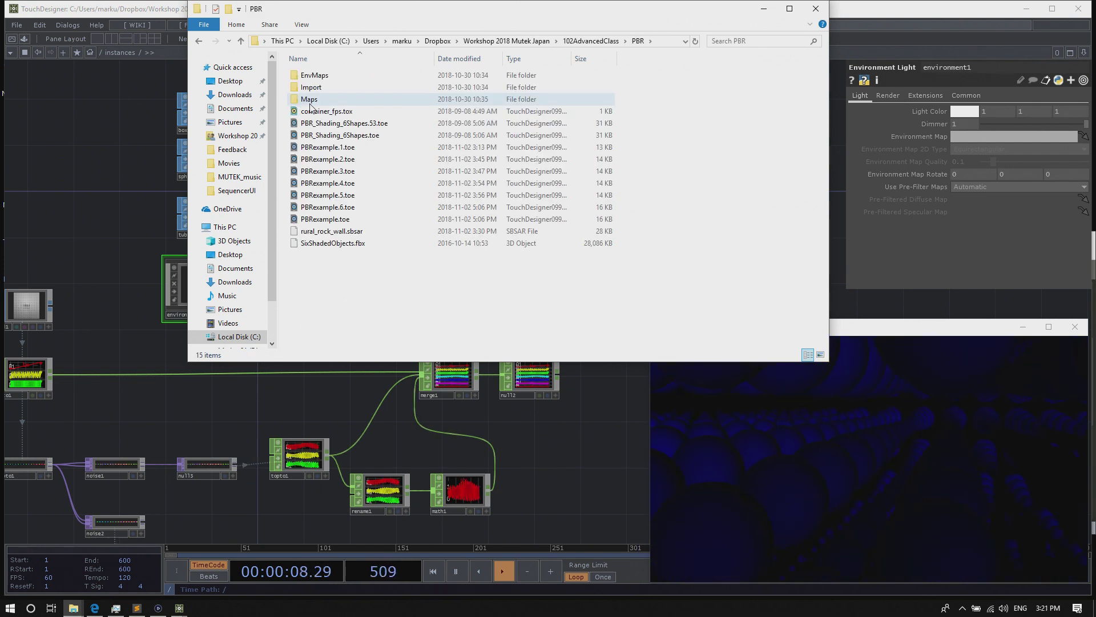
{"action": "double_click", "coordinate": [314, 76]}
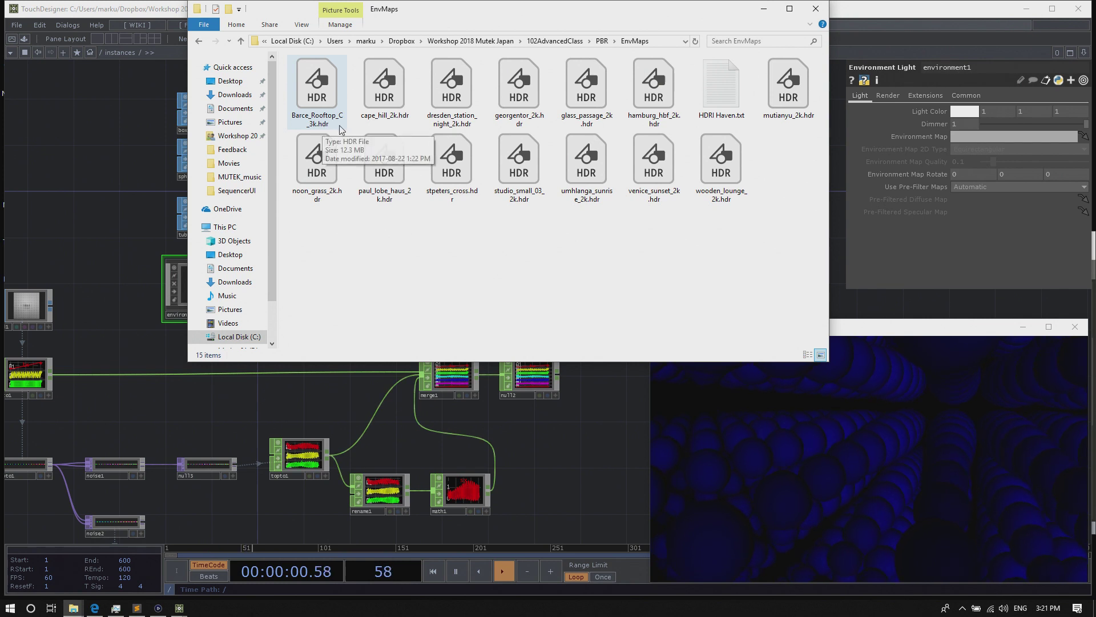
Load venice_sunset_2k.hdr into the network beside environment1 and assign it as that light's Environment Map
{"action": "left_click_drag", "start_coordinate": [657, 162], "coordinate": [115, 283]}
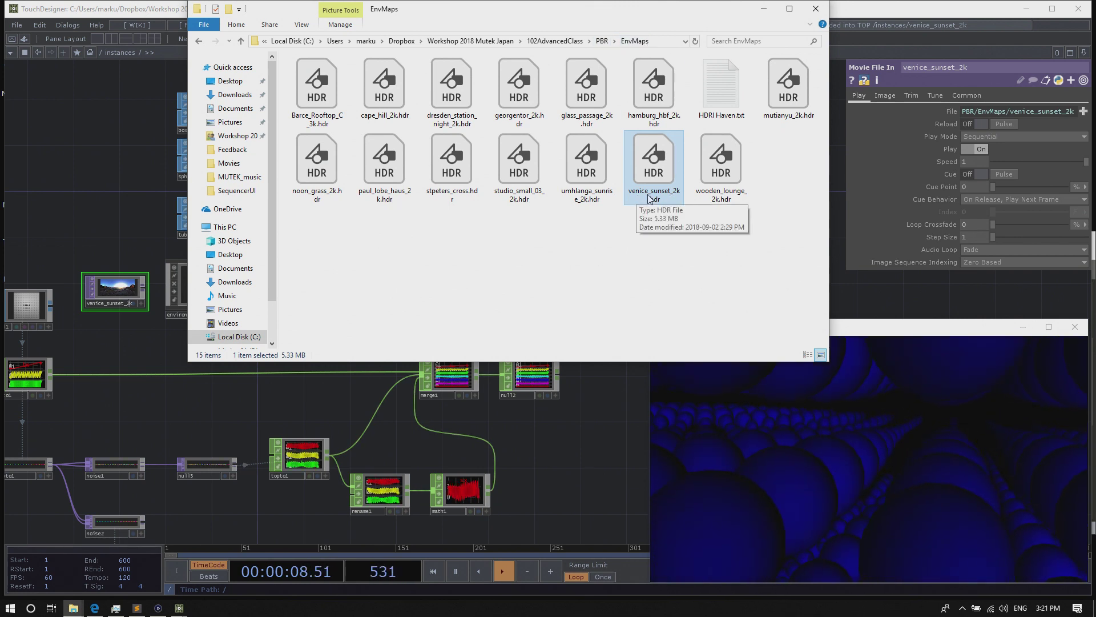
{"action": "left_click", "coordinate": [112, 247]}
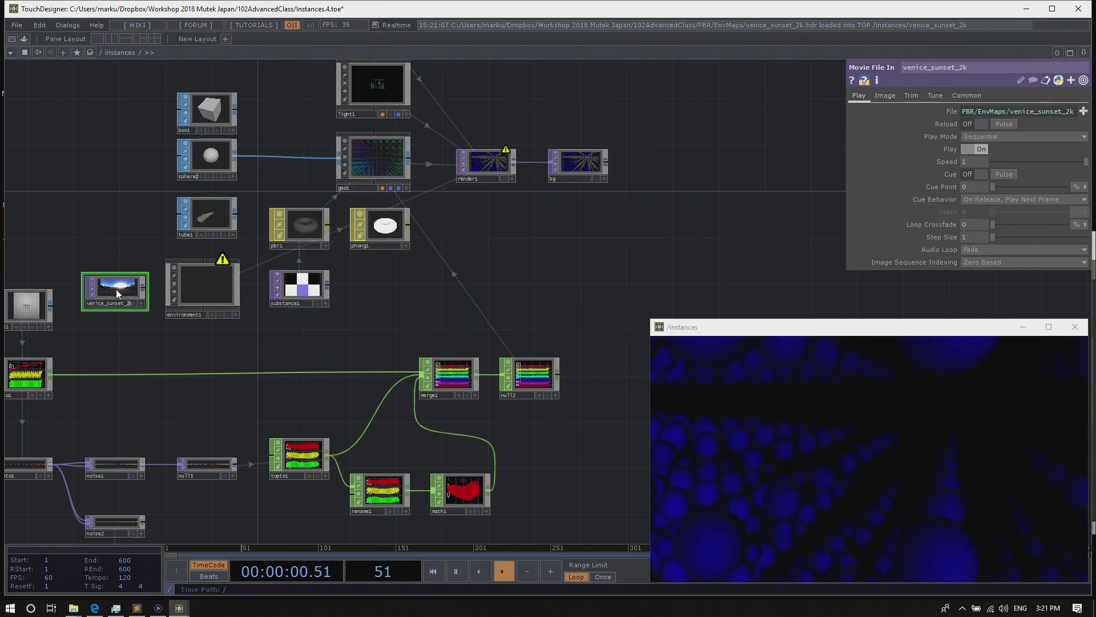
{"action": "left_click_drag", "start_coordinate": [115, 289], "coordinate": [207, 289]}
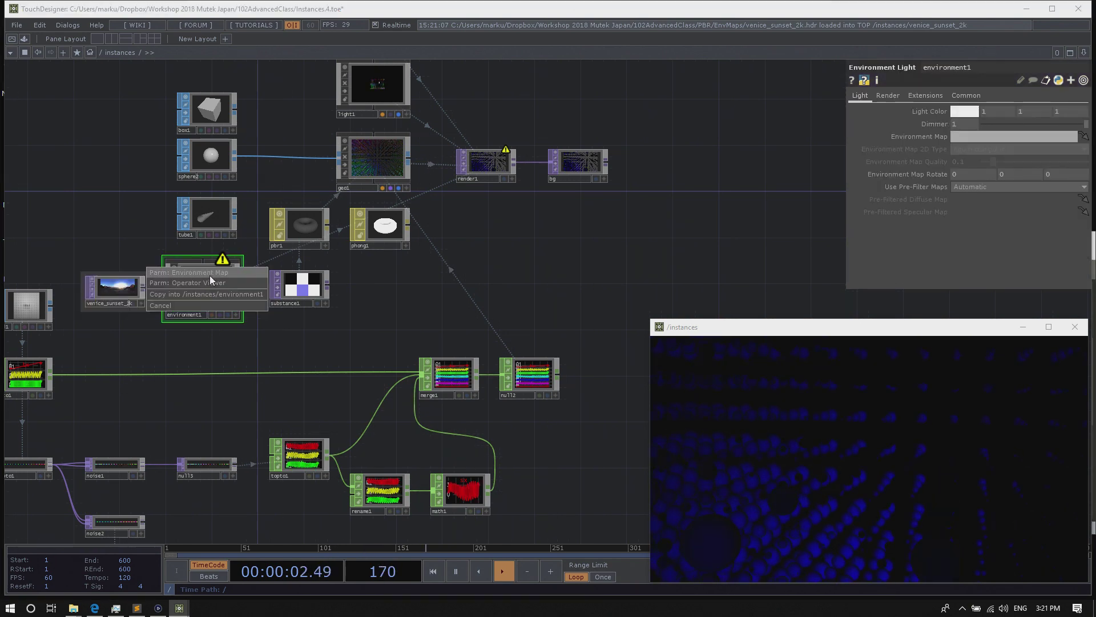
{"action": "left_click", "coordinate": [210, 272]}
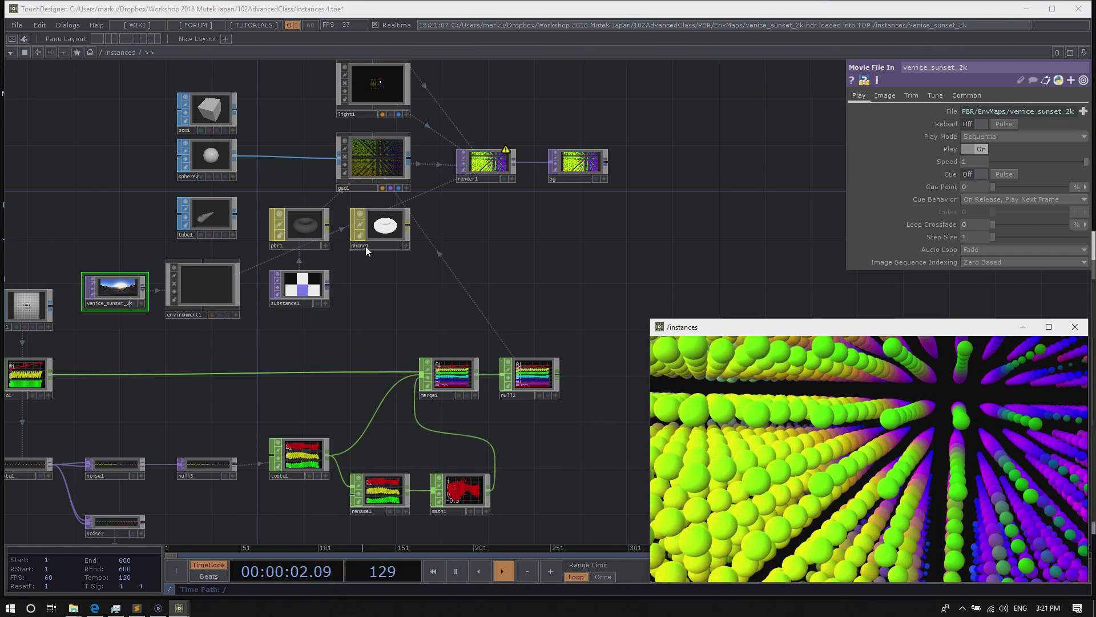
Lower pbr1's Ambient Occlusion to about 0.7 and set light1's Dimmer to 1.7
{"action": "left_click", "coordinate": [301, 224]}
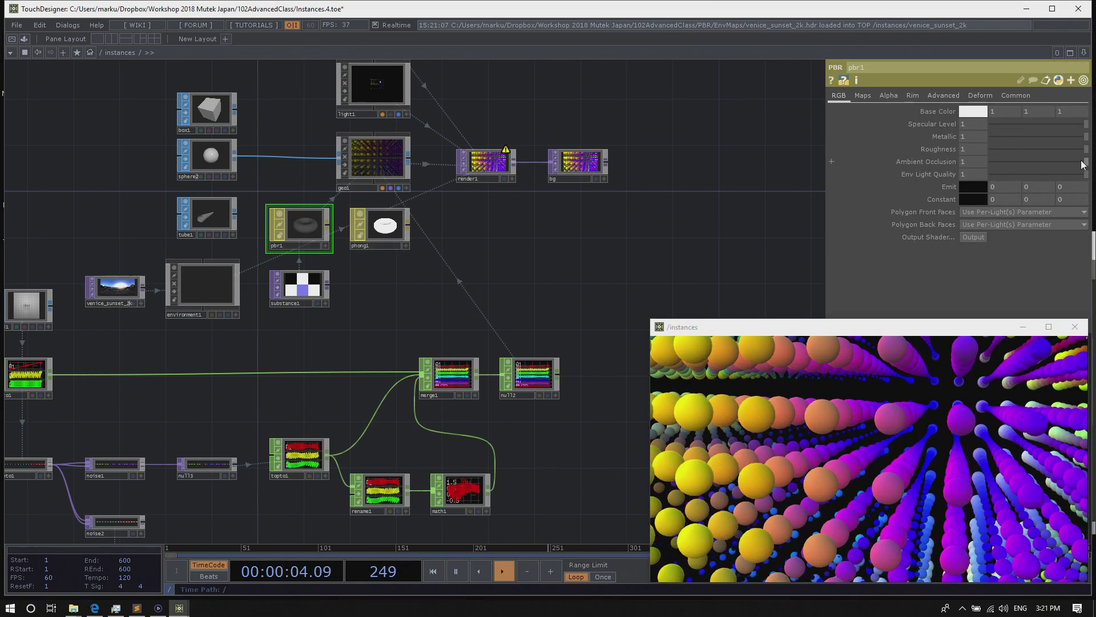
{"action": "left_click_drag", "start_coordinate": [1044, 162], "coordinate": [1059, 160]}
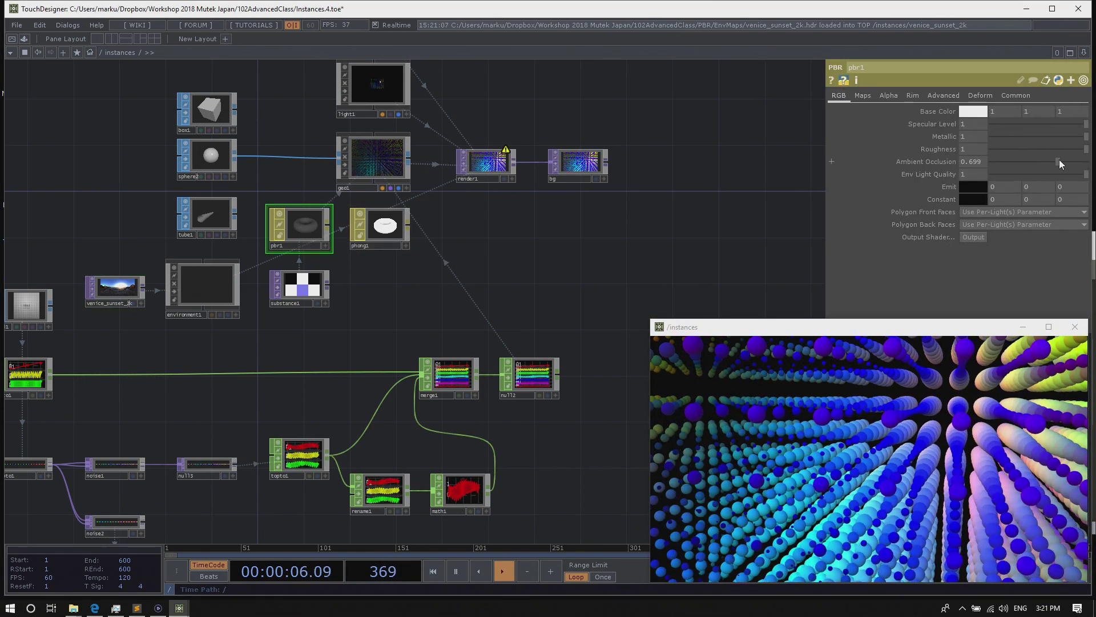
{"action": "left_click", "coordinate": [374, 86]}
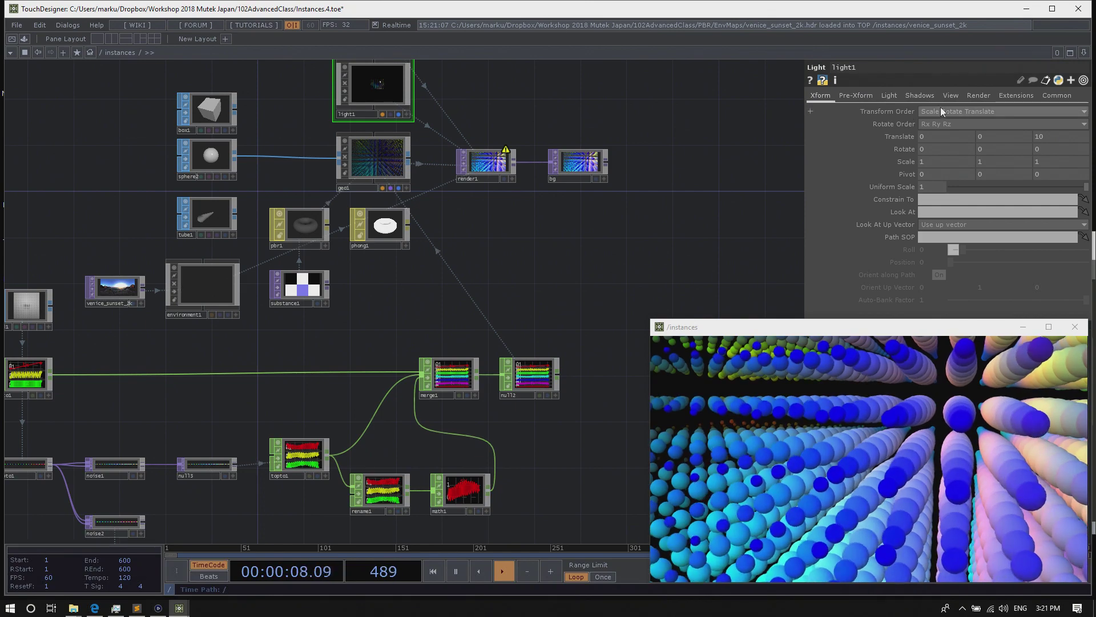
{"action": "left_click", "coordinate": [890, 95]}
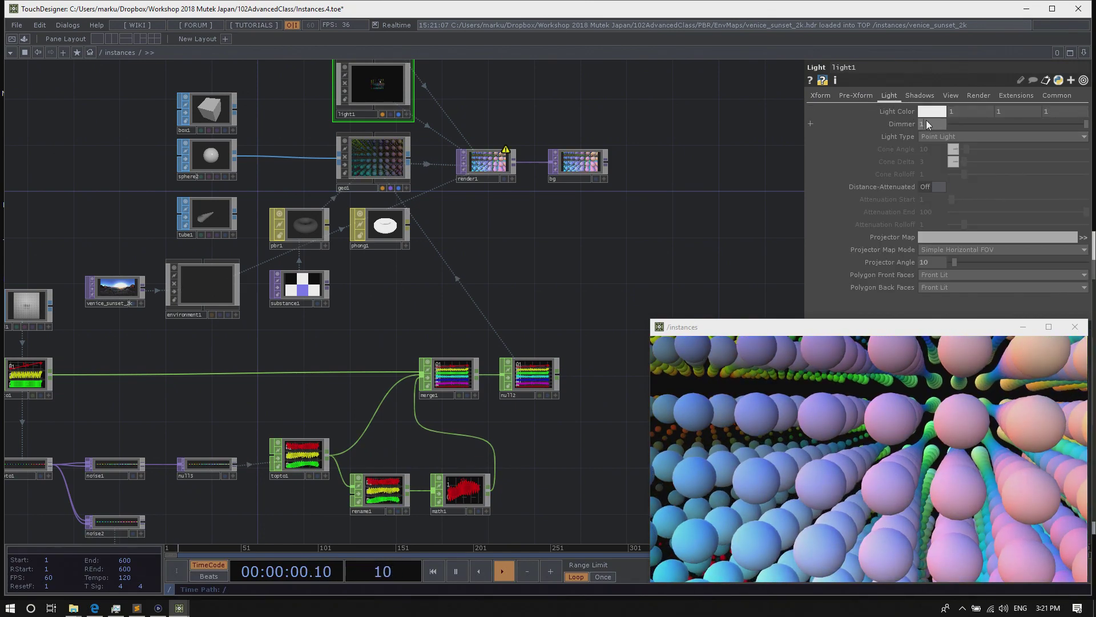
{"action": "mouse_move", "coordinate": [926, 120]}
{"action": "middle_mouse_down"}
{"action": "mouse_move", "coordinate": [962, 124]}
{"action": "mouse_move", "coordinate": [927, 125]}
{"action": "middle_mouse_up"}
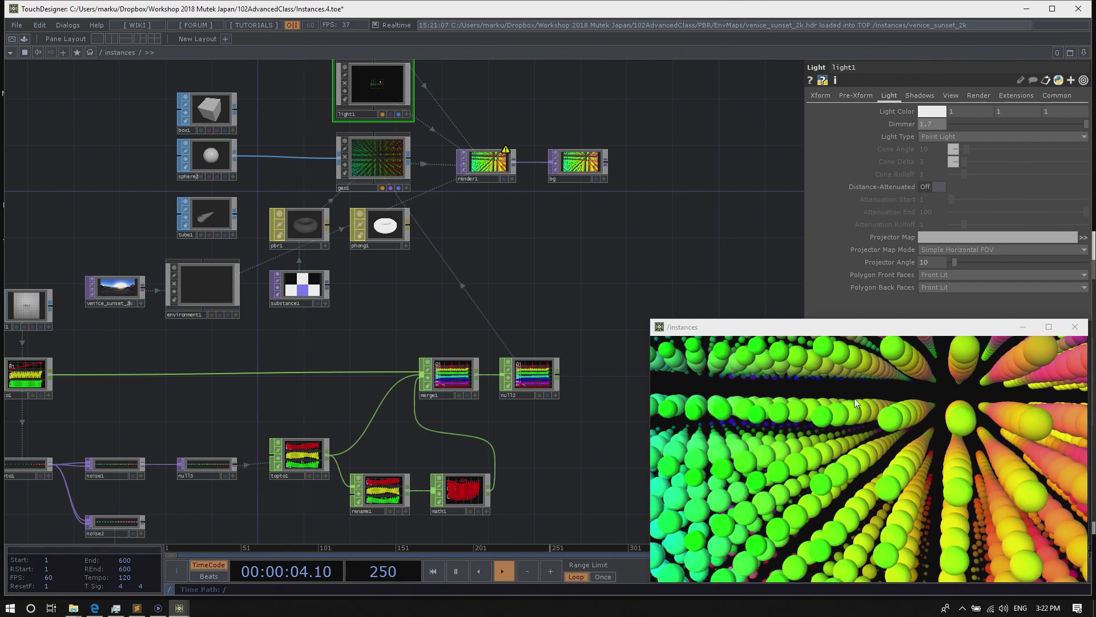
Read render1's node information to find the cause of its warning
{"action": "scroll", "coordinate": [533, 250], "scroll_direction": "up", "scroll_amount": 5}
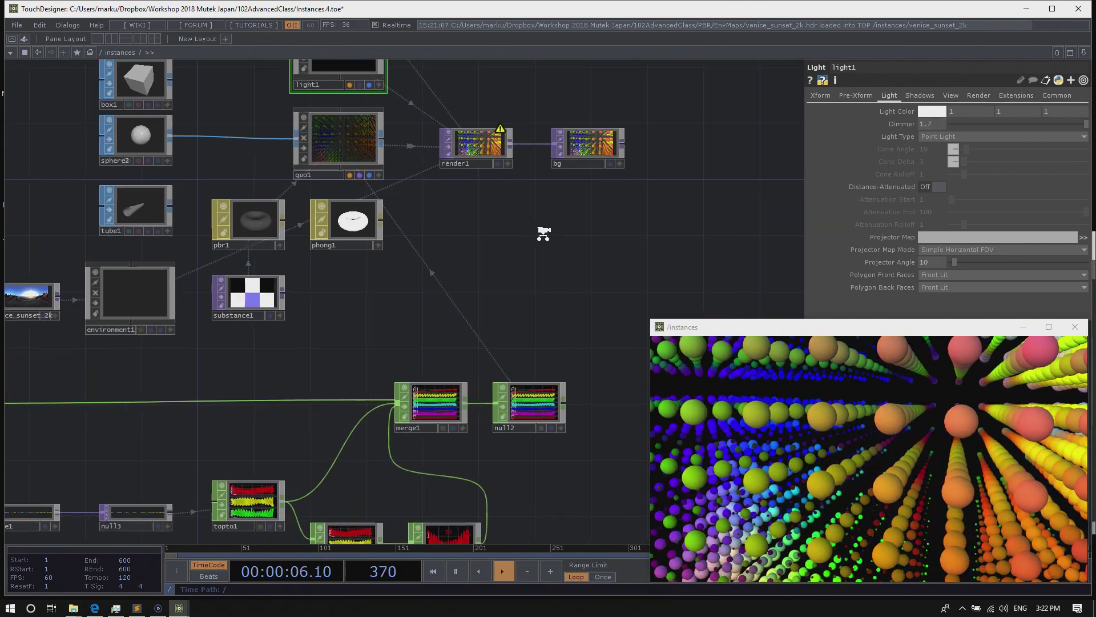
{"action": "left_click_drag", "start_coordinate": [502, 262], "coordinate": [576, 351]}
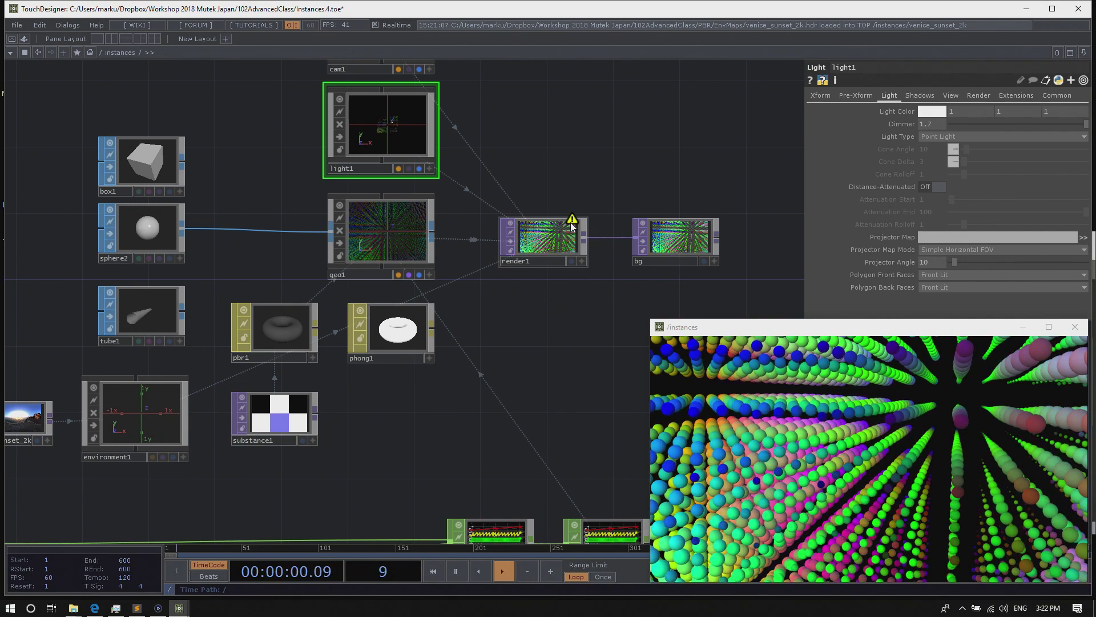
{"action": "middle_click", "coordinate": [563, 236]}
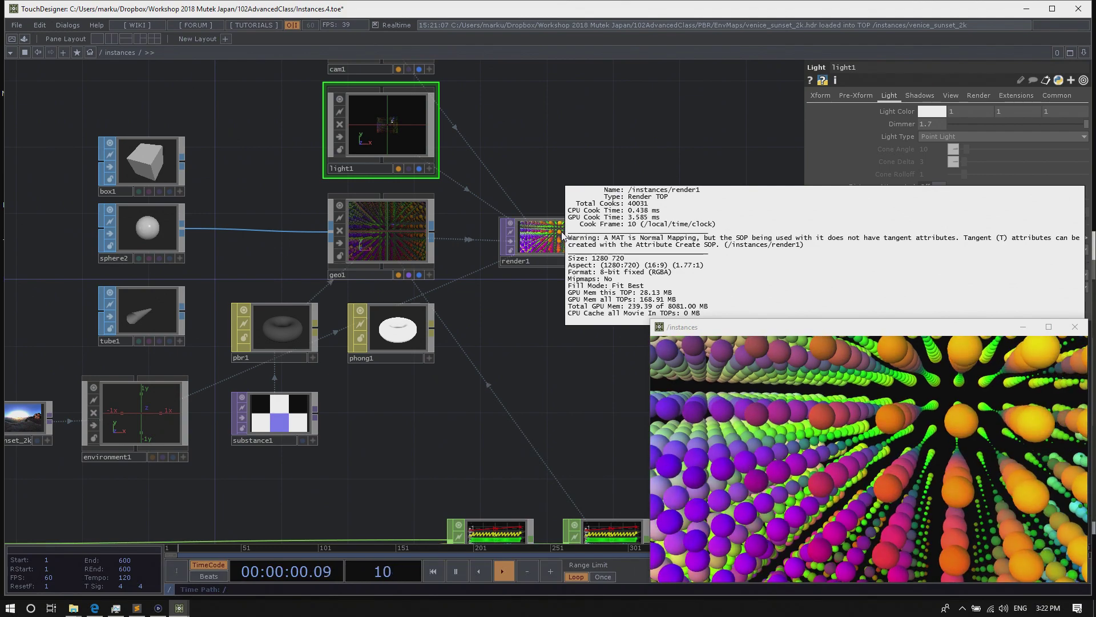
{"action": "left_click", "coordinate": [651, 153]}
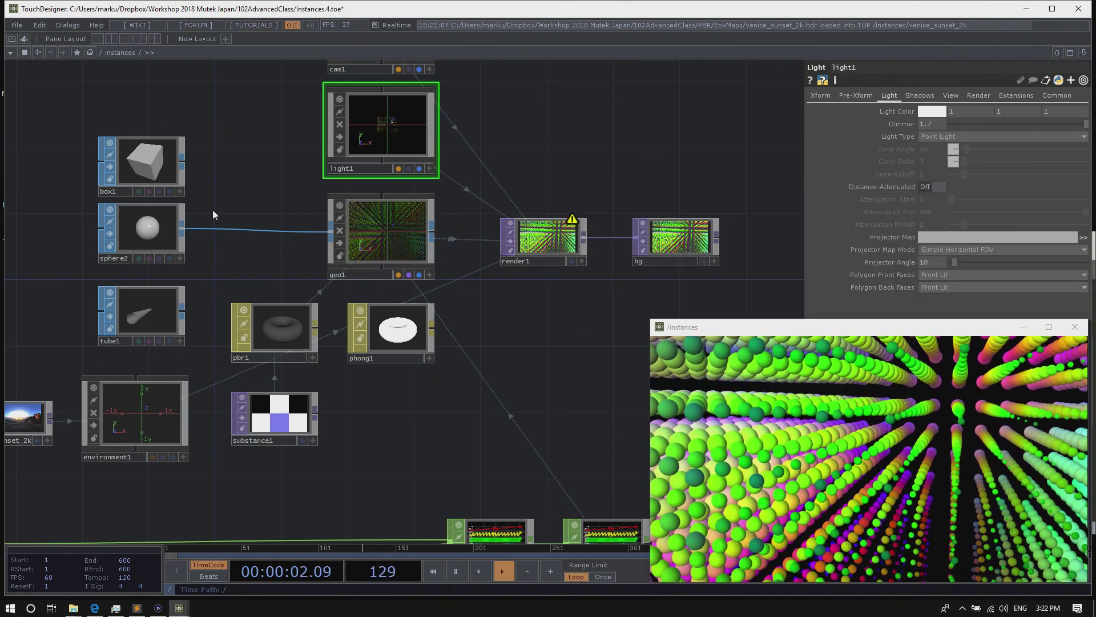
Insert an Attribute Create SOP on the wire between sphere2 and geo1
{"action": "right_click", "coordinate": [224, 228]}
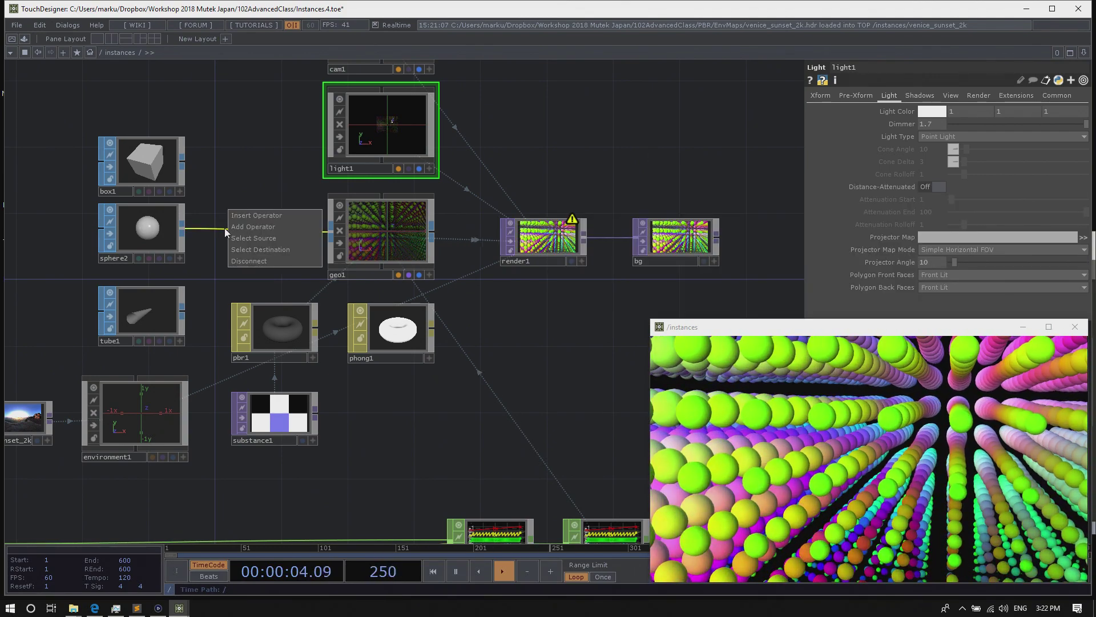
{"action": "left_click", "coordinate": [248, 214]}
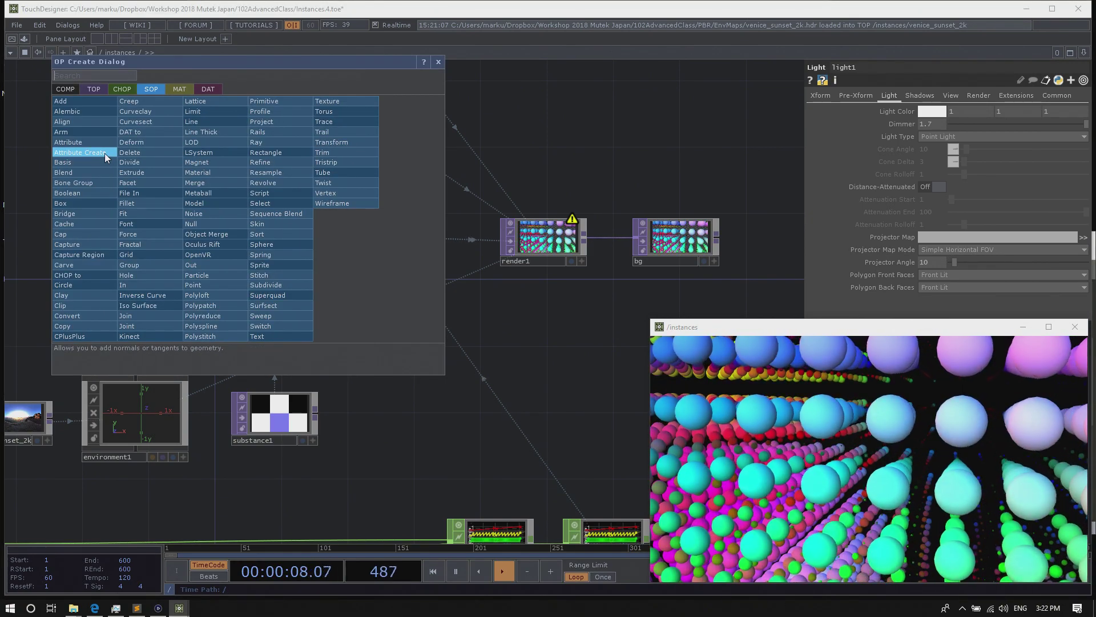
{"action": "left_click", "coordinate": [105, 153]}
{"action": "left_click", "coordinate": [262, 235]}
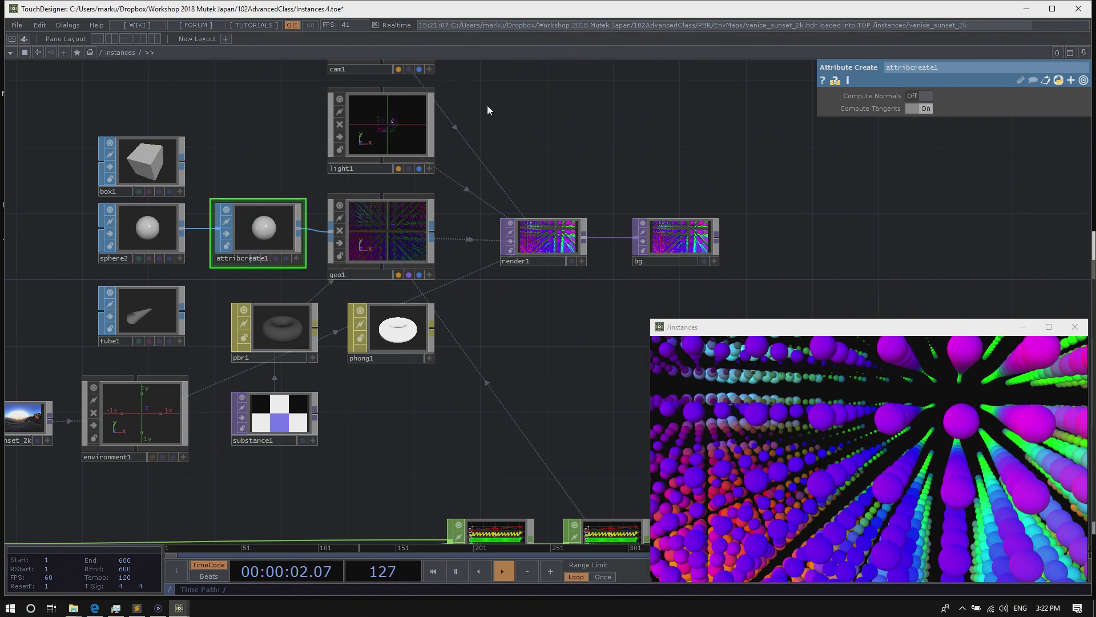
Save the project under the new name NoiseInstances.4.toe in the 102AdvancedClass folder
{"action": "left_click", "coordinate": [17, 27]}
{"action": "left_click", "coordinate": [33, 98]}
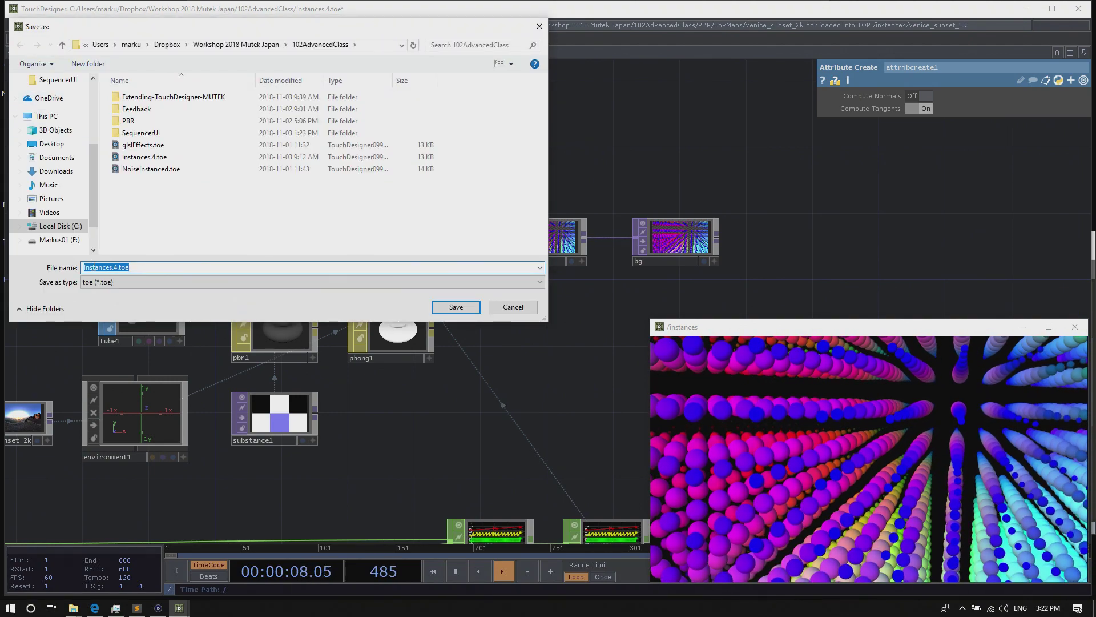
{"action": "left_click", "coordinate": [84, 267]}
{"action": "type", "text": "N"}
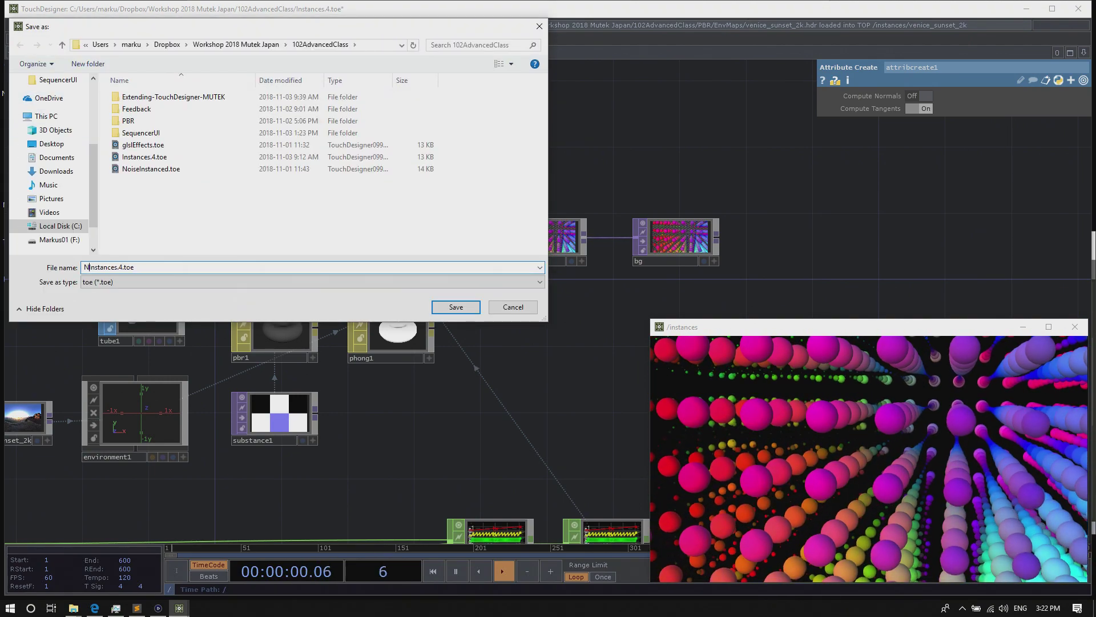
{"action": "type", "text": "oise"}
{"action": "key", "text": "Return"}
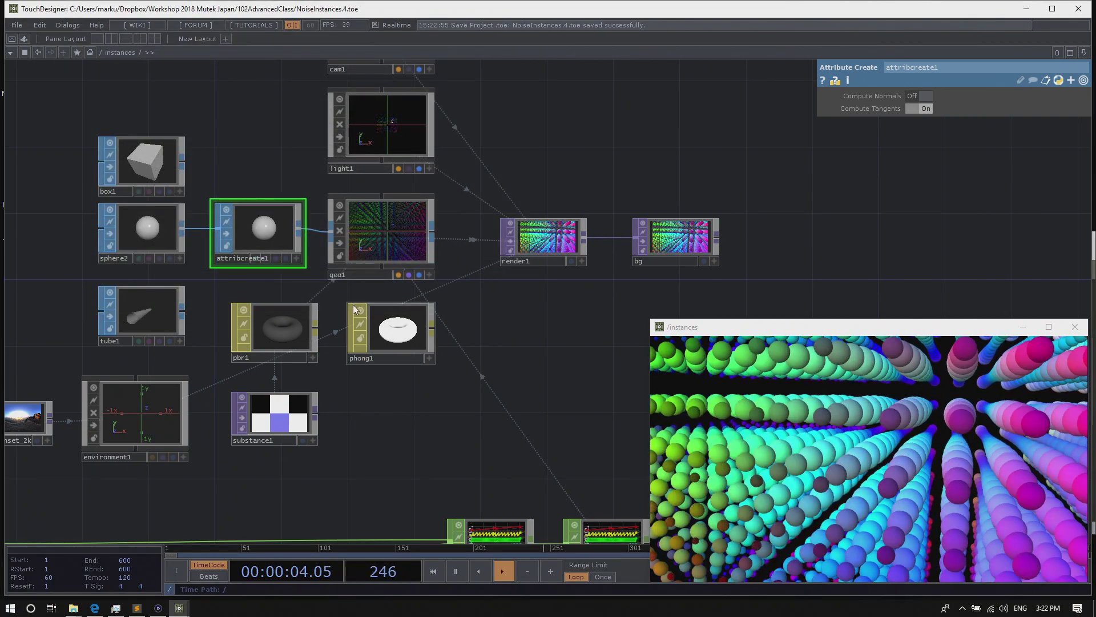
Switch attribcreate1's Compute Tangents off and back on to compare the render
{"action": "left_click", "coordinate": [926, 109]}
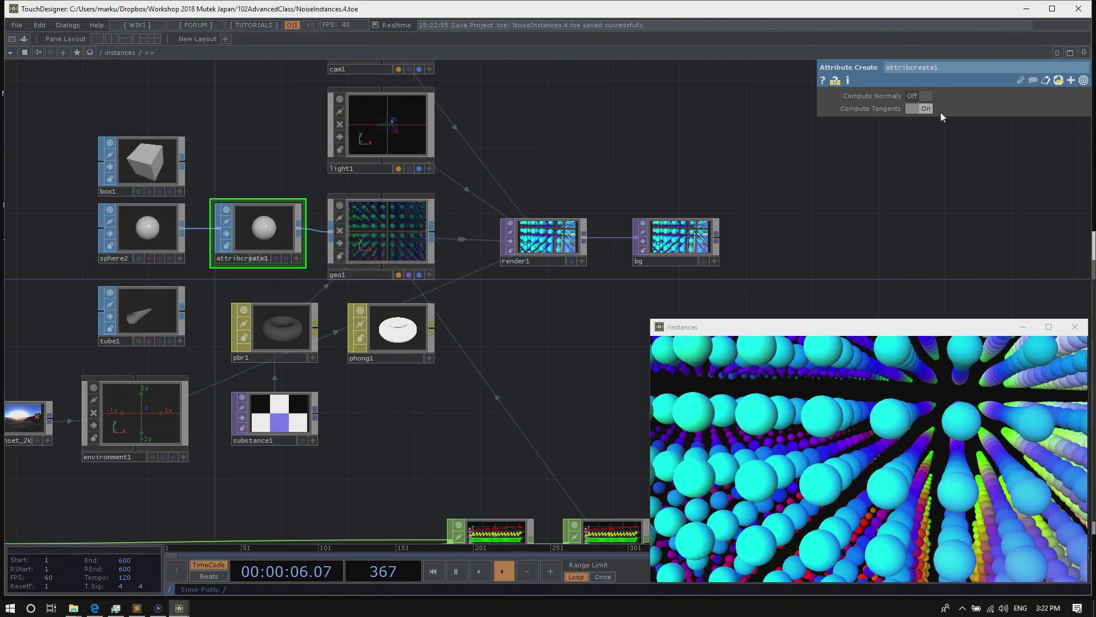
{"action": "left_click", "coordinate": [930, 111]}
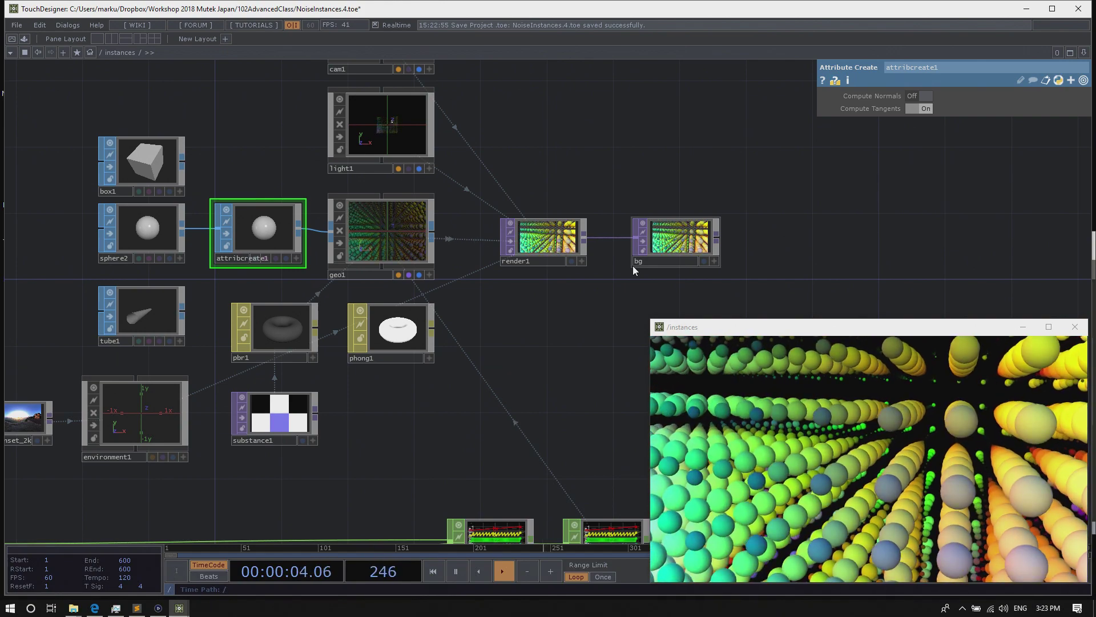
Move bg farther away from render1 to make room and add a Ramp TOP below their connection
{"action": "left_click_drag", "start_coordinate": [778, 240], "coordinate": [778, 218]}
{"action": "left_click_drag", "start_coordinate": [708, 214], "coordinate": [807, 221]}
{"action": "left_click_drag", "start_coordinate": [661, 304], "coordinate": [661, 242]}
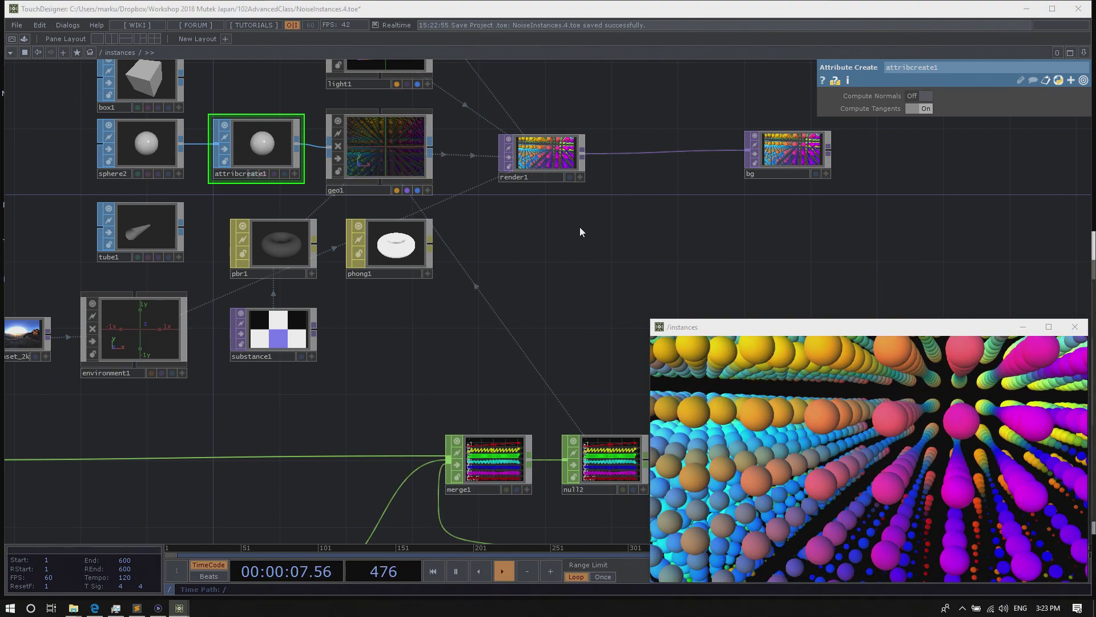
{"action": "key", "text": "Tab"}
{"action": "left_click", "coordinate": [425, 101]}
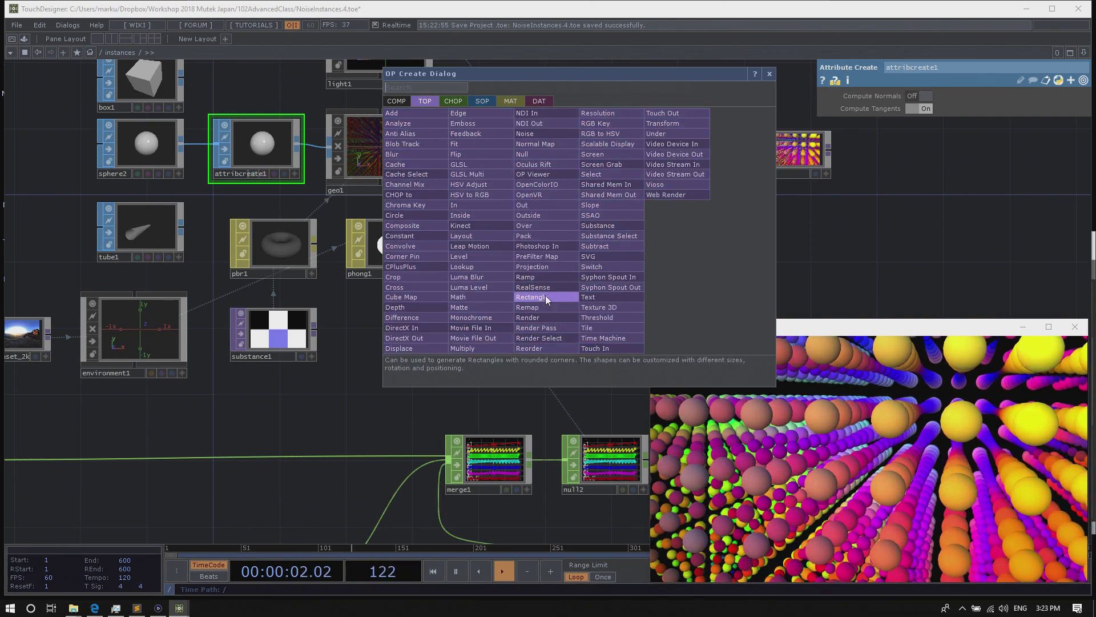
{"action": "left_click", "coordinate": [528, 277]}
{"action": "left_click", "coordinate": [582, 231]}
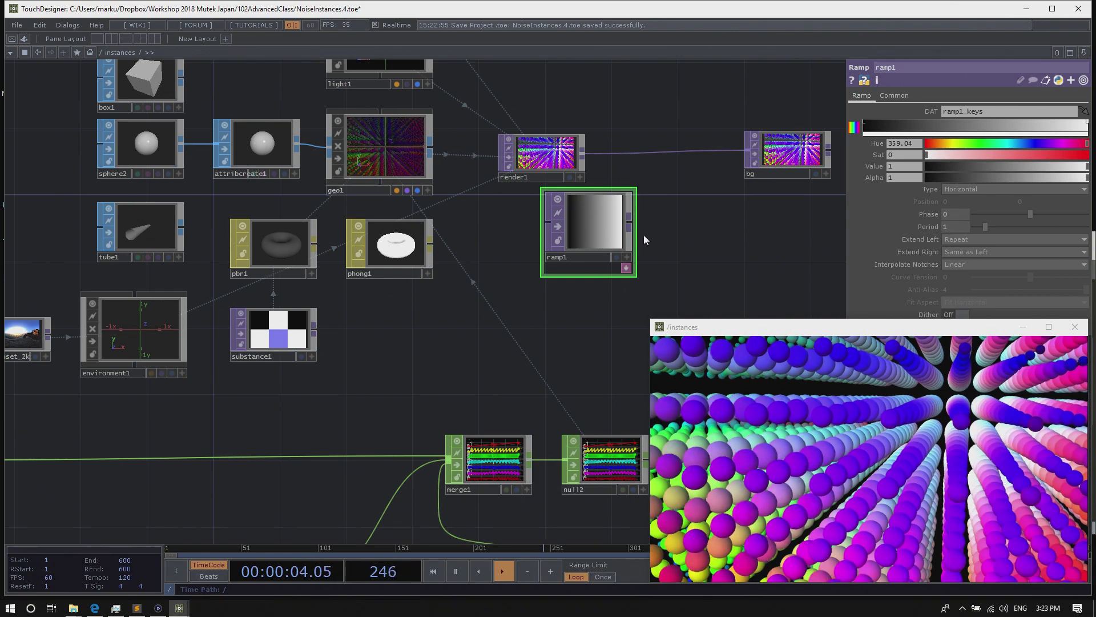
Set ramp1's type to Vertical and change its black key to a light grey with a Value of 0.61
{"action": "left_click", "coordinate": [975, 189]}
{"action": "left_click", "coordinate": [964, 201]}
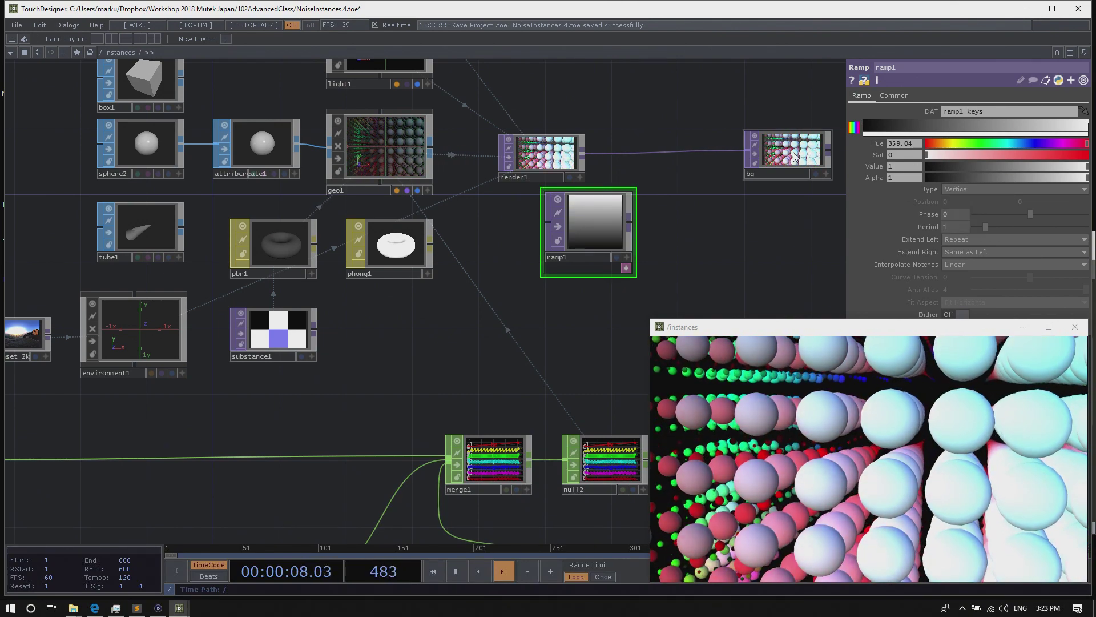
{"action": "left_click", "coordinate": [865, 125]}
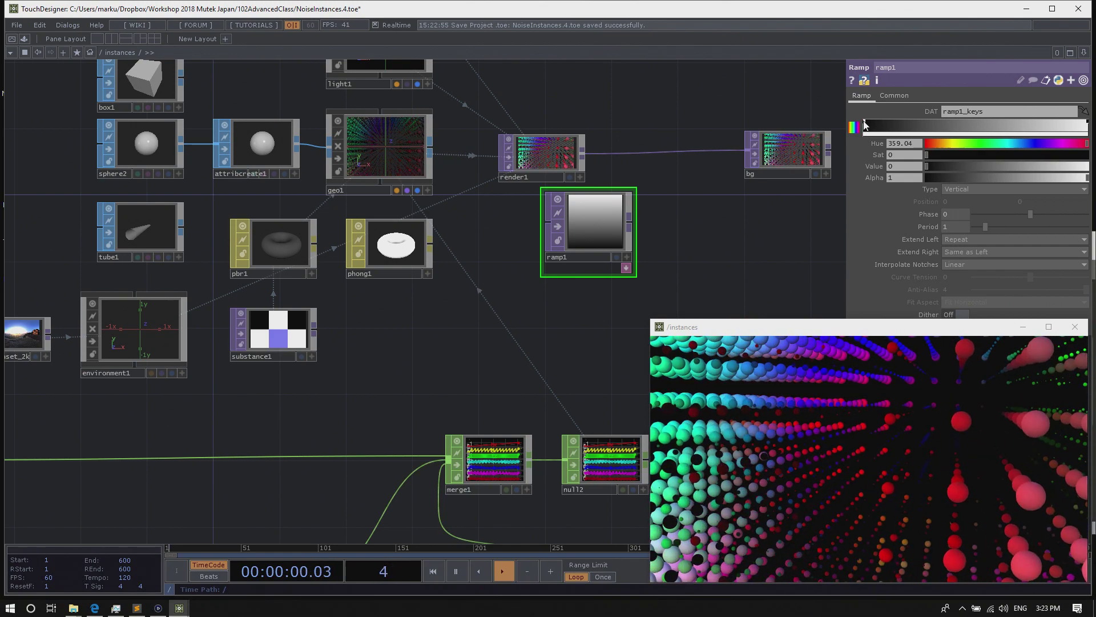
{"action": "left_click_drag", "start_coordinate": [950, 165], "coordinate": [1087, 166]}
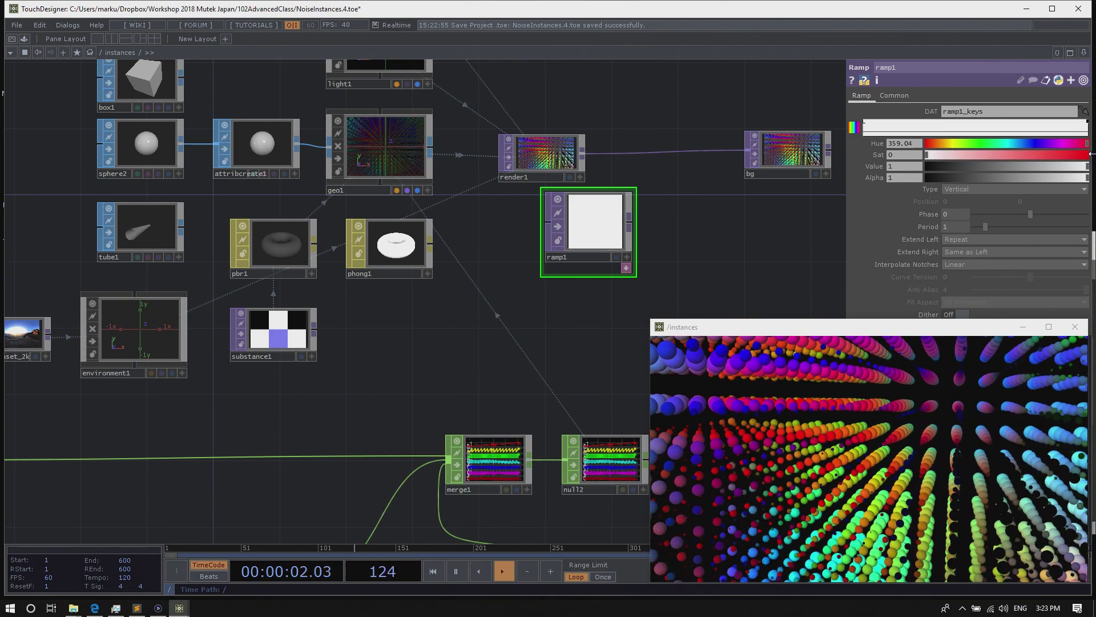
{"action": "left_click", "coordinate": [1025, 165]}
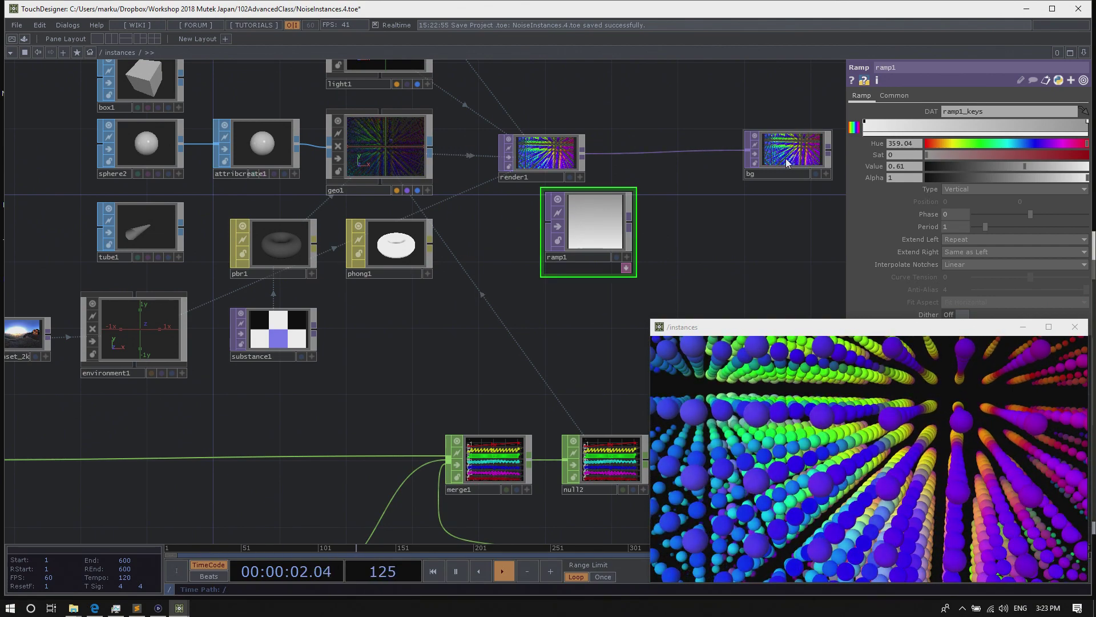
Check render1's size and set ramp1's resolution to the matching 1280 x 720
{"action": "left_click", "coordinate": [893, 95]}
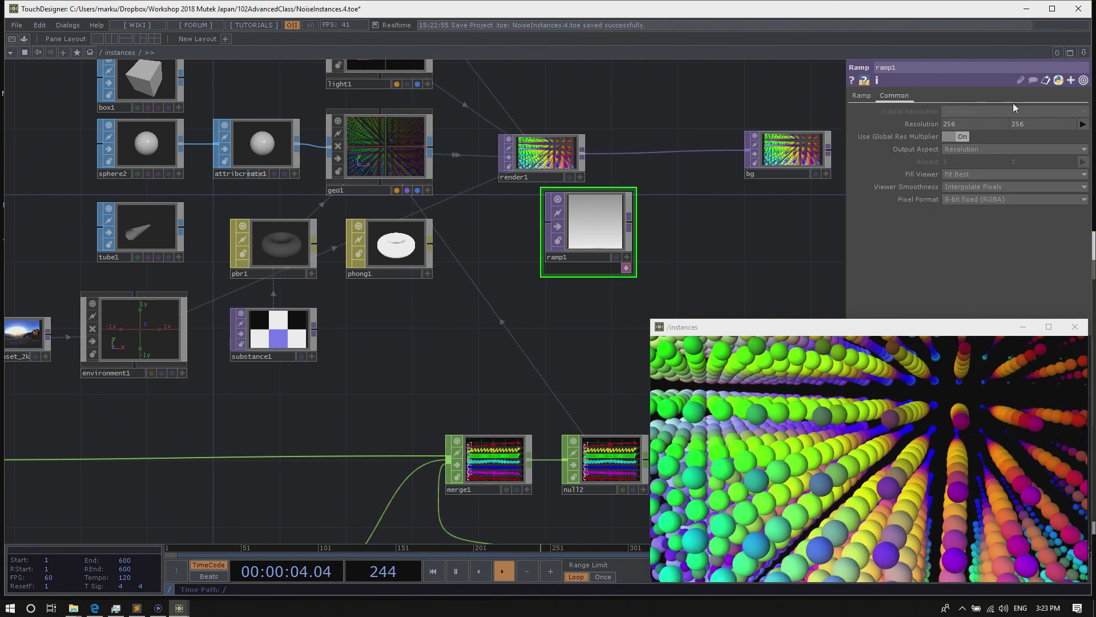
{"action": "middle_click", "coordinate": [563, 159]}
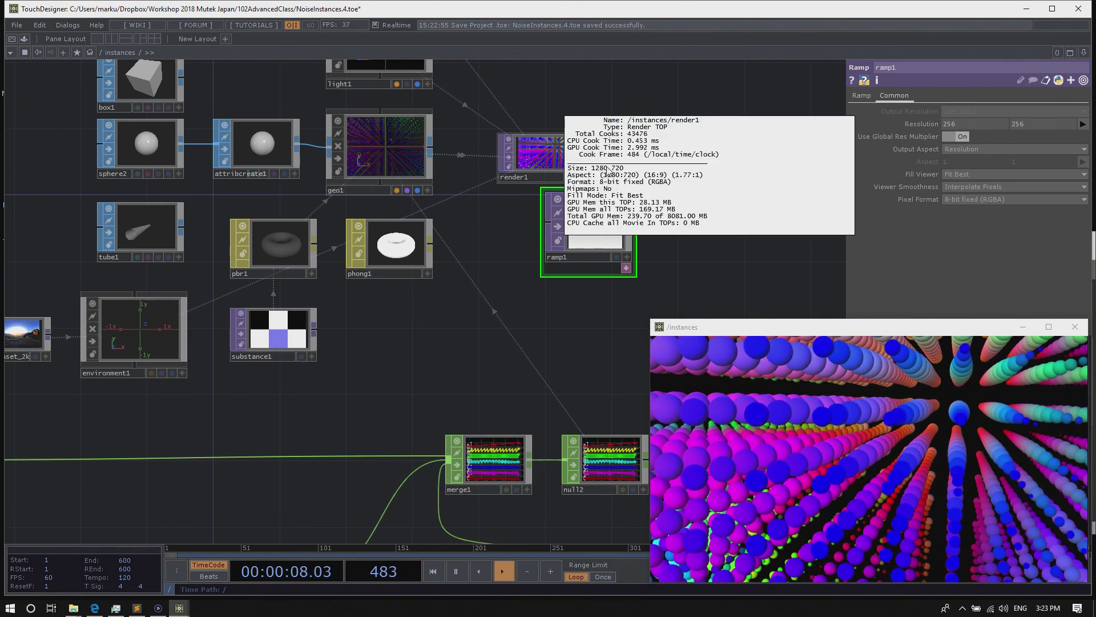
{"action": "left_click", "coordinate": [1082, 124]}
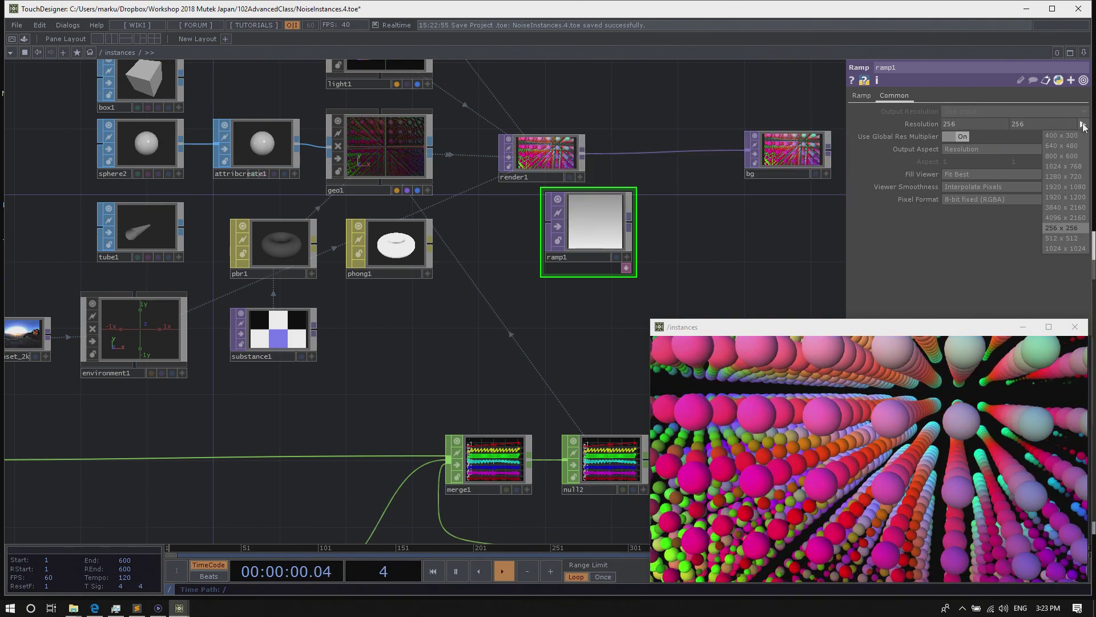
{"action": "left_click", "coordinate": [1064, 176]}
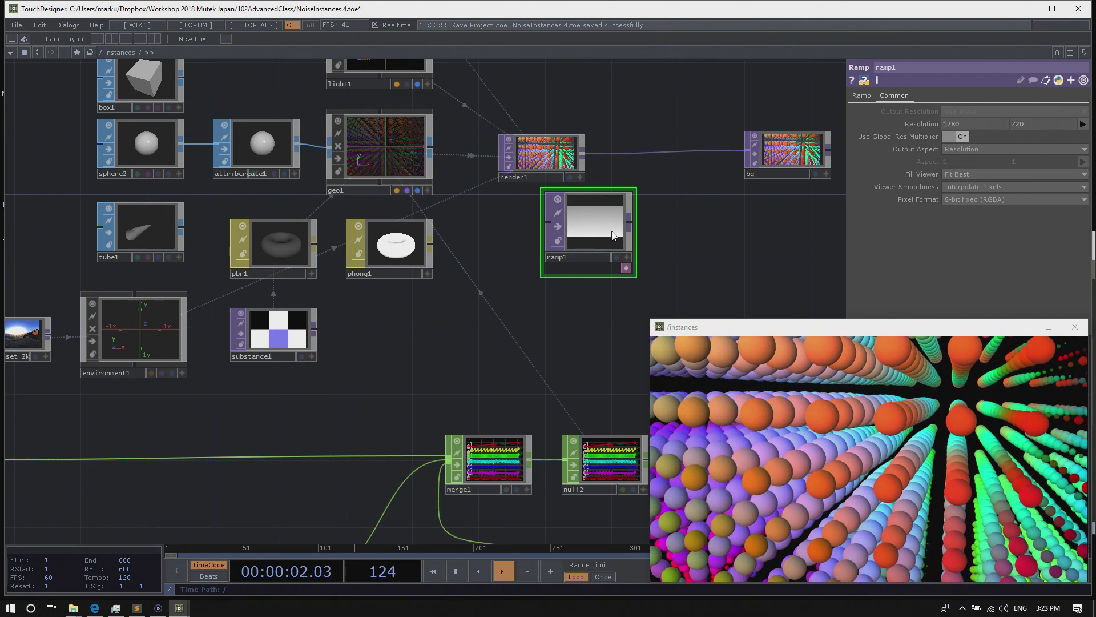
Move ramp1 directly beneath render1 and shift bg farther away from render1 to make room
{"action": "left_click_drag", "start_coordinate": [545, 261], "coordinate": [496, 261]}
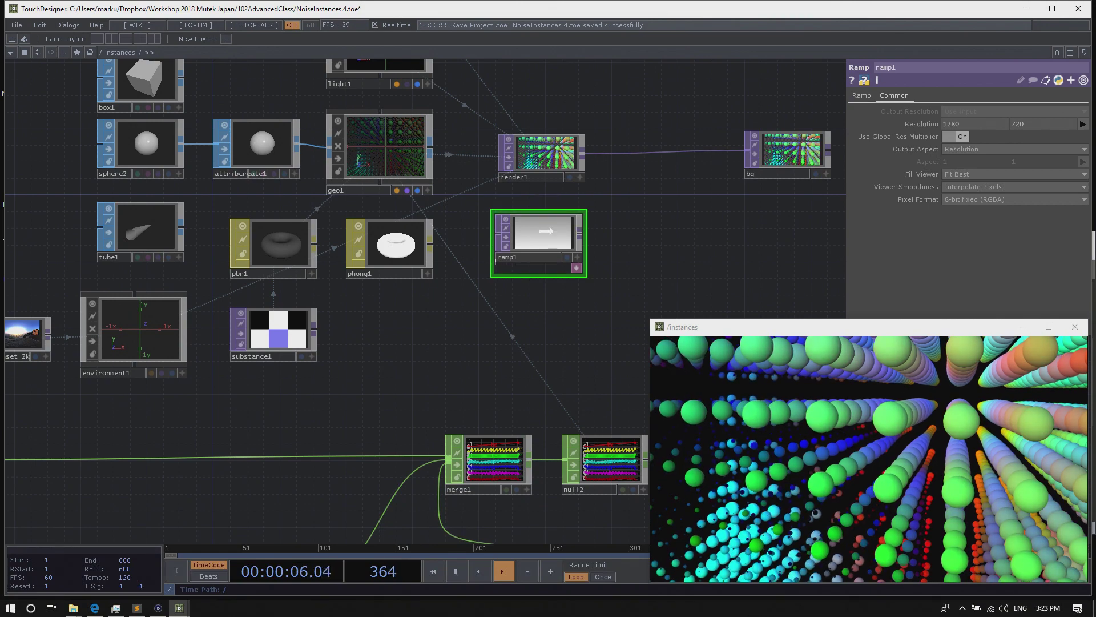
{"action": "left_click_drag", "start_coordinate": [685, 206], "coordinate": [647, 209]}
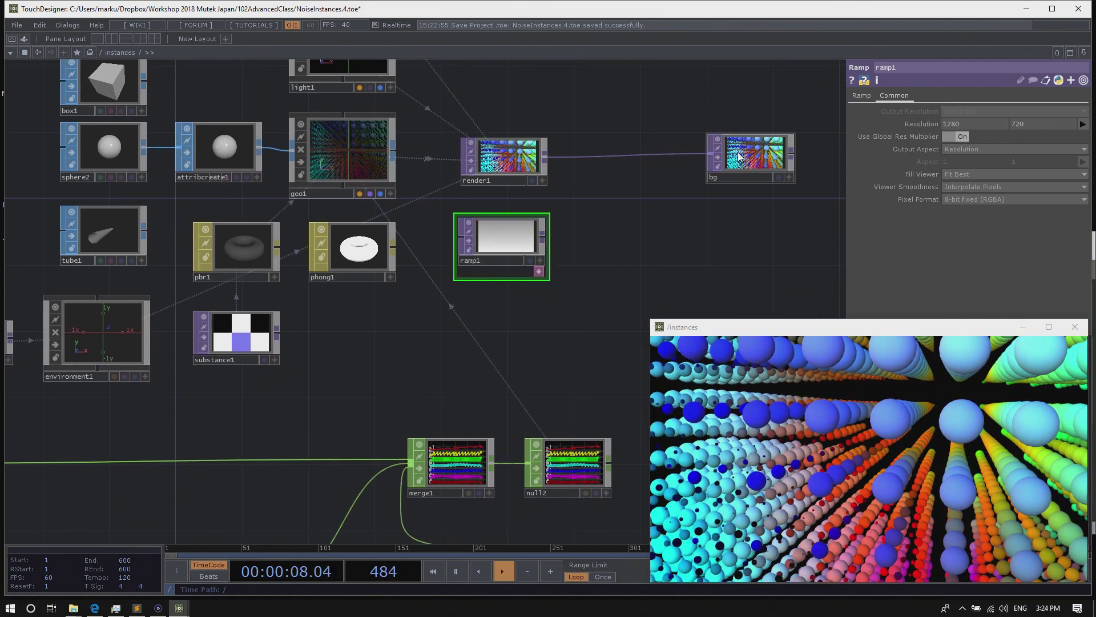
{"action": "left_click_drag", "start_coordinate": [726, 165], "coordinate": [792, 166]}
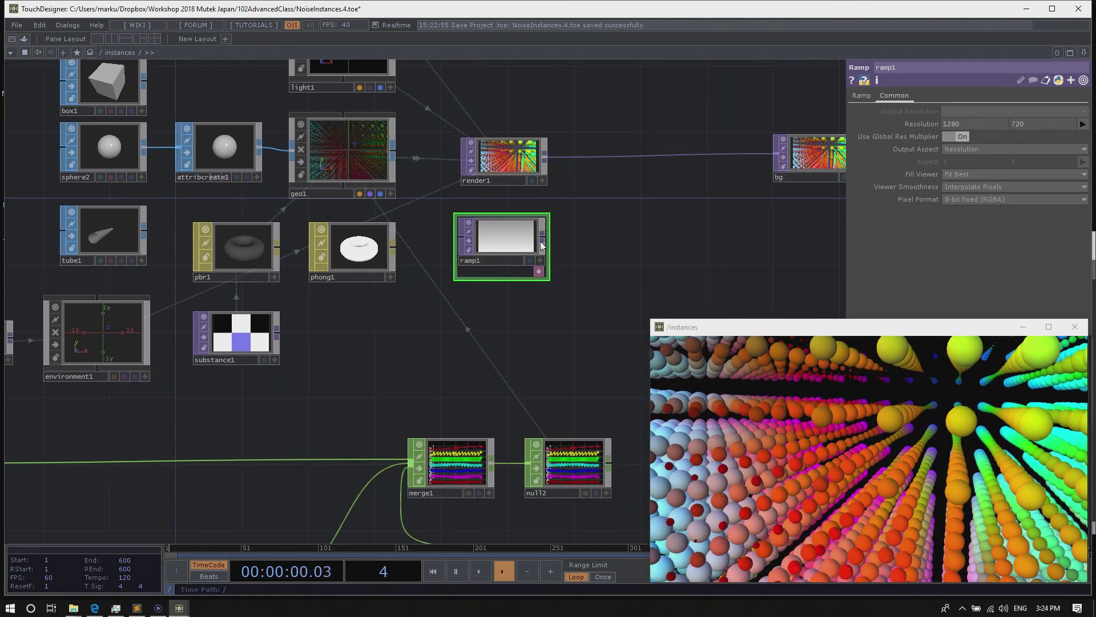
Add a Level TOP after ramp1, try a Brightness 1 of 0.84 on it and undo that brightness change
{"action": "right_click", "coordinate": [544, 239]}
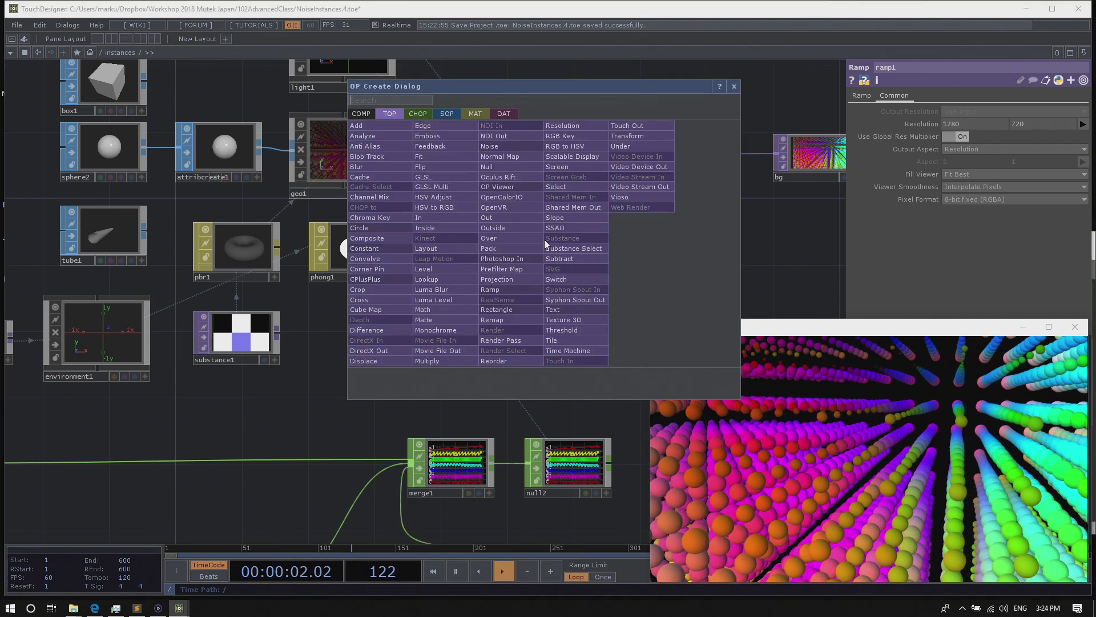
{"action": "type", "text": "leev"}
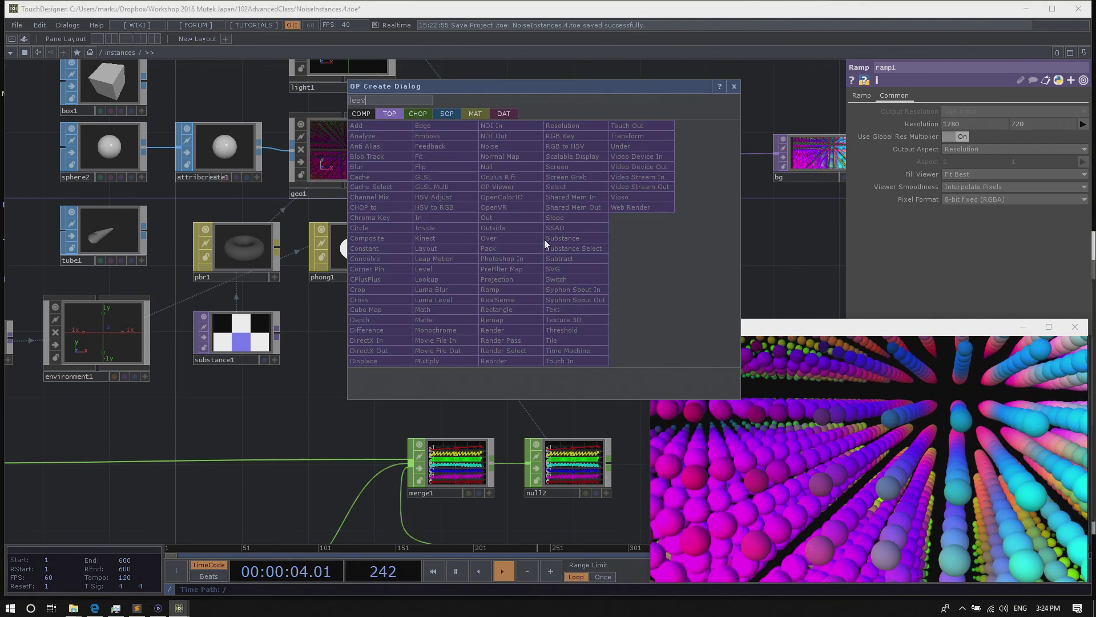
{"action": "key", "text": "BackSpace"}
{"action": "key", "text": "BackSpace"}
{"action": "type", "text": "vee"}
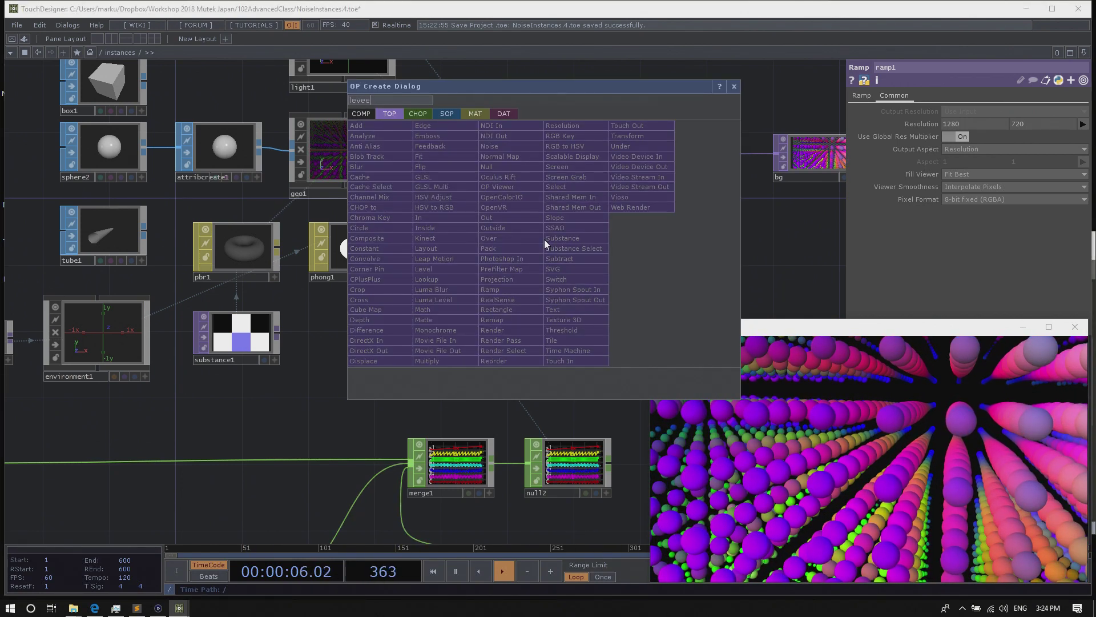
{"action": "left_click", "coordinate": [440, 279]}
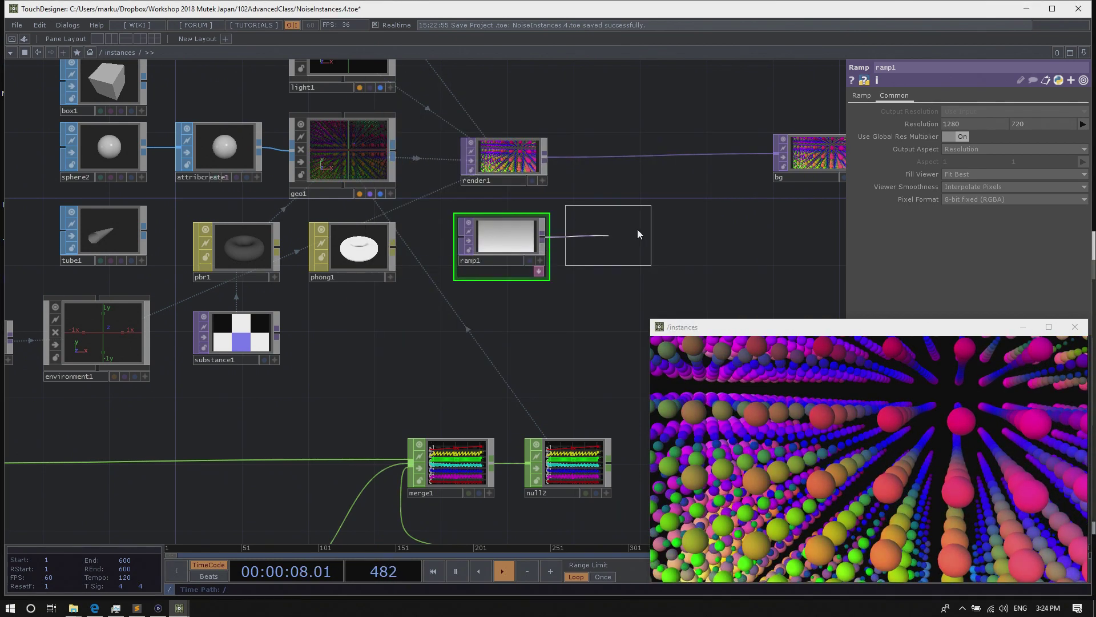
{"action": "left_click", "coordinate": [625, 244]}
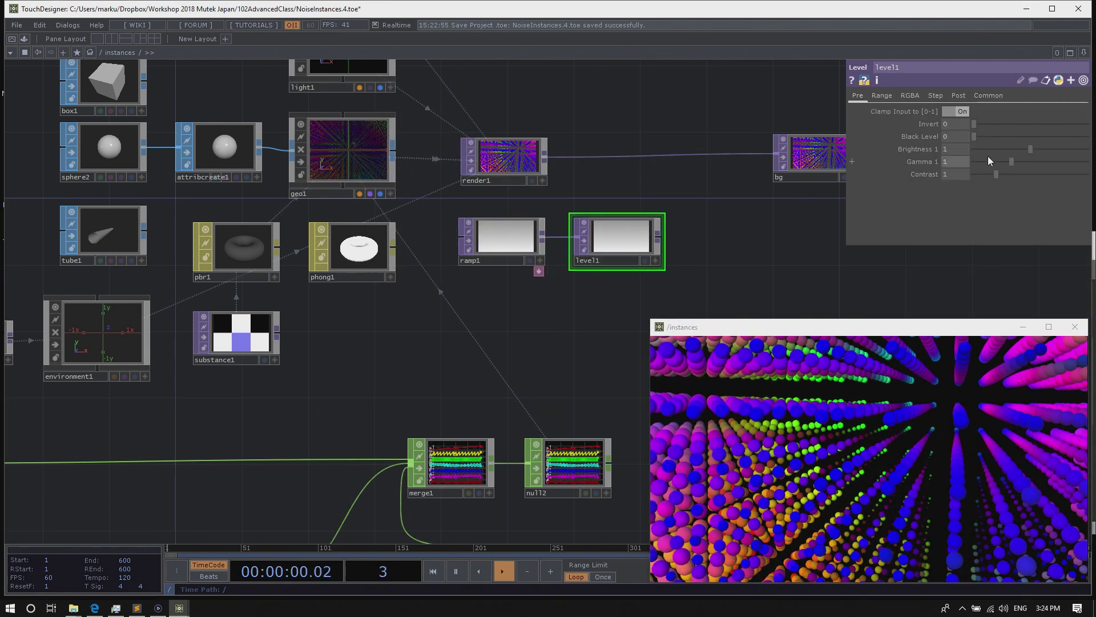
{"action": "mouse_move", "coordinate": [1030, 149]}
{"action": "left_mouse_down"}
{"action": "mouse_move", "coordinate": [971, 153]}
{"action": "mouse_move", "coordinate": [1020, 150]}
{"action": "left_mouse_up"}
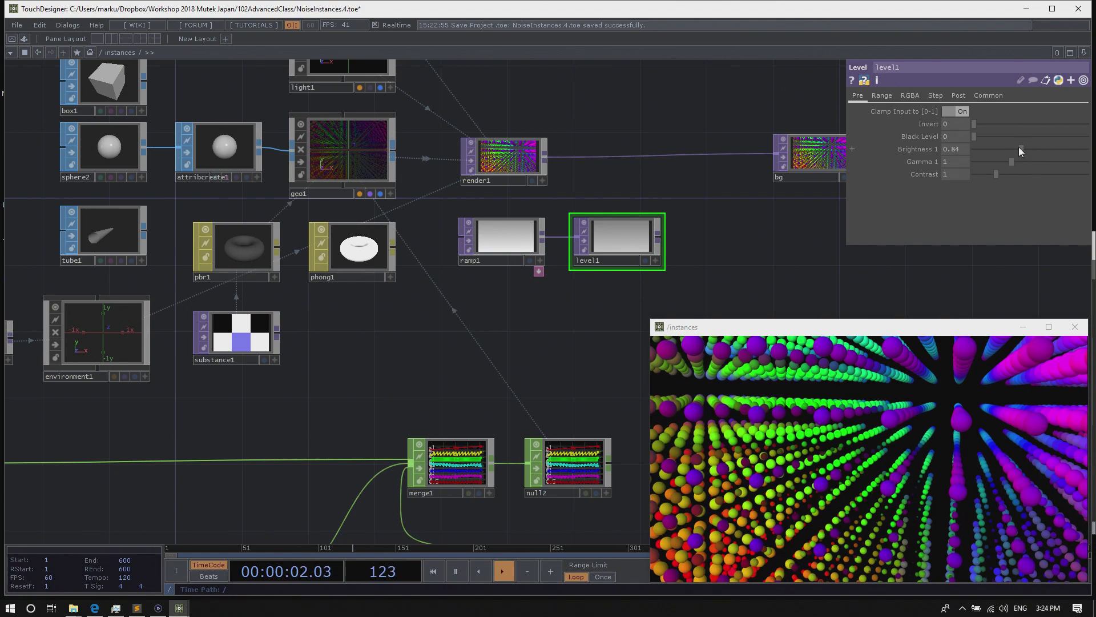
{"action": "key", "text": "ctrl+z"}
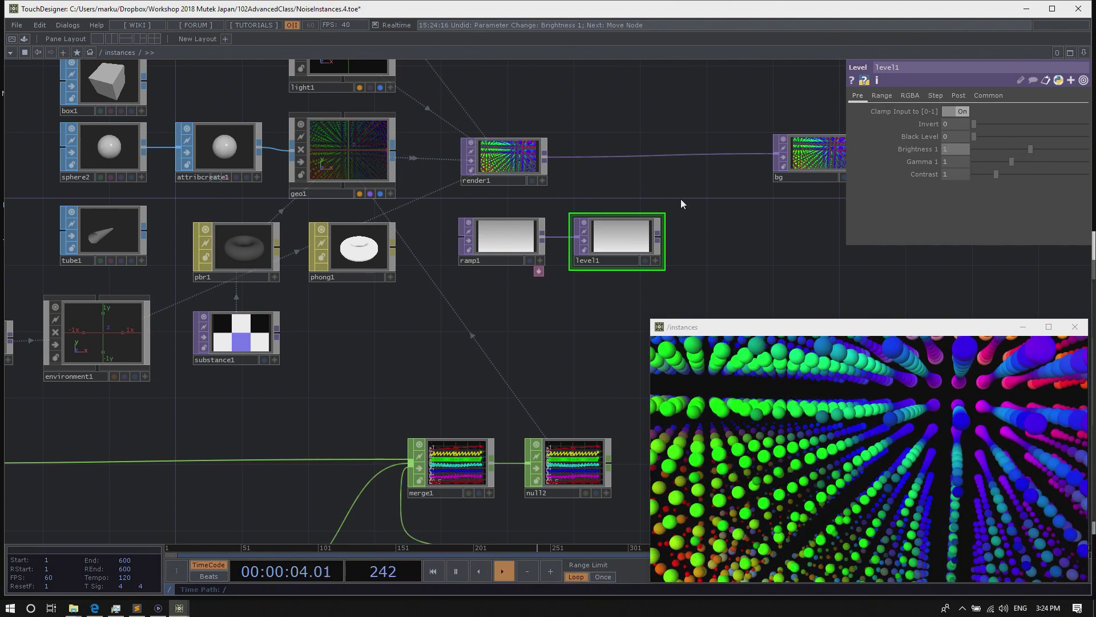
Insert a Composite TOP on the wire between render1 and bg and connect level1 as its second input
{"action": "left_click_drag", "start_coordinate": [746, 205], "coordinate": [696, 211]}
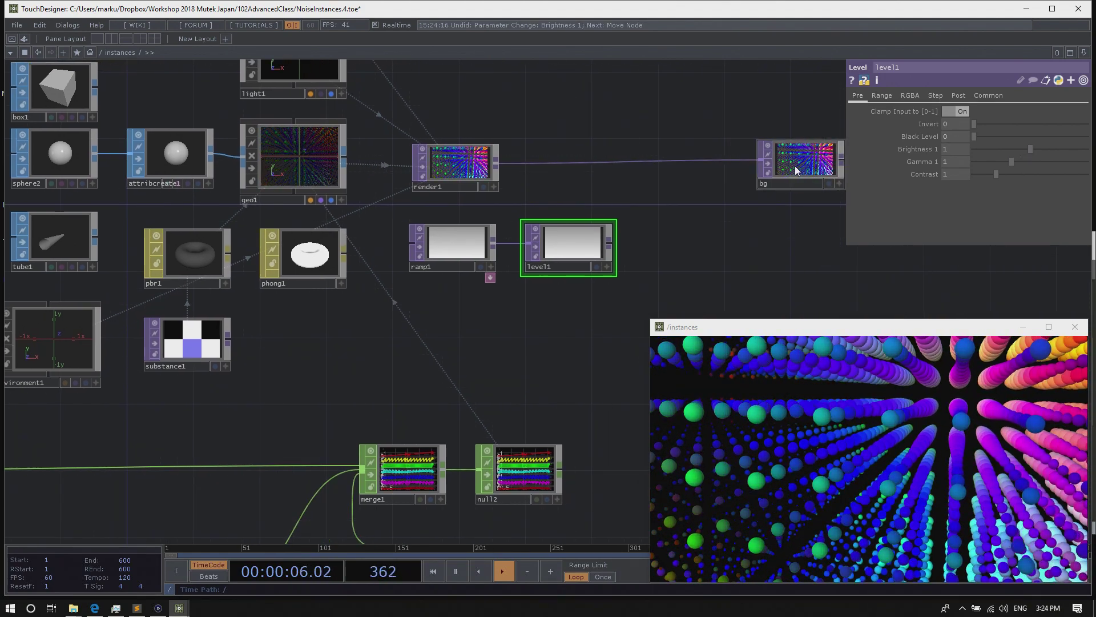
{"action": "right_click", "coordinate": [625, 161]}
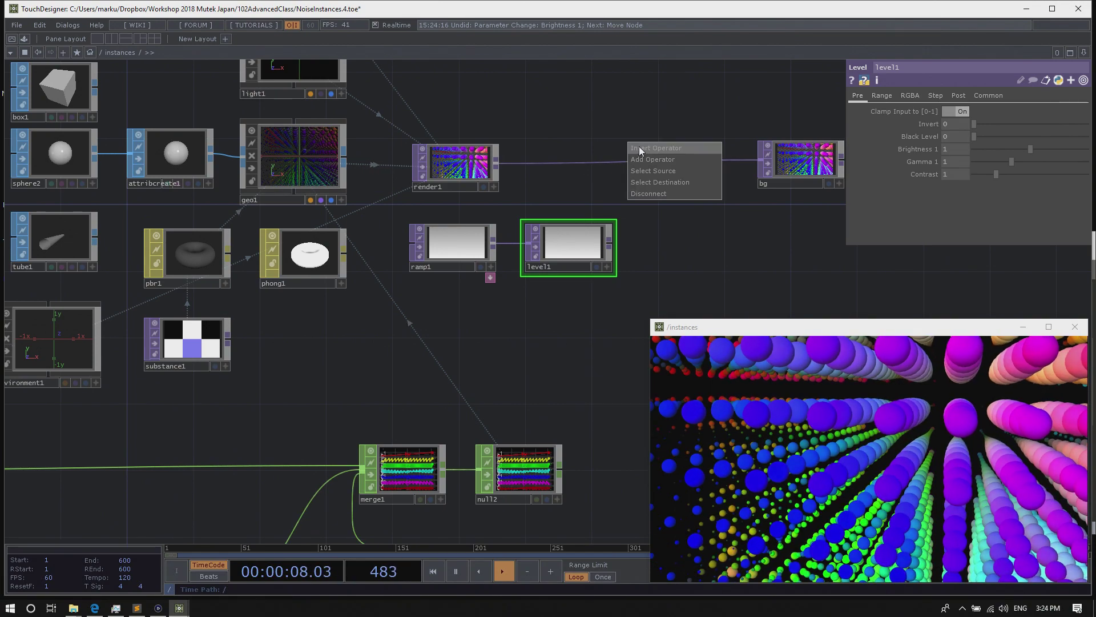
{"action": "left_click", "coordinate": [639, 147]}
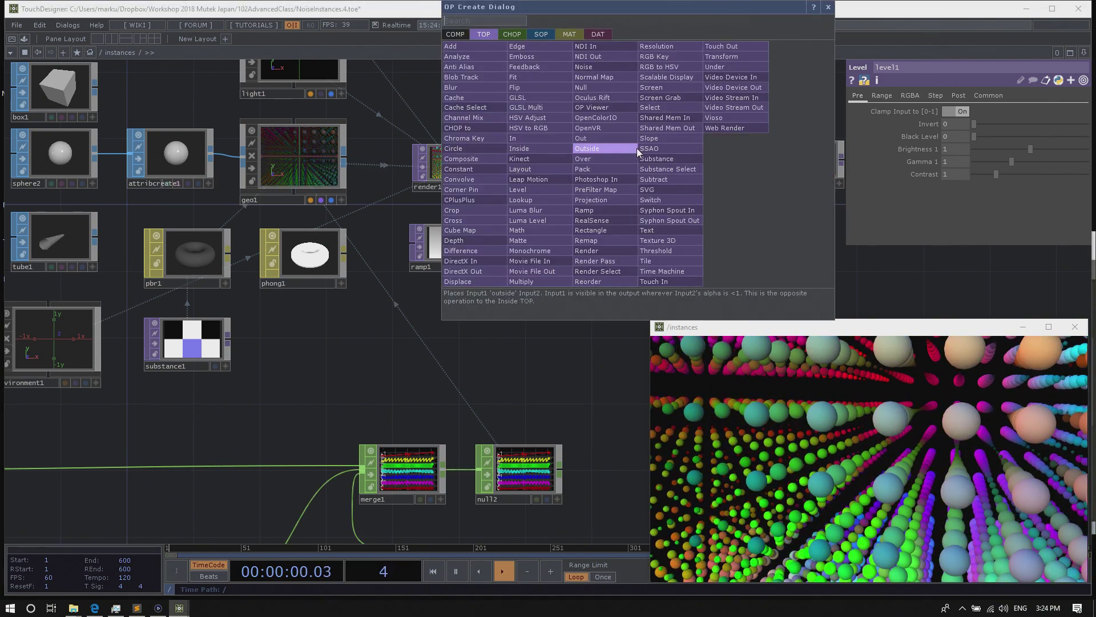
{"action": "left_click", "coordinate": [474, 158]}
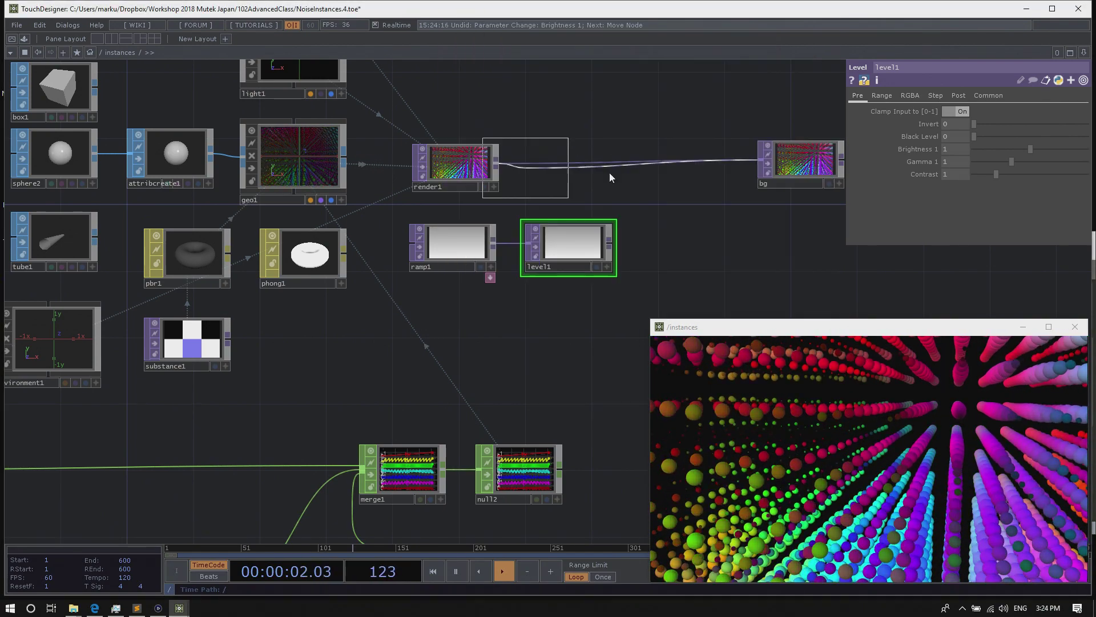
{"action": "left_click", "coordinate": [686, 166]}
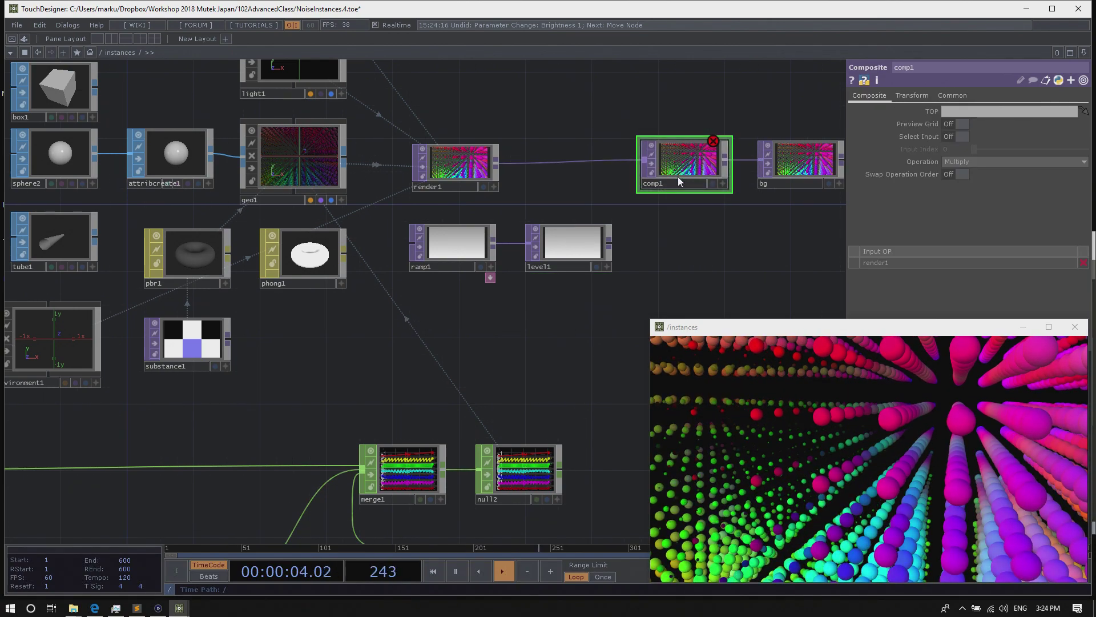
{"action": "left_click_drag", "start_coordinate": [611, 242], "coordinate": [640, 172]}
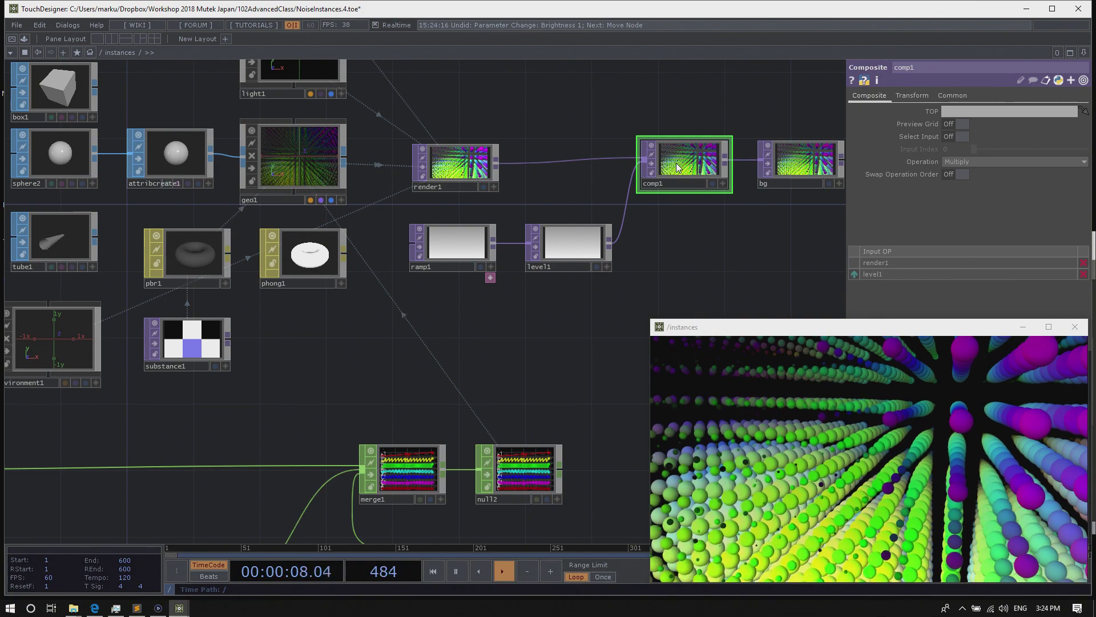
Set comp1's operation to Over so the render is layered on top of the ramp
{"action": "left_click", "coordinate": [983, 161]}
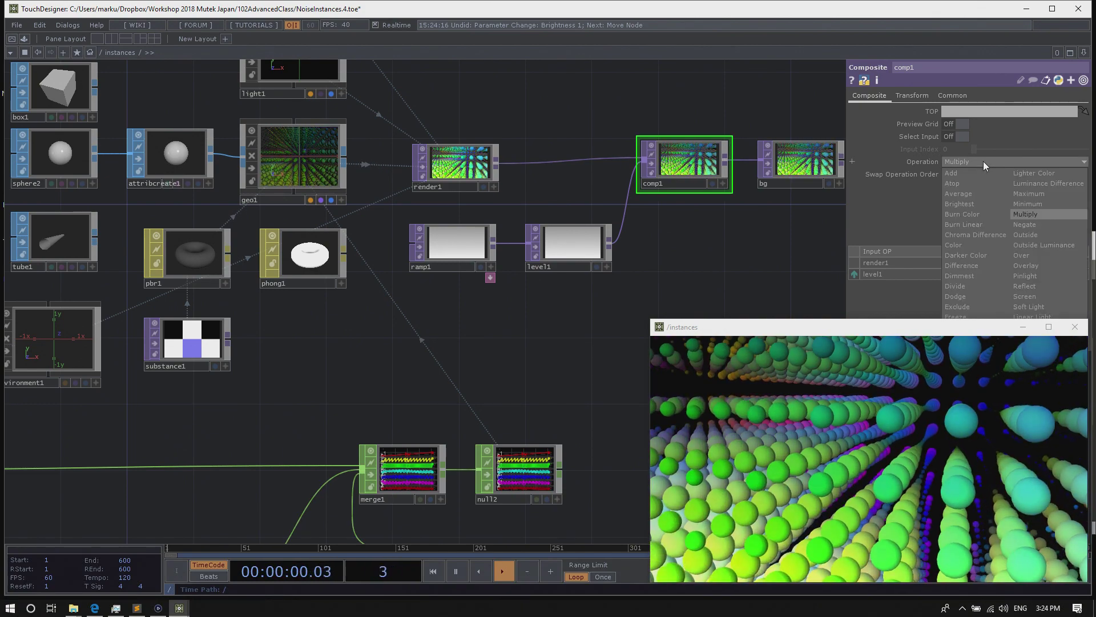
{"action": "left_click", "coordinate": [703, 244]}
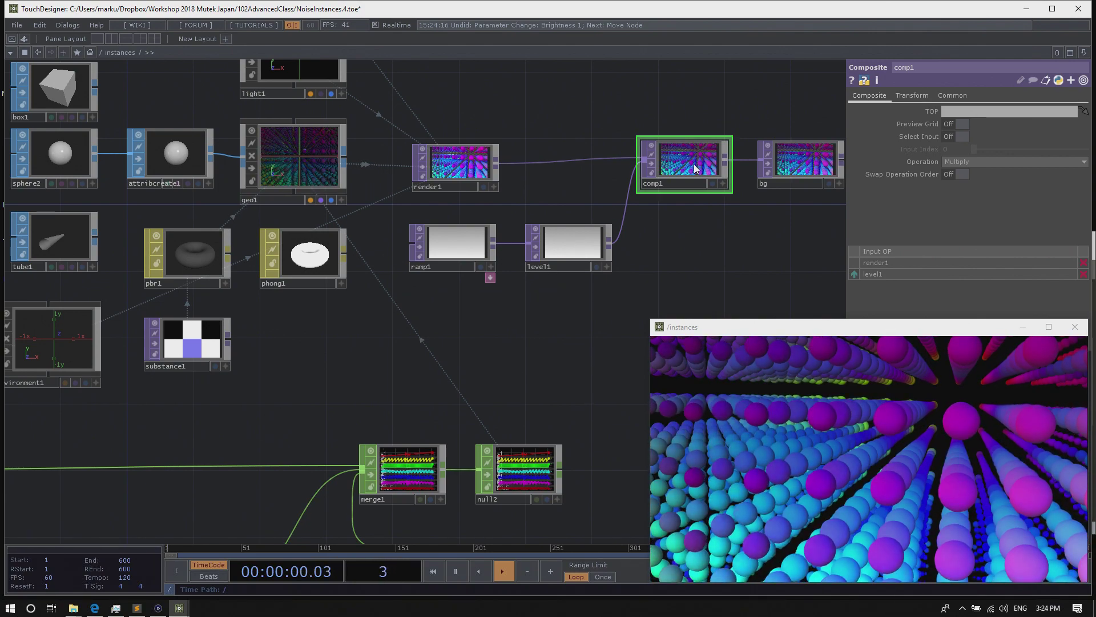
{"action": "left_click", "coordinate": [965, 163]}
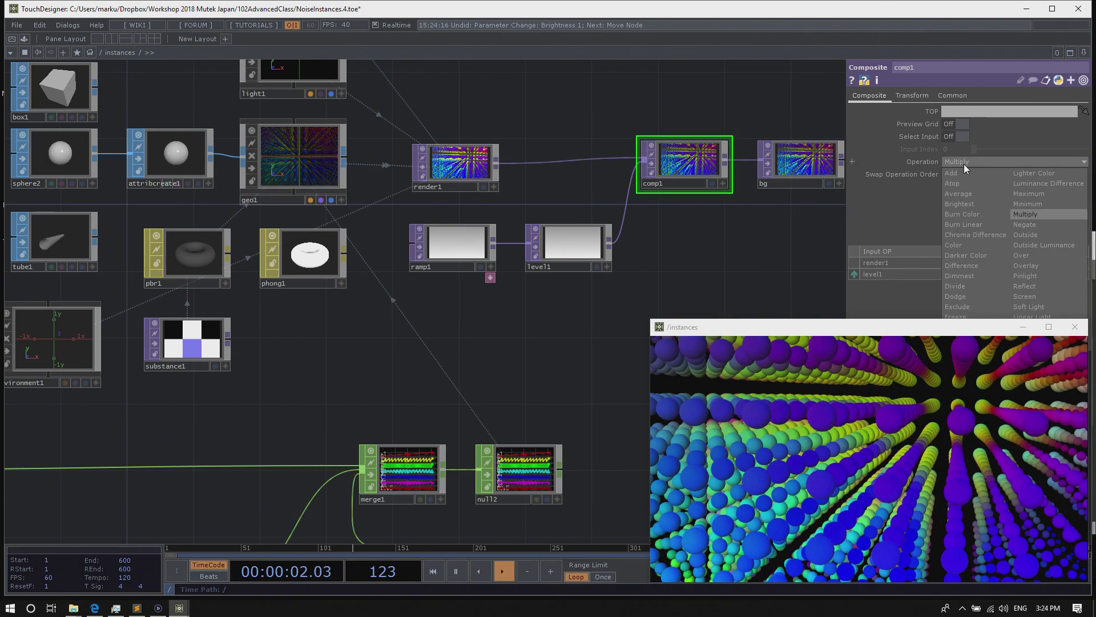
{"action": "left_click", "coordinate": [1023, 255]}
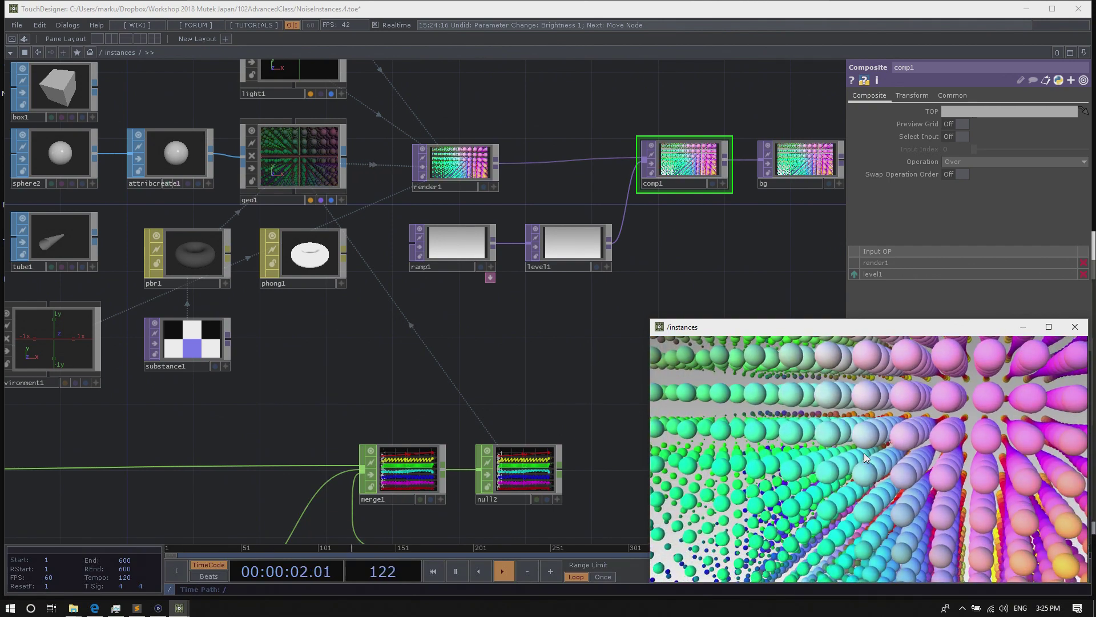
Set the shadow type of light1 to Hard, 2D Mapped
{"action": "left_click", "coordinate": [492, 137]}
{"action": "left_click_drag", "start_coordinate": [493, 137], "coordinate": [481, 166]}
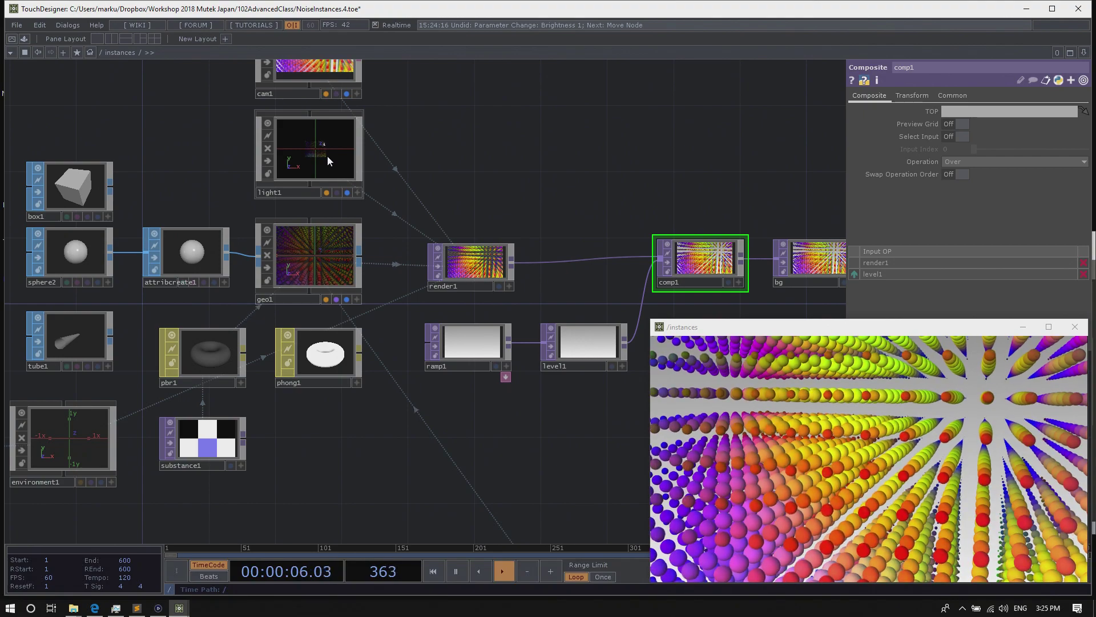
{"action": "left_click", "coordinate": [327, 155]}
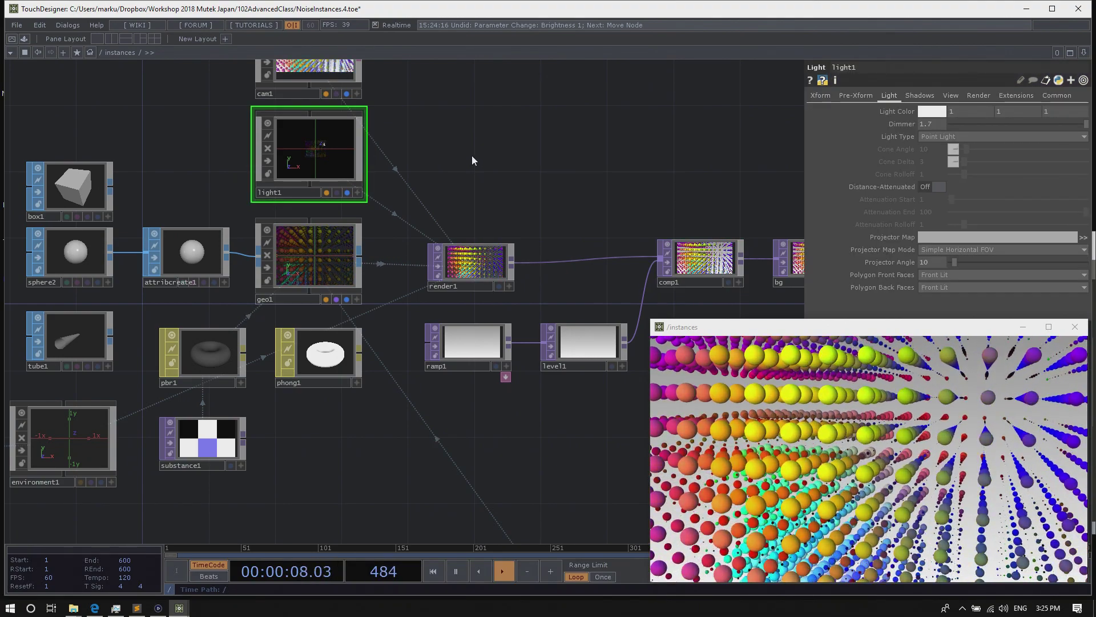
{"action": "left_click", "coordinate": [926, 94]}
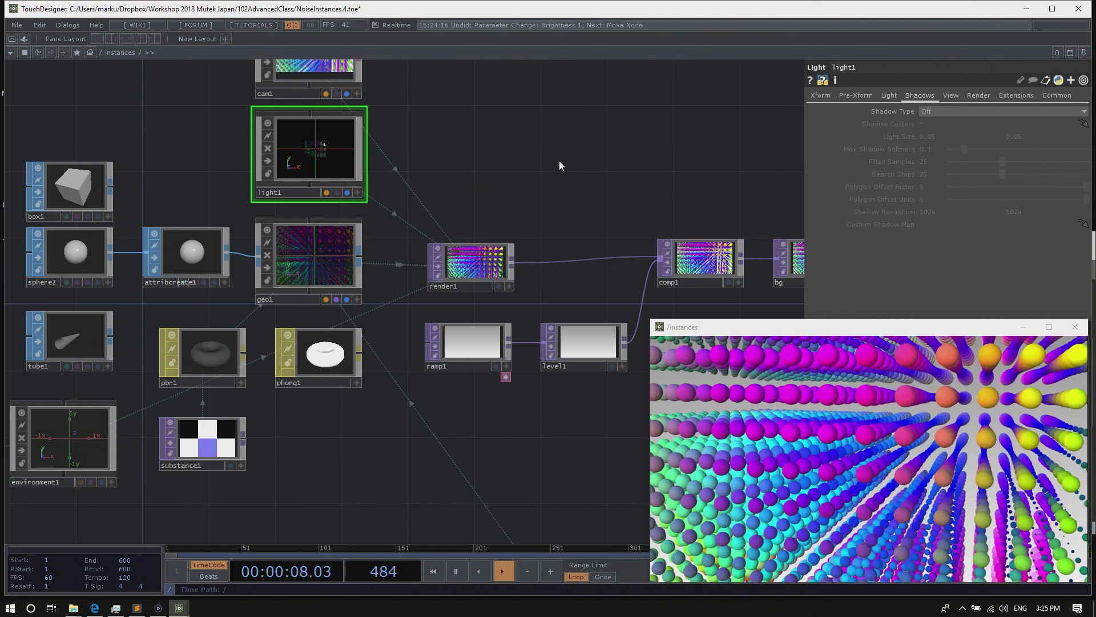
{"action": "left_click", "coordinate": [931, 111]}
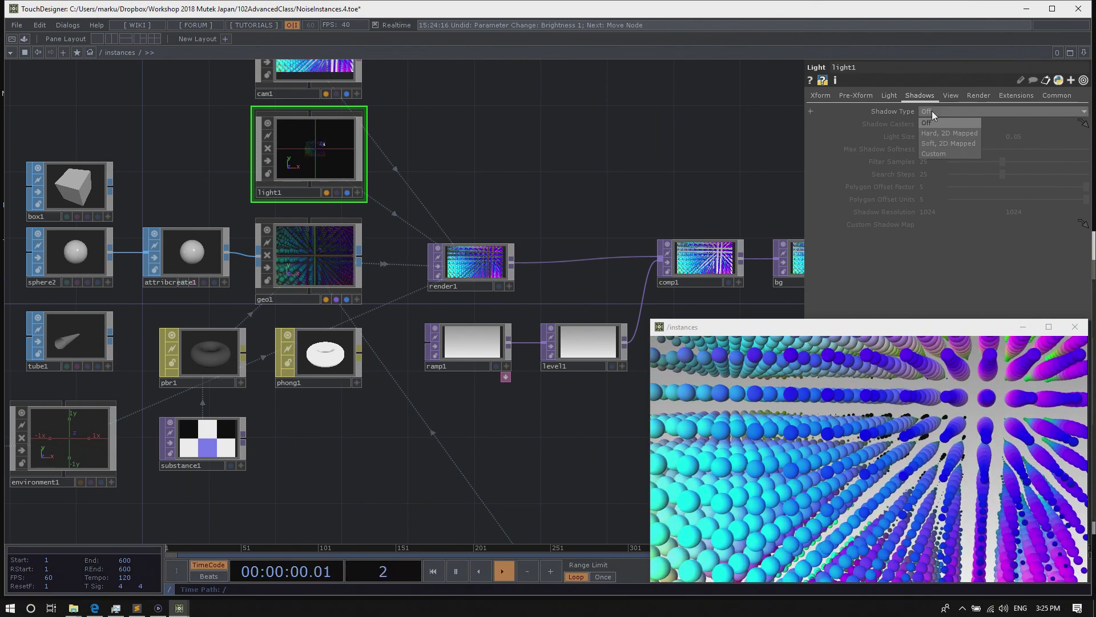
{"action": "left_click", "coordinate": [941, 133]}
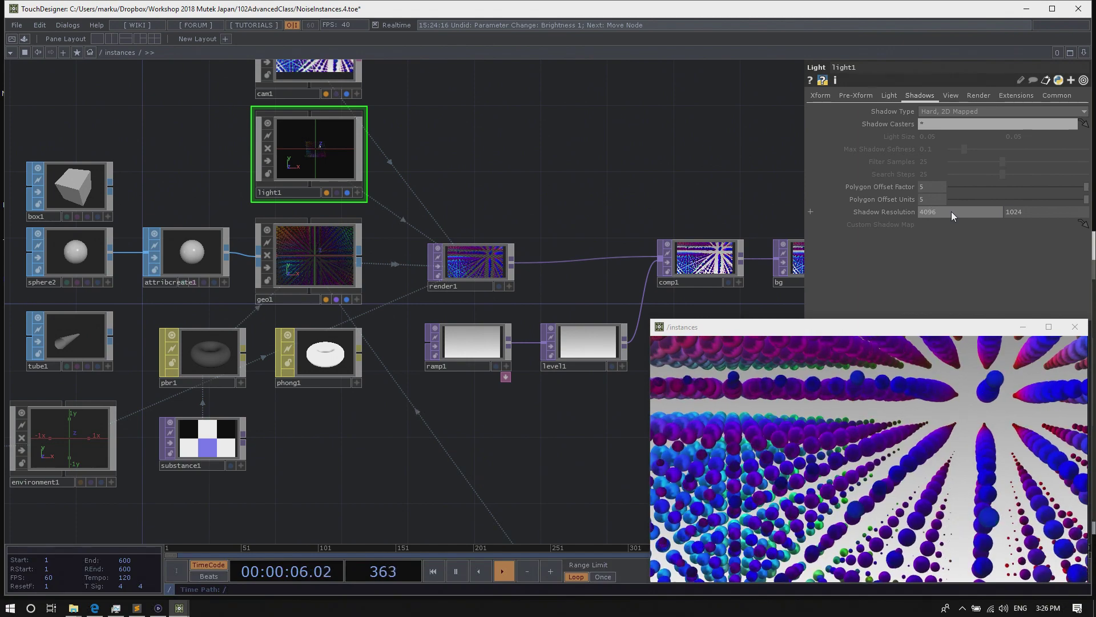
Set light1's shadow resolution to 4096 x 4096
{"action": "type", "text": "96"}
{"action": "key", "text": "Tab"}
{"action": "type", "text": "409"}
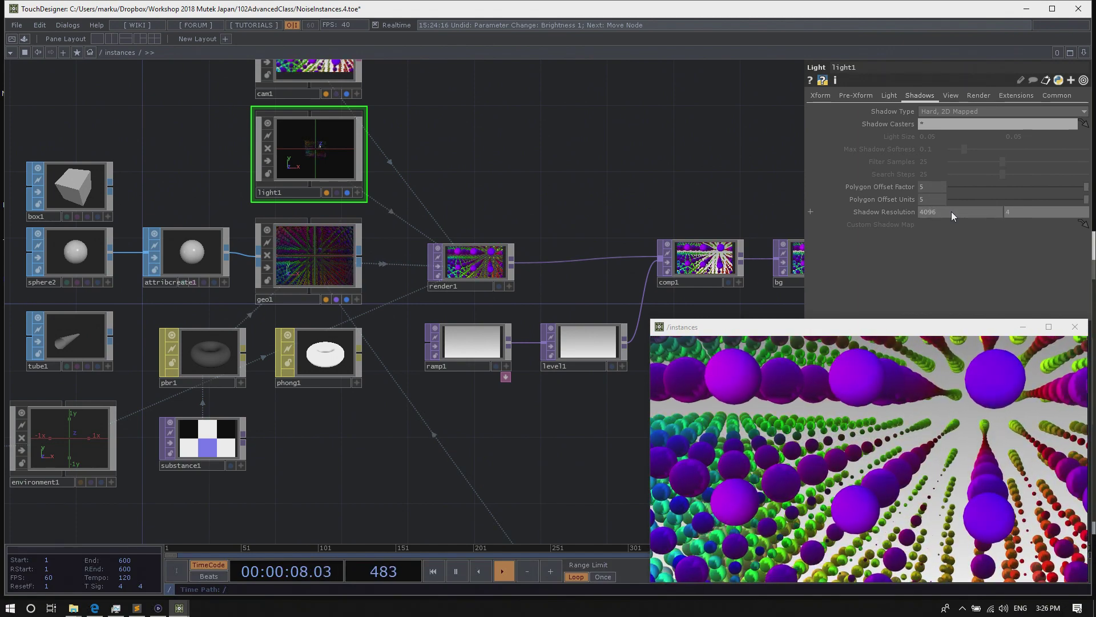
{"action": "type", "text": "6"}
{"action": "key", "text": "Return"}
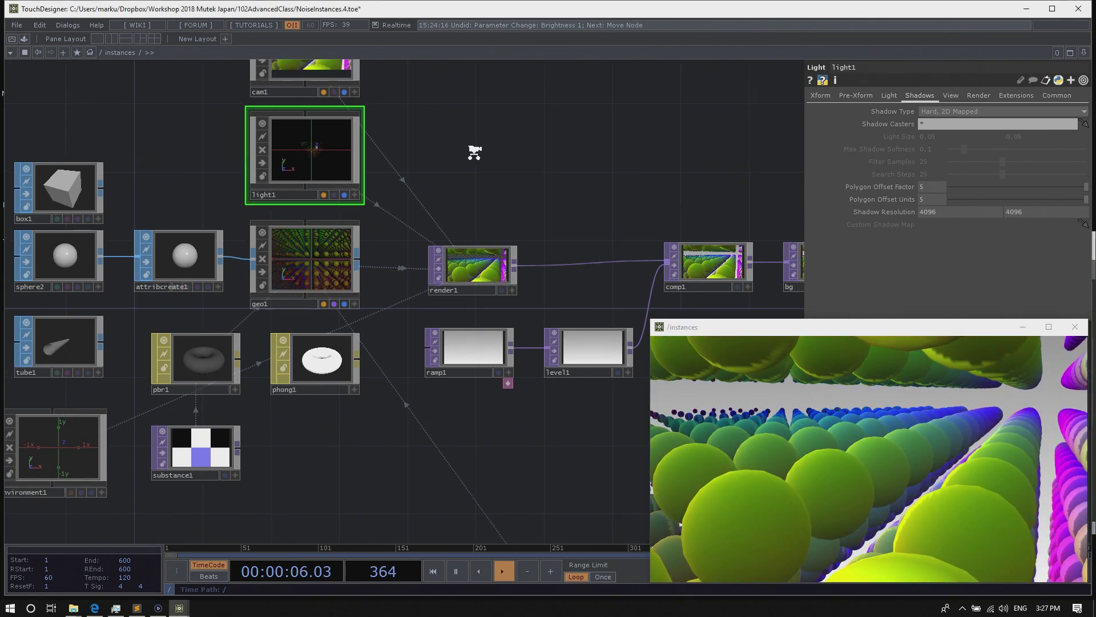
Change light1's light type from Point Light to Cone Light
{"action": "scroll", "coordinate": [487, 161], "scroll_direction": "up", "scroll_amount": 5}
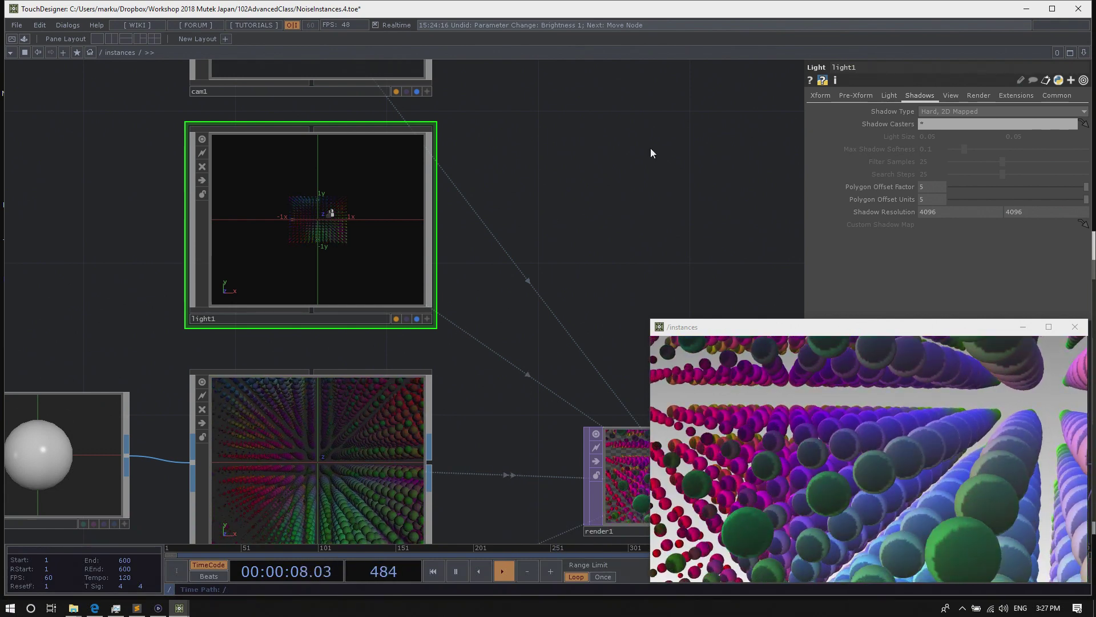
{"action": "left_click", "coordinate": [889, 96]}
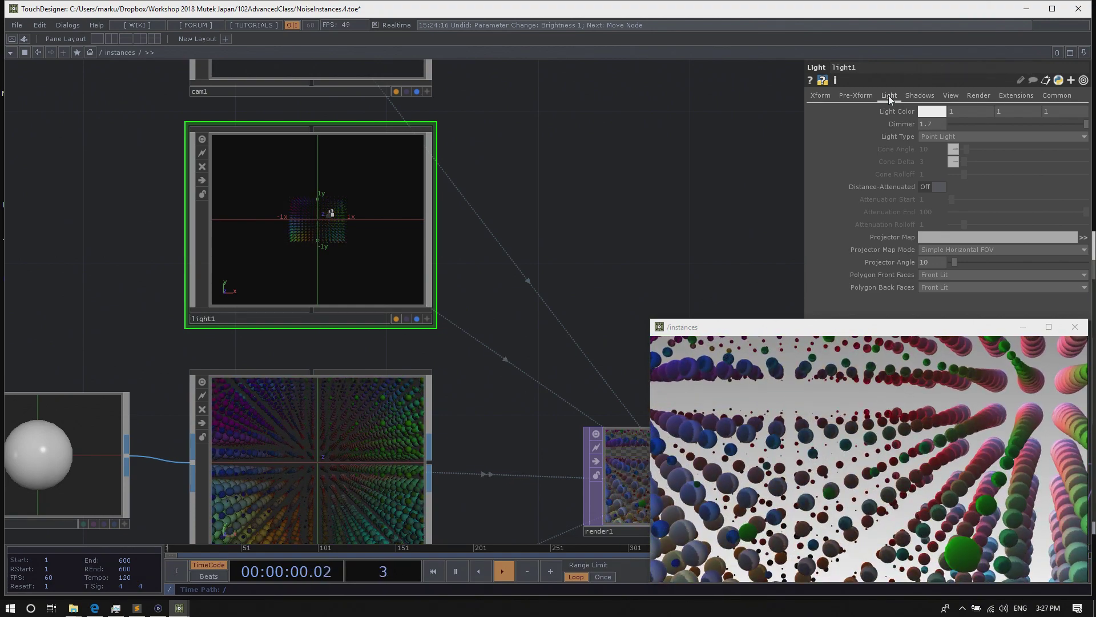
{"action": "left_click", "coordinate": [921, 95]}
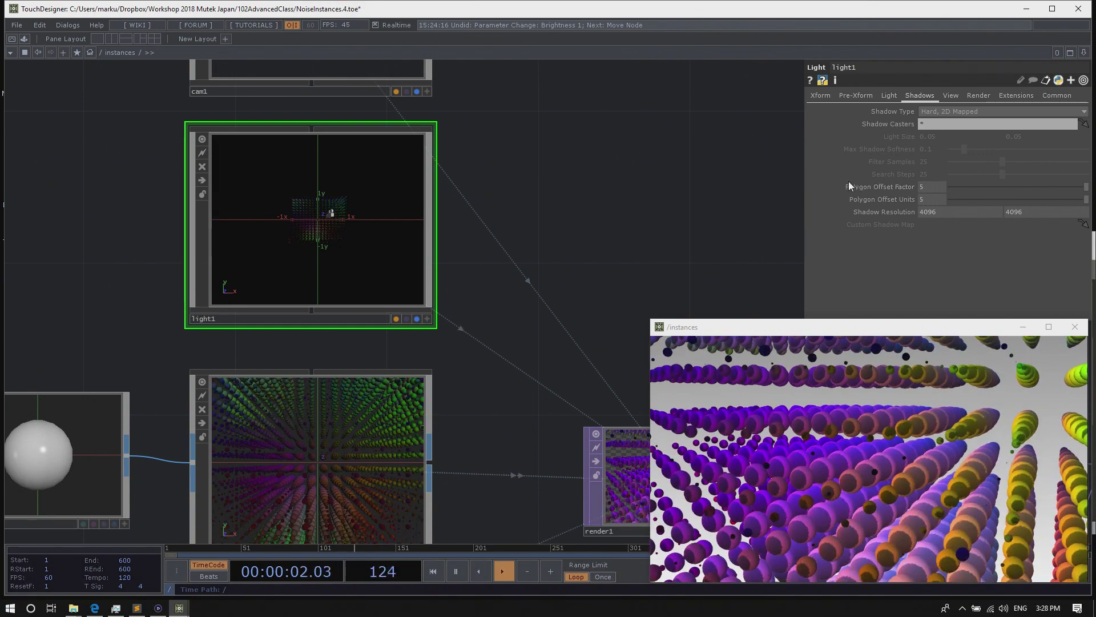
{"action": "left_click", "coordinate": [888, 96]}
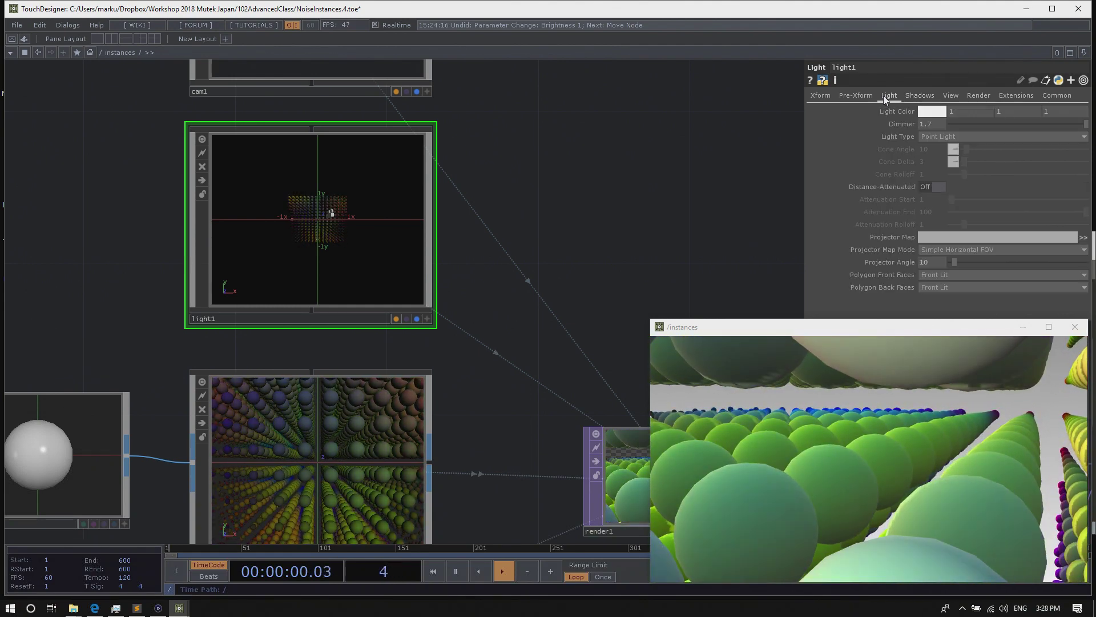
{"action": "left_click", "coordinate": [914, 94]}
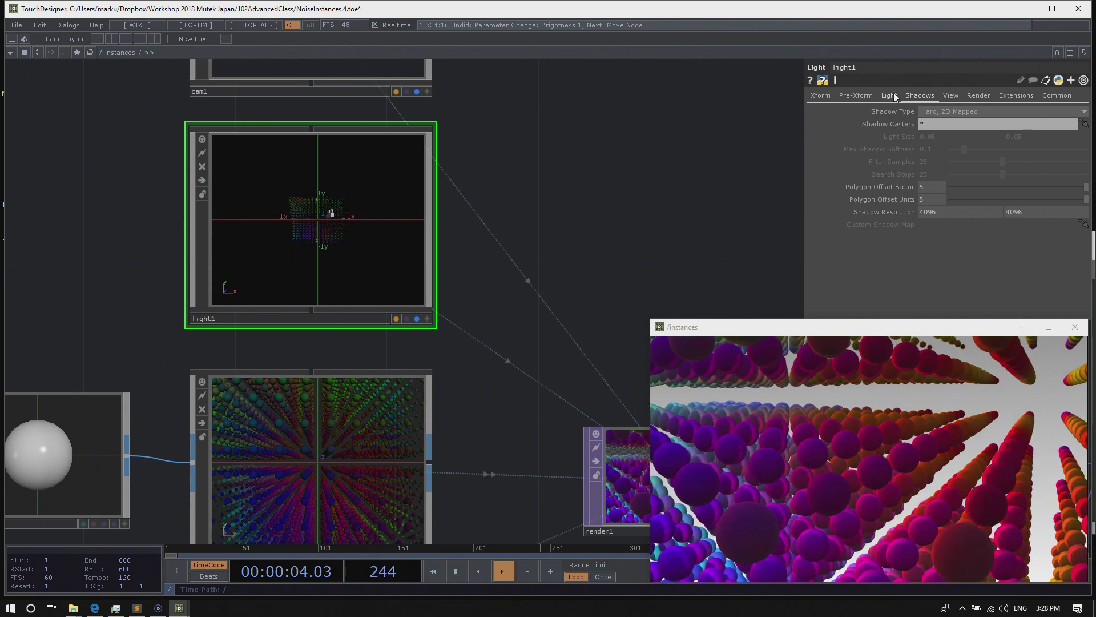
{"action": "left_click", "coordinate": [893, 94]}
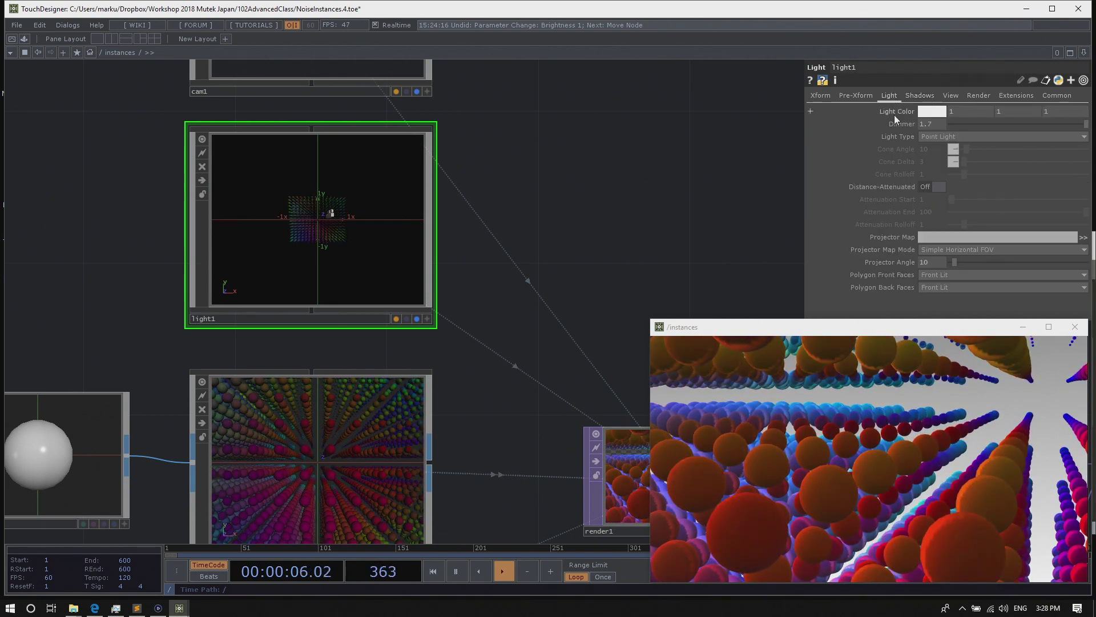
{"action": "left_click", "coordinate": [935, 137]}
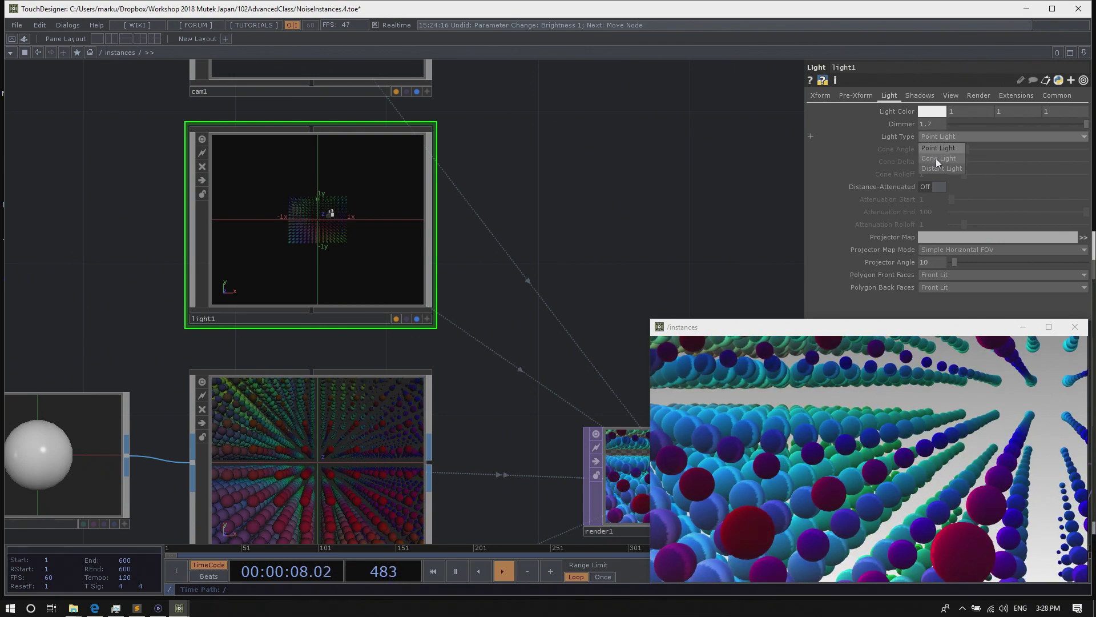
{"action": "left_click", "coordinate": [936, 159]}
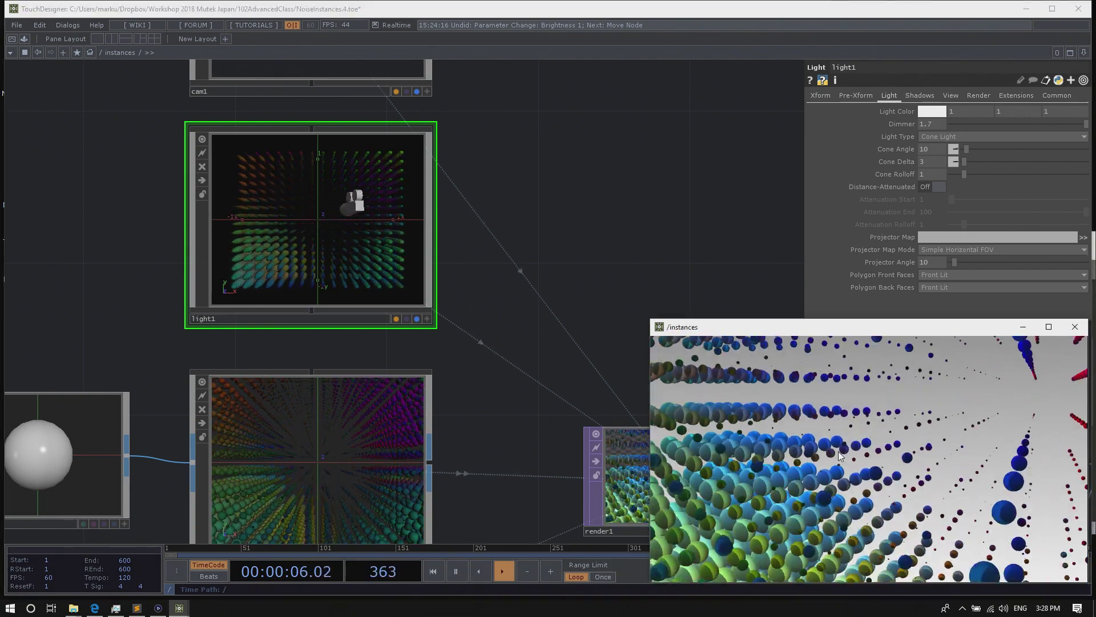
Enlarge the /instances output window to inspect the shadows on the spheres, and shrink it back to a small preview
{"action": "left_click_drag", "start_coordinate": [650, 329], "coordinate": [447, 213]}
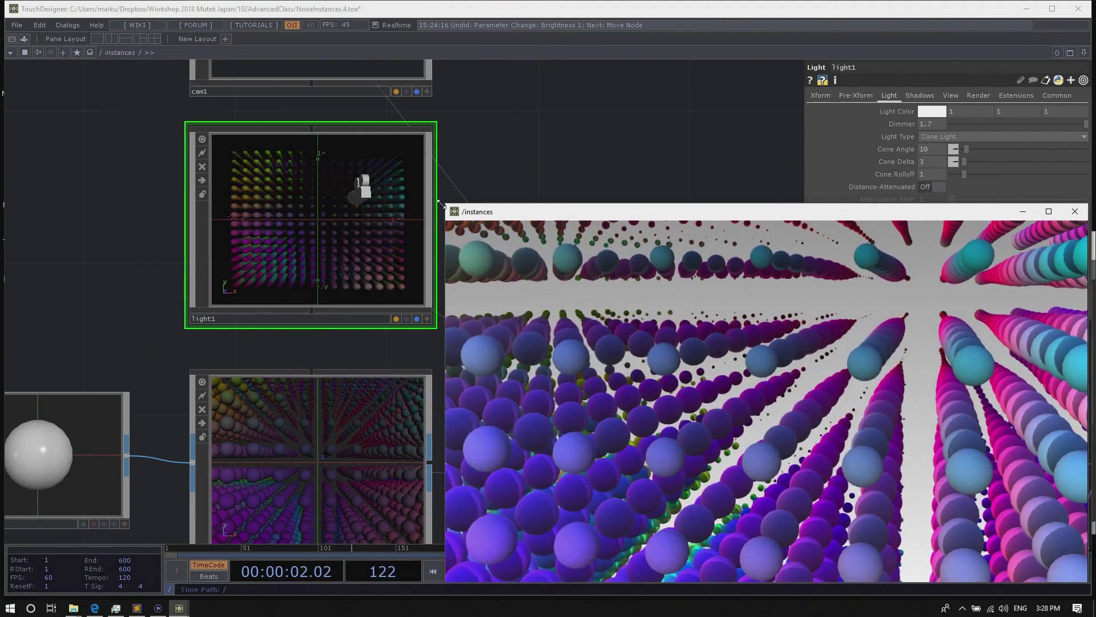
{"action": "left_click_drag", "start_coordinate": [446, 204], "coordinate": [634, 310]}
Make light1 point at the instanced geometry by assigning geo1 as its Look At target
{"action": "left_click_drag", "start_coordinate": [631, 213], "coordinate": [561, 236]}
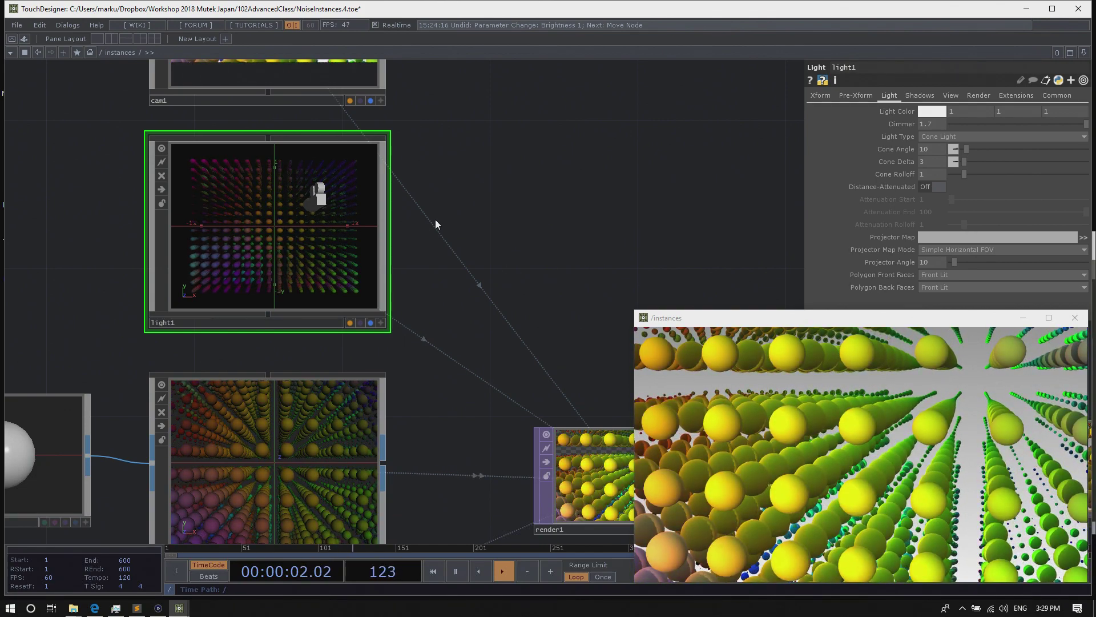
{"action": "left_click_drag", "start_coordinate": [502, 234], "coordinate": [526, 186]}
{"action": "scroll", "coordinate": [501, 228], "scroll_direction": "down", "scroll_amount": 1}
{"action": "scroll", "coordinate": [503, 207], "scroll_direction": "down", "scroll_amount": 1}
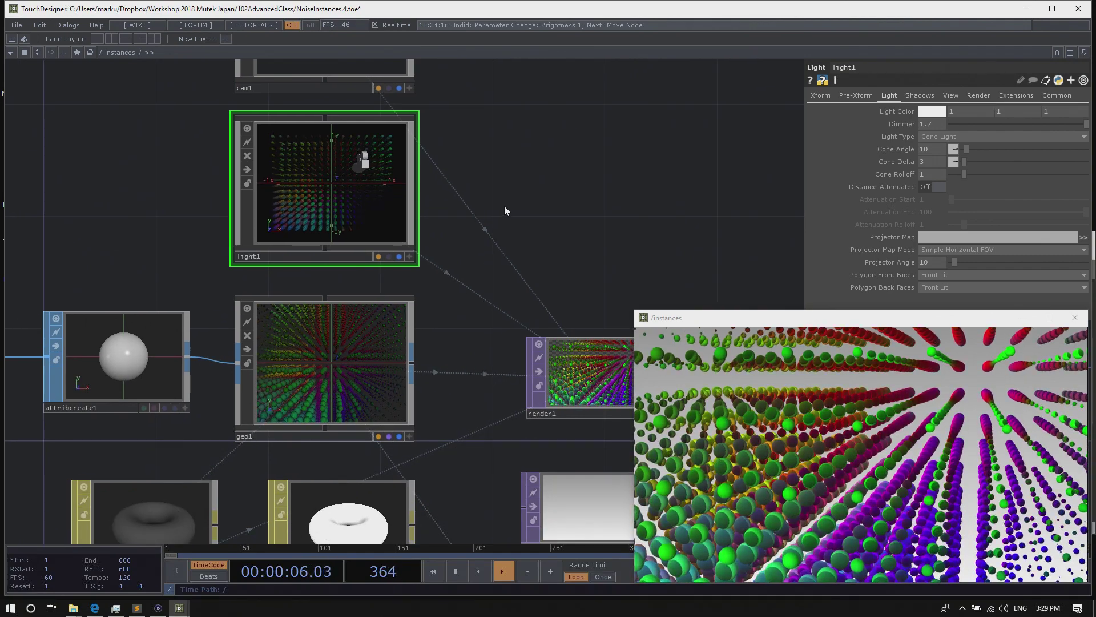
{"action": "left_click", "coordinate": [348, 369]}
{"action": "left_click", "coordinate": [349, 182]}
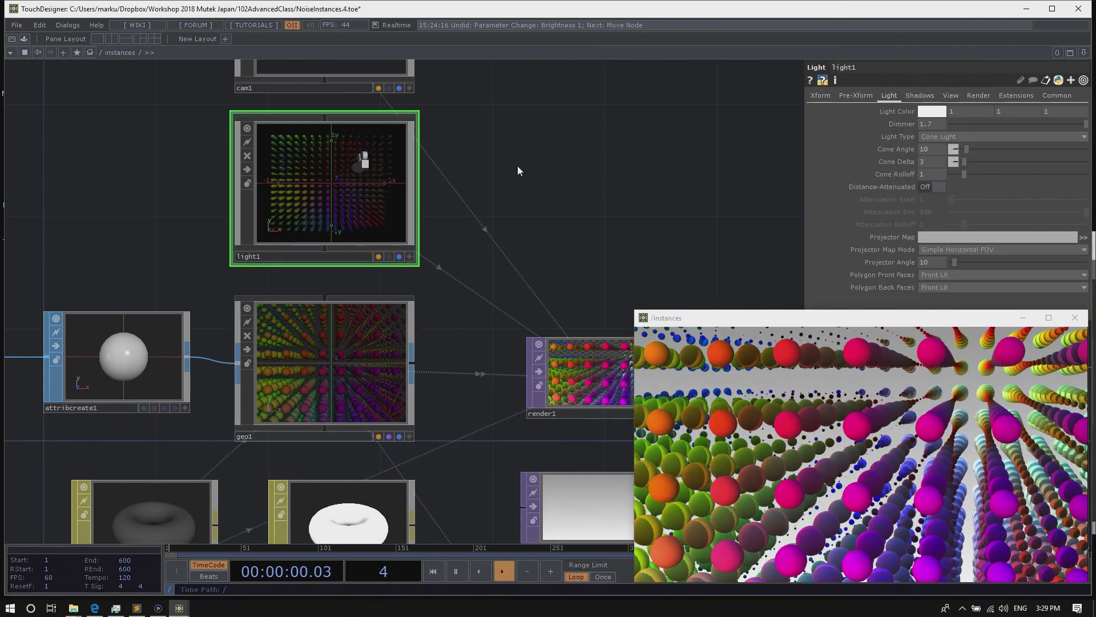
{"action": "left_click", "coordinate": [820, 96]}
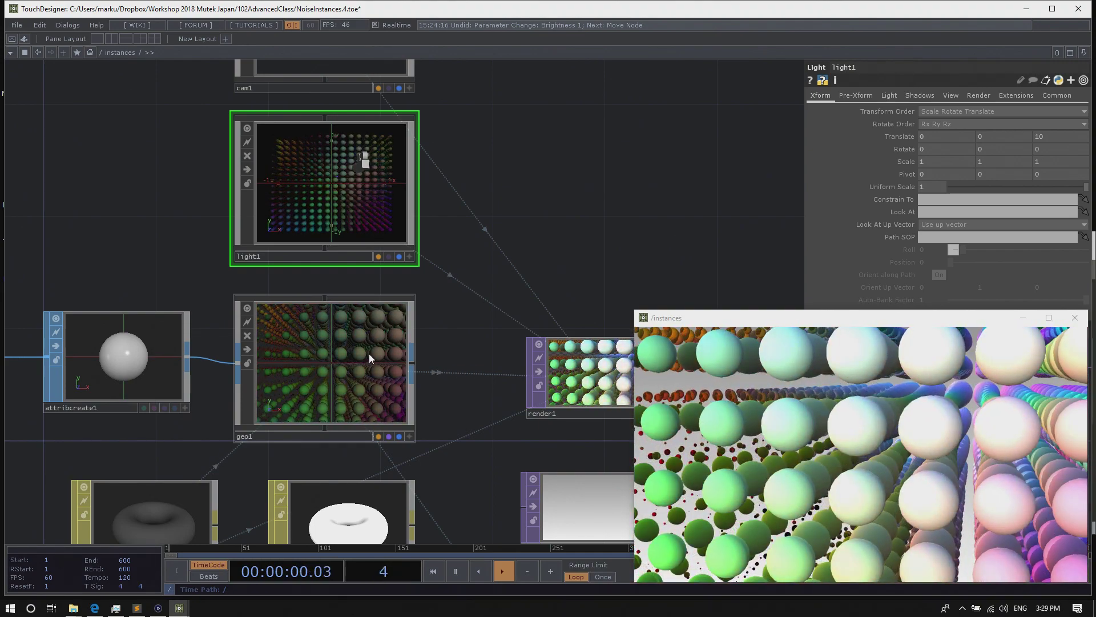
{"action": "left_click_drag", "start_coordinate": [369, 358], "coordinate": [943, 211]}
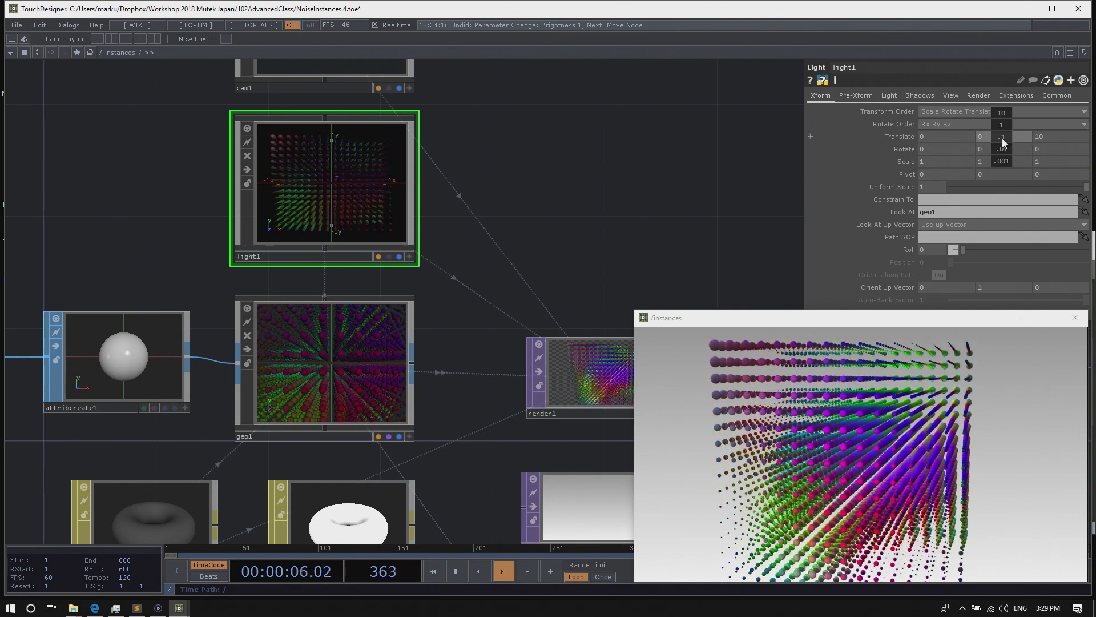
Reassign geo1 as light1's Look At target and move the light to X -3 and Y 5
{"action": "left_click", "coordinate": [887, 95]}
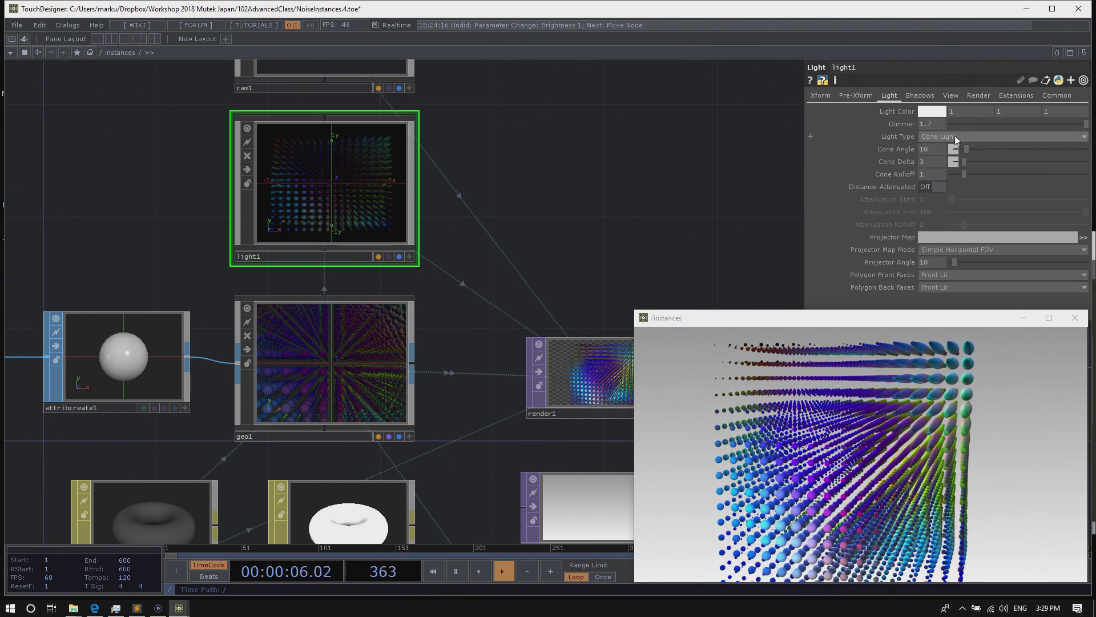
{"action": "left_click", "coordinate": [819, 96]}
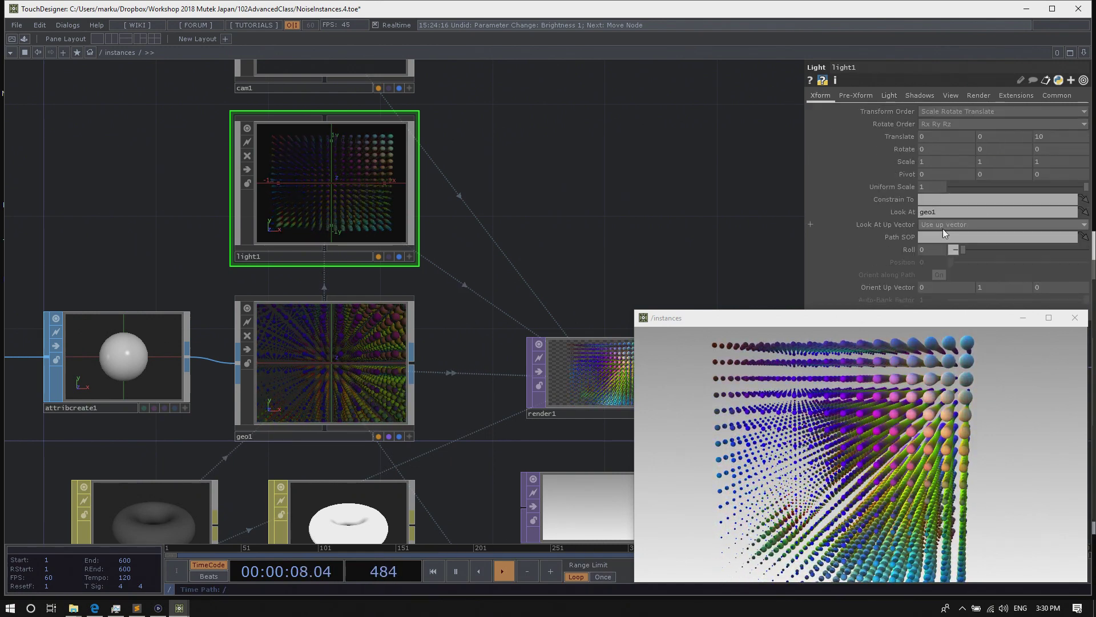
{"action": "left_click_drag", "start_coordinate": [355, 361], "coordinate": [950, 209]}
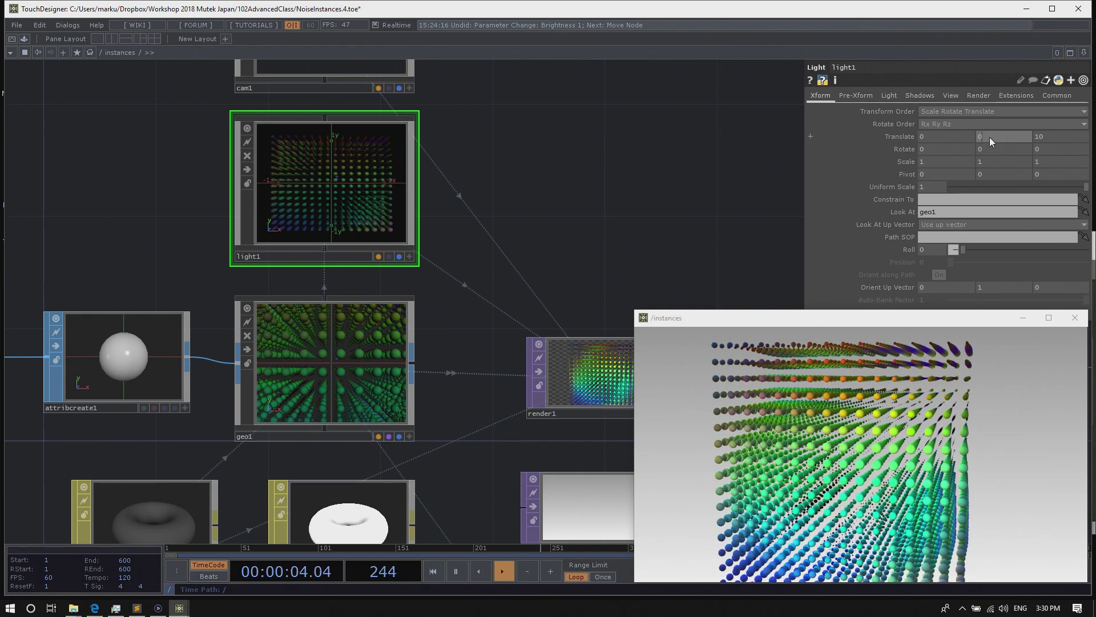
{"action": "mouse_move", "coordinate": [989, 137]}
{"action": "middle_mouse_down"}
{"action": "mouse_move", "coordinate": [993, 116]}
{"action": "mouse_move", "coordinate": [942, 136]}
{"action": "mouse_move", "coordinate": [885, 137]}
{"action": "middle_mouse_up"}
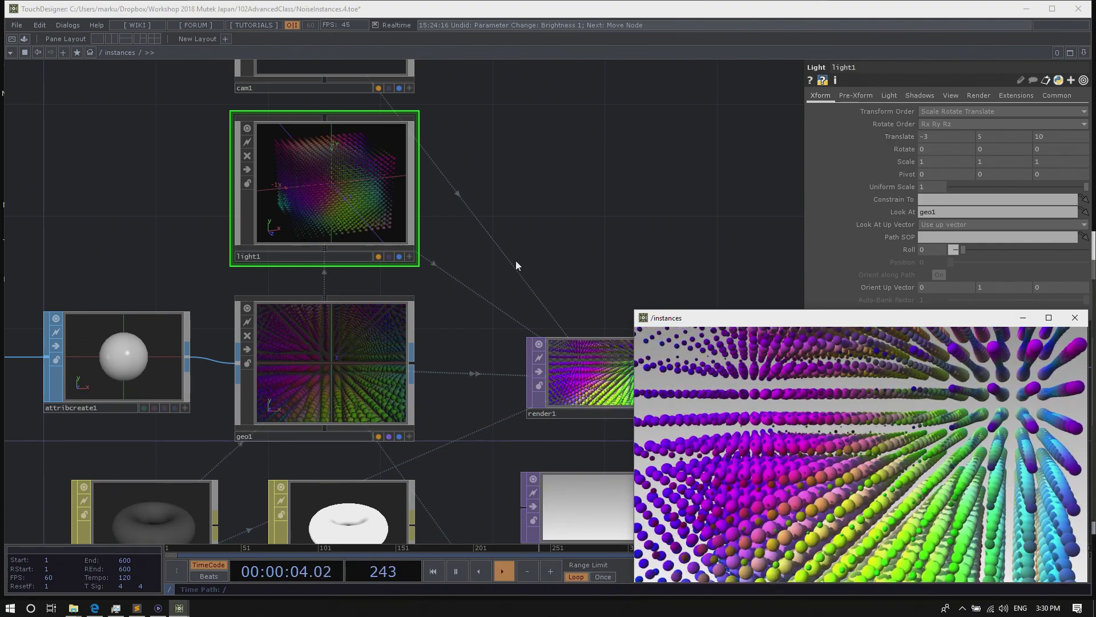
Turn off the environment lighting by setting environment1's dimmer to 0
{"action": "left_click_drag", "start_coordinate": [577, 204], "coordinate": [601, 160]}
{"action": "scroll", "coordinate": [602, 160], "scroll_direction": "down", "scroll_amount": 4}
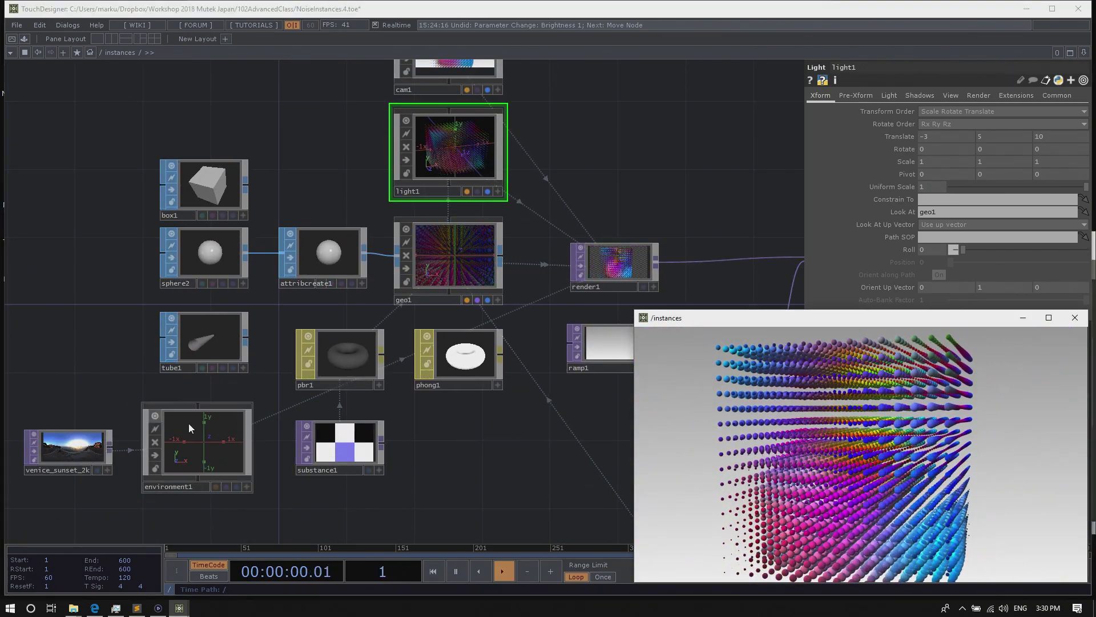
{"action": "left_click", "coordinate": [188, 423]}
{"action": "left_click_drag", "start_coordinate": [1040, 124], "coordinate": [902, 143]}
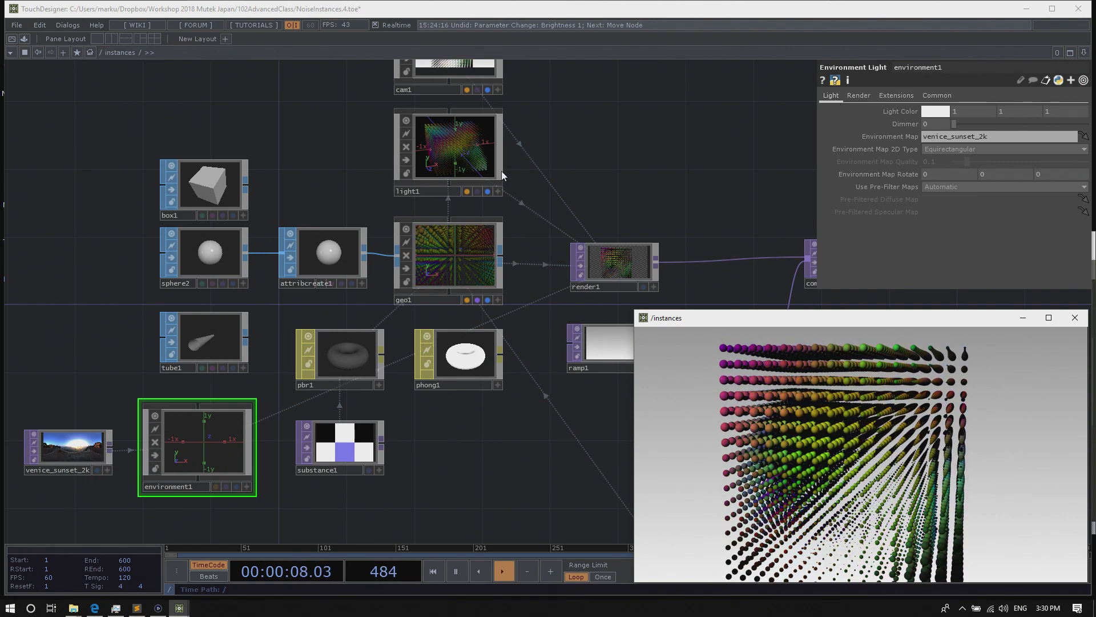
Set light1's dimmer to 3.7 and its cone angle to 11, leaving the cone delta at 3
{"action": "left_click", "coordinate": [461, 164]}
{"action": "left_click", "coordinate": [889, 96]}
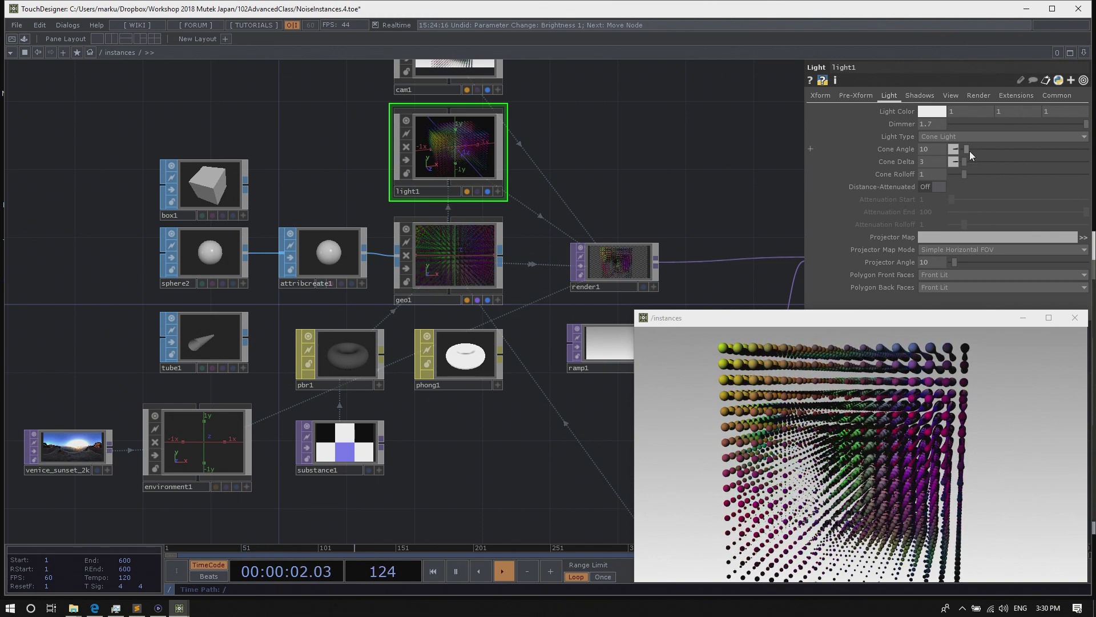
{"action": "middle_click_drag", "start_coordinate": [935, 149], "coordinate": [943, 112]}
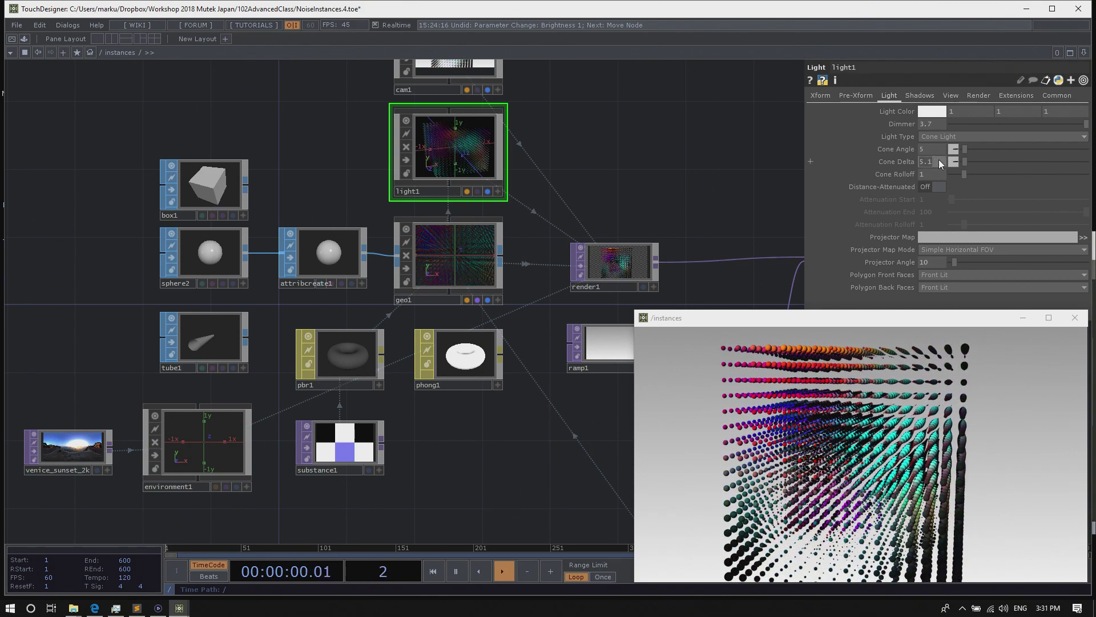
{"action": "middle_click_drag", "start_coordinate": [939, 160], "coordinate": [932, 146]}
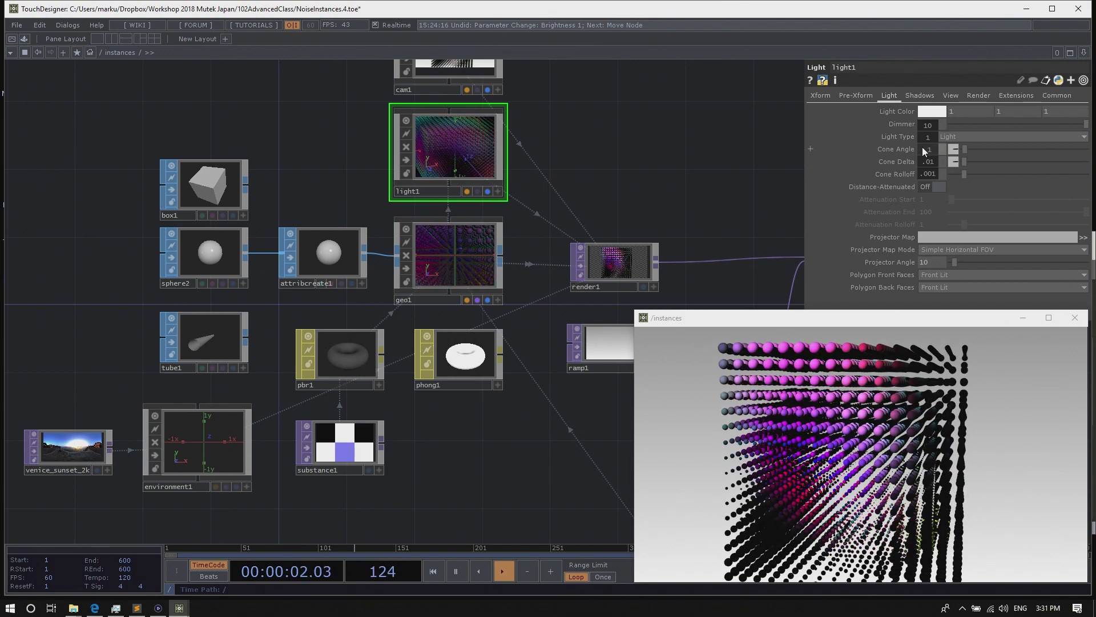
{"action": "middle_click_drag", "start_coordinate": [929, 139], "coordinate": [931, 138]}
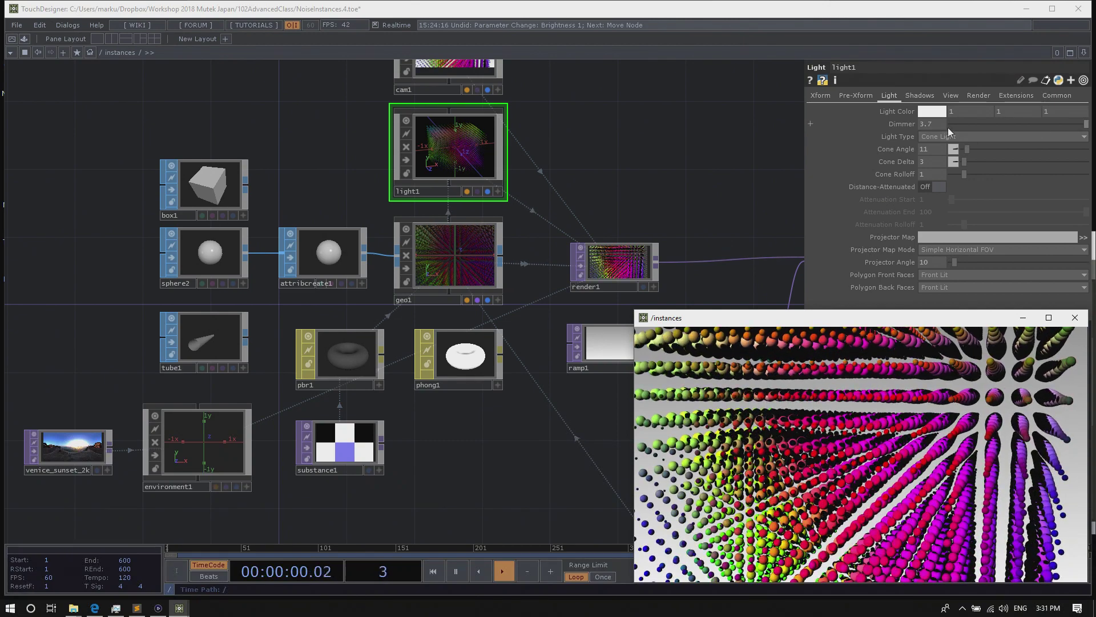
Set light1's dimmer to 2.6 and its cone delta to 4
{"action": "left_click", "coordinate": [1085, 125]}
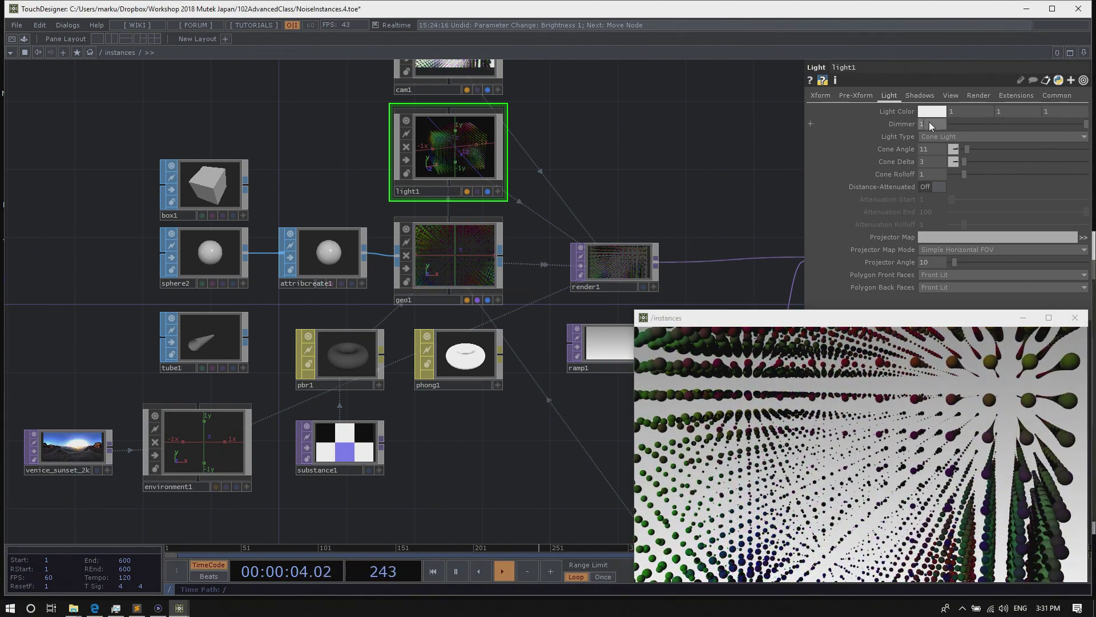
{"action": "middle_click_drag", "start_coordinate": [929, 122], "coordinate": [957, 112]}
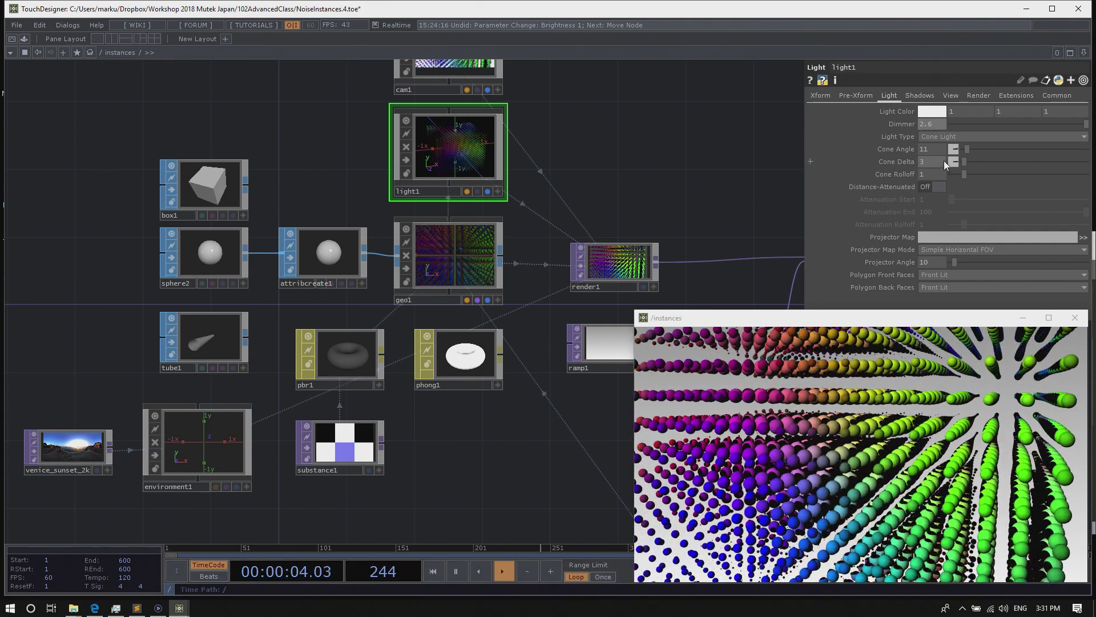
{"action": "middle_click_drag", "start_coordinate": [938, 160], "coordinate": [947, 155]}
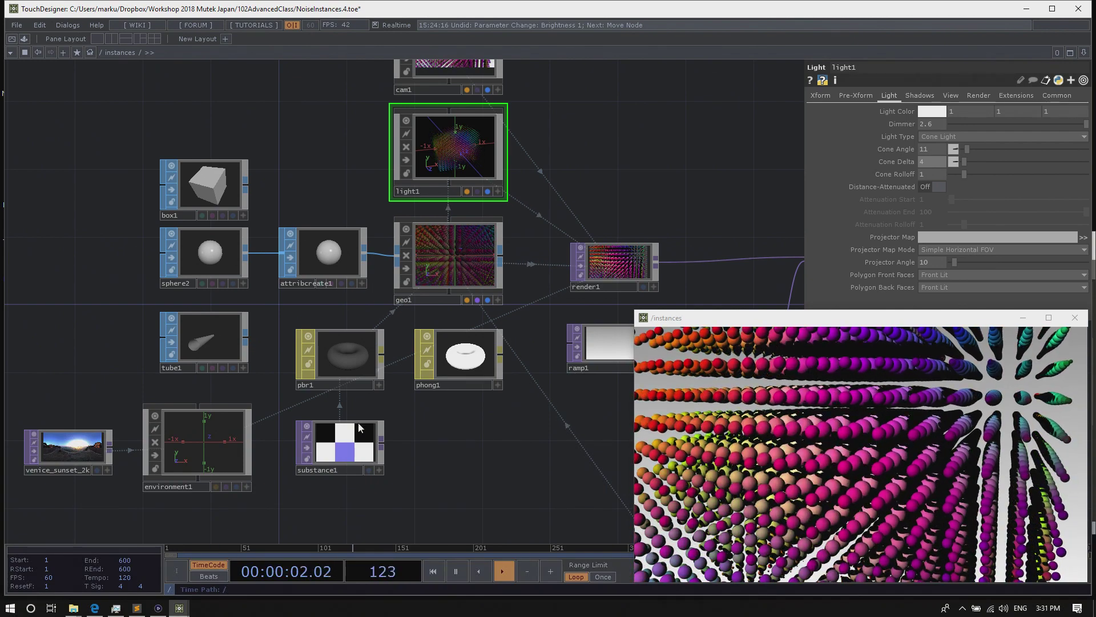
Try different shadow strengths on the pbr1 material up to 1, settling on about 0.641
{"action": "left_click", "coordinate": [338, 350]}
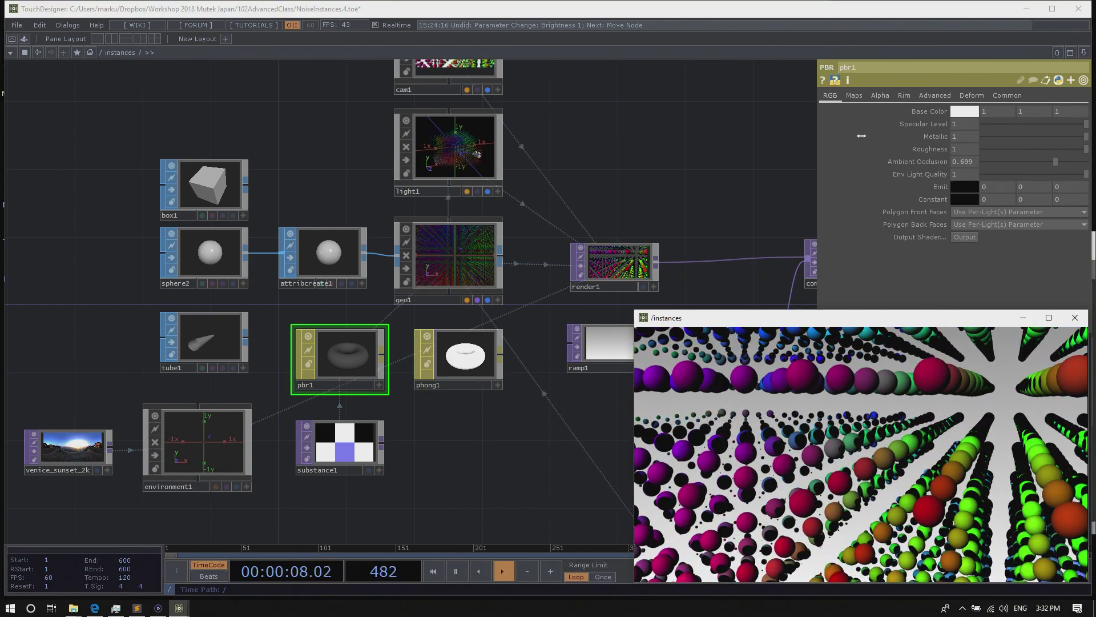
{"action": "left_click", "coordinate": [940, 97]}
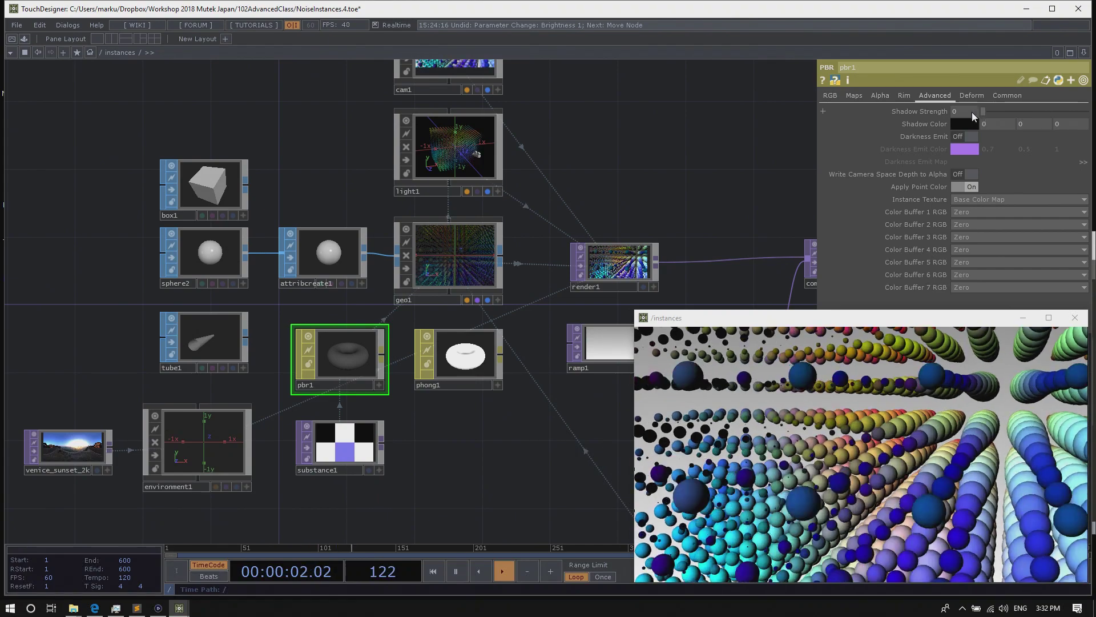
{"action": "mouse_move", "coordinate": [1081, 111]}
{"action": "left_mouse_down"}
{"action": "mouse_move", "coordinate": [954, 106]}
{"action": "mouse_move", "coordinate": [1090, 110]}
{"action": "left_mouse_up"}
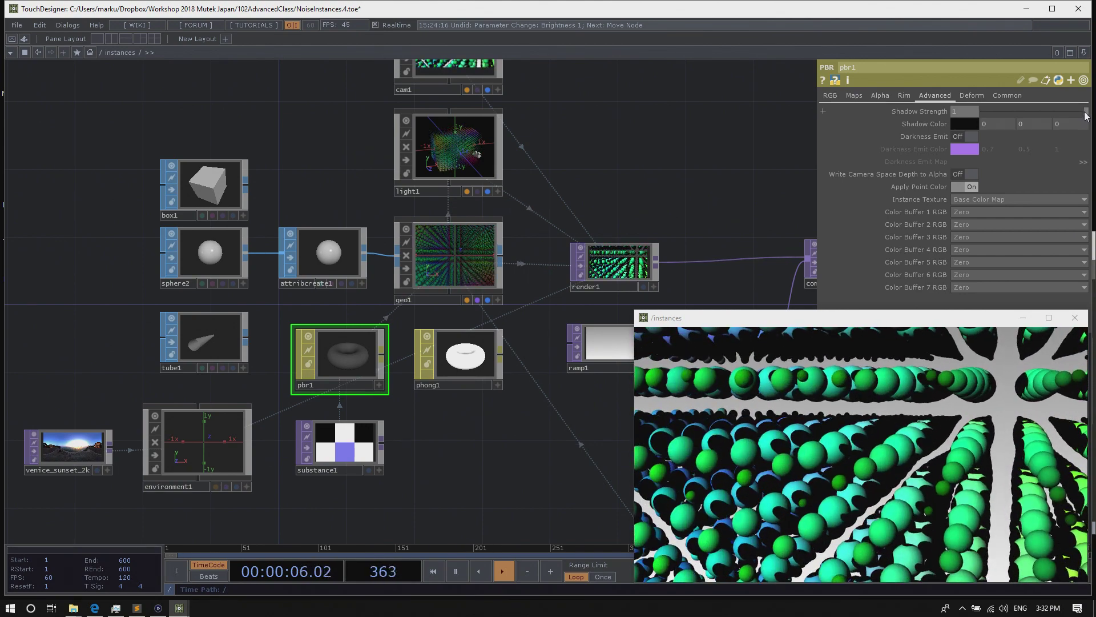
{"action": "mouse_move", "coordinate": [1083, 113]}
{"action": "left_mouse_down"}
{"action": "mouse_move", "coordinate": [1030, 115]}
{"action": "mouse_move", "coordinate": [1089, 113]}
{"action": "mouse_move", "coordinate": [1068, 111]}
{"action": "left_mouse_up"}
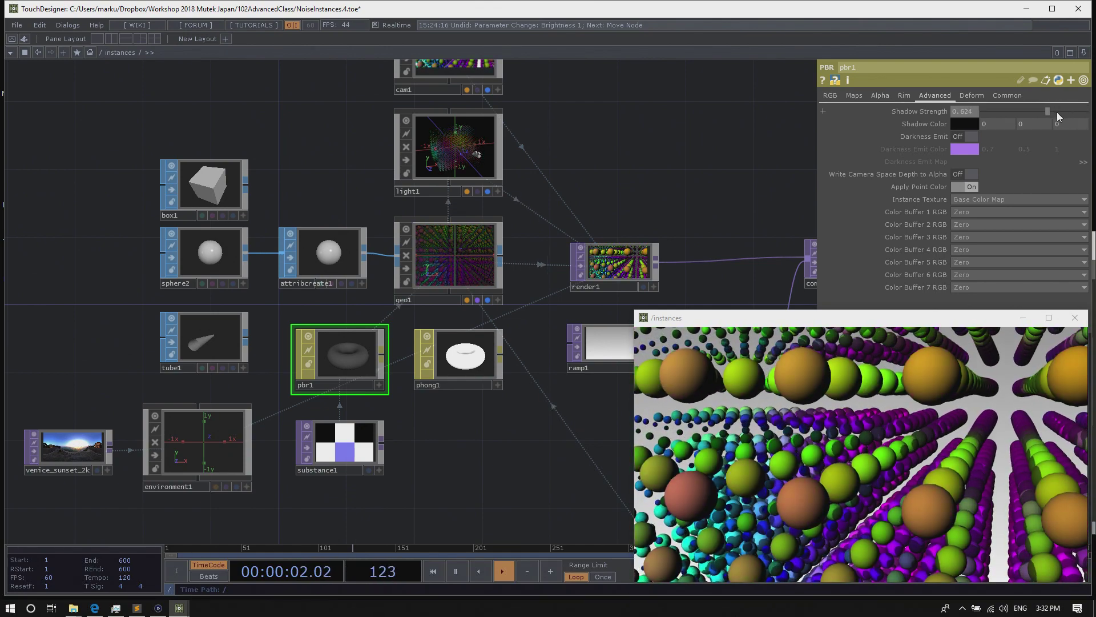
{"action": "left_click_drag", "start_coordinate": [1050, 113], "coordinate": [1052, 114]}
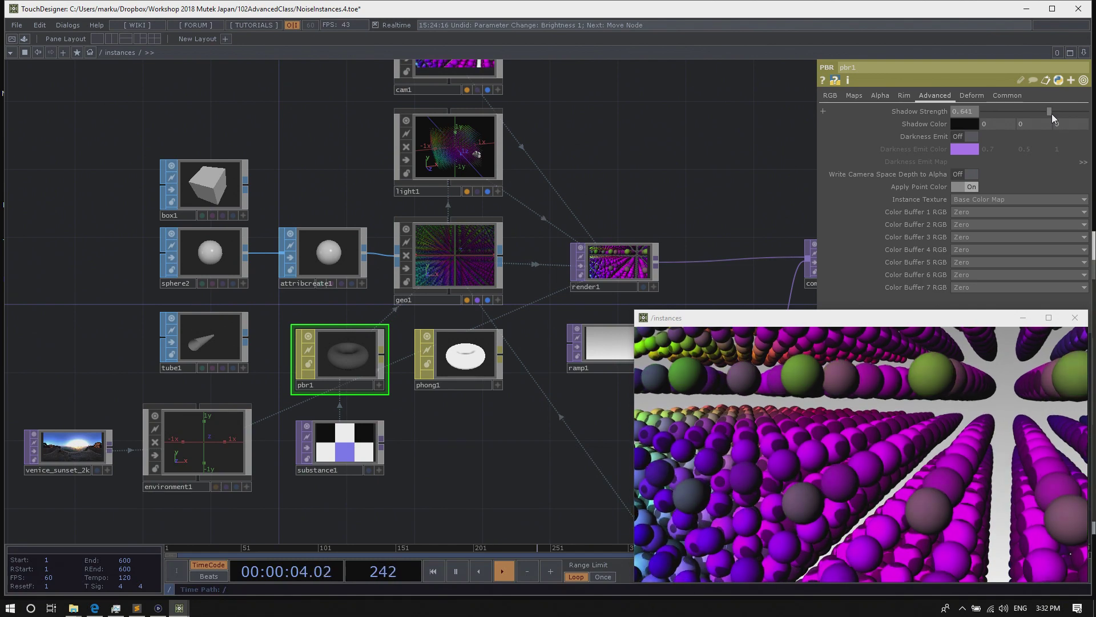
Set pbr1's shadow color to red (1, 0.011, 0.011) and its shadow strength to 1, with the color picker moved aside
{"action": "left_click", "coordinate": [964, 122]}
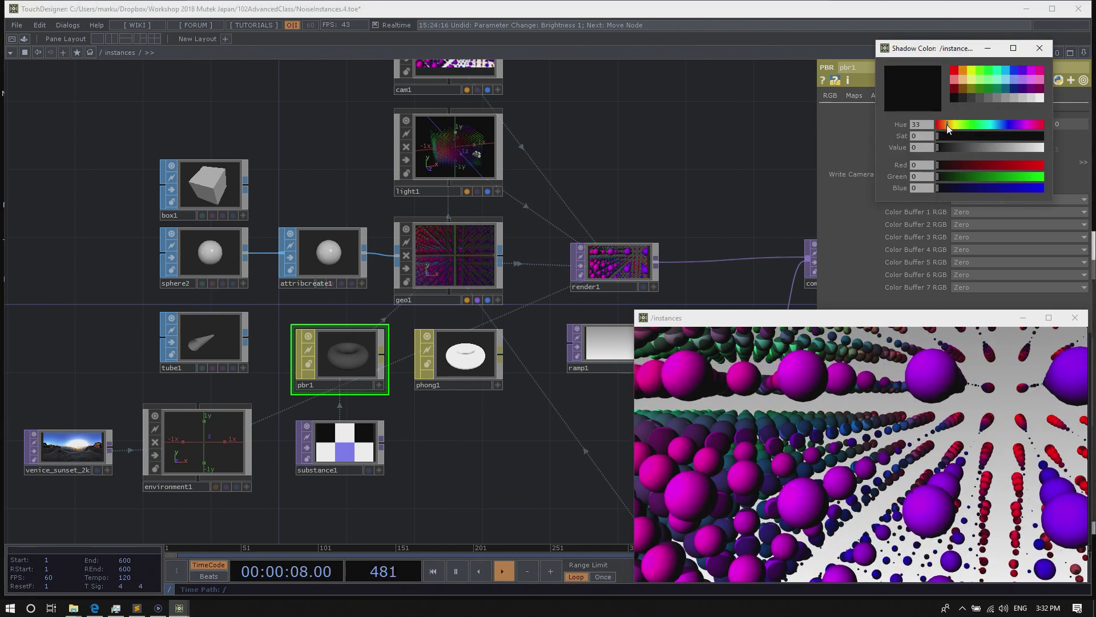
{"action": "left_click_drag", "start_coordinate": [1034, 148], "coordinate": [1048, 148]}
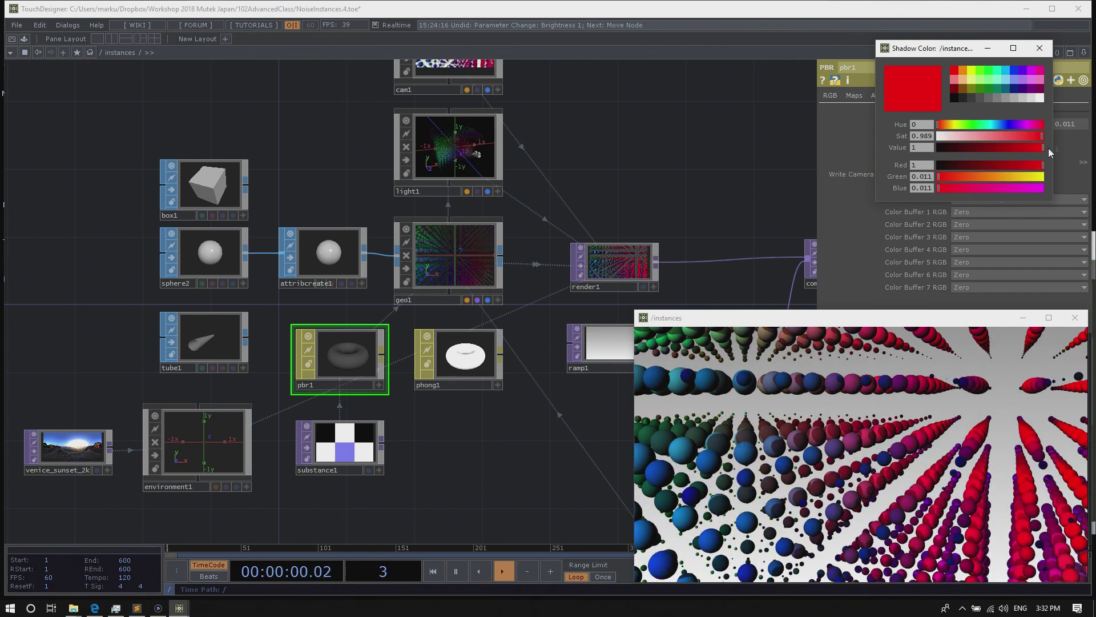
{"action": "left_click_drag", "start_coordinate": [974, 56], "coordinate": [811, 45]}
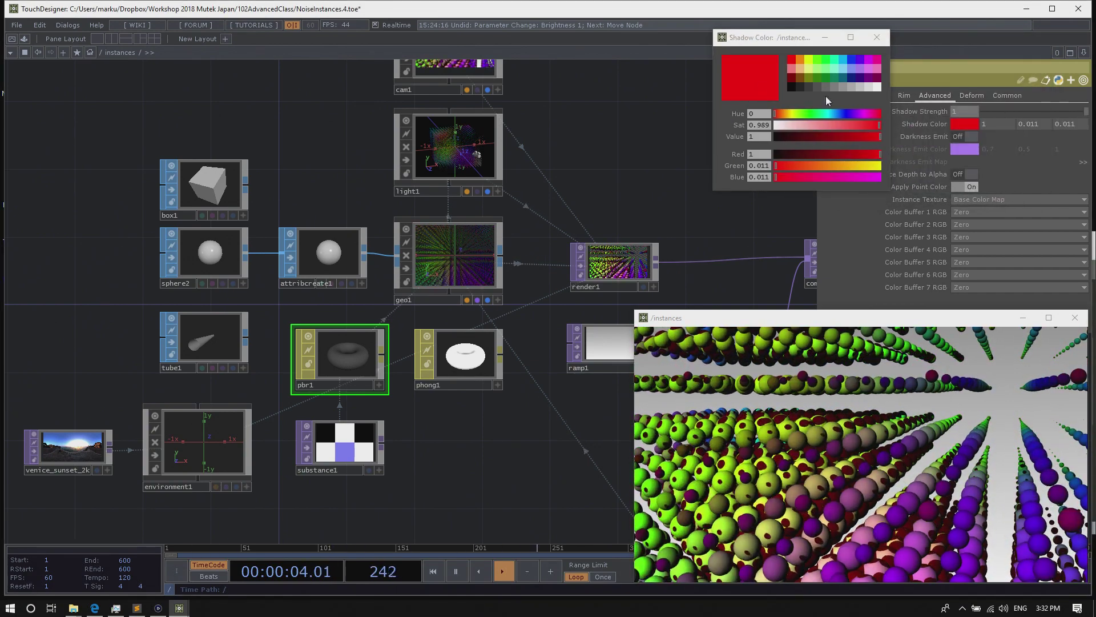
Try green, blue and white as pbr1's shadow color, settle on black (0, 0, 0), and lower the shadow strength to about 0.757
{"action": "left_click", "coordinate": [817, 59]}
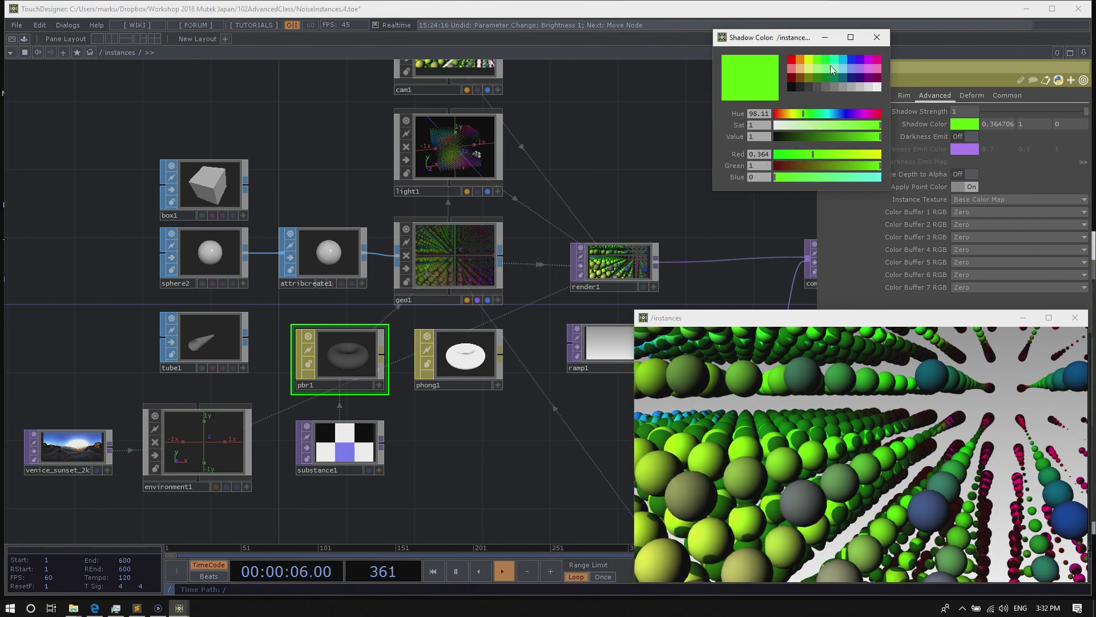
{"action": "left_click", "coordinate": [850, 60]}
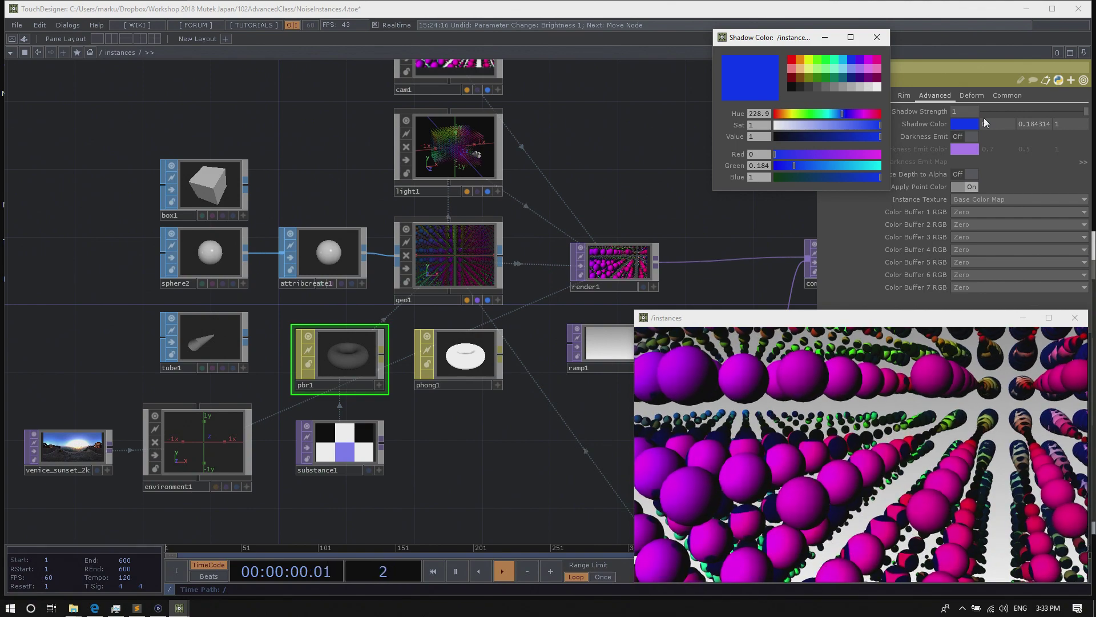
{"action": "left_click_drag", "start_coordinate": [813, 126], "coordinate": [773, 125]}
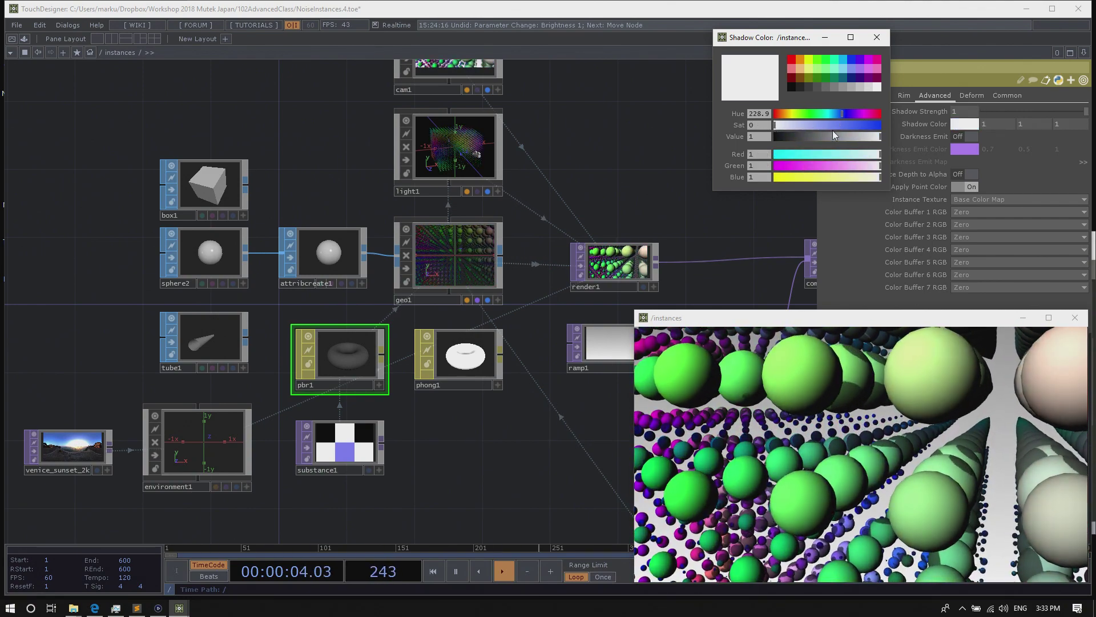
{"action": "left_click_drag", "start_coordinate": [821, 136], "coordinate": [764, 135]}
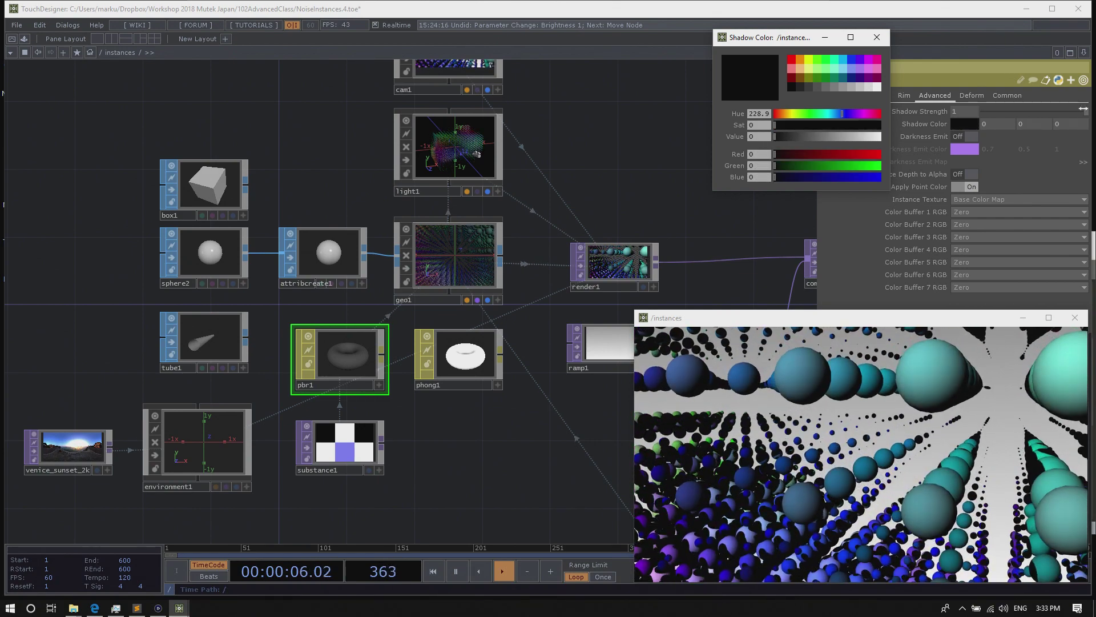
{"action": "left_click_drag", "start_coordinate": [1085, 111], "coordinate": [1009, 112]}
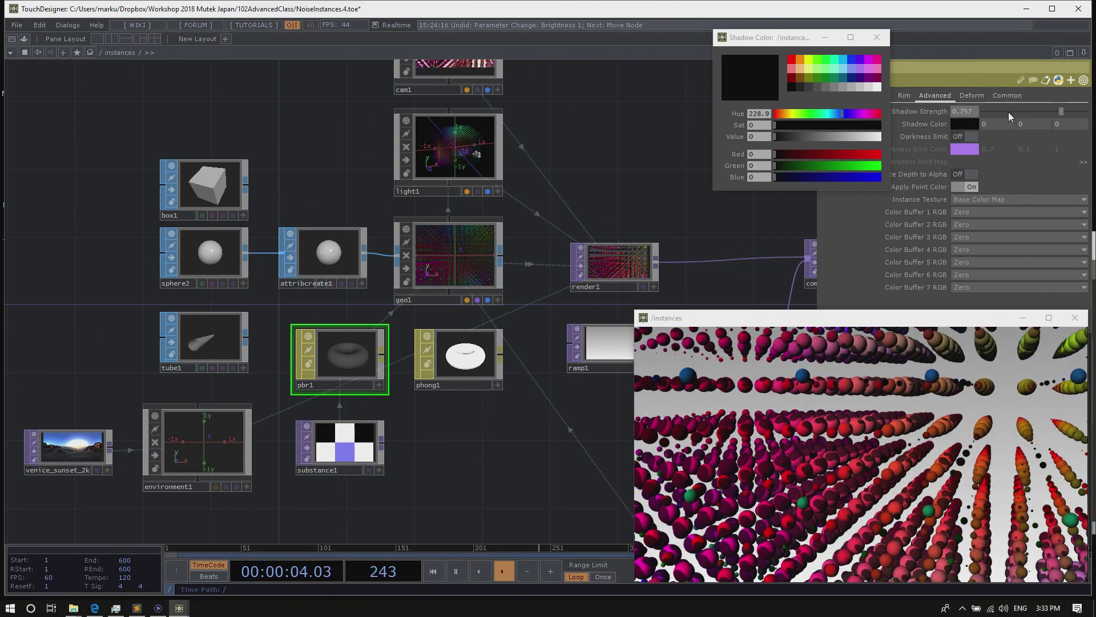
{"action": "left_click", "coordinate": [876, 38]}
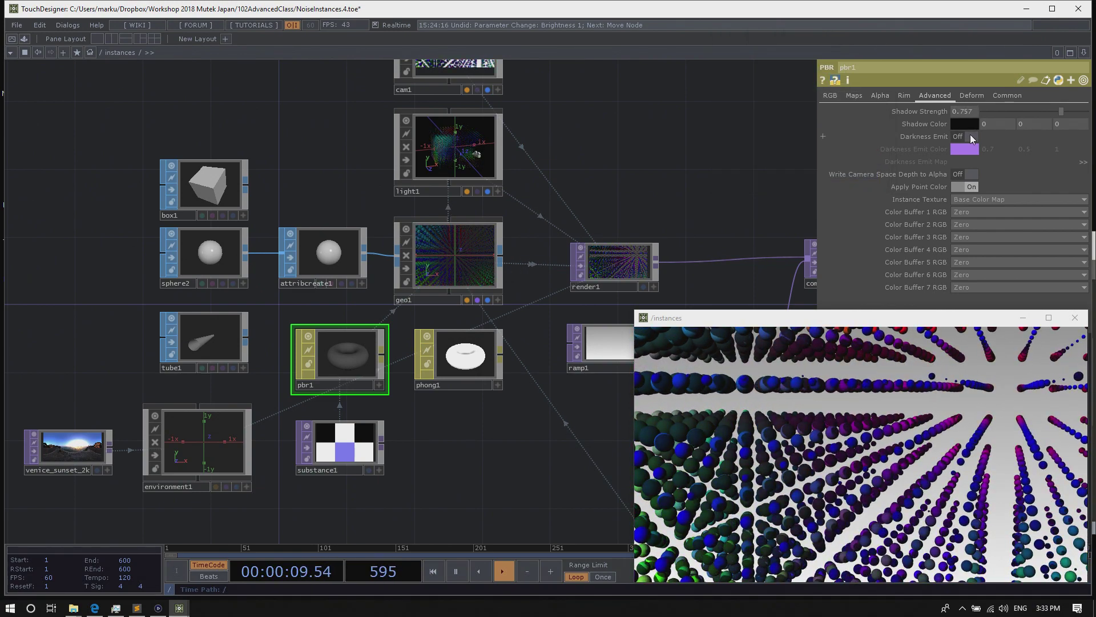
Turn on Darkness Emit for pbr1 and darken its emit color to saturation 0.546 and value 0.216
{"action": "left_click", "coordinate": [971, 137]}
{"action": "left_click", "coordinate": [971, 137]}
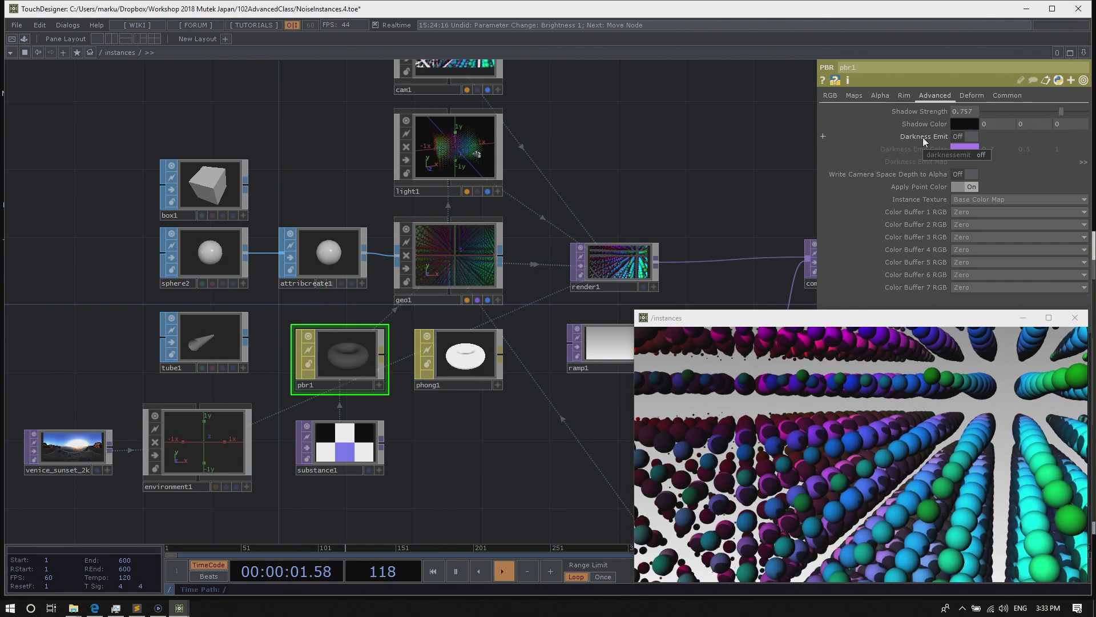
{"action": "left_click", "coordinate": [968, 137]}
{"action": "left_click", "coordinate": [971, 149]}
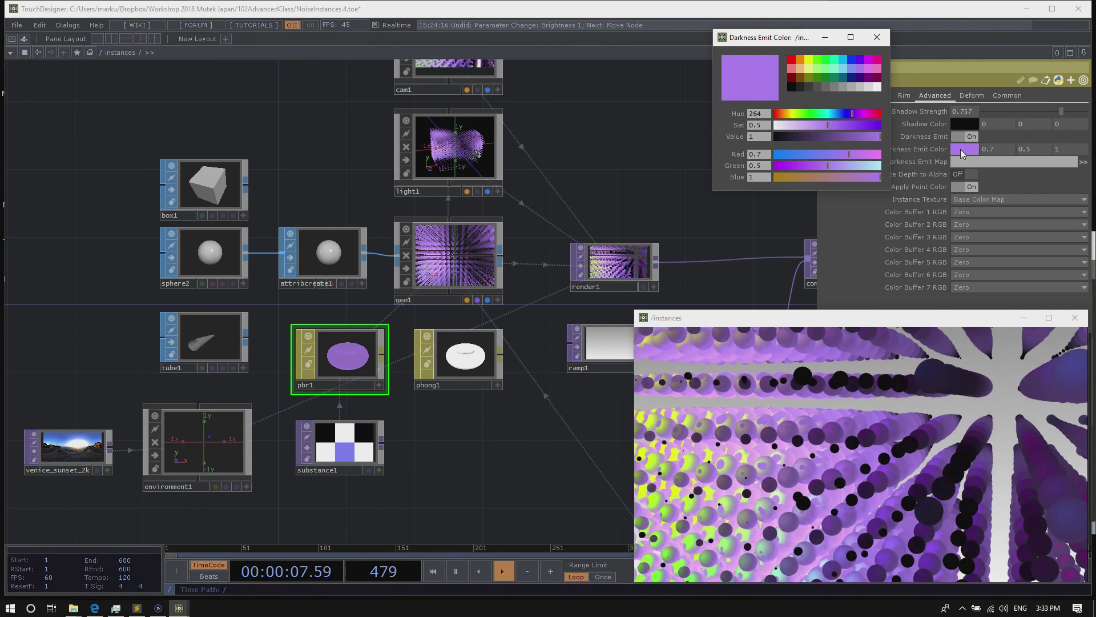
{"action": "mouse_move", "coordinate": [834, 136]}
{"action": "left_mouse_down"}
{"action": "mouse_move", "coordinate": [783, 139]}
{"action": "mouse_move", "coordinate": [816, 136]}
{"action": "mouse_move", "coordinate": [766, 122]}
{"action": "mouse_move", "coordinate": [859, 139]}
{"action": "mouse_move", "coordinate": [799, 135]}
{"action": "mouse_move", "coordinate": [859, 125]}
{"action": "mouse_move", "coordinate": [833, 126]}
{"action": "left_mouse_up"}
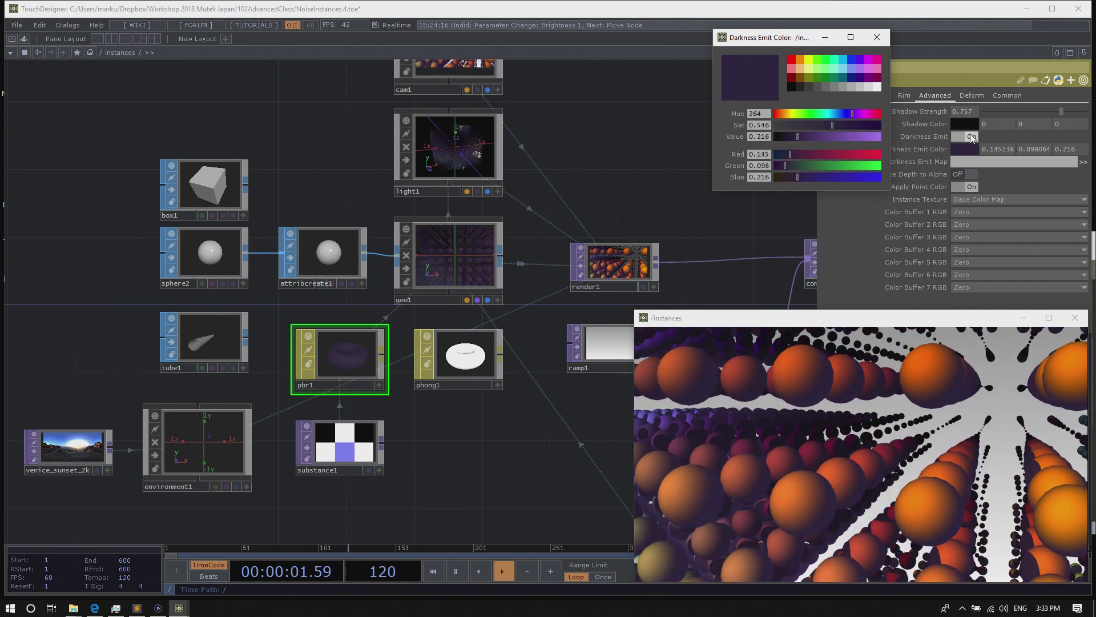
{"action": "left_click", "coordinate": [877, 37]}
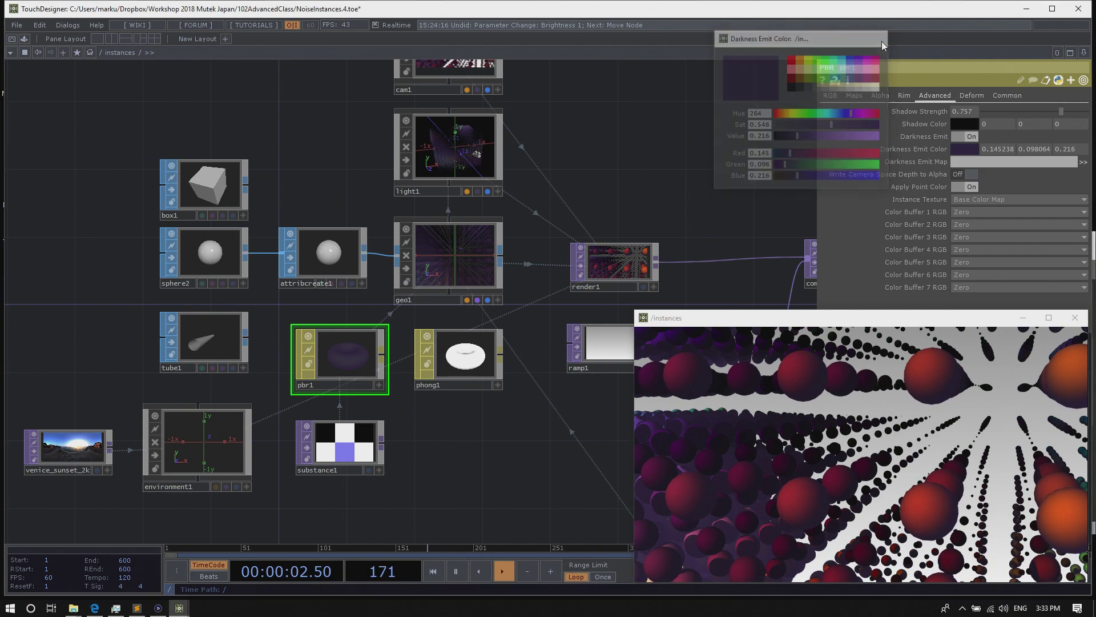
Change pbr1's darkness emit color to a dark blue with hue 222, saturation 0.708 and value 0.254
{"action": "left_click", "coordinate": [960, 148]}
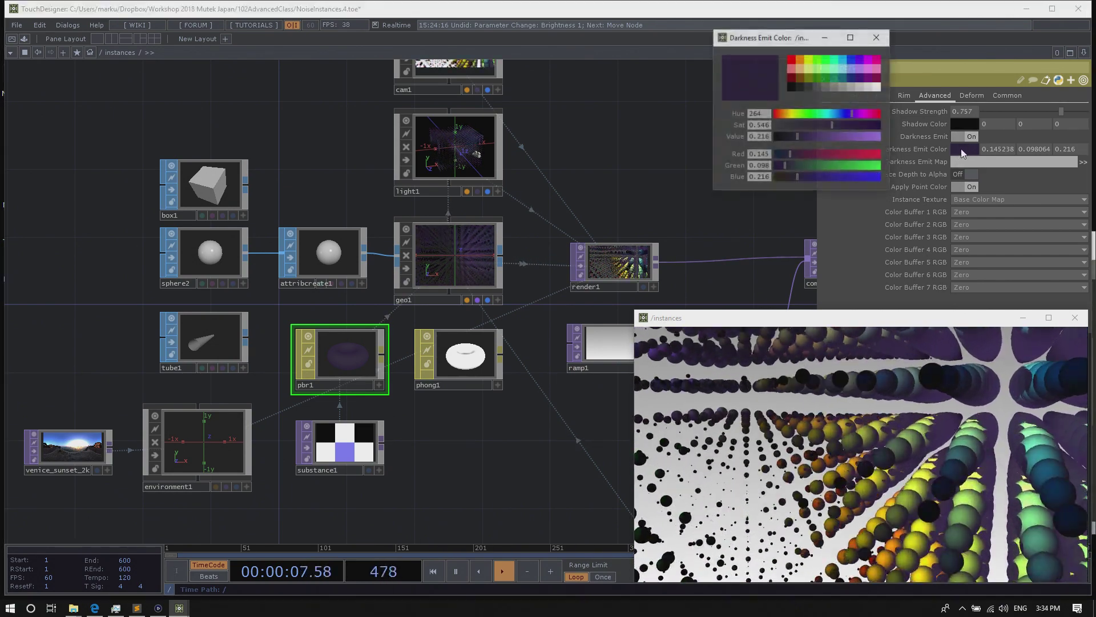
{"action": "left_click_drag", "start_coordinate": [810, 138], "coordinate": [852, 142]}
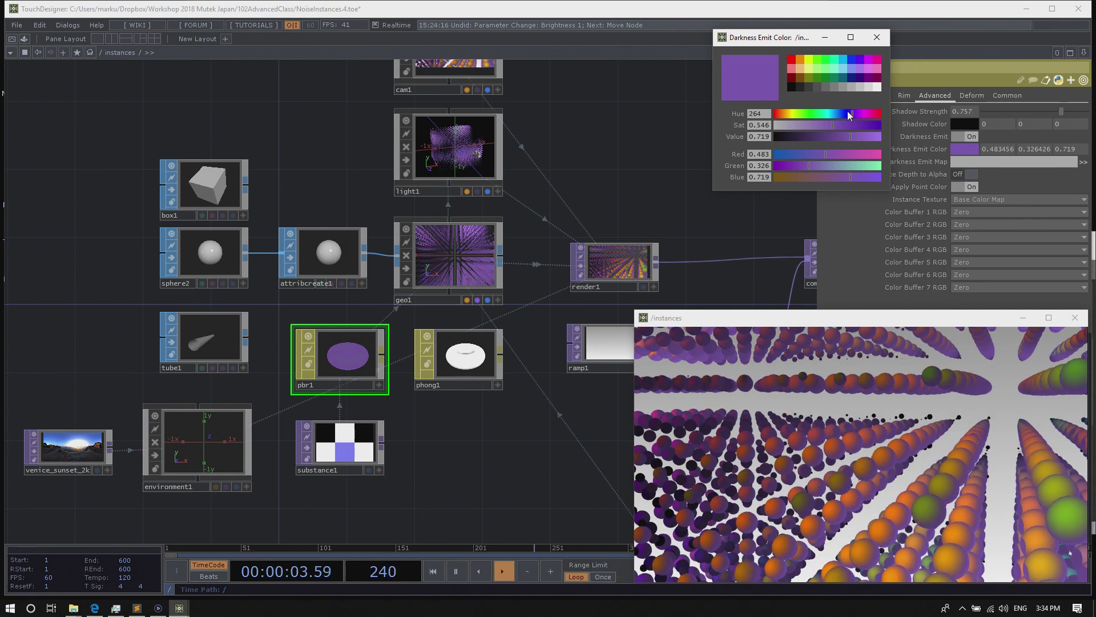
{"action": "left_click_drag", "start_coordinate": [855, 114], "coordinate": [838, 114]}
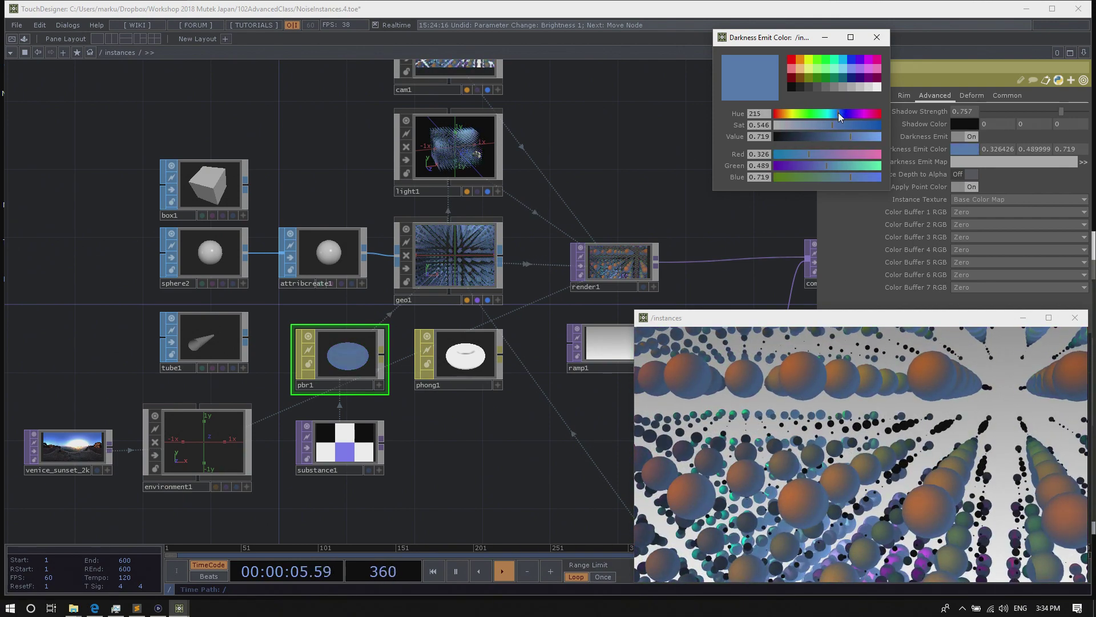
{"action": "left_click", "coordinate": [841, 114]}
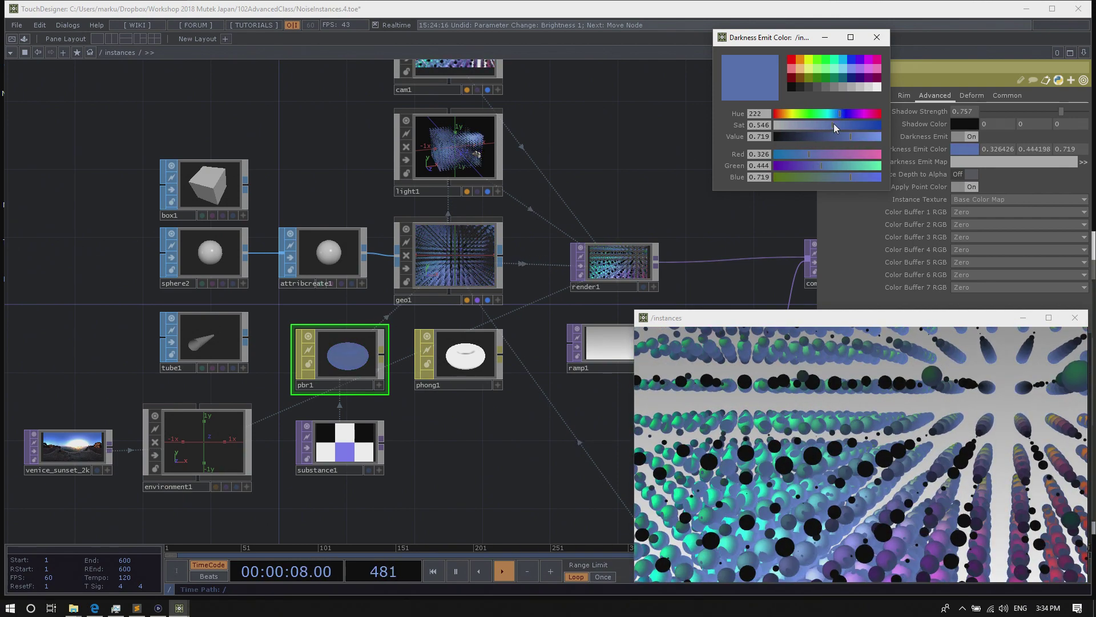
{"action": "mouse_move", "coordinate": [844, 137]}
{"action": "left_mouse_down"}
{"action": "mouse_move", "coordinate": [814, 137]}
{"action": "mouse_move", "coordinate": [851, 123]}
{"action": "left_mouse_up"}
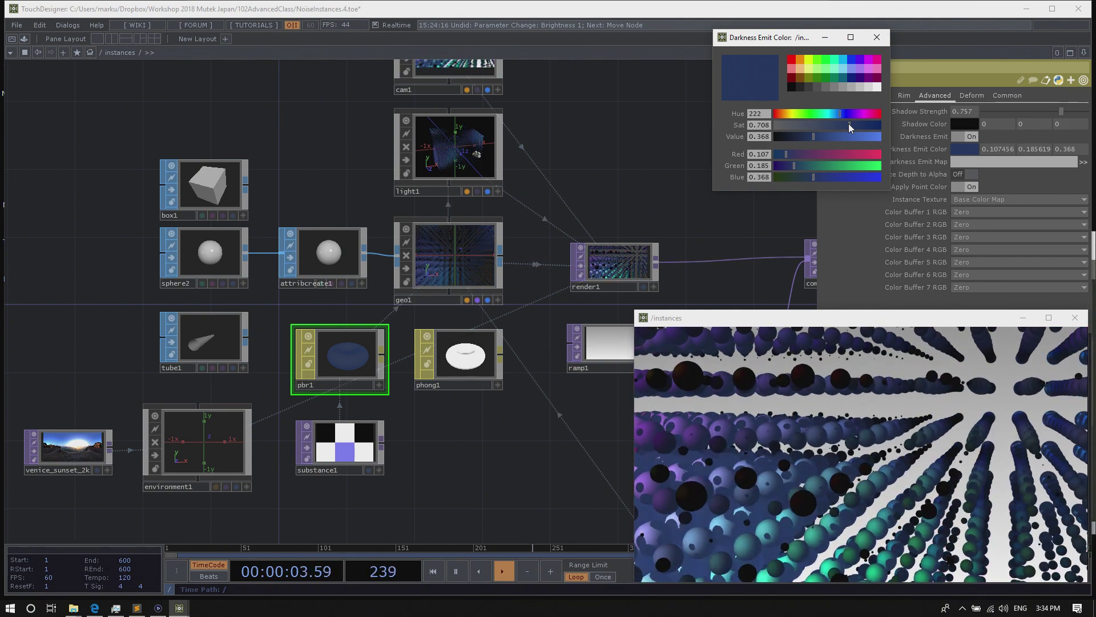
{"action": "left_click_drag", "start_coordinate": [811, 135], "coordinate": [803, 139]}
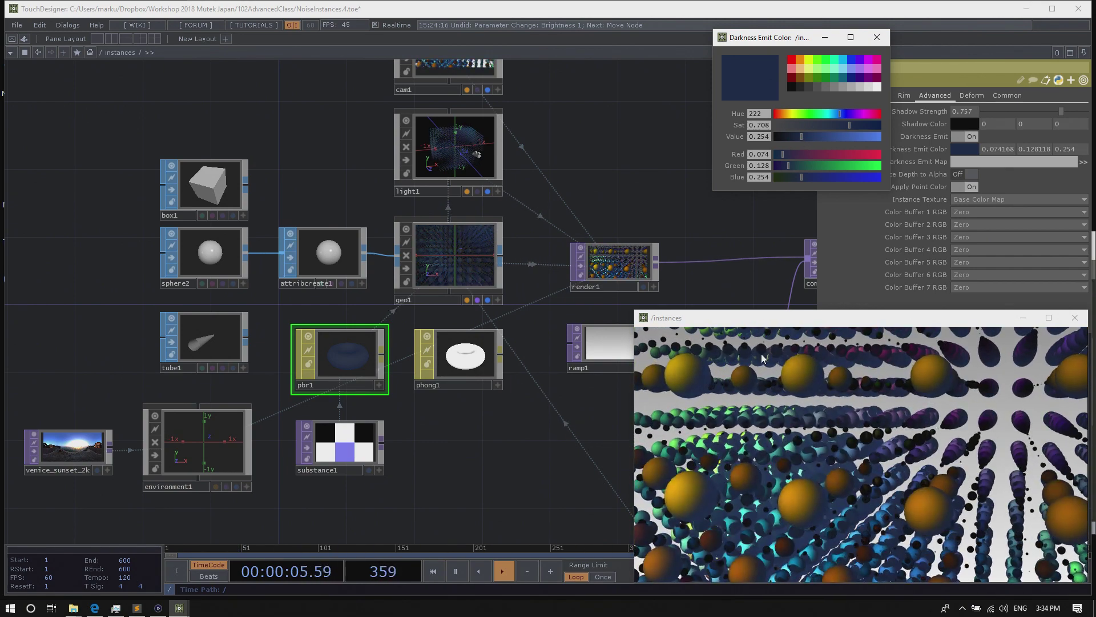
Turn off Darkness Emit on pbr1, close the color picker and save the project
{"action": "left_click", "coordinate": [972, 137]}
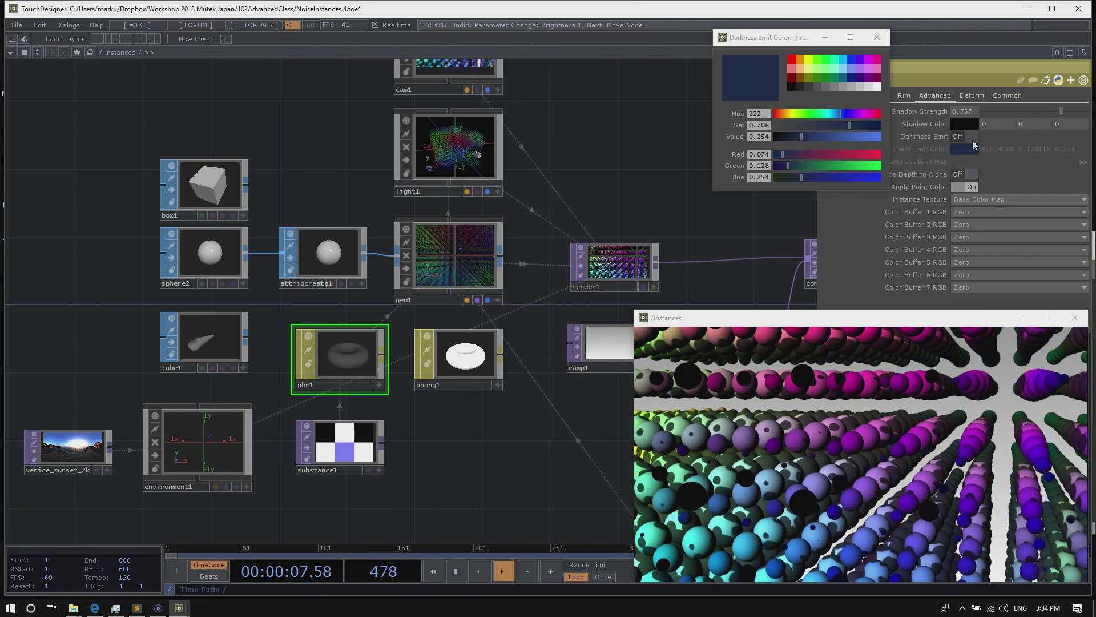
{"action": "left_click", "coordinate": [873, 37]}
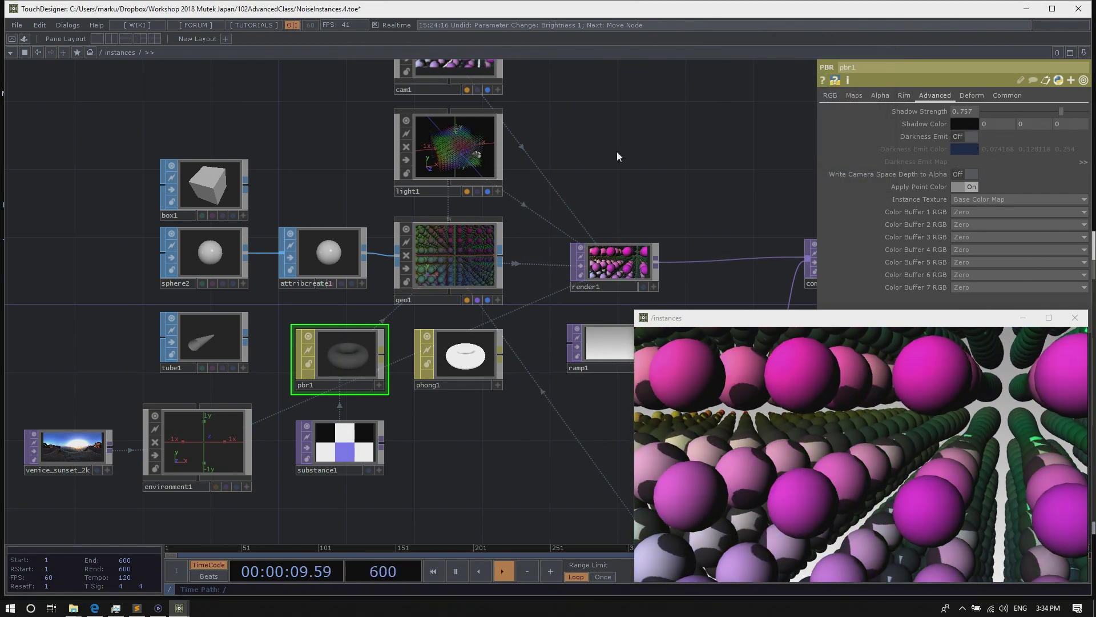
{"action": "key", "text": "ctrl+s"}
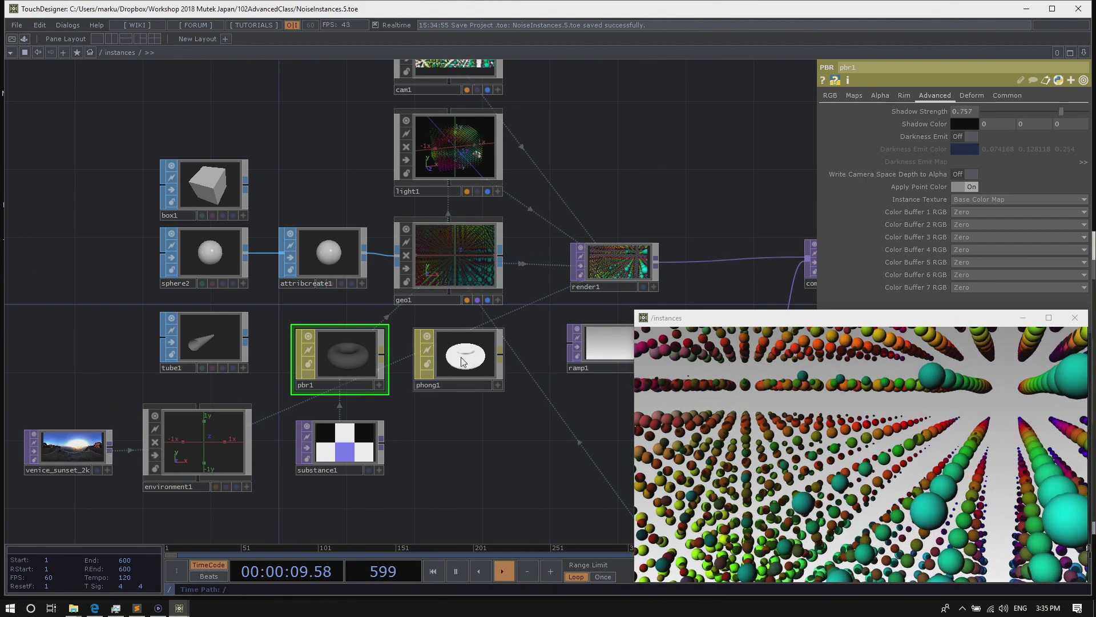
Add a Luma Blur TOP in the space above comp1 and connect render1's output to its first input
{"action": "left_click_drag", "start_coordinate": [687, 156], "coordinate": [508, 169]}
{"action": "scroll", "coordinate": [668, 164], "scroll_direction": "down", "scroll_amount": 2}
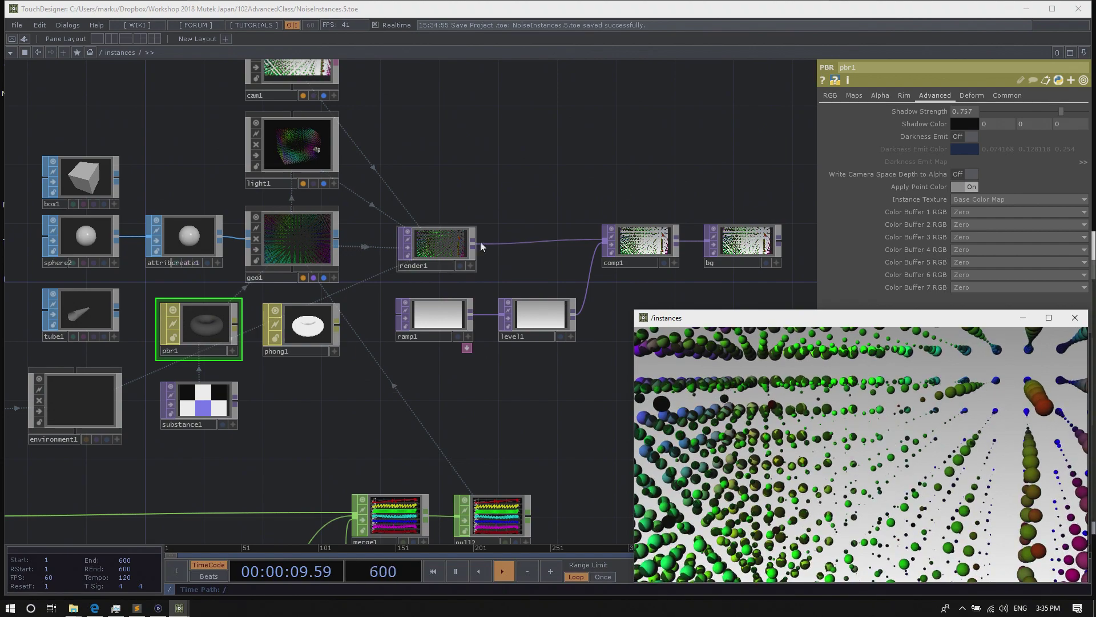
{"action": "scroll", "coordinate": [495, 173], "scroll_direction": "up", "scroll_amount": 3}
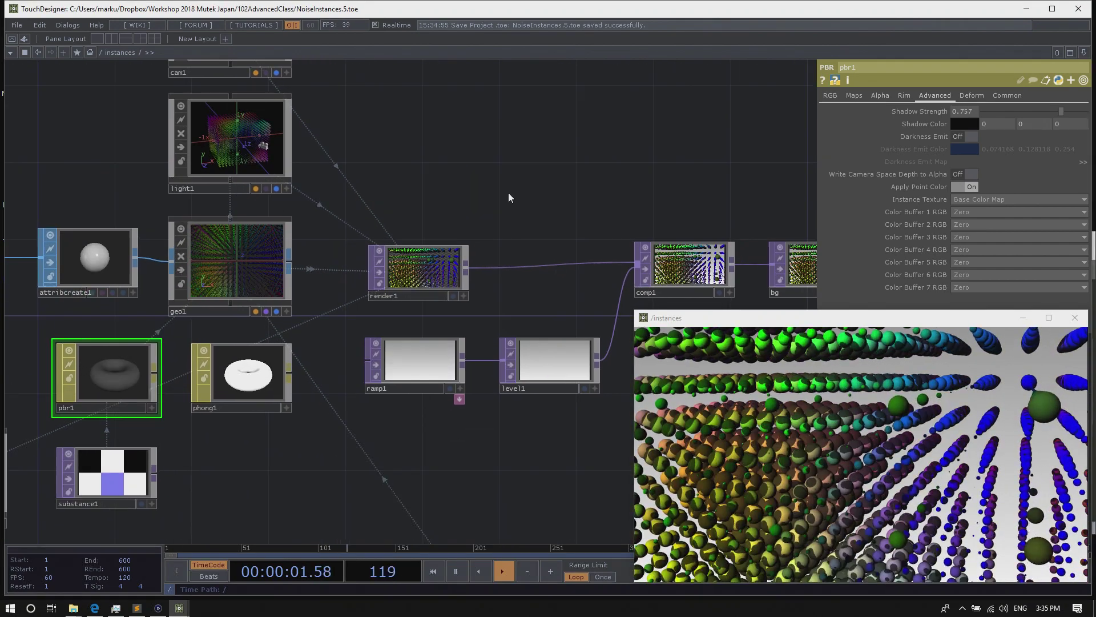
{"action": "left_click_drag", "start_coordinate": [454, 157], "coordinate": [442, 223]}
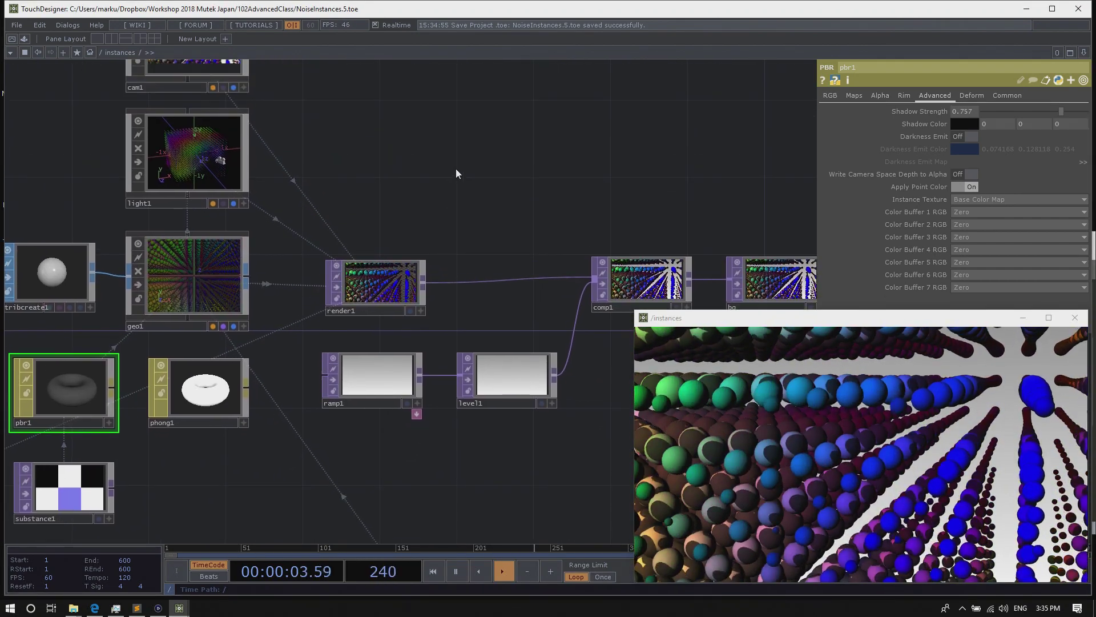
{"action": "key", "text": "Tab"}
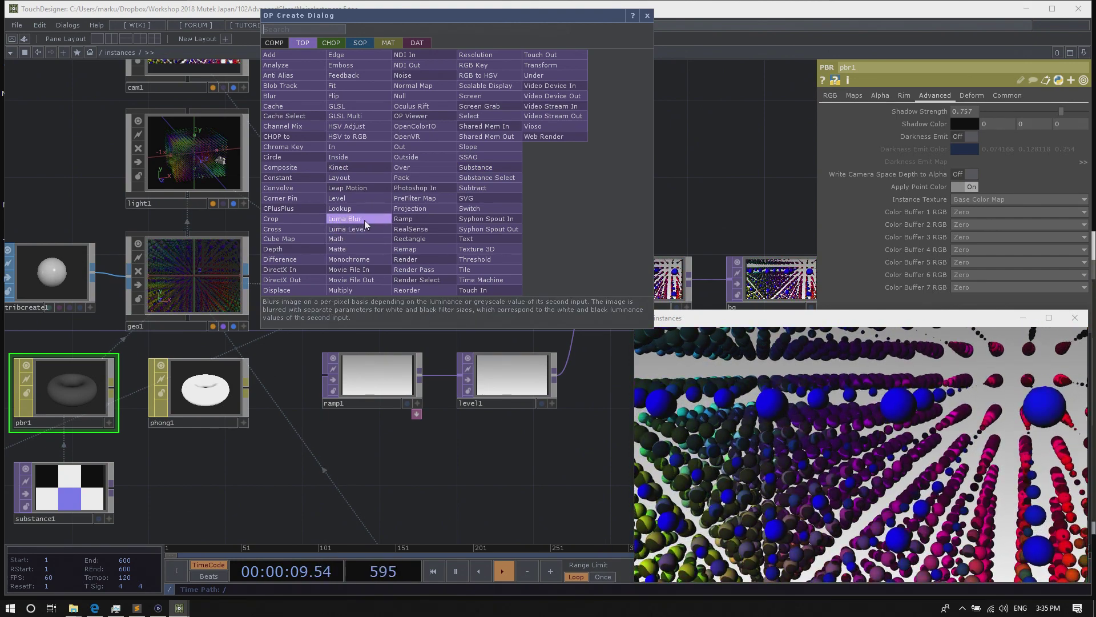
{"action": "left_click", "coordinate": [364, 220]}
{"action": "left_click", "coordinate": [523, 184]}
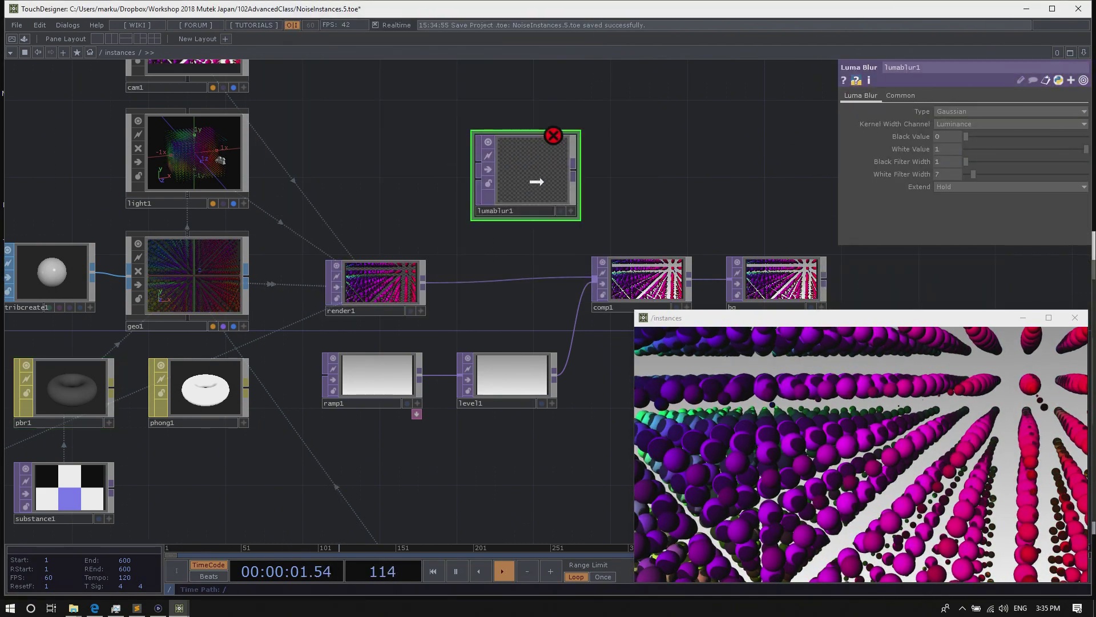
{"action": "left_click_drag", "start_coordinate": [536, 182], "coordinate": [556, 182]}
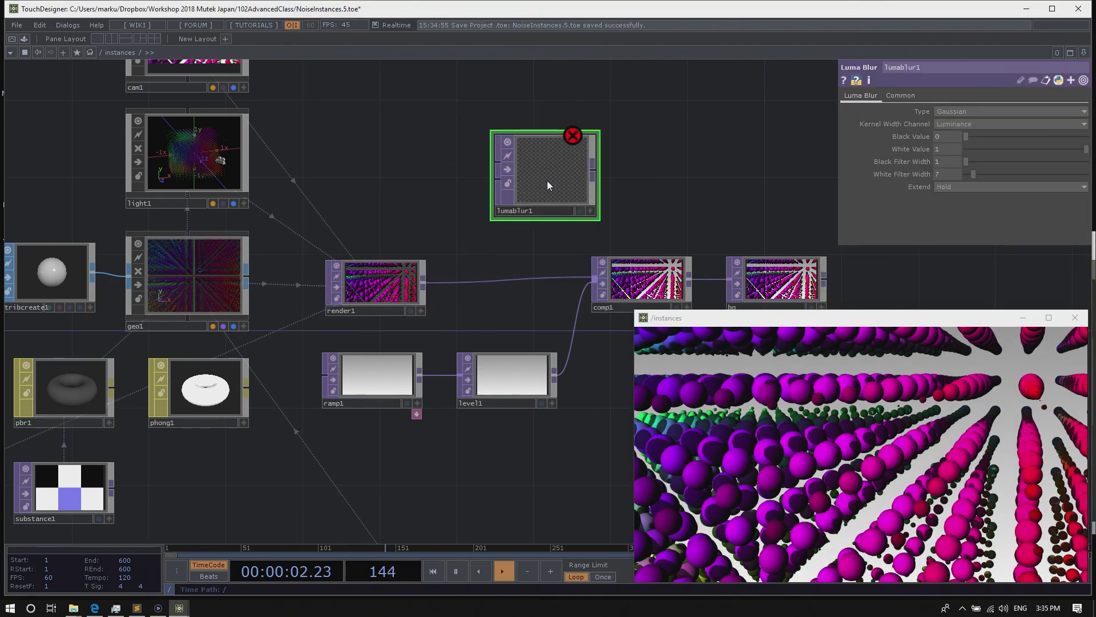
{"action": "left_click", "coordinate": [423, 285]}
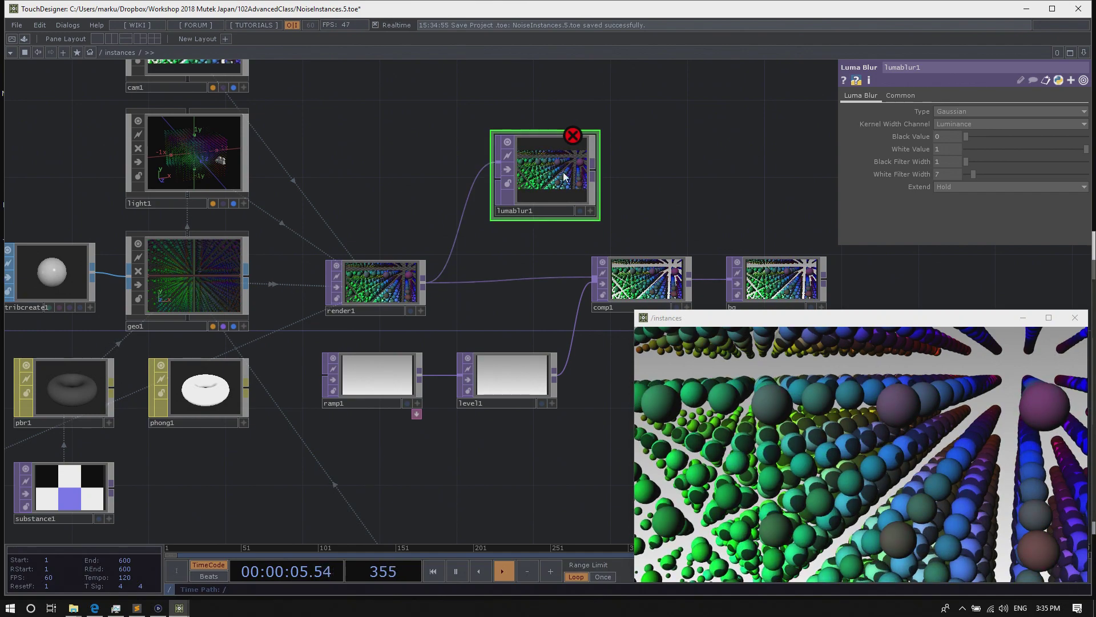
{"action": "left_click_drag", "start_coordinate": [563, 176], "coordinate": [598, 176]}
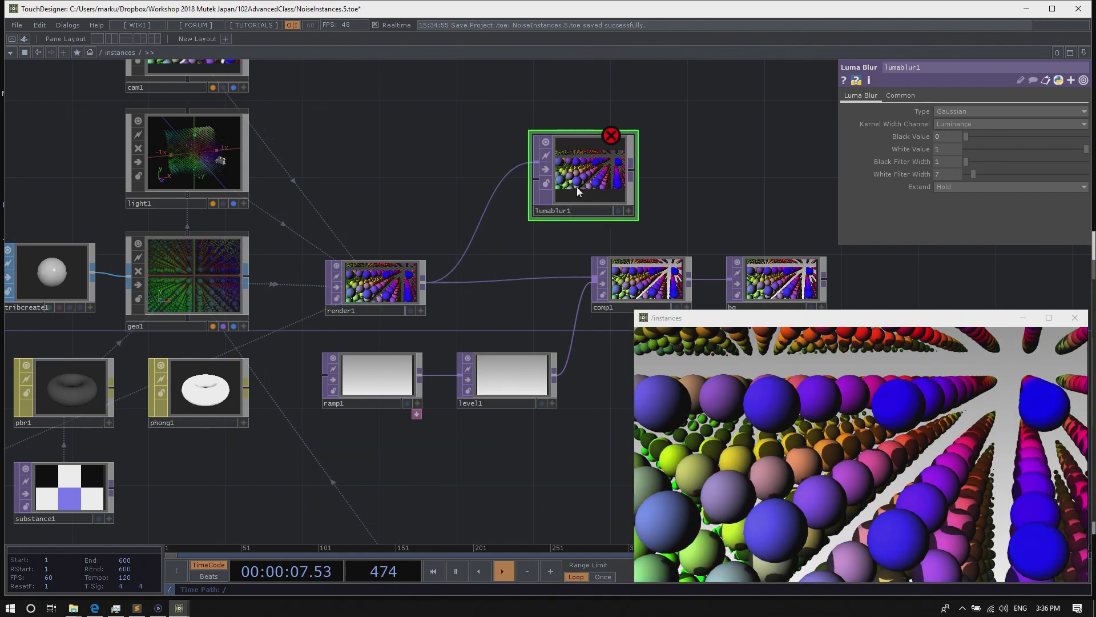
Add a Ramp TOP between render1 and the Luma Blur node and set its type to Vertical
{"action": "key", "text": "Tab"}
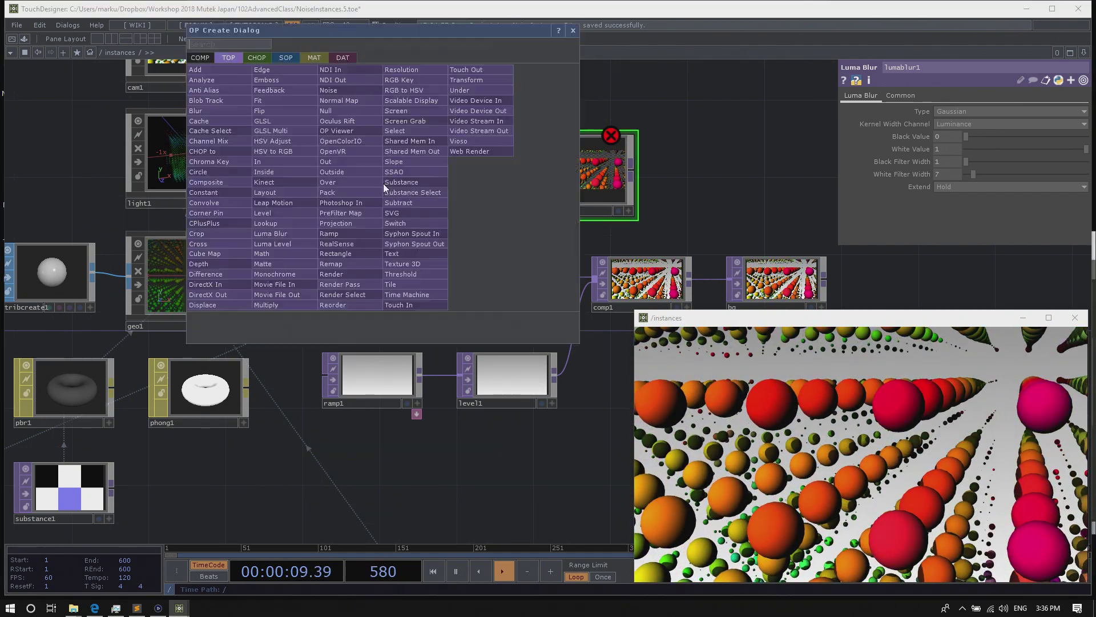
{"action": "left_click", "coordinate": [351, 234]}
{"action": "left_click", "coordinate": [405, 208]}
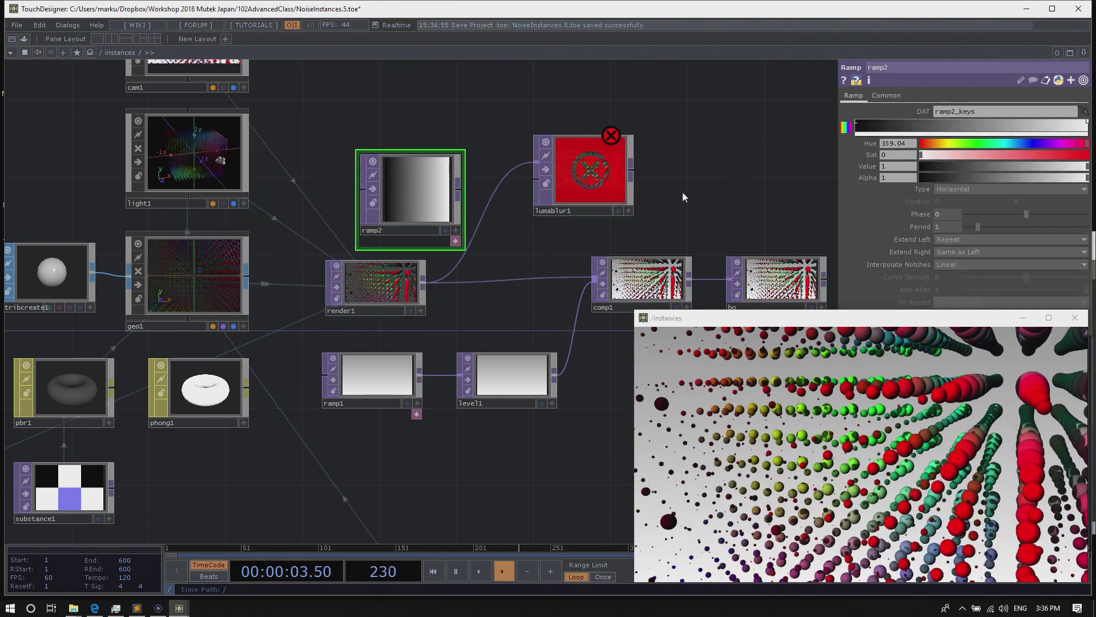
{"action": "left_click", "coordinate": [964, 189]}
{"action": "left_click", "coordinate": [958, 201]}
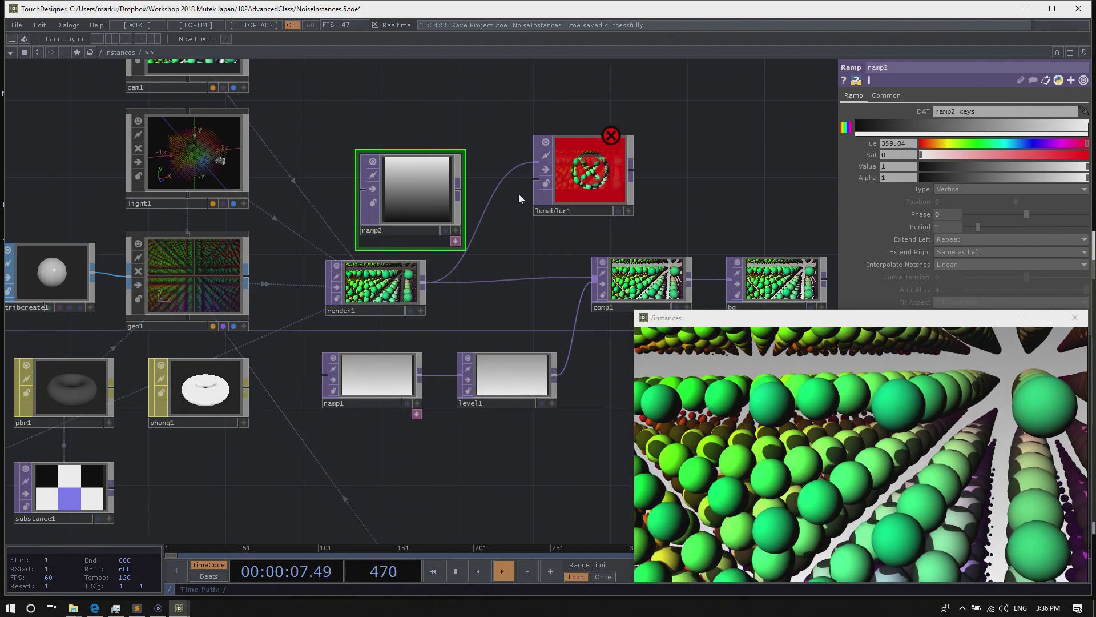
Line up ramp2 with lumablur1 and move the /instances preview window lower to uncover the comp1 and bg nodes
{"action": "left_click", "coordinate": [591, 182]}
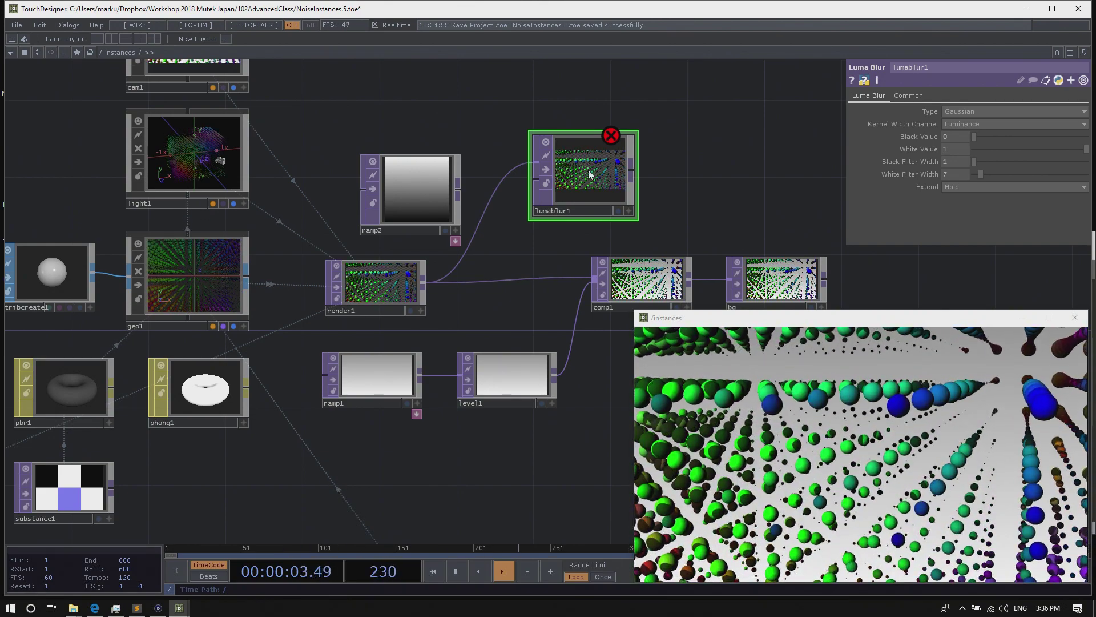
{"action": "left_click_drag", "start_coordinate": [430, 190], "coordinate": [409, 170]}
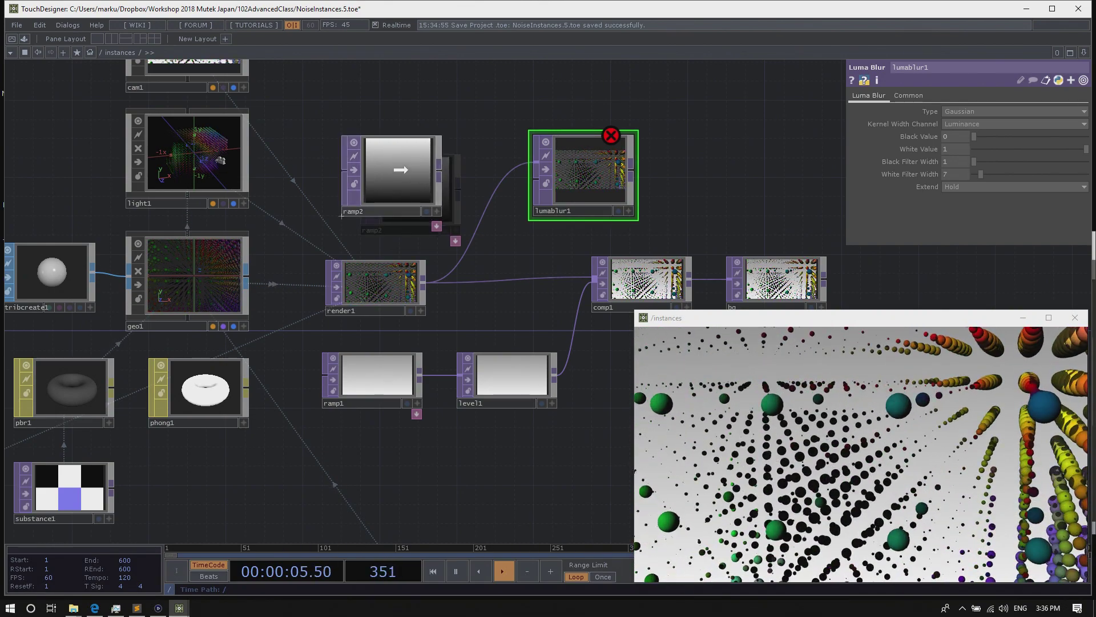
{"action": "middle_click_drag", "start_coordinate": [528, 230], "coordinate": [578, 262]}
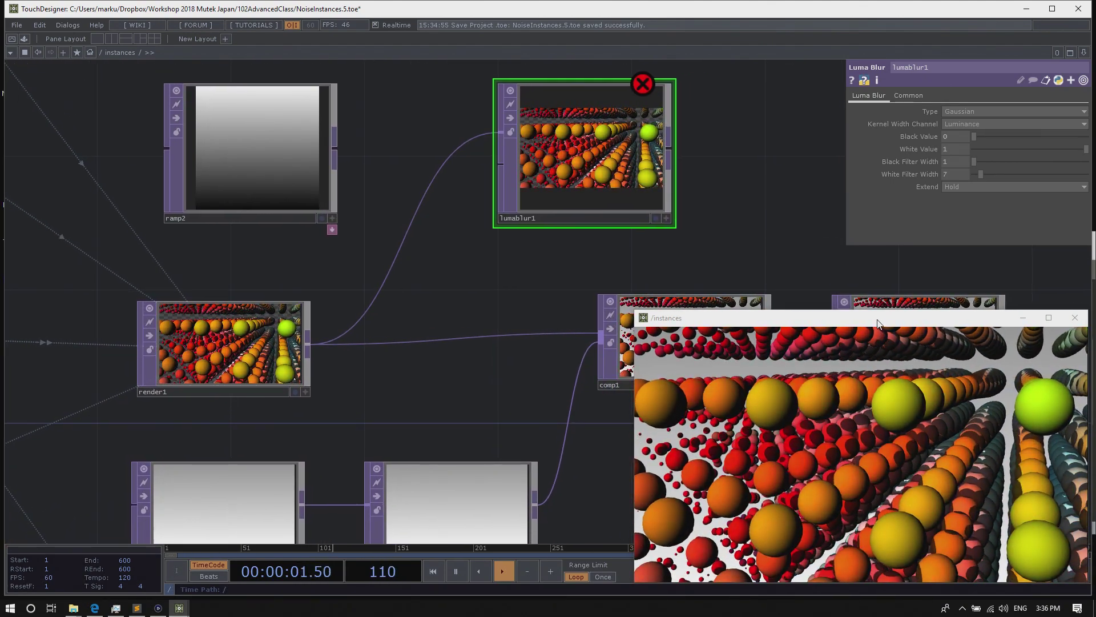
{"action": "left_click_drag", "start_coordinate": [844, 318], "coordinate": [819, 286]}
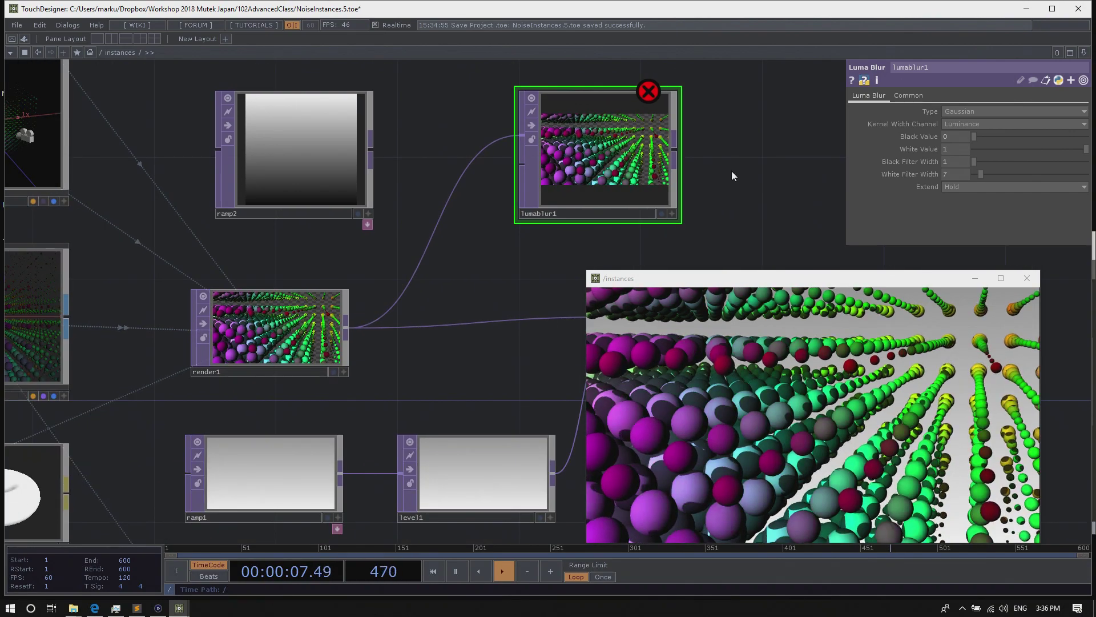
{"action": "scroll", "coordinate": [733, 175], "scroll_direction": "up", "scroll_amount": 2}
{"action": "left_click_drag", "start_coordinate": [767, 280], "coordinate": [767, 402]}
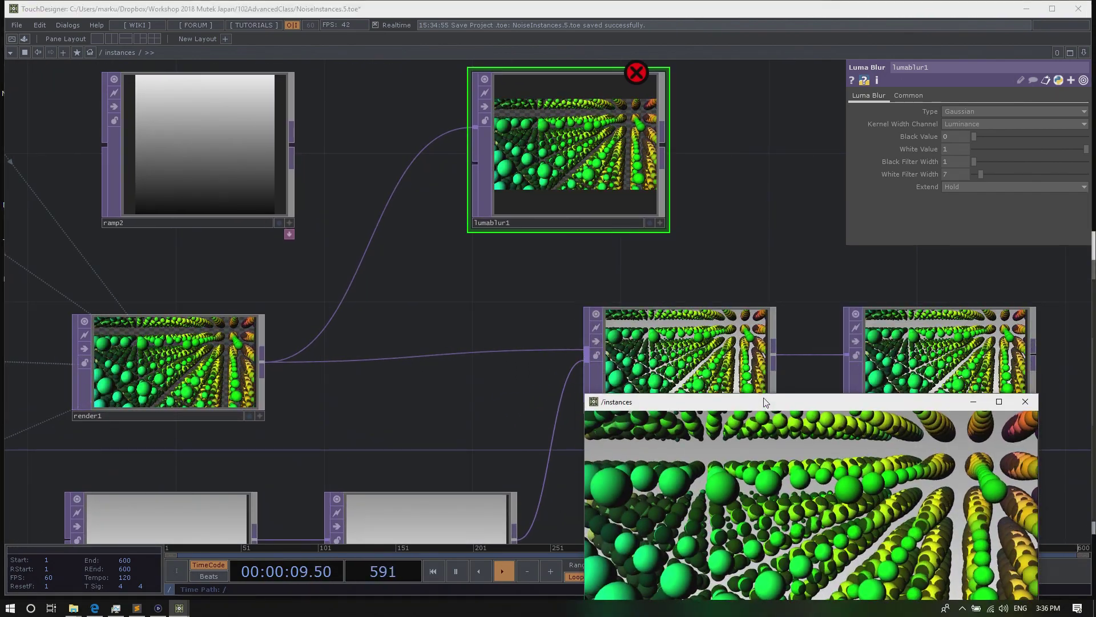
Connect lumablur1's output directly to the bg node and move the /instances preview window to expose the connections
{"action": "left_click_drag", "start_coordinate": [660, 146], "coordinate": [845, 357]}
{"action": "left_click_drag", "start_coordinate": [836, 405], "coordinate": [848, 283]}
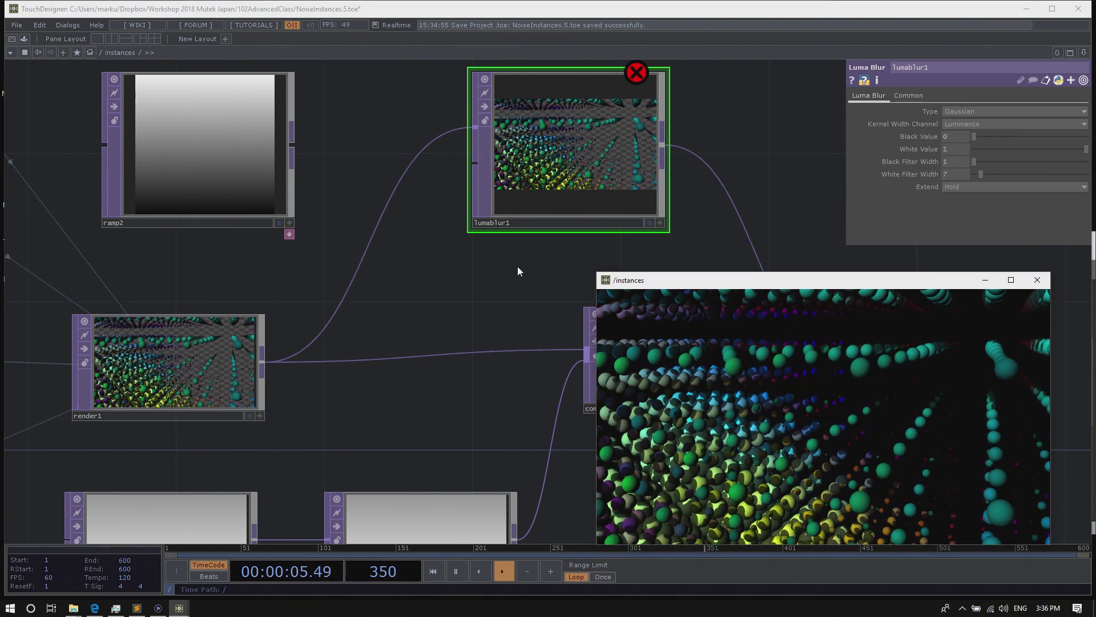
{"action": "left_click_drag", "start_coordinate": [723, 285], "coordinate": [644, 410]}
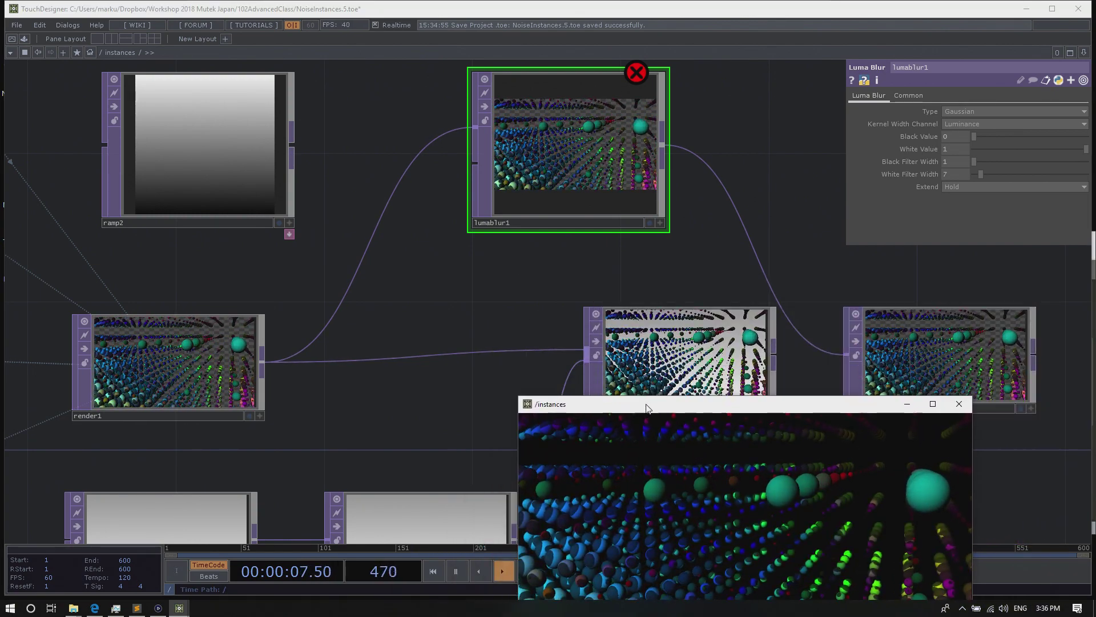
Route lumablur1's output into comp1's first input in place of render1, reconnect comp1 to bg, and raise the /instances preview window
{"action": "left_click", "coordinate": [659, 147]}
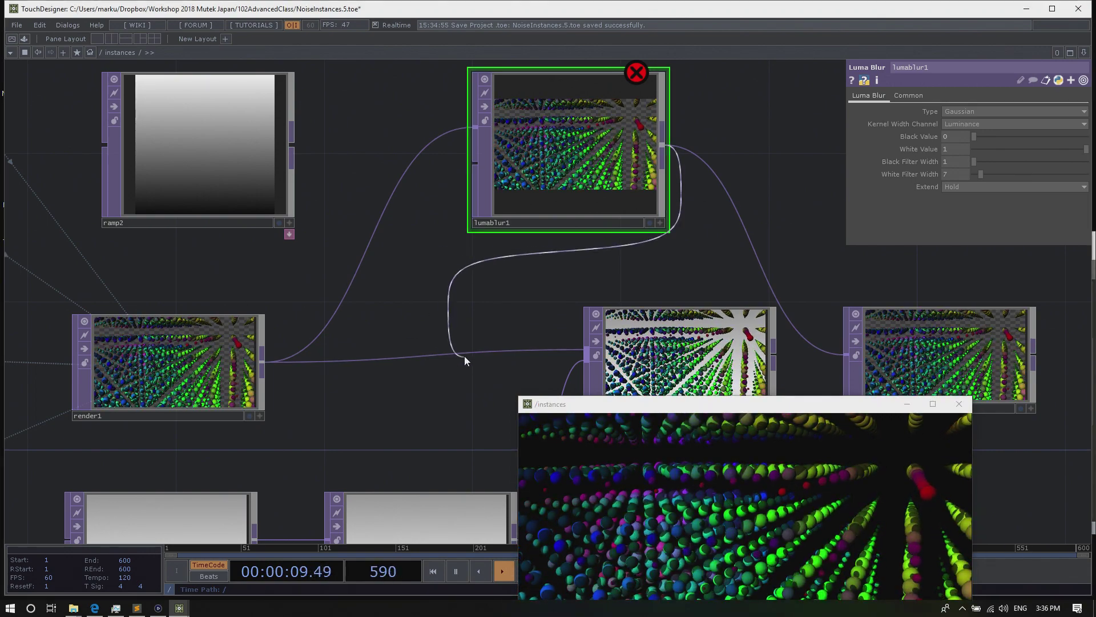
{"action": "left_click", "coordinate": [586, 353]}
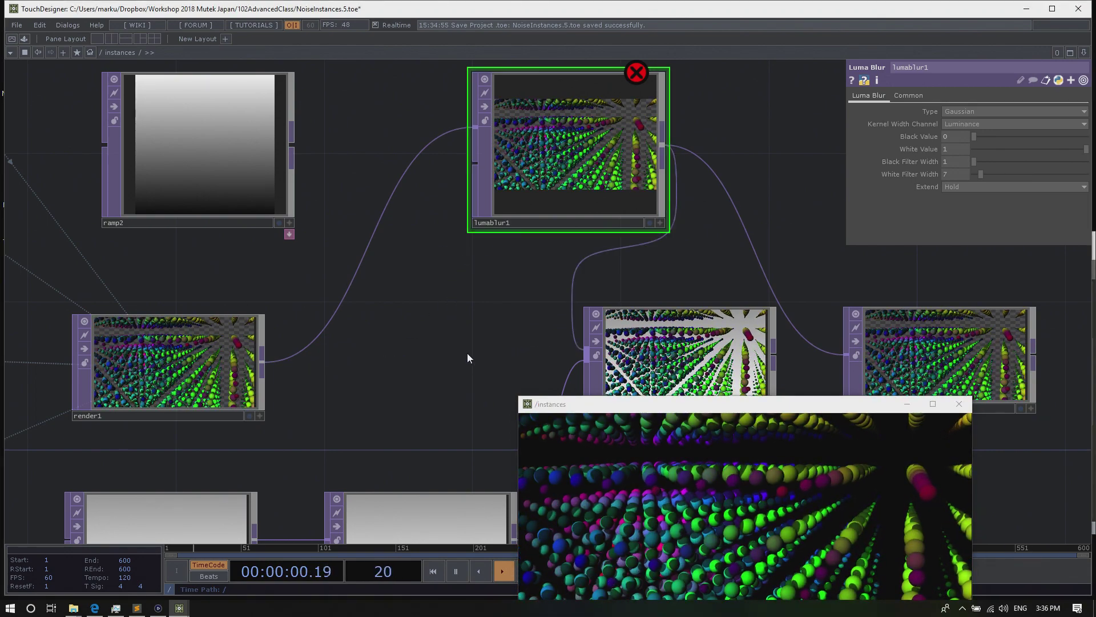
{"action": "left_click", "coordinate": [774, 346]}
{"action": "left_click", "coordinate": [845, 354]}
{"action": "left_click_drag", "start_coordinate": [833, 399], "coordinate": [917, 265]}
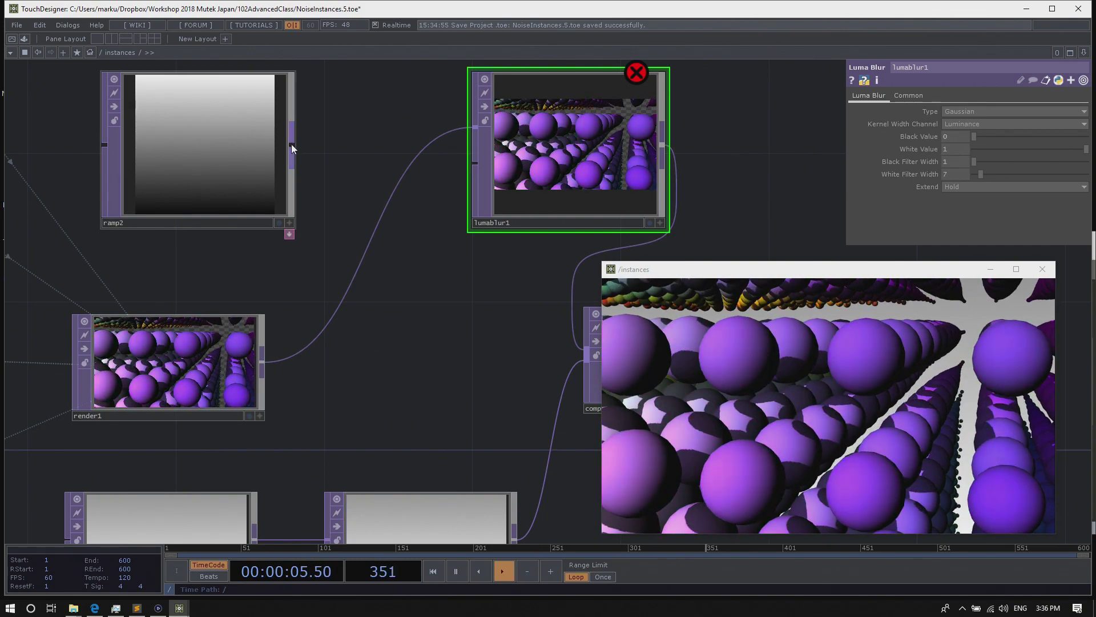
Connect ramp2 to lumablur1's second input and set lumablur1's White Filter Width to 50
{"action": "left_click_drag", "start_coordinate": [291, 144], "coordinate": [460, 170]}
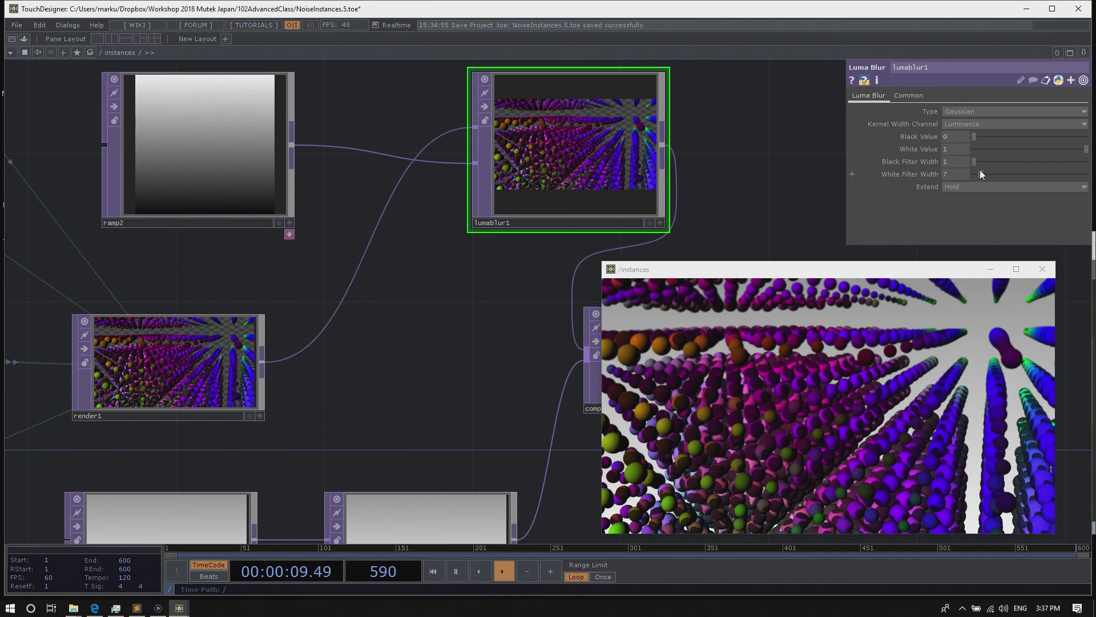
{"action": "left_click_drag", "start_coordinate": [981, 174], "coordinate": [1033, 176]}
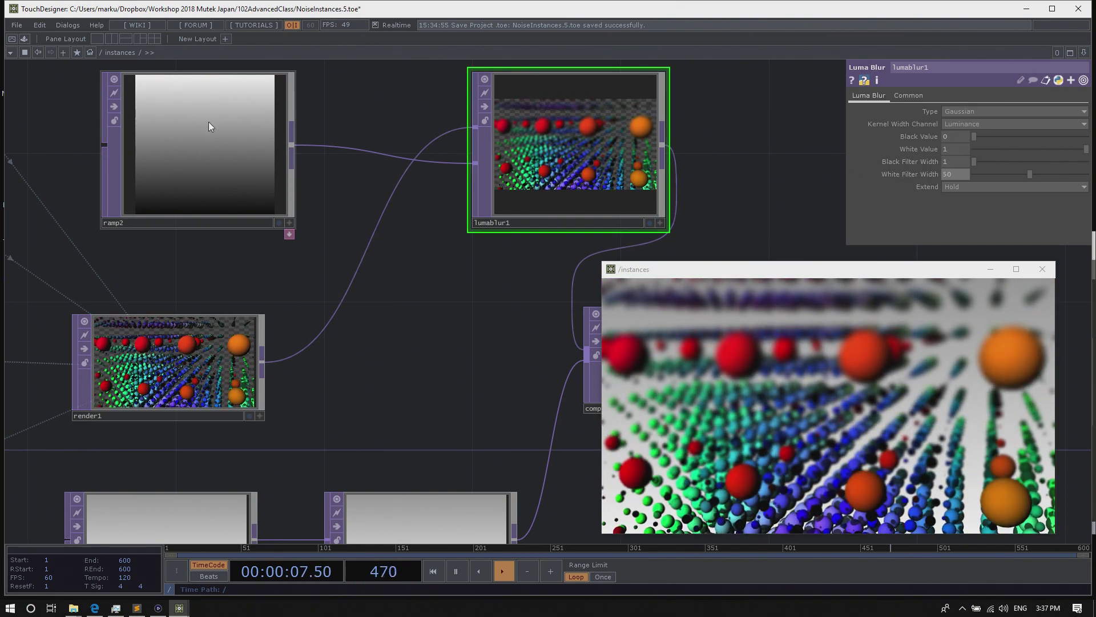
Add a dark and a light key to ramp2 on either side of its middle for a sharp transition, and save the project
{"action": "left_click", "coordinate": [207, 121]}
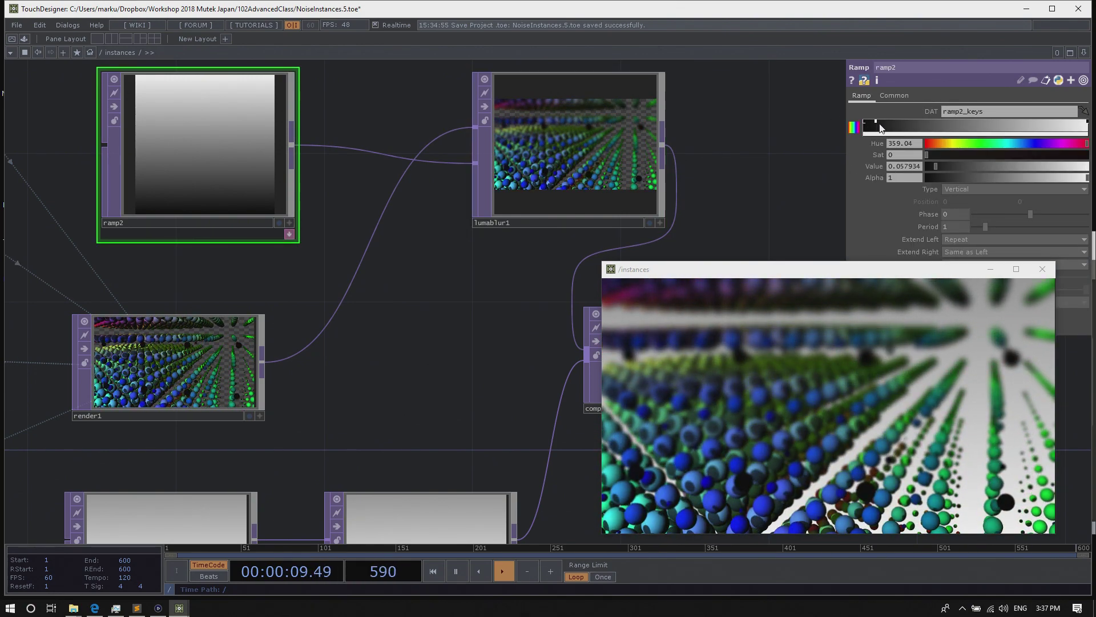
{"action": "left_click", "coordinate": [940, 123]}
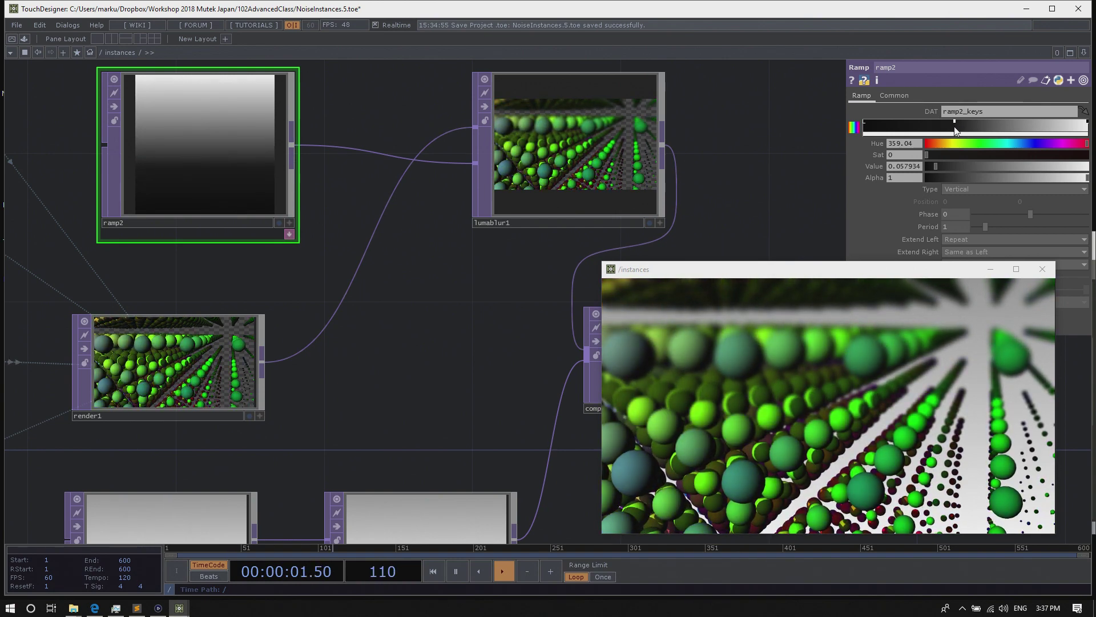
{"action": "left_click_drag", "start_coordinate": [940, 123], "coordinate": [961, 123]}
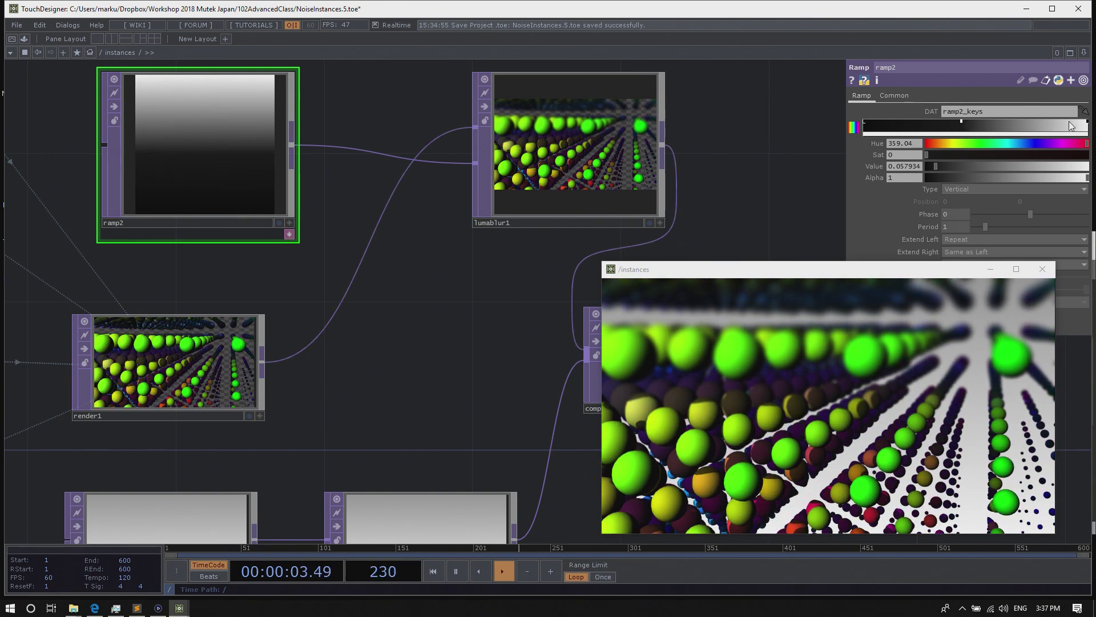
{"action": "left_click_drag", "start_coordinate": [1068, 123], "coordinate": [991, 125]}
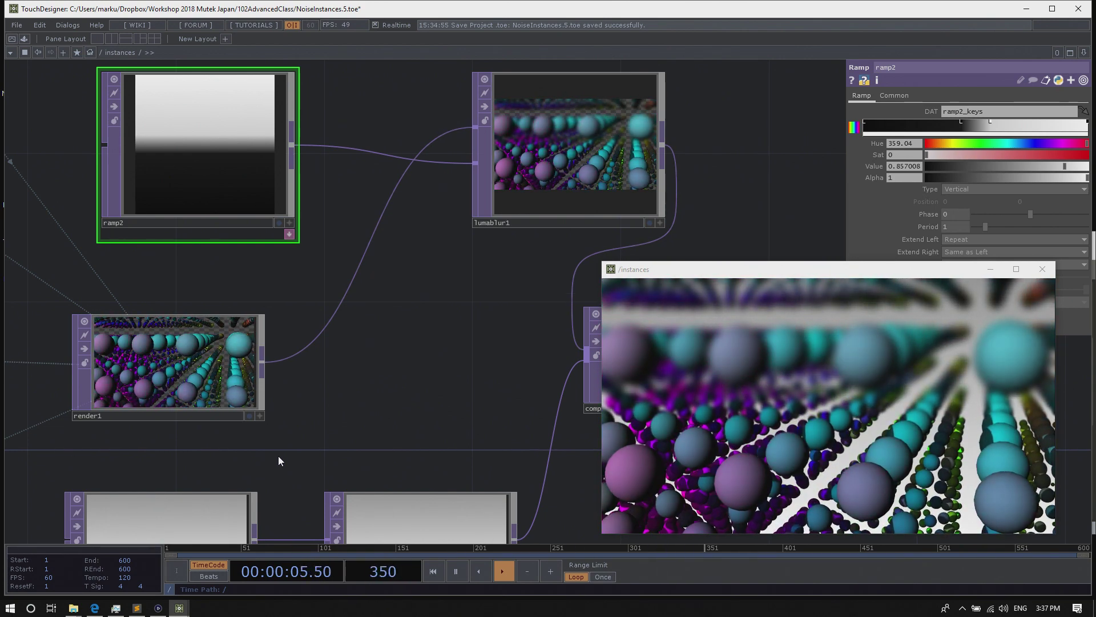
{"action": "key", "text": "ctrl+s"}
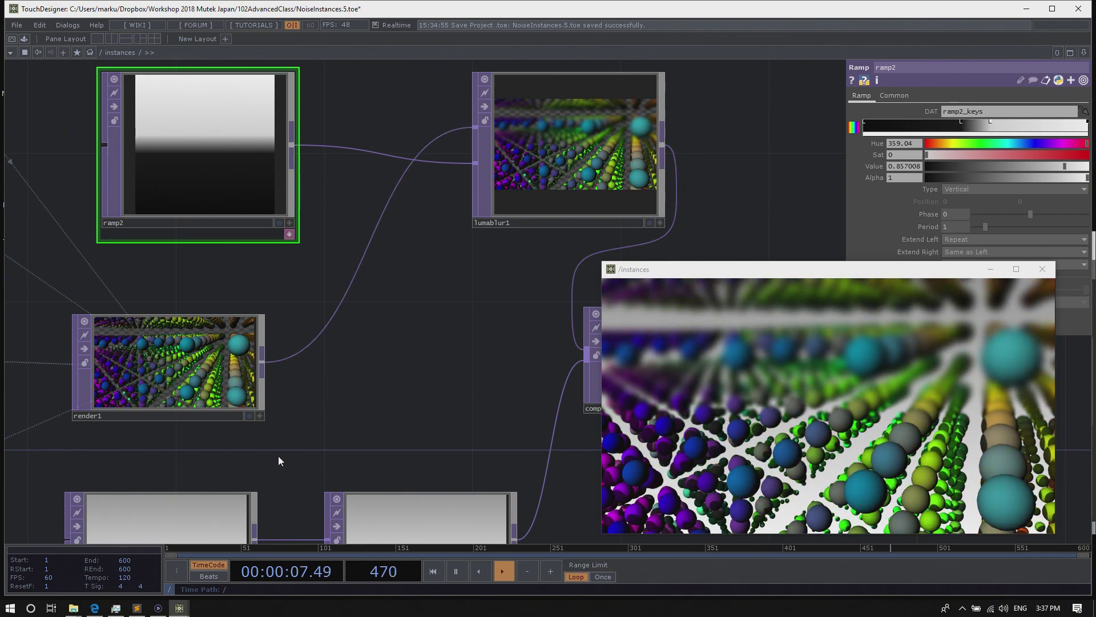
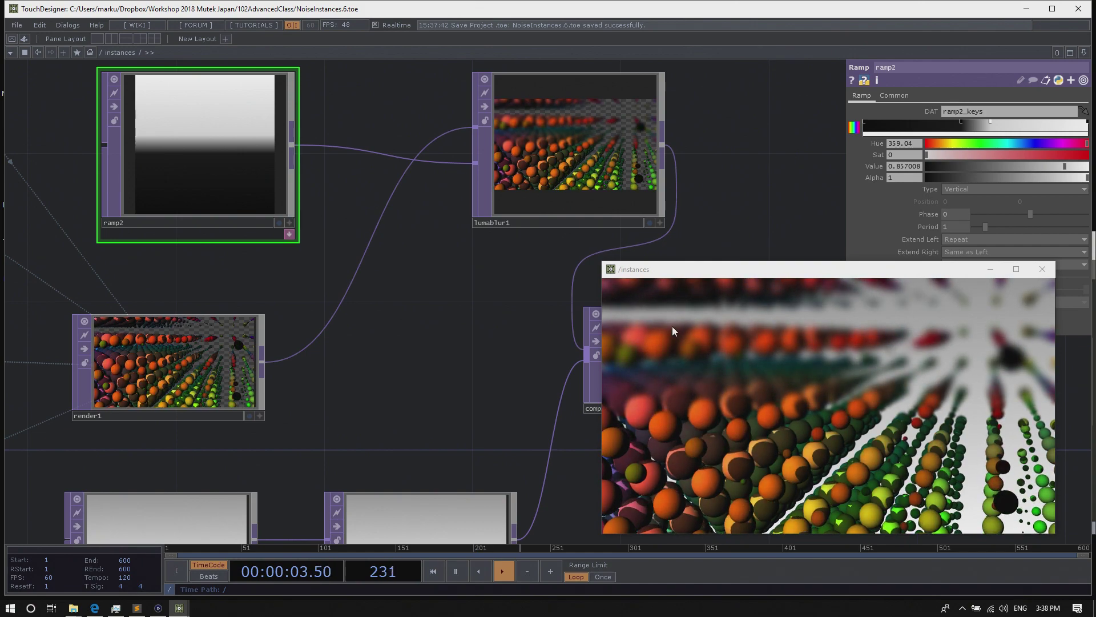
Move render1 and ramp2 upward in the network to make room between render1 and ramp1
{"action": "scroll", "coordinate": [448, 321], "scroll_direction": "down", "scroll_amount": 1}
{"action": "scroll", "coordinate": [482, 281], "scroll_direction": "down", "scroll_amount": 2}
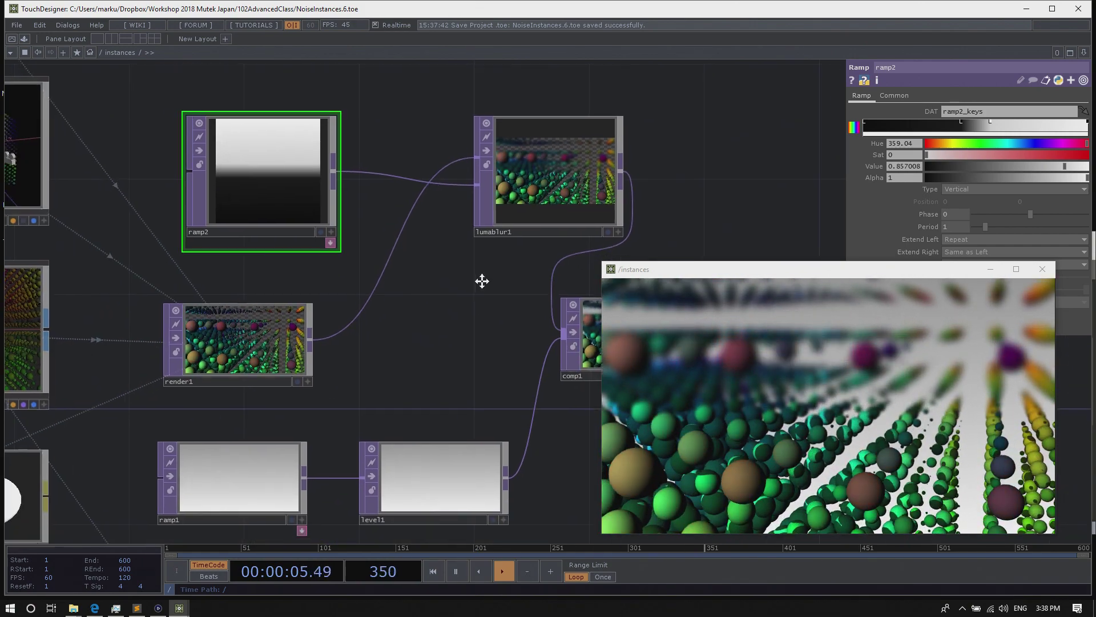
{"action": "left_click_drag", "start_coordinate": [482, 282], "coordinate": [496, 254]}
{"action": "left_click_drag", "start_coordinate": [256, 315], "coordinate": [253, 279]}
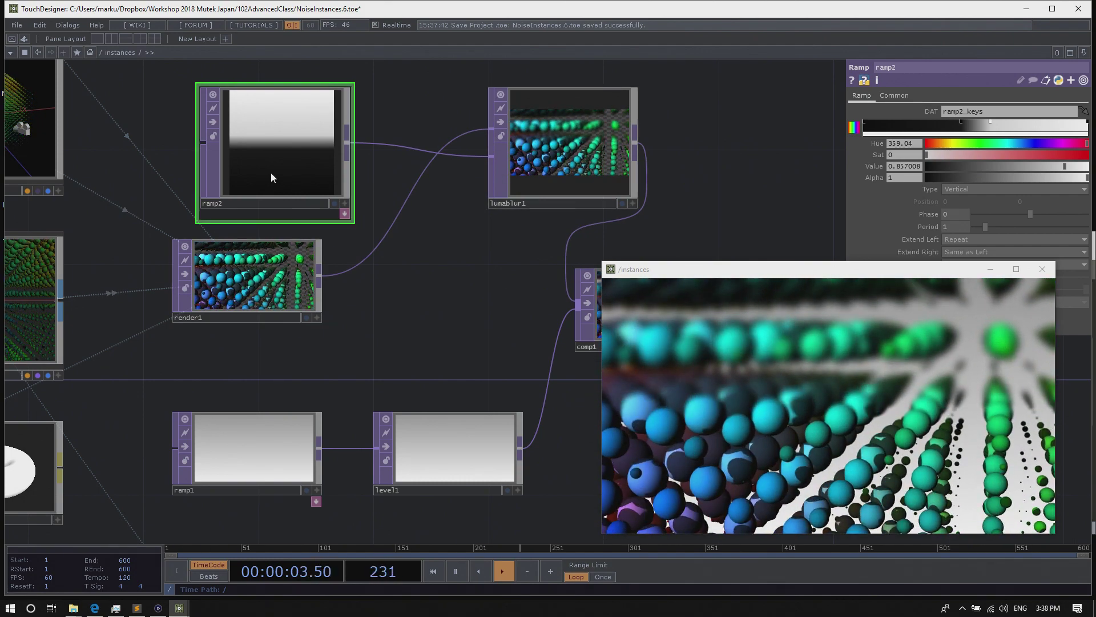
{"action": "left_click_drag", "start_coordinate": [269, 254], "coordinate": [269, 226]}
{"action": "left_click_drag", "start_coordinate": [274, 181], "coordinate": [269, 126]}
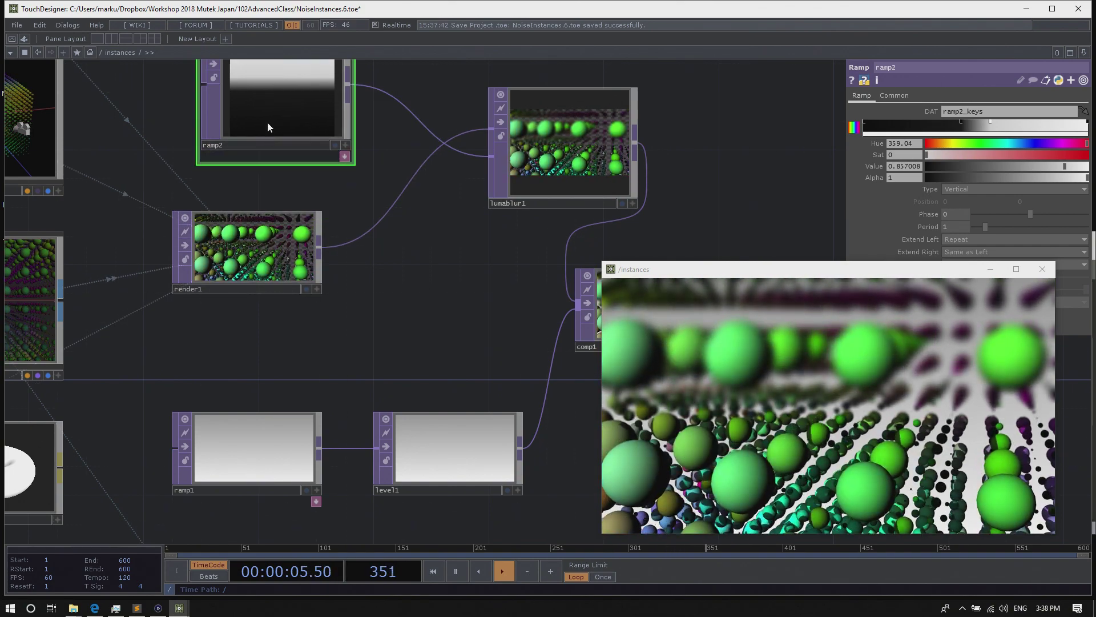
{"action": "left_click_drag", "start_coordinate": [257, 232], "coordinate": [258, 204]}
{"action": "left_click_drag", "start_coordinate": [271, 140], "coordinate": [228, 112]}
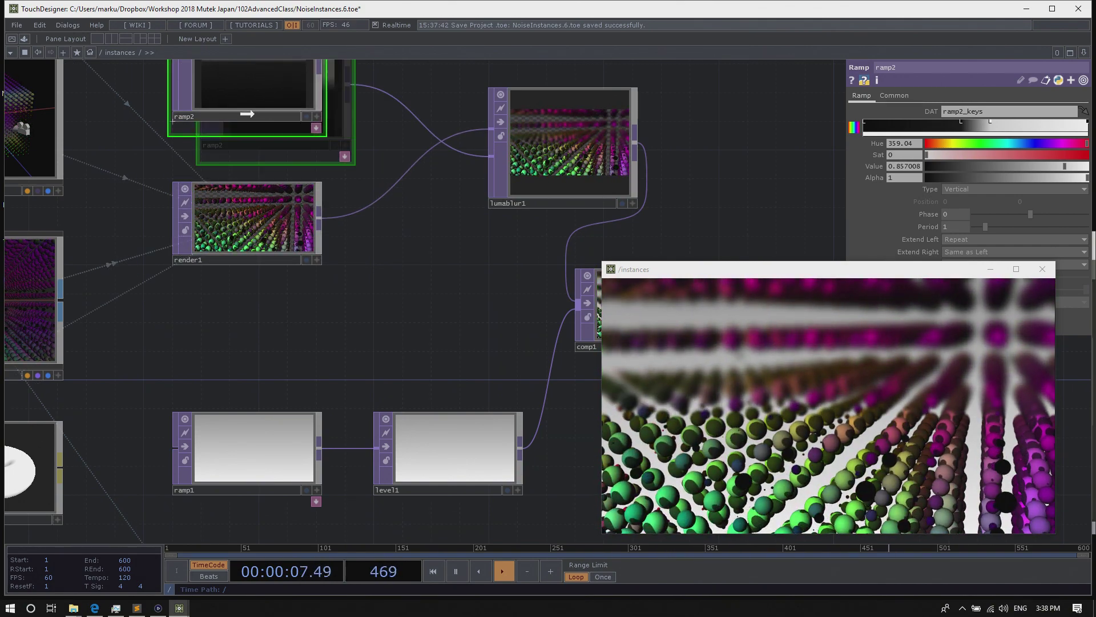
Add a Depth TOP between render1 and ramp1, aligned under render1
{"action": "key", "text": "Tab"}
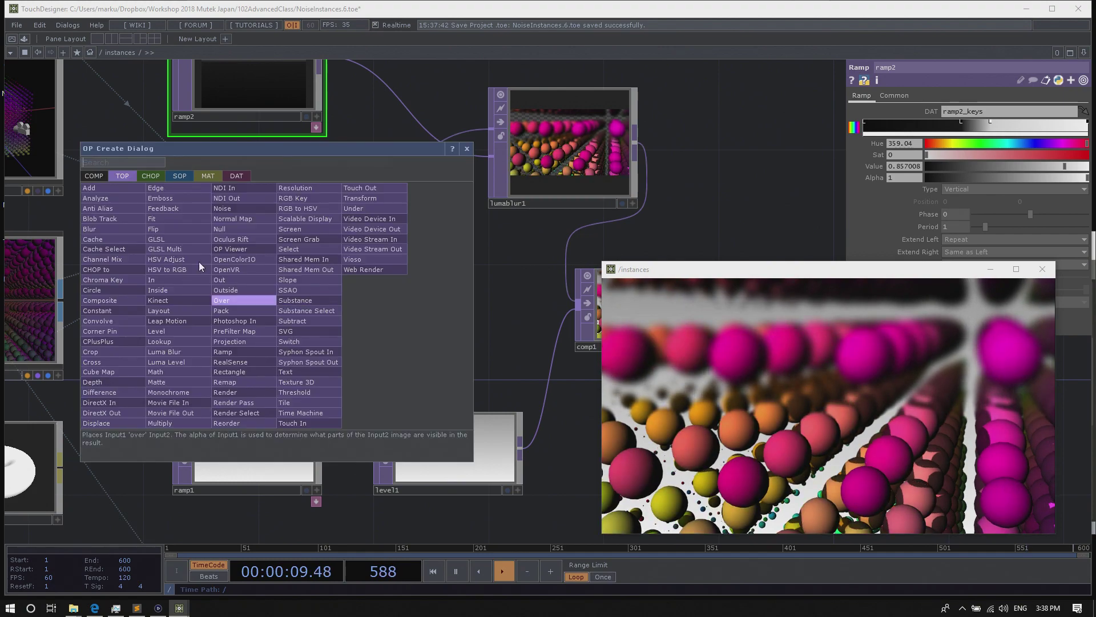
{"action": "type", "text": "depth"}
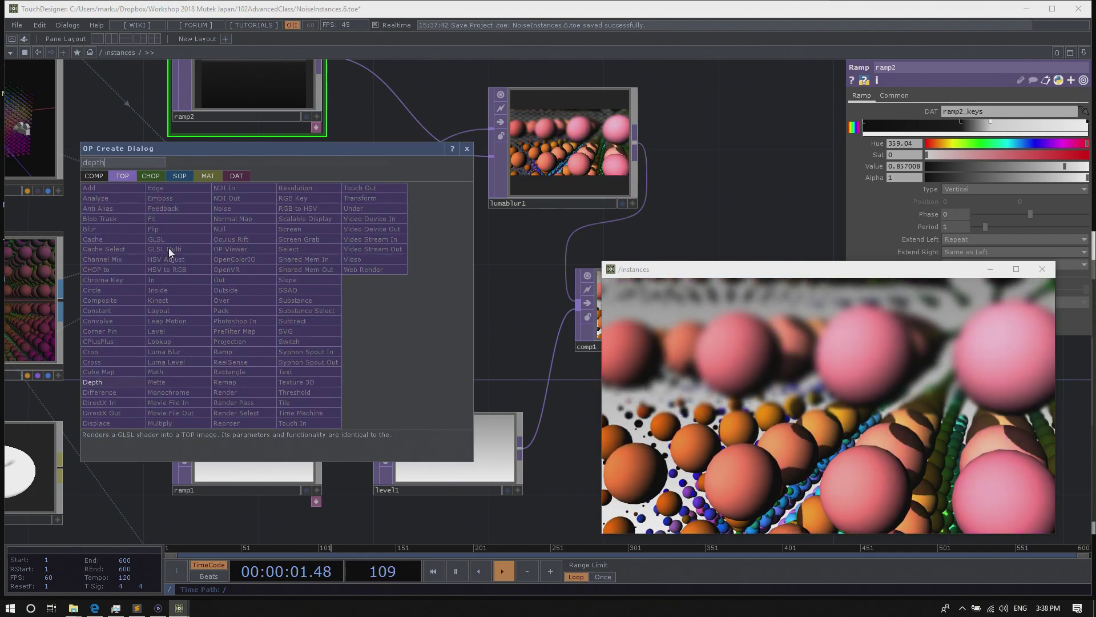
{"action": "left_click", "coordinate": [103, 382]}
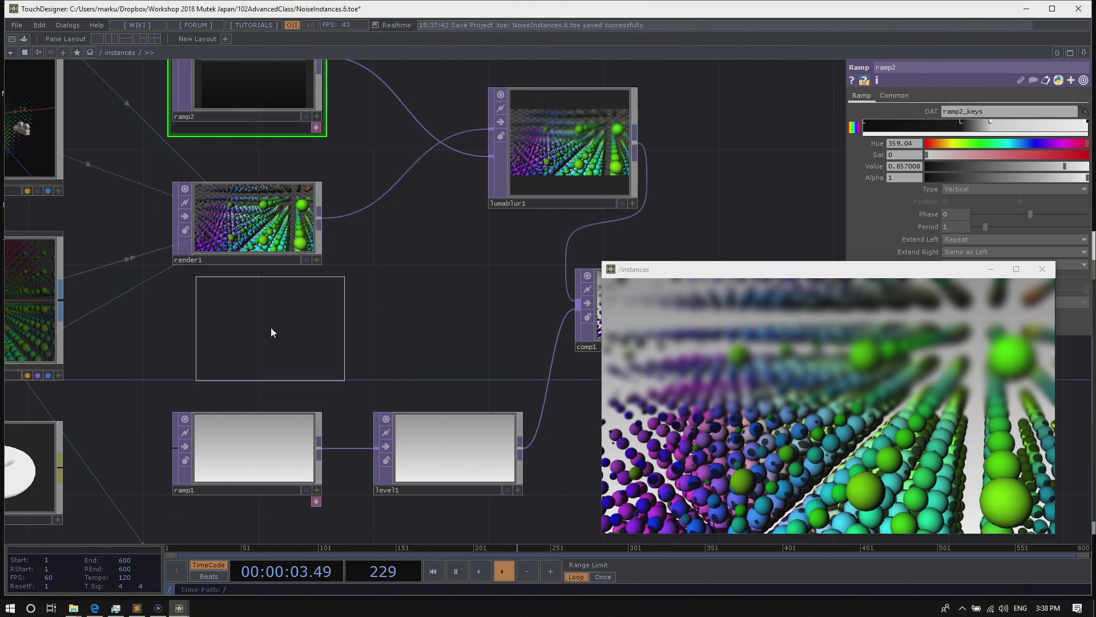
{"action": "left_click", "coordinate": [269, 330]}
{"action": "left_click_drag", "start_coordinate": [237, 343], "coordinate": [209, 373]}
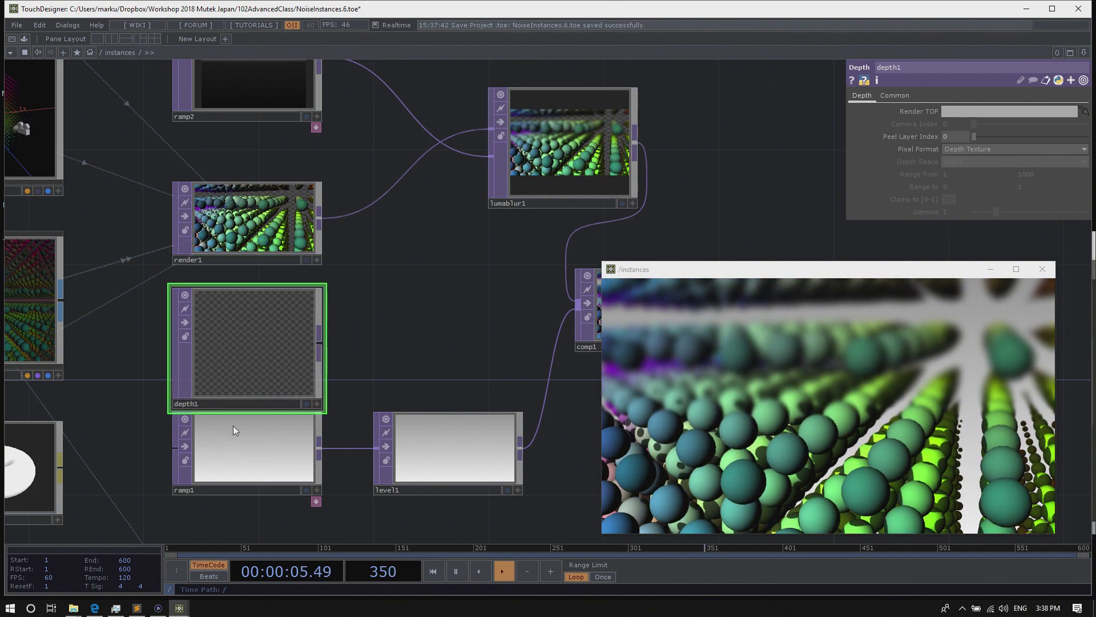
Shift ramp1 and level1 together down away from depth1, and nudge lumablur1 slightly to the left
{"action": "right_click_drag", "start_coordinate": [232, 495], "coordinate": [472, 461]}
{"action": "left_click_drag", "start_coordinate": [472, 461], "coordinate": [462, 489]}
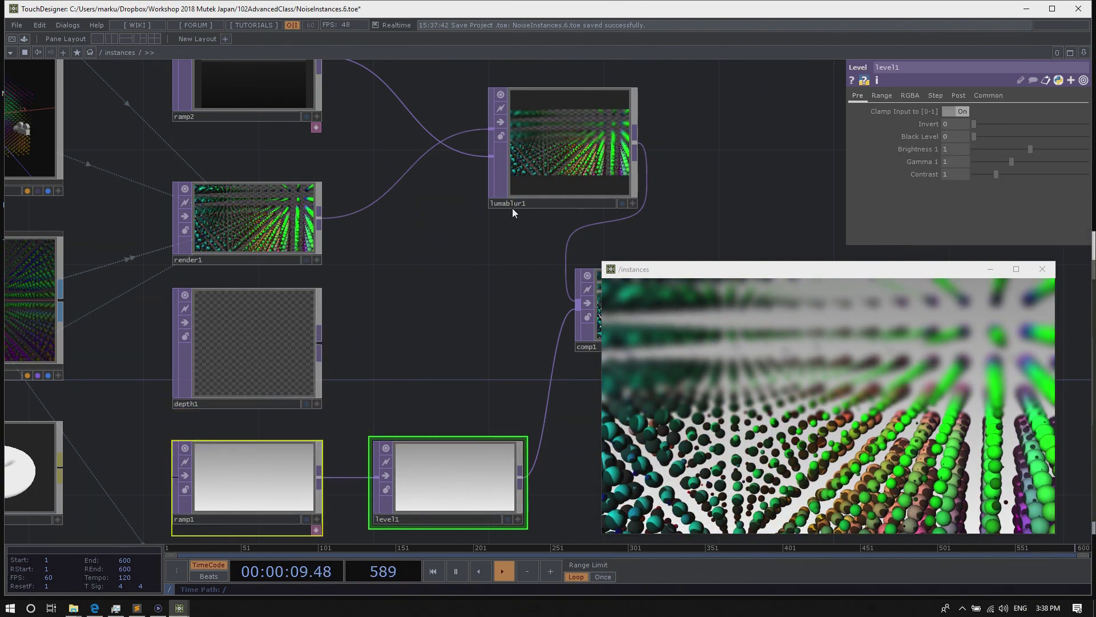
{"action": "left_click_drag", "start_coordinate": [512, 205], "coordinate": [484, 205]}
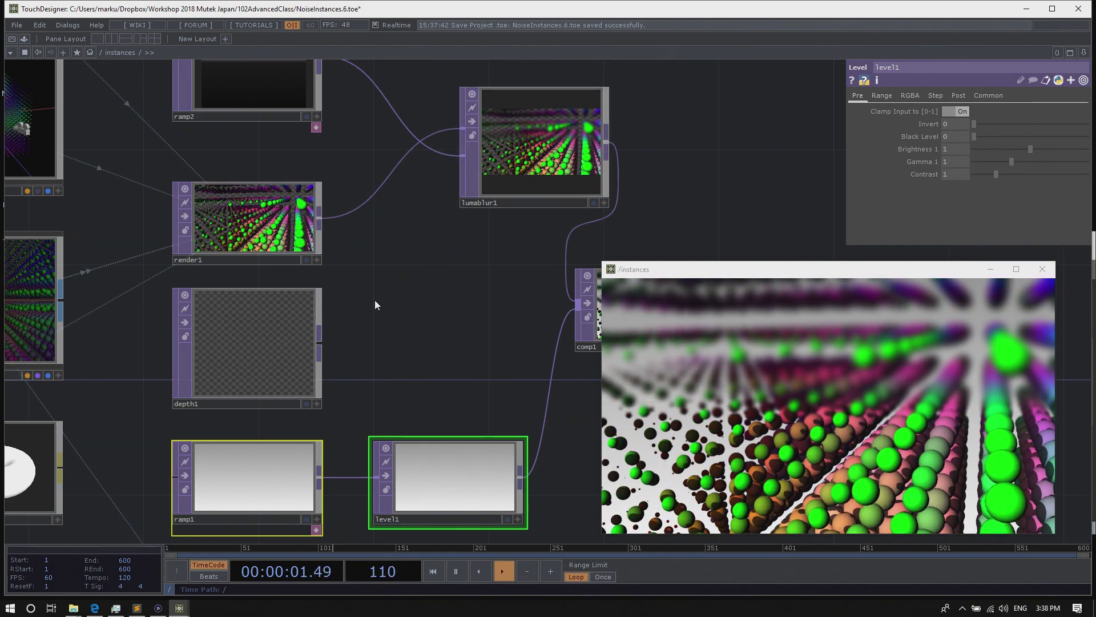
Assign render1 as depth1's Render TOP and inspect the resulting depth image up close
{"action": "left_click", "coordinate": [307, 322]}
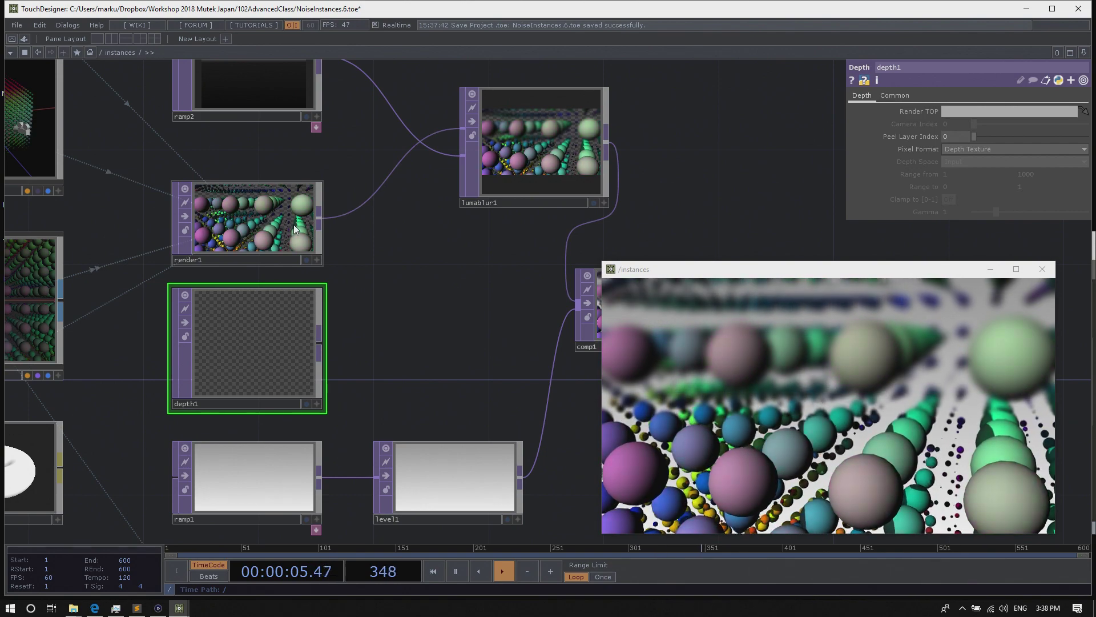
{"action": "left_click_drag", "start_coordinate": [255, 226], "coordinate": [972, 110]}
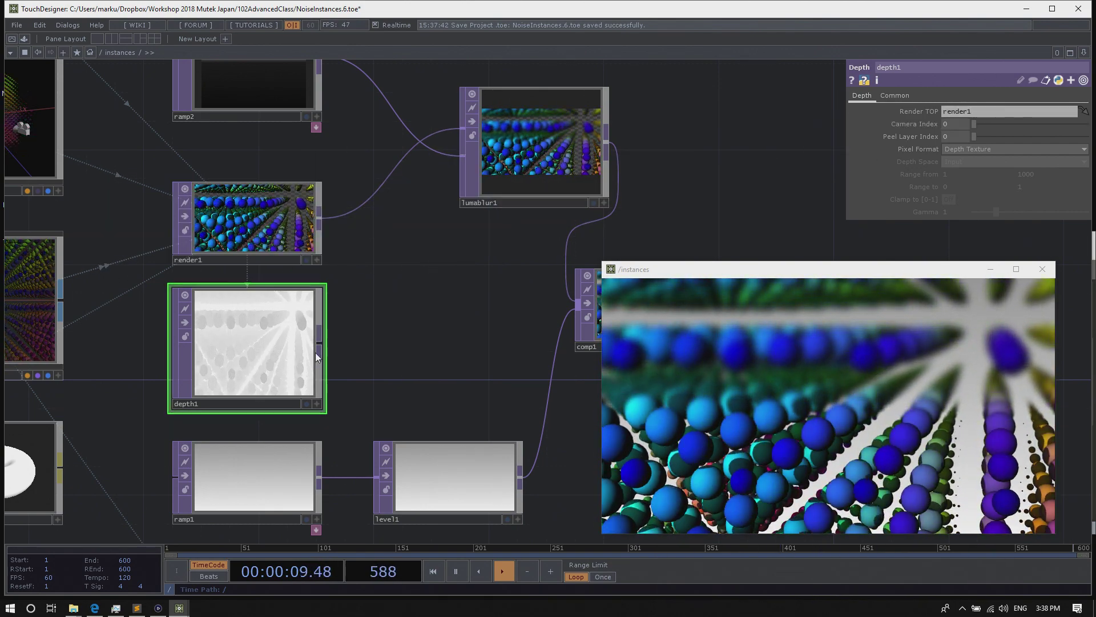
{"action": "scroll", "coordinate": [392, 379], "scroll_direction": "up", "scroll_amount": 3}
{"action": "left_click_drag", "start_coordinate": [417, 323], "coordinate": [484, 303]}
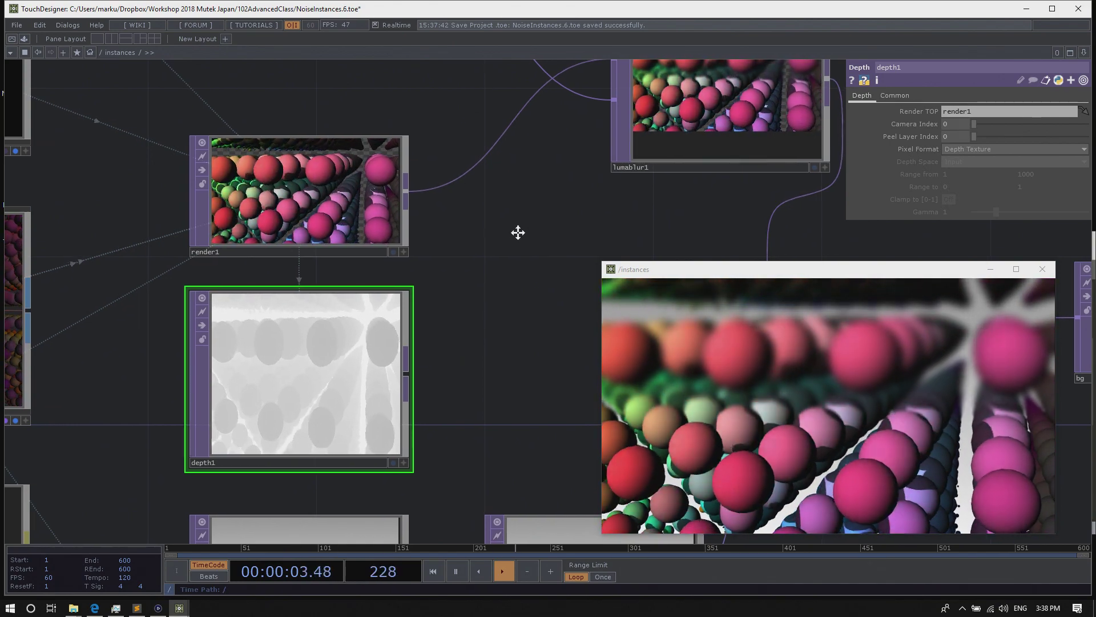
Connect depth1's output to lumablur1's second input, replacing ramp2
{"action": "left_click_drag", "start_coordinate": [523, 236], "coordinate": [482, 242]}
{"action": "scroll", "coordinate": [506, 237], "scroll_direction": "down", "scroll_amount": 2}
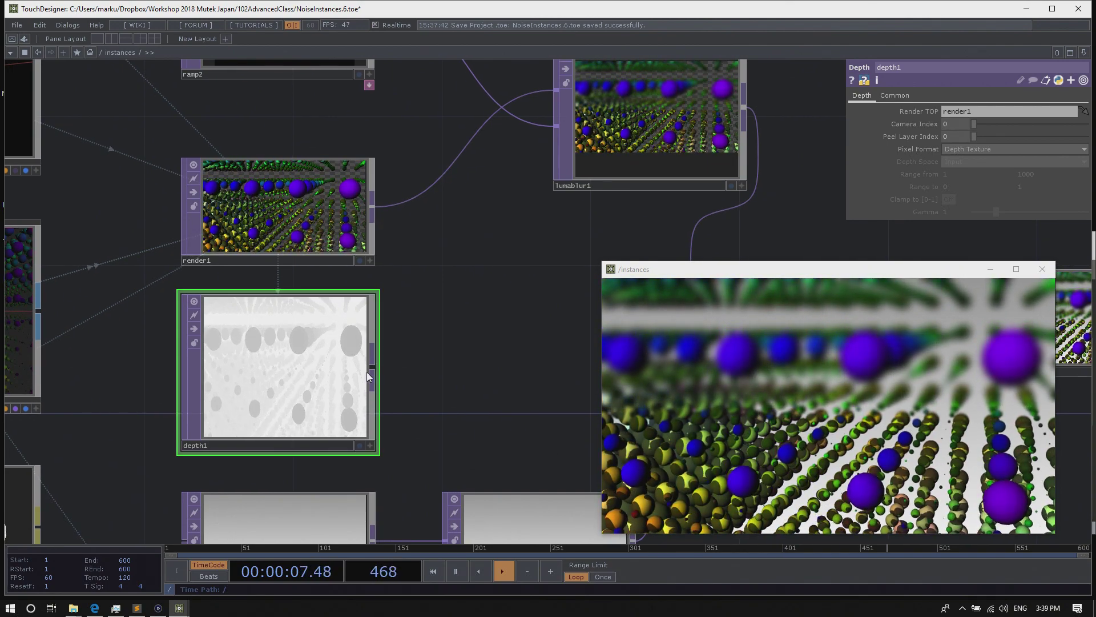
{"action": "left_click", "coordinate": [371, 370]}
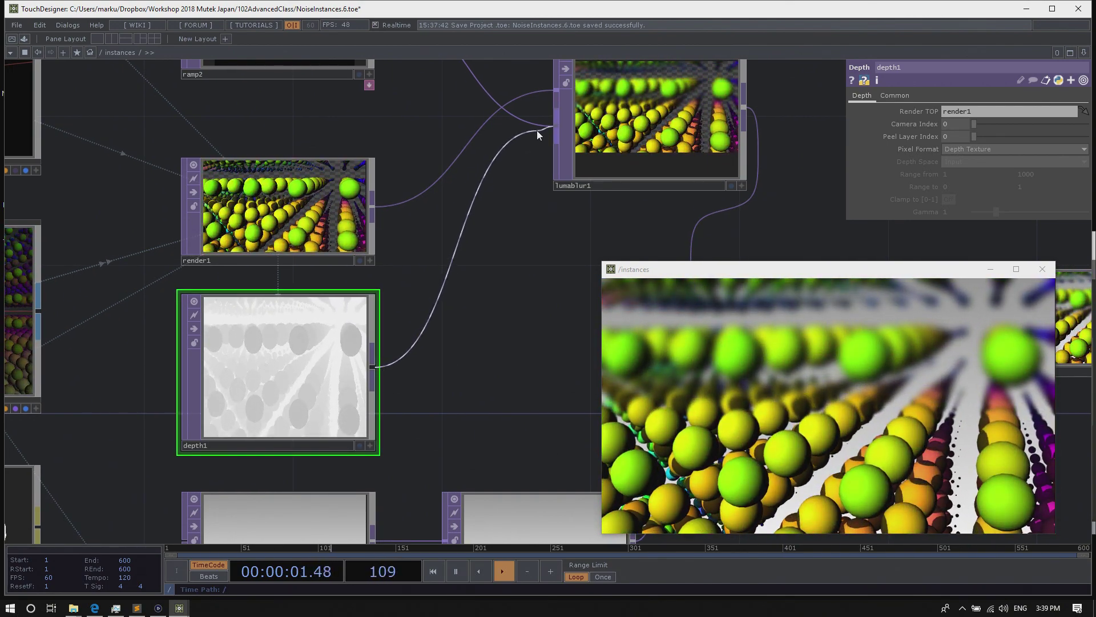
{"action": "left_click", "coordinate": [555, 127]}
Place lumablur1 between render1 and comp1, and move the /instances preview window lower, clear of the comp1 and bg nodes
{"action": "scroll", "coordinate": [548, 286], "scroll_direction": "down", "scroll_amount": 1}
{"action": "scroll", "coordinate": [517, 295], "scroll_direction": "down", "scroll_amount": 2}
{"action": "left_click_drag", "start_coordinate": [423, 279], "coordinate": [278, 219]}
{"action": "left_click_drag", "start_coordinate": [497, 82], "coordinate": [403, 186]}
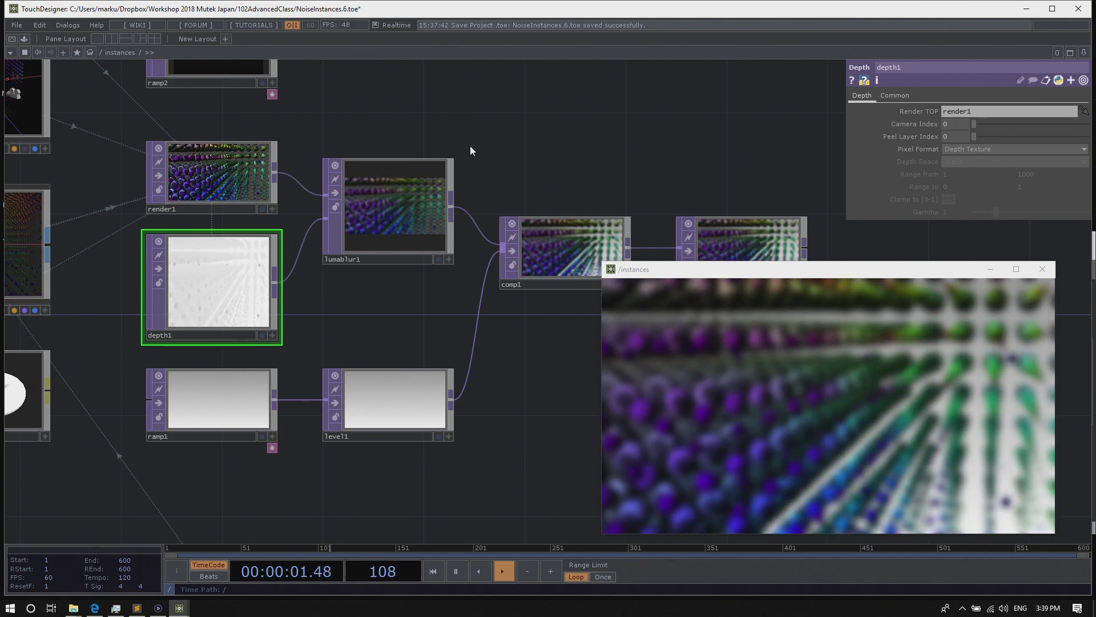
{"action": "scroll", "coordinate": [511, 160], "scroll_direction": "down", "scroll_amount": 2}
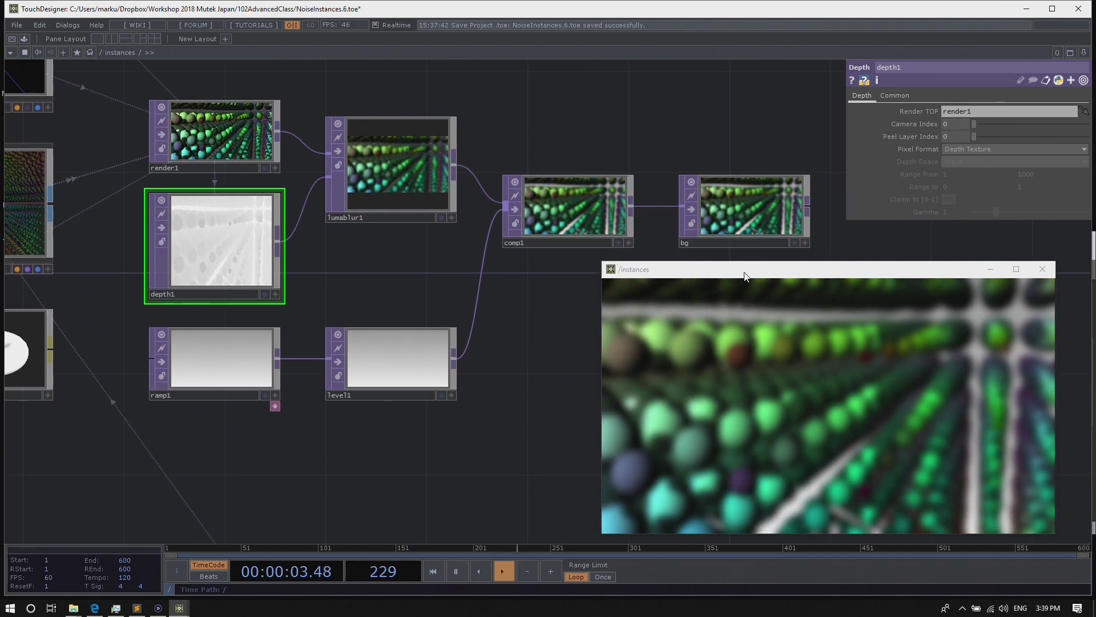
{"action": "left_click_drag", "start_coordinate": [743, 277], "coordinate": [764, 303]}
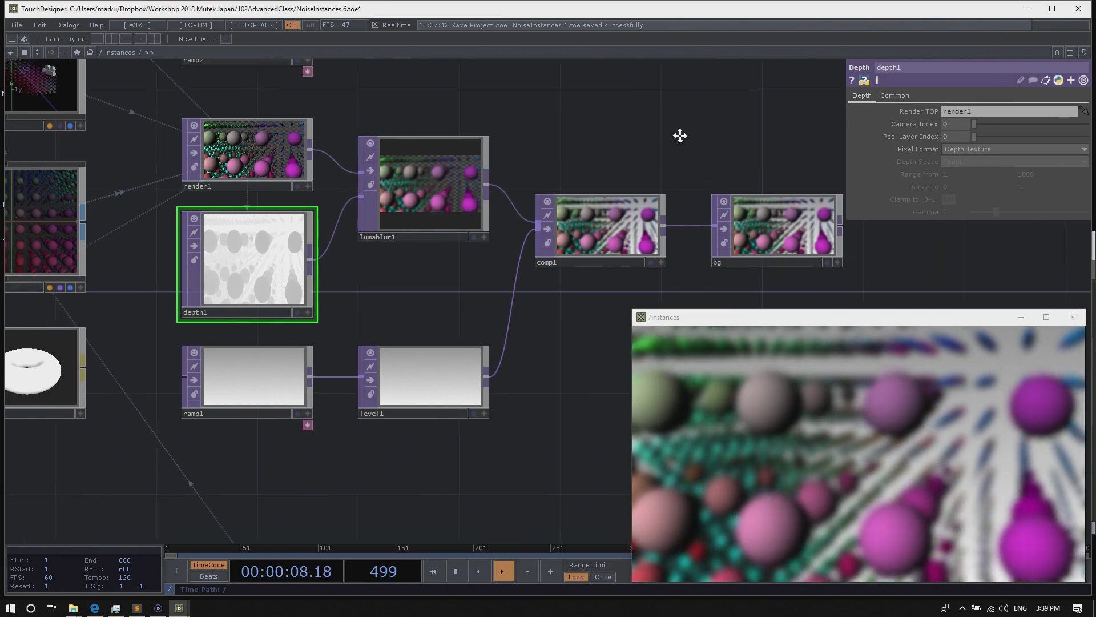
Reduce lumablur1's White Filter Width to 20
{"action": "scroll", "coordinate": [680, 135], "scroll_direction": "up", "scroll_amount": 3}
{"action": "left_click_drag", "start_coordinate": [705, 141], "coordinate": [737, 125]}
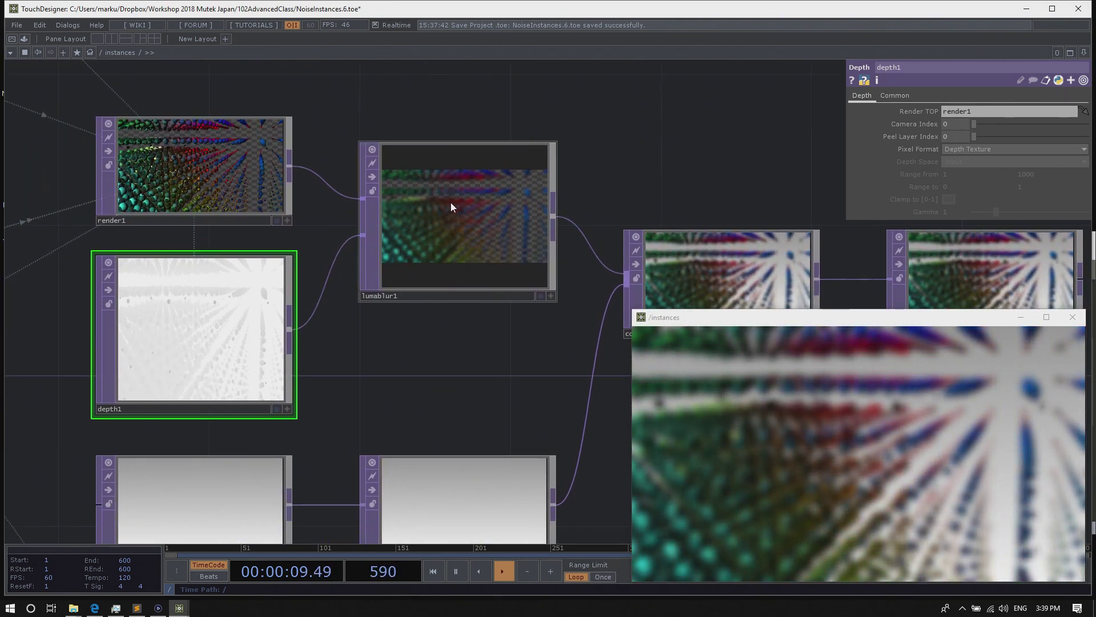
{"action": "left_click", "coordinate": [475, 223]}
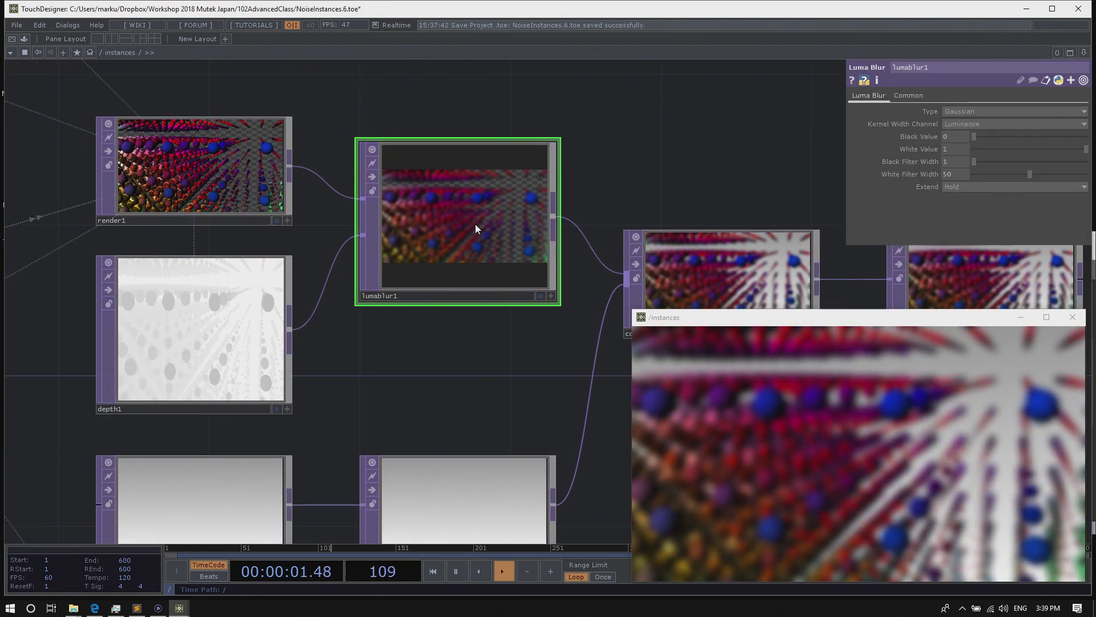
{"action": "left_click_drag", "start_coordinate": [1029, 174], "coordinate": [1007, 177]}
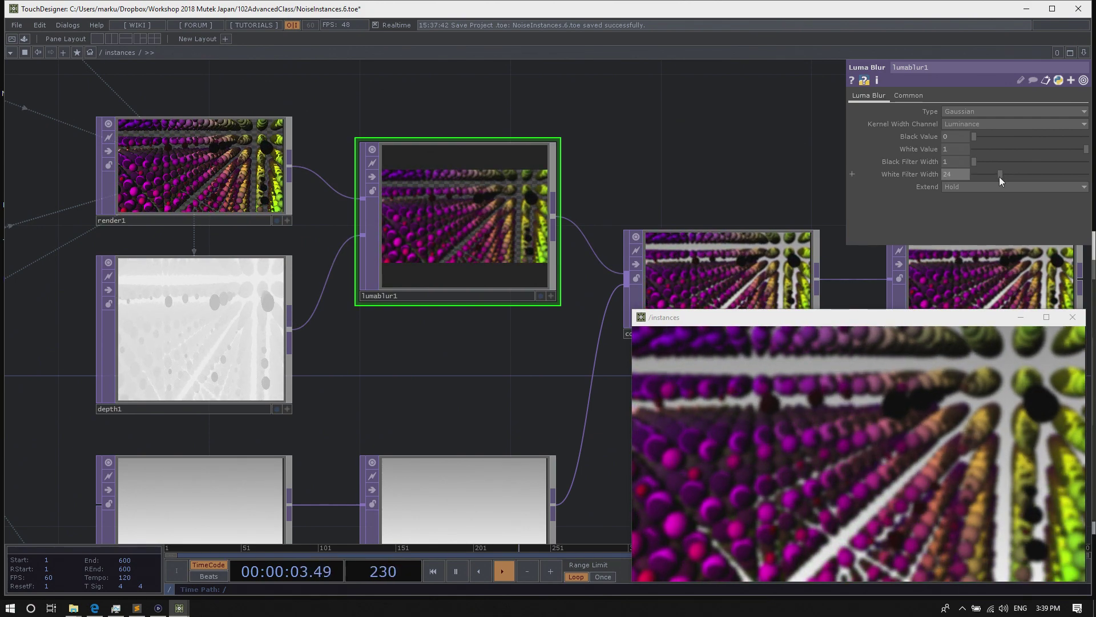
{"action": "left_click_drag", "start_coordinate": [997, 180], "coordinate": [995, 179]}
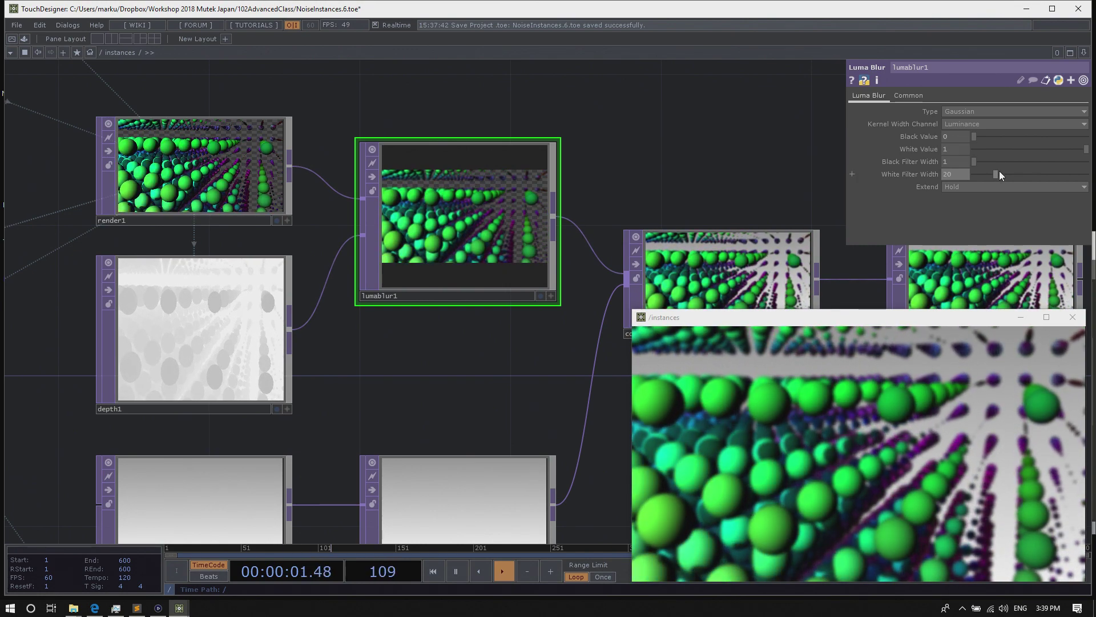
Raise lumablur1's White Filter Width to 23 and bring up the operator information and parameters of depth1
{"action": "left_click_drag", "start_coordinate": [995, 175], "coordinate": [1000, 176]}
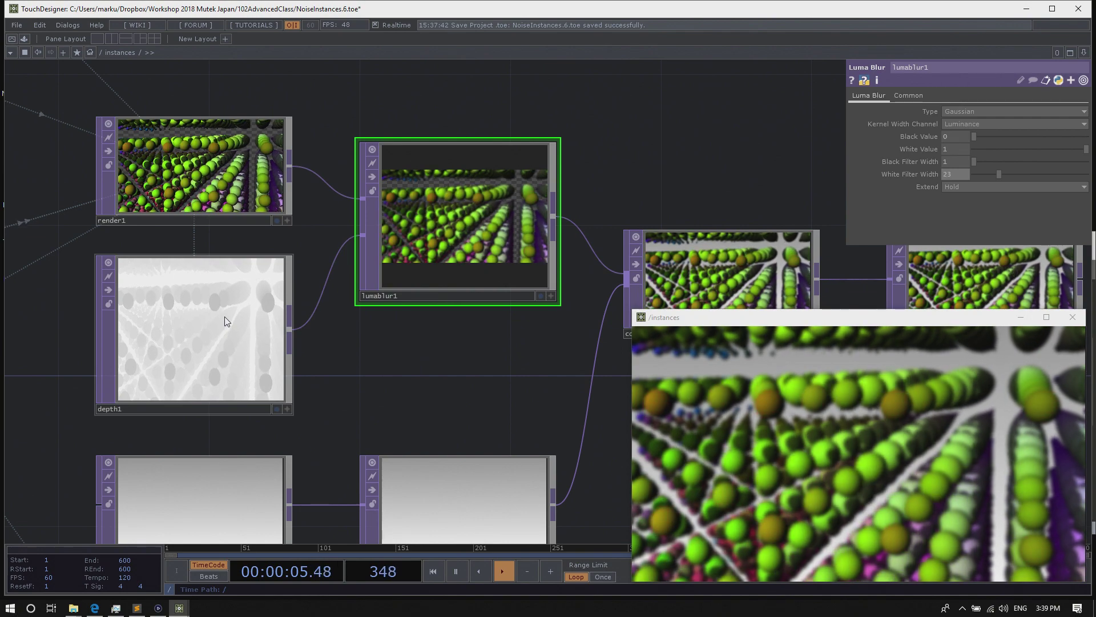
{"action": "middle_click", "coordinate": [193, 318]}
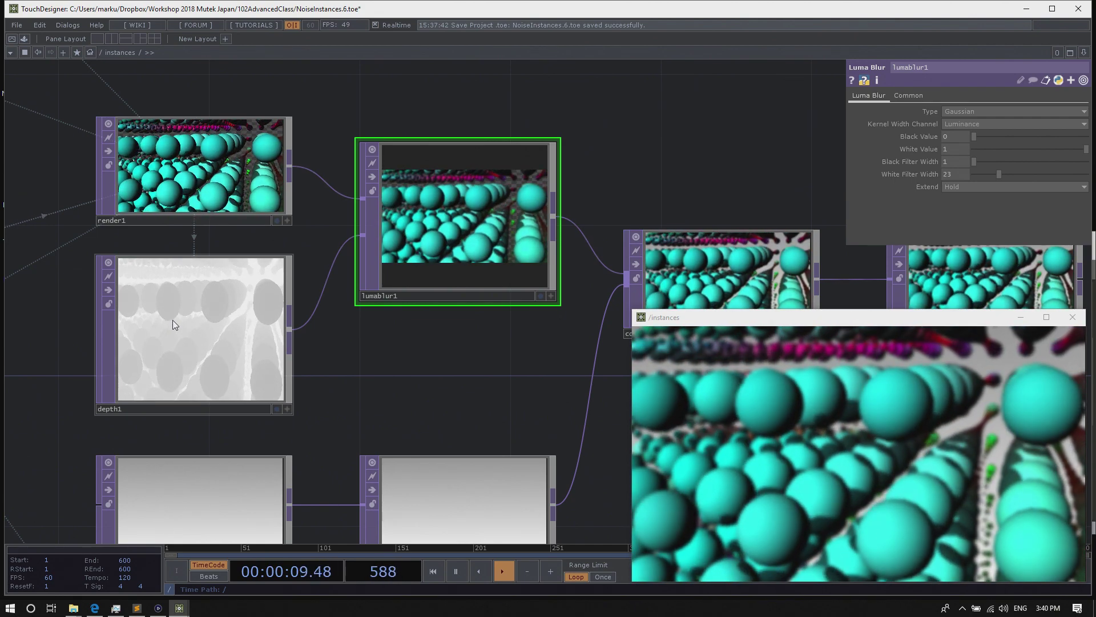
{"action": "left_click", "coordinate": [173, 321]}
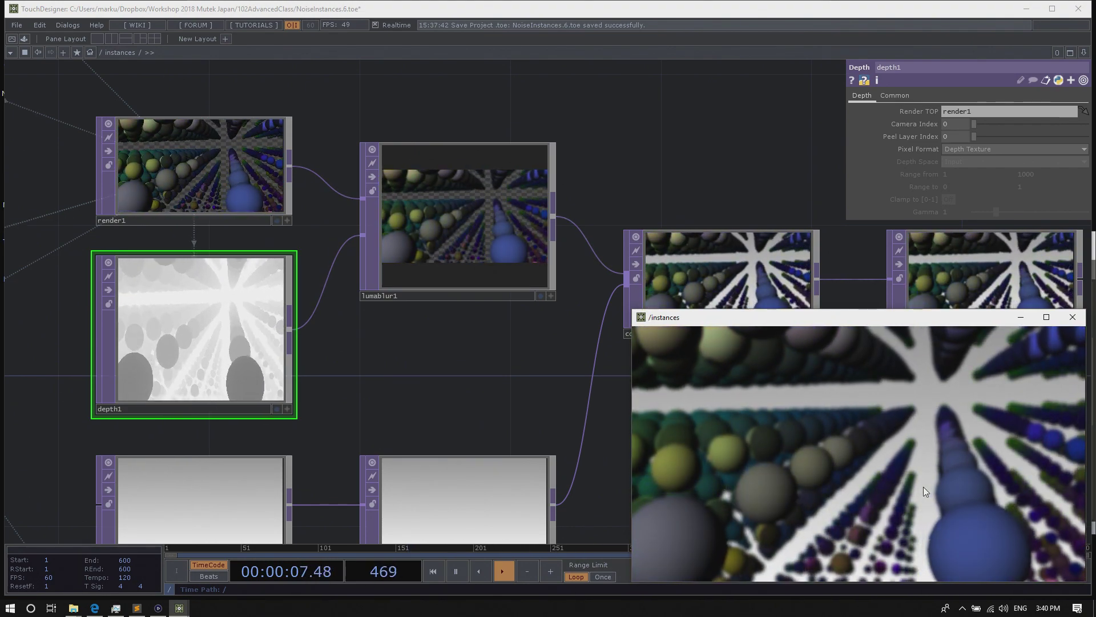
Raise the Dimmer of the environment1 light to 0.856
{"action": "scroll", "coordinate": [457, 423], "scroll_direction": "down", "scroll_amount": 4}
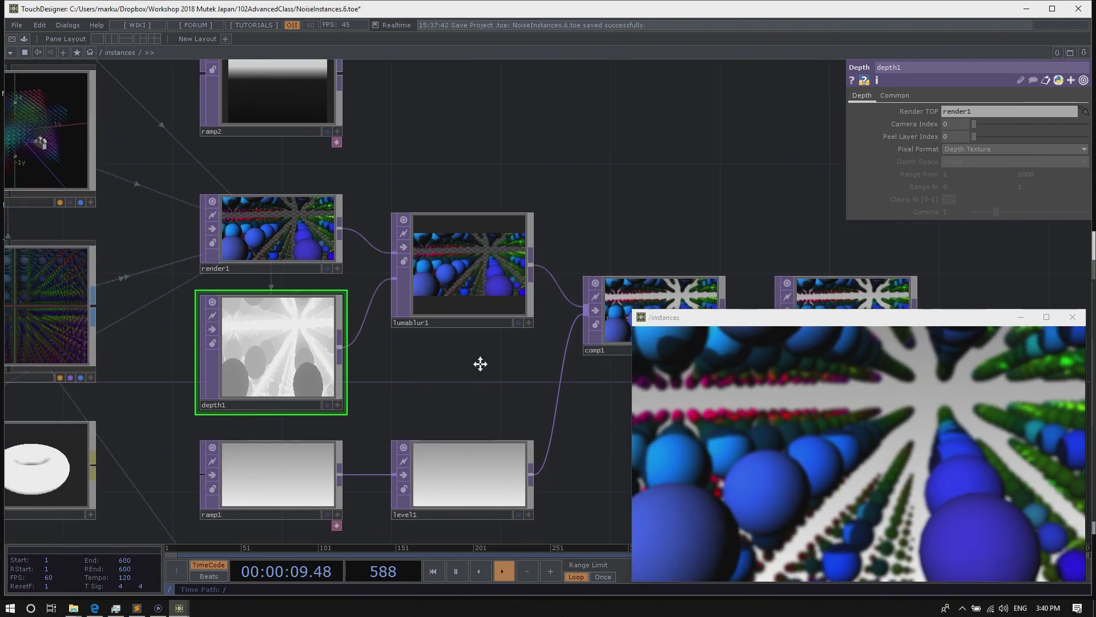
{"action": "left_click_drag", "start_coordinate": [480, 364], "coordinate": [525, 280]}
{"action": "left_click_drag", "start_coordinate": [201, 480], "coordinate": [431, 412]}
{"action": "scroll", "coordinate": [323, 451], "scroll_direction": "down", "scroll_amount": 2}
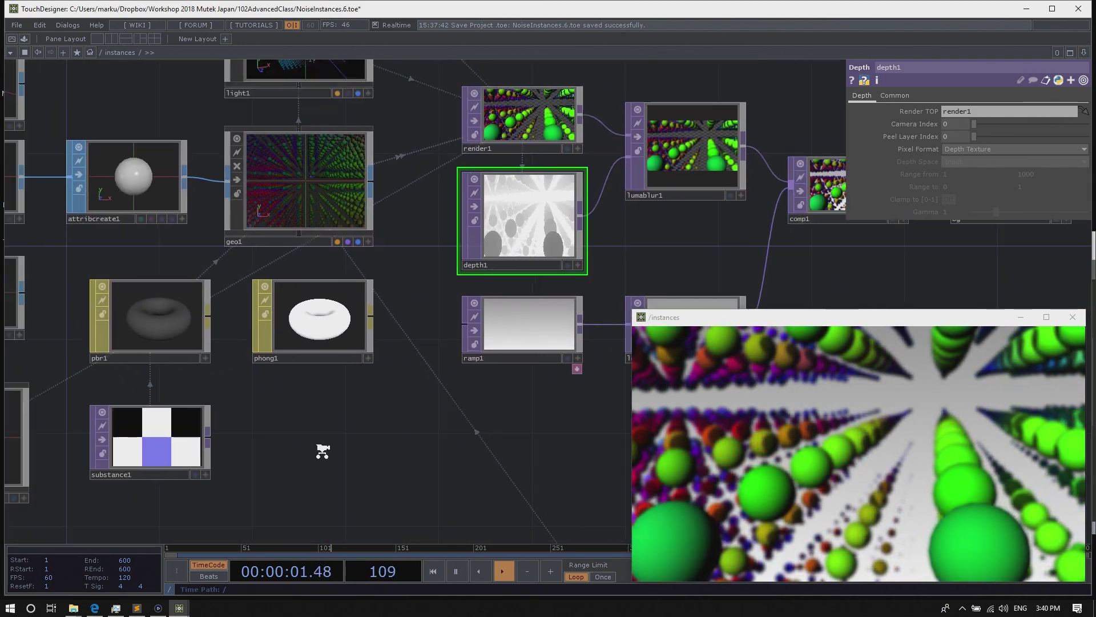
{"action": "scroll", "coordinate": [322, 451], "scroll_direction": "down", "scroll_amount": 2}
{"action": "left_click", "coordinate": [80, 422]}
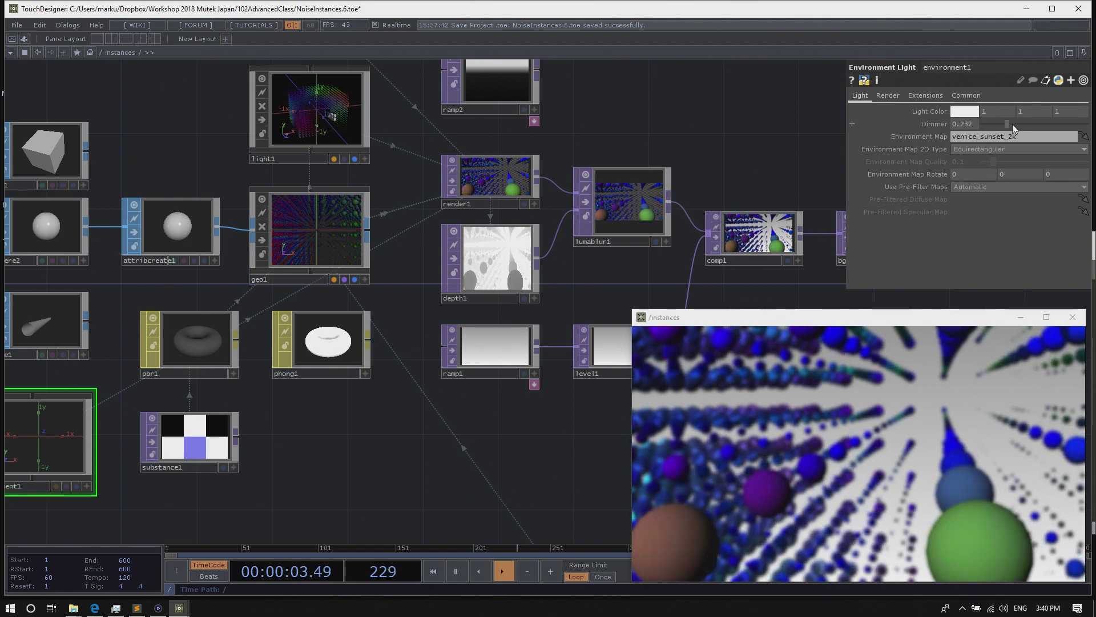
{"action": "left_click_drag", "start_coordinate": [1014, 122], "coordinate": [1072, 124]}
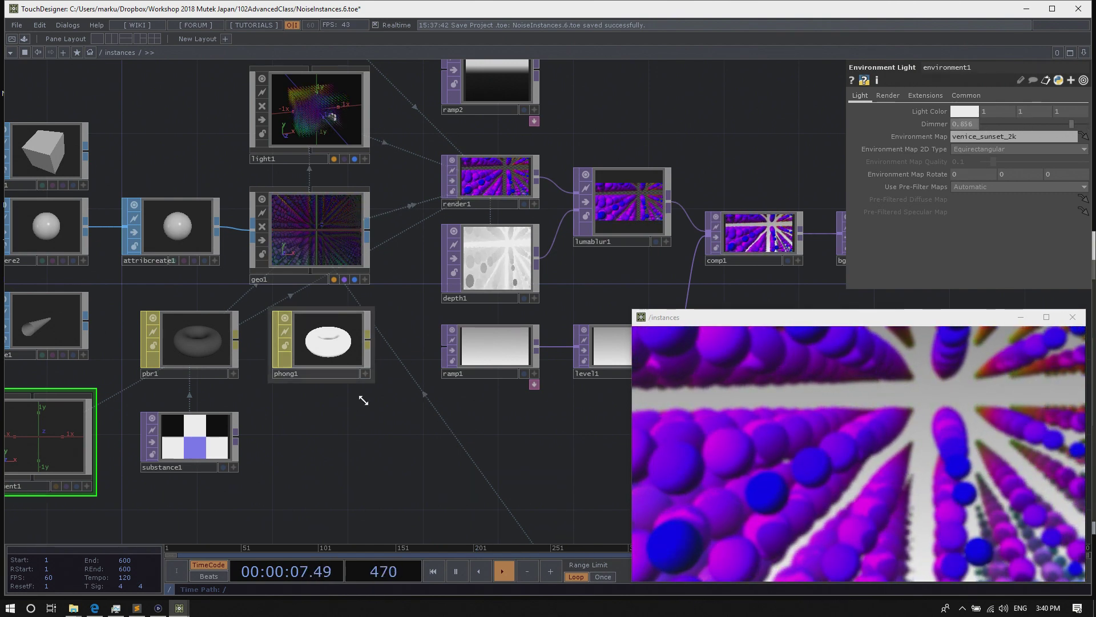
Change depth1's Pixel Format to 16-bit float (RGBA)
{"action": "left_click_drag", "start_coordinate": [582, 319], "coordinate": [382, 377]}
{"action": "scroll", "coordinate": [408, 339], "scroll_direction": "up", "scroll_amount": 4}
{"action": "left_click_drag", "start_coordinate": [423, 337], "coordinate": [482, 364]}
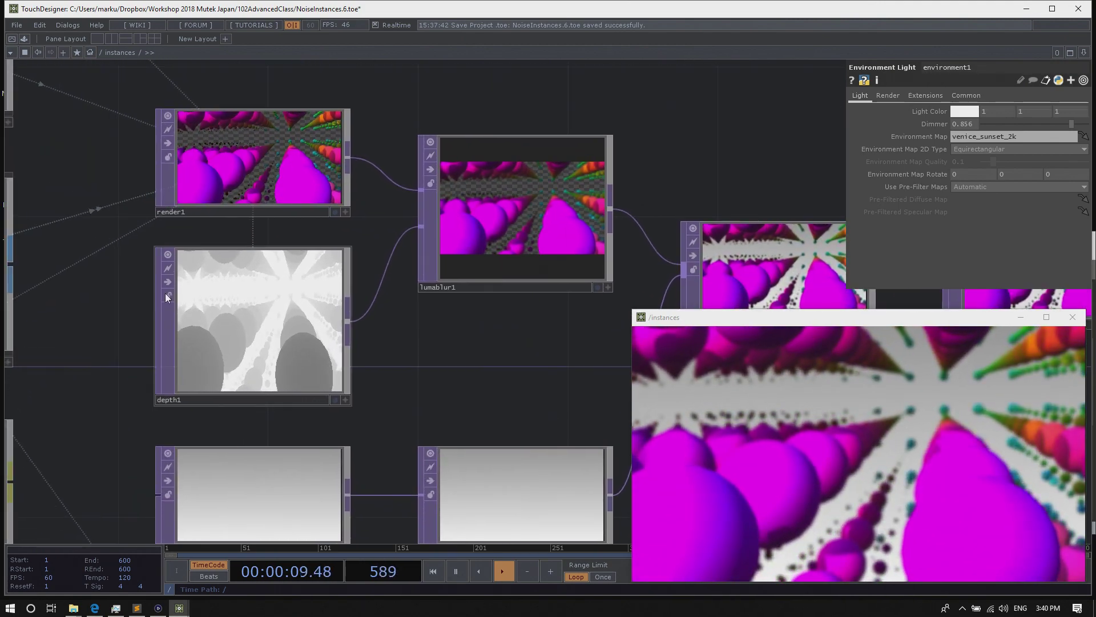
{"action": "left_click", "coordinate": [239, 310]}
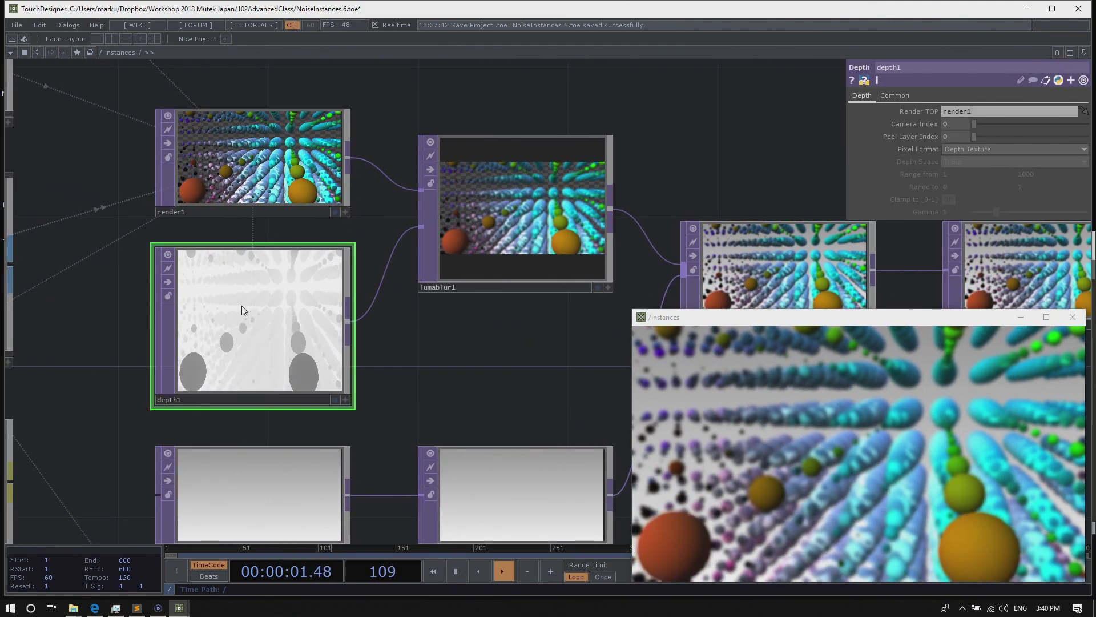
{"action": "left_click", "coordinate": [949, 148]}
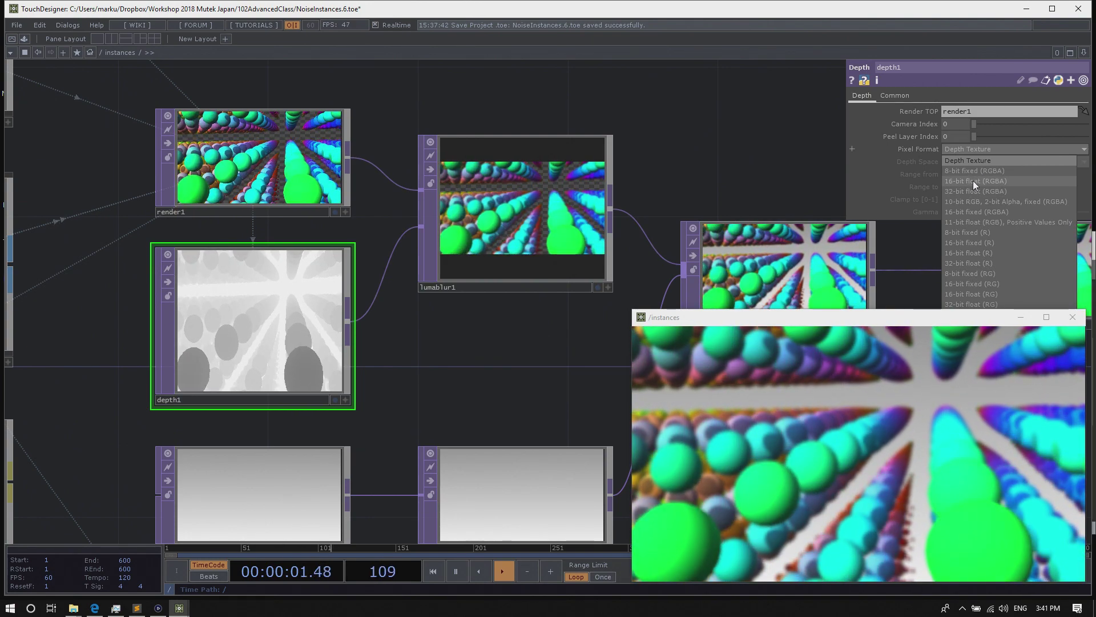
{"action": "left_click", "coordinate": [973, 181]}
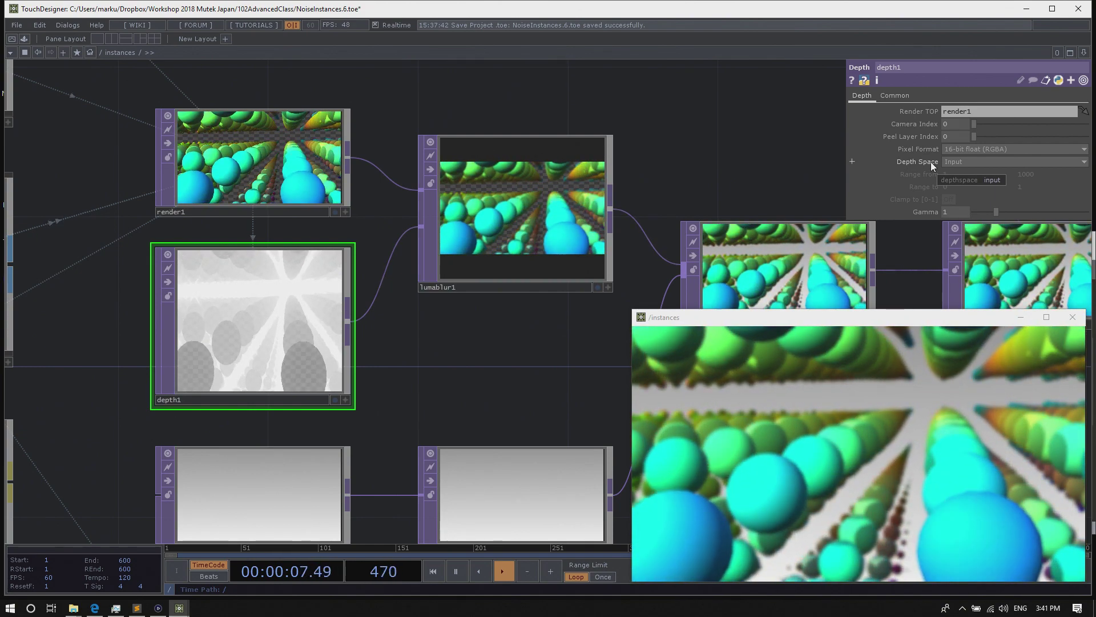
{"action": "left_click", "coordinate": [961, 150]}
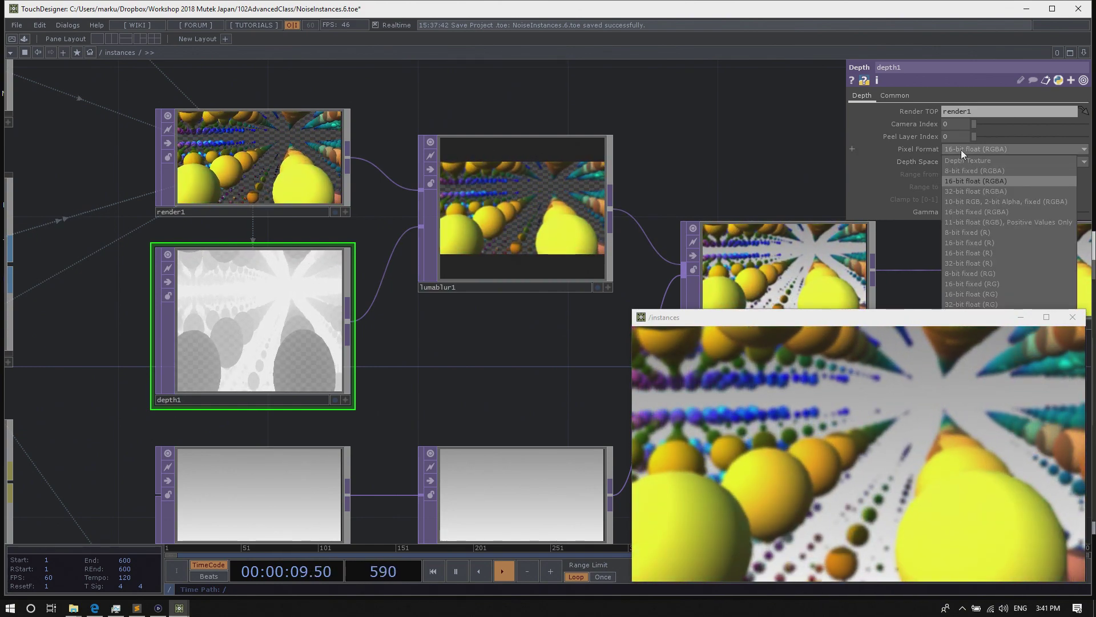
{"action": "left_click", "coordinate": [975, 180]}
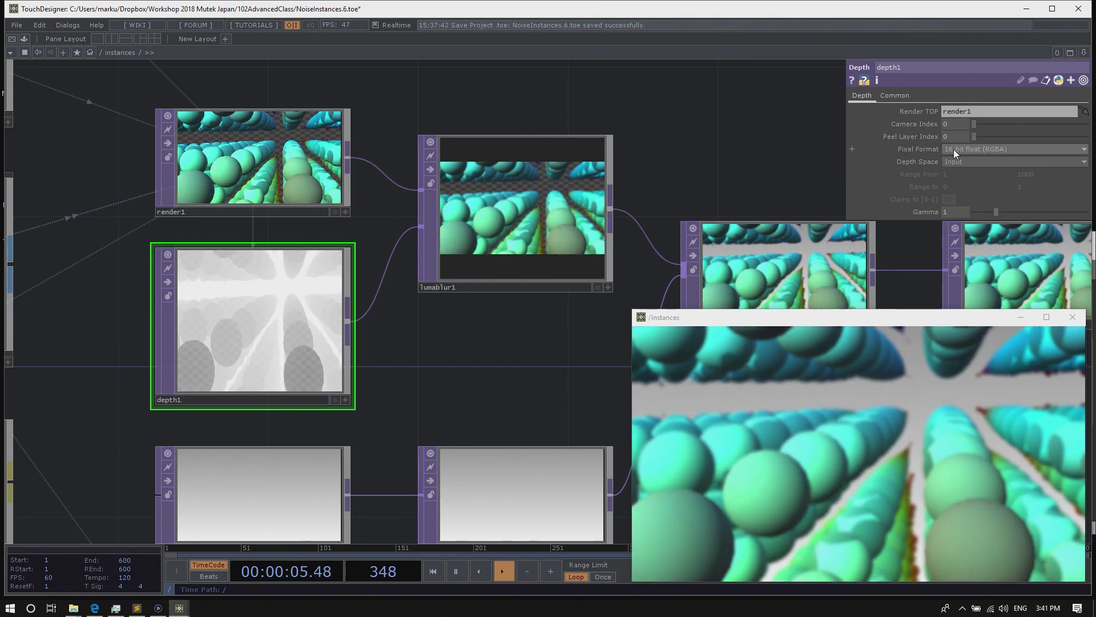
{"action": "left_click", "coordinate": [954, 148]}
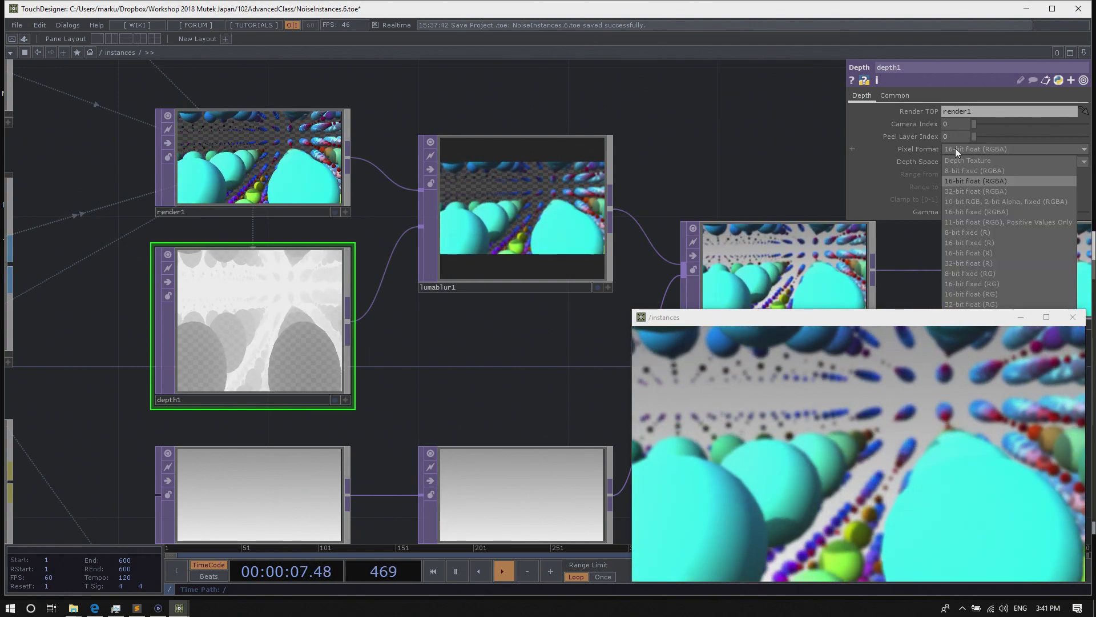
{"action": "left_click", "coordinate": [954, 149]}
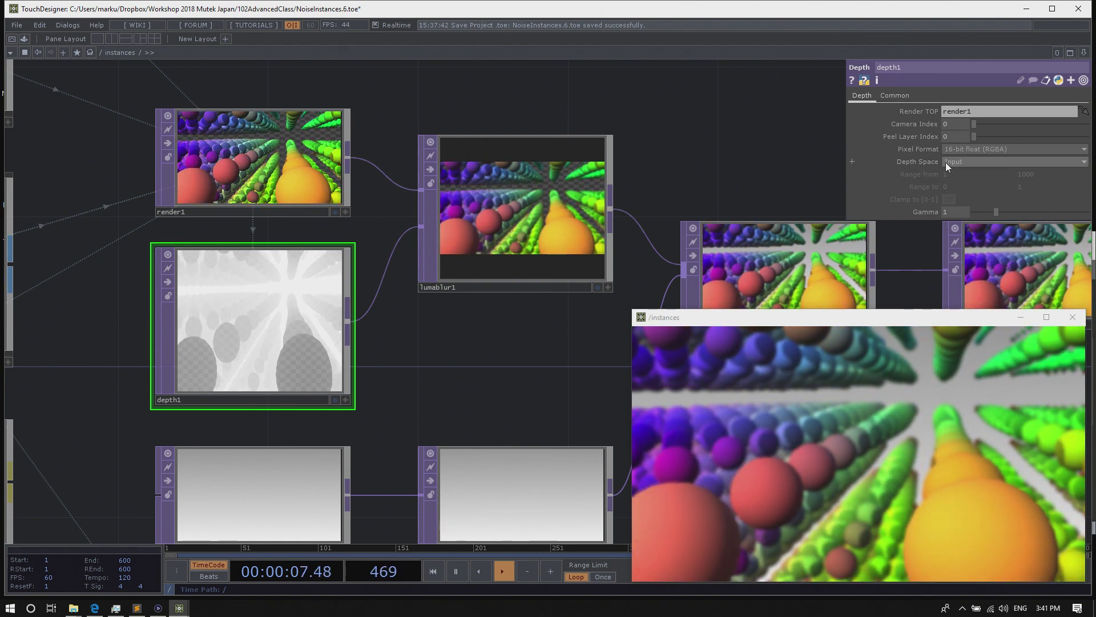
Try Camera Space as depth1's Depth Space, and settle on Reranged from Camera Space
{"action": "left_click", "coordinate": [946, 161]}
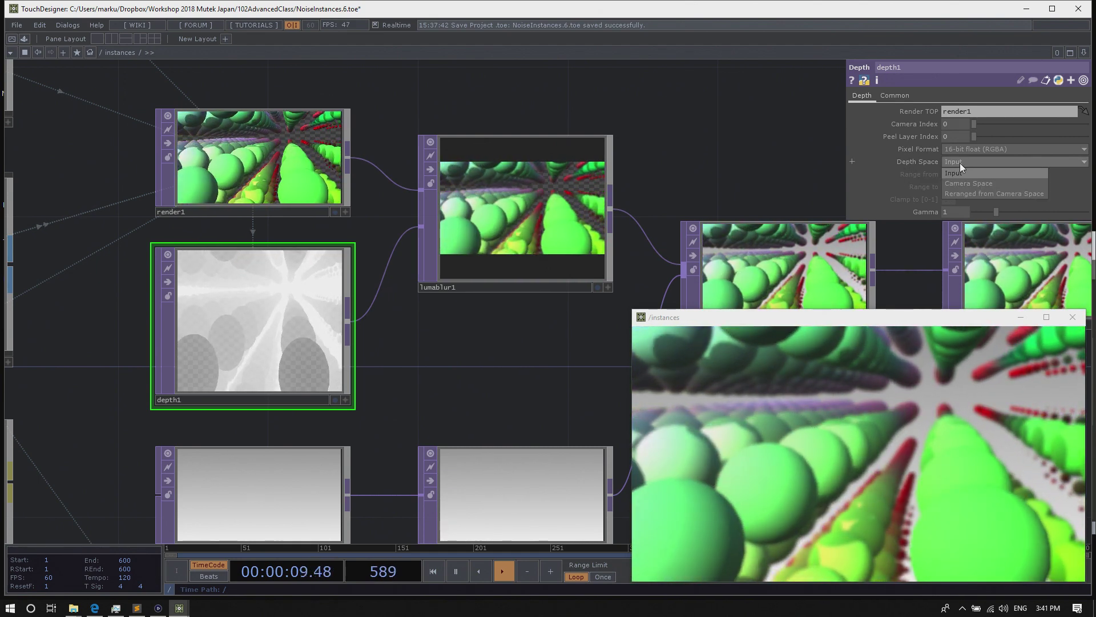
{"action": "left_click", "coordinate": [962, 185]}
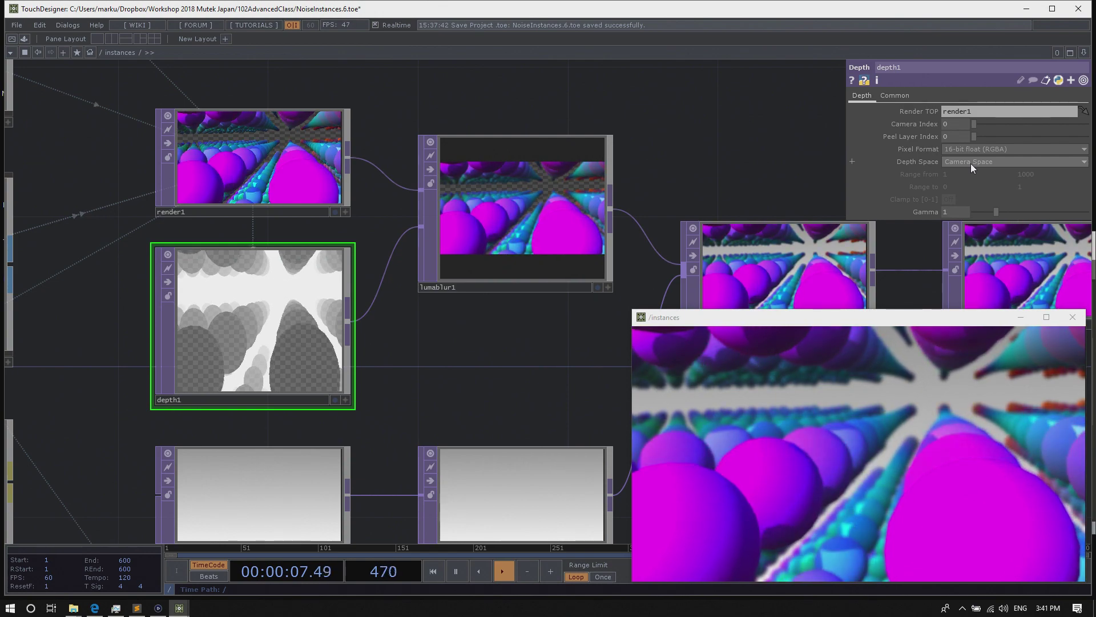
{"action": "left_click", "coordinate": [971, 164]}
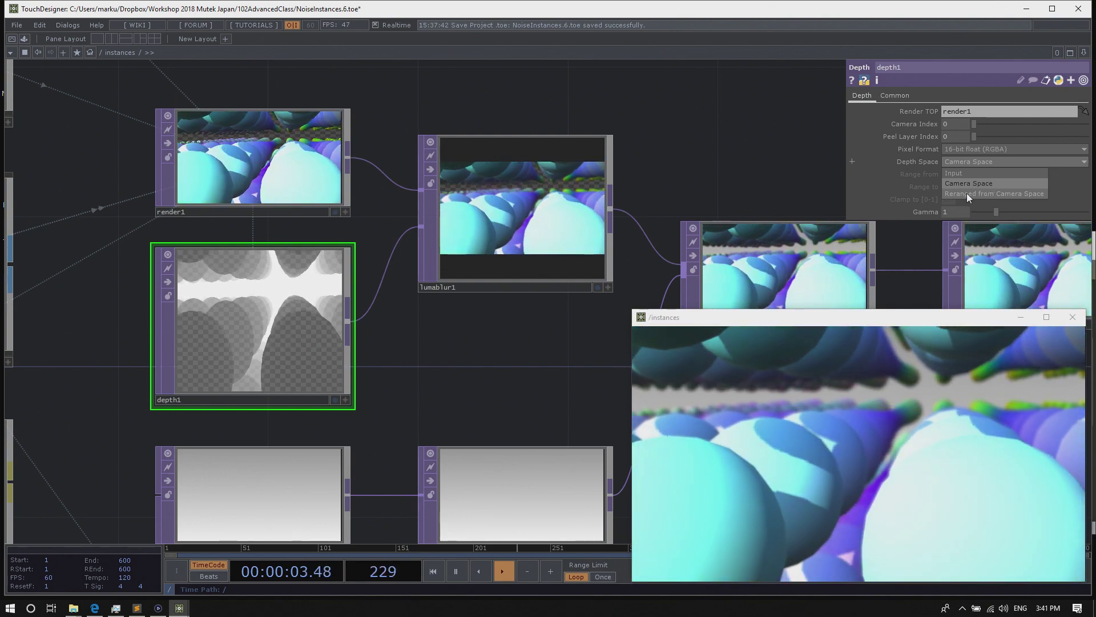
{"action": "left_click", "coordinate": [967, 193]}
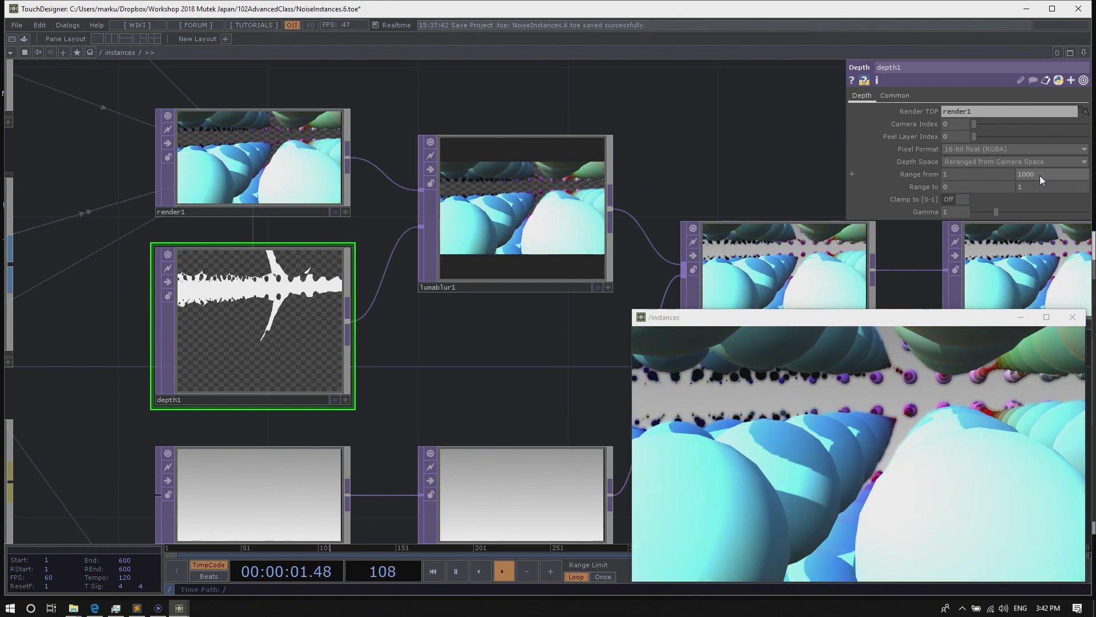
Try 10 as the upper value of depth1's Range from, and reduce it to 2
{"action": "left_click", "coordinate": [1040, 175]}
{"action": "type", "text": "1"}
{"action": "key", "text": "Return"}
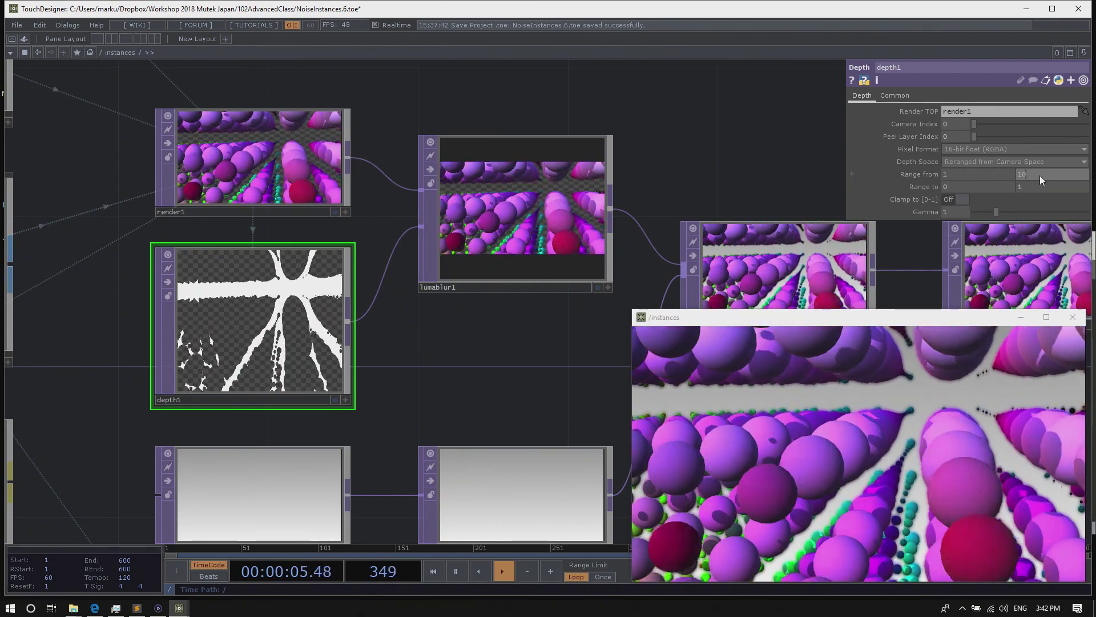
{"action": "left_click", "coordinate": [1040, 176]}
{"action": "type", "text": "10"}
{"action": "key", "text": "Return"}
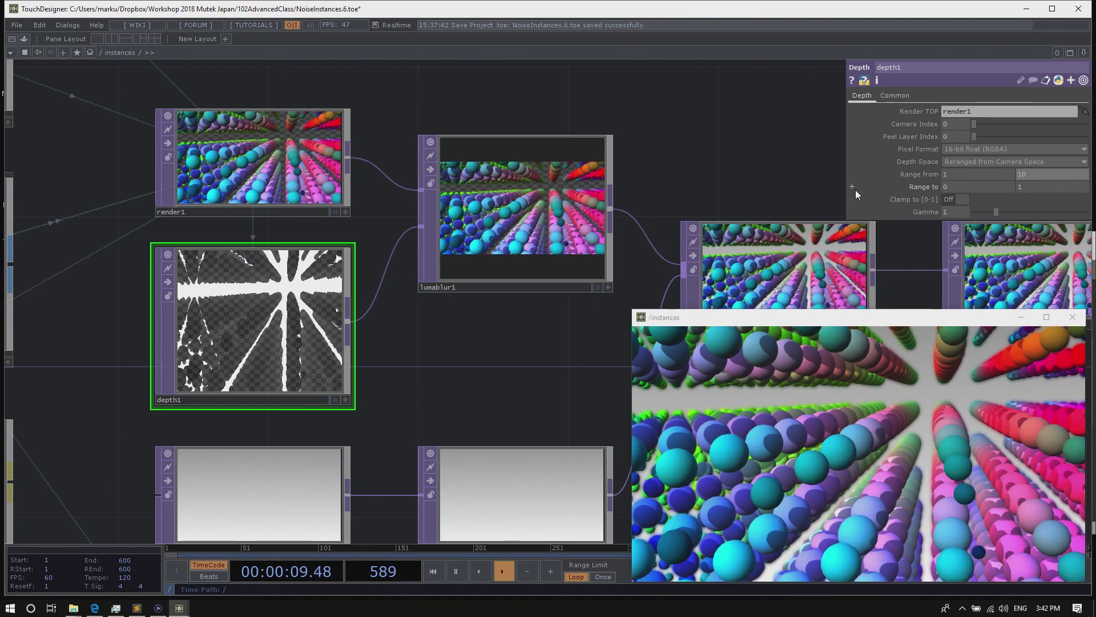
{"action": "mouse_move", "coordinate": [1054, 171]}
{"action": "left_mouse_down"}
{"action": "mouse_move", "coordinate": [1052, 155]}
{"action": "mouse_move", "coordinate": [1054, 170]}
{"action": "left_mouse_up"}
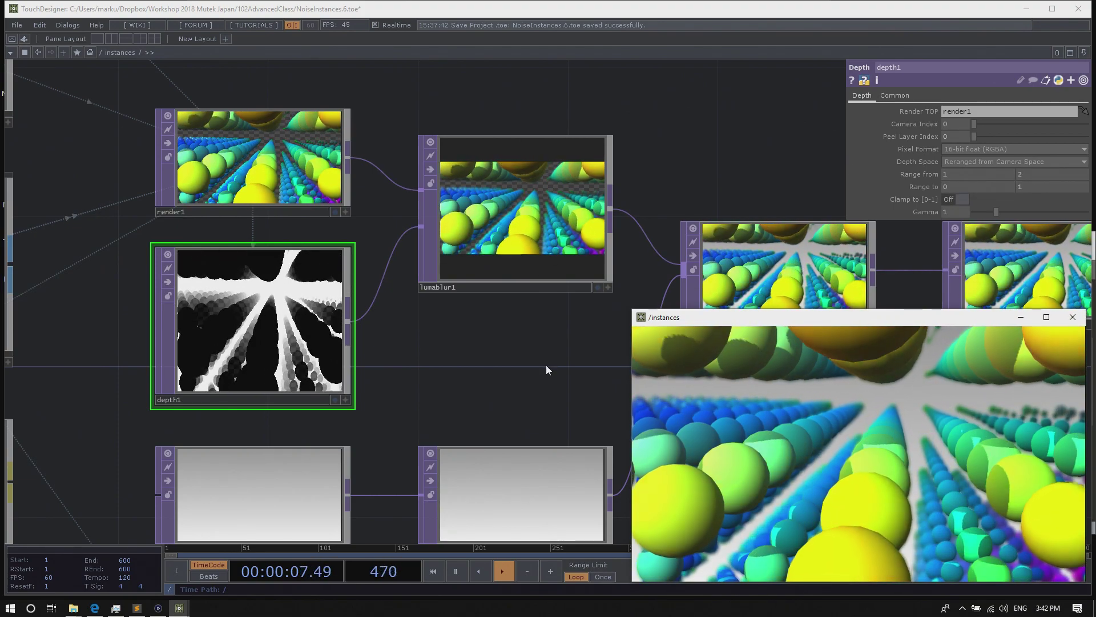
Examine the size and divisions of box2, the source geometry that feeds switch1
{"action": "scroll", "coordinate": [545, 365], "scroll_direction": "down", "scroll_amount": 8}
{"action": "left_click_drag", "start_coordinate": [104, 371], "coordinate": [318, 240]}
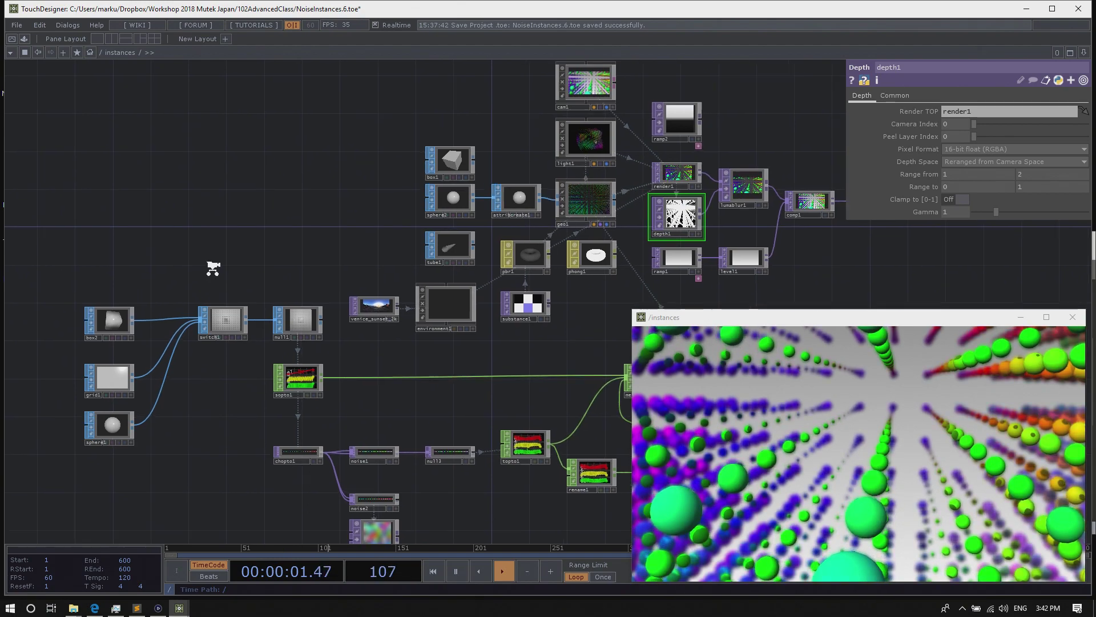
{"action": "scroll", "coordinate": [213, 266], "scroll_direction": "up", "scroll_amount": 1}
{"action": "scroll", "coordinate": [212, 266], "scroll_direction": "up", "scroll_amount": 3}
{"action": "left_click_drag", "start_coordinate": [242, 263], "coordinate": [371, 221]}
{"action": "scroll", "coordinate": [371, 221], "scroll_direction": "up", "scroll_amount": 2}
{"action": "left_click_drag", "start_coordinate": [302, 260], "coordinate": [376, 246]}
{"action": "scroll", "coordinate": [377, 246], "scroll_direction": "up", "scroll_amount": 5}
{"action": "left_click", "coordinate": [129, 351]}
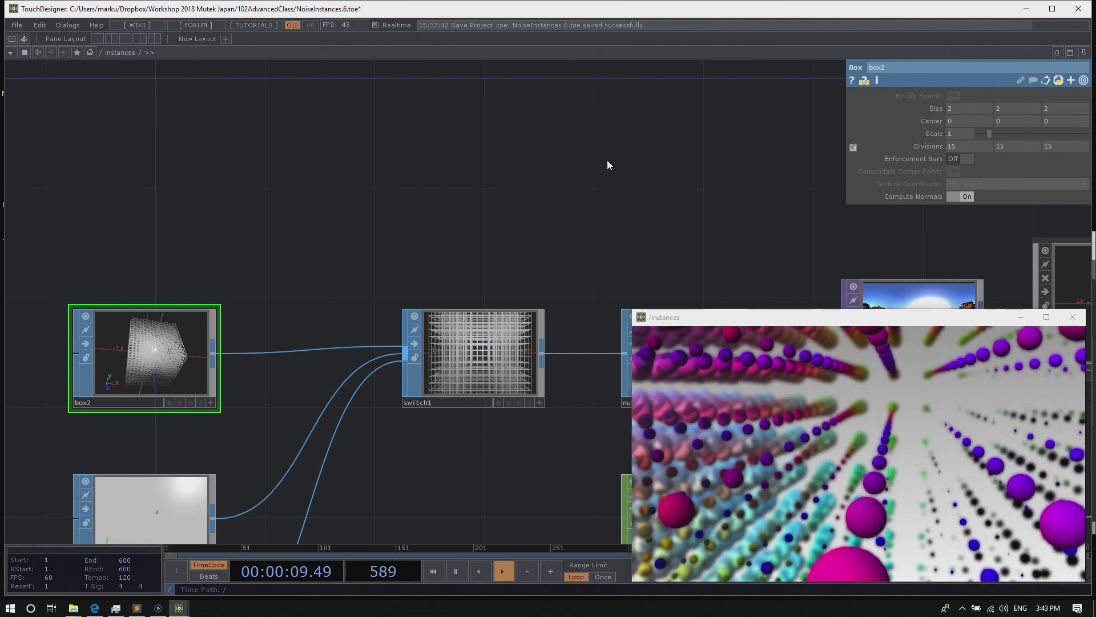
Return to depth1 and set the upper value of its Range from to 5
{"action": "left_click_drag", "start_coordinate": [690, 164], "coordinate": [227, 296]}
{"action": "scroll", "coordinate": [435, 271], "scroll_direction": "down", "scroll_amount": 2}
{"action": "scroll", "coordinate": [456, 266], "scroll_direction": "down", "scroll_amount": 3}
{"action": "left_click_drag", "start_coordinate": [726, 241], "coordinate": [464, 280]}
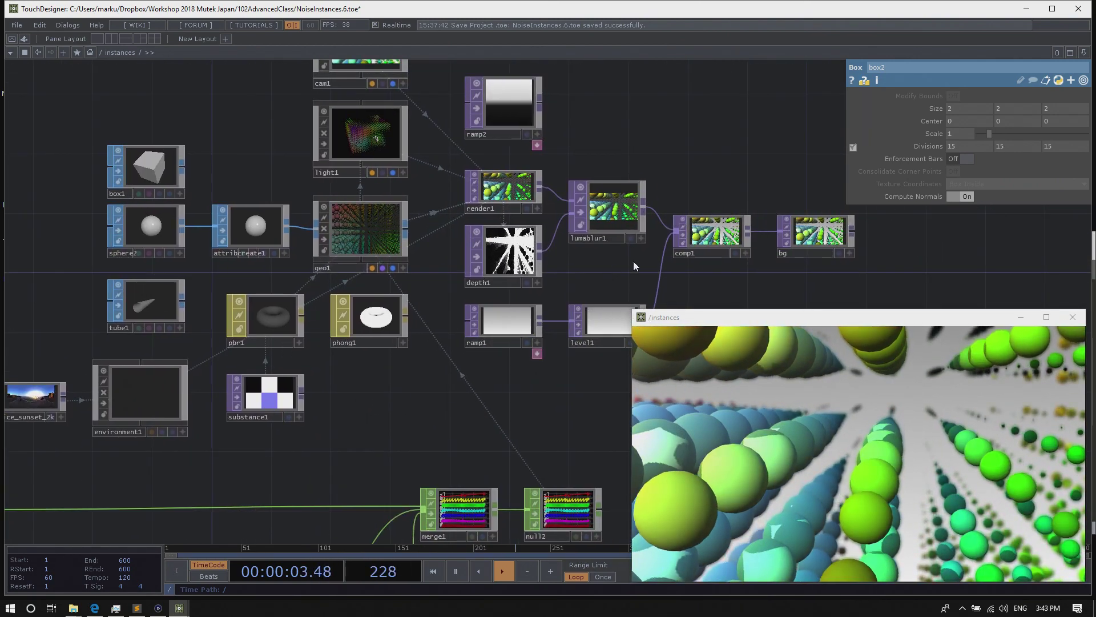
{"action": "scroll", "coordinate": [635, 261], "scroll_direction": "up", "scroll_amount": 4}
{"action": "left_click", "coordinate": [374, 251]}
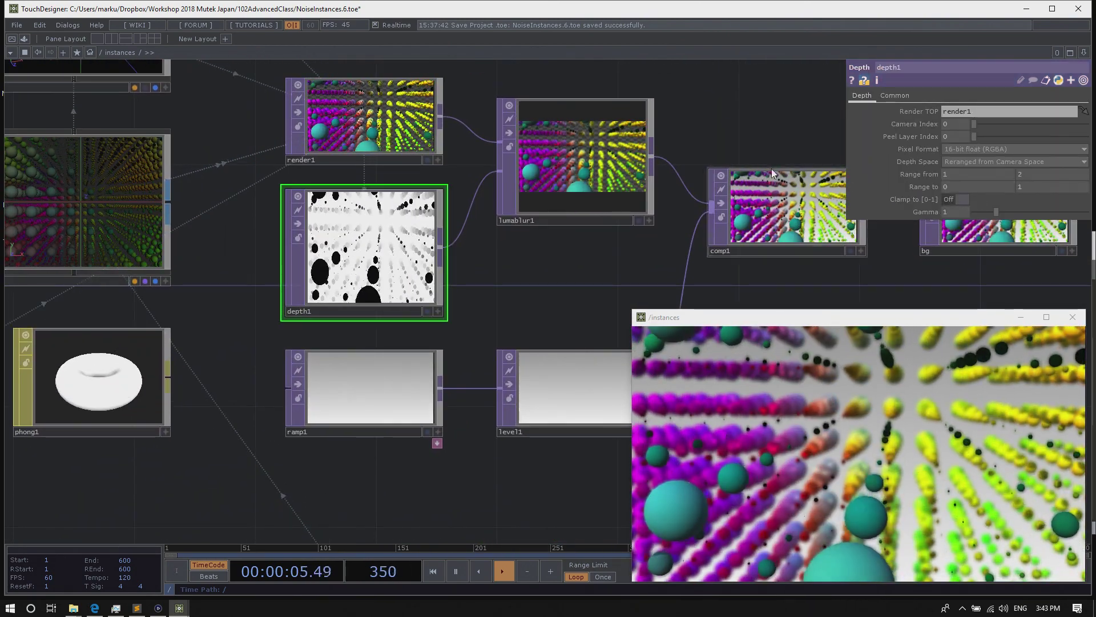
{"action": "left_click_drag", "start_coordinate": [788, 164], "coordinate": [672, 175]}
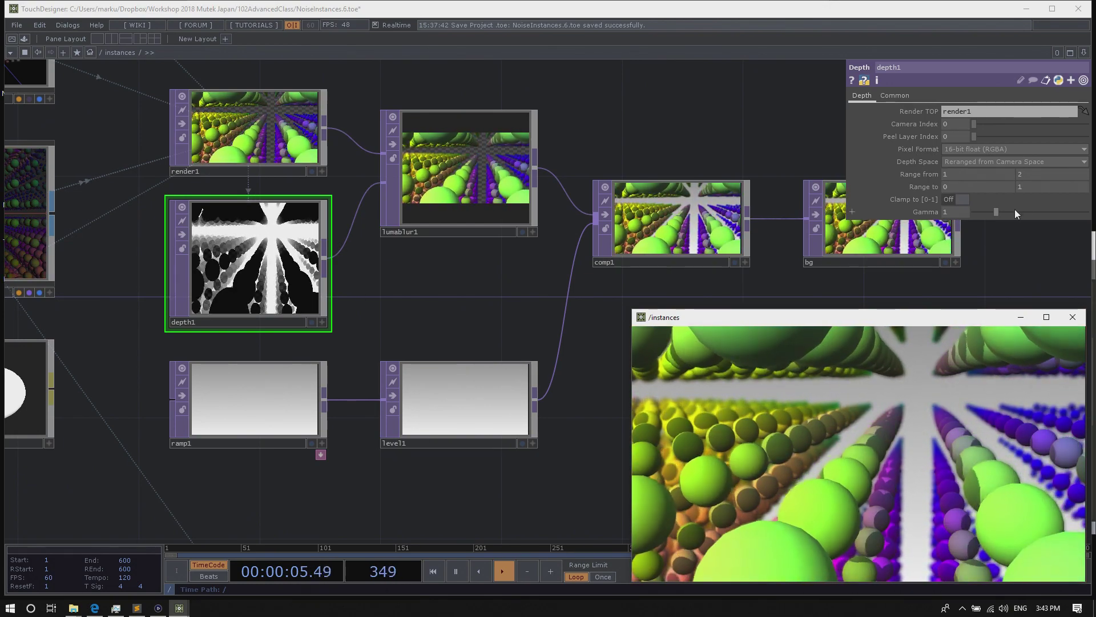
{"action": "mouse_move", "coordinate": [1041, 176]}
{"action": "middle_mouse_down"}
{"action": "mouse_move", "coordinate": [1046, 163]}
{"action": "mouse_move", "coordinate": [1066, 162]}
{"action": "mouse_move", "coordinate": [1041, 162]}
{"action": "middle_mouse_up"}
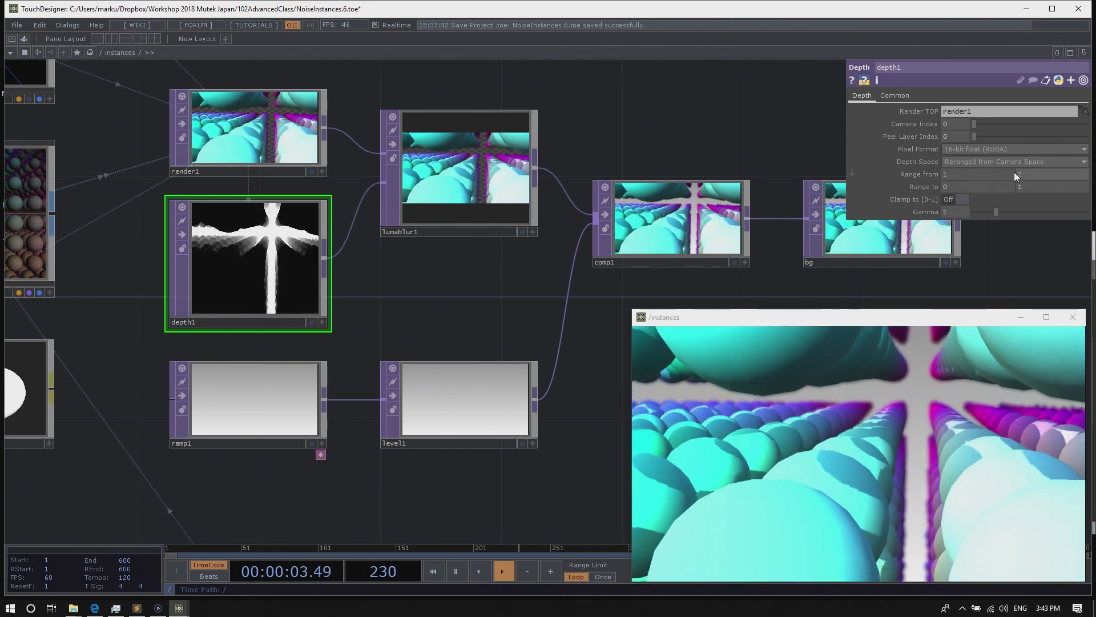
{"action": "middle_click_drag", "start_coordinate": [948, 176], "coordinate": [947, 154]}
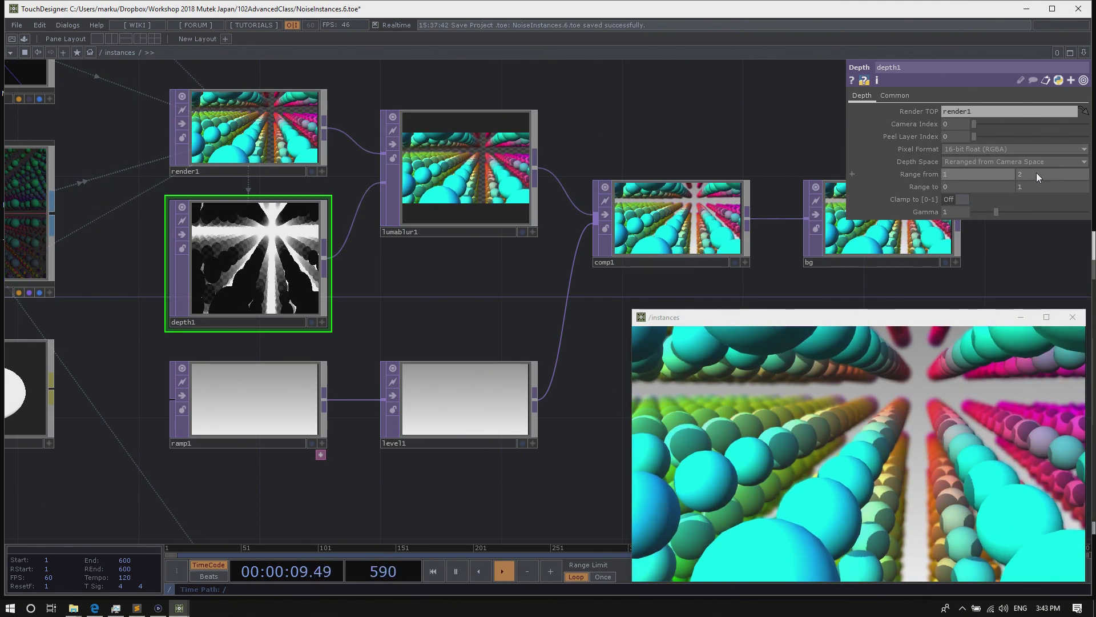
{"action": "middle_click_drag", "start_coordinate": [1036, 172], "coordinate": [1066, 171]}
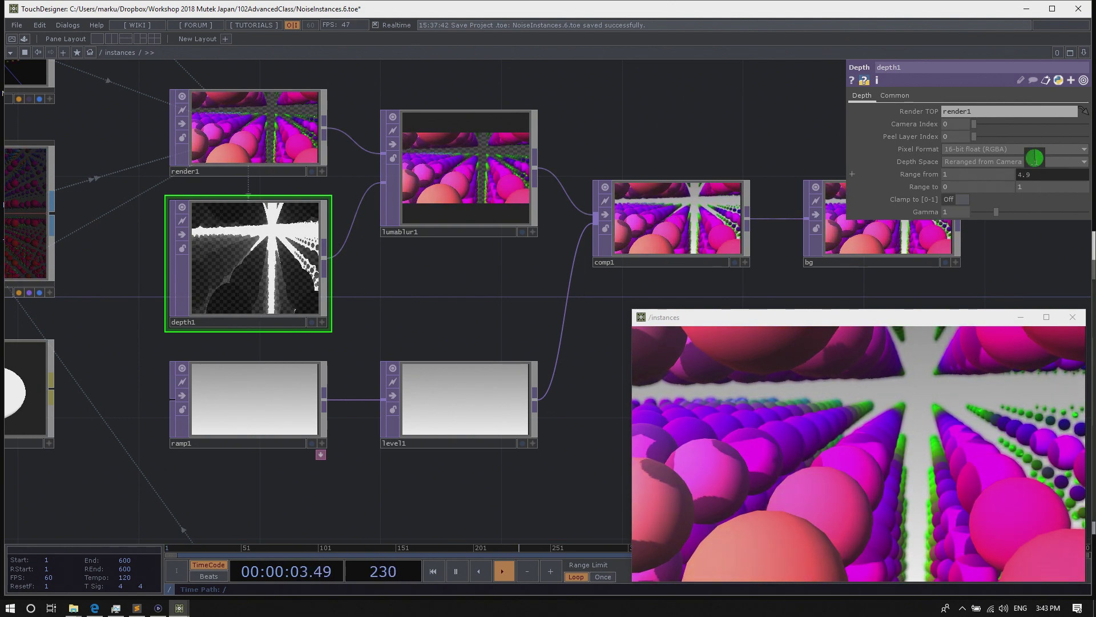
{"action": "mouse_move", "coordinate": [1035, 158]}
{"action": "middle_mouse_down"}
{"action": "mouse_move", "coordinate": [1011, 158]}
{"action": "mouse_move", "coordinate": [1035, 172]}
{"action": "middle_mouse_up"}
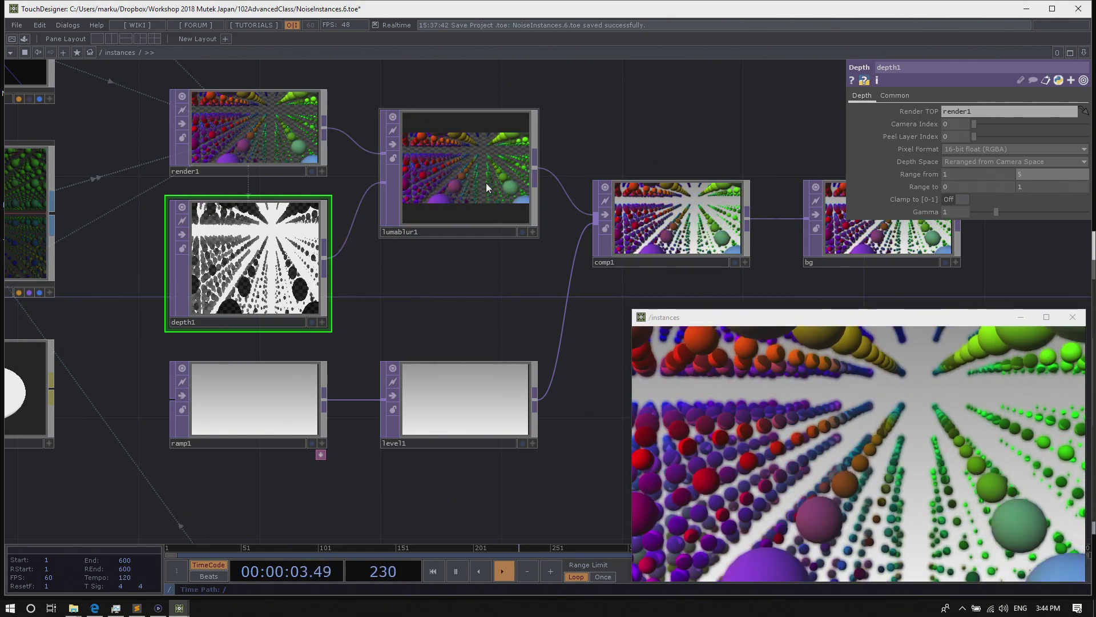
{"action": "left_click_drag", "start_coordinate": [473, 267], "coordinate": [470, 298]}
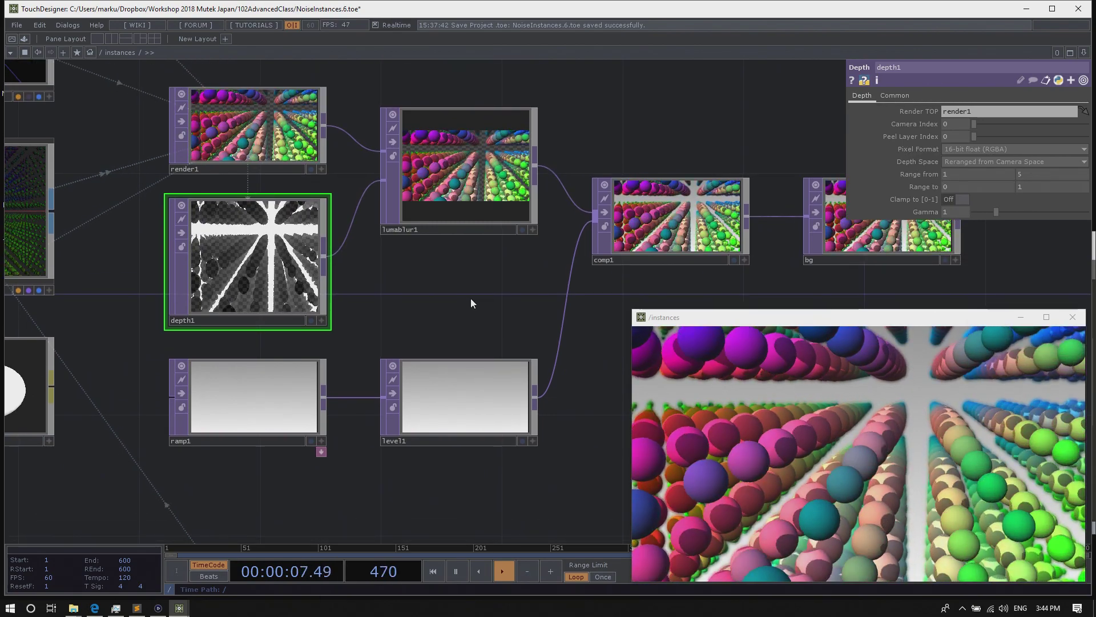
{"action": "scroll", "coordinate": [446, 303], "scroll_direction": "down", "scroll_amount": 3}
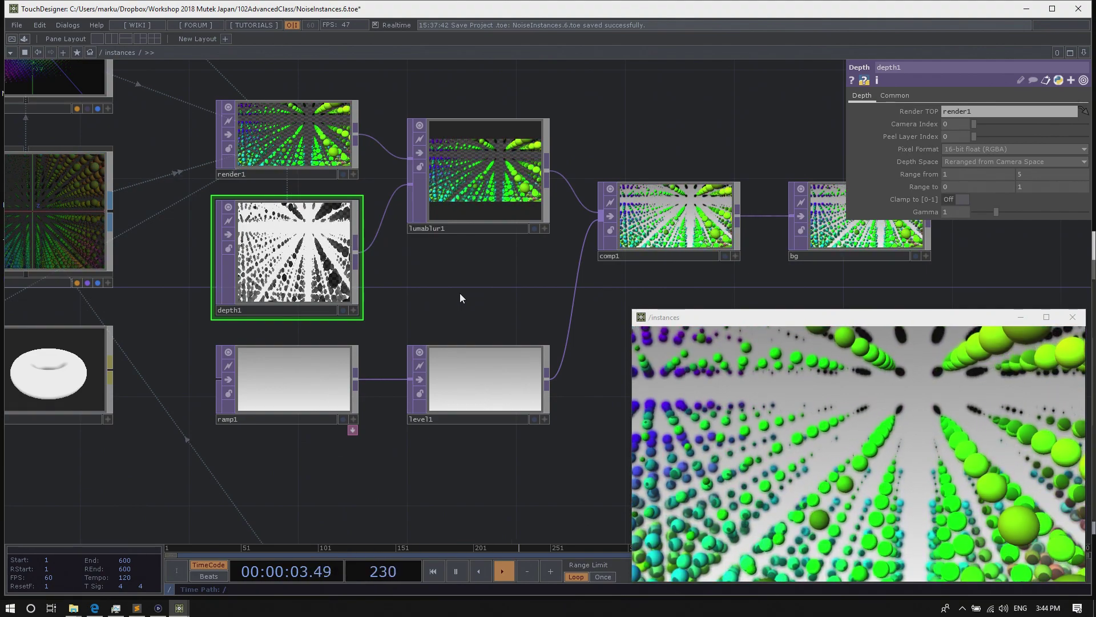
{"action": "left_click_drag", "start_coordinate": [465, 295], "coordinate": [471, 344]}
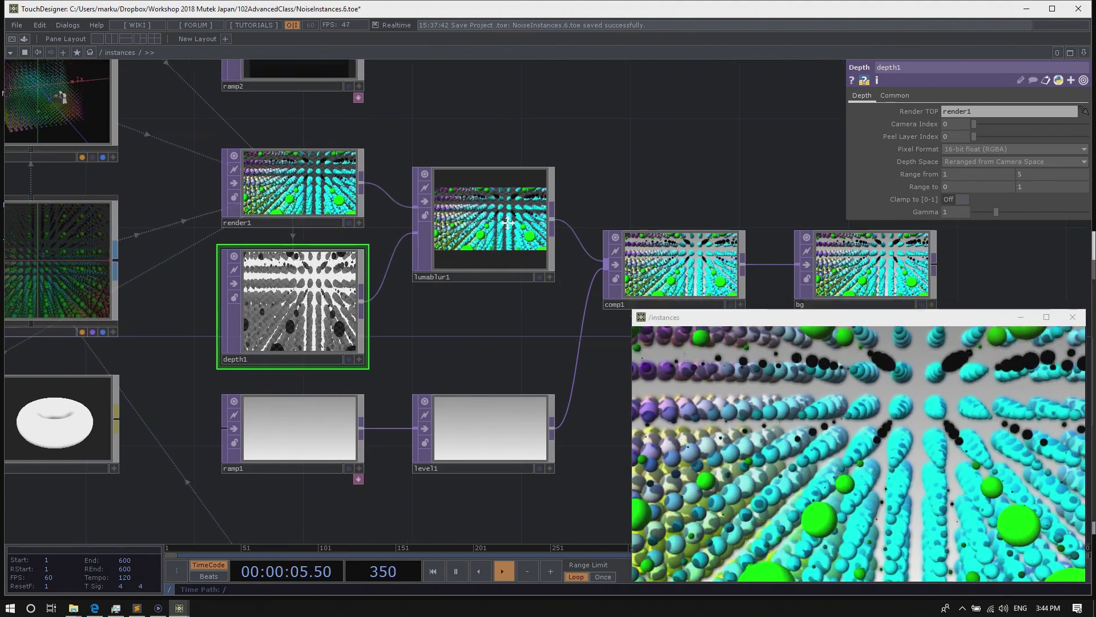
{"action": "scroll", "coordinate": [461, 351], "scroll_direction": "down", "scroll_amount": 8}
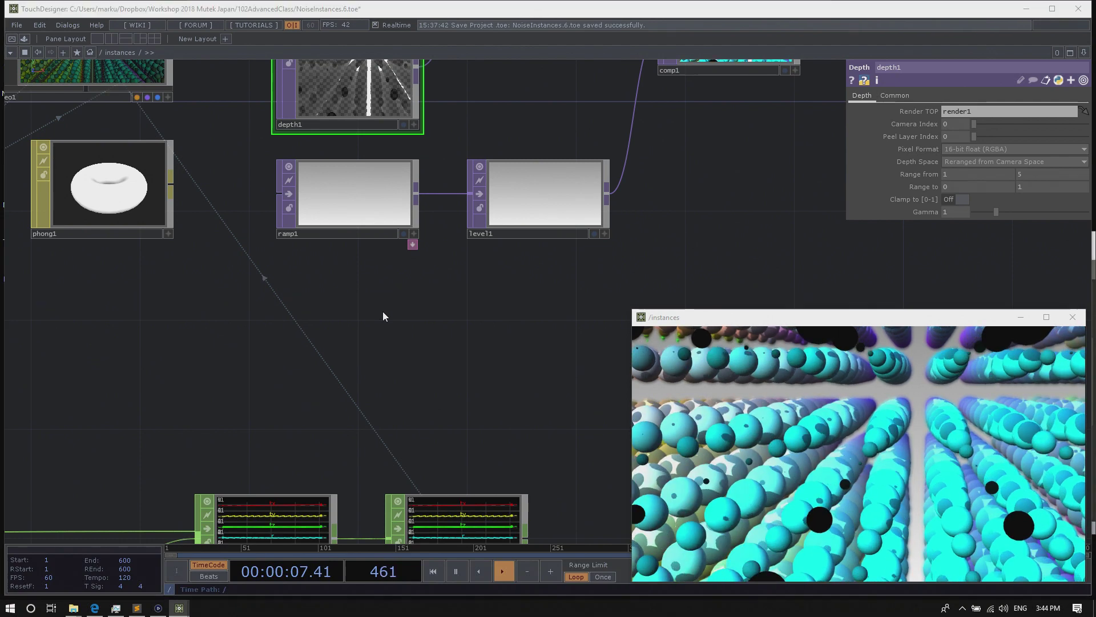
Add an Object CHOP to the network below ramp1
{"action": "key", "text": "Tab"}
{"action": "left_click", "coordinate": [256, 185]}
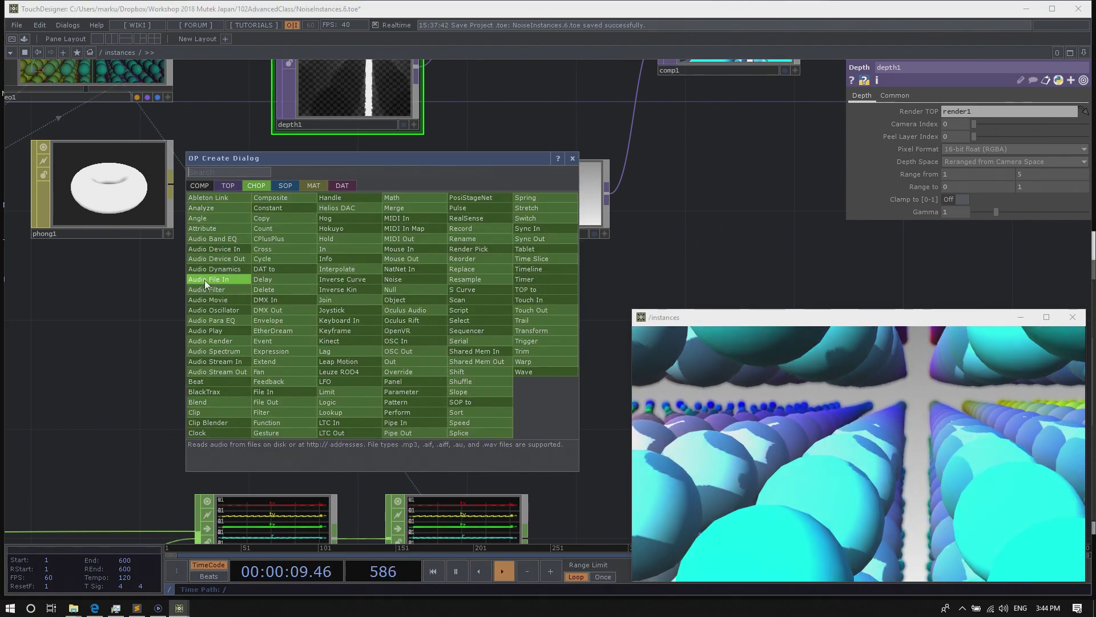
{"action": "type", "text": "objec"}
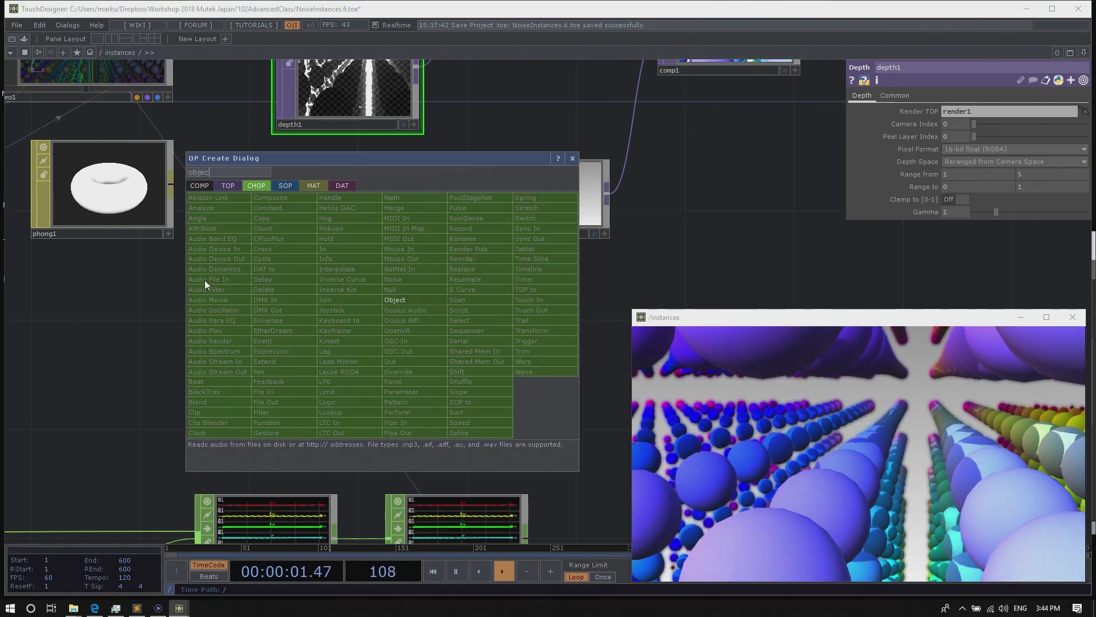
{"action": "left_click", "coordinate": [414, 300]}
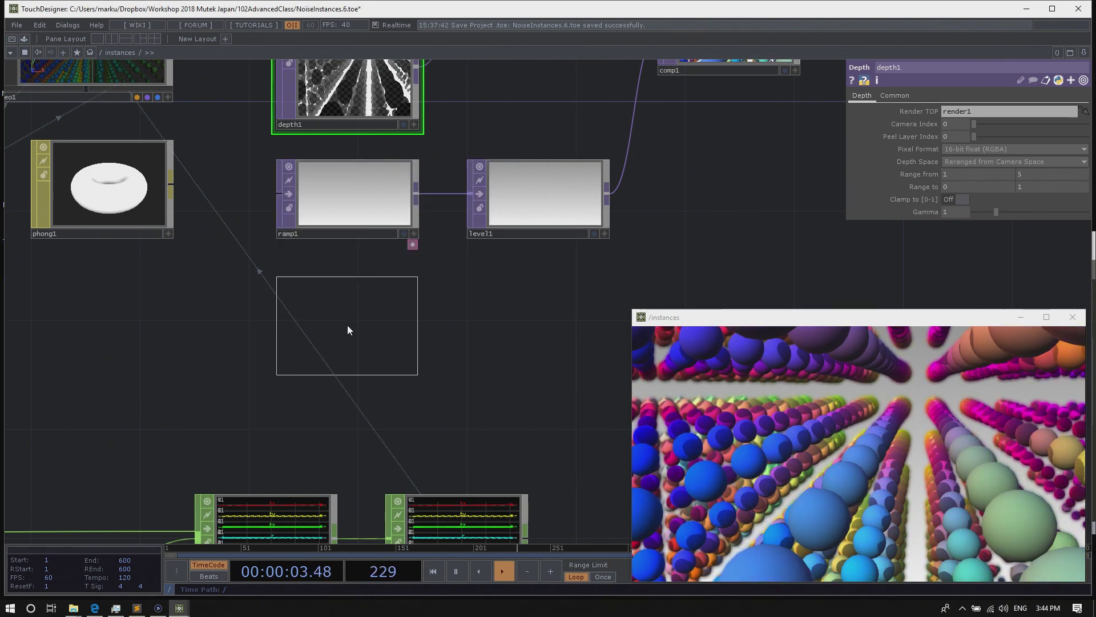
{"action": "left_click", "coordinate": [349, 327]}
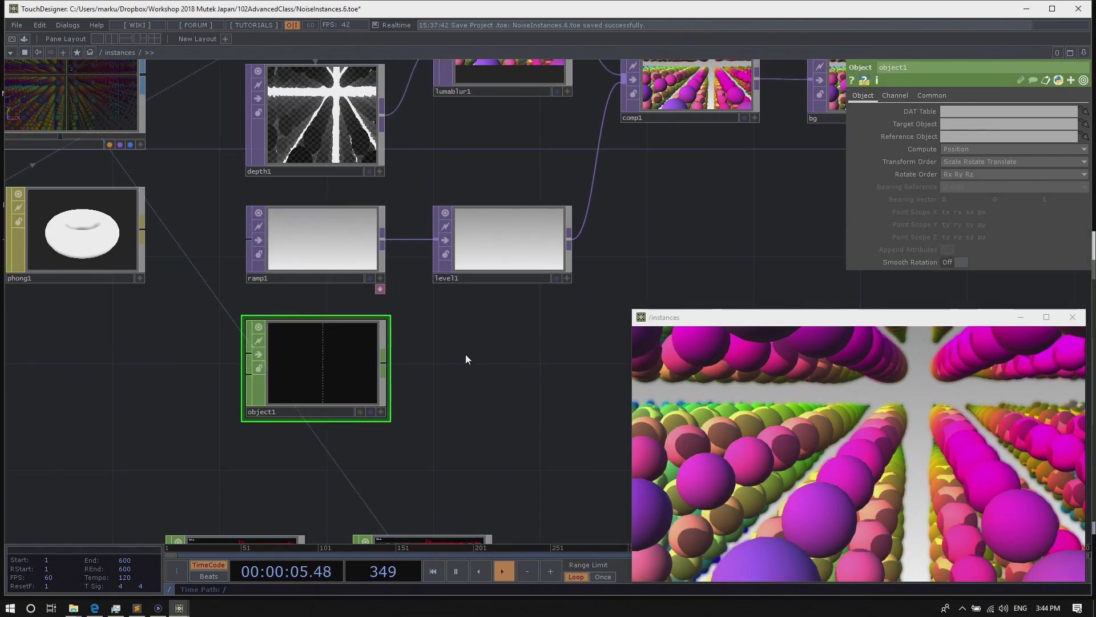
Assign cam1 as object1's Reference Object and geo1 as its Target Object
{"action": "left_click_drag", "start_coordinate": [465, 355], "coordinate": [505, 443]}
{"action": "scroll", "coordinate": [471, 362], "scroll_direction": "down", "scroll_amount": 2}
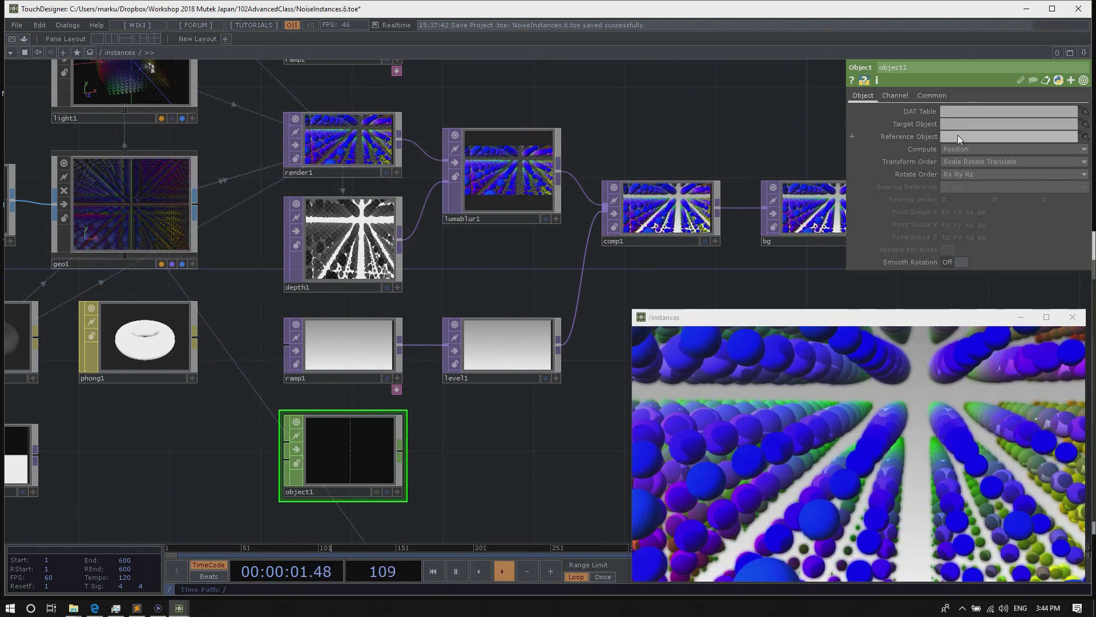
{"action": "scroll", "coordinate": [335, 172], "scroll_direction": "down", "scroll_amount": 3}
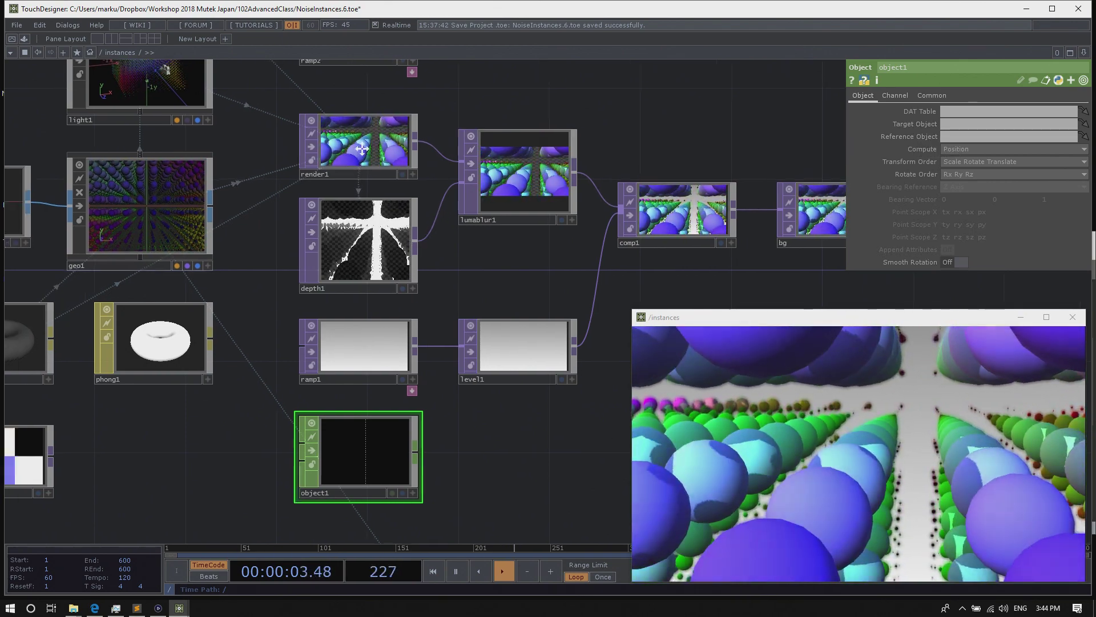
{"action": "scroll", "coordinate": [335, 172], "scroll_direction": "down", "scroll_amount": 1}
{"action": "left_click_drag", "start_coordinate": [203, 121], "coordinate": [220, 180]}
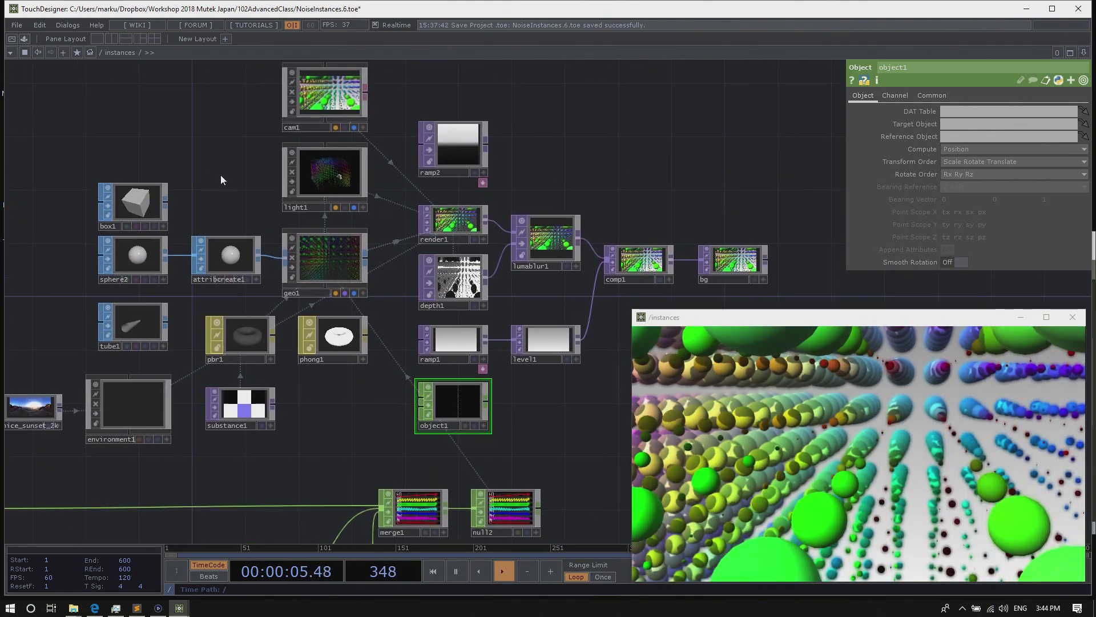
{"action": "left_click_drag", "start_coordinate": [335, 92], "coordinate": [968, 136]}
{"action": "left_click_drag", "start_coordinate": [705, 116], "coordinate": [672, 121]}
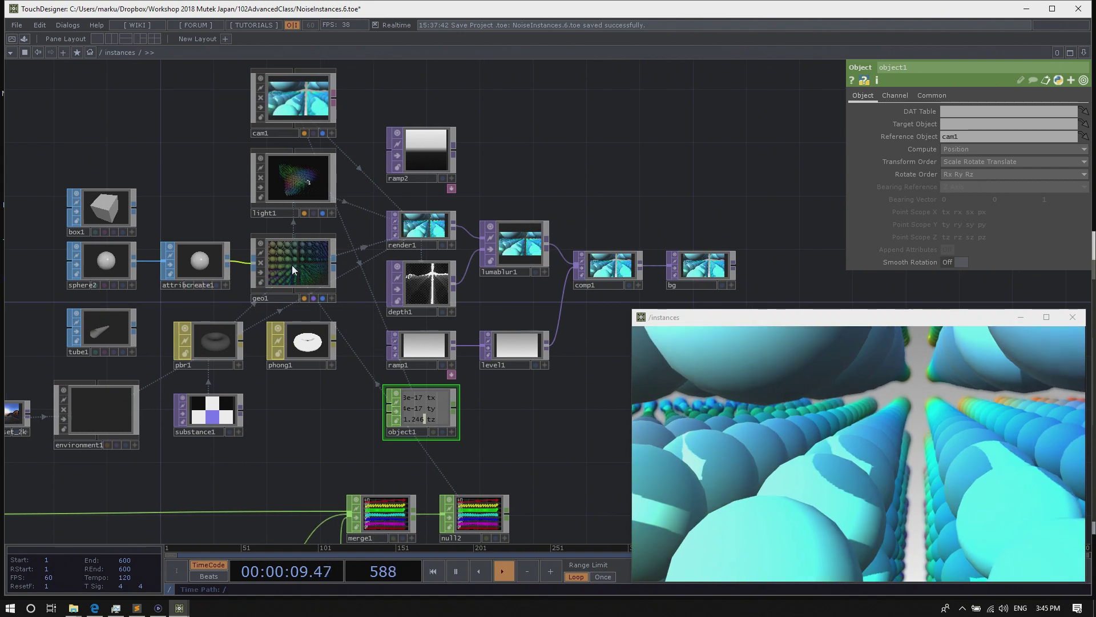
{"action": "left_click_drag", "start_coordinate": [287, 269], "coordinate": [967, 123]}
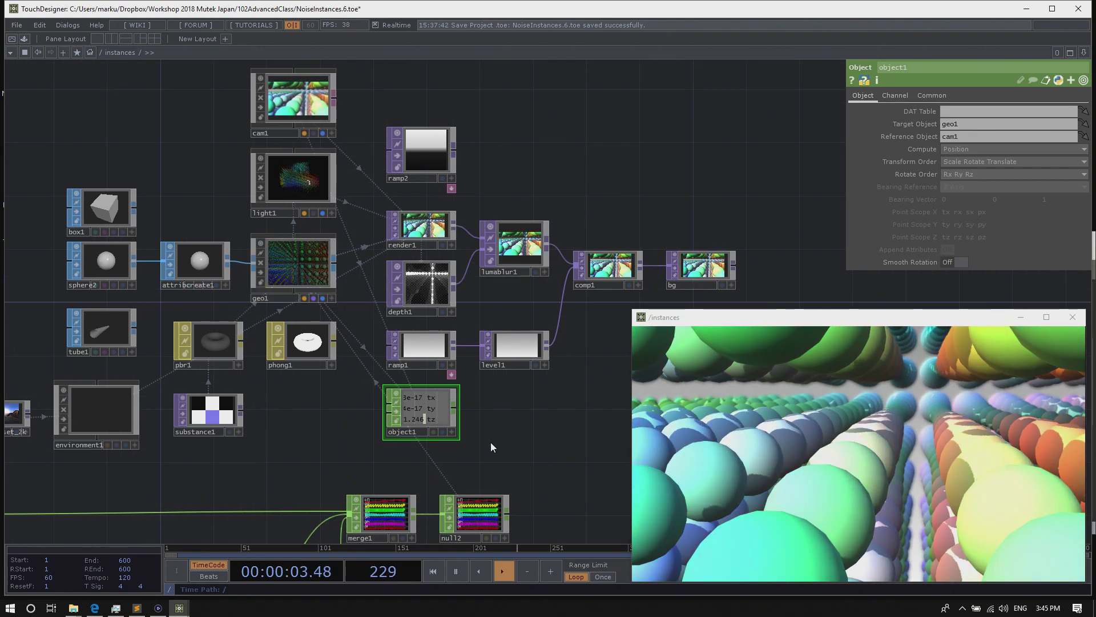
Examine object1's position channels and the available modes of its Compute parameter
{"action": "scroll", "coordinate": [492, 447], "scroll_direction": "up", "scroll_amount": 3}
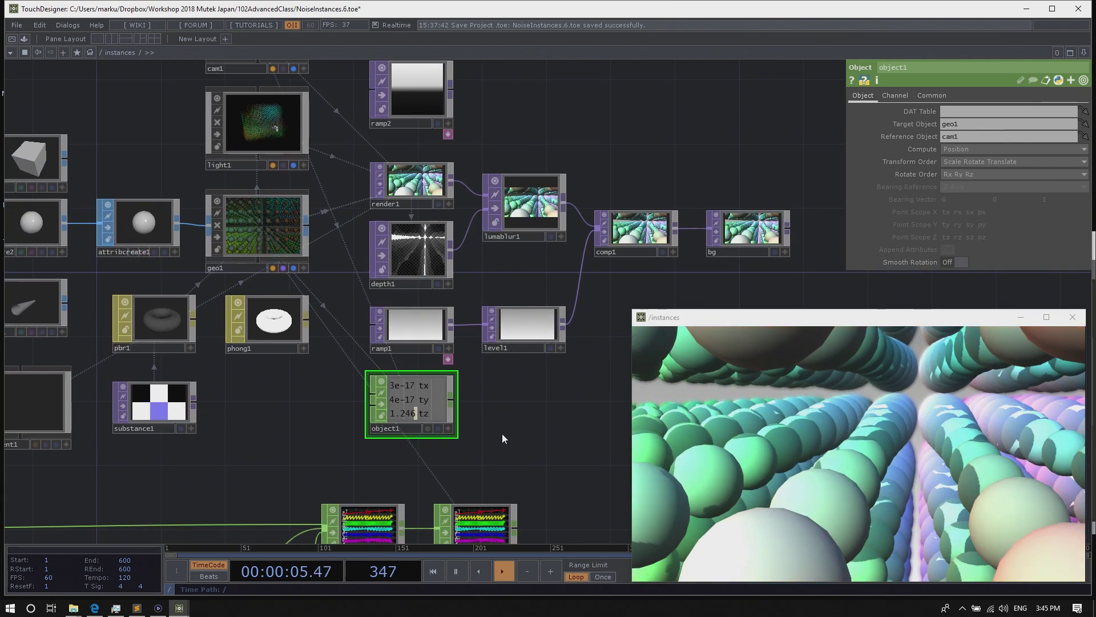
{"action": "left_click_drag", "start_coordinate": [501, 434], "coordinate": [484, 469]}
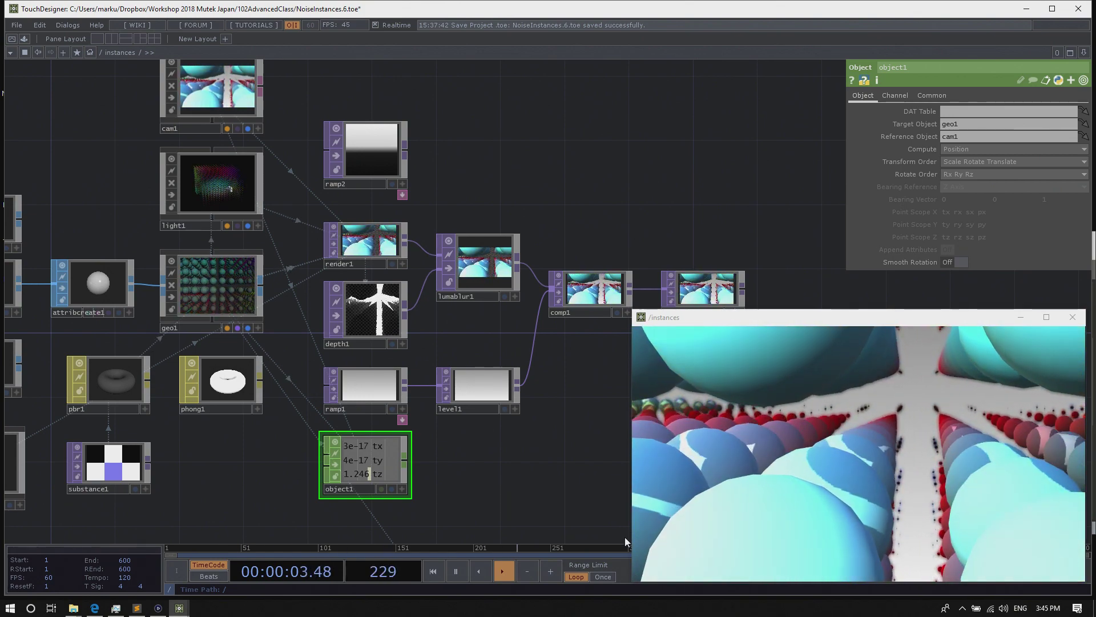
{"action": "left_click_drag", "start_coordinate": [554, 492], "coordinate": [529, 469]}
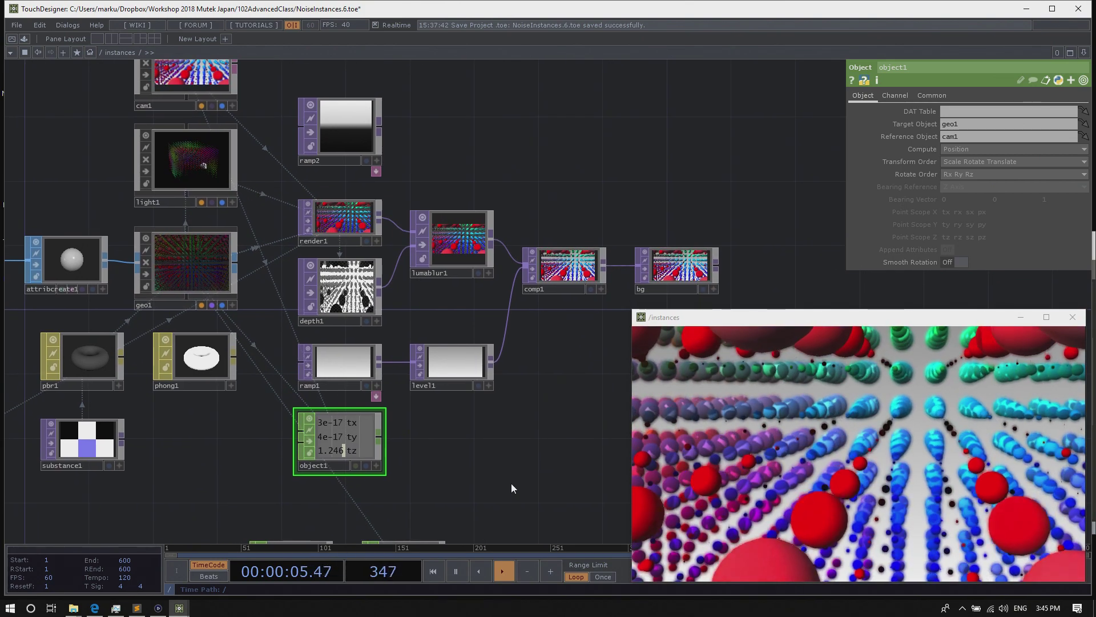
{"action": "scroll", "coordinate": [751, 180], "scroll_direction": "up", "scroll_amount": 2}
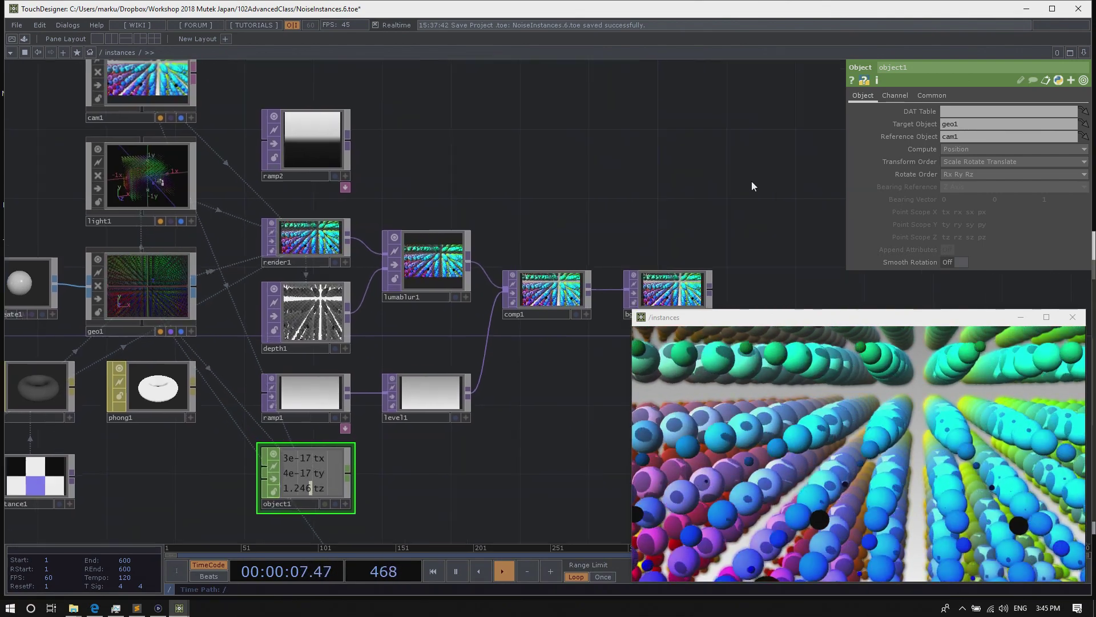
{"action": "left_click_drag", "start_coordinate": [721, 176], "coordinate": [702, 208]}
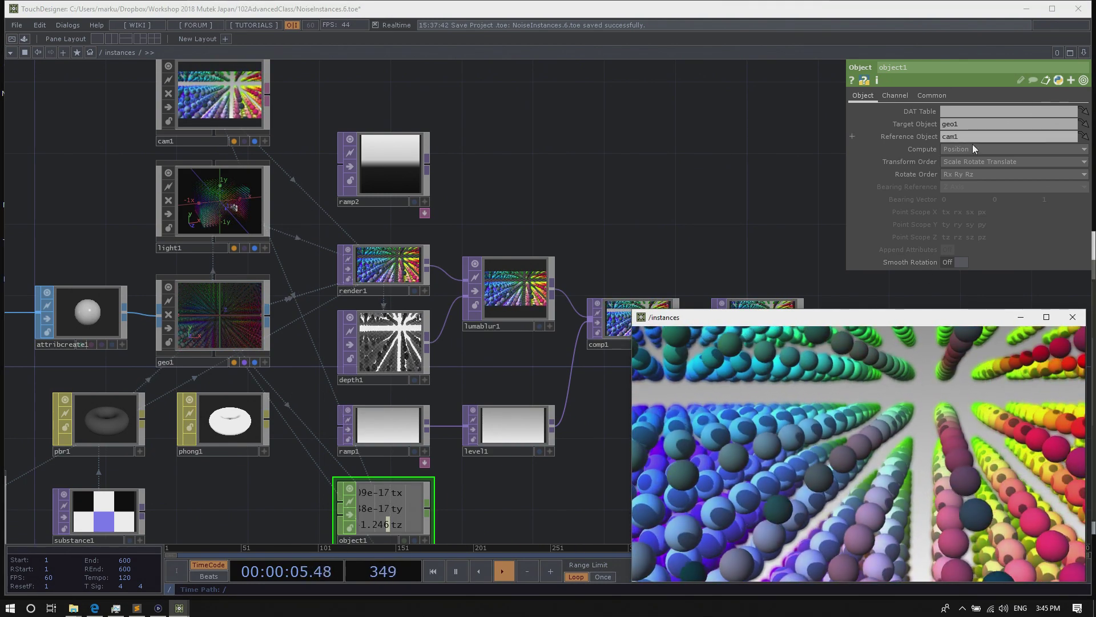
{"action": "left_click", "coordinate": [968, 149]}
{"action": "left_click", "coordinate": [967, 150]}
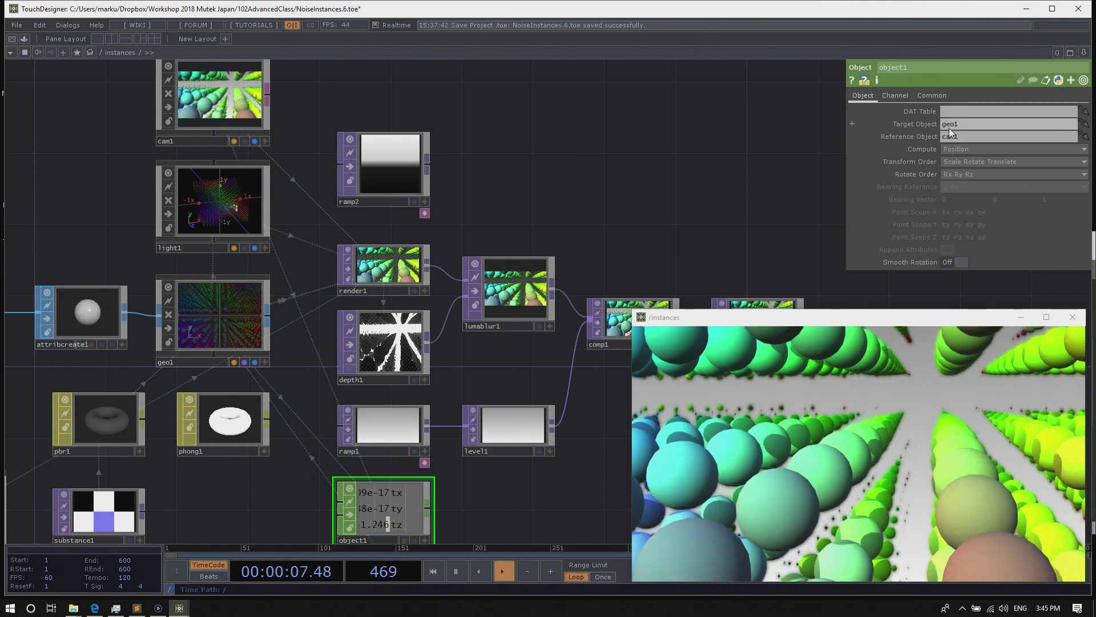
{"action": "left_click", "coordinate": [951, 148]}
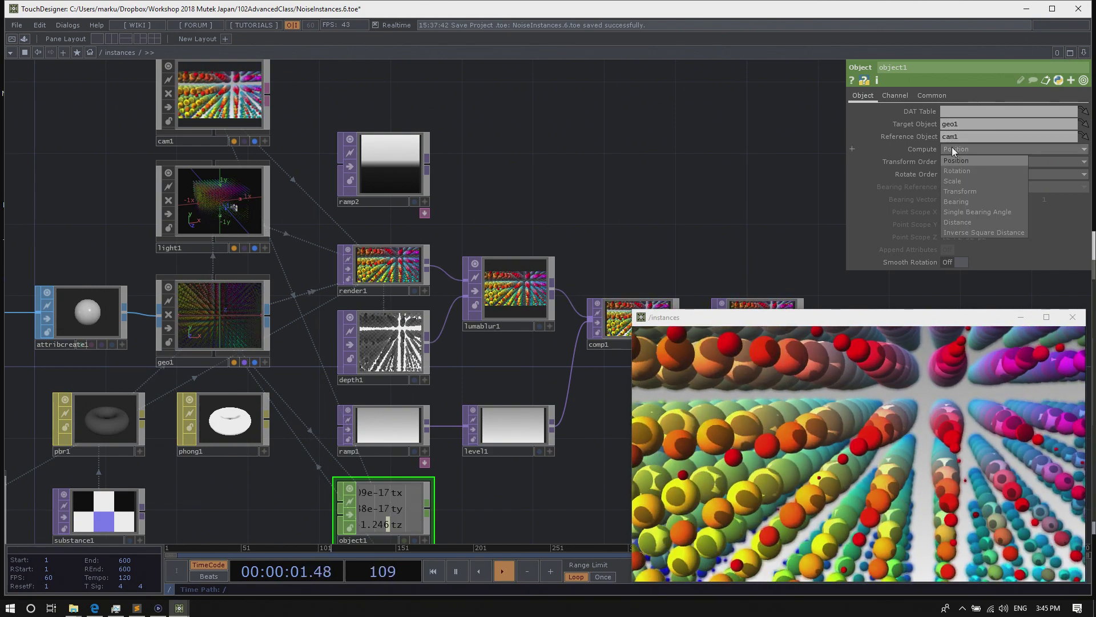
{"action": "left_click", "coordinate": [949, 145]}
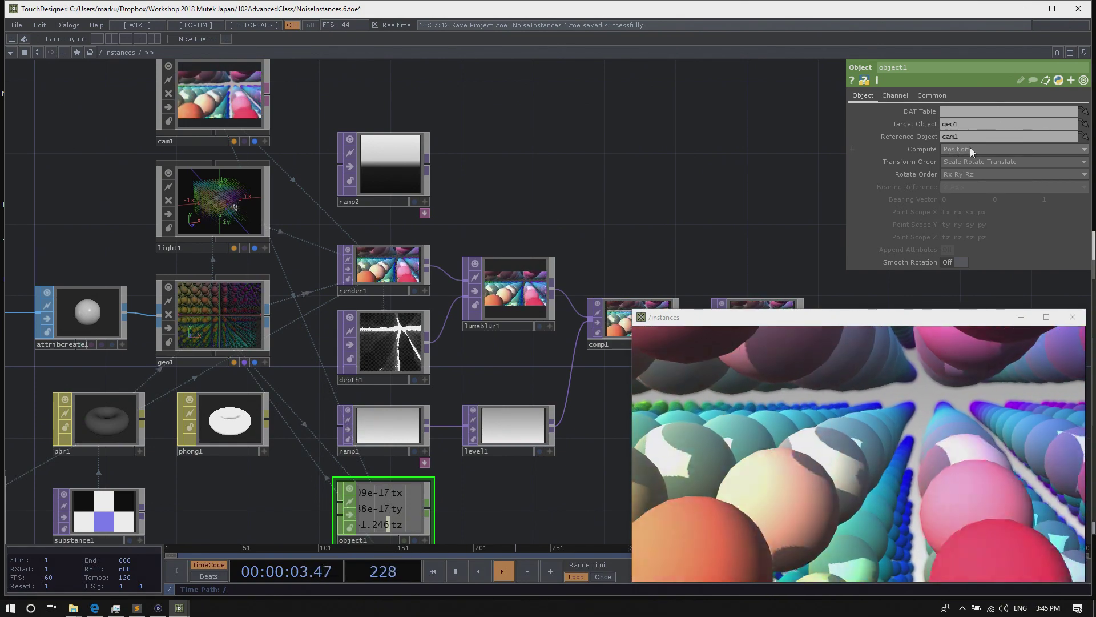
{"action": "left_click_drag", "start_coordinate": [484, 485], "coordinate": [480, 470]}
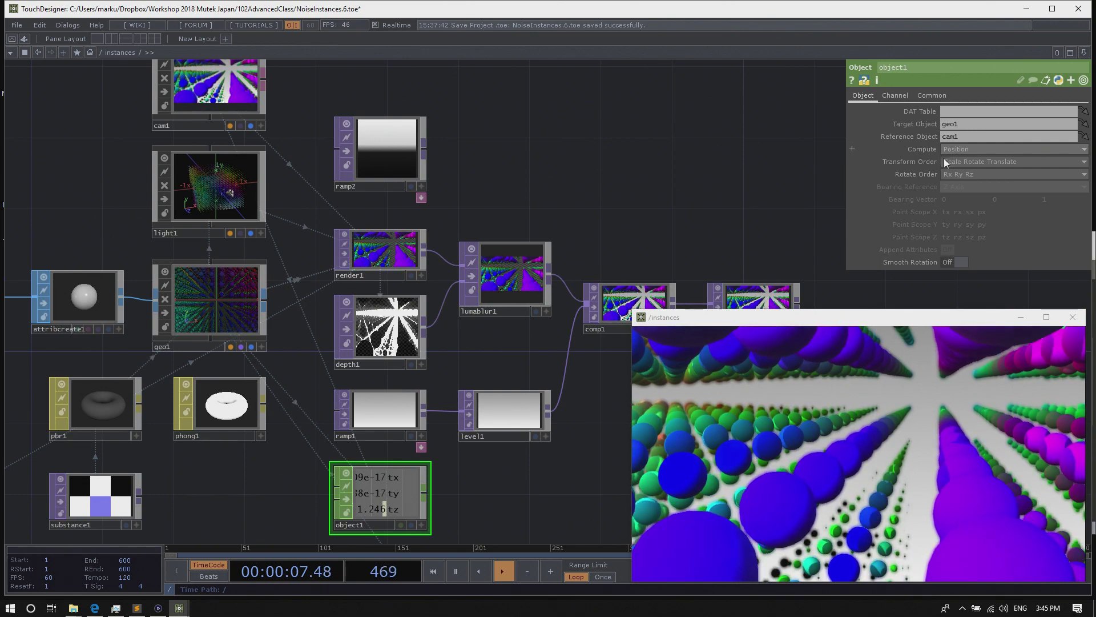
{"action": "left_click_drag", "start_coordinate": [441, 494], "coordinate": [439, 484]}
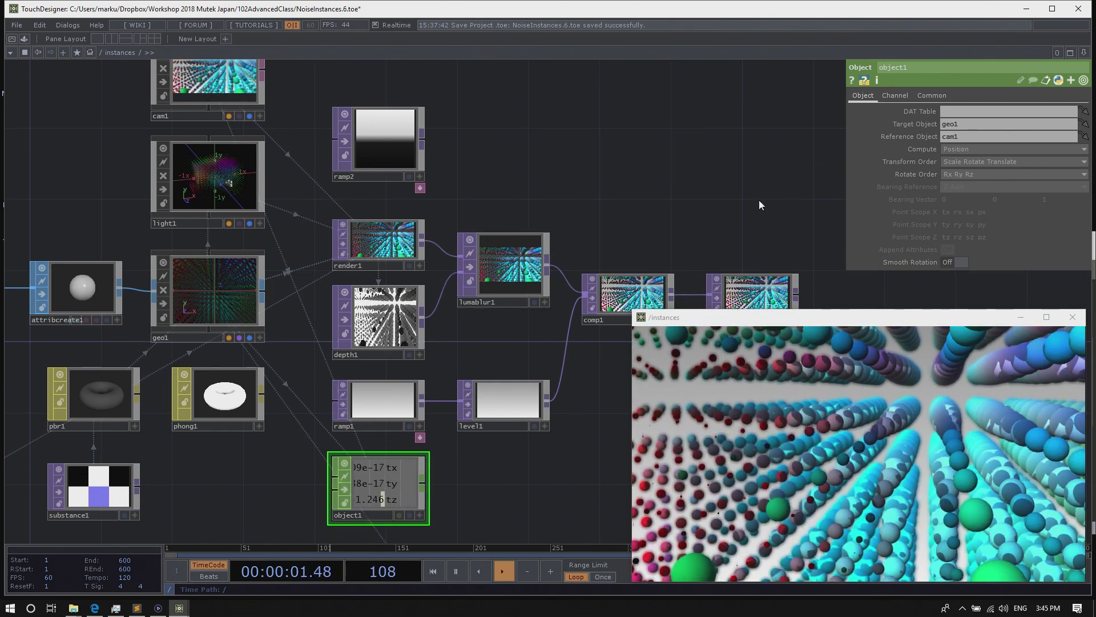
Set object1's Compute parameter to Distance to measure between geo1 and cam1
{"action": "left_click", "coordinate": [972, 147]}
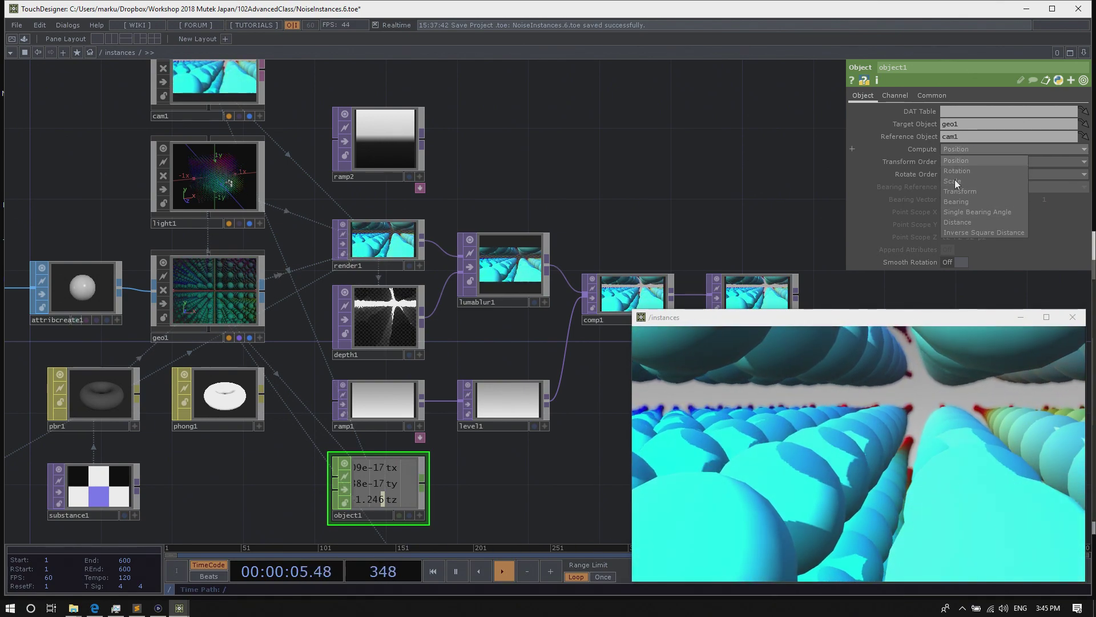
{"action": "left_click", "coordinate": [958, 221]}
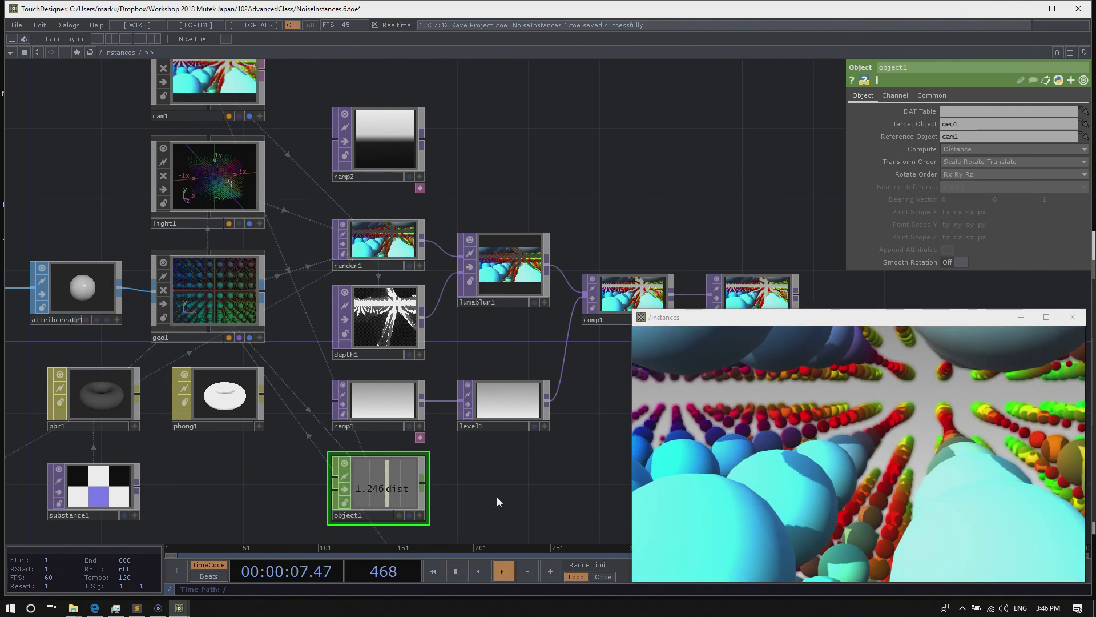
{"action": "left_click_drag", "start_coordinate": [486, 507], "coordinate": [488, 465]}
{"action": "scroll", "coordinate": [514, 470], "scroll_direction": "up", "scroll_amount": 2}
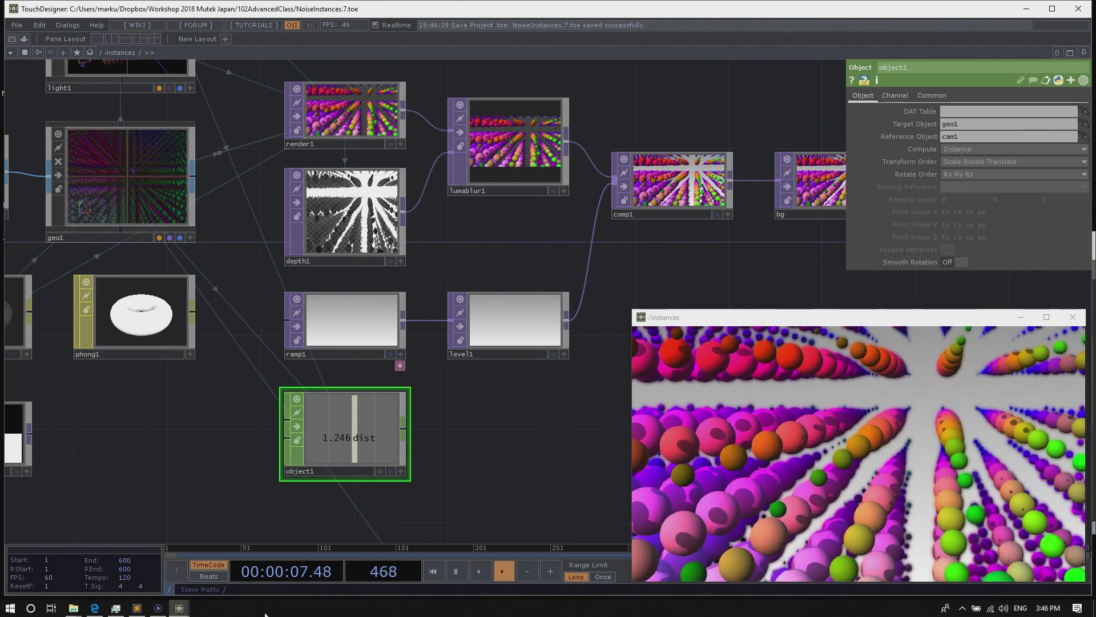
{"action": "left_click_drag", "start_coordinate": [159, 454], "coordinate": [186, 462]}
{"action": "scroll", "coordinate": [160, 469], "scroll_direction": "down", "scroll_amount": 1}
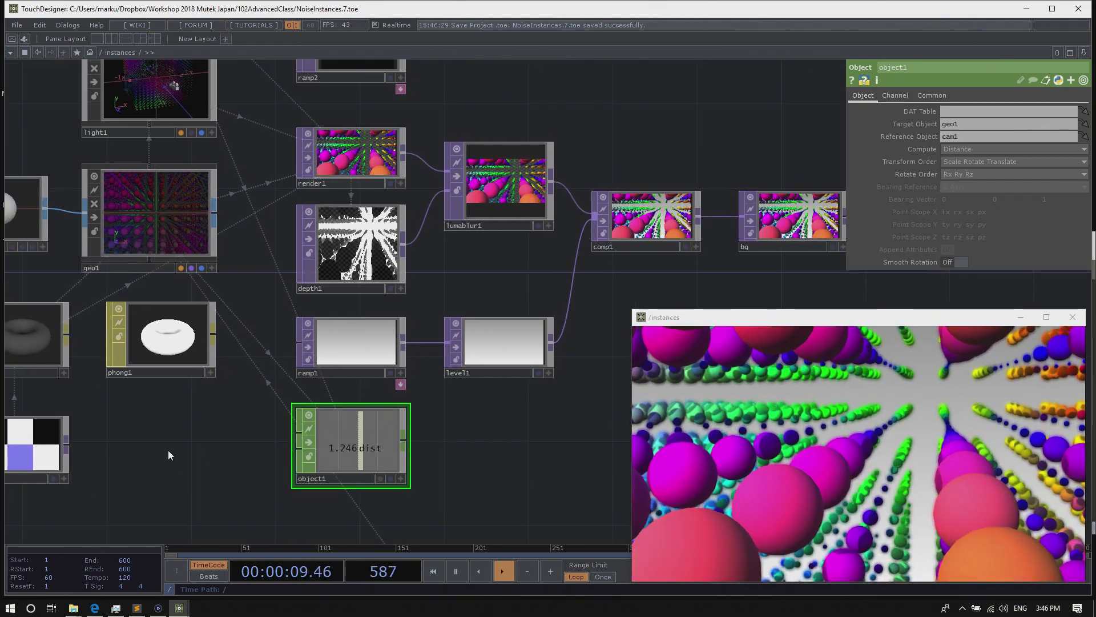
Set the gamma of the depth1 operator to 0.87
{"action": "left_click", "coordinate": [372, 246]}
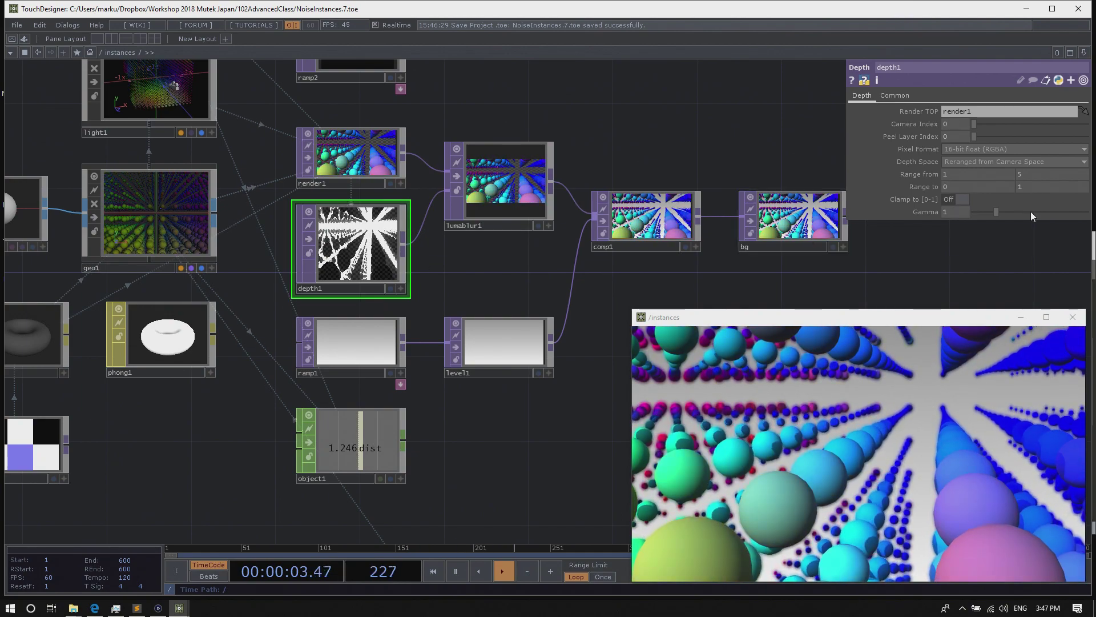
{"action": "mouse_move", "coordinate": [998, 211]}
{"action": "left_mouse_down"}
{"action": "mouse_move", "coordinate": [1036, 210]}
{"action": "mouse_move", "coordinate": [977, 214]}
{"action": "mouse_move", "coordinate": [995, 210]}
{"action": "left_mouse_up"}
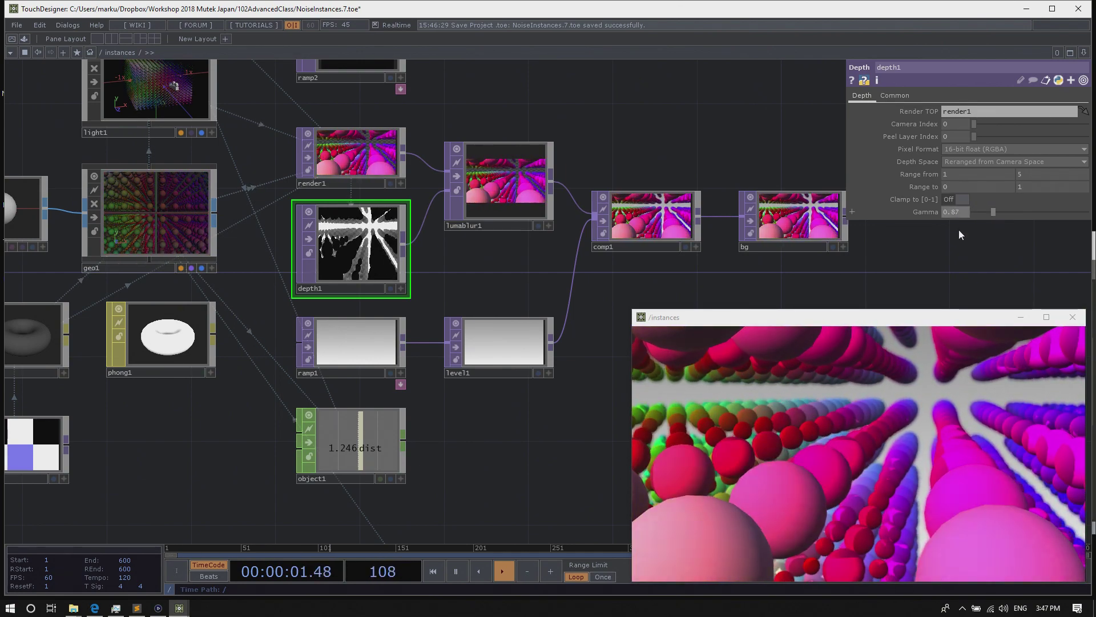
Try a Level TOP between depth1 and lumablur1 and delete it again
{"action": "left_click_drag", "start_coordinate": [481, 268], "coordinate": [419, 282]}
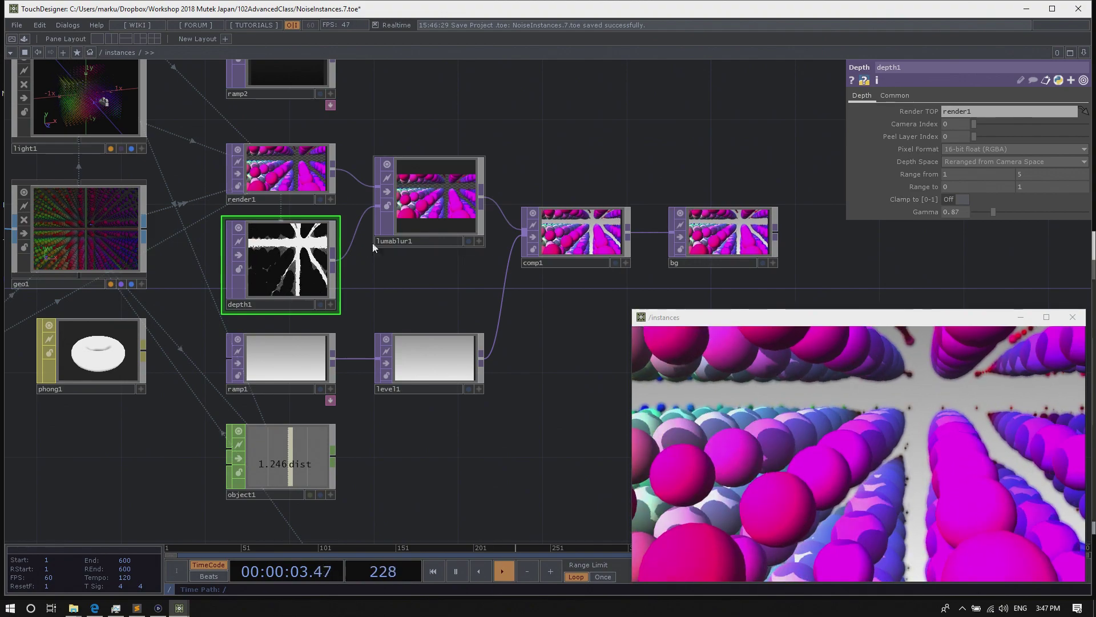
{"action": "right_click", "coordinate": [334, 262]}
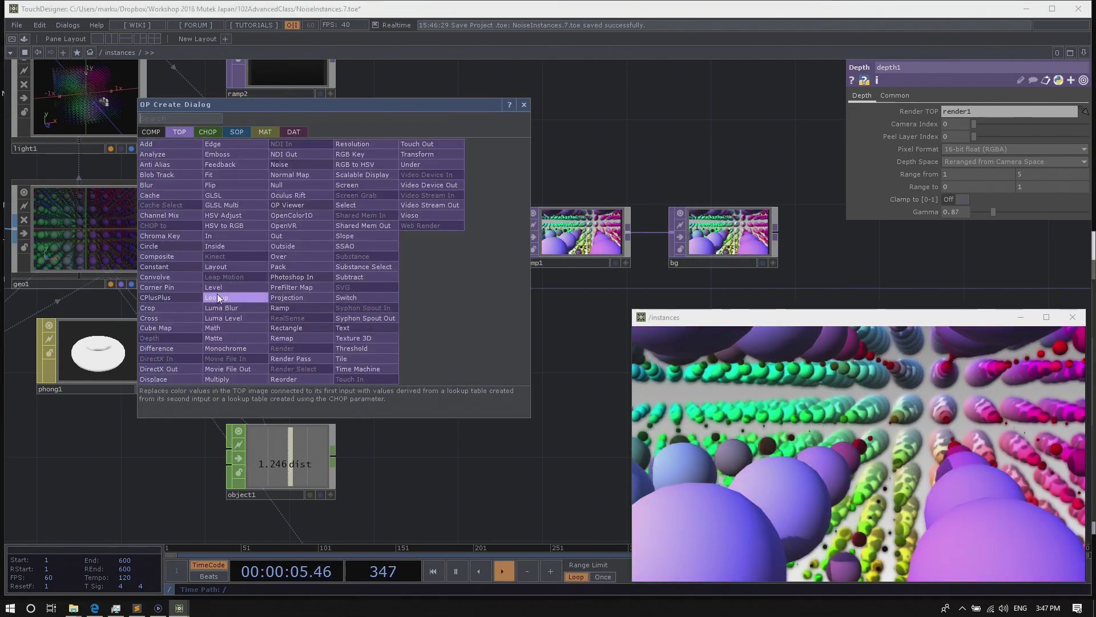
{"action": "left_click", "coordinate": [235, 291]}
{"action": "left_click", "coordinate": [440, 294]}
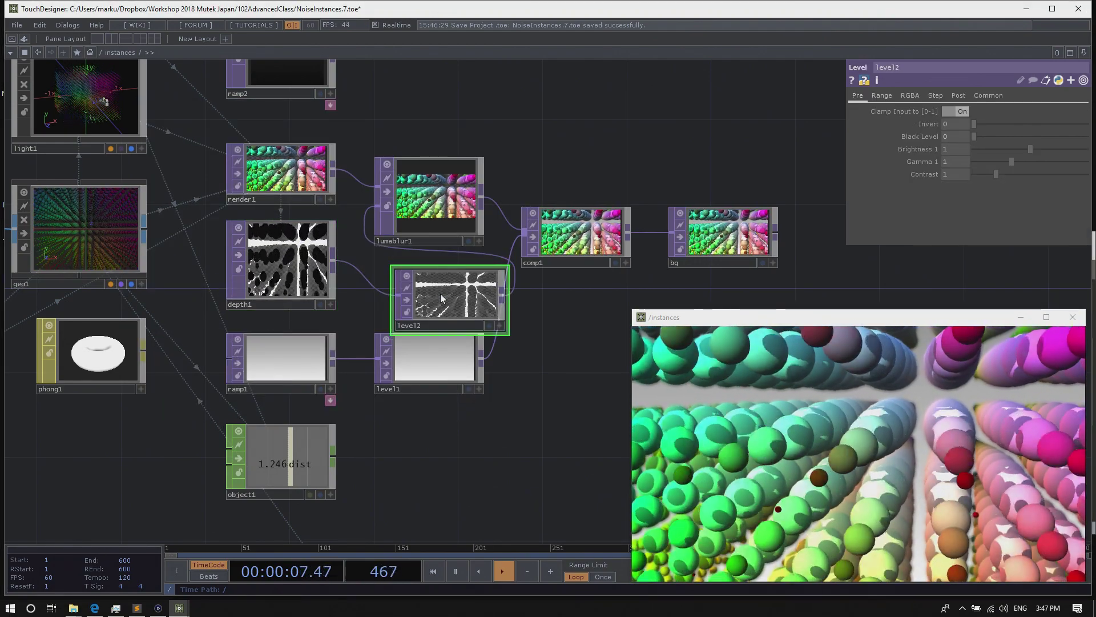
{"action": "key", "text": "Delete"}
Shift depth1 away from lumablur1, insert a Math TOP between them and show its range settings
{"action": "left_click", "coordinate": [321, 252]}
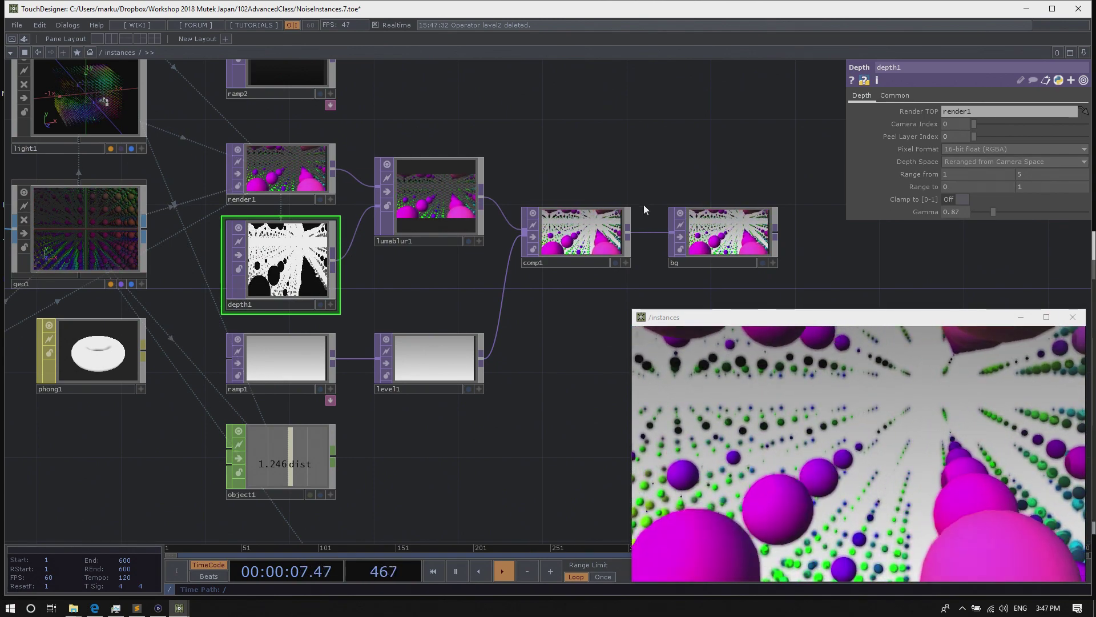
{"action": "left_click_drag", "start_coordinate": [309, 268], "coordinate": [266, 269]}
{"action": "left_click_drag", "start_coordinate": [350, 301], "coordinate": [431, 320]}
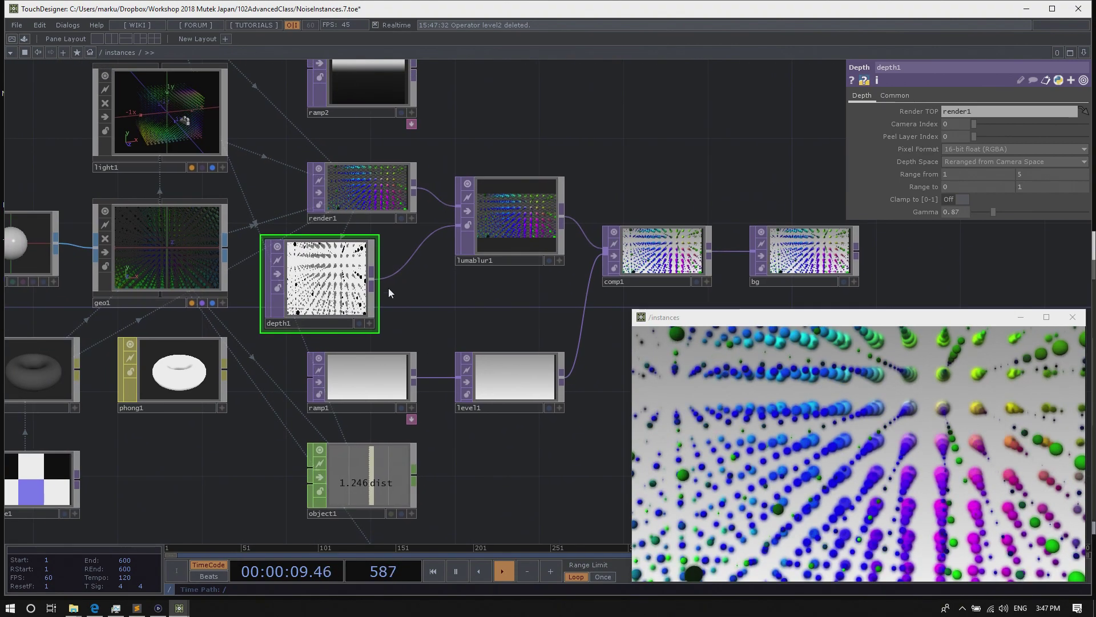
{"action": "left_click_drag", "start_coordinate": [370, 283], "coordinate": [329, 281]}
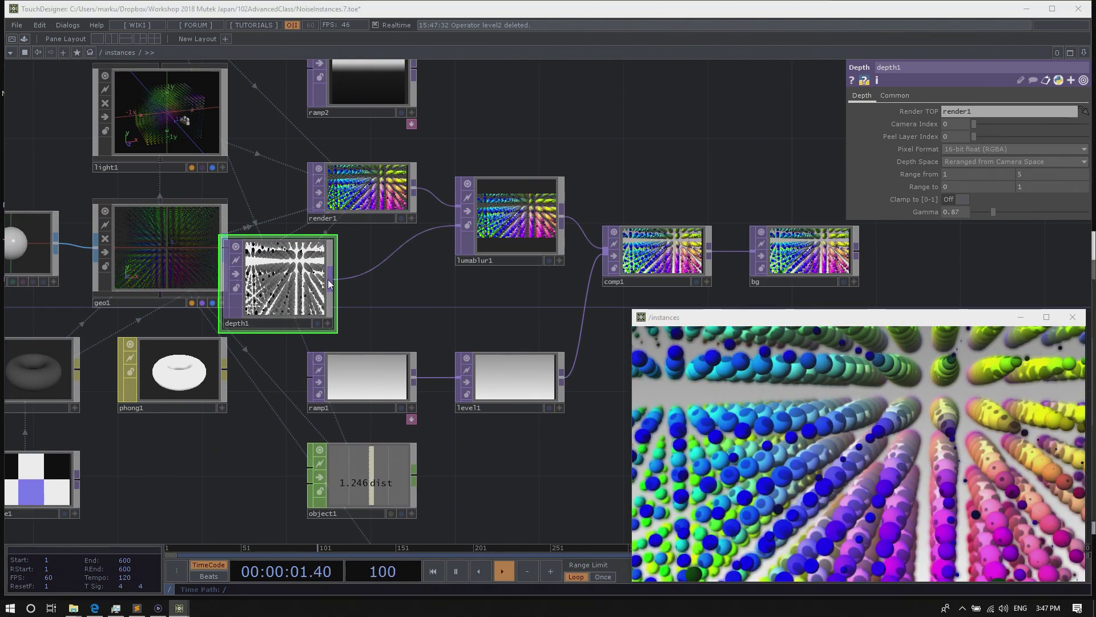
{"action": "right_click", "coordinate": [328, 282]}
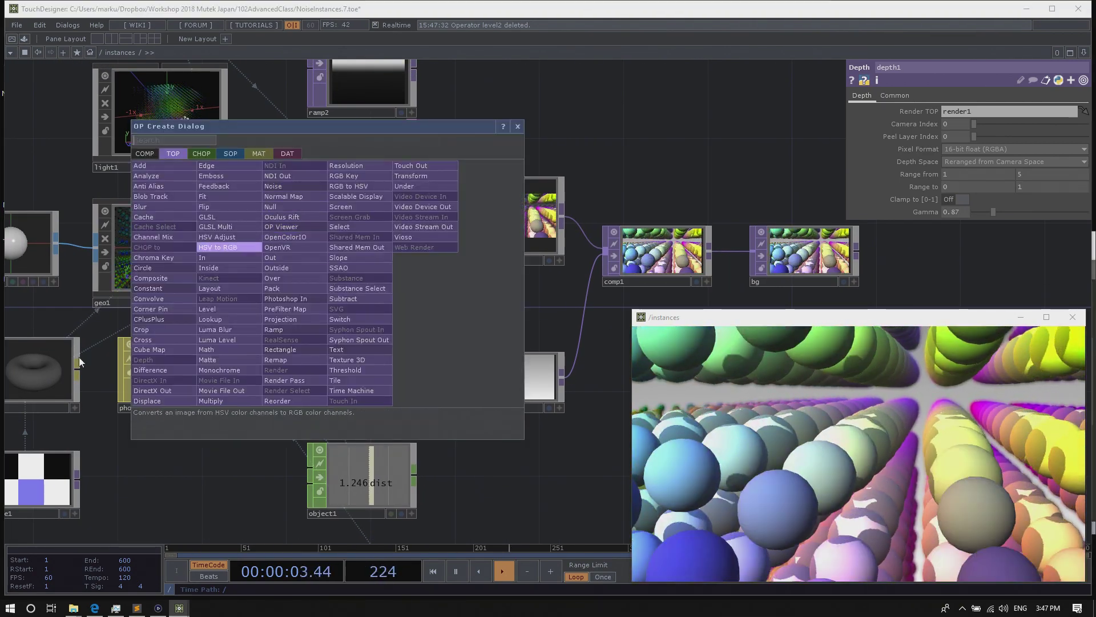
{"action": "left_click", "coordinate": [216, 329]}
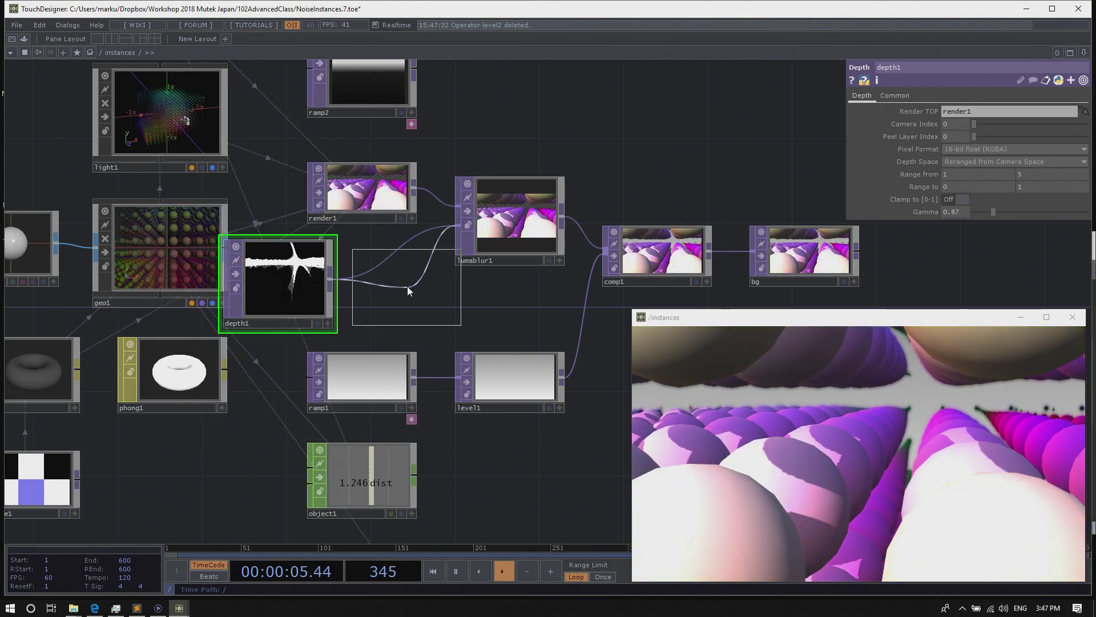
{"action": "left_click", "coordinate": [406, 286]}
{"action": "left_click", "coordinate": [921, 95]}
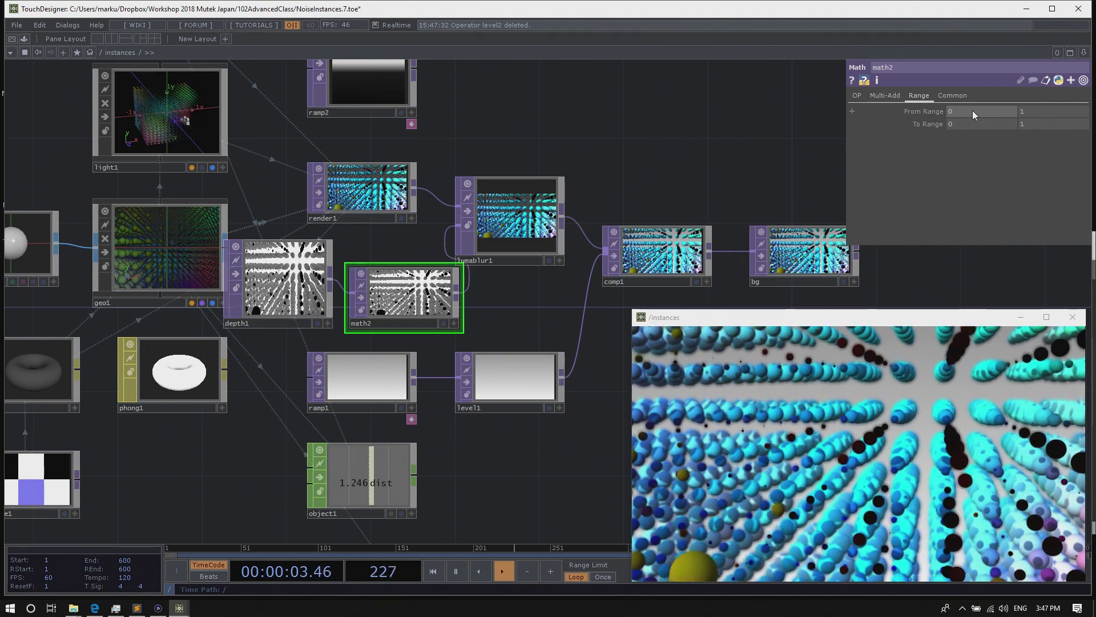
Check the Luma Blur settings of lumablur1 and delete the Math TOP after depth1
{"action": "left_click", "coordinate": [533, 219]}
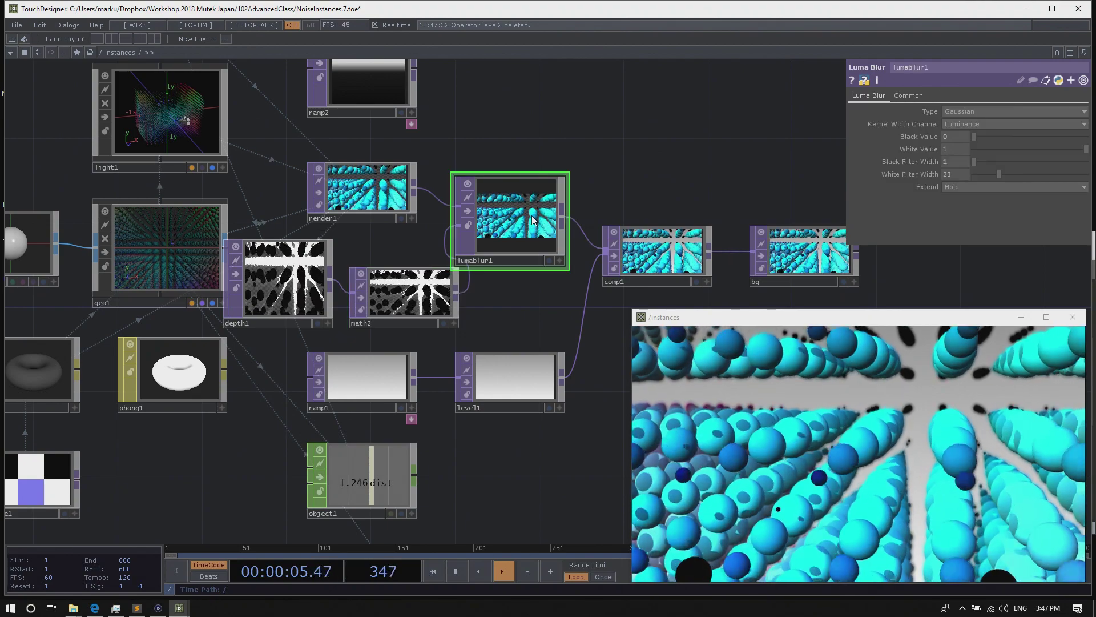
{"action": "left_click", "coordinate": [398, 298]}
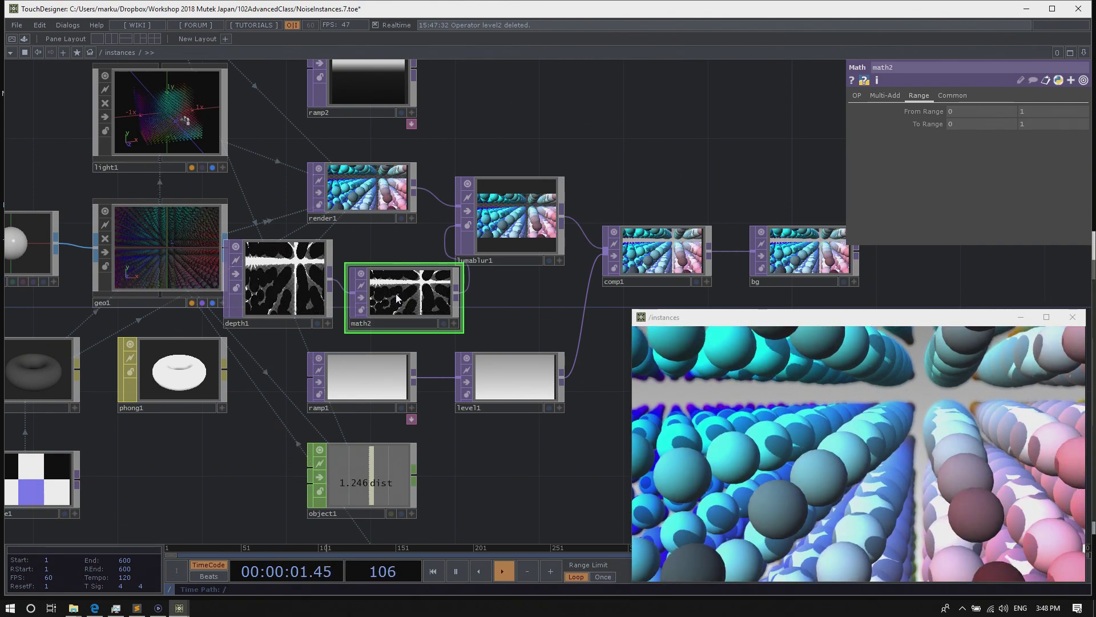
{"action": "key", "text": "Delete"}
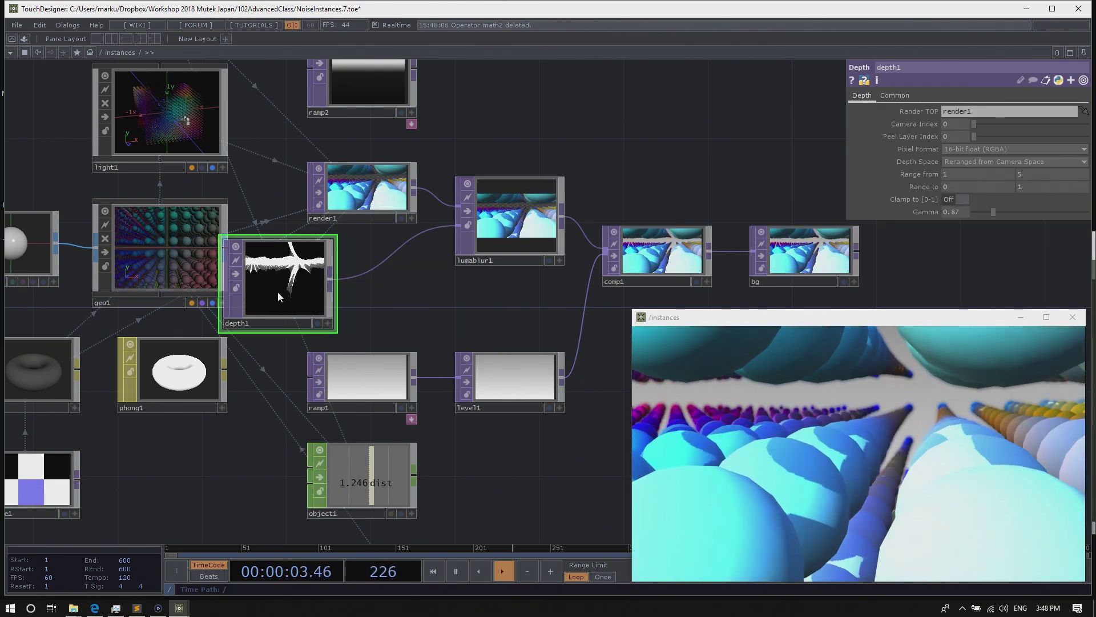
Move depth1 back beneath render1 and set its gamma to 1.1
{"action": "left_click_drag", "start_coordinate": [277, 291], "coordinate": [350, 287]}
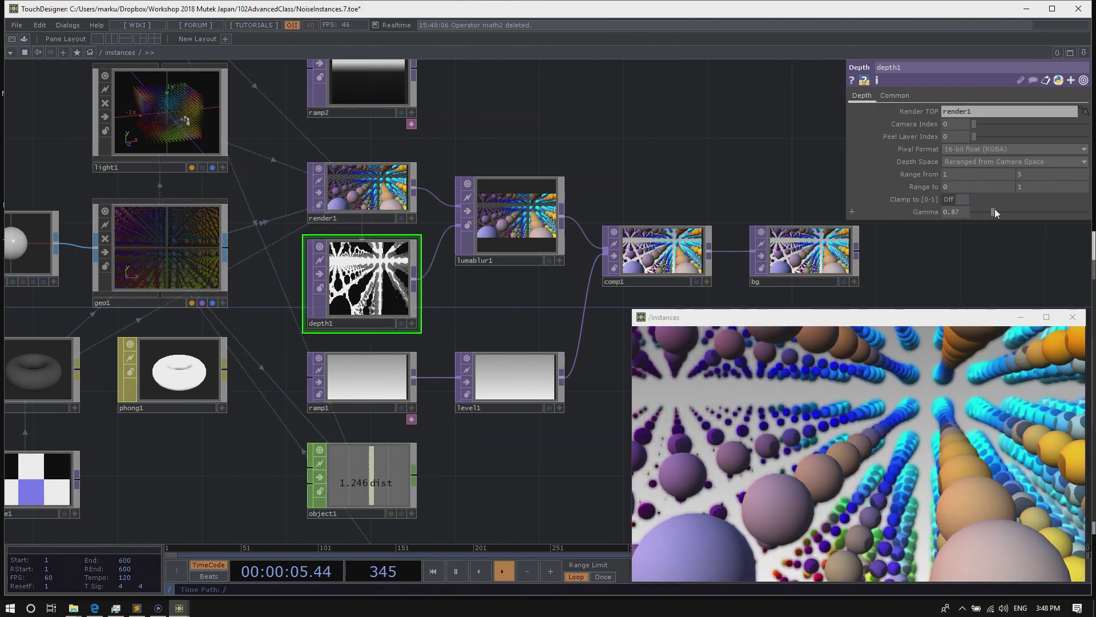
{"action": "left_click_drag", "start_coordinate": [1012, 208], "coordinate": [1001, 213]}
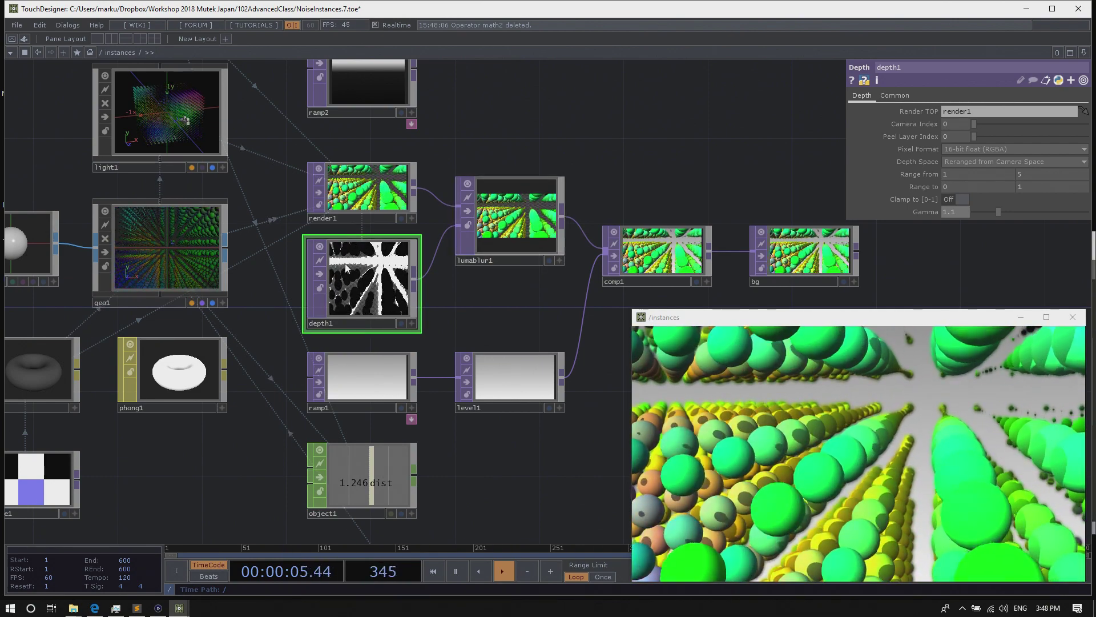
Move depth1 away from lumablur1 and insert a Math TOP on the connection between them
{"action": "scroll", "coordinate": [565, 131], "scroll_direction": "right", "scroll_amount": 3}
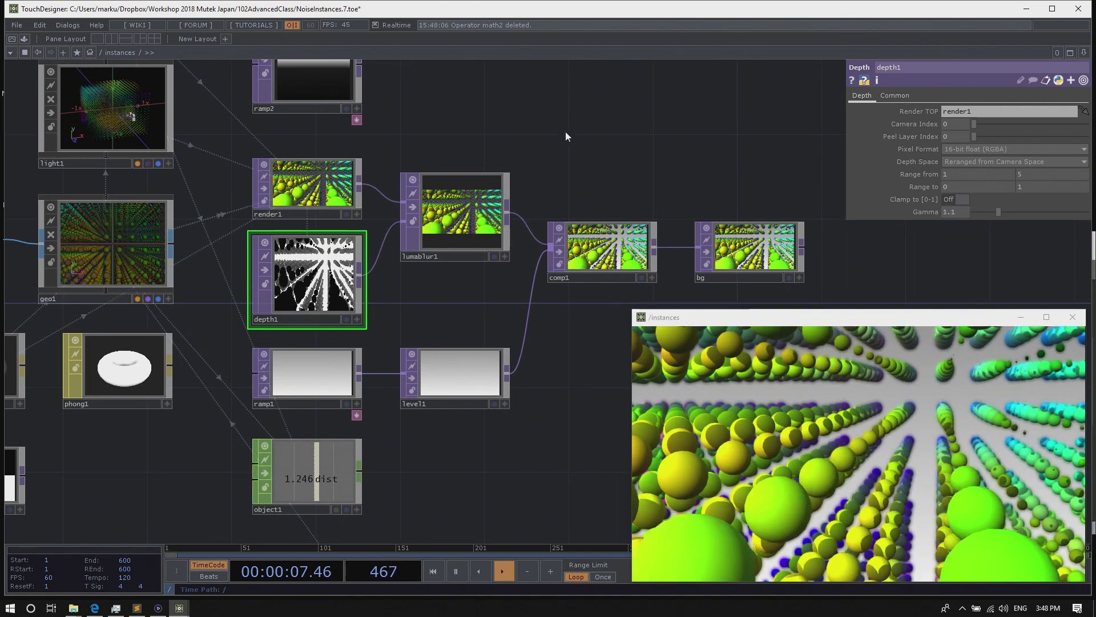
{"action": "left_click_drag", "start_coordinate": [563, 132], "coordinate": [550, 87]}
{"action": "left_click_drag", "start_coordinate": [354, 245], "coordinate": [271, 245]}
{"action": "right_click", "coordinate": [268, 232]}
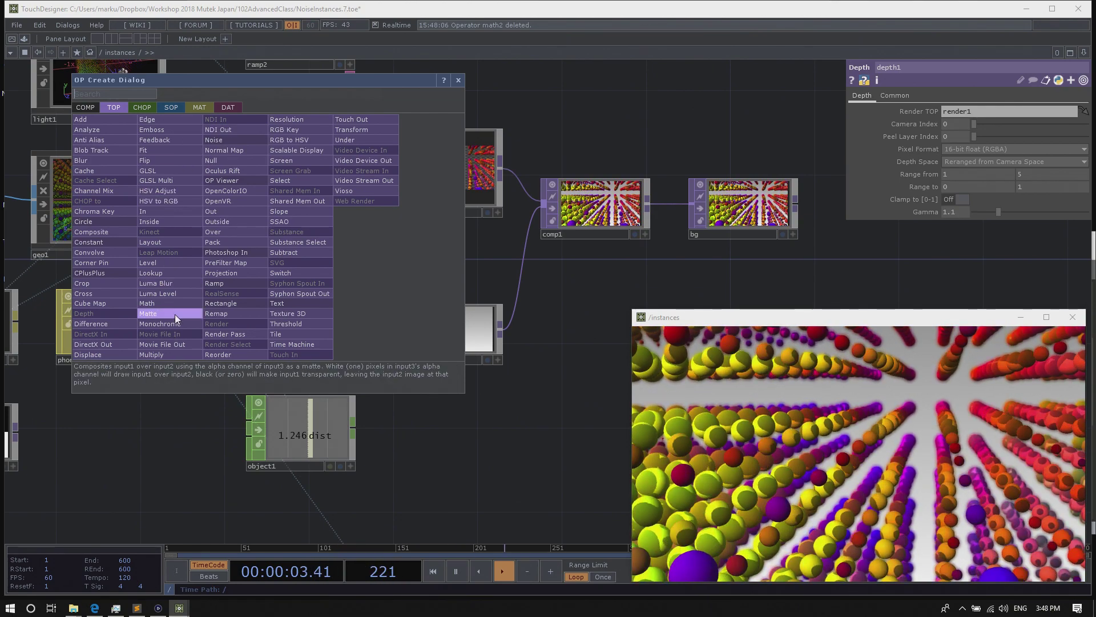
{"action": "left_click", "coordinate": [188, 299]}
{"action": "left_click", "coordinate": [347, 243]}
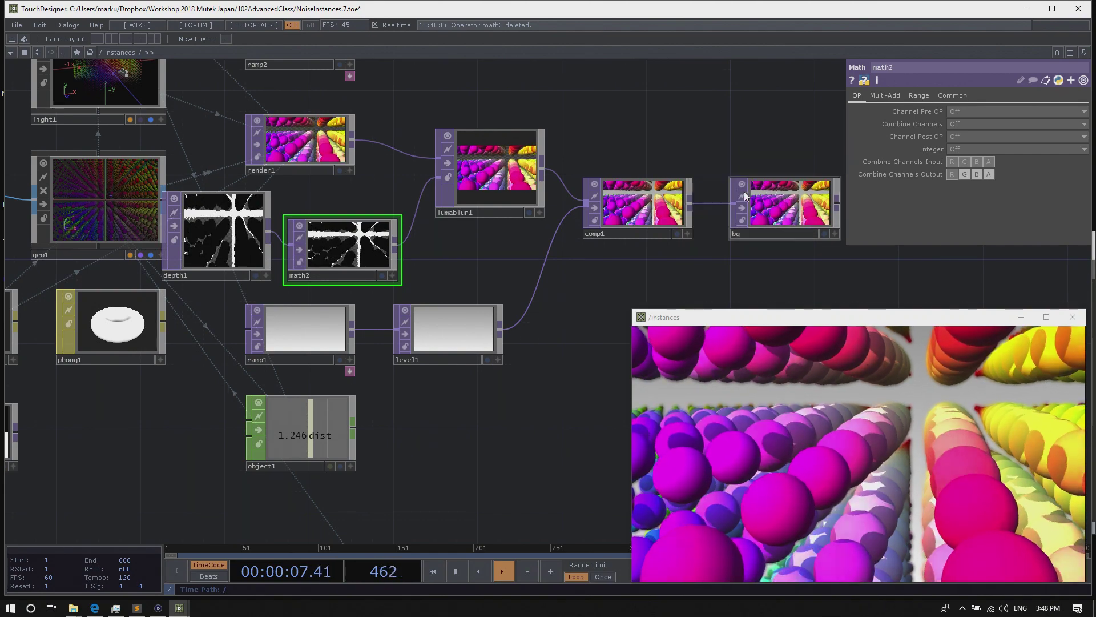
{"action": "left_click_drag", "start_coordinate": [312, 262], "coordinate": [333, 242]}
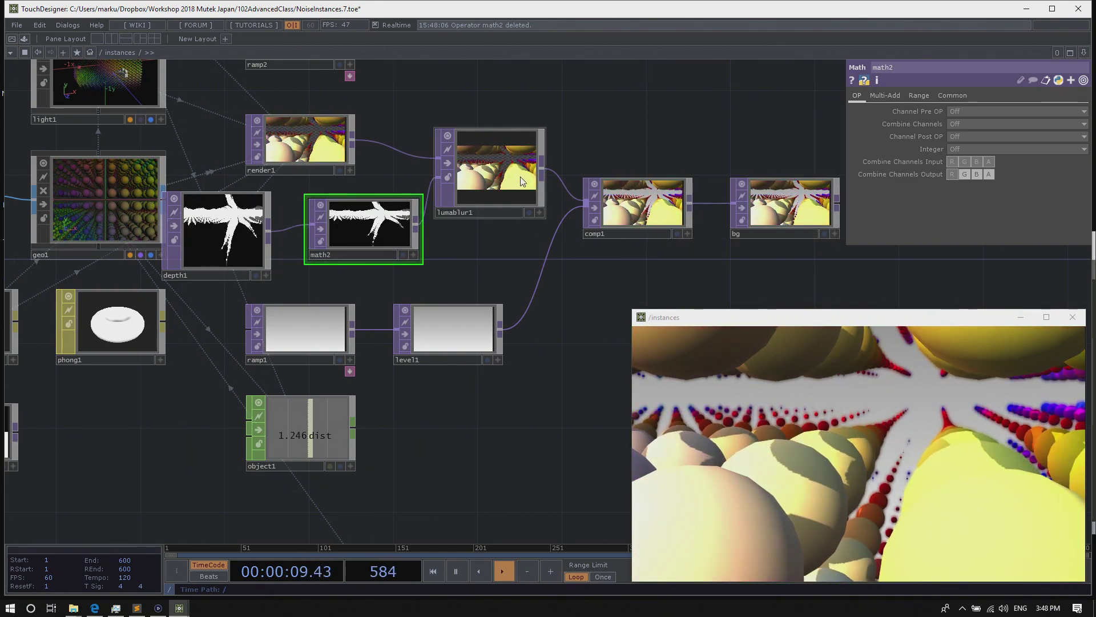
Inspect the operator information of depth1 and math2, including size and pixel format
{"action": "middle_click", "coordinate": [230, 227]}
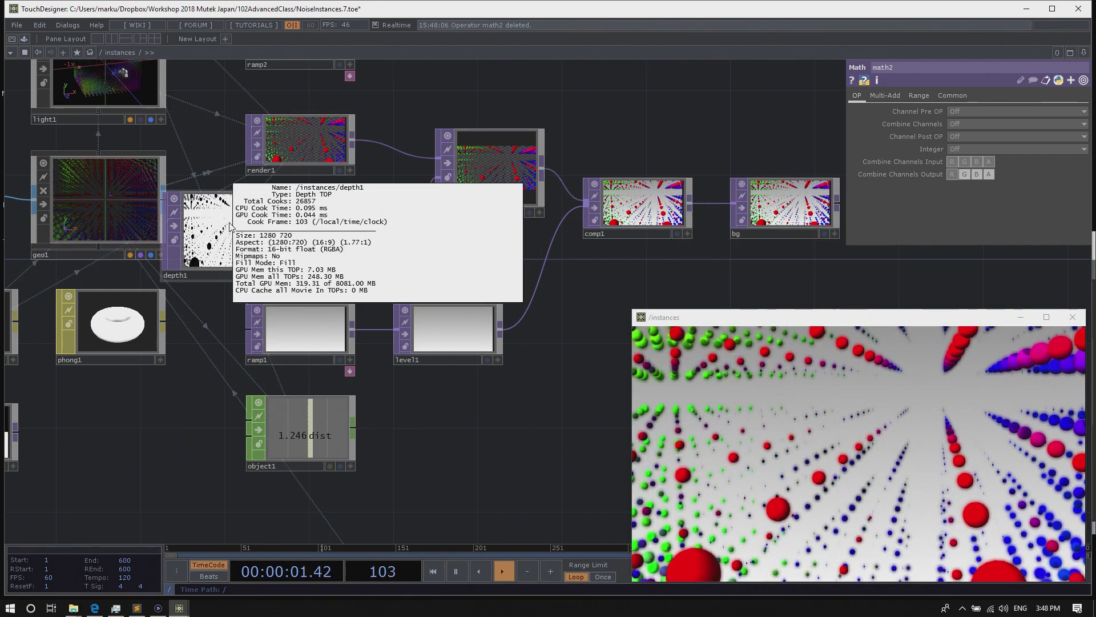
{"action": "middle_click", "coordinate": [377, 230]}
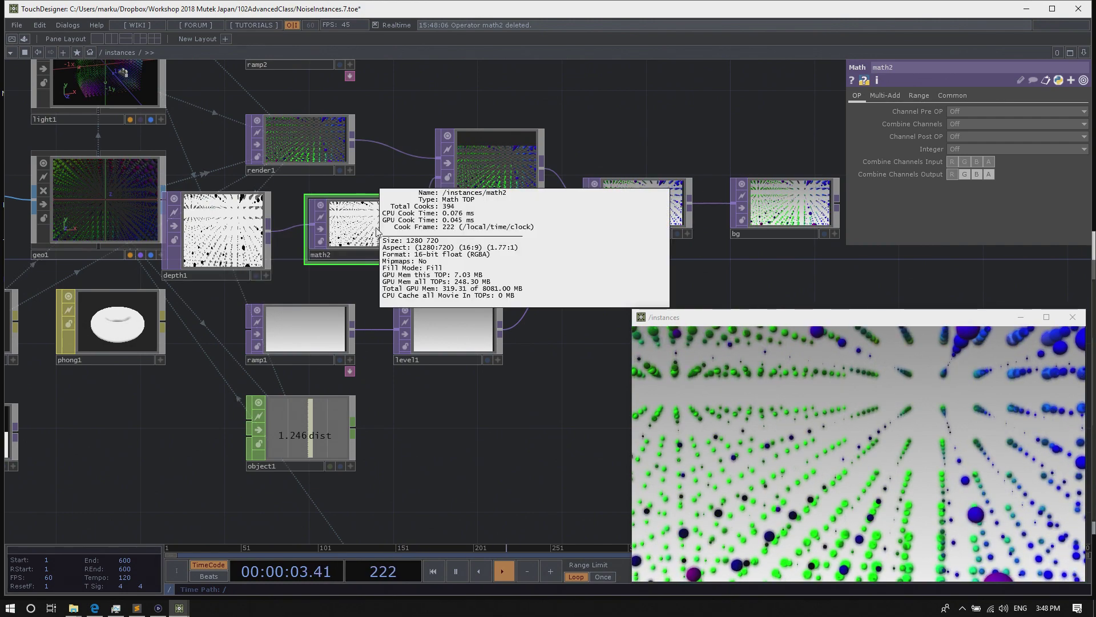
Save the project with the new Math TOP in the depth blur chain
{"action": "scroll", "coordinate": [439, 279], "scroll_direction": "down", "scroll_amount": 2}
{"action": "left_click_drag", "start_coordinate": [264, 246], "coordinate": [281, 247]}
{"action": "left_click_drag", "start_coordinate": [455, 265], "coordinate": [455, 254]}
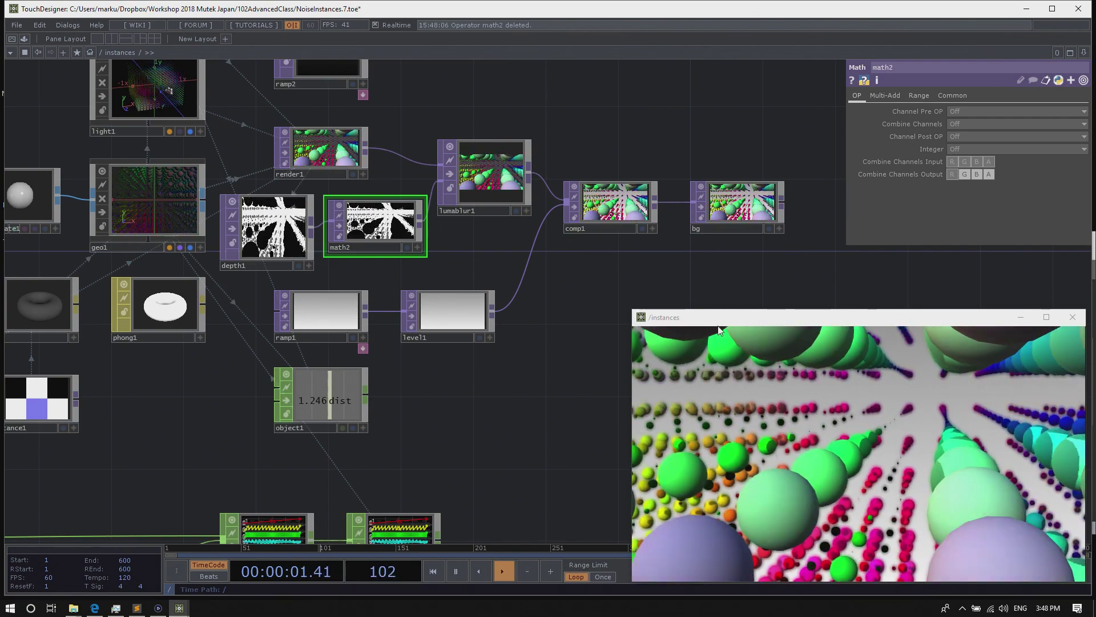
{"action": "key", "text": "ctrl+s"}
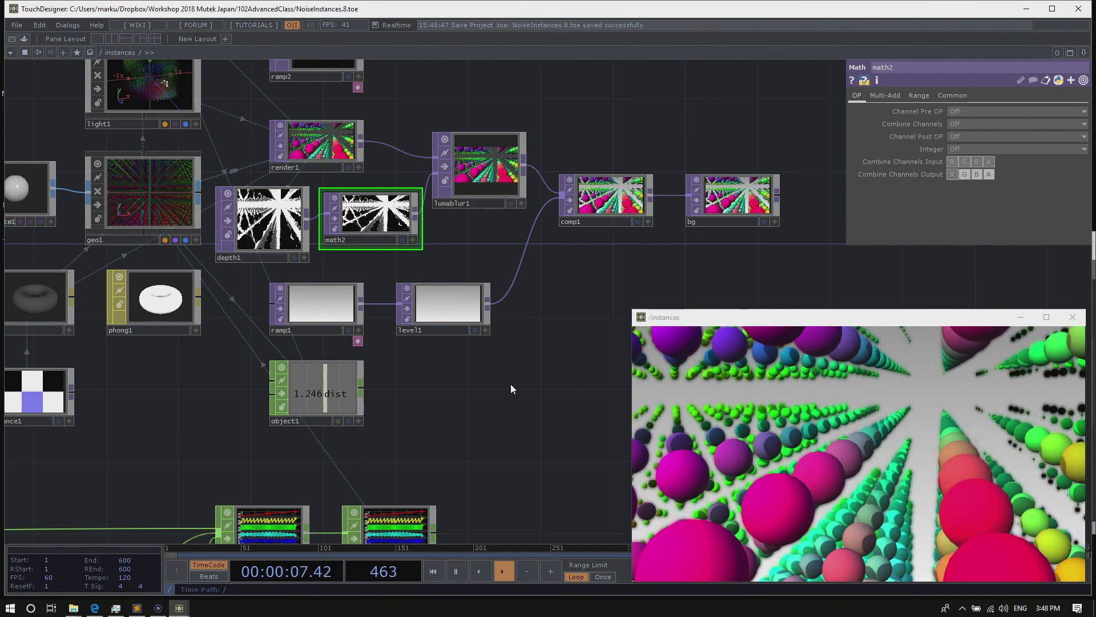
Bypass the lumablur1 operator so the render reaches comp1 without the depth blur
{"action": "scroll", "coordinate": [510, 384], "scroll_direction": "down", "scroll_amount": 2}
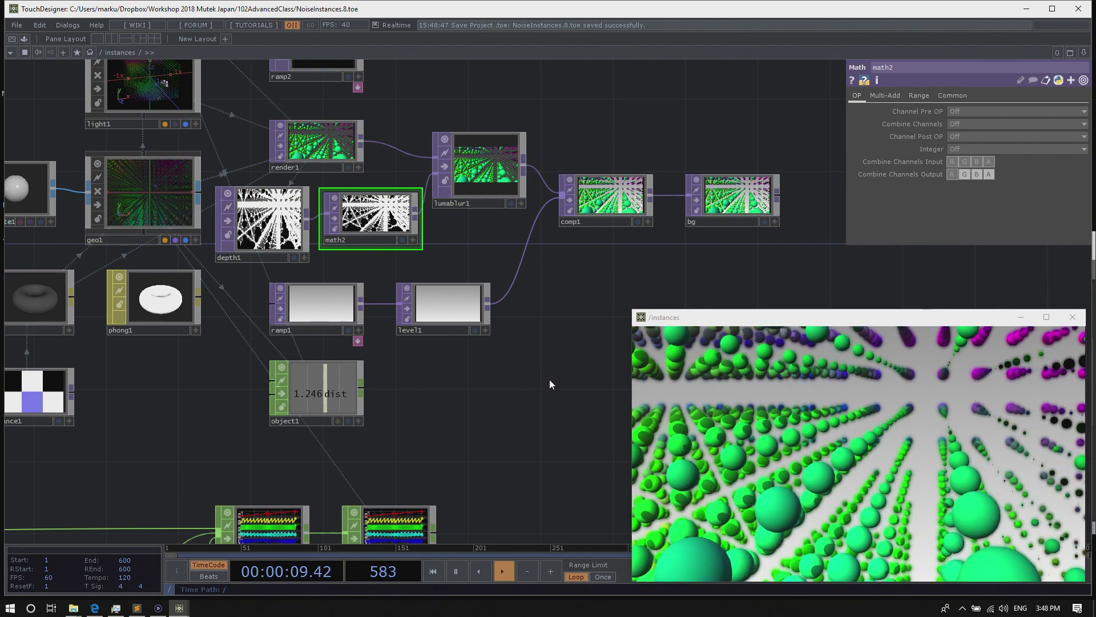
{"action": "scroll", "coordinate": [498, 397], "scroll_direction": "down", "scroll_amount": 1}
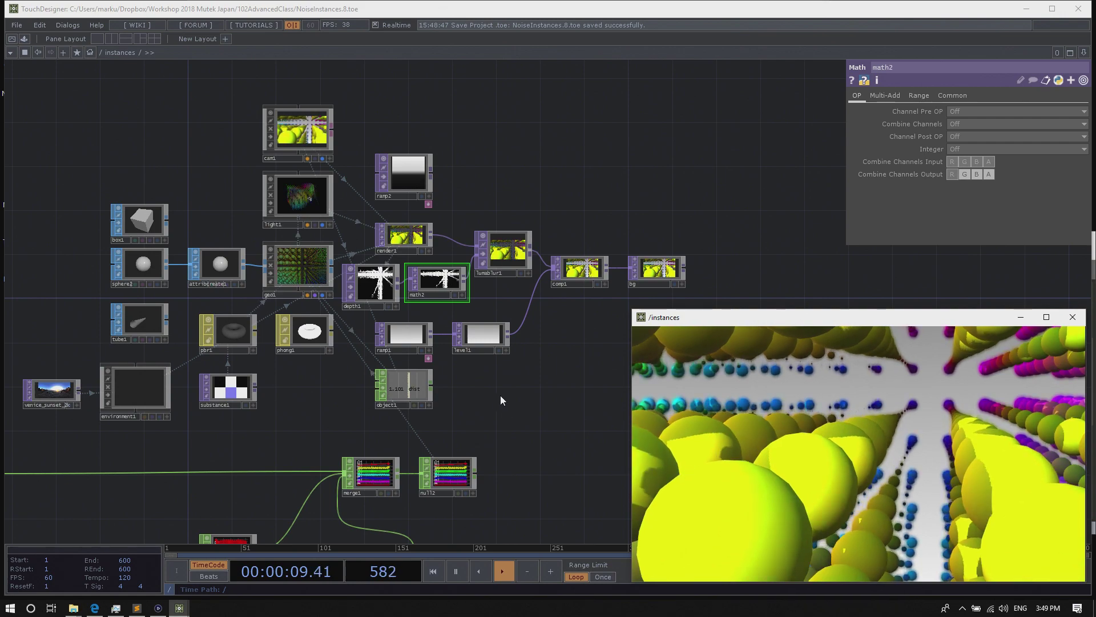
{"action": "scroll", "coordinate": [498, 192], "scroll_direction": "up", "scroll_amount": 4}
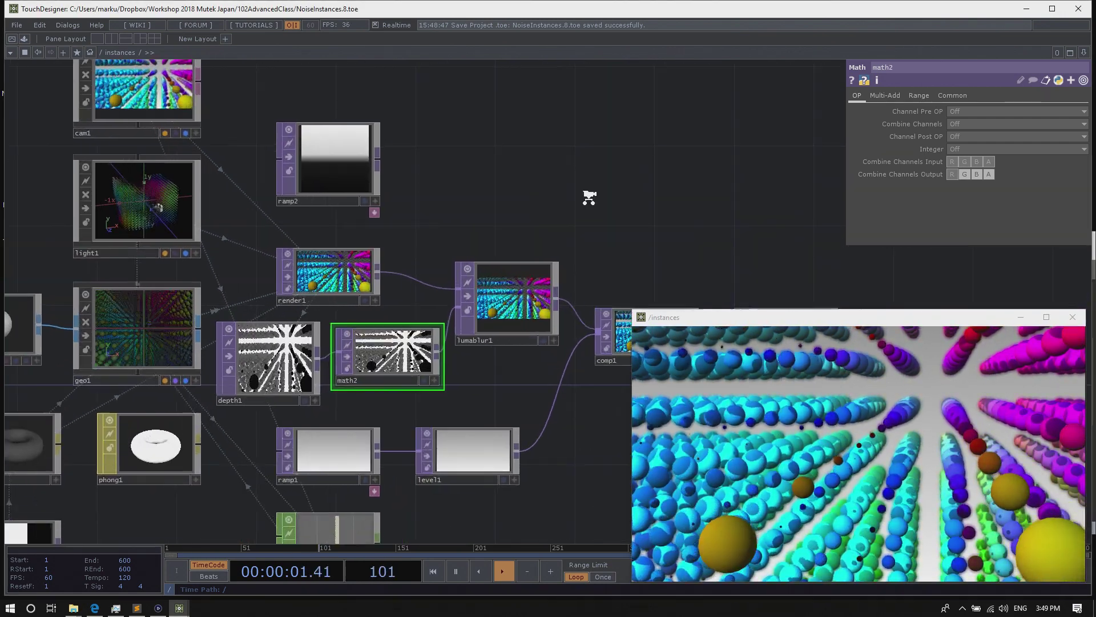
{"action": "left_click_drag", "start_coordinate": [539, 204], "coordinate": [514, 126]}
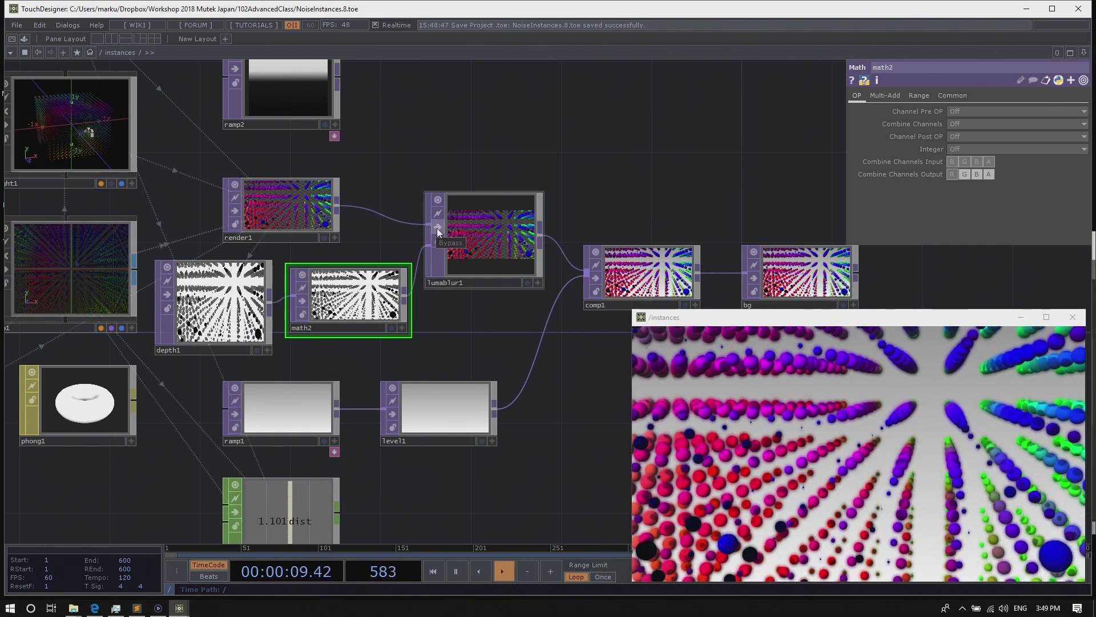
{"action": "left_click", "coordinate": [437, 229]}
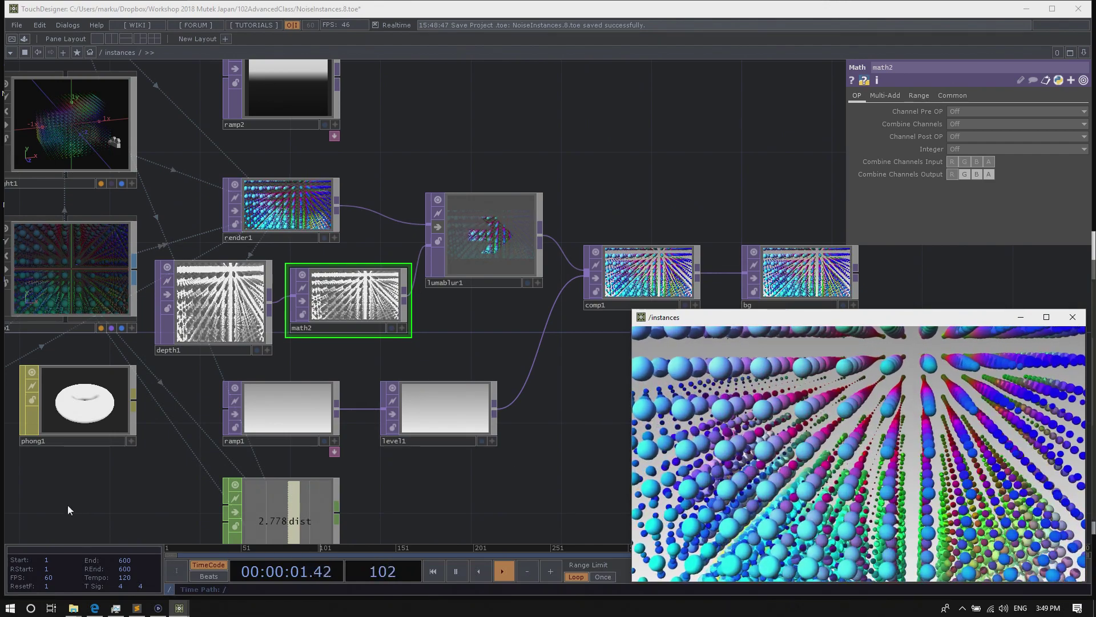
Set the shadow strength of the pbr1 material to 0.847
{"action": "left_click_drag", "start_coordinate": [68, 505], "coordinate": [211, 482]}
{"action": "left_click", "coordinate": [101, 373]}
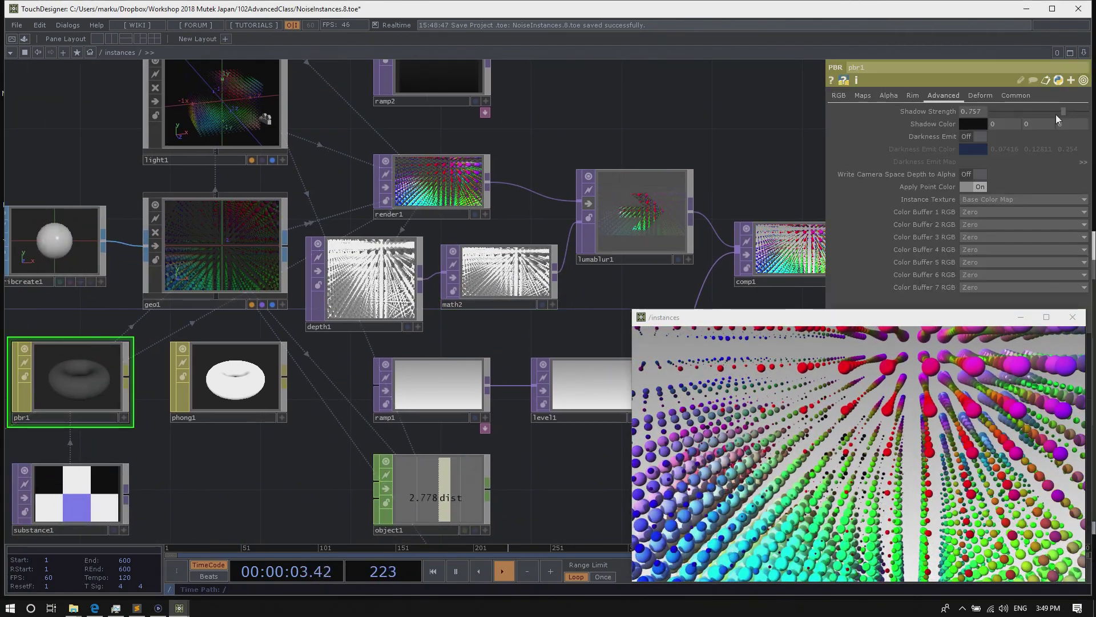
{"action": "left_click_drag", "start_coordinate": [1069, 110], "coordinate": [1074, 111]}
Examine the network from the pbr1 material down to the merge1 and null2 channel operators
{"action": "left_click_drag", "start_coordinate": [541, 439], "coordinate": [487, 266]}
{"action": "middle_click_drag", "start_coordinate": [553, 406], "coordinate": [517, 387]}
{"action": "left_click_drag", "start_coordinate": [516, 387], "coordinate": [622, 249]}
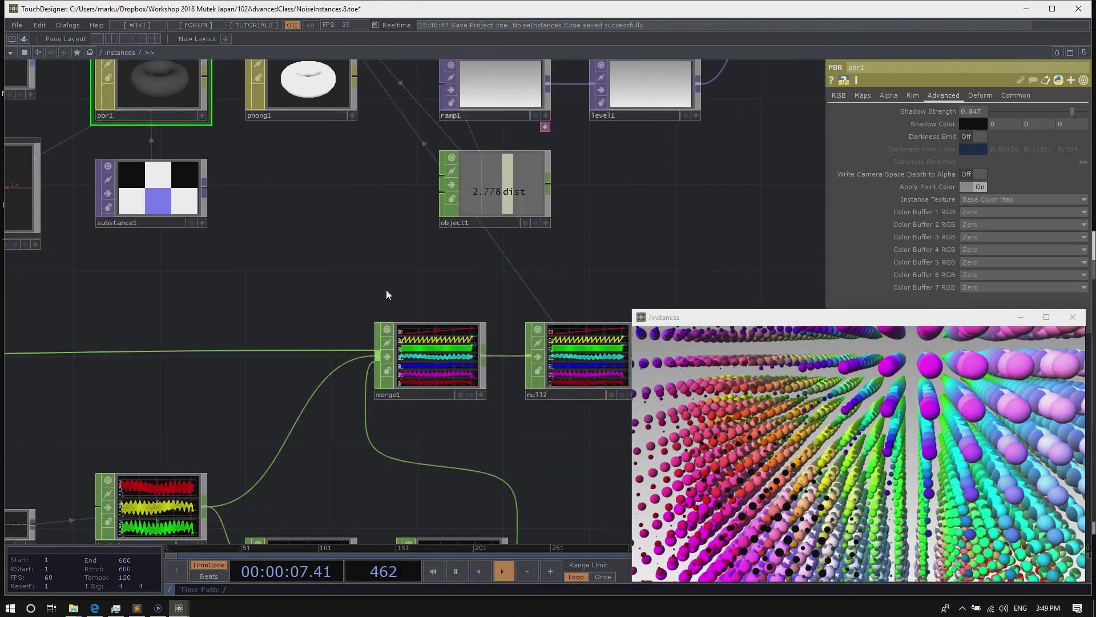
{"action": "middle_click_drag", "start_coordinate": [292, 306], "coordinate": [177, 297]}
{"action": "left_click_drag", "start_coordinate": [320, 274], "coordinate": [456, 300]}
{"action": "middle_click_drag", "start_coordinate": [415, 311], "coordinate": [359, 310]}
{"action": "left_click_drag", "start_coordinate": [392, 310], "coordinate": [382, 324]}
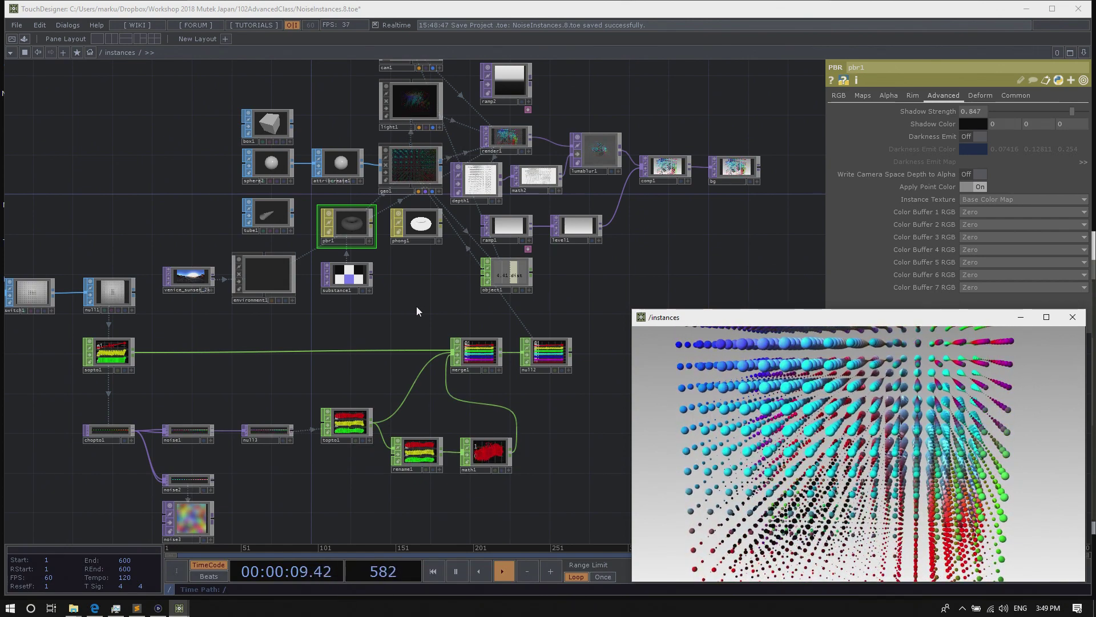
Add the particlesGpu component from the Palette's Tools collection to the empty area of the instances network beside box1
{"action": "left_click_drag", "start_coordinate": [100, 169], "coordinate": [147, 183]}
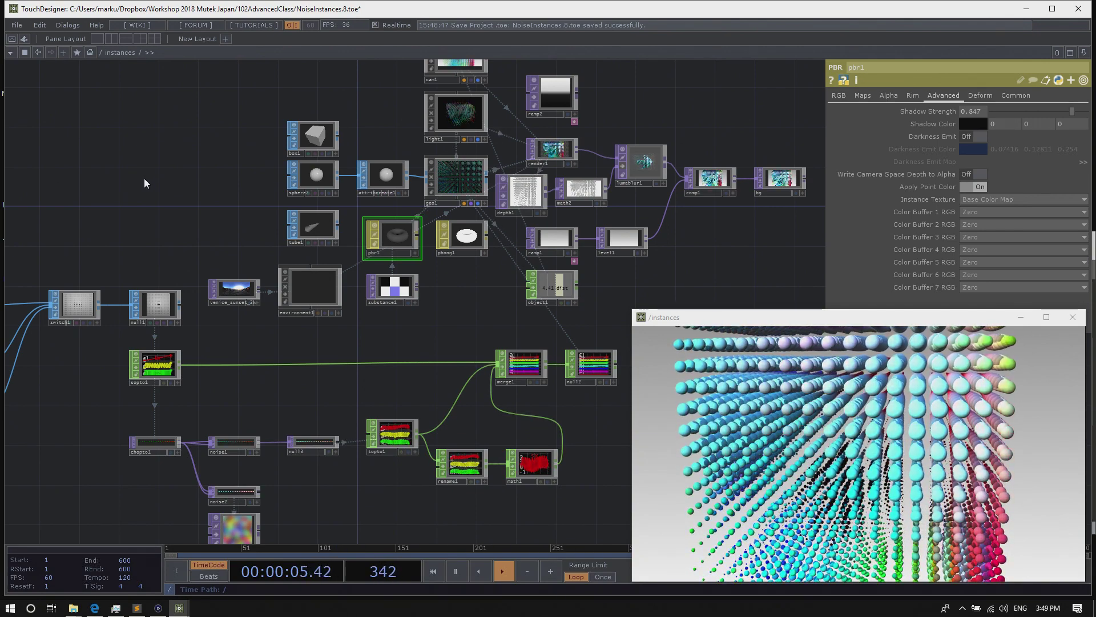
{"action": "left_click_drag", "start_coordinate": [142, 176], "coordinate": [171, 183]}
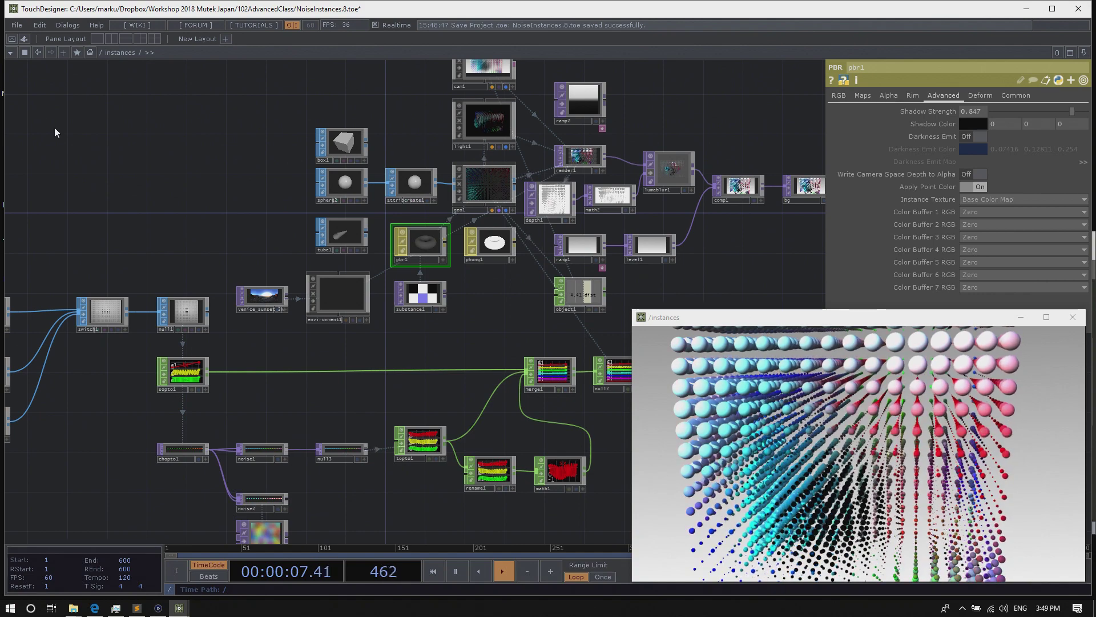
{"action": "left_click", "coordinate": [24, 38]}
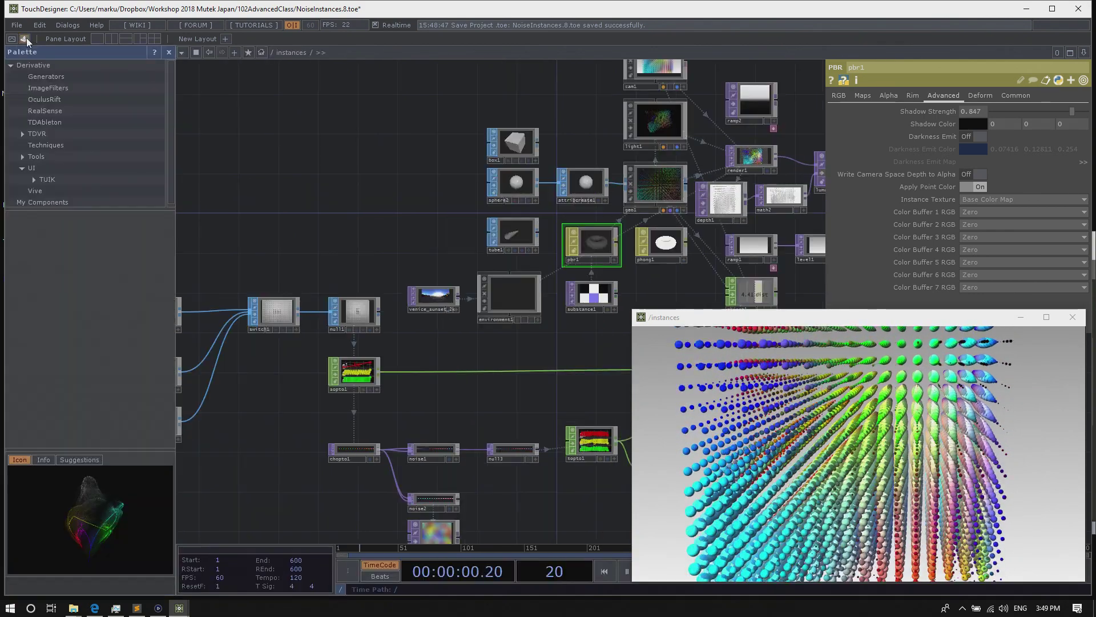
{"action": "left_click", "coordinate": [49, 153]}
{"action": "scroll", "coordinate": [53, 337], "scroll_direction": "down", "scroll_amount": 5}
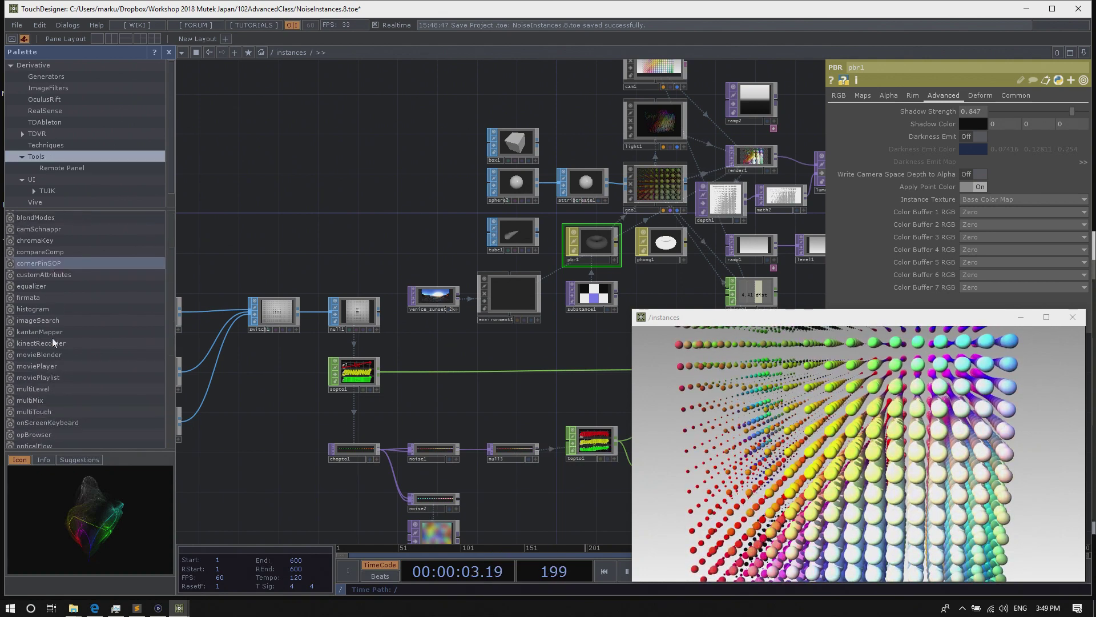
{"action": "scroll", "coordinate": [53, 337], "scroll_direction": "down", "scroll_amount": 4}
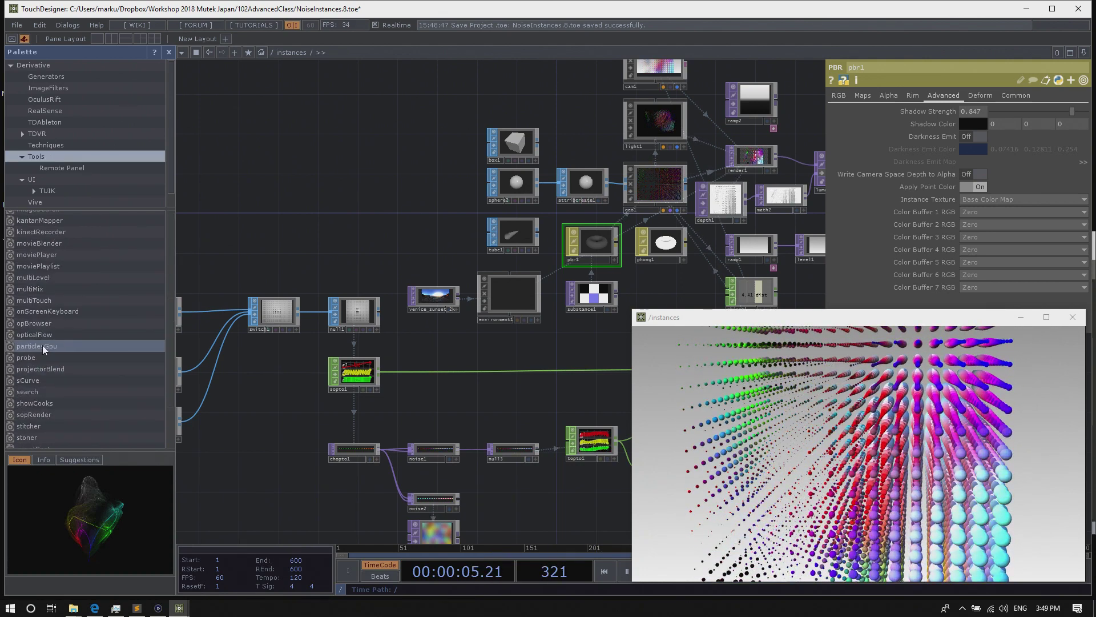
{"action": "left_click_drag", "start_coordinate": [42, 346], "coordinate": [284, 166]}
{"action": "scroll", "coordinate": [311, 197], "scroll_direction": "up", "scroll_amount": 2}
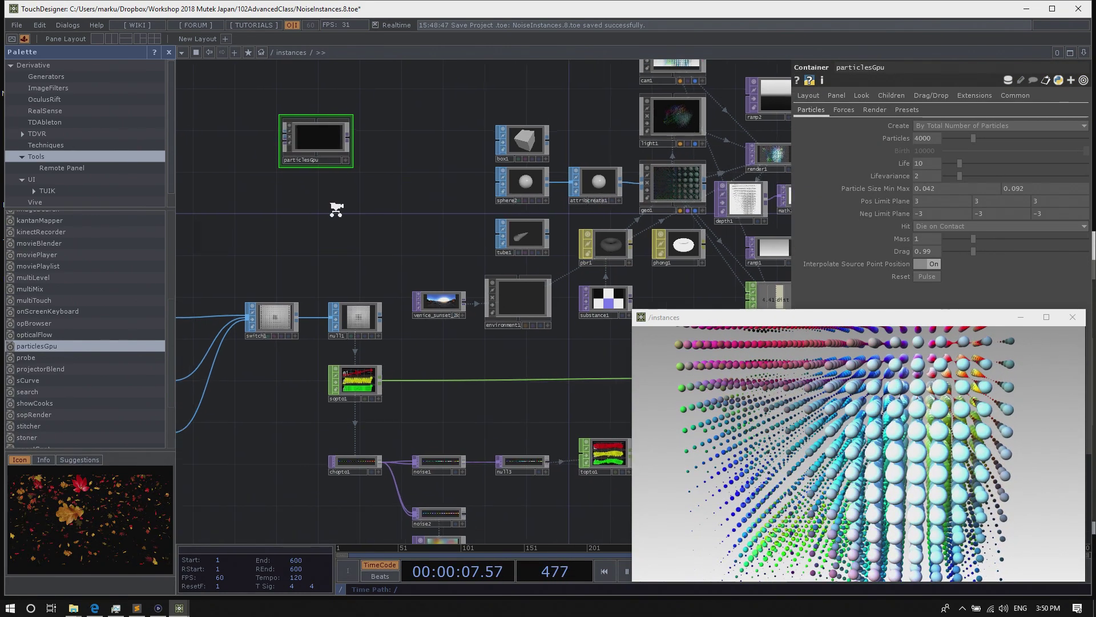
Examine the particlesGpu component's particle output and its internal operator network
{"action": "scroll", "coordinate": [289, 214], "scroll_direction": "up", "scroll_amount": 4}
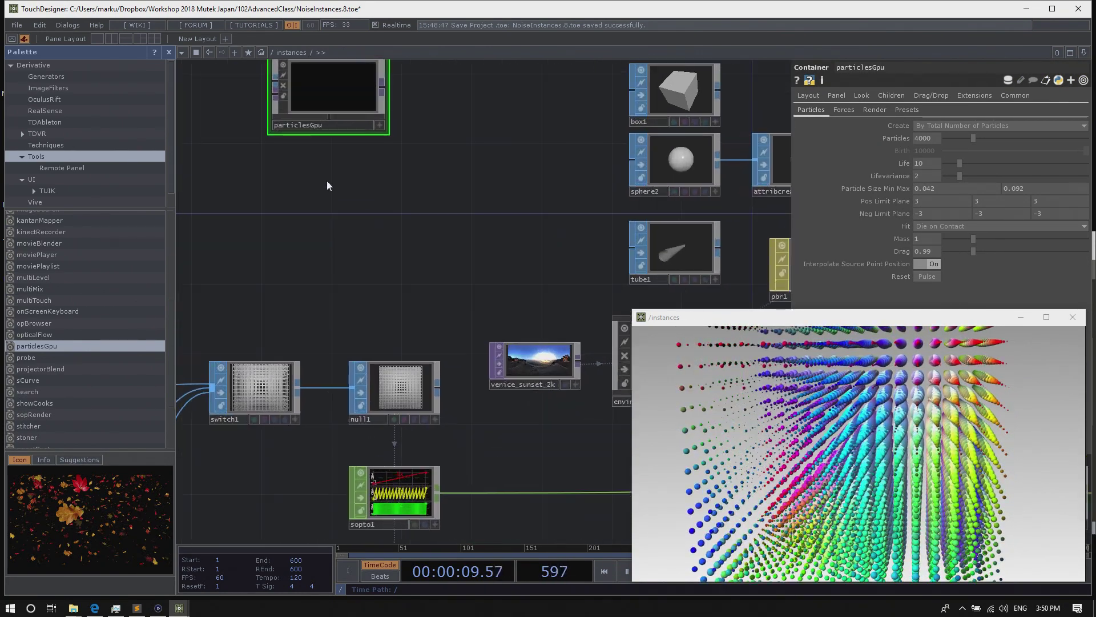
{"action": "left_click_drag", "start_coordinate": [327, 172], "coordinate": [336, 300]}
{"action": "scroll", "coordinate": [289, 140], "scroll_direction": "up", "scroll_amount": 3}
{"action": "left_click_drag", "start_coordinate": [339, 151], "coordinate": [345, 108]}
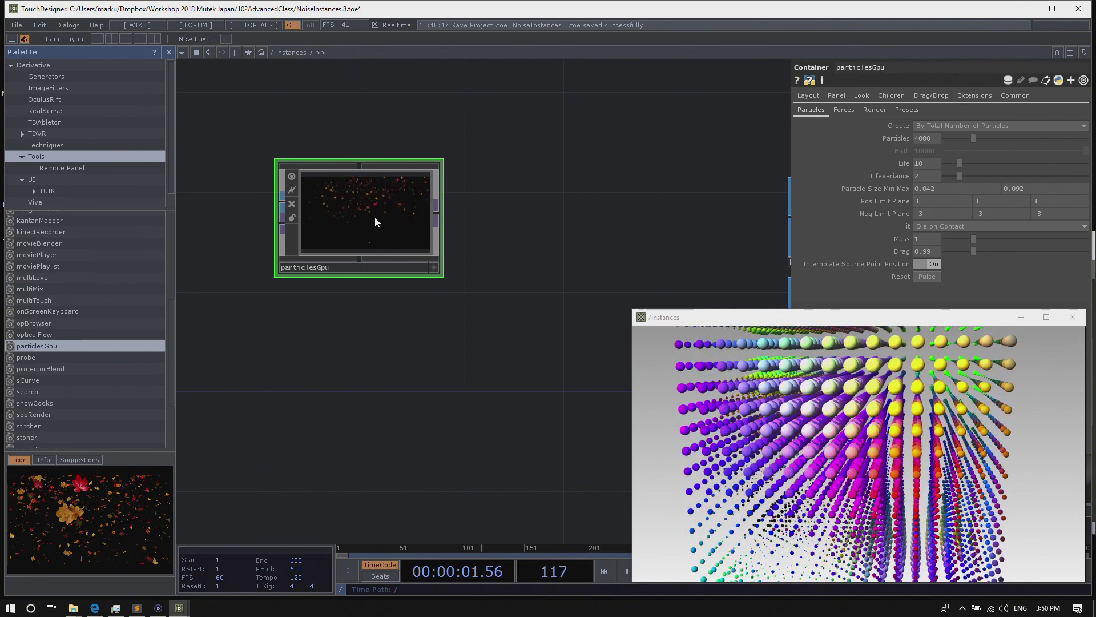
{"action": "key", "text": "i"}
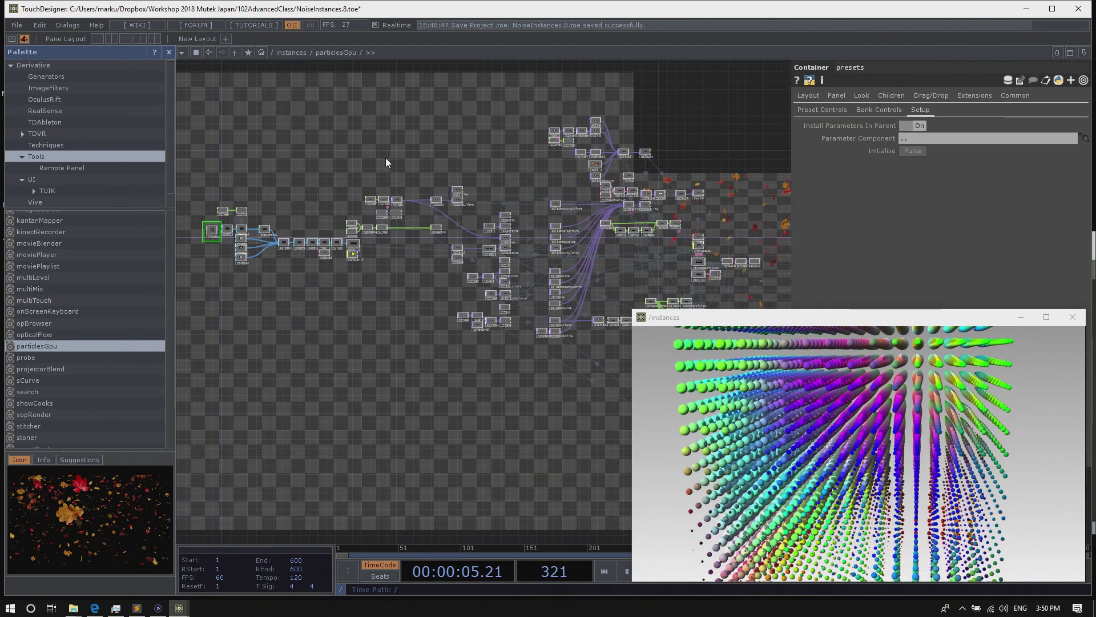
{"action": "key", "text": "u"}
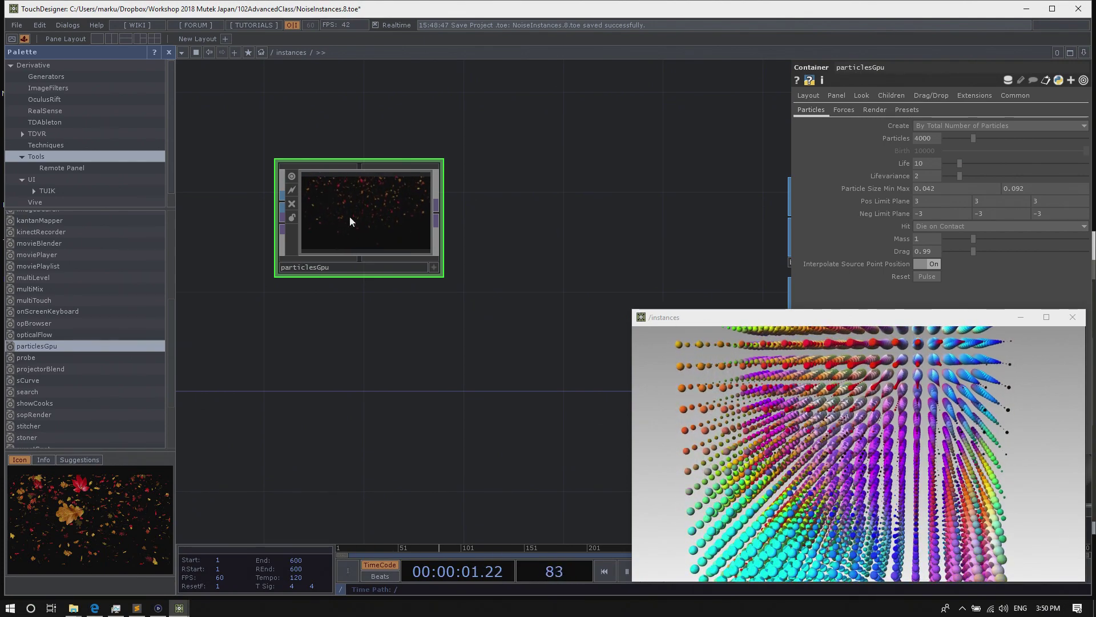
{"action": "scroll", "coordinate": [398, 306], "scroll_direction": "up", "scroll_amount": 3}
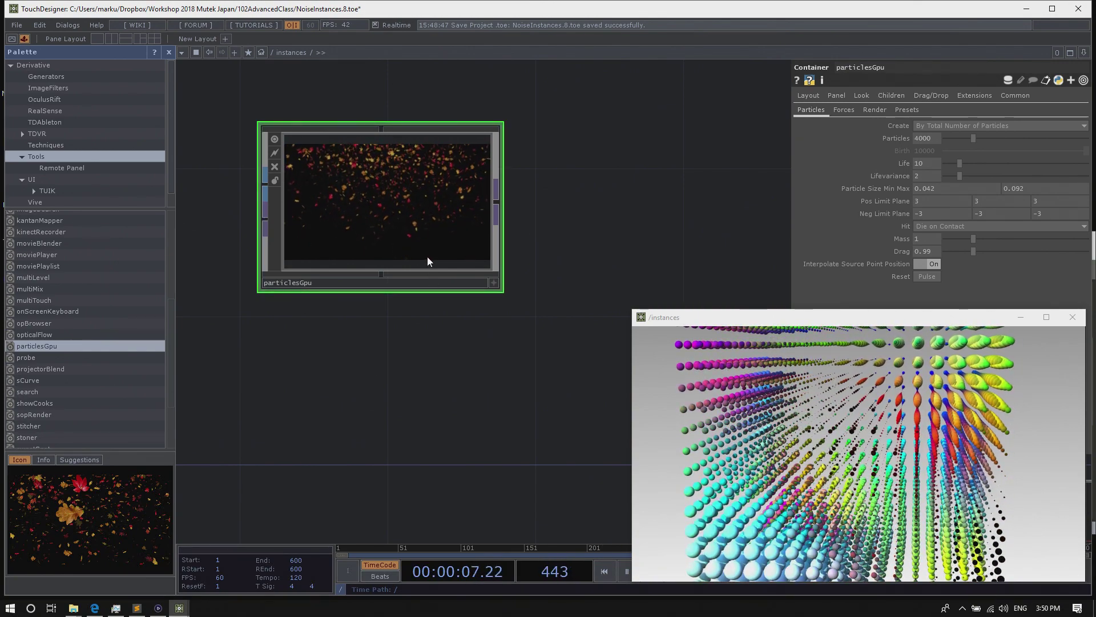
Delete the particlesGpu component from the instances network
{"action": "key", "text": "Delete"}
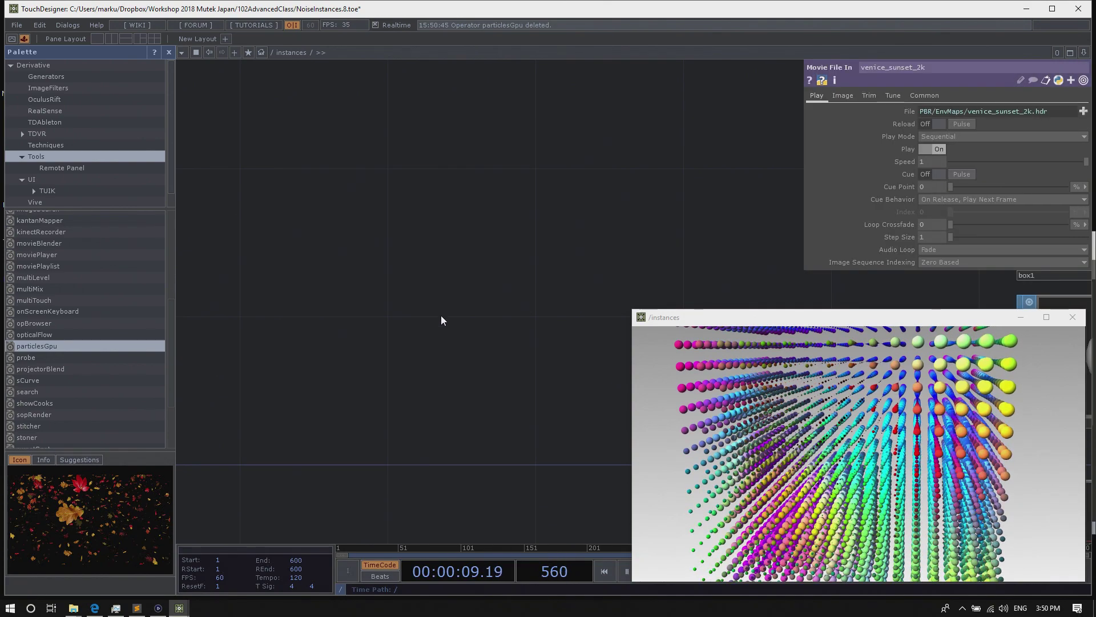
{"action": "scroll", "coordinate": [402, 225], "scroll_direction": "down", "scroll_amount": 4}
{"action": "left_click_drag", "start_coordinate": [475, 223], "coordinate": [306, 211]}
{"action": "scroll", "coordinate": [257, 230], "scroll_direction": "down", "scroll_amount": 3}
{"action": "left_click_drag", "start_coordinate": [312, 162], "coordinate": [347, 72]}
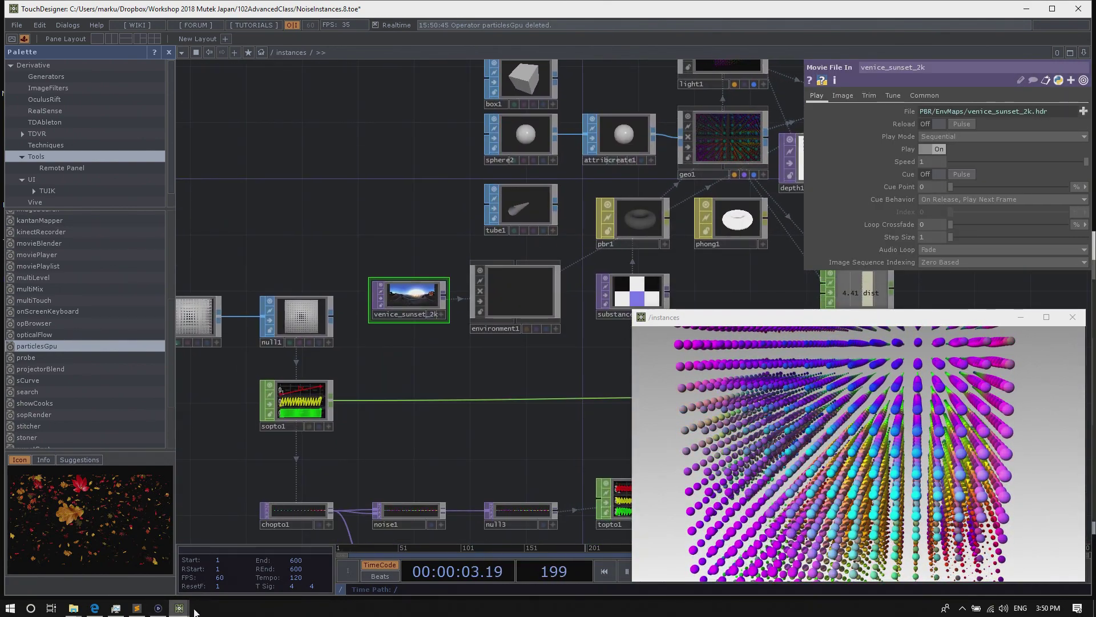
Switch to the PixelStormInstance.1.toe project and examine the operators inside its TOPtoInstancePhong component
{"action": "mouse_move", "coordinate": [179, 610]}
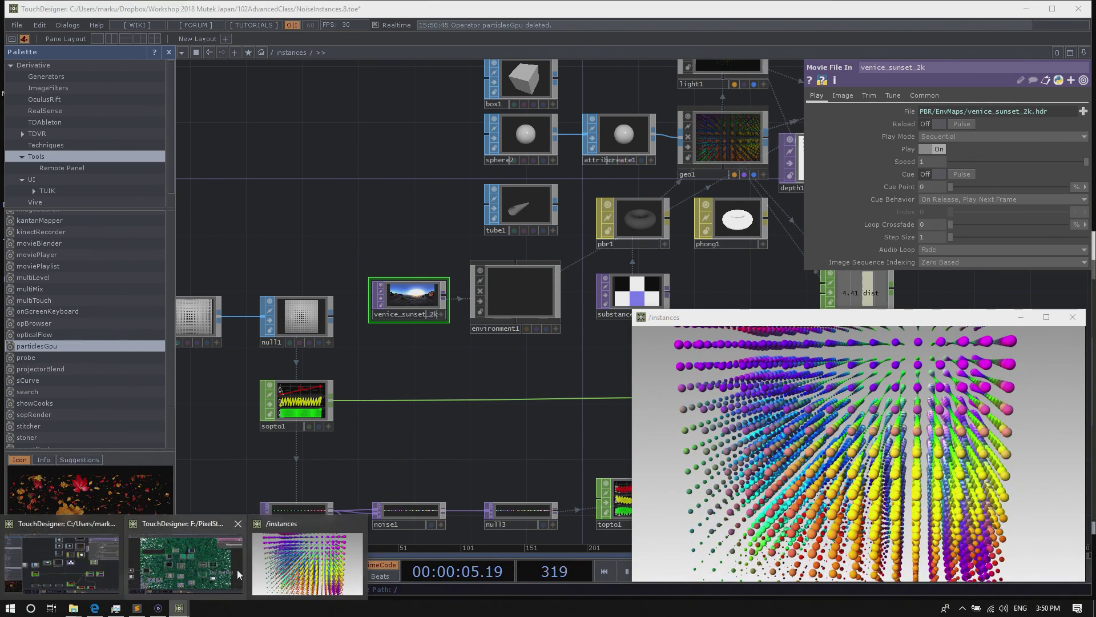
{"action": "left_click", "coordinate": [226, 556]}
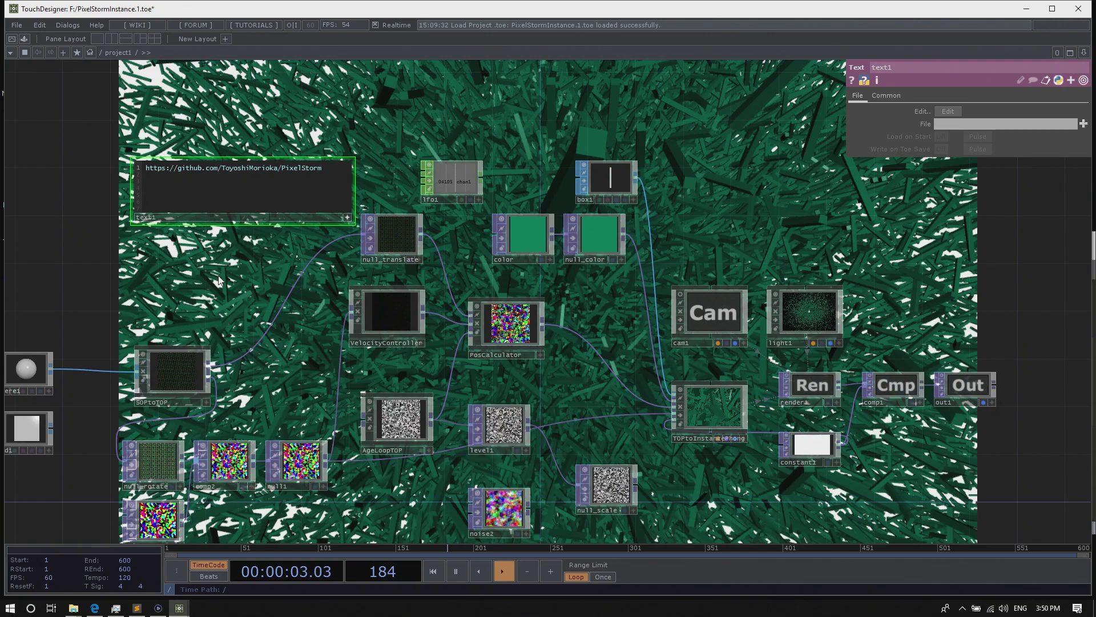
{"action": "left_click_drag", "start_coordinate": [193, 281], "coordinate": [254, 272]}
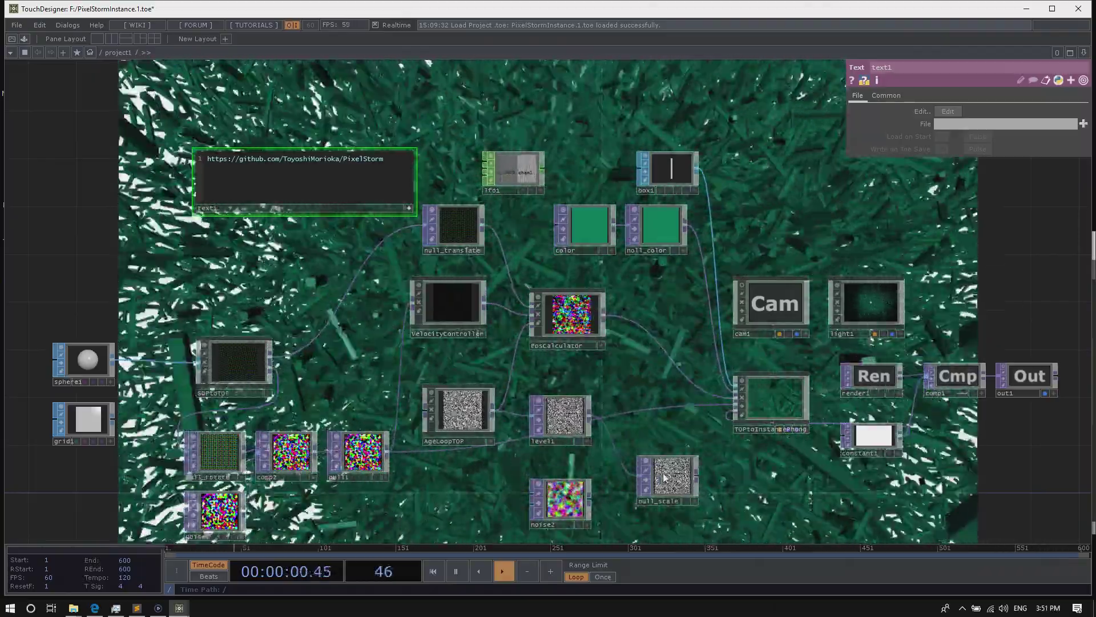
{"action": "double_click", "coordinate": [782, 399]}
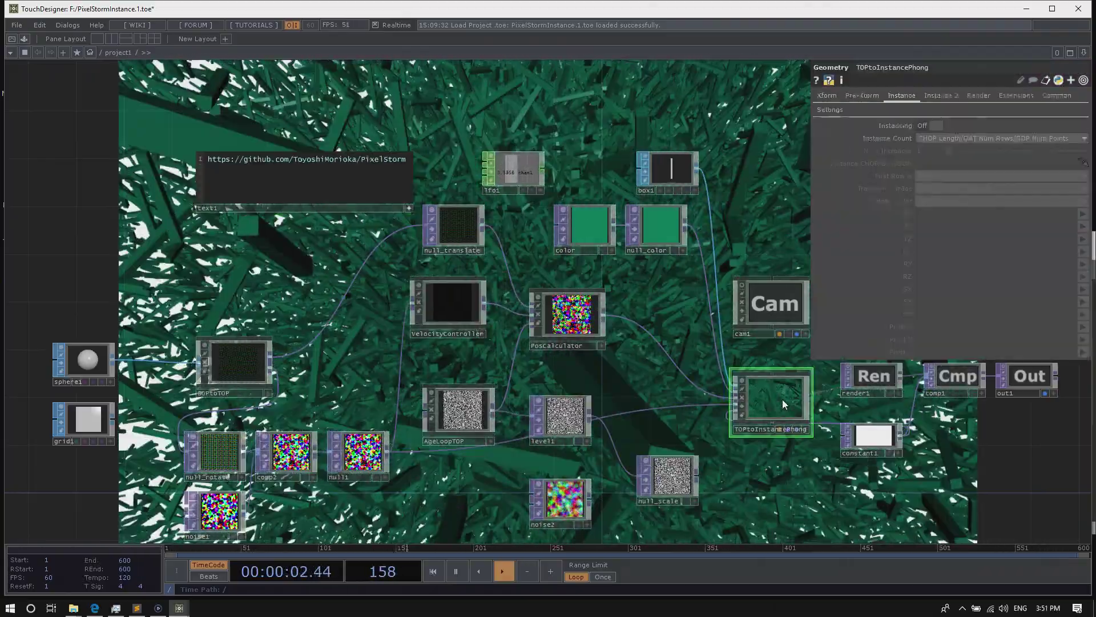
{"action": "scroll", "coordinate": [673, 260], "scroll_direction": "up", "scroll_amount": 3}
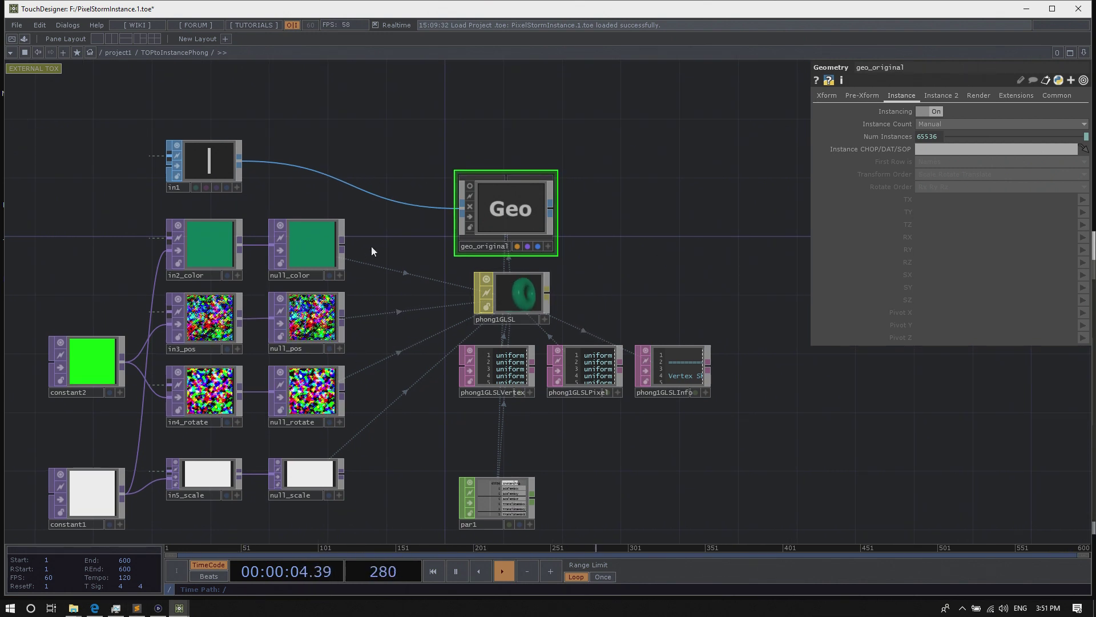
{"action": "left_click_drag", "start_coordinate": [391, 228], "coordinate": [419, 225]}
{"action": "left_click_drag", "start_coordinate": [333, 89], "coordinate": [359, 95]}
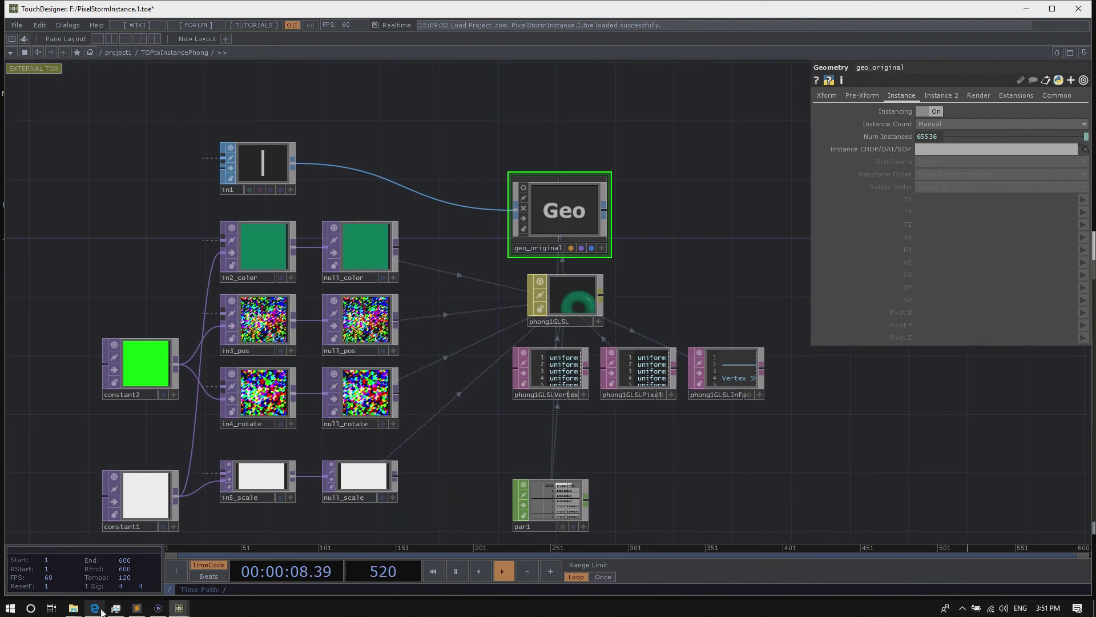
Switch to the Edge browser and show the PixelStorm repository on GitHub
{"action": "mouse_move", "coordinate": [98, 611]}
{"action": "left_click", "coordinate": [85, 549]}
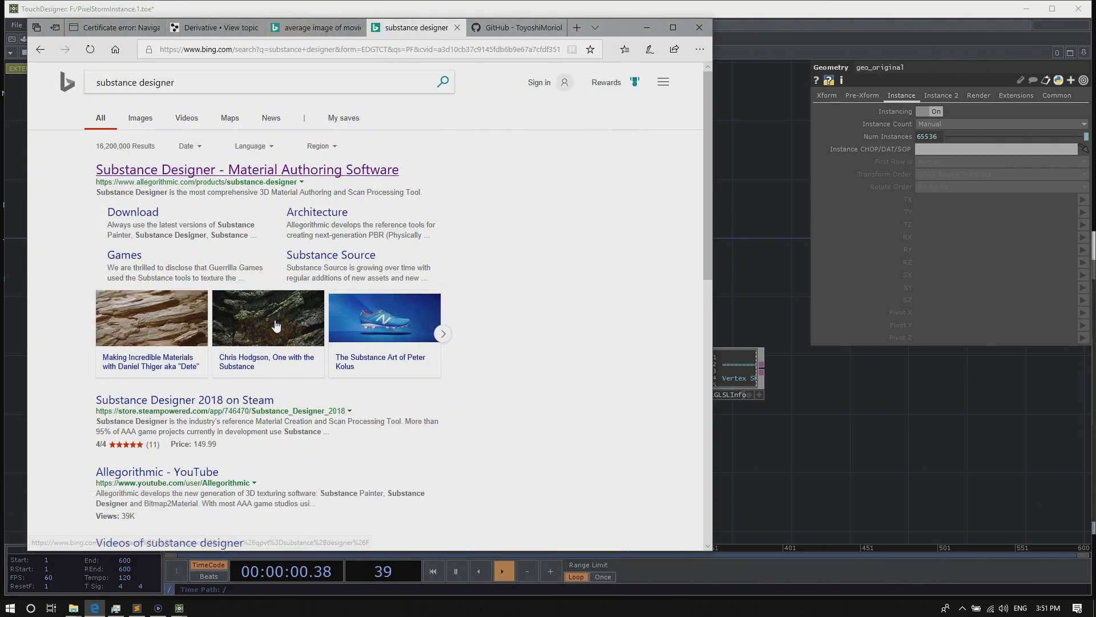
{"action": "left_click", "coordinate": [521, 28]}
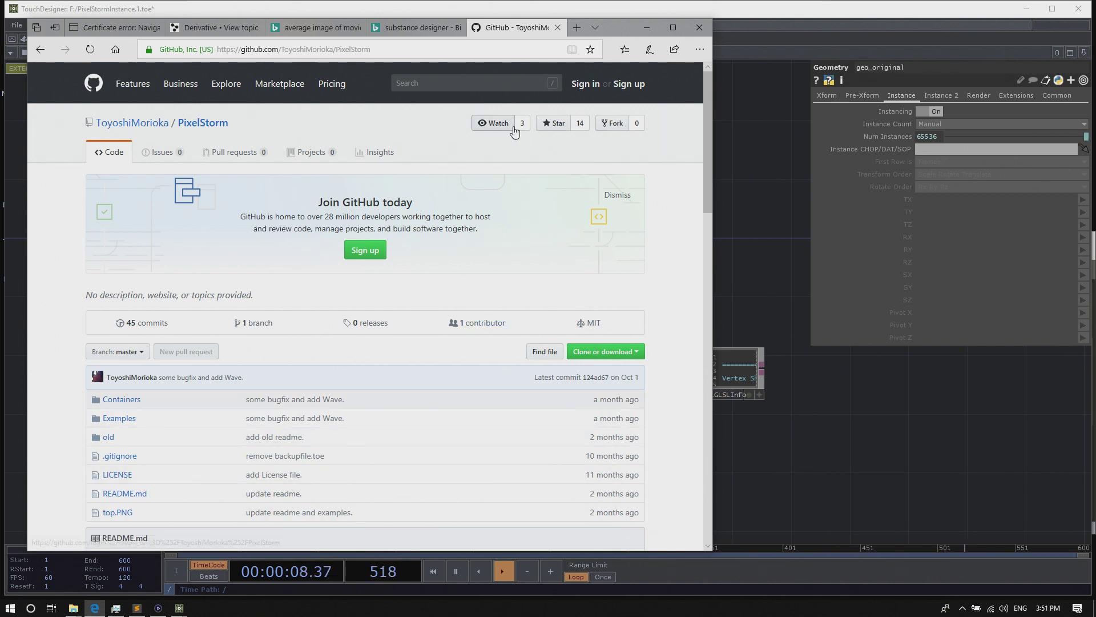
Return to the PixelStormInstance project in TouchDesigner and compare its top-level network with the inside of TOPtoInstancePhong
{"action": "left_click", "coordinate": [780, 136]}
{"action": "left_click_drag", "start_coordinate": [707, 296], "coordinate": [729, 245]}
{"action": "key", "text": "u"}
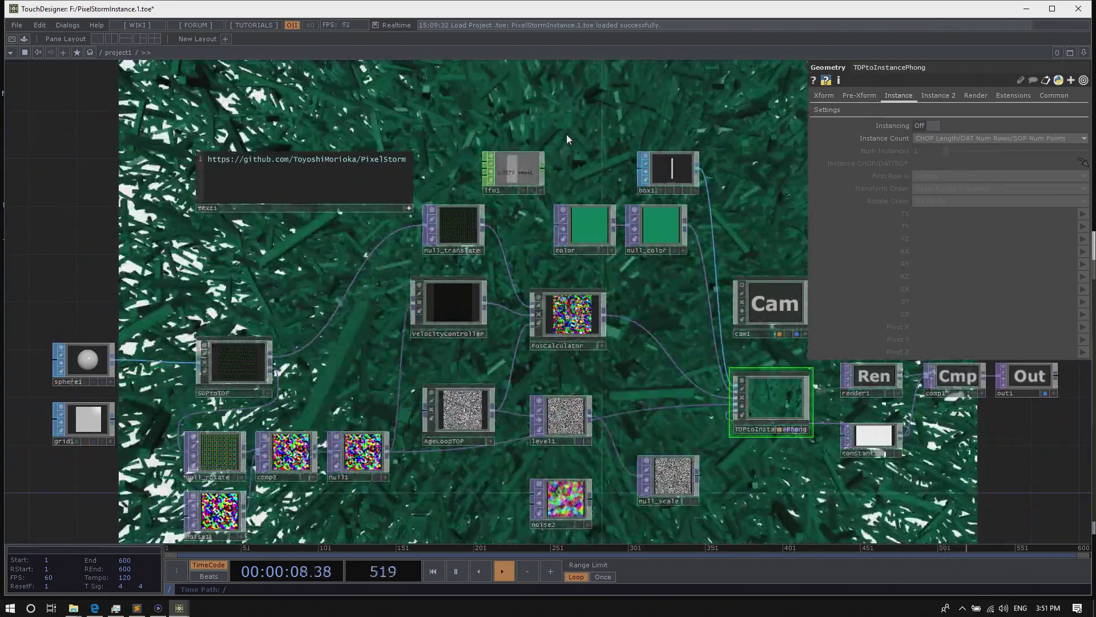
{"action": "key", "text": "i"}
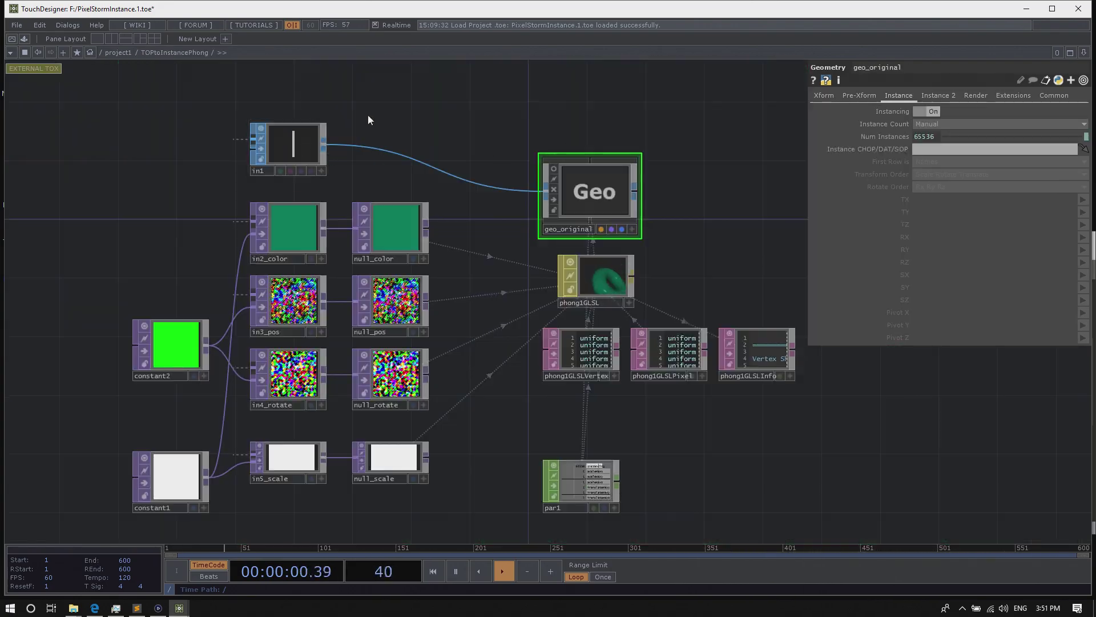
{"action": "key", "text": "Tab"}
{"action": "key", "text": "Escape"}
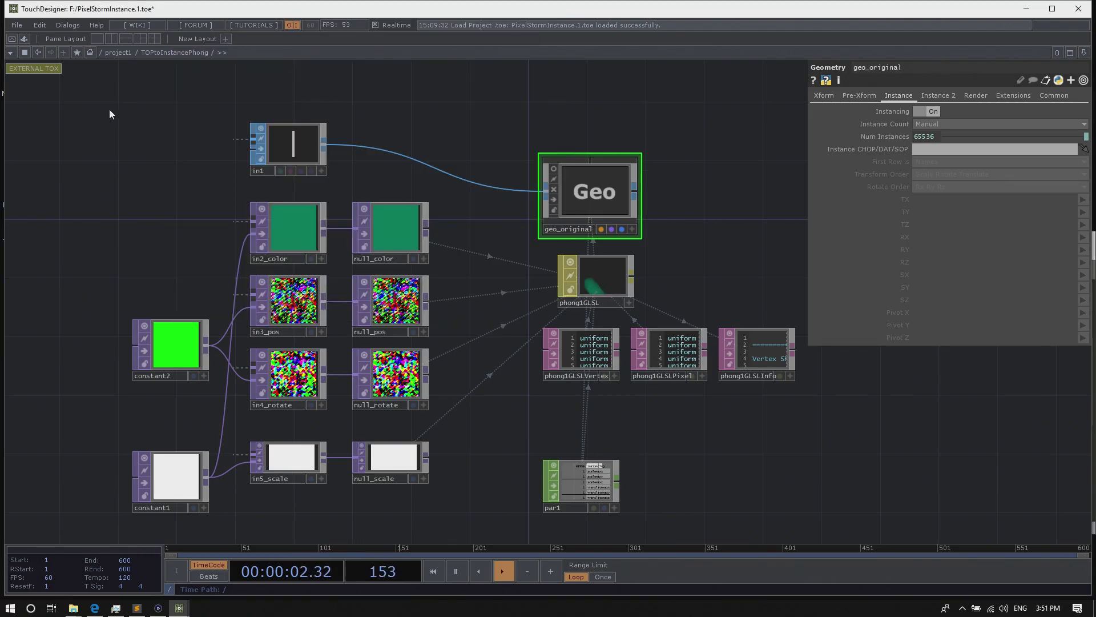
{"action": "key", "text": "u"}
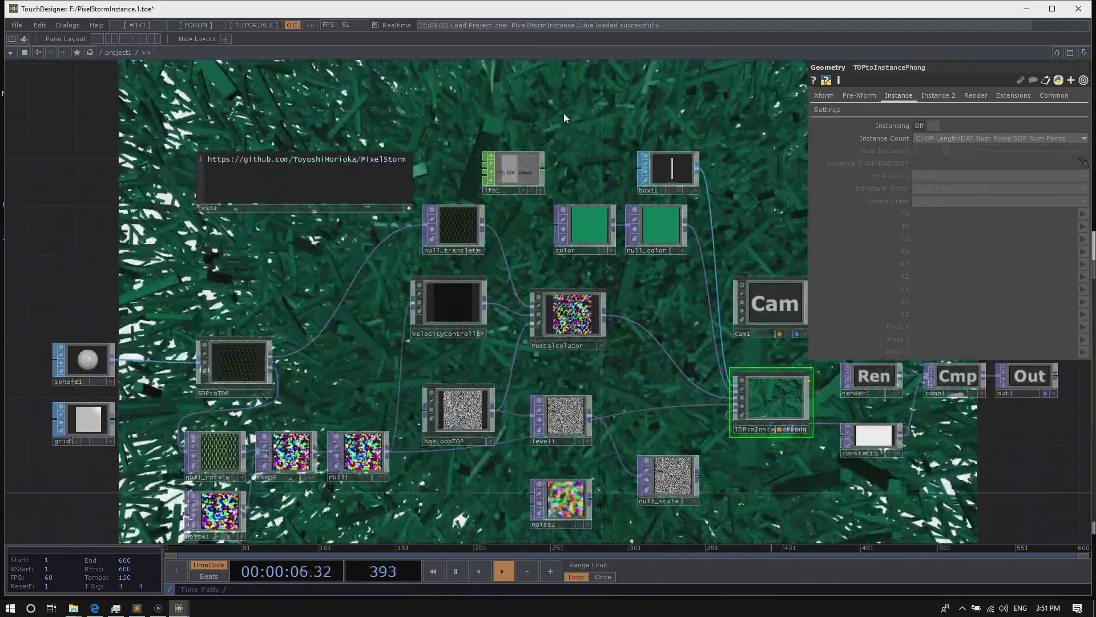
Add a Sphere SOP above box1 and connect it to the first input of TOPtoInstancePhong in place of the box
{"action": "key", "text": "Tab"}
{"action": "left_click", "coordinate": [467, 35]}
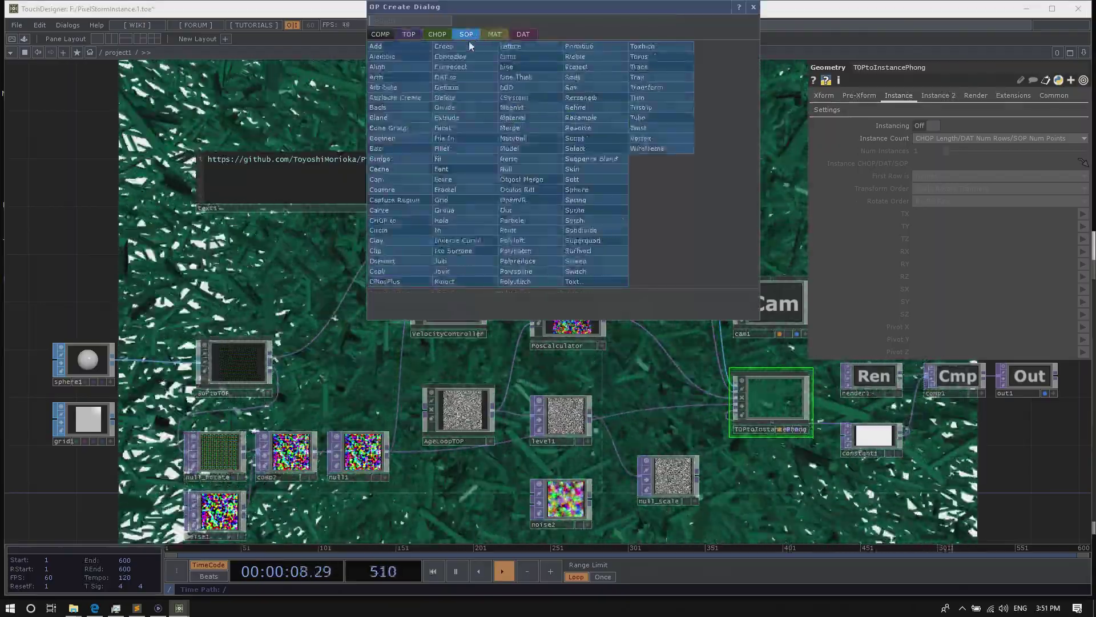
{"action": "left_click", "coordinate": [583, 191]}
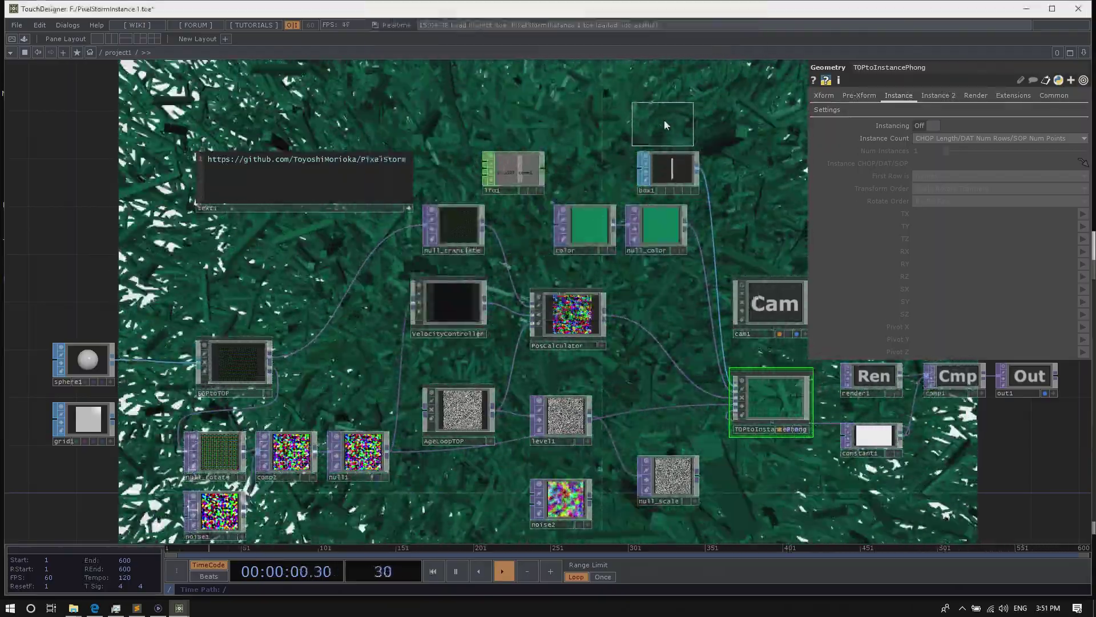
{"action": "left_click", "coordinate": [660, 112]}
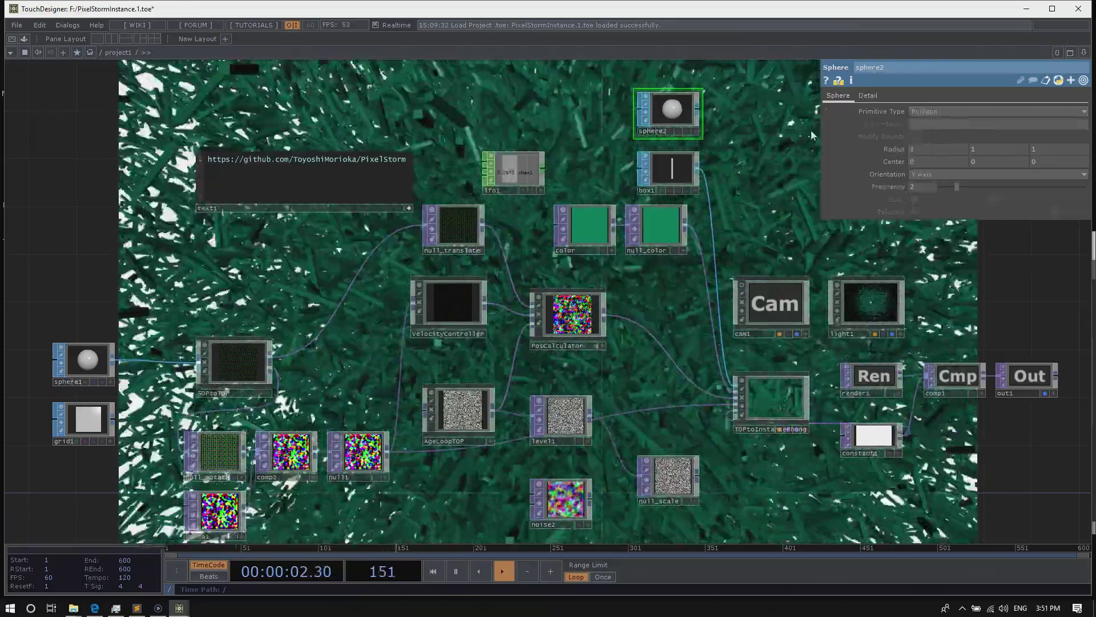
{"action": "left_click", "coordinate": [697, 112]}
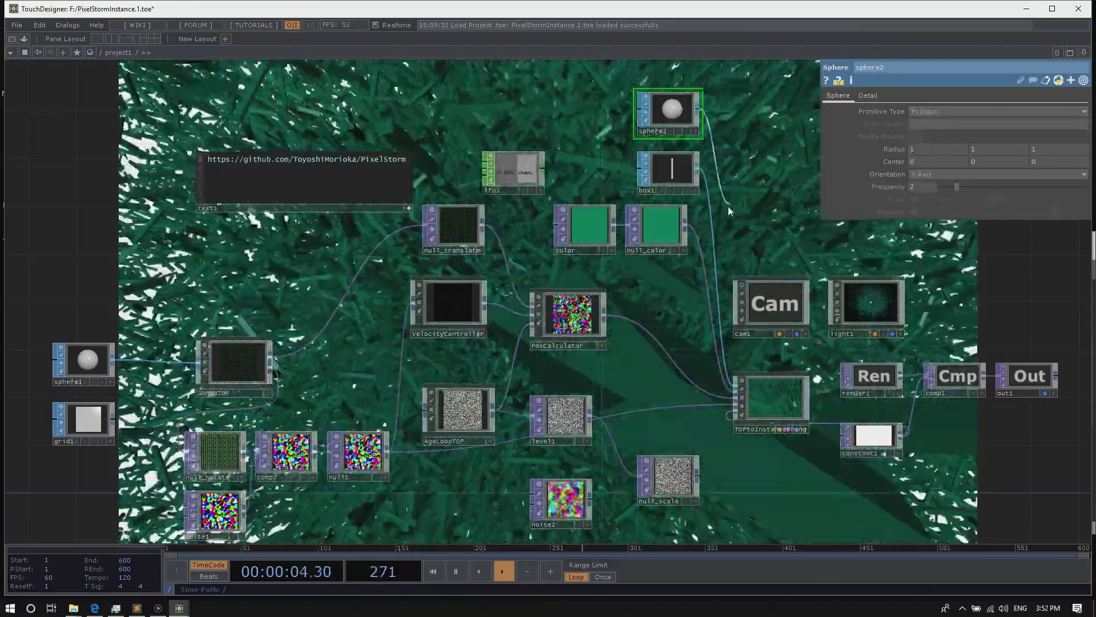
{"action": "left_click", "coordinate": [736, 394]}
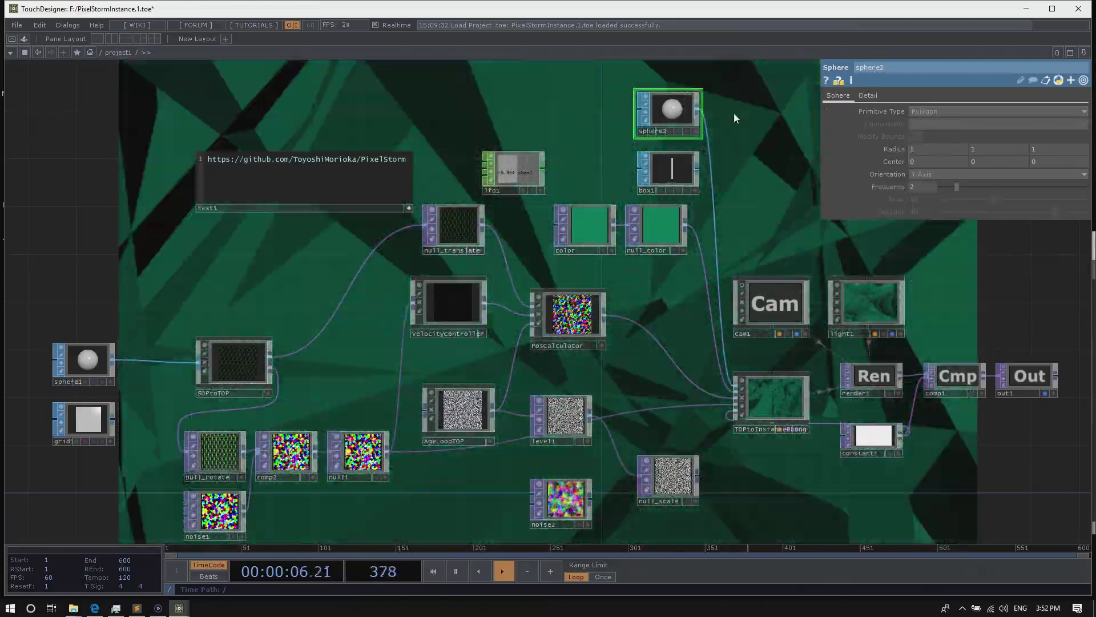
Set the new sphere's radius to 0.02 on all three axes and minimise the PixelStormInstance project window
{"action": "middle_click", "coordinate": [893, 152]}
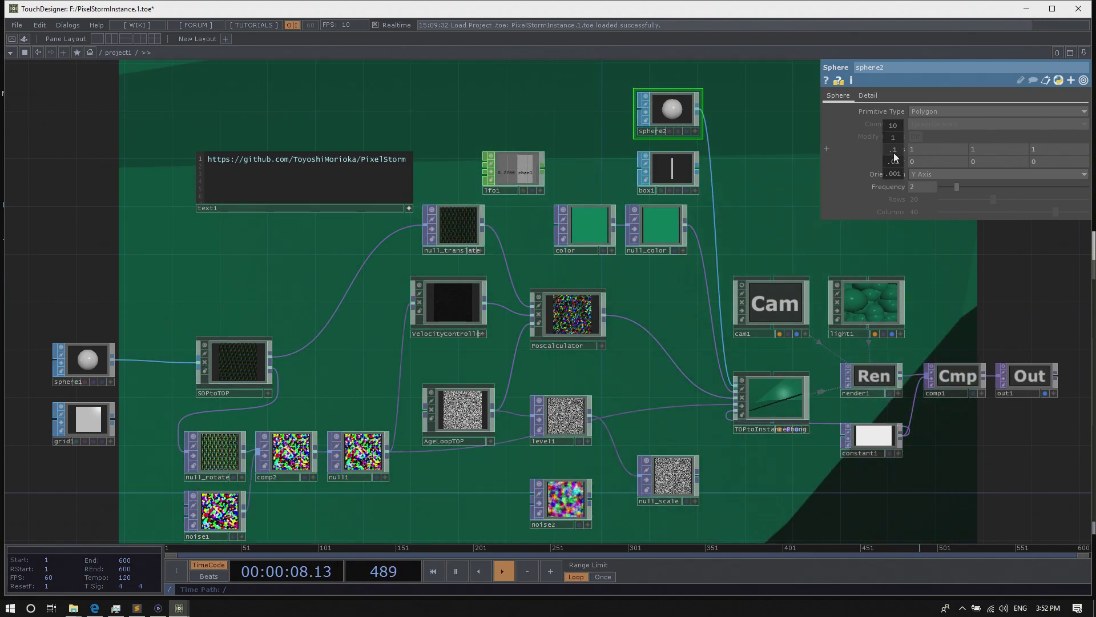
{"action": "middle_click_drag", "start_coordinate": [893, 152], "coordinate": [850, 165]}
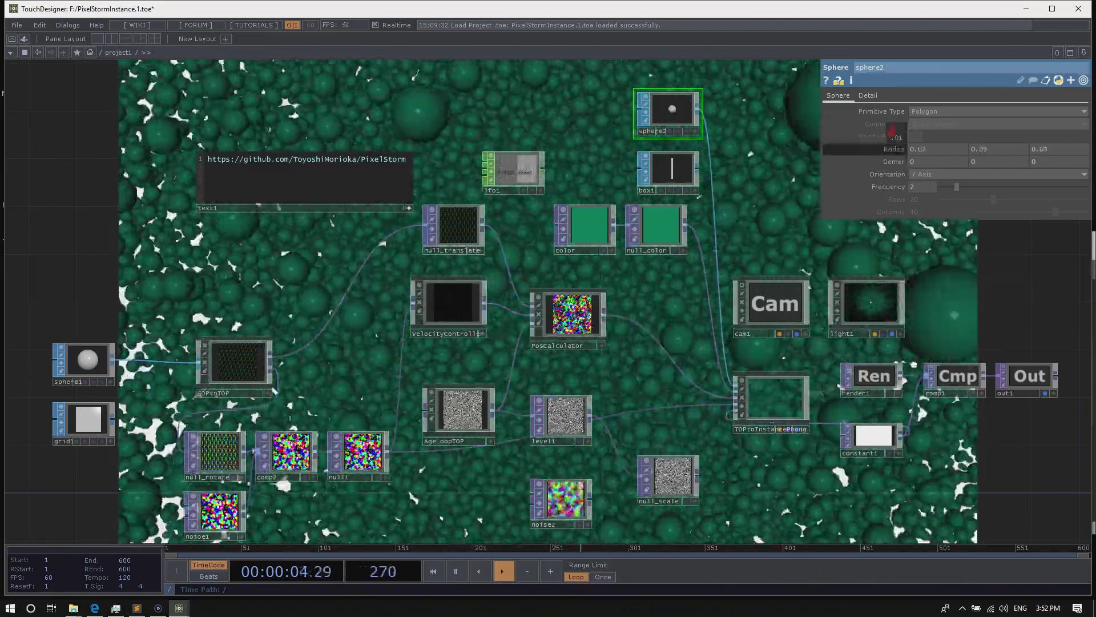
{"action": "left_click_drag", "start_coordinate": [781, 193], "coordinate": [713, 201]}
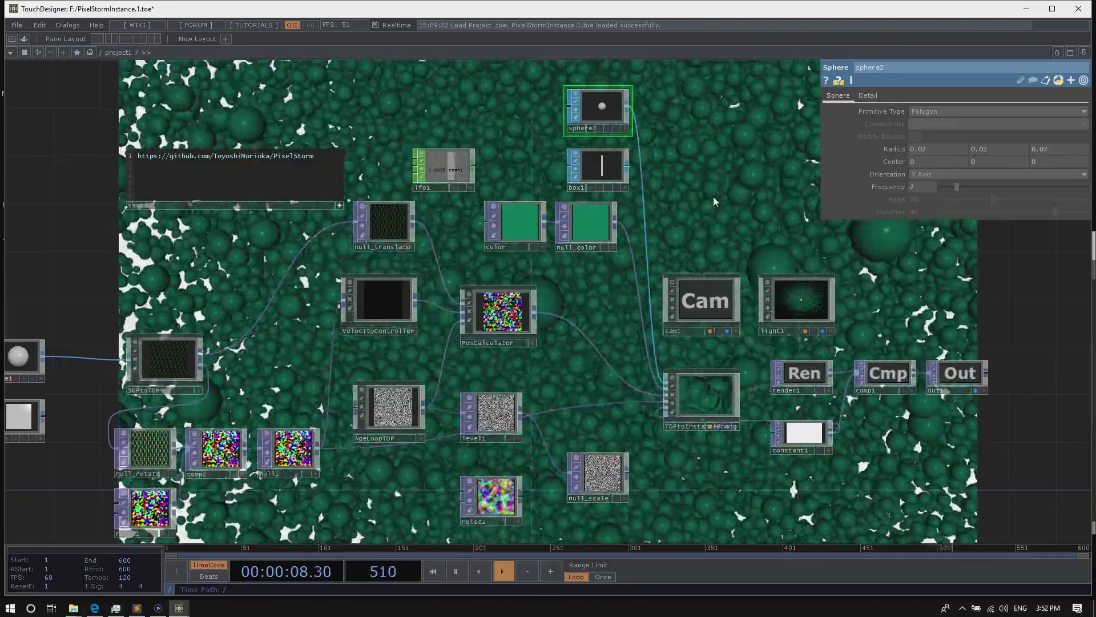
{"action": "scroll", "coordinate": [716, 182], "scroll_direction": "down", "scroll_amount": 1}
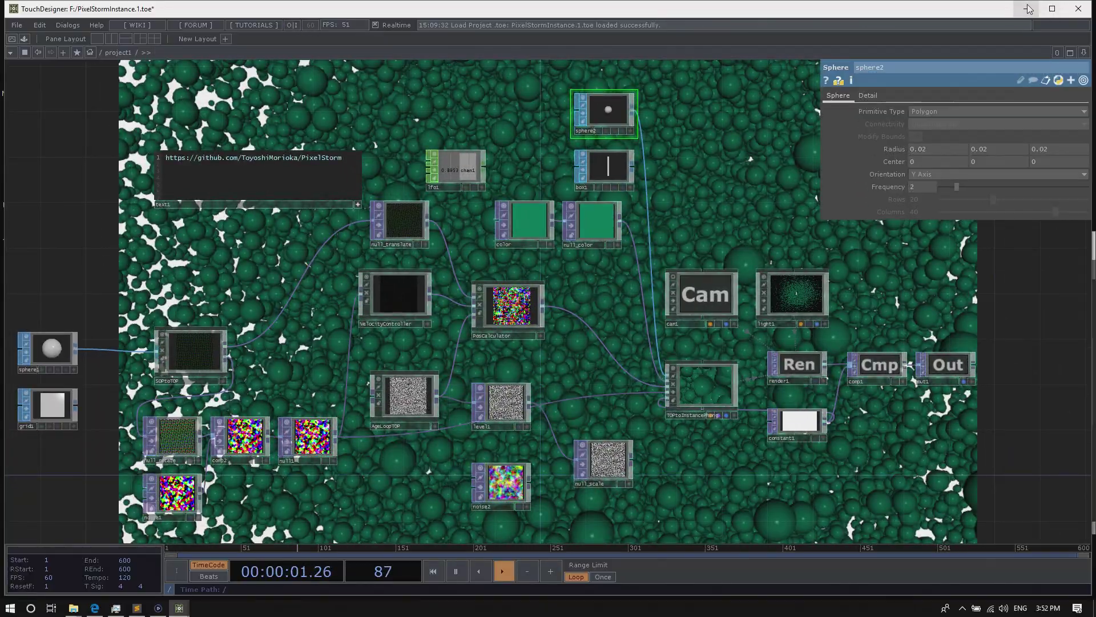
{"action": "left_click", "coordinate": [1027, 8]}
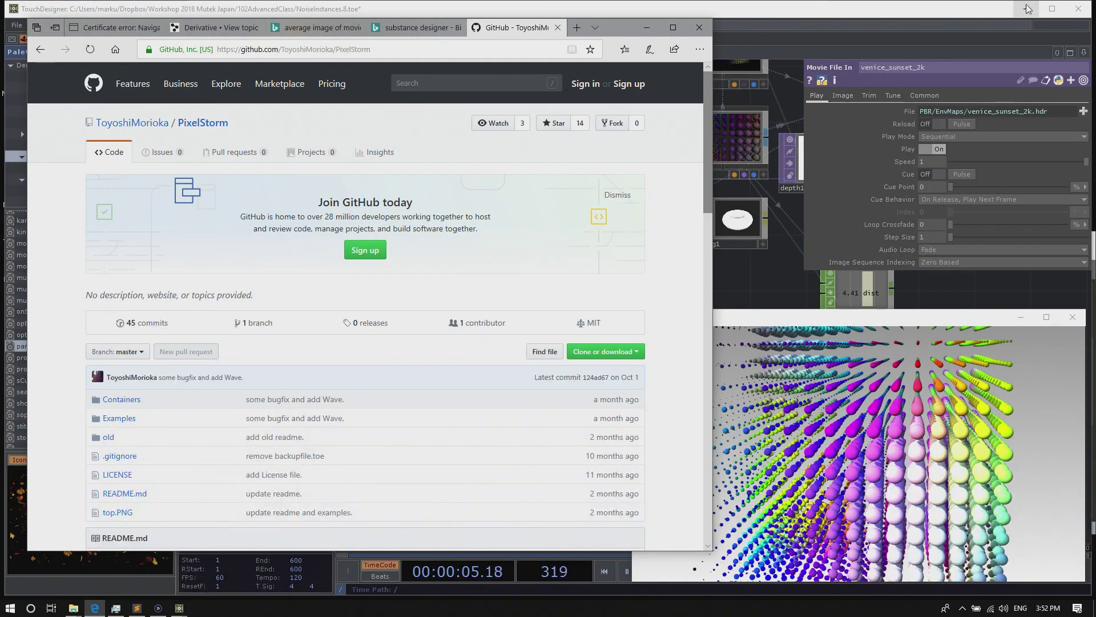
Return to the NoiseInstances project in TouchDesigner and close the component palette
{"action": "left_click", "coordinate": [766, 282]}
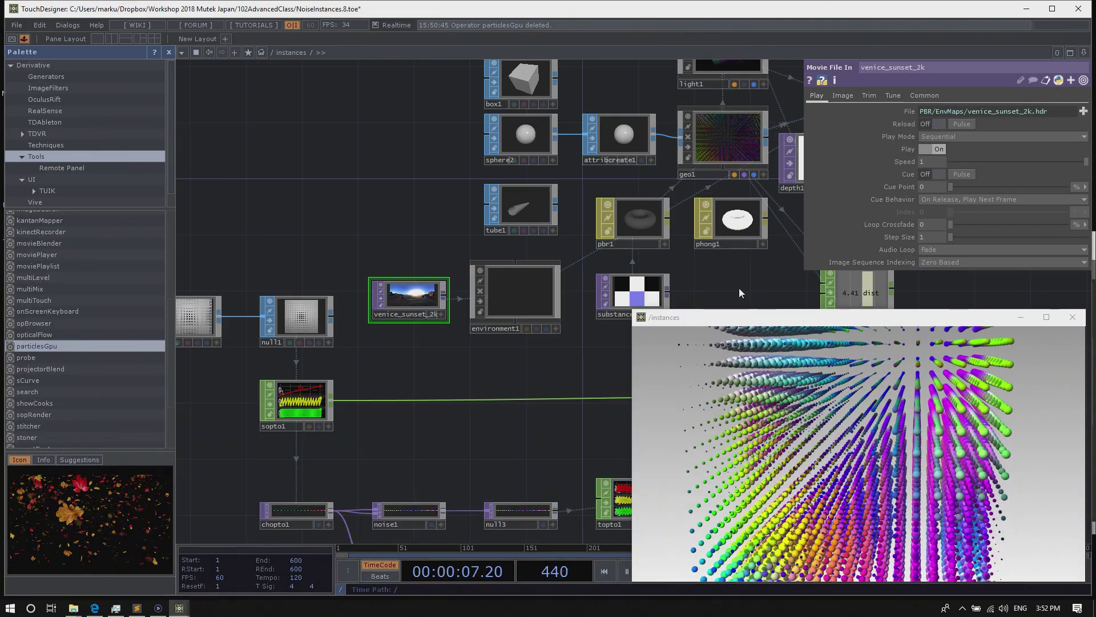
{"action": "left_click_drag", "start_coordinate": [738, 289], "coordinate": [582, 261]}
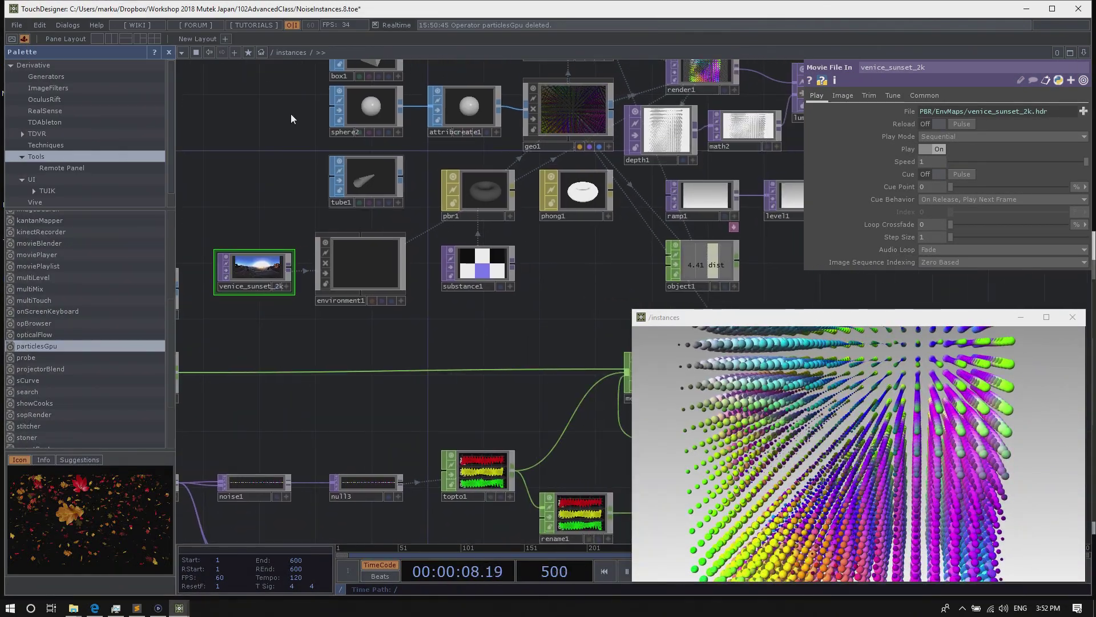
{"action": "left_click", "coordinate": [171, 53]}
Examine the chopto1, noise1, noise2, null3 and topto1 chain that drives the instances alongside the rendered cube
{"action": "left_click_drag", "start_coordinate": [426, 278], "coordinate": [460, 156]}
{"action": "left_click_drag", "start_coordinate": [355, 301], "coordinate": [373, 267]}
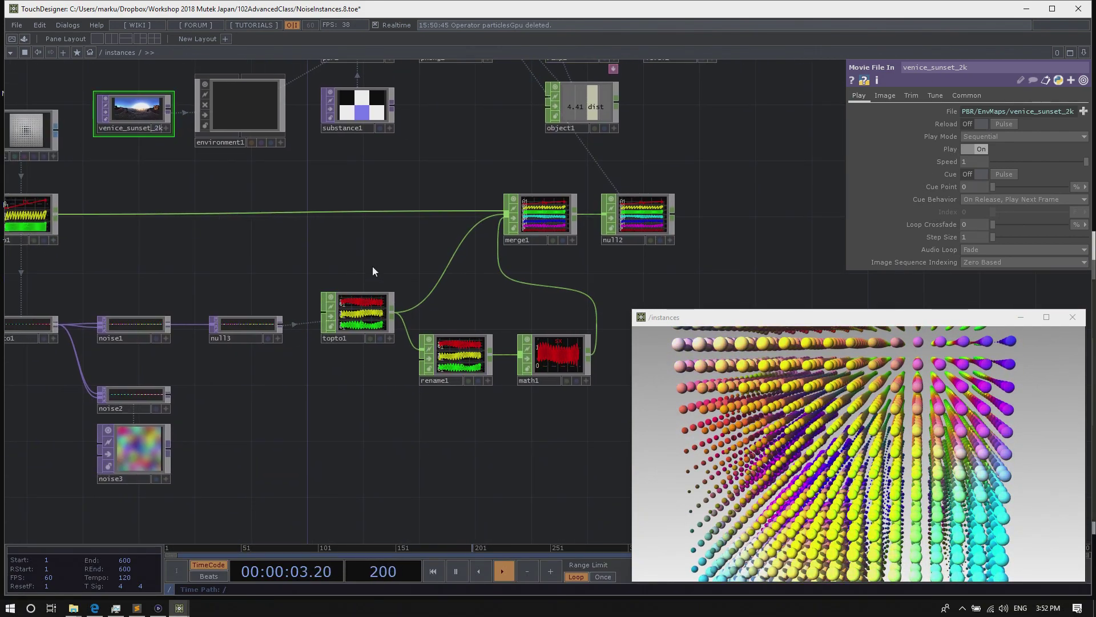
{"action": "left_click_drag", "start_coordinate": [355, 455], "coordinate": [371, 433]}
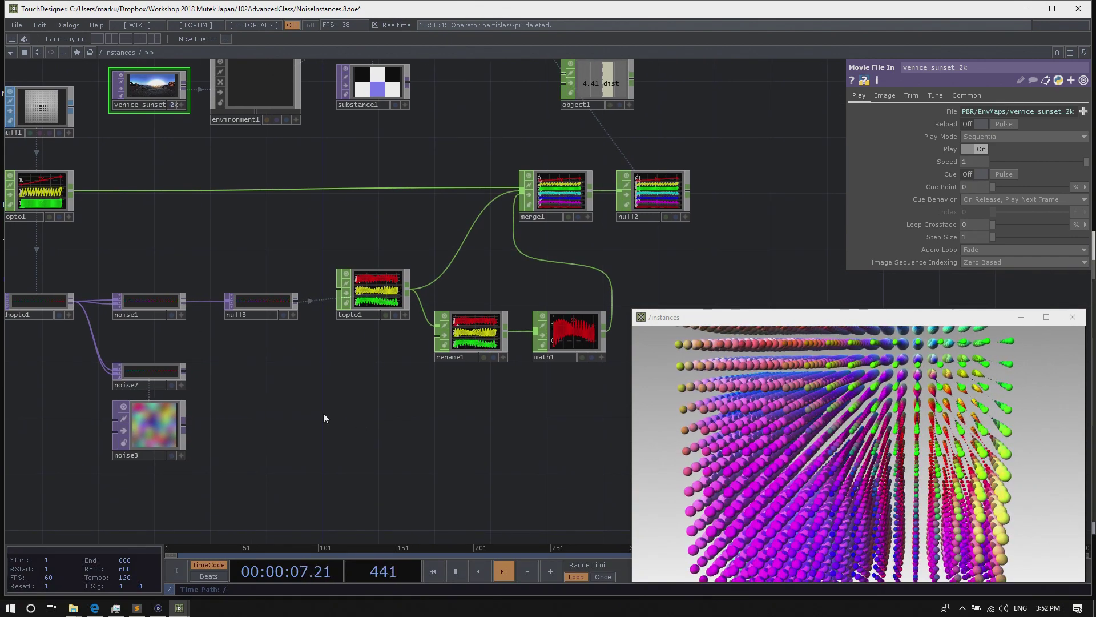
{"action": "left_click_drag", "start_coordinate": [393, 432], "coordinate": [381, 396]}
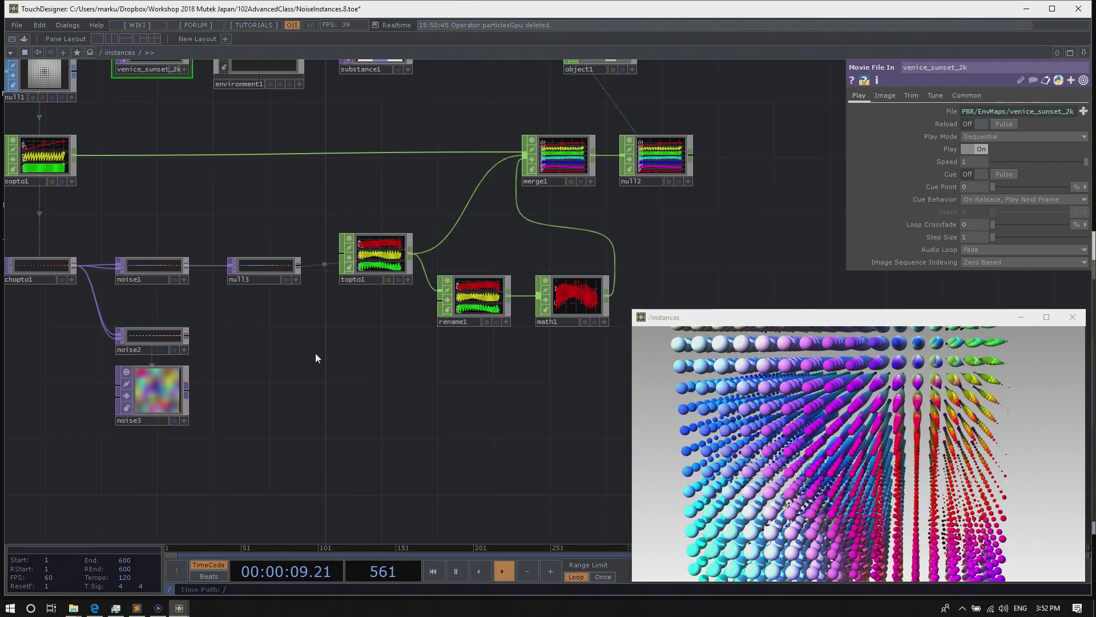
{"action": "left_click_drag", "start_coordinate": [300, 349], "coordinate": [321, 365]}
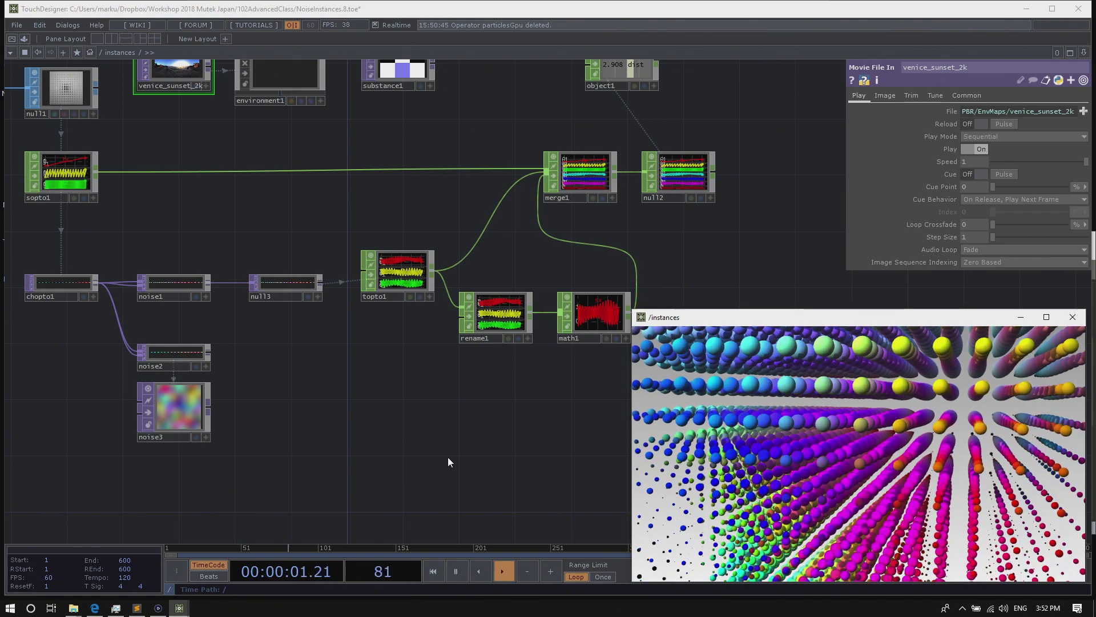
{"action": "mouse_move", "coordinate": [349, 351]}
{"action": "left_mouse_down"}
{"action": "mouse_move", "coordinate": [350, 385]}
{"action": "mouse_move", "coordinate": [344, 365]}
{"action": "left_mouse_up"}
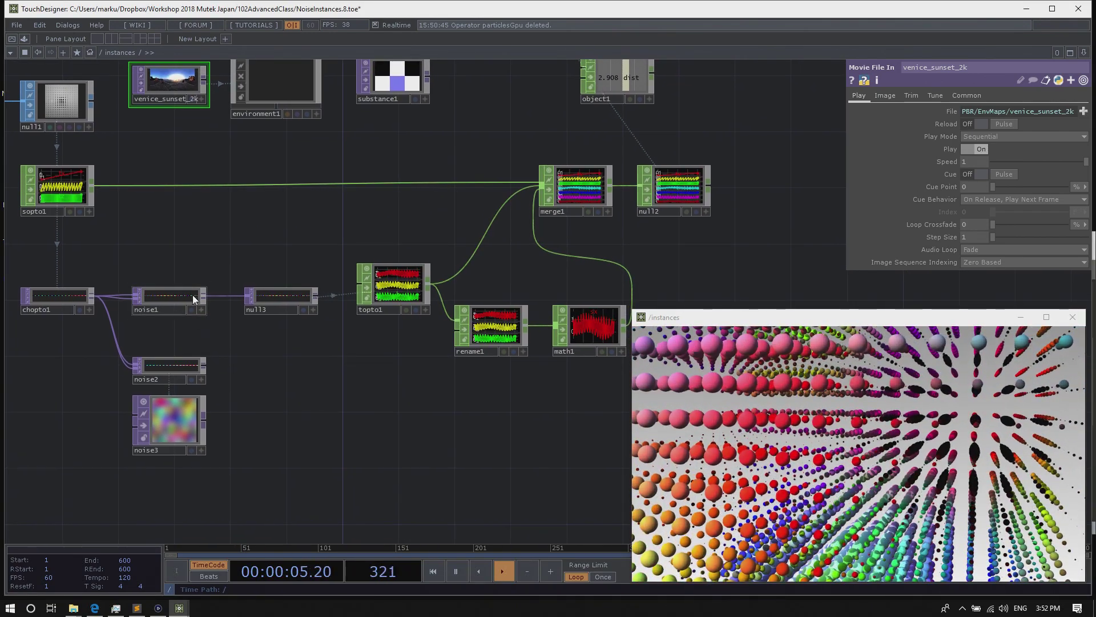
{"action": "scroll", "coordinate": [159, 327], "scroll_direction": "up", "scroll_amount": 5}
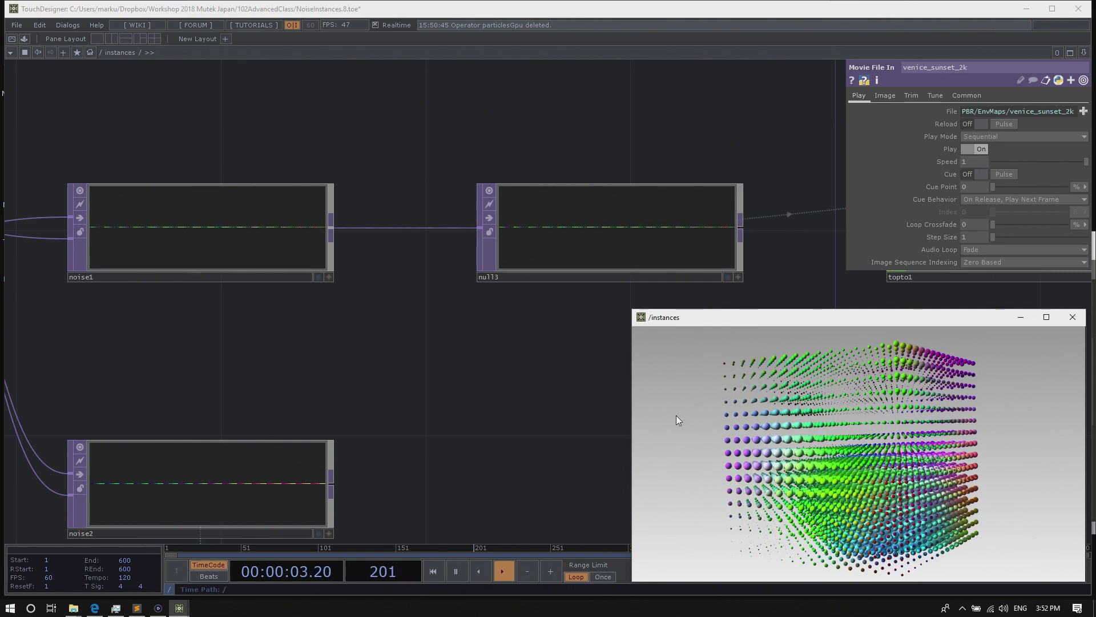
{"action": "scroll", "coordinate": [526, 374], "scroll_direction": "down", "scroll_amount": 4}
{"action": "scroll", "coordinate": [476, 378], "scroll_direction": "up", "scroll_amount": 2}
{"action": "scroll", "coordinate": [517, 379], "scroll_direction": "up", "scroll_amount": 1}
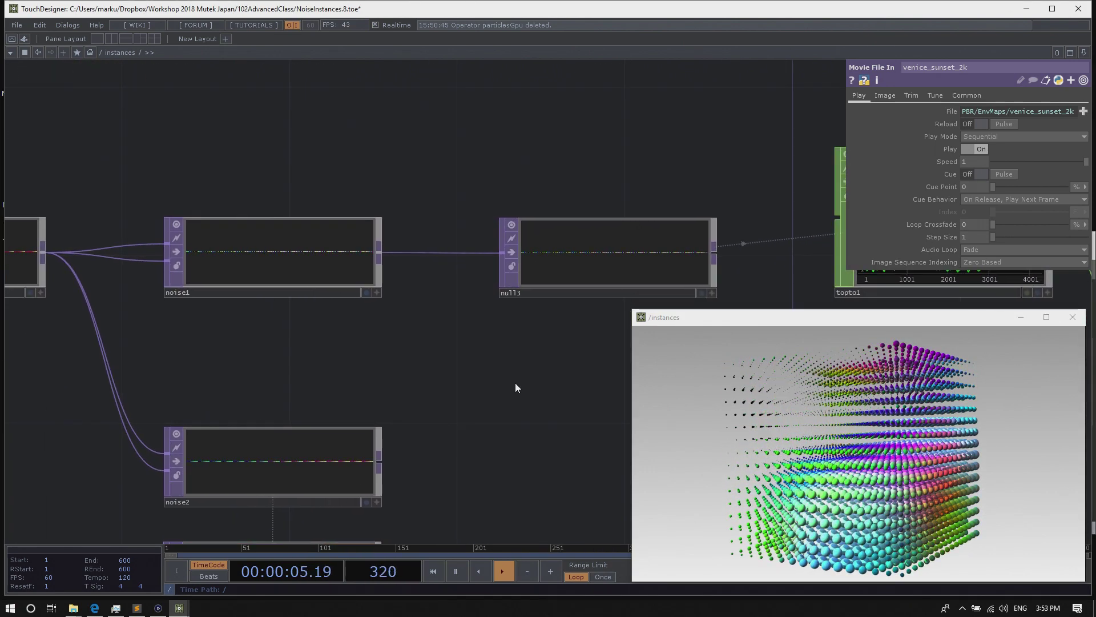
{"action": "left_click_drag", "start_coordinate": [515, 384], "coordinate": [507, 441]}
{"action": "left_click_drag", "start_coordinate": [485, 201], "coordinate": [480, 208]}
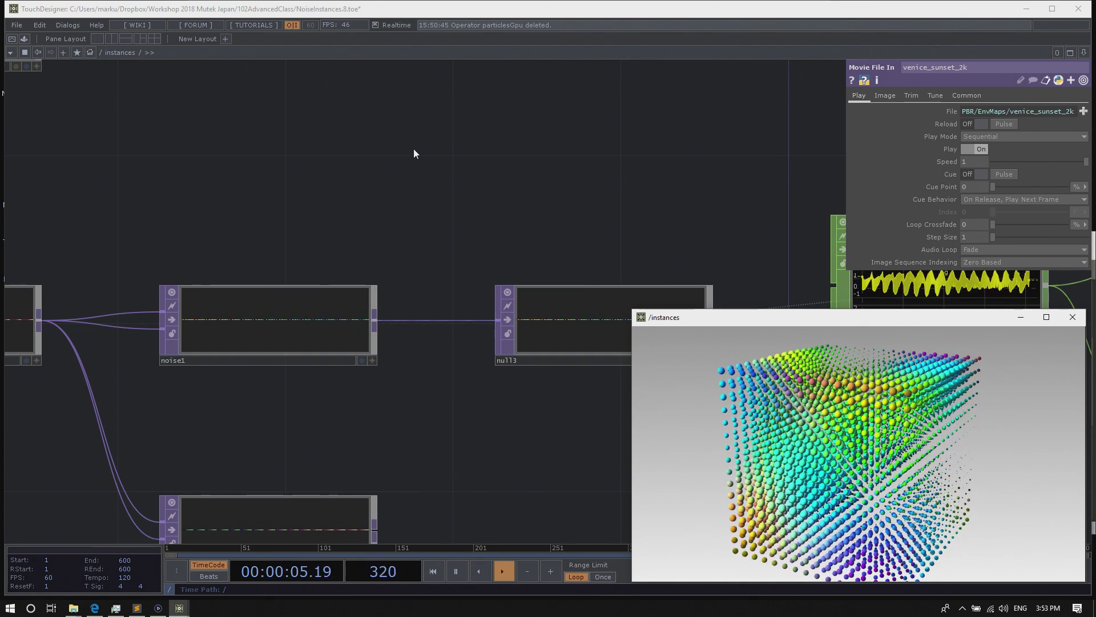
{"action": "left_click_drag", "start_coordinate": [413, 152], "coordinate": [427, 171]}
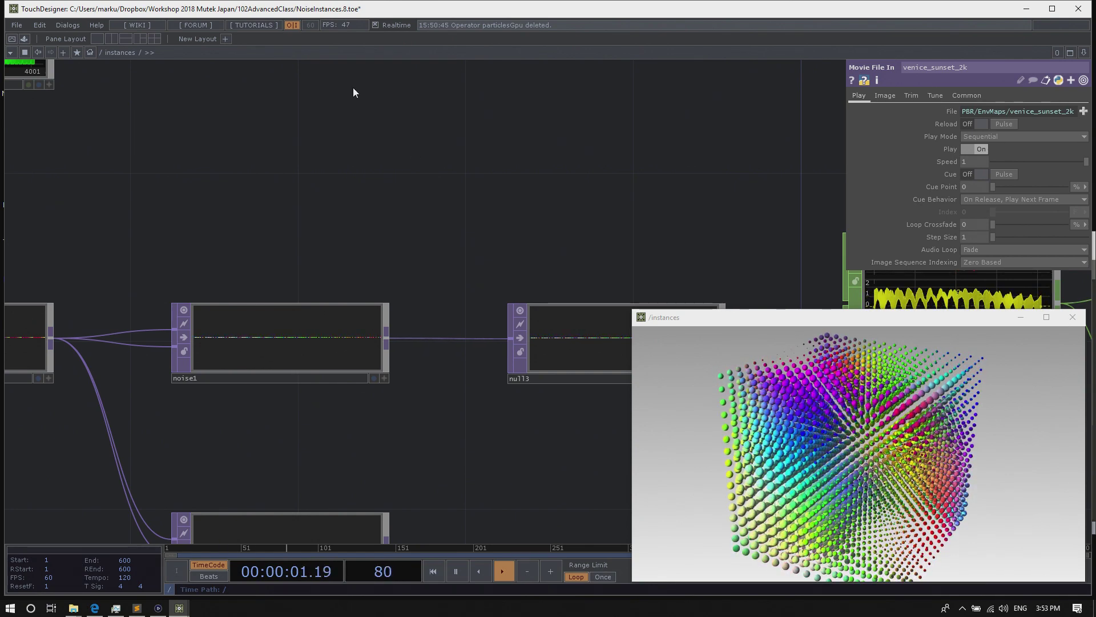
{"action": "left_click_drag", "start_coordinate": [339, 121], "coordinate": [342, 128]}
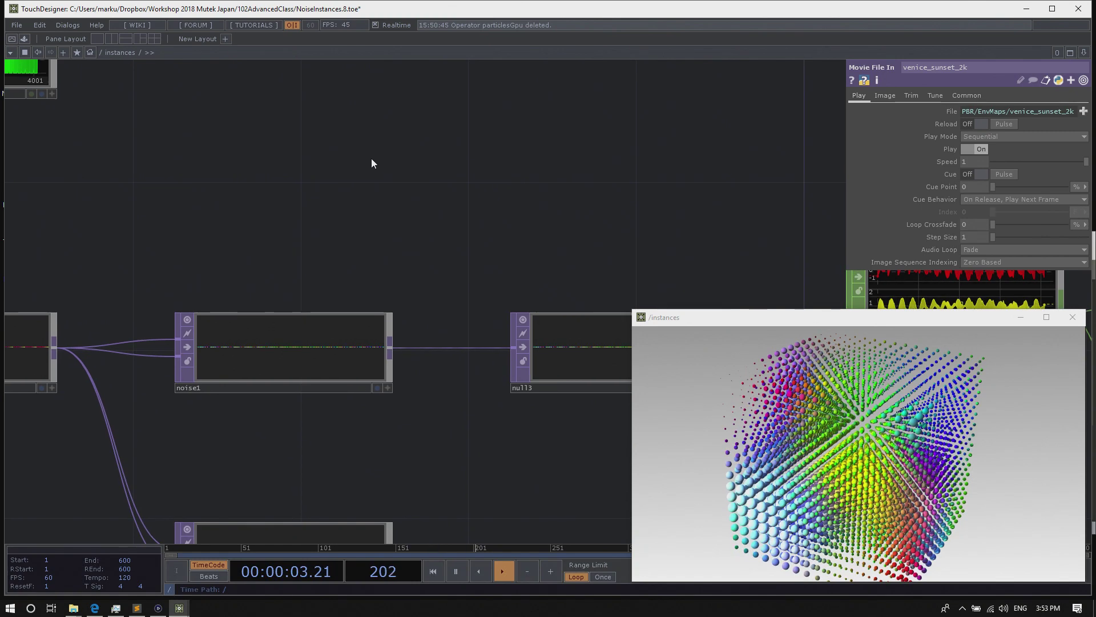
{"action": "scroll", "coordinate": [354, 160], "scroll_direction": "down", "scroll_amount": 3}
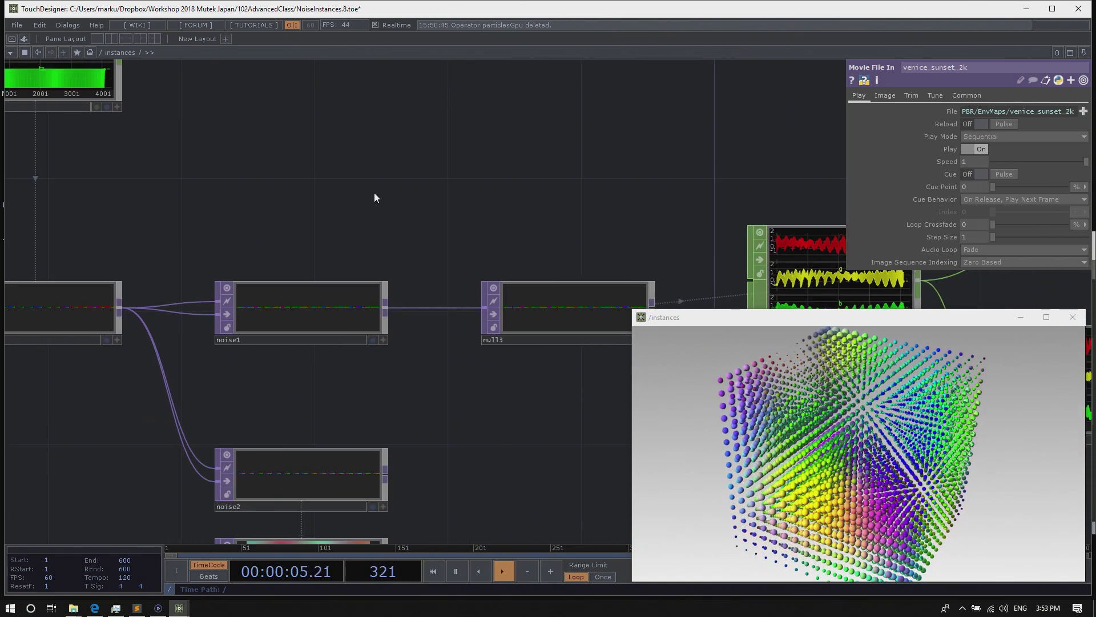
{"action": "left_click_drag", "start_coordinate": [374, 193], "coordinate": [387, 279]}
{"action": "left_click_drag", "start_coordinate": [540, 252], "coordinate": [487, 279]}
{"action": "scroll", "coordinate": [489, 255], "scroll_direction": "down", "scroll_amount": 6}
{"action": "left_click_drag", "start_coordinate": [447, 246], "coordinate": [409, 241]}
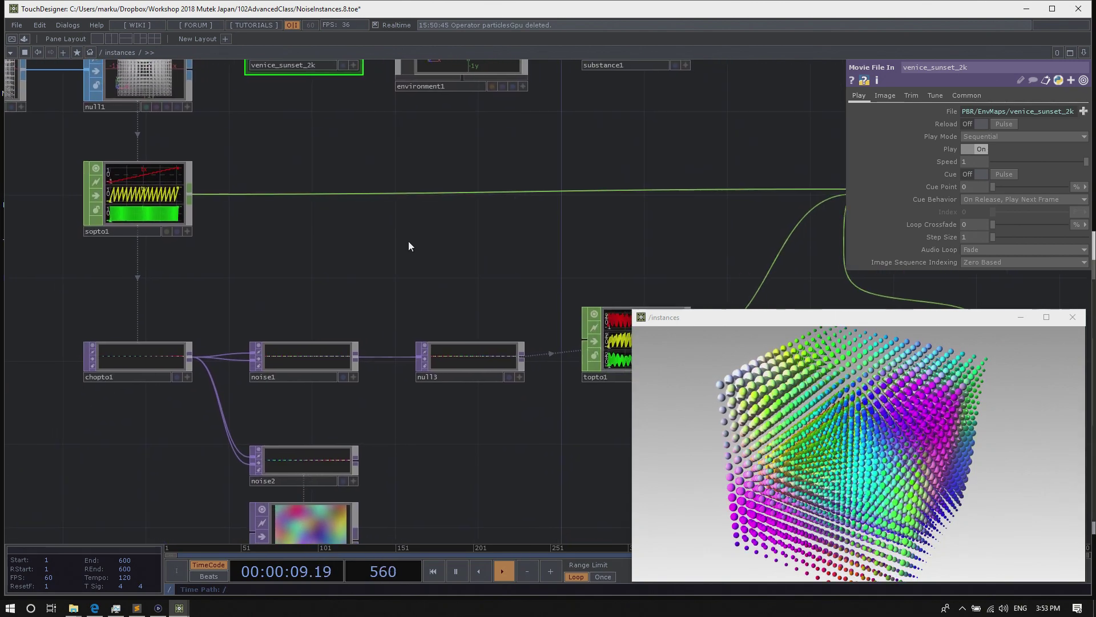
{"action": "left_click_drag", "start_coordinate": [340, 257], "coordinate": [386, 293]}
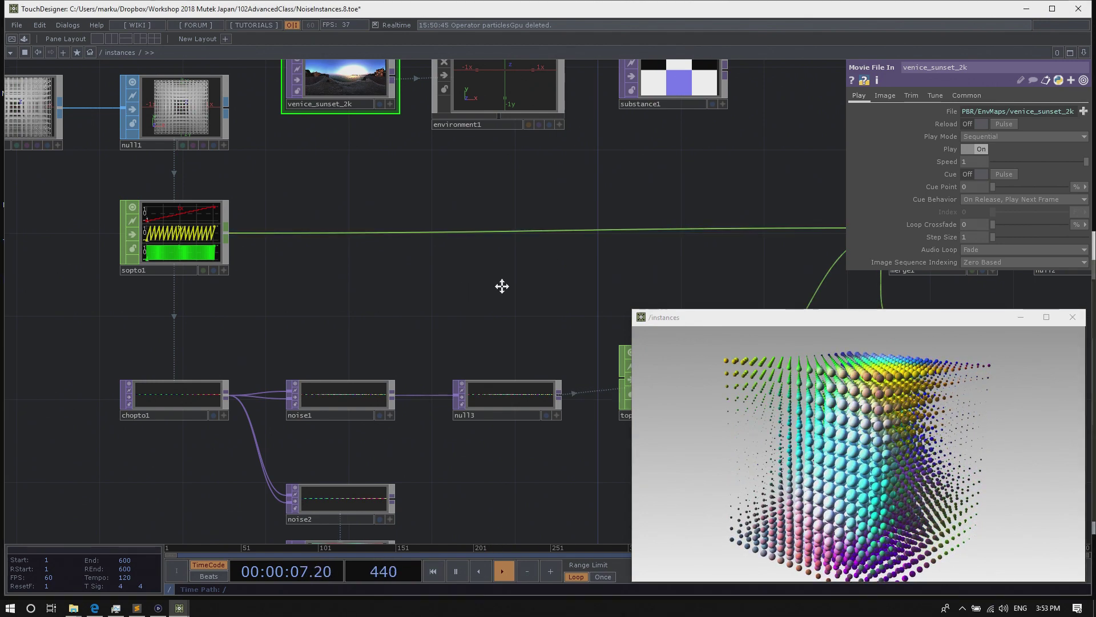
Insert a Noise SOP on the wire between switch1 and null1
{"action": "left_click_drag", "start_coordinate": [397, 279], "coordinate": [526, 294]}
{"action": "left_click_drag", "start_coordinate": [273, 277], "coordinate": [433, 294]}
{"action": "scroll", "coordinate": [228, 290], "scroll_direction": "down", "scroll_amount": 3}
{"action": "left_click_drag", "start_coordinate": [229, 290], "coordinate": [300, 293]}
{"action": "scroll", "coordinate": [362, 287], "scroll_direction": "down", "scroll_amount": 2}
{"action": "left_click_drag", "start_coordinate": [117, 166], "coordinate": [308, 387]}
{"action": "left_click_drag", "start_coordinate": [308, 216], "coordinate": [214, 210]}
{"action": "left_click", "coordinate": [292, 246]}
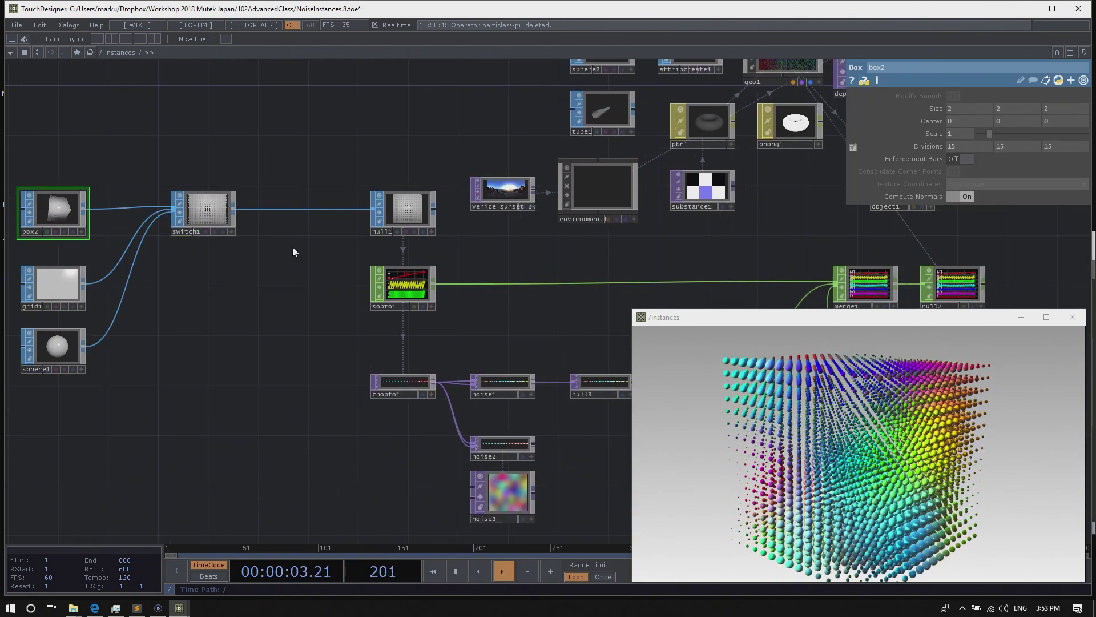
{"action": "right_click", "coordinate": [290, 208]}
{"action": "left_click", "coordinate": [313, 196]}
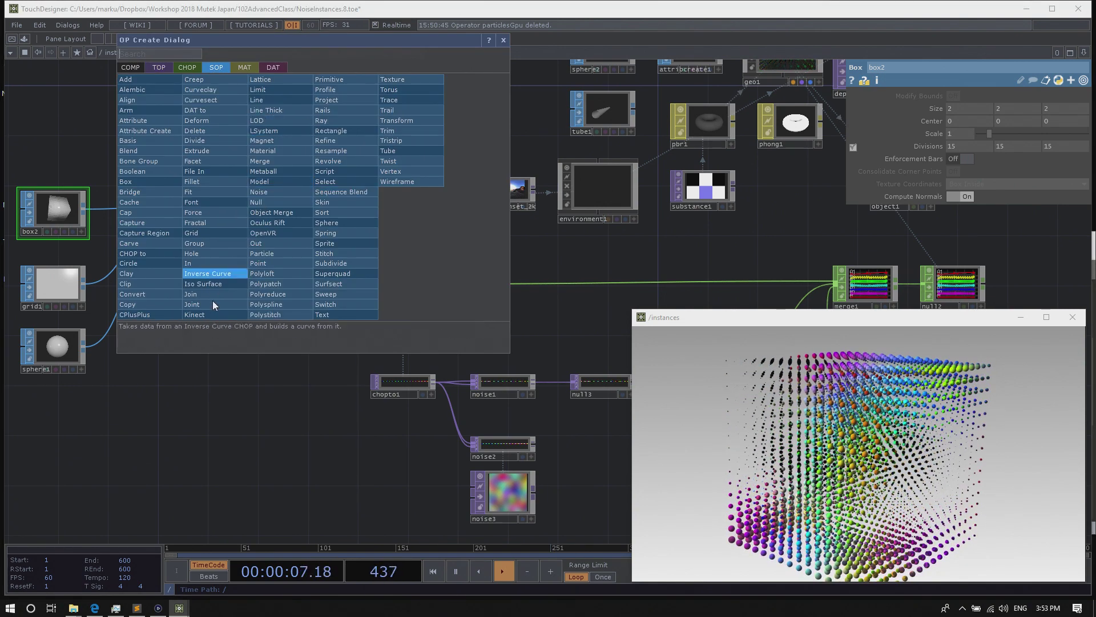
{"action": "type", "text": "n"}
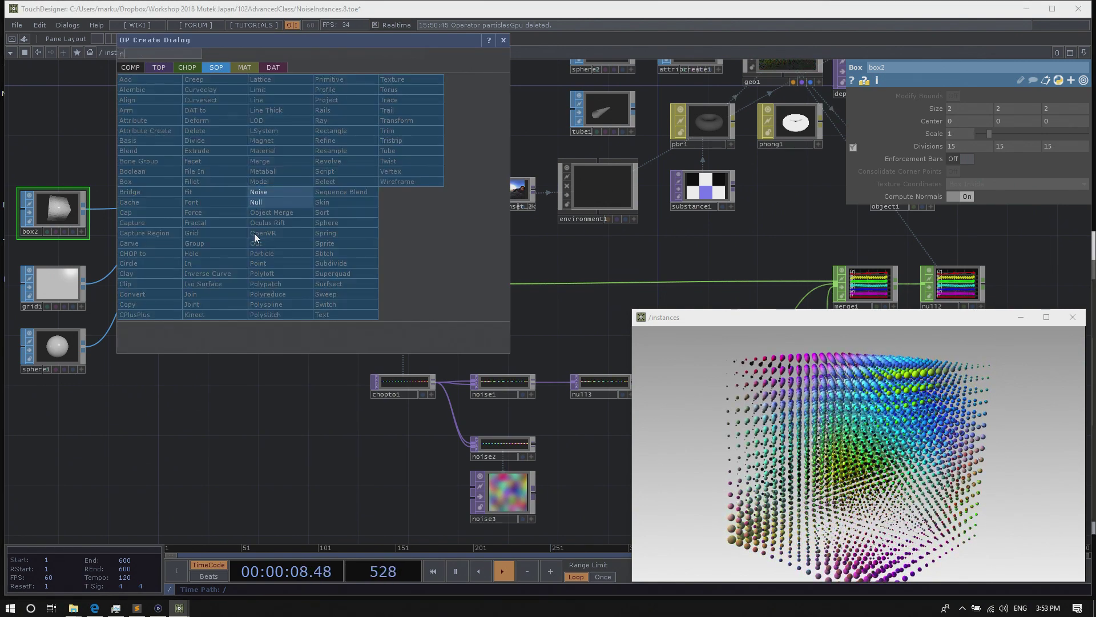
{"action": "left_click", "coordinate": [257, 192]}
{"action": "left_click", "coordinate": [296, 209]}
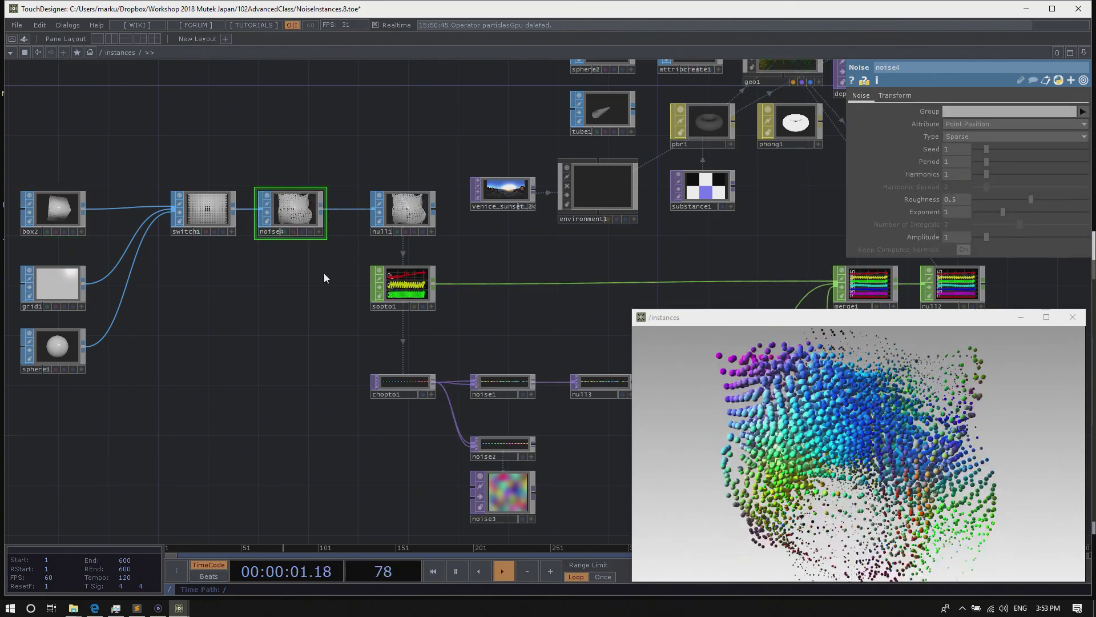
Compare the operator info of noise4 and switch1, and set box2's divisions to 25 on all three axes
{"action": "middle_click", "coordinate": [295, 207]}
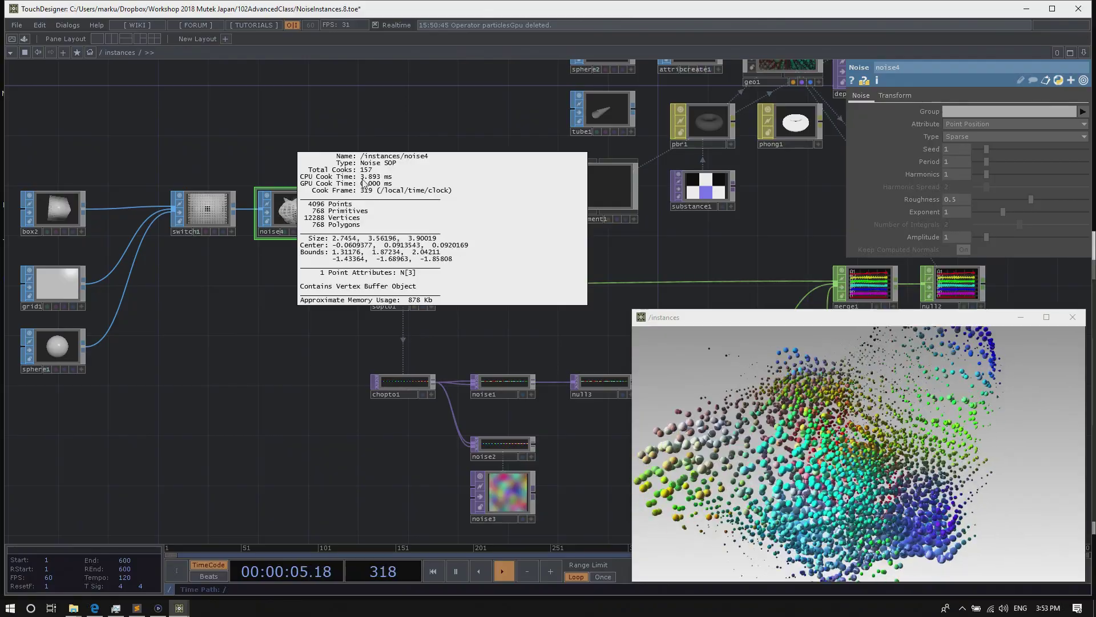
{"action": "middle_click", "coordinate": [194, 205]}
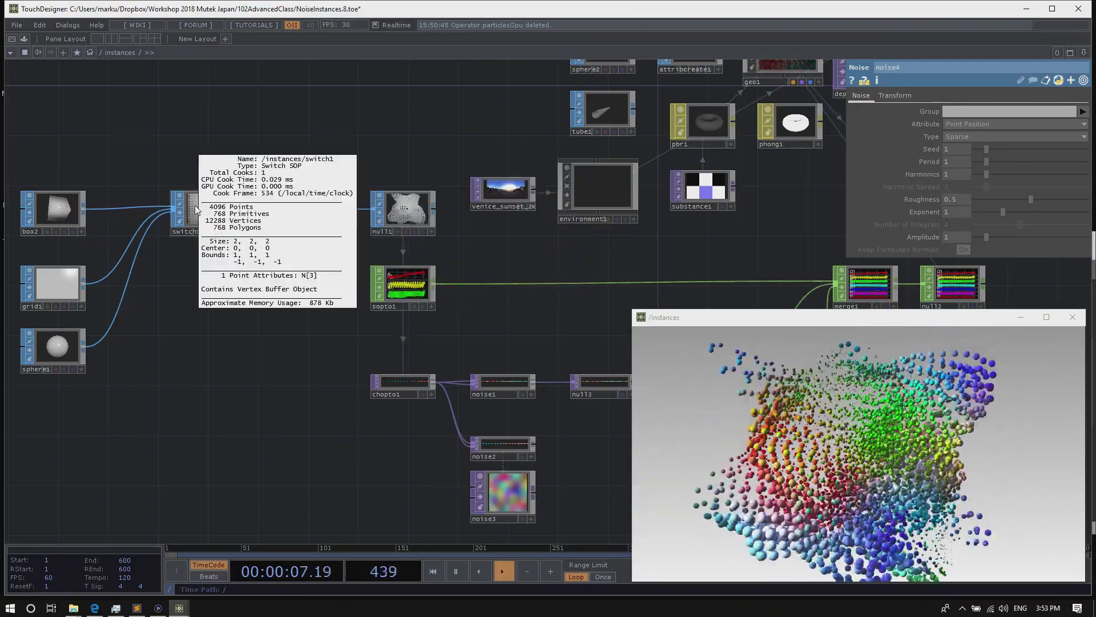
{"action": "left_click", "coordinate": [55, 210]}
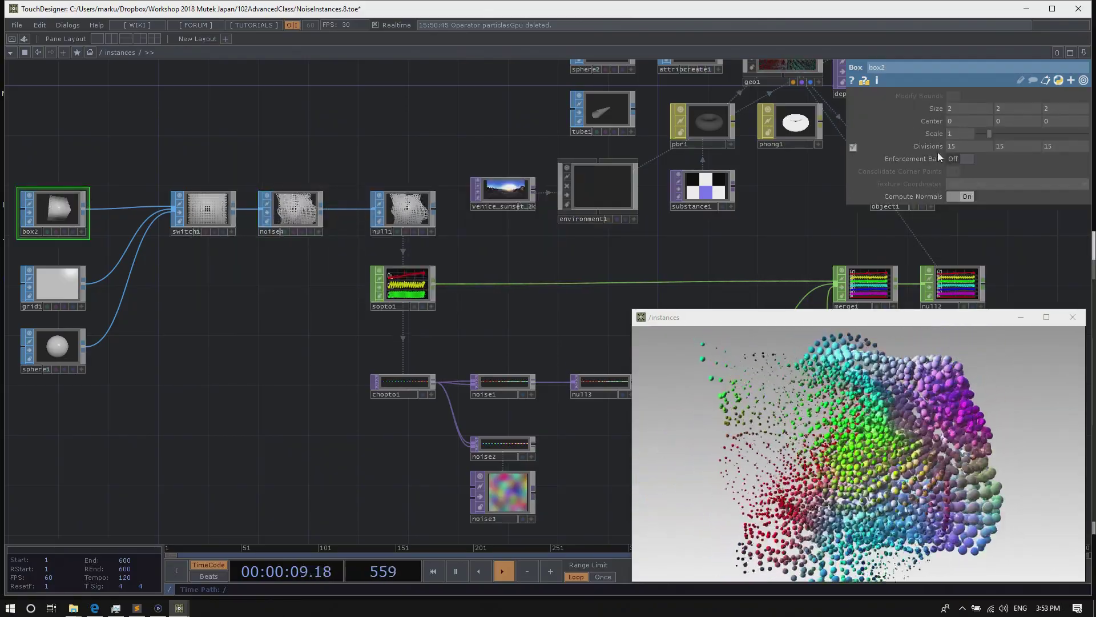
{"action": "middle_click_drag", "start_coordinate": [931, 144], "coordinate": [934, 132]}
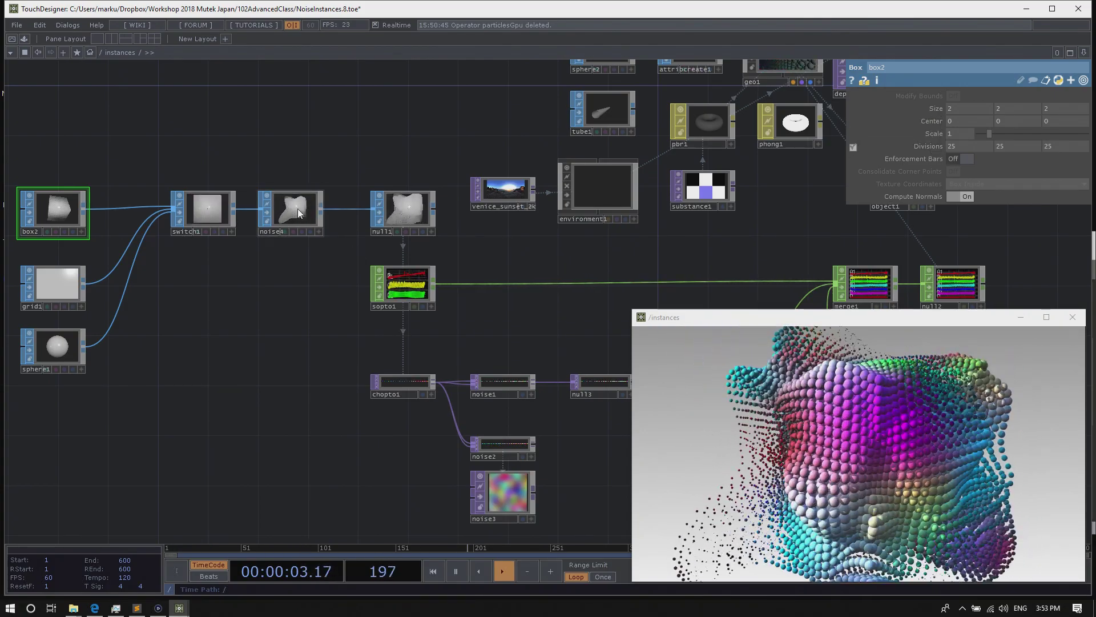
Check the CPU cook time and point count in the operator info of noise4
{"action": "middle_click_drag", "start_coordinate": [297, 208], "coordinate": [370, 188]}
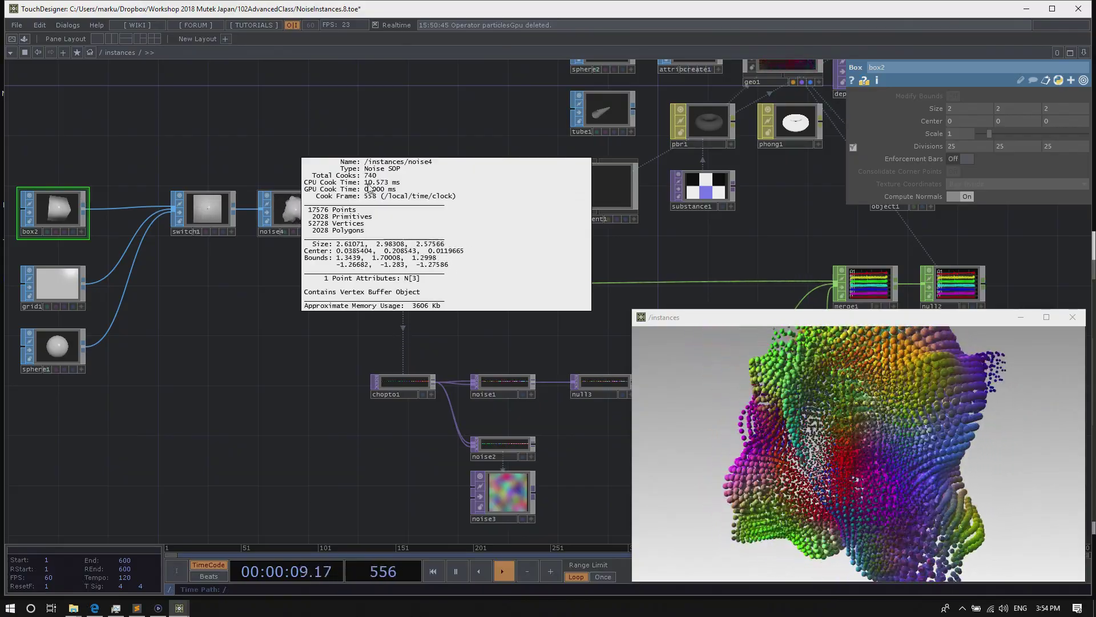
{"action": "middle_click_drag", "start_coordinate": [322, 226], "coordinate": [279, 106]}
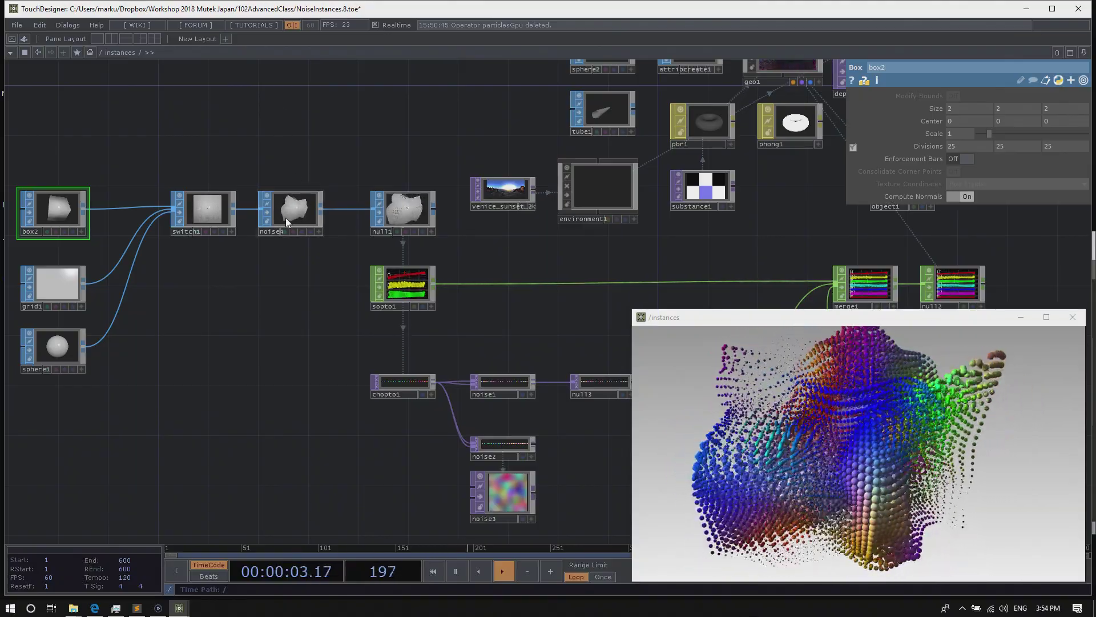
{"action": "middle_click_drag", "start_coordinate": [296, 211], "coordinate": [288, 114]}
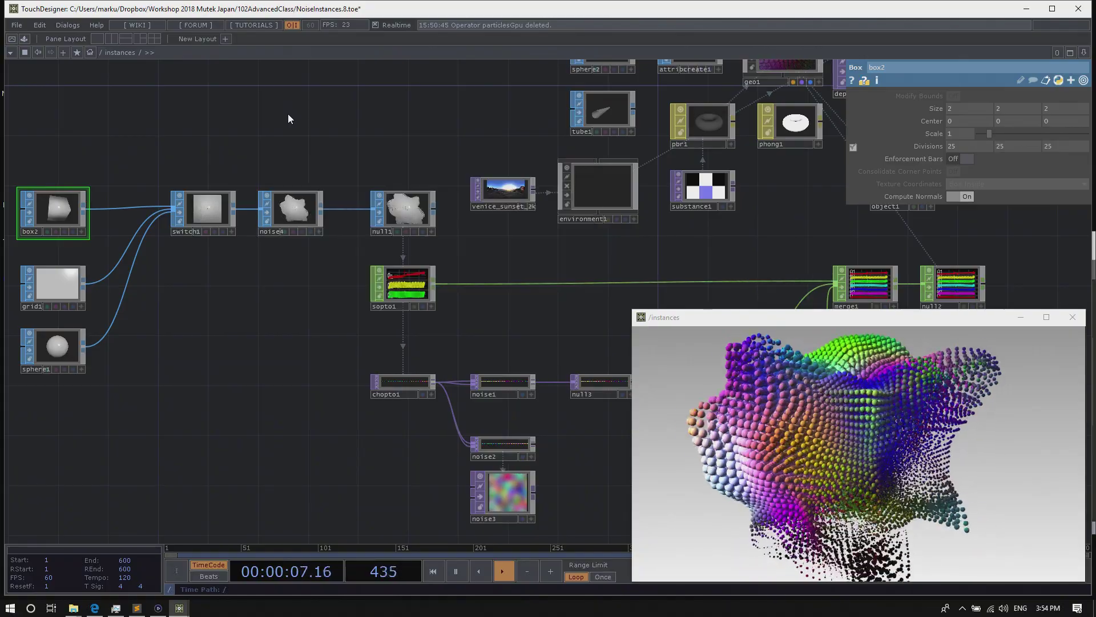
Bypass the noise4 SOP between switch1 and null1
{"action": "left_click_drag", "start_coordinate": [285, 120], "coordinate": [271, 118]}
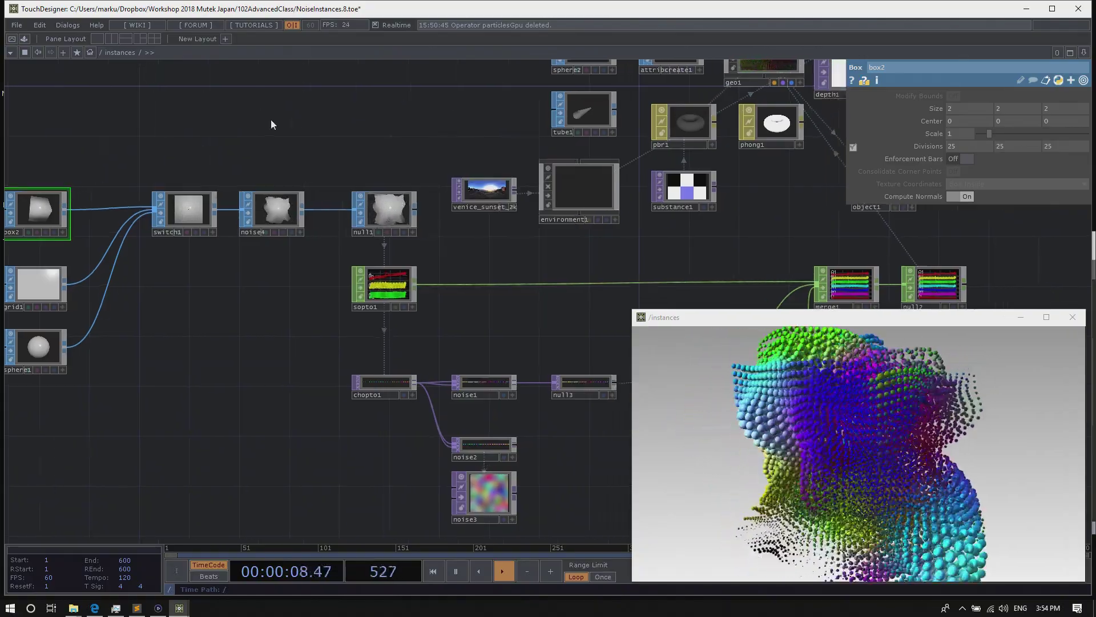
{"action": "left_click", "coordinate": [248, 215]}
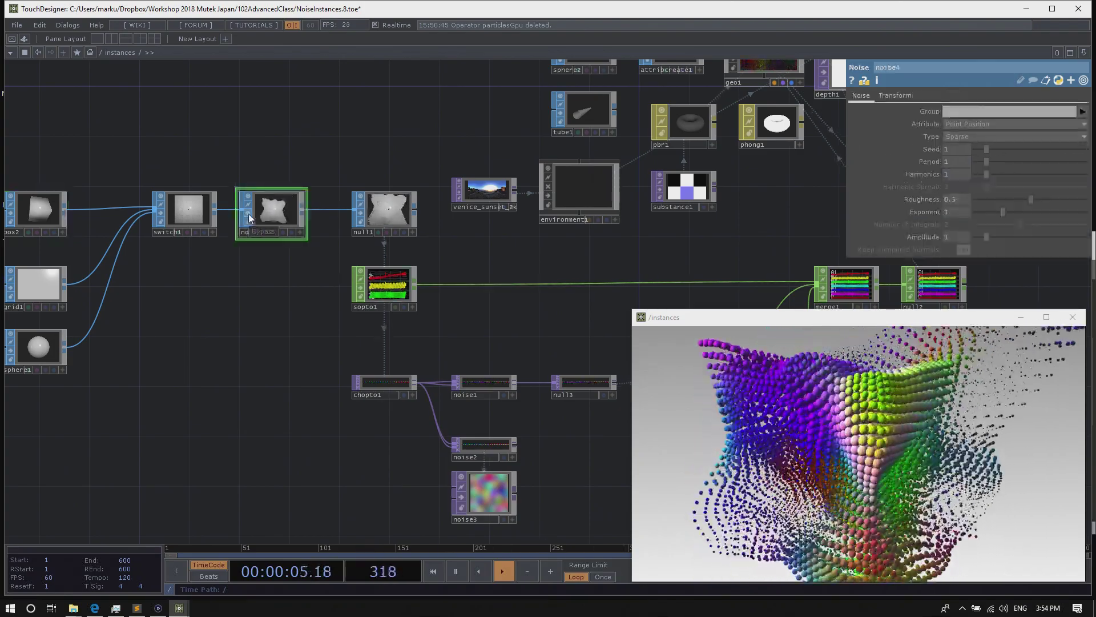
{"action": "left_click", "coordinate": [248, 215]}
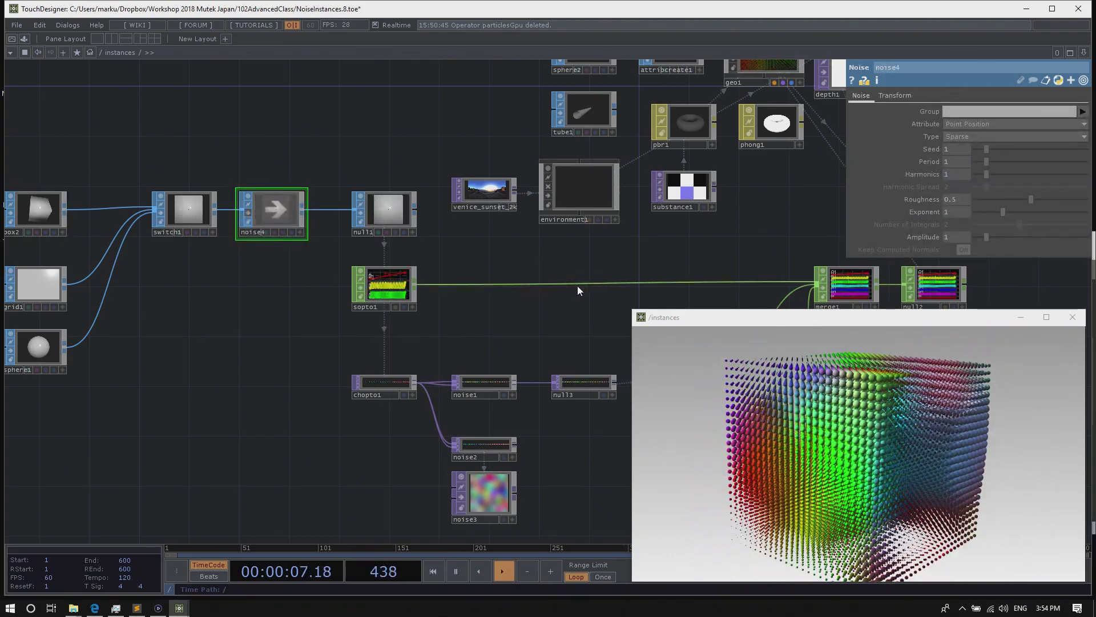
Branch a Noise CHOP off the output of sopto1 and place it above the wire running to merge1
{"action": "scroll", "coordinate": [497, 269], "scroll_direction": "up", "scroll_amount": 3}
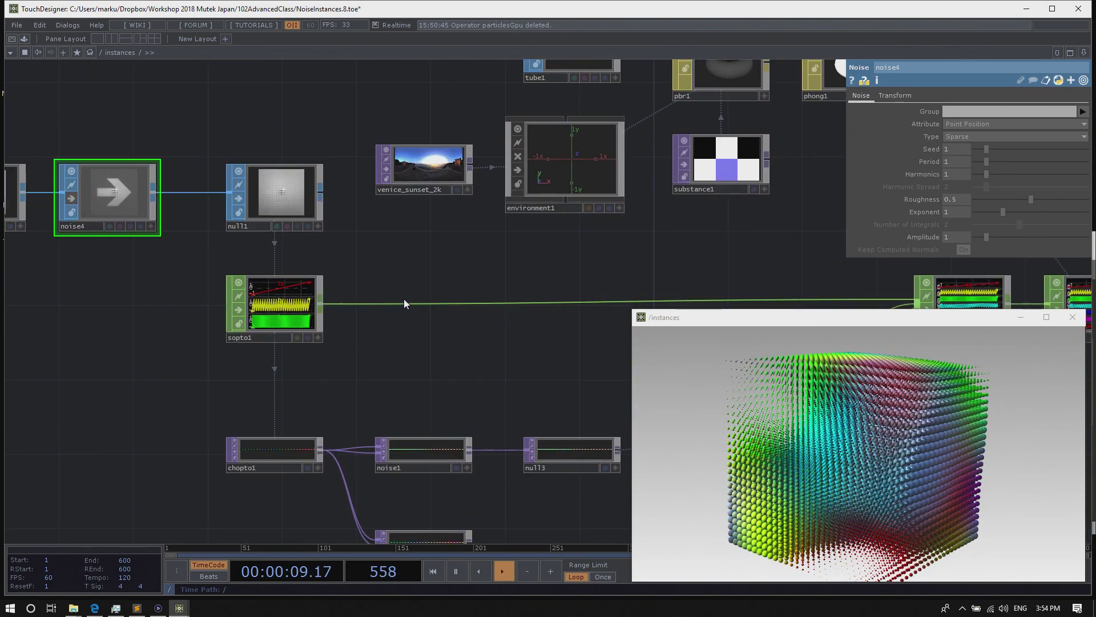
{"action": "left_click_drag", "start_coordinate": [398, 262], "coordinate": [298, 329]}
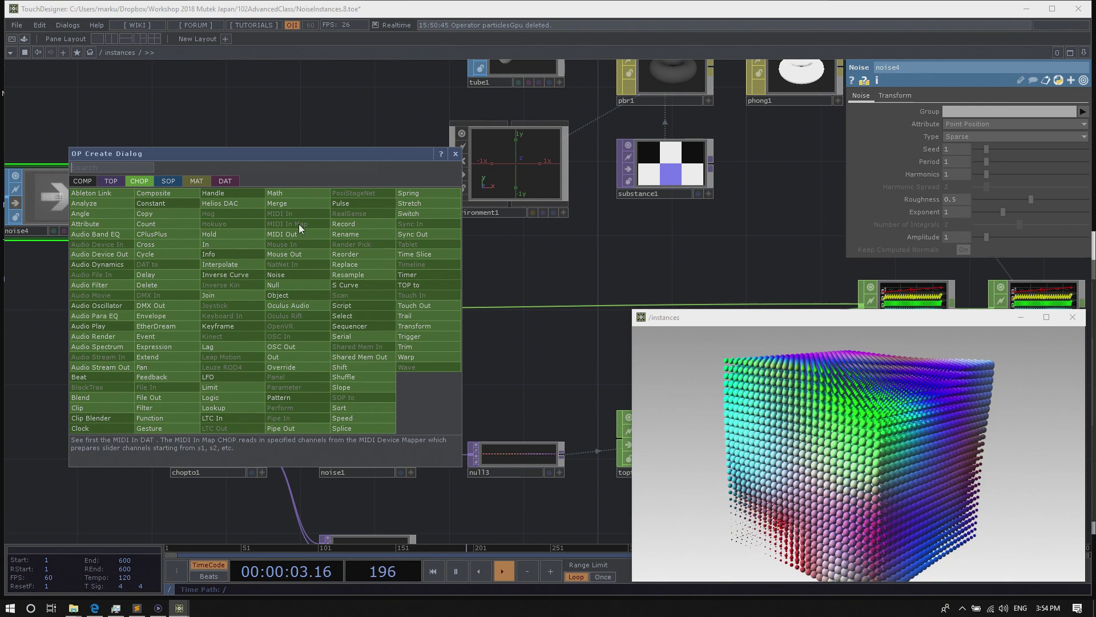
{"action": "left_click", "coordinate": [275, 275]}
{"action": "left_click", "coordinate": [381, 250]}
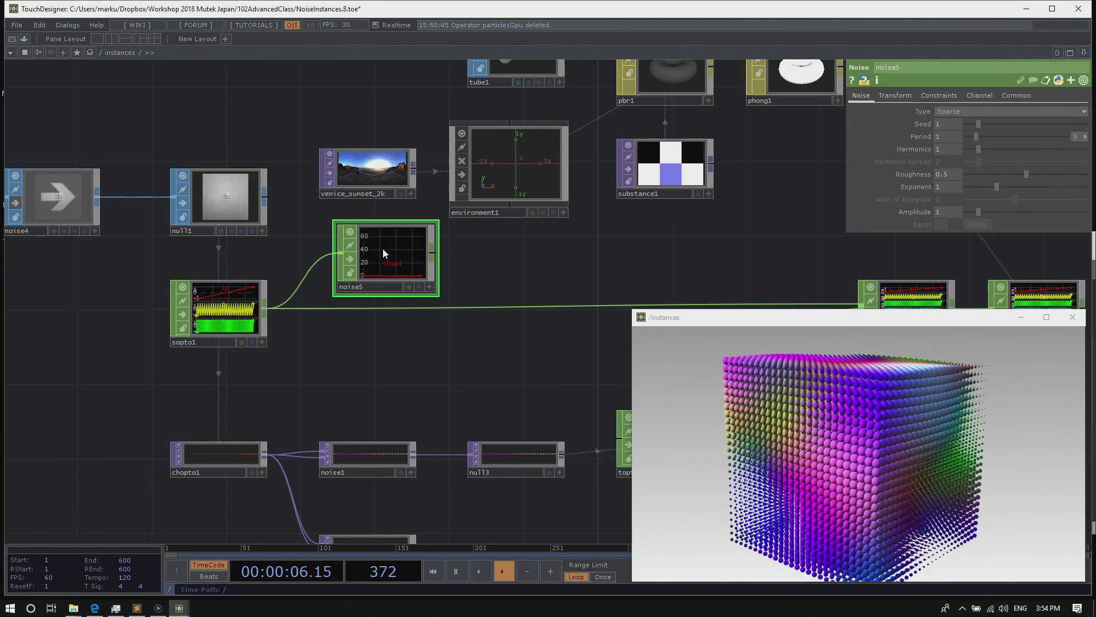
Set the new Noise CHOP's channel names to tx ty tx and show its transform parameters
{"action": "left_click", "coordinate": [980, 95]}
{"action": "left_click", "coordinate": [981, 109]}
{"action": "type", "text": "tx ty tx"}
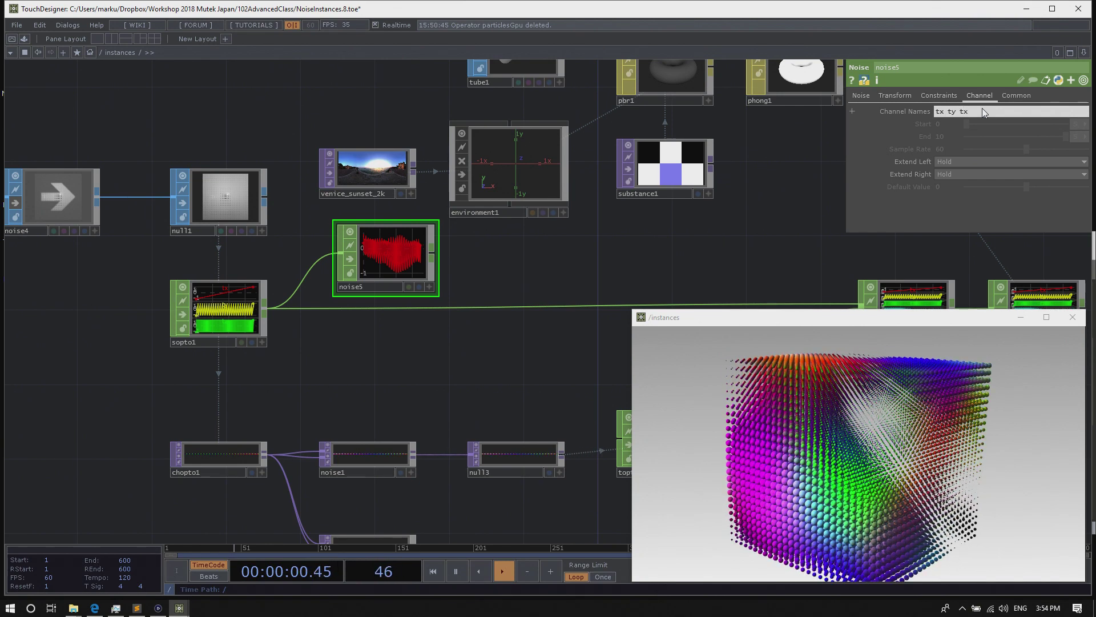
{"action": "key", "text": "Return"}
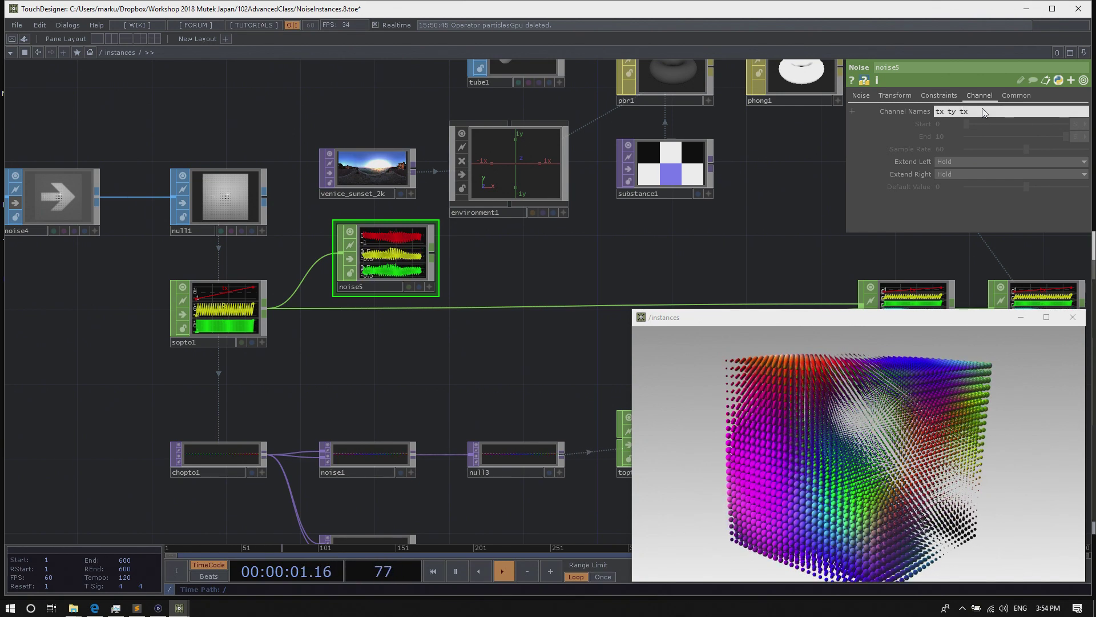
{"action": "left_click", "coordinate": [893, 95]}
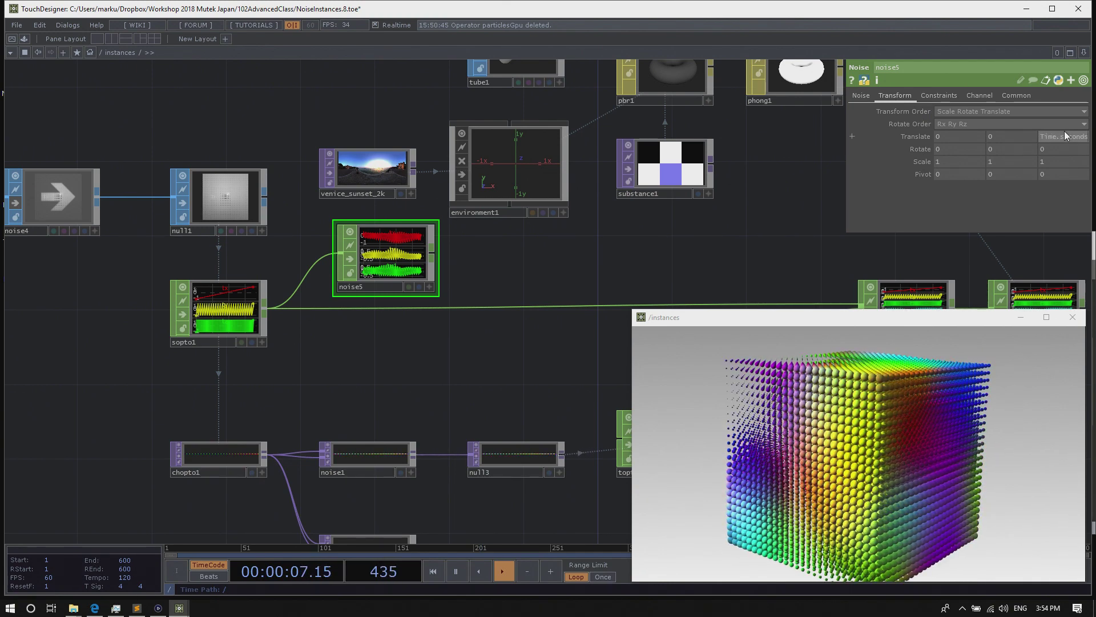
Animate noise5's Z translation with absTime.seconds and add a Math CHOP fed by noise5 and sopto1
{"action": "key", "text": "Return"}
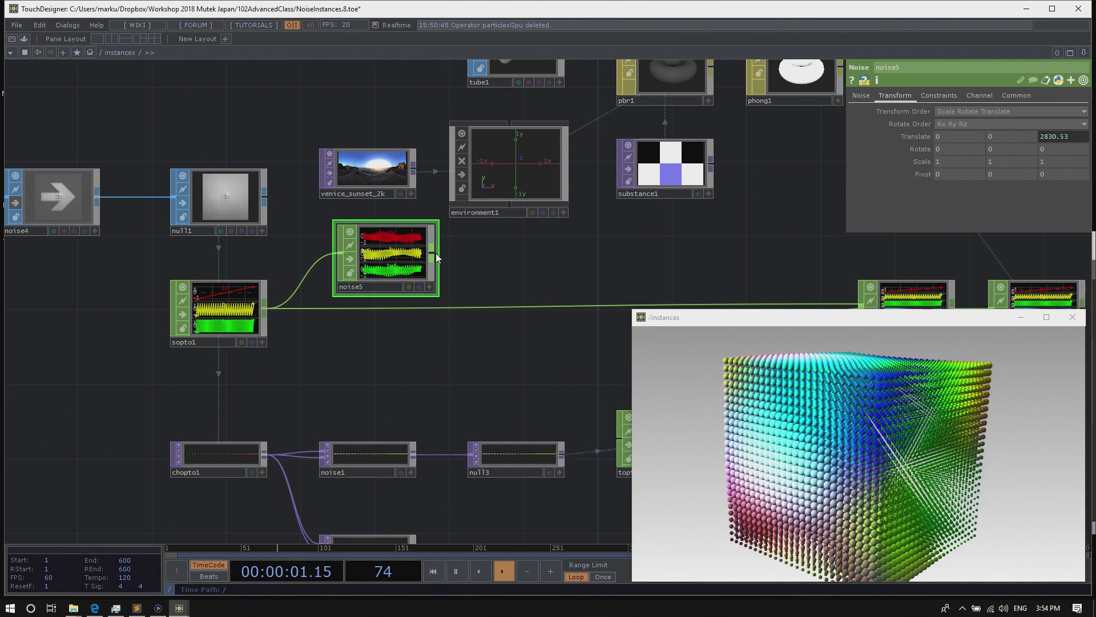
{"action": "key", "text": "Tab"}
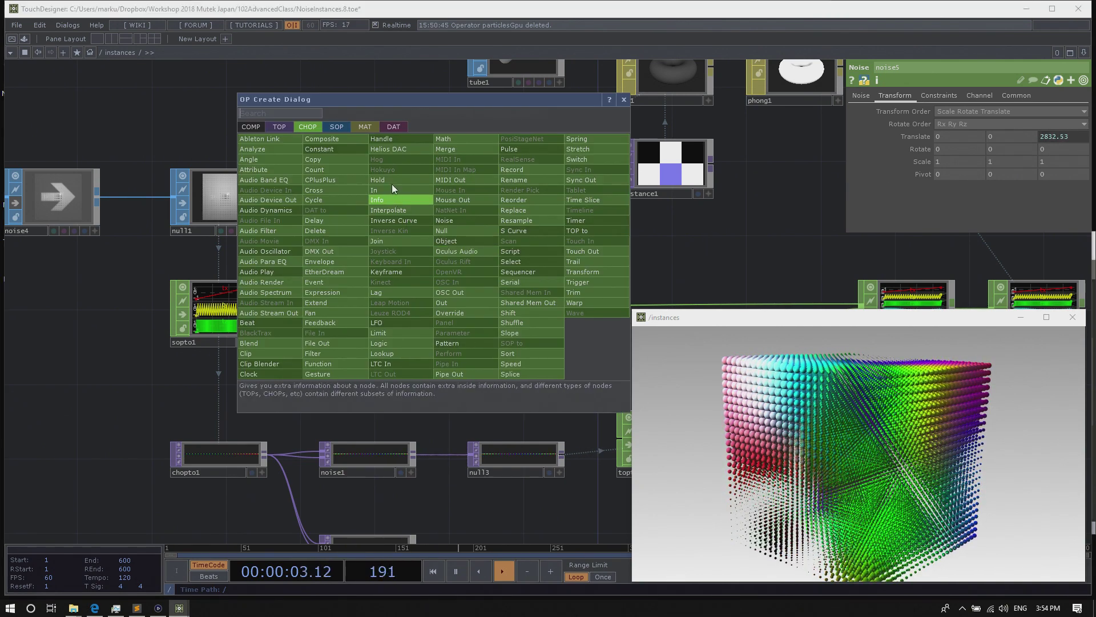
{"action": "left_click", "coordinate": [451, 138]}
{"action": "left_click", "coordinate": [539, 293]}
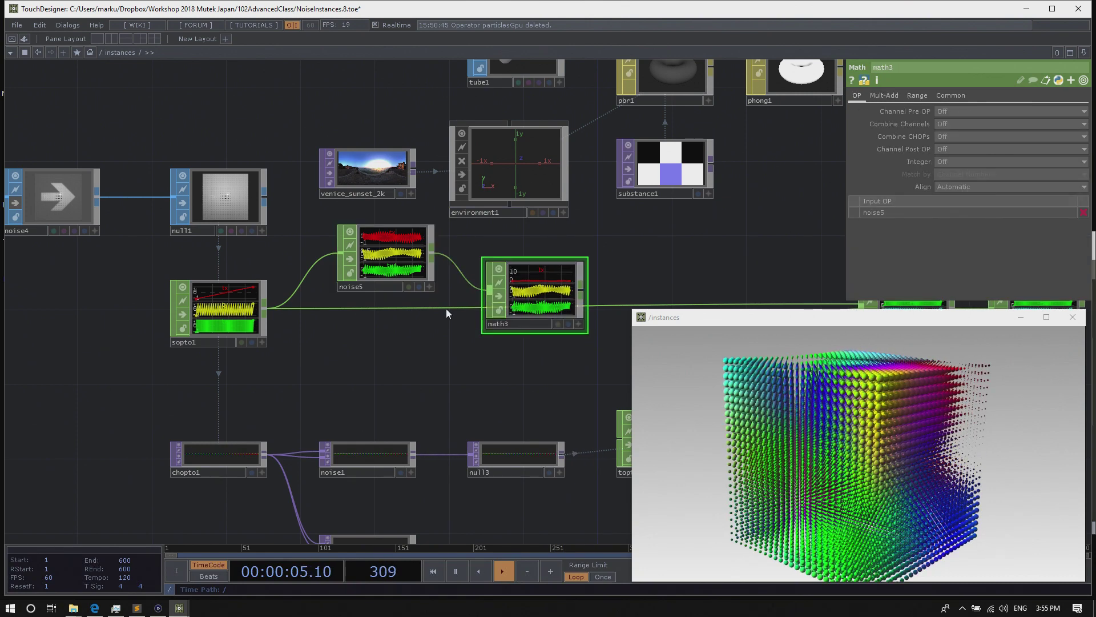
{"action": "left_click_drag", "start_coordinate": [266, 308], "coordinate": [513, 294]}
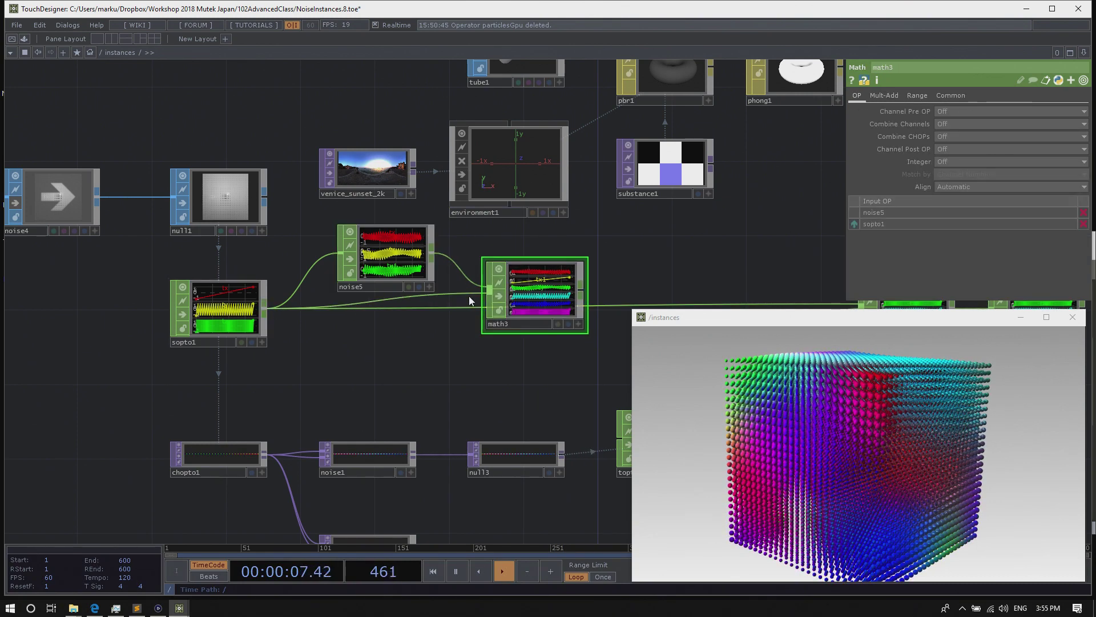
Set the Math CHOP to combine its input CHOPs with Add and feed its output into merge1 instead of sopto1
{"action": "left_click", "coordinate": [951, 135]}
{"action": "left_click", "coordinate": [946, 156]}
{"action": "left_click_drag", "start_coordinate": [594, 315], "coordinate": [467, 299]}
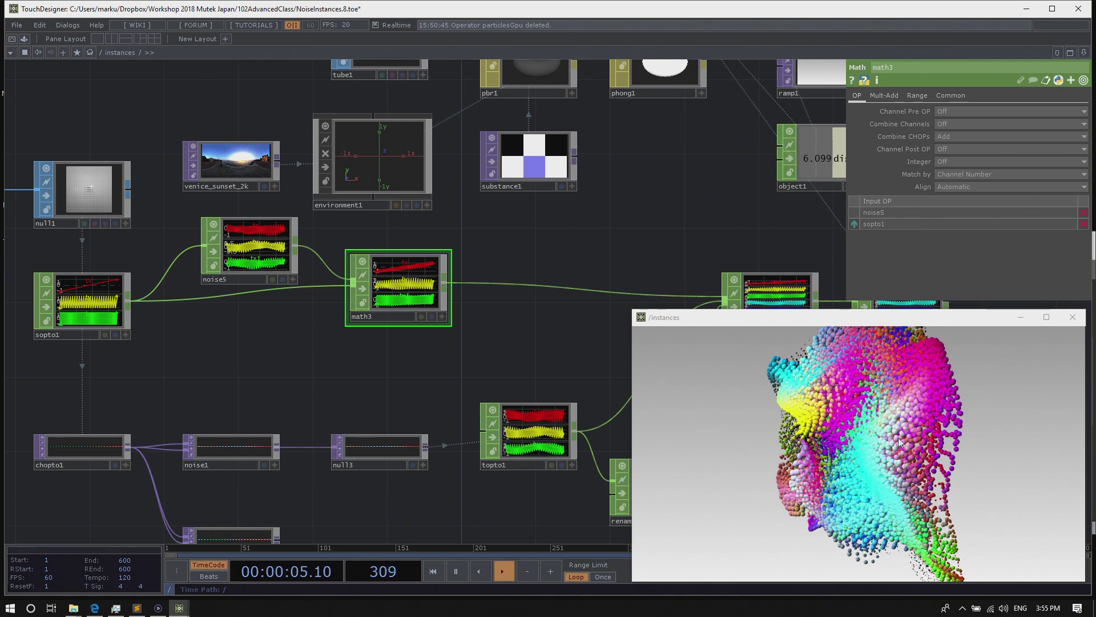
Change noise5's Z translation expression to absTime.seconds * 3
{"action": "left_click", "coordinate": [266, 250]}
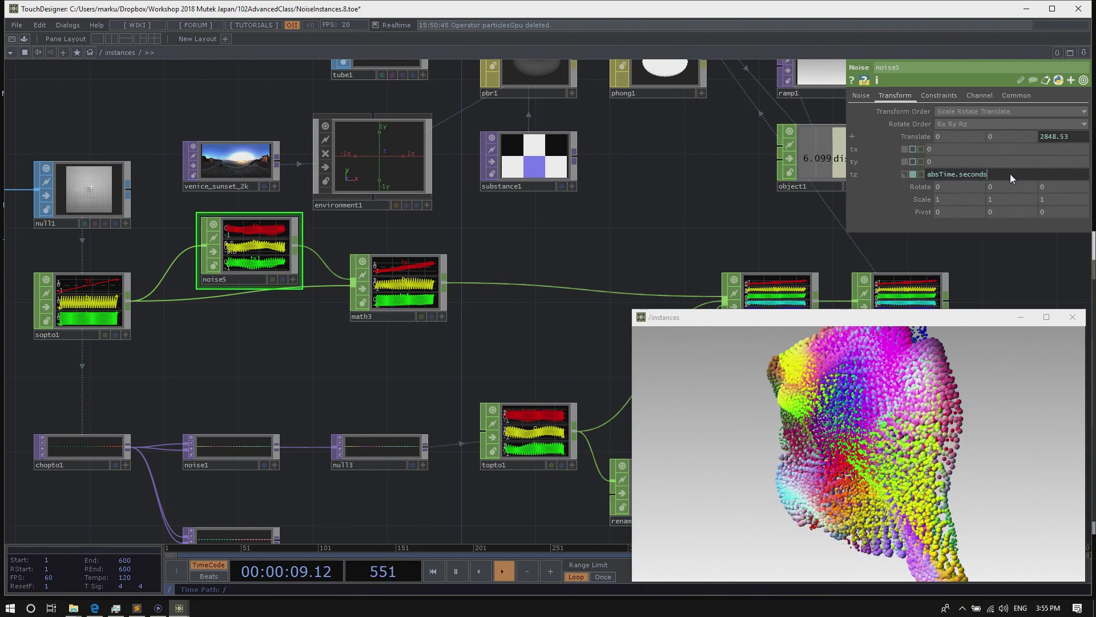
{"action": "double_click", "coordinate": [961, 176]}
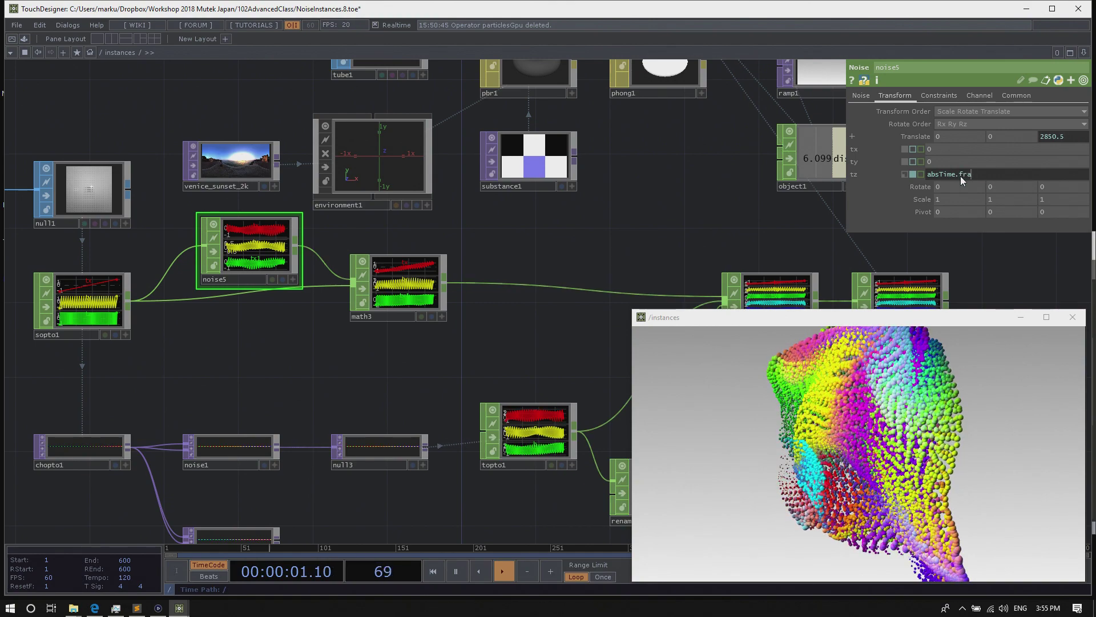
{"action": "type", "text": "frames"}
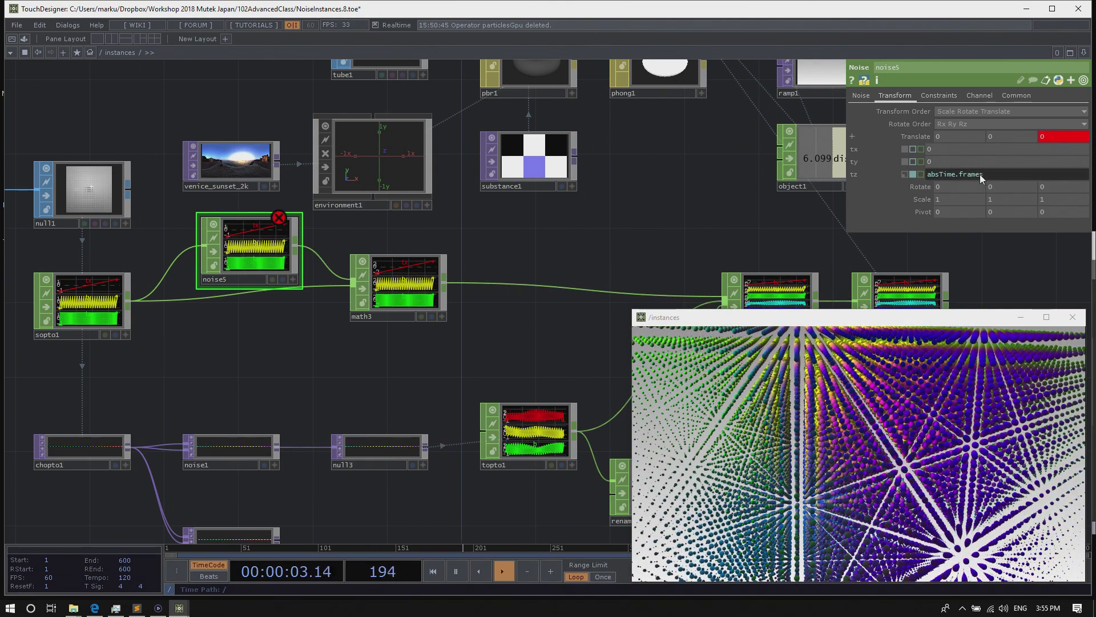
{"action": "double_click", "coordinate": [961, 177]}
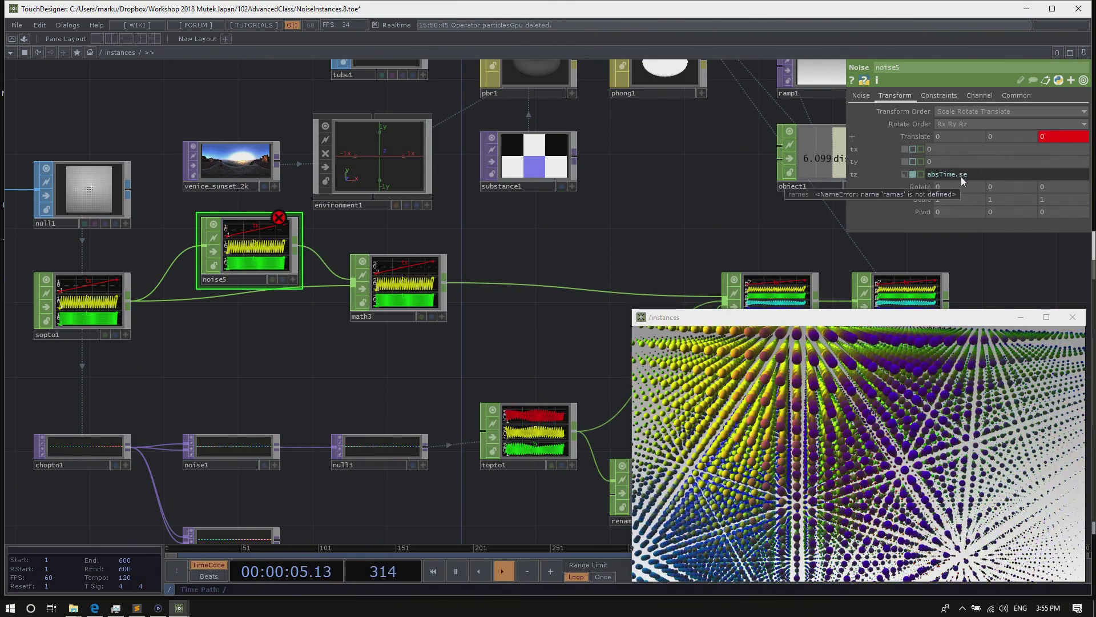
{"action": "type", "text": "seconds * 2"}
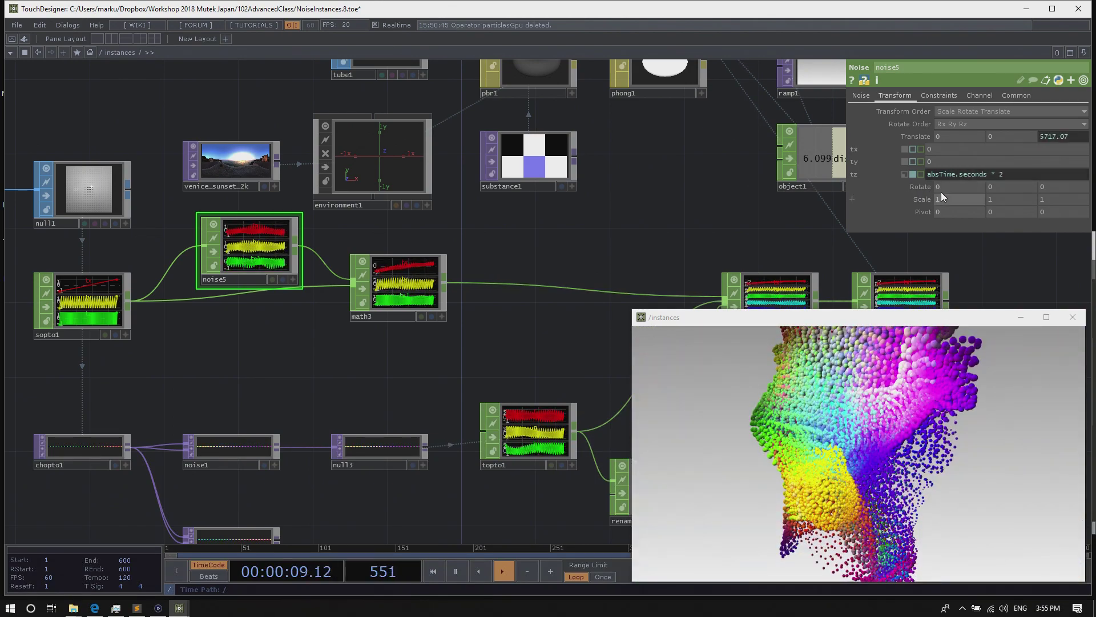
{"action": "key", "text": "BackSpace"}
{"action": "type", "text": "3"}
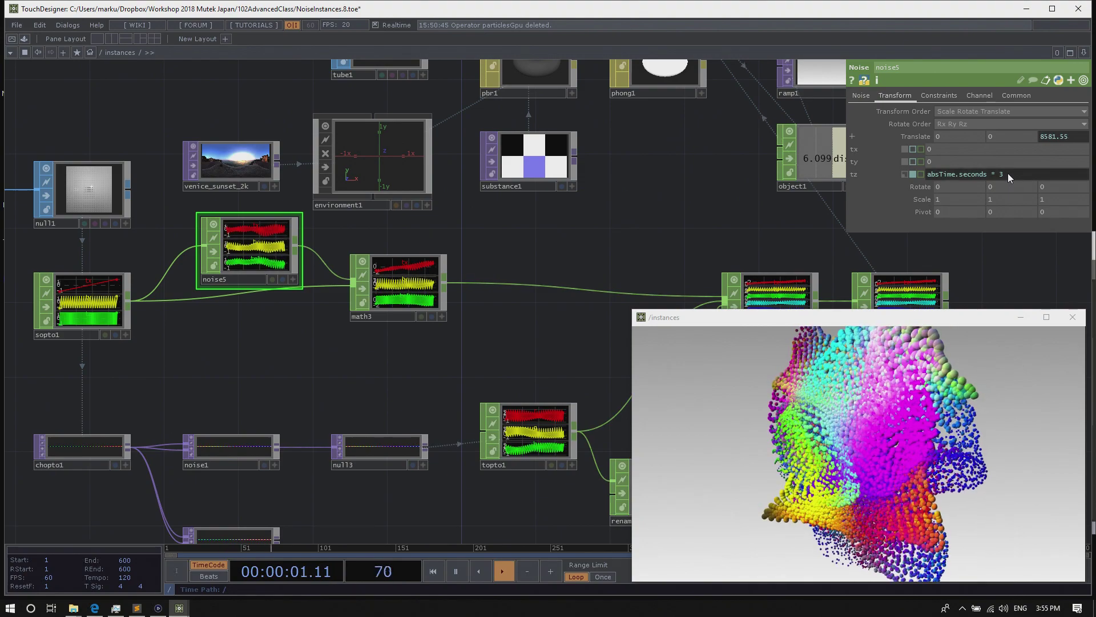
Line math3 up with sopto1 and check the CPU cook time in noise5's operator info
{"action": "left_click_drag", "start_coordinate": [392, 281], "coordinate": [410, 300]}
{"action": "left_click", "coordinate": [259, 248]}
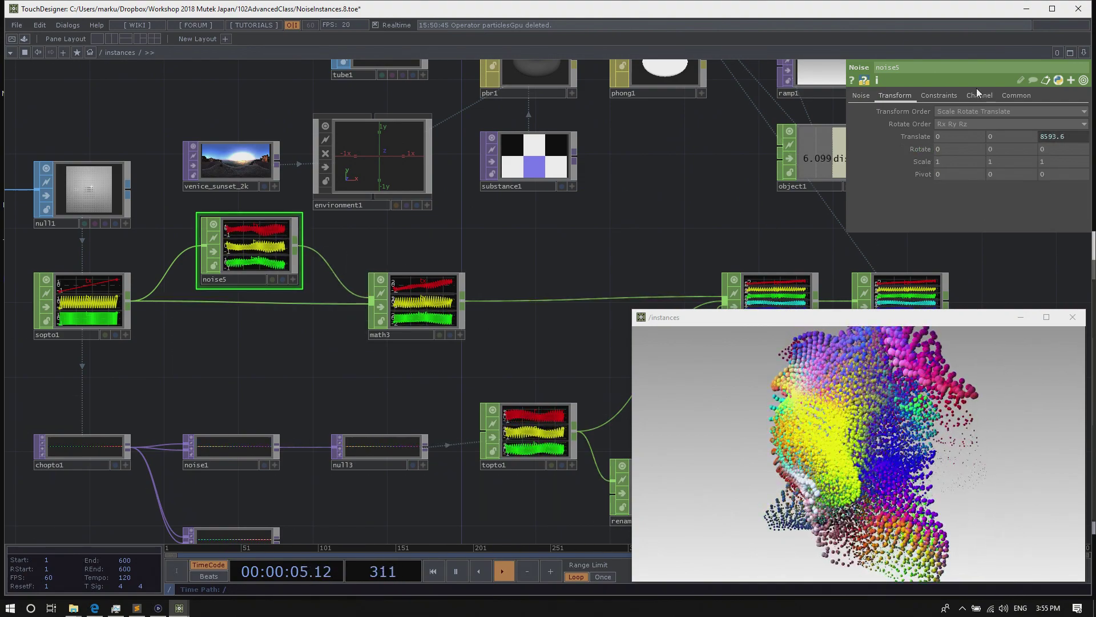
{"action": "left_click_drag", "start_coordinate": [860, 426], "coordinate": [892, 441]}
{"action": "scroll", "coordinate": [973, 430], "scroll_direction": "up", "scroll_amount": 5}
{"action": "scroll", "coordinate": [848, 438], "scroll_direction": "down", "scroll_amount": 3}
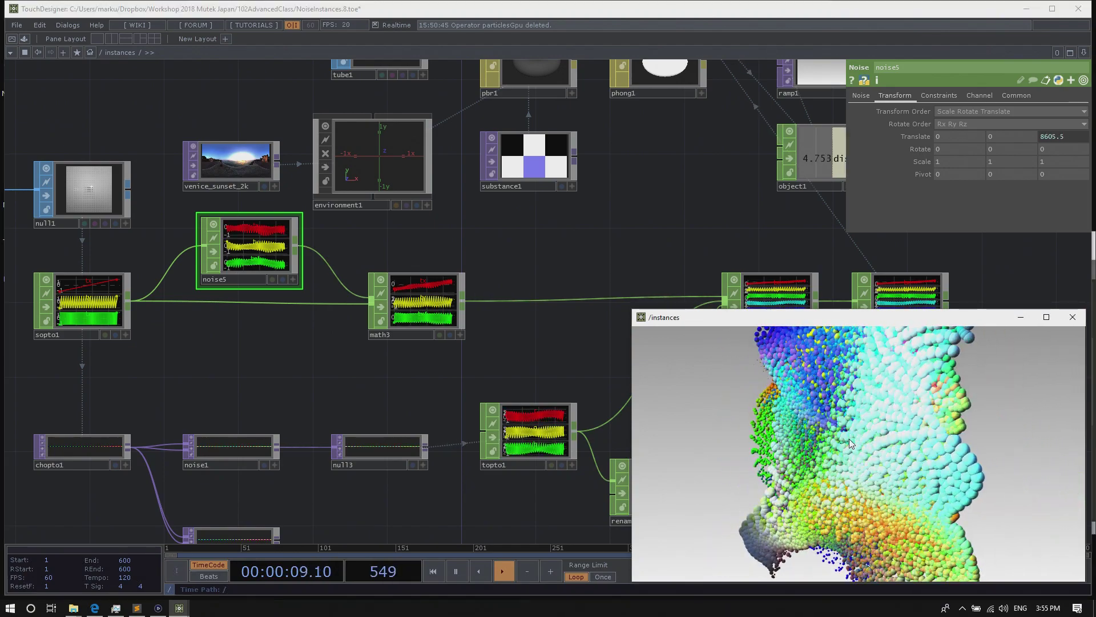
{"action": "middle_click", "coordinate": [252, 243]}
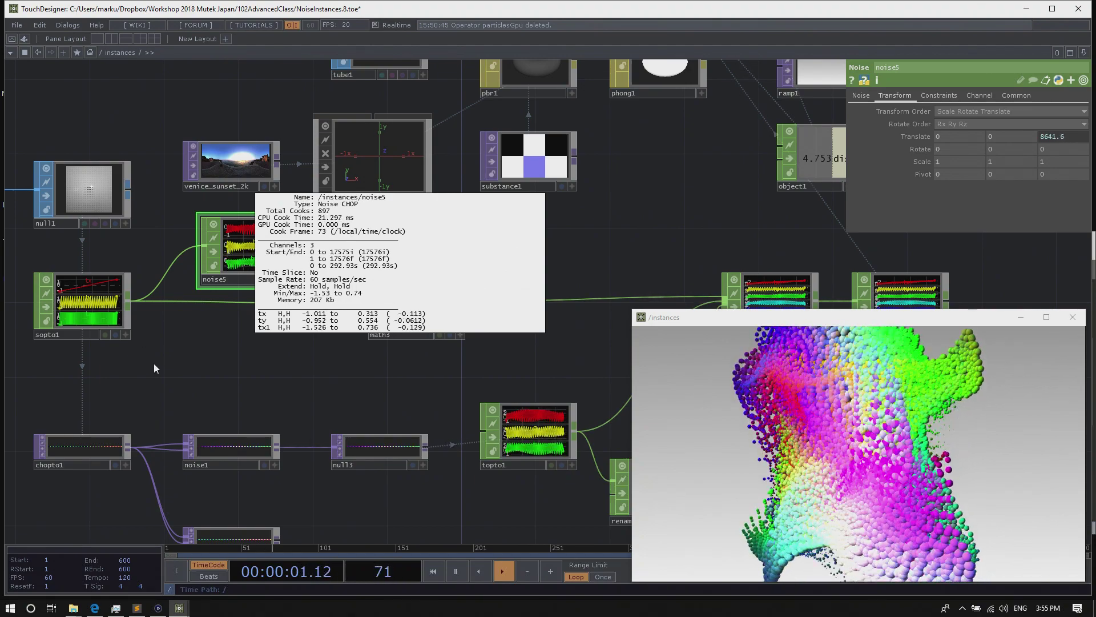
{"action": "left_click", "coordinate": [226, 381]}
Raise math3 slightly and wire sopto1 directly into merge1, taking math3 out of the chain
{"action": "left_click_drag", "start_coordinate": [305, 364], "coordinate": [293, 338]}
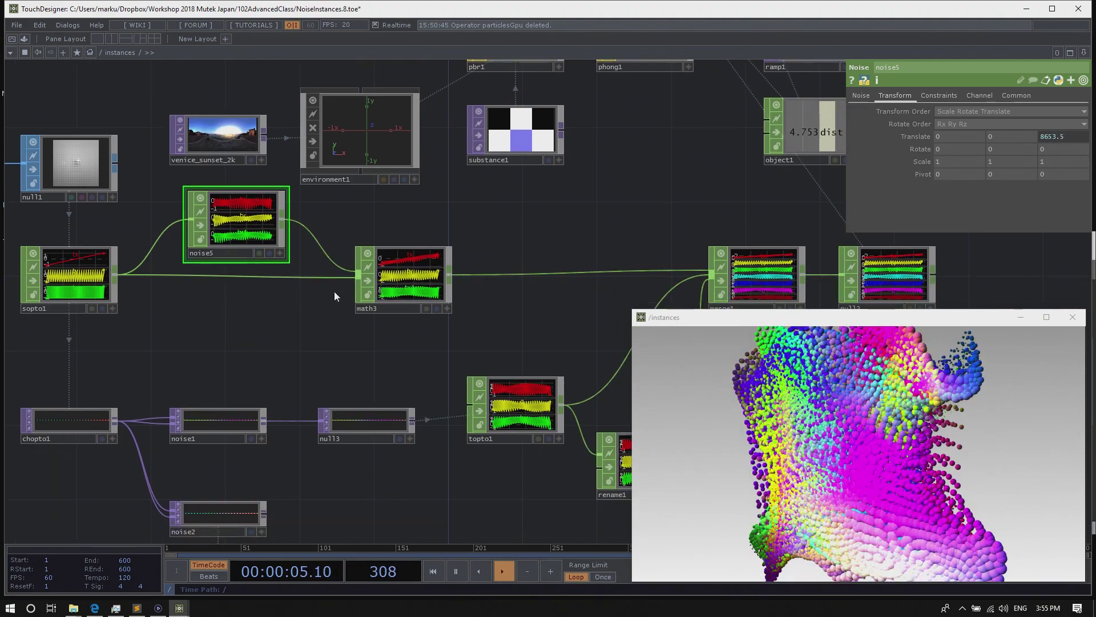
{"action": "mouse_move", "coordinate": [407, 281]}
{"action": "left_mouse_down"}
{"action": "mouse_move", "coordinate": [388, 261]}
{"action": "mouse_move", "coordinate": [406, 261]}
{"action": "left_mouse_up"}
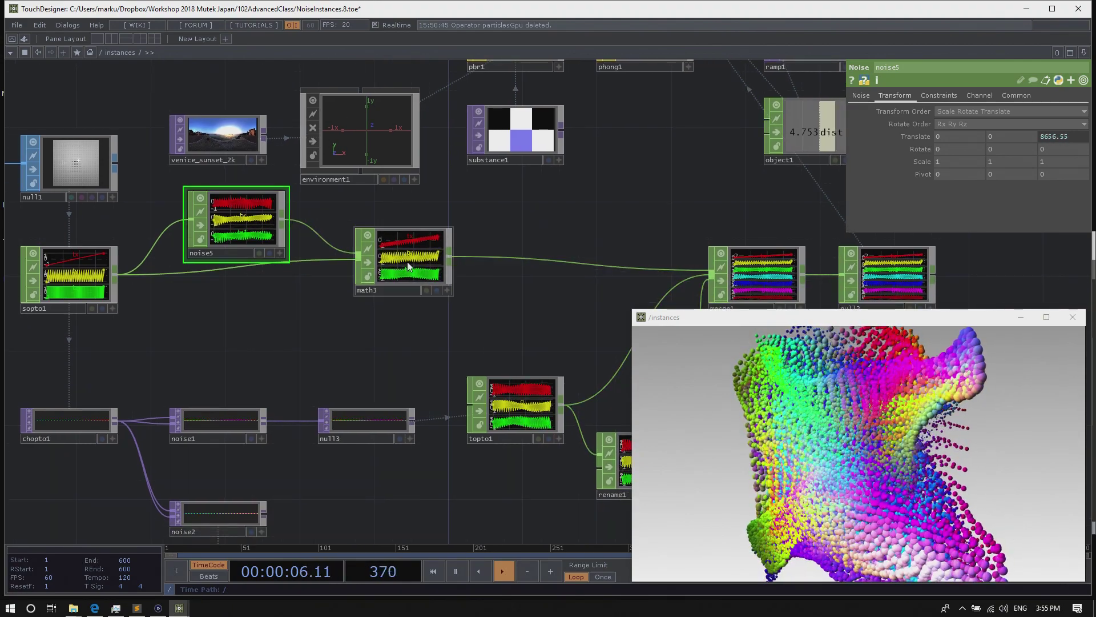
{"action": "left_click", "coordinate": [115, 279]}
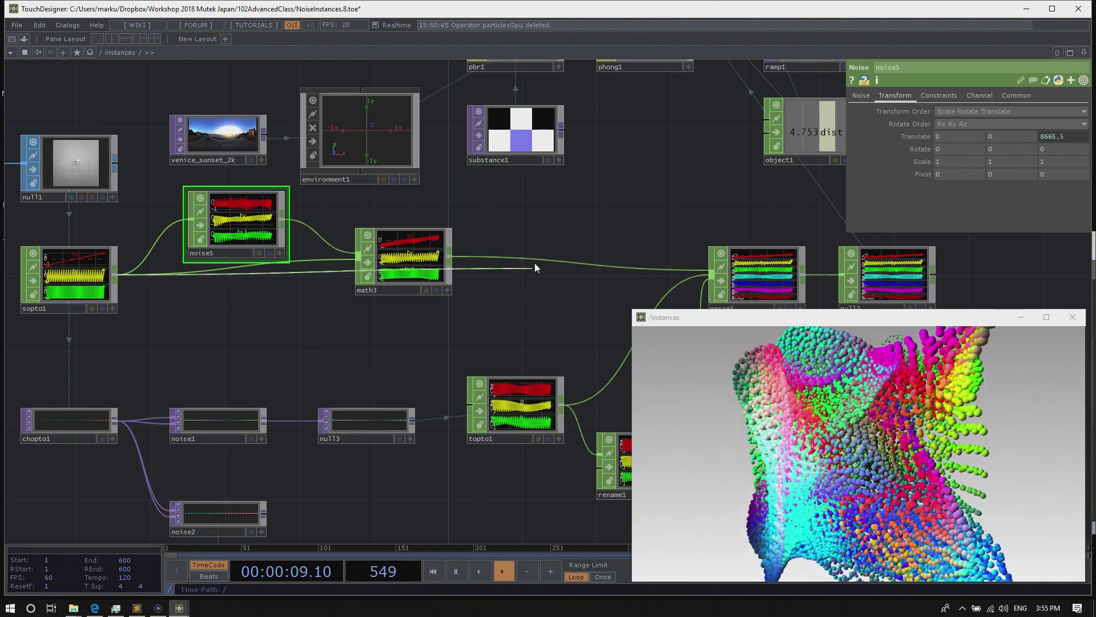
{"action": "left_click", "coordinate": [536, 260]}
{"action": "left_click_drag", "start_coordinate": [545, 249], "coordinate": [611, 141]}
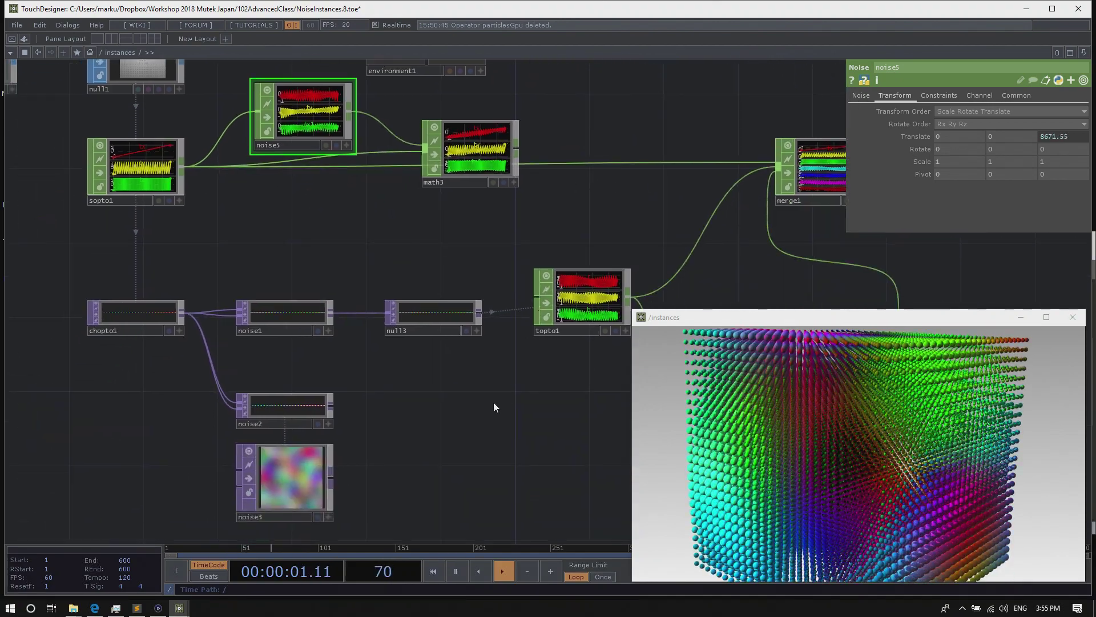
Examine the noise2 TOP beneath noise1 and compare its parameters with those of noise1 and noise3
{"action": "scroll", "coordinate": [479, 395], "scroll_direction": "down", "scroll_amount": 1}
{"action": "left_click_drag", "start_coordinate": [262, 360], "coordinate": [214, 344]}
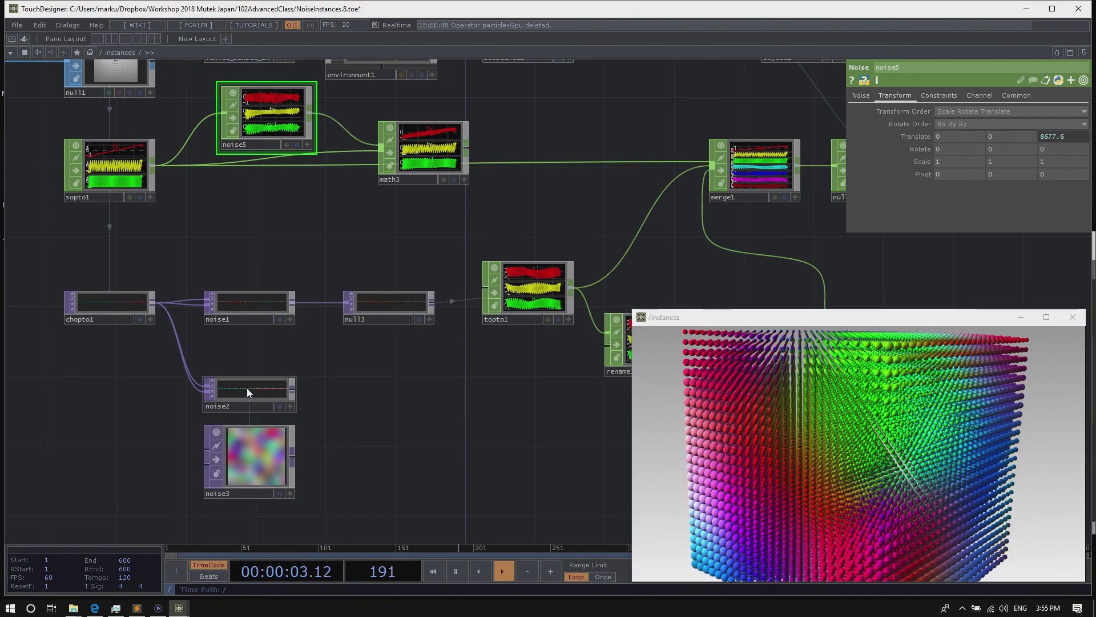
{"action": "left_click", "coordinate": [247, 389]}
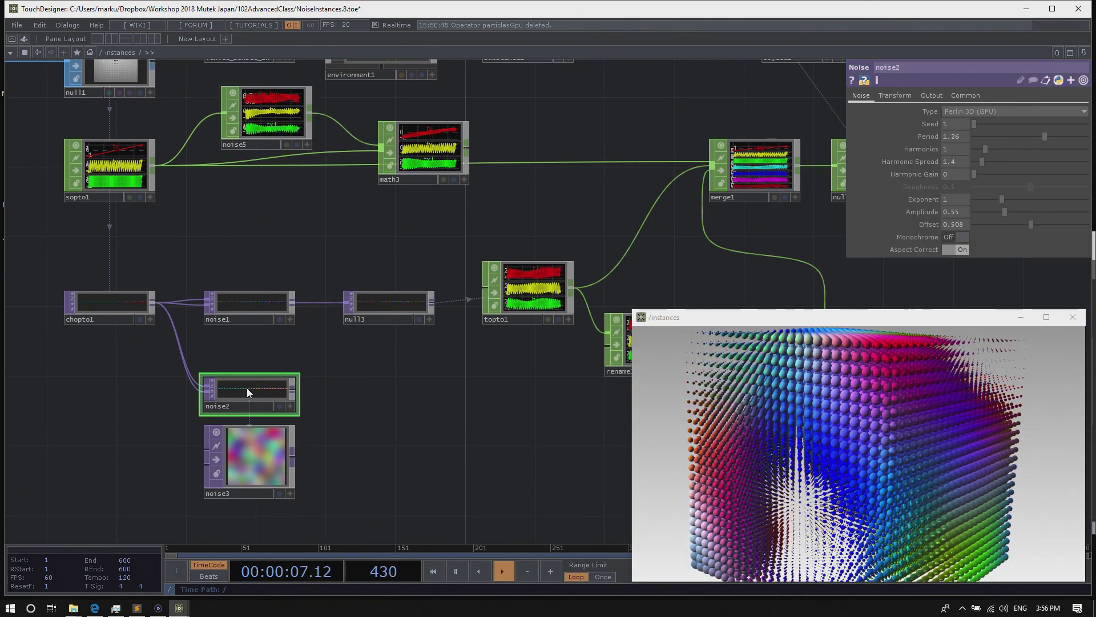
{"action": "middle_click", "coordinate": [247, 389]}
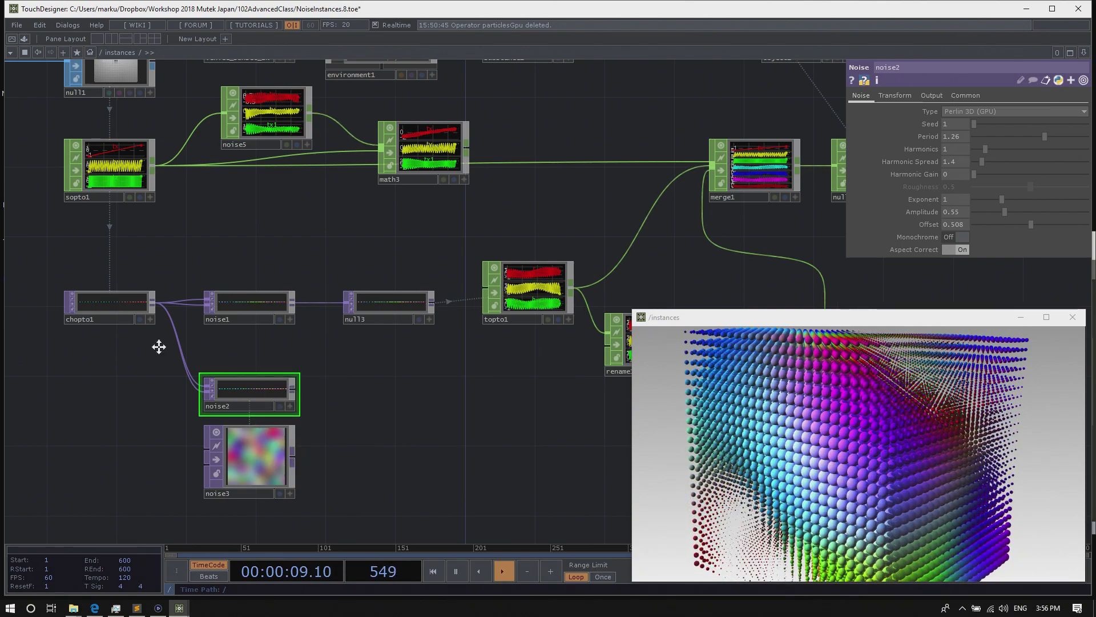
{"action": "left_click_drag", "start_coordinate": [159, 347], "coordinate": [178, 294]}
{"action": "middle_click_drag", "start_coordinate": [172, 343], "coordinate": [265, 345]}
{"action": "left_click_drag", "start_coordinate": [109, 342], "coordinate": [42, 336]}
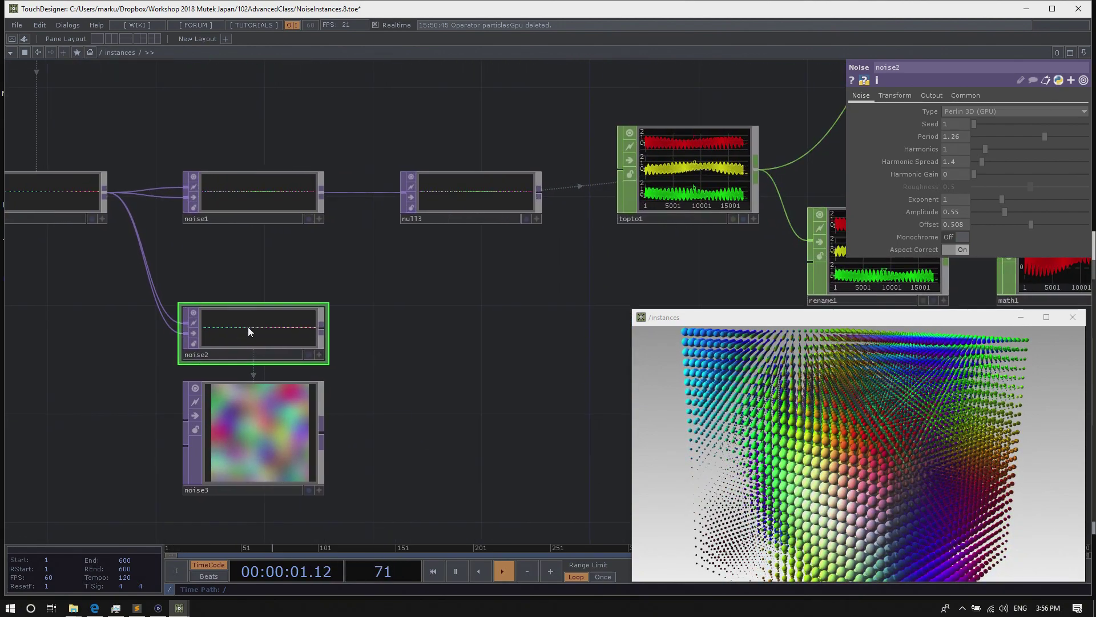
{"action": "left_click", "coordinate": [269, 182]}
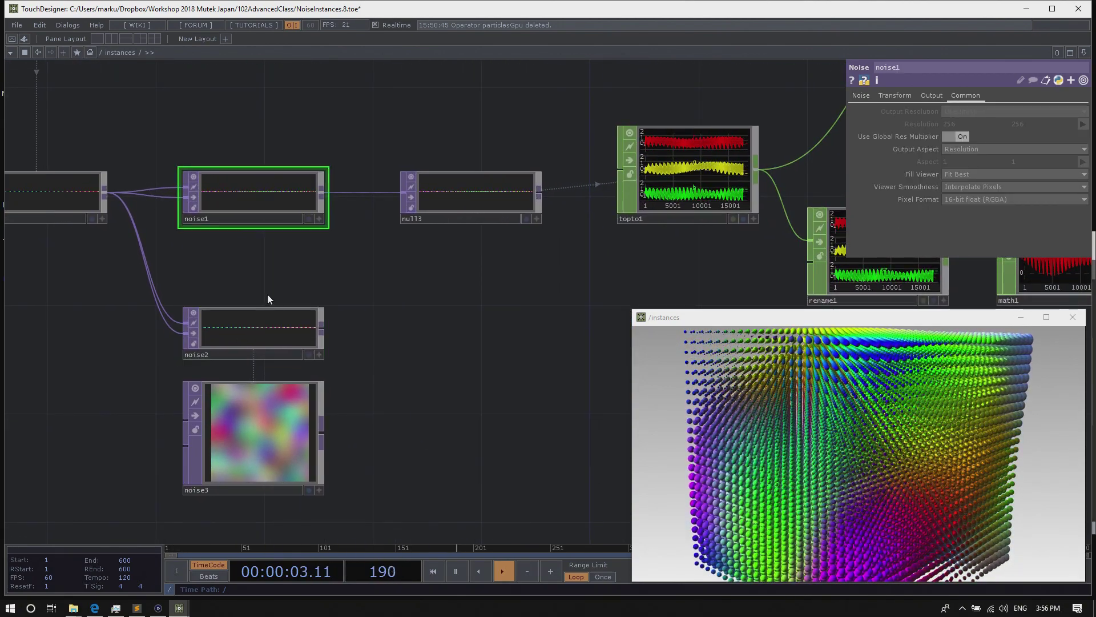
{"action": "left_click", "coordinate": [284, 324]}
{"action": "left_click_drag", "start_coordinate": [391, 384], "coordinate": [388, 331]}
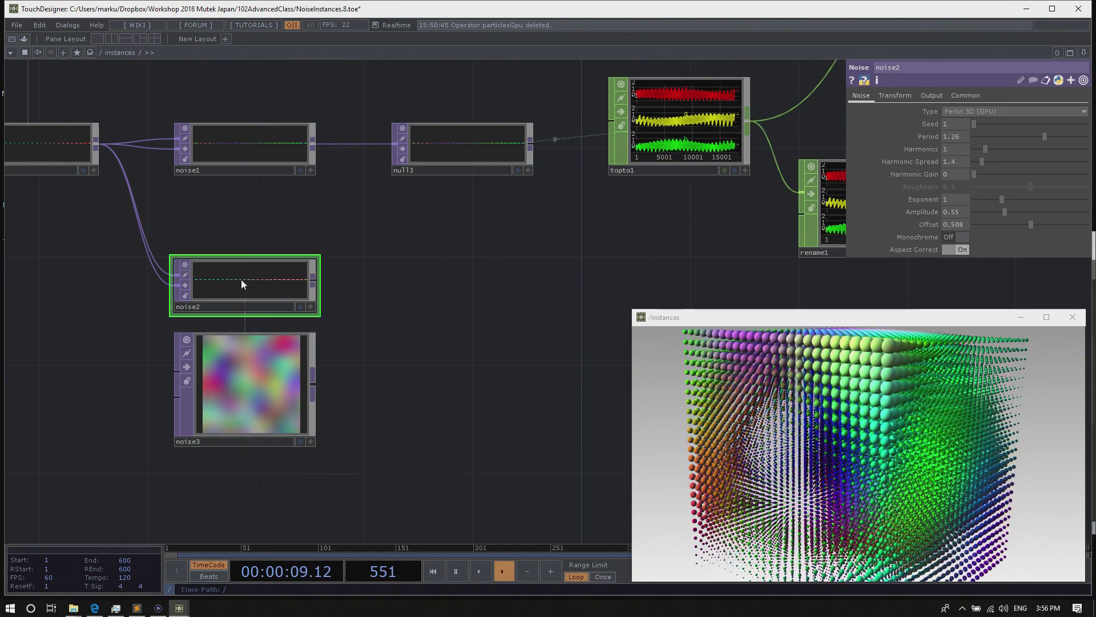
{"action": "left_click", "coordinate": [237, 400]}
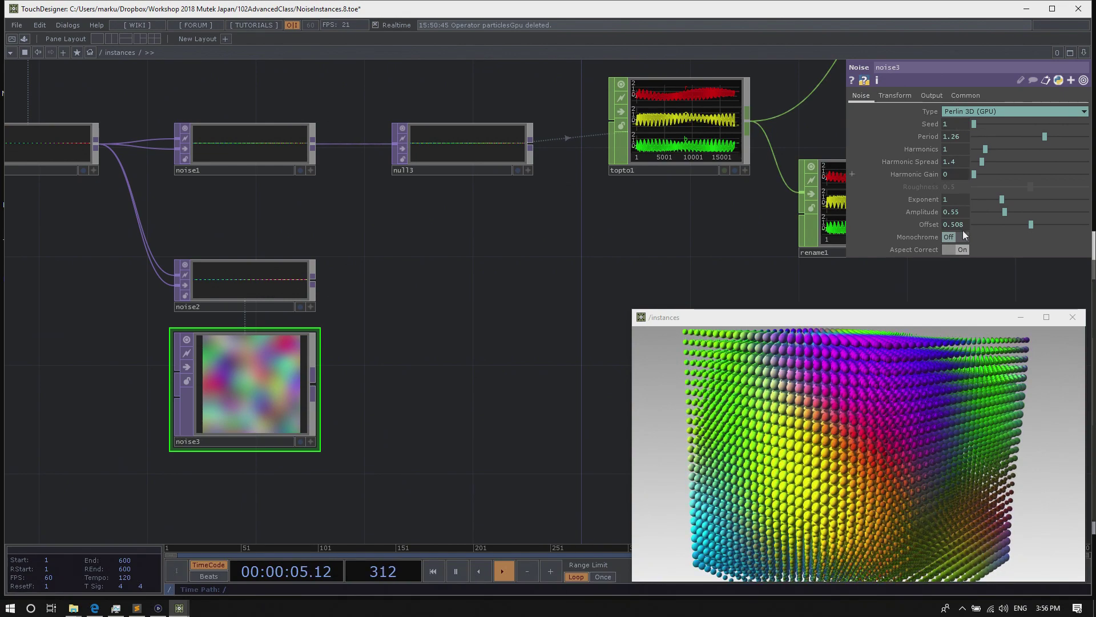
Set noise2's period to 2 and its amplitude to 1.18, checking the period on noise3
{"action": "left_click", "coordinate": [278, 283]}
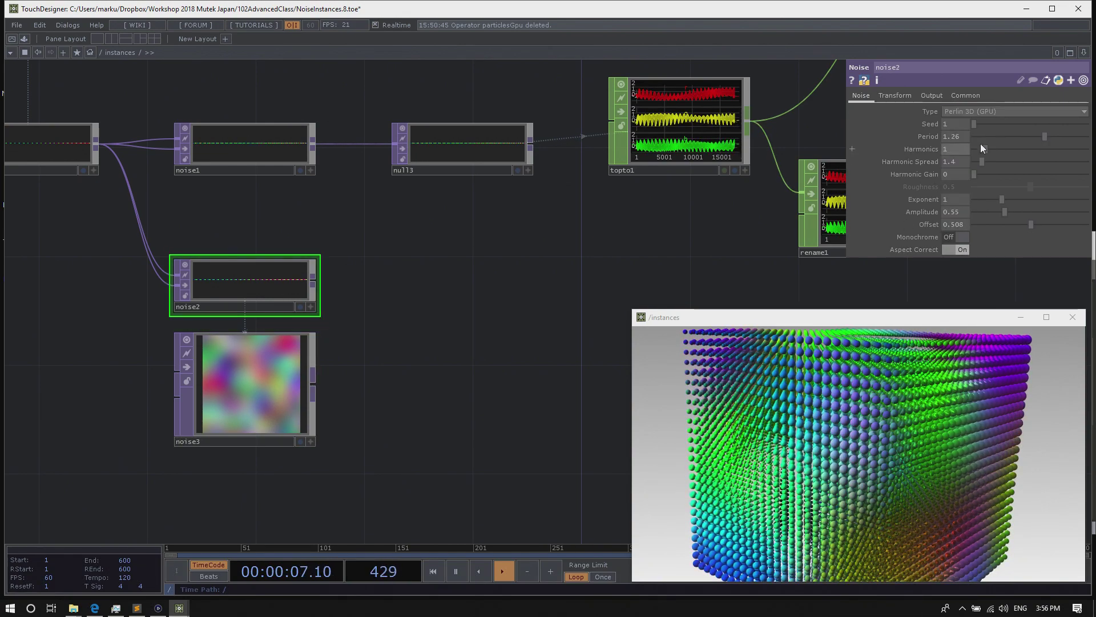
{"action": "left_click_drag", "start_coordinate": [1044, 136], "coordinate": [1086, 135]}
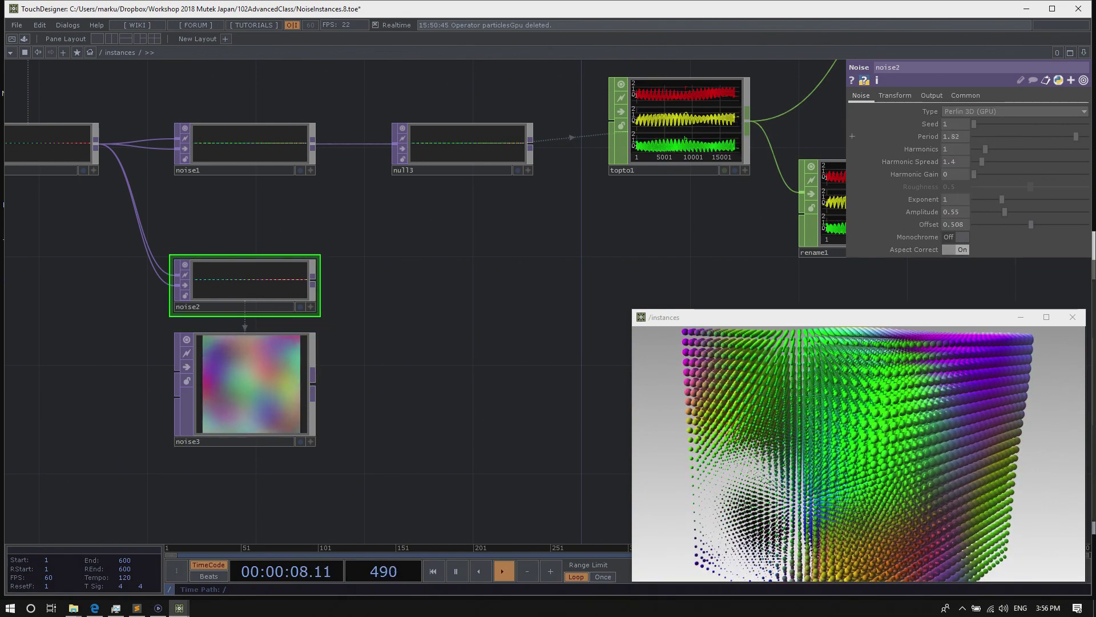
{"action": "left_click", "coordinate": [252, 385]}
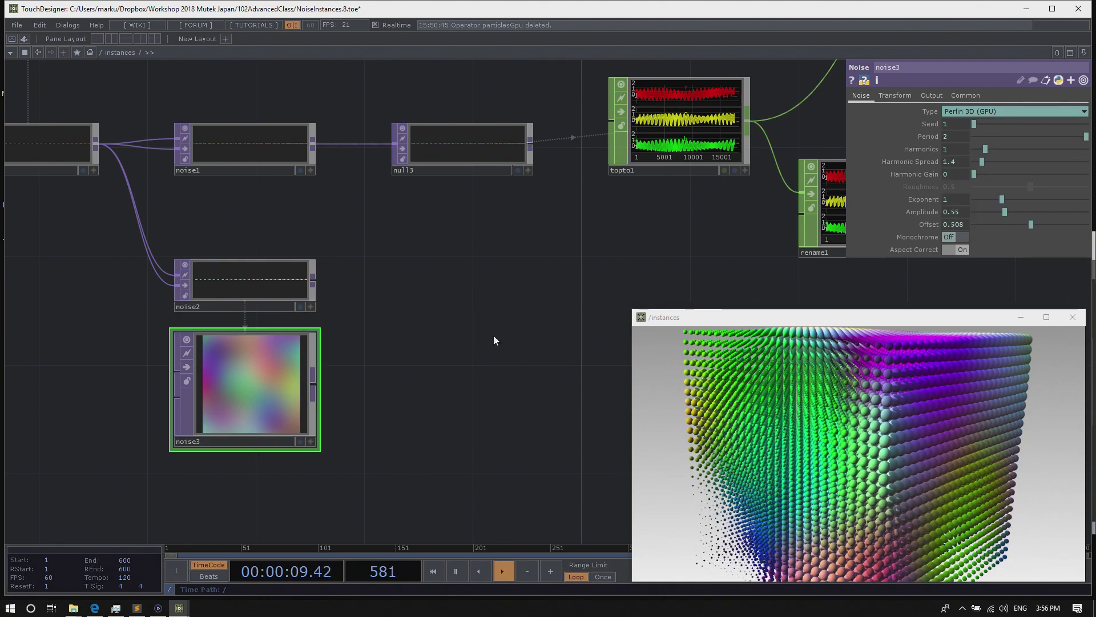
{"action": "left_click", "coordinate": [276, 301]}
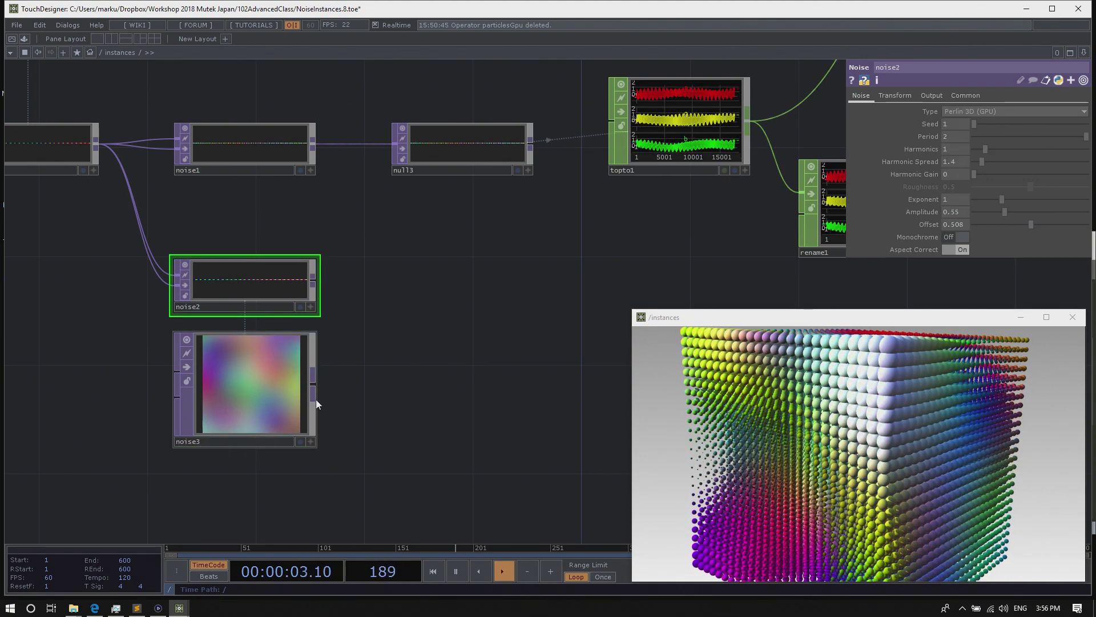
{"action": "left_click_drag", "start_coordinate": [1009, 213], "coordinate": [1042, 209]}
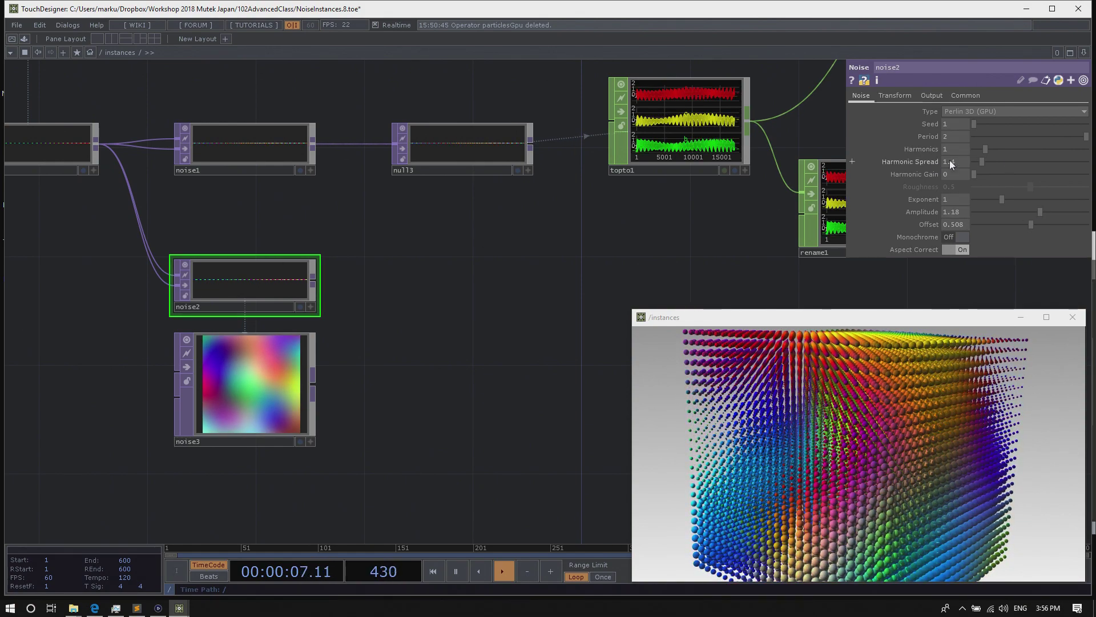
Examine noise2's thin strip texture next to noise3 and how both relate to the surrounding instancing network
{"action": "middle_click", "coordinate": [251, 271]}
{"action": "scroll", "coordinate": [251, 270], "scroll_direction": "up", "scroll_amount": 2}
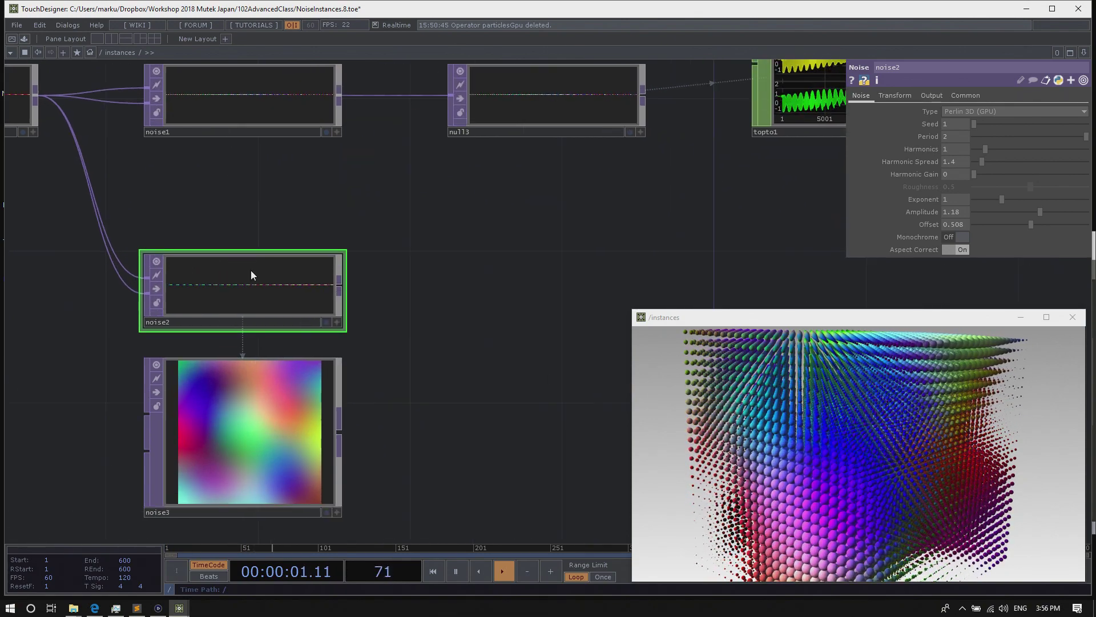
{"action": "middle_click", "coordinate": [251, 275]}
{"action": "scroll", "coordinate": [251, 275], "scroll_direction": "up", "scroll_amount": 1}
{"action": "scroll", "coordinate": [485, 339], "scroll_direction": "down", "scroll_amount": 4}
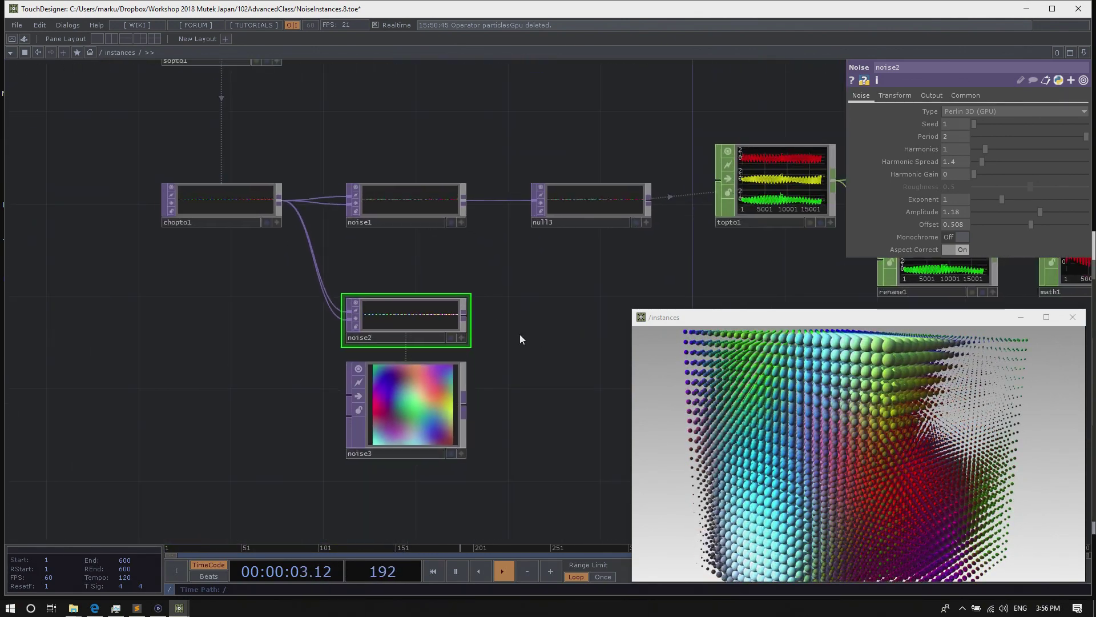
{"action": "scroll", "coordinate": [385, 282], "scroll_direction": "down", "scroll_amount": 5}
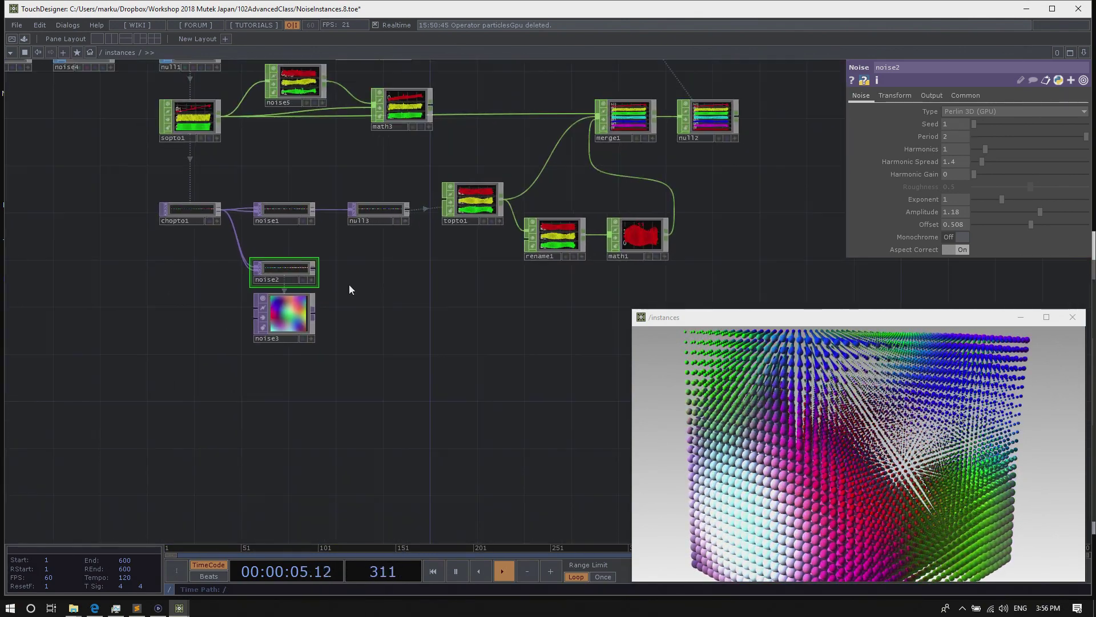
{"action": "left_click_drag", "start_coordinate": [349, 289], "coordinate": [387, 378]}
{"action": "middle_click", "coordinate": [226, 139]}
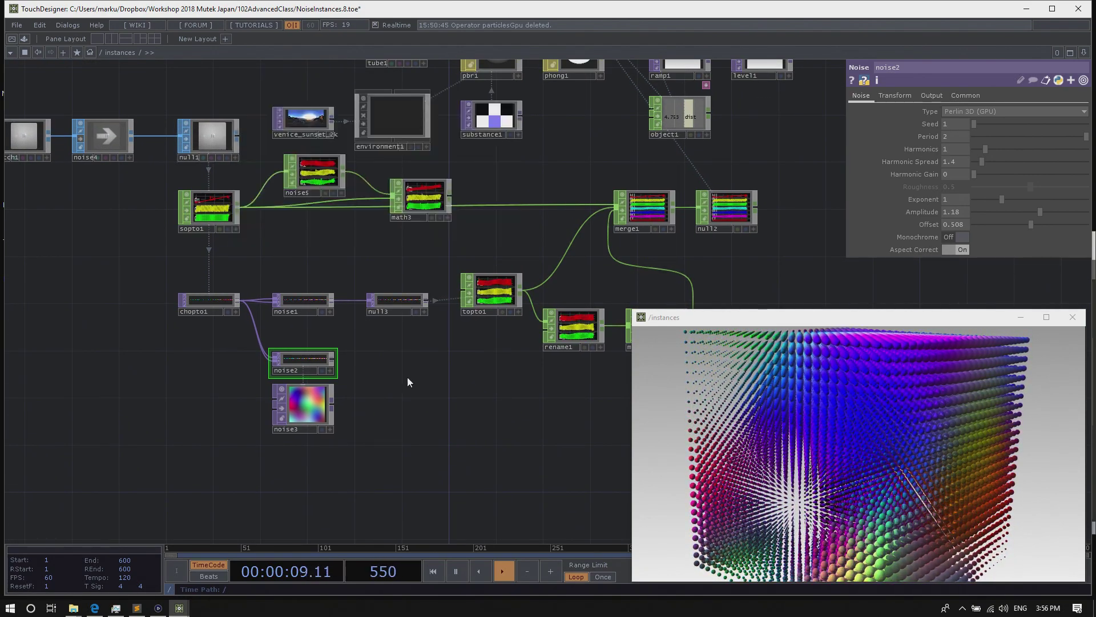
{"action": "scroll", "coordinate": [388, 355], "scroll_direction": "up", "scroll_amount": 1}
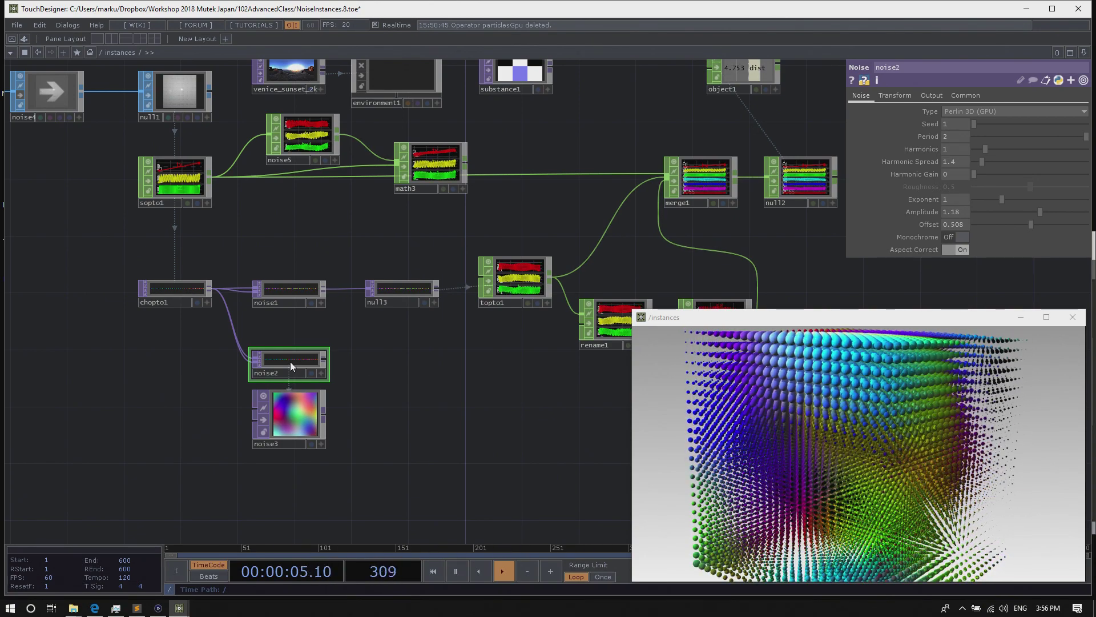
Add a Null TOP after noise2 and line it up in noise2's row, beneath null3
{"action": "scroll", "coordinate": [423, 371], "scroll_direction": "up", "scroll_amount": 3}
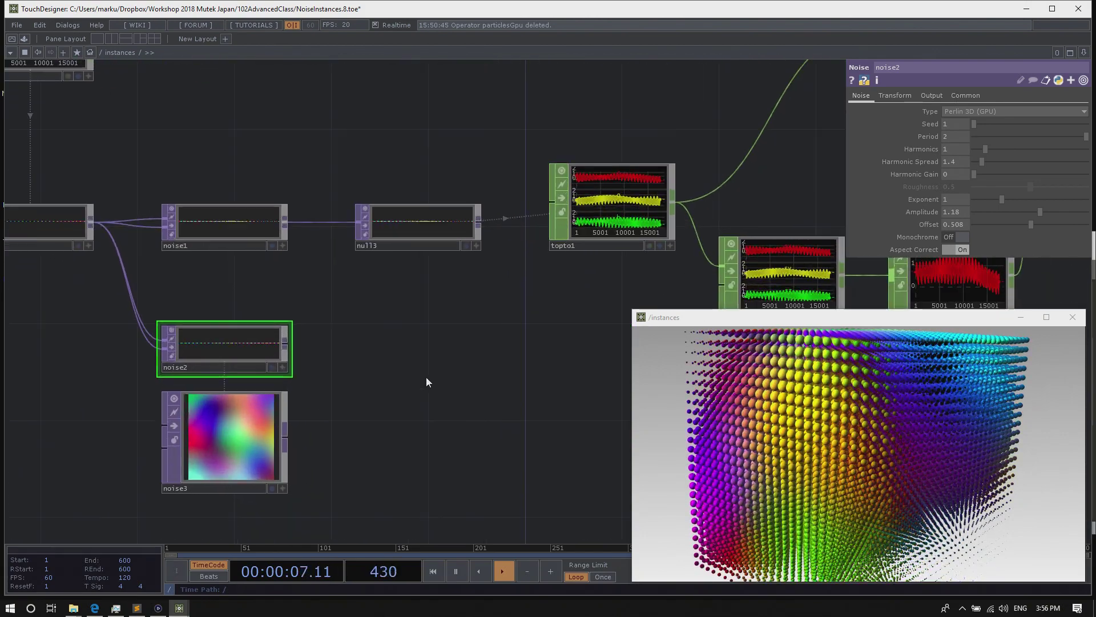
{"action": "left_click_drag", "start_coordinate": [418, 375], "coordinate": [405, 355]}
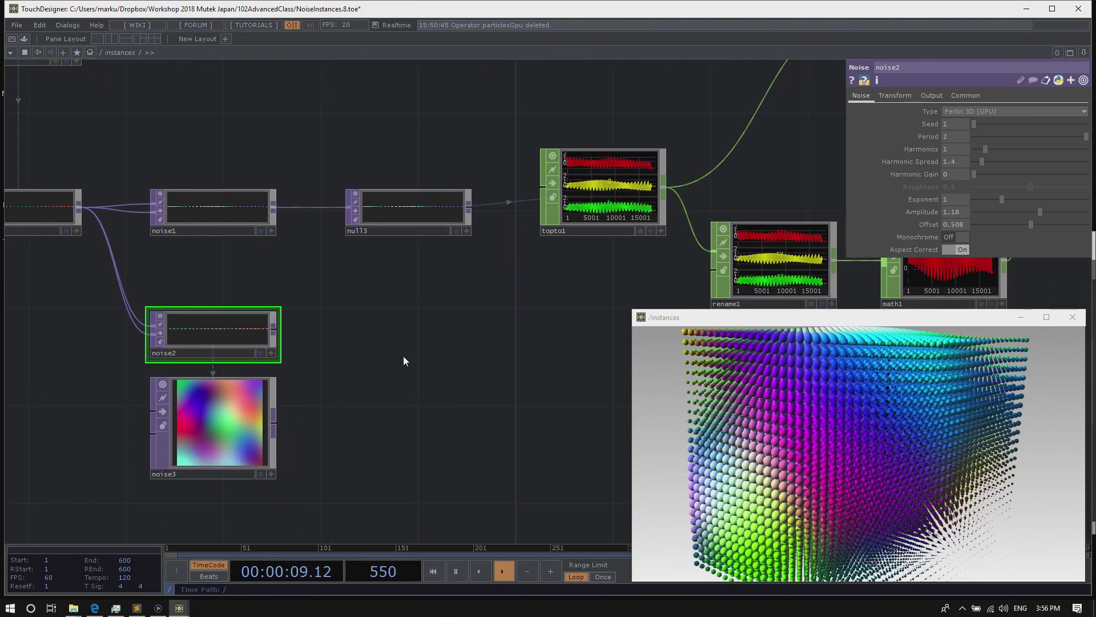
{"action": "left_click_drag", "start_coordinate": [324, 337], "coordinate": [316, 327]}
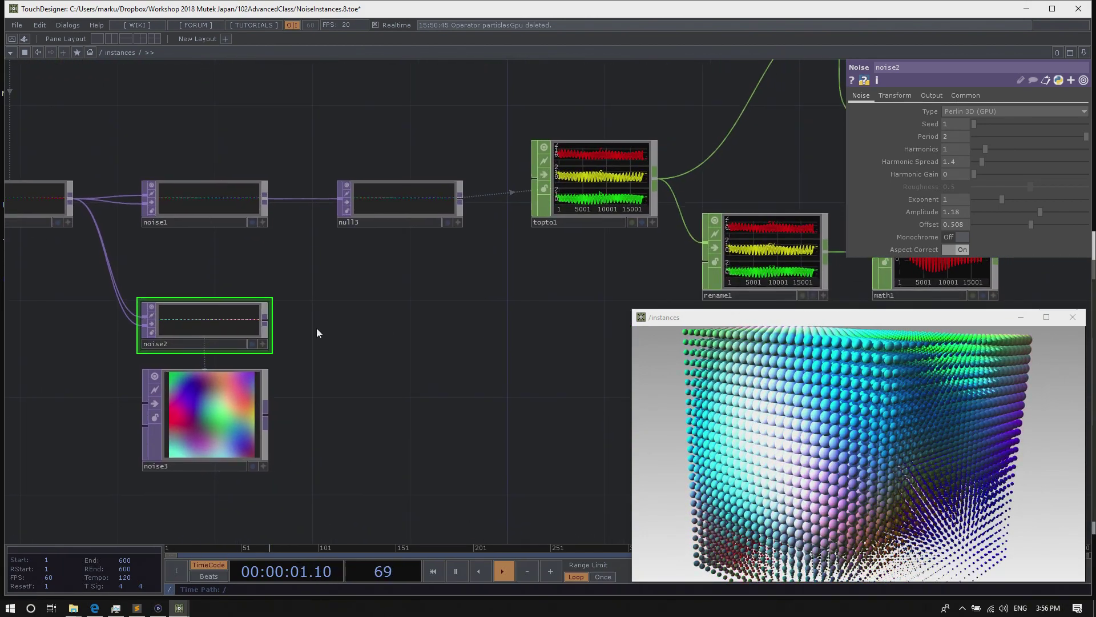
{"action": "right_click", "coordinate": [266, 320]}
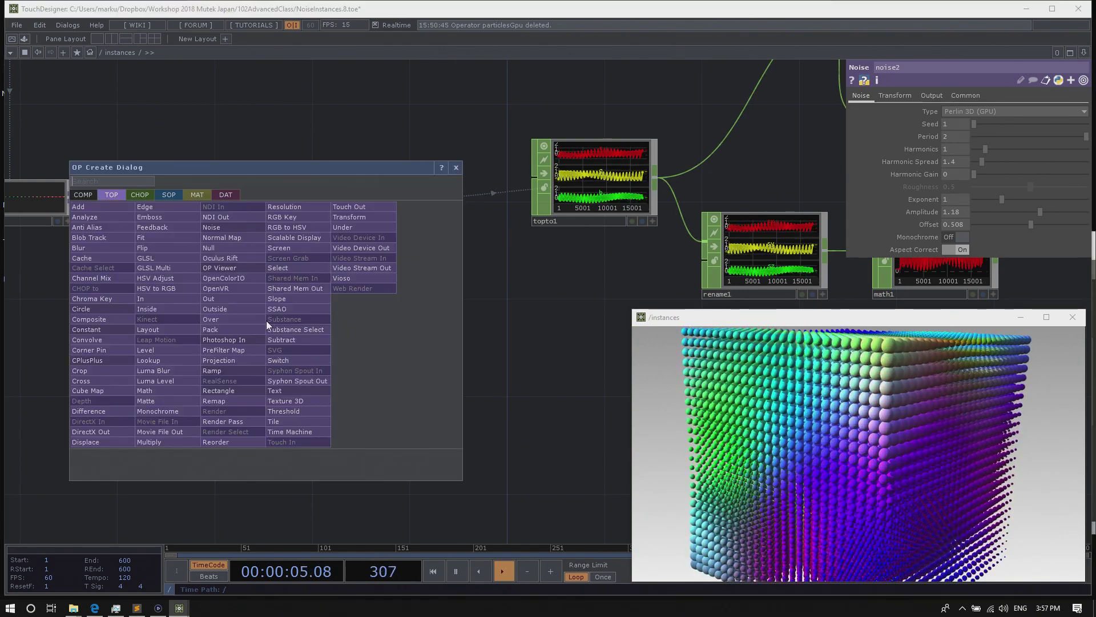
{"action": "left_click", "coordinate": [247, 248]}
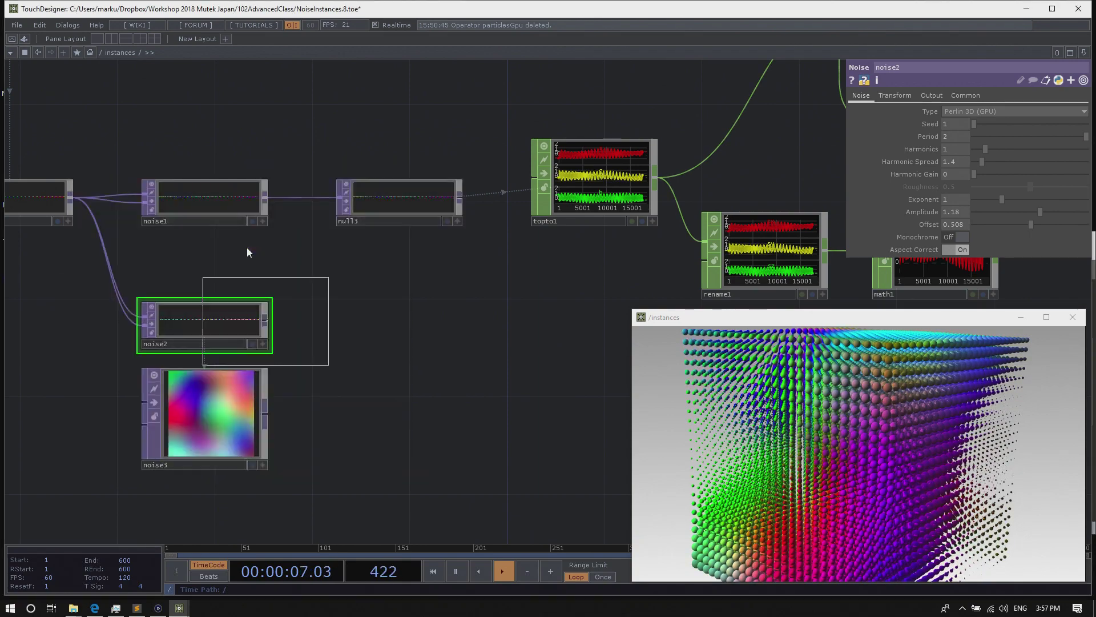
{"action": "left_click", "coordinate": [396, 321]}
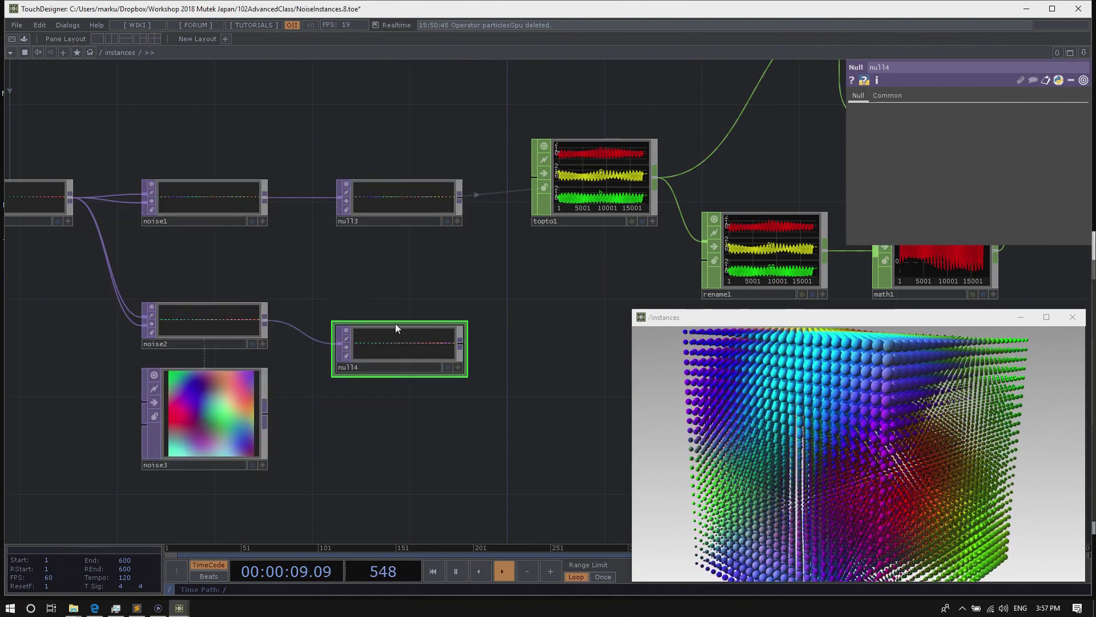
{"action": "left_click_drag", "start_coordinate": [409, 400], "coordinate": [320, 389]}
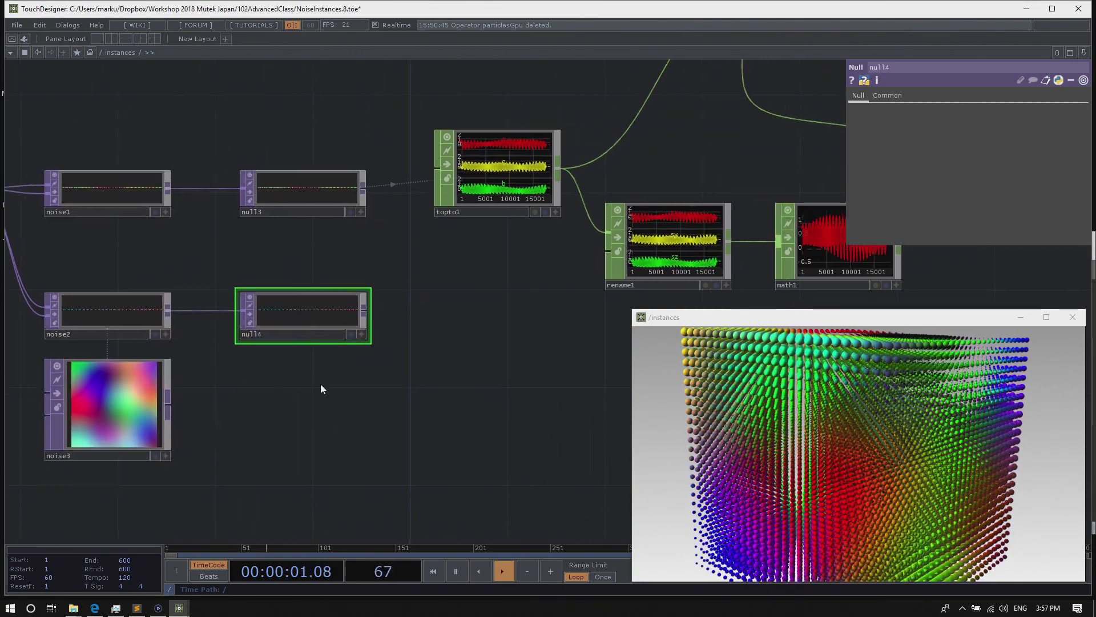
{"action": "scroll", "coordinate": [365, 382], "scroll_direction": "down", "scroll_amount": 3}
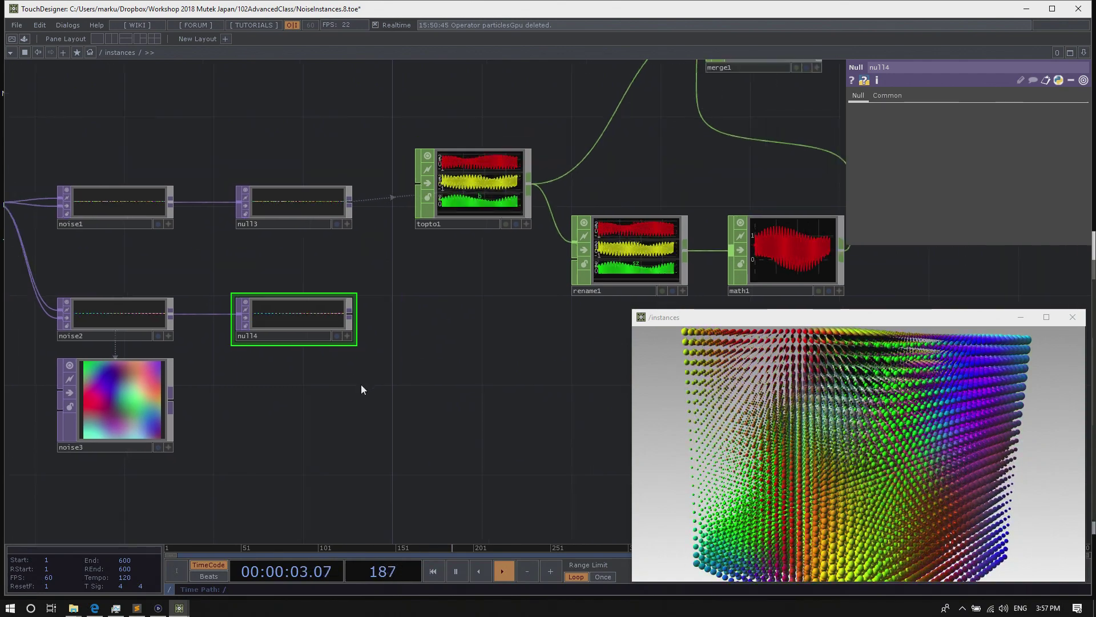
Convert null4 to channels with a TOP to CHOP placed beneath topto1
{"action": "left_click_drag", "start_coordinate": [426, 382], "coordinate": [392, 406]}
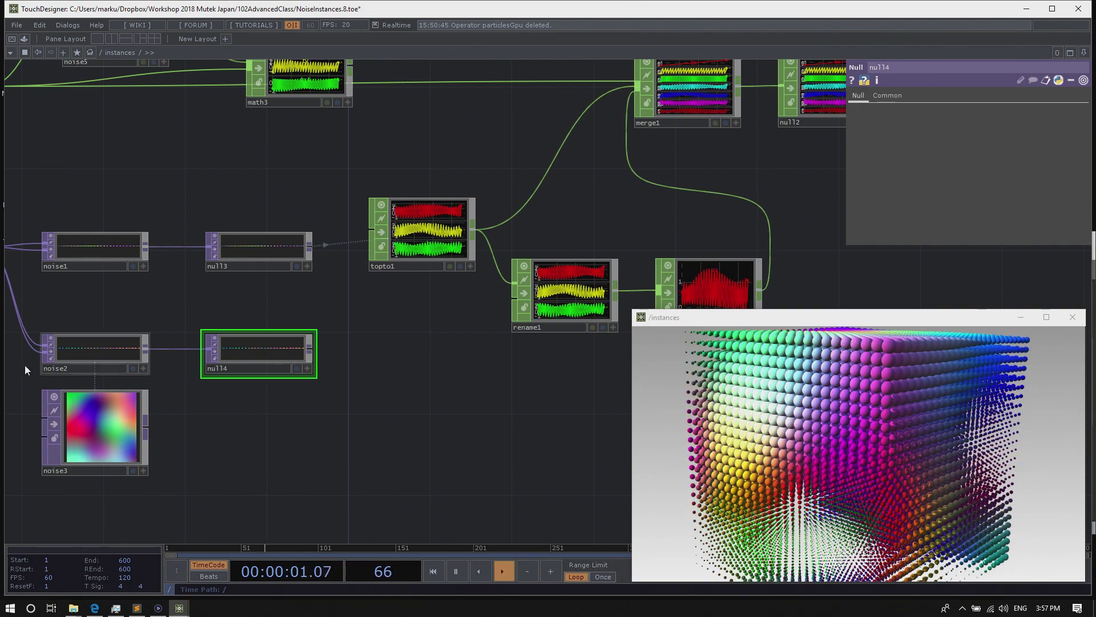
{"action": "right_click", "coordinate": [310, 349]}
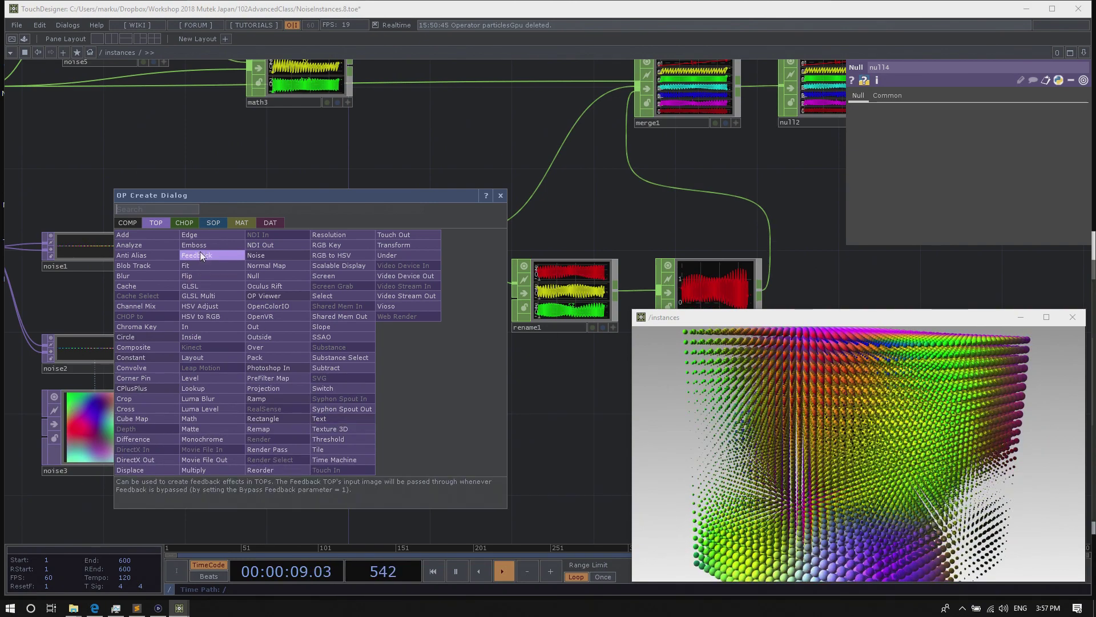
{"action": "left_click", "coordinate": [184, 223]}
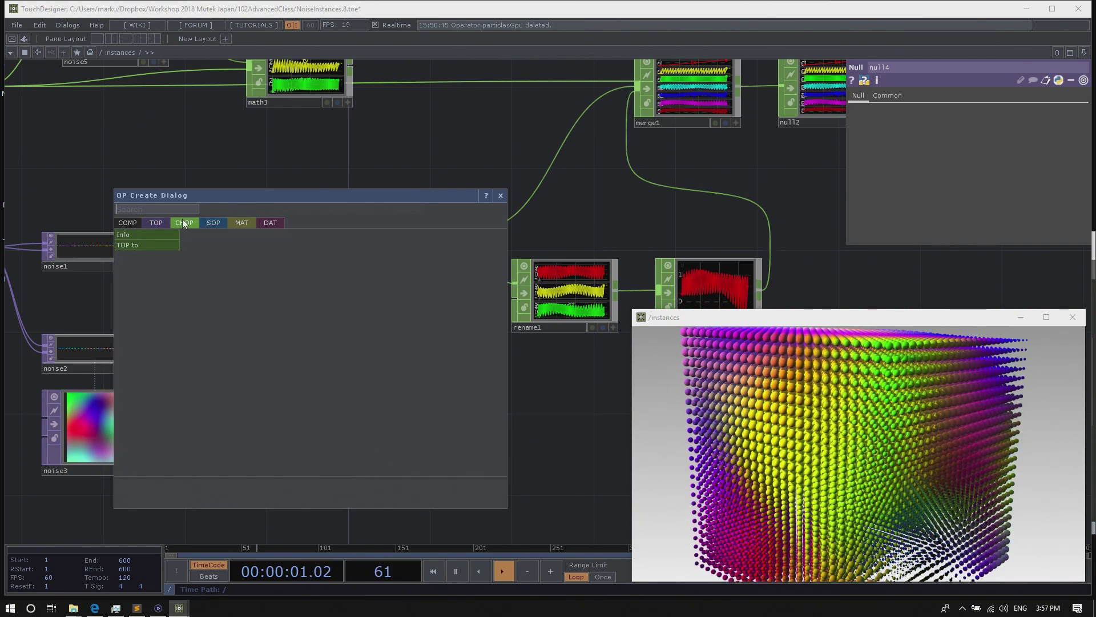
{"action": "left_click", "coordinate": [162, 244]}
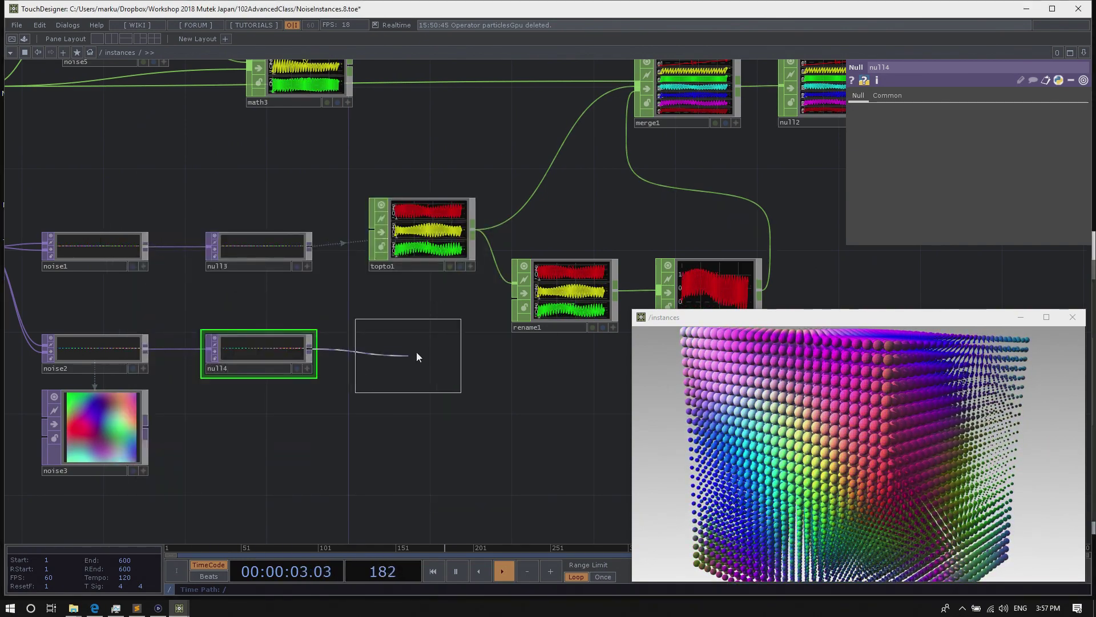
{"action": "left_click", "coordinate": [408, 354]}
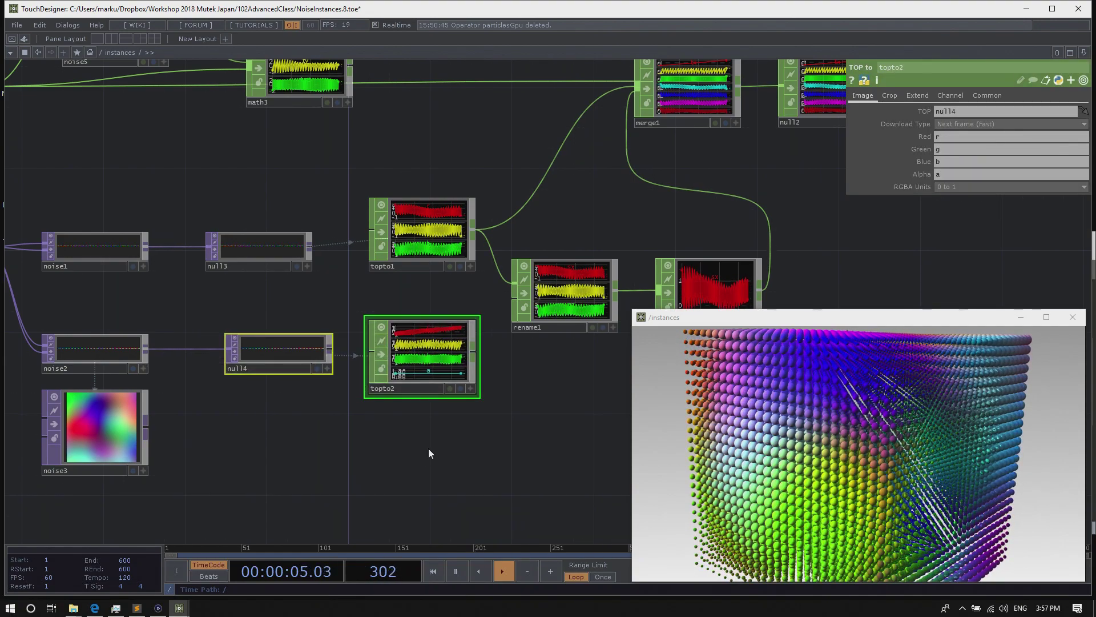
{"action": "scroll", "coordinate": [428, 448], "scroll_direction": "up", "scroll_amount": 2}
{"action": "scroll", "coordinate": [470, 450], "scroll_direction": "up", "scroll_amount": 1}
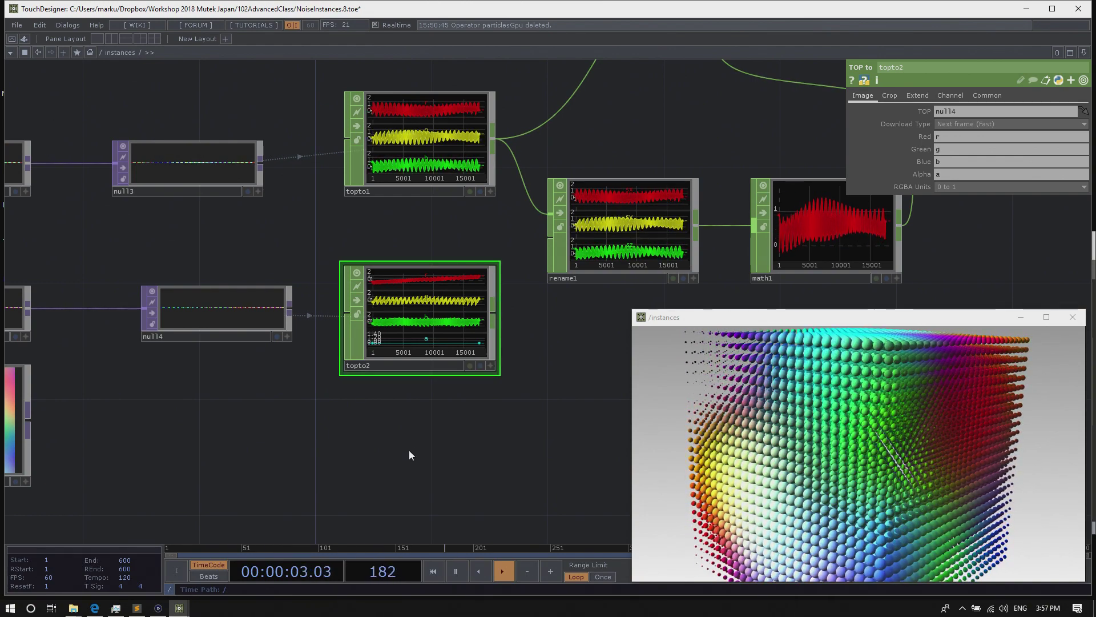
{"action": "left_click_drag", "start_coordinate": [422, 444], "coordinate": [480, 426]}
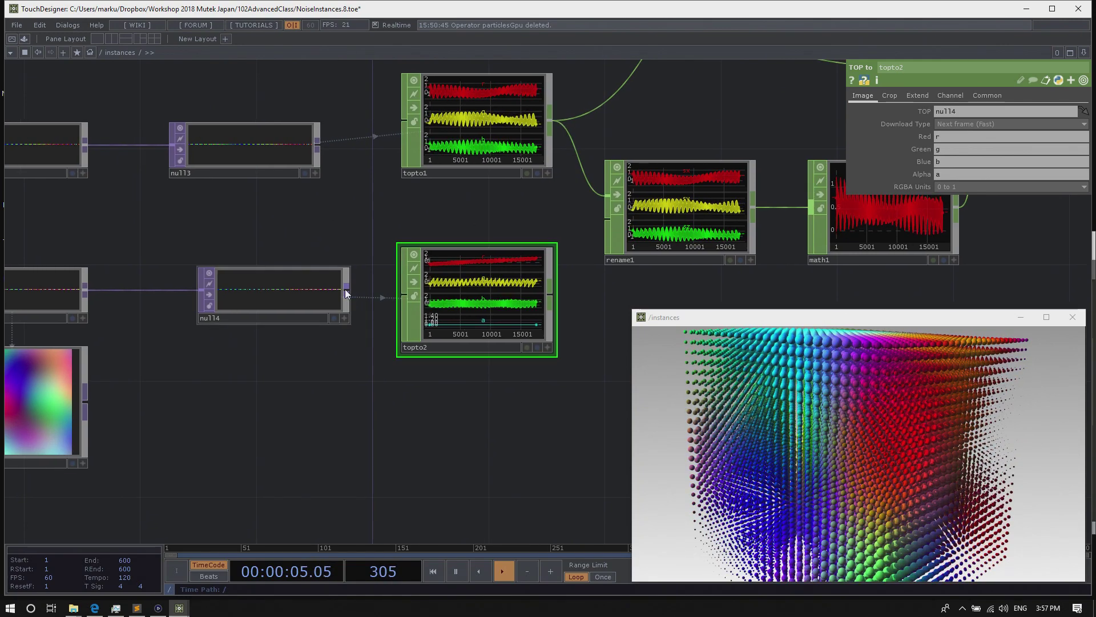
{"action": "right_click", "coordinate": [344, 294]}
{"action": "left_click", "coordinate": [218, 163]}
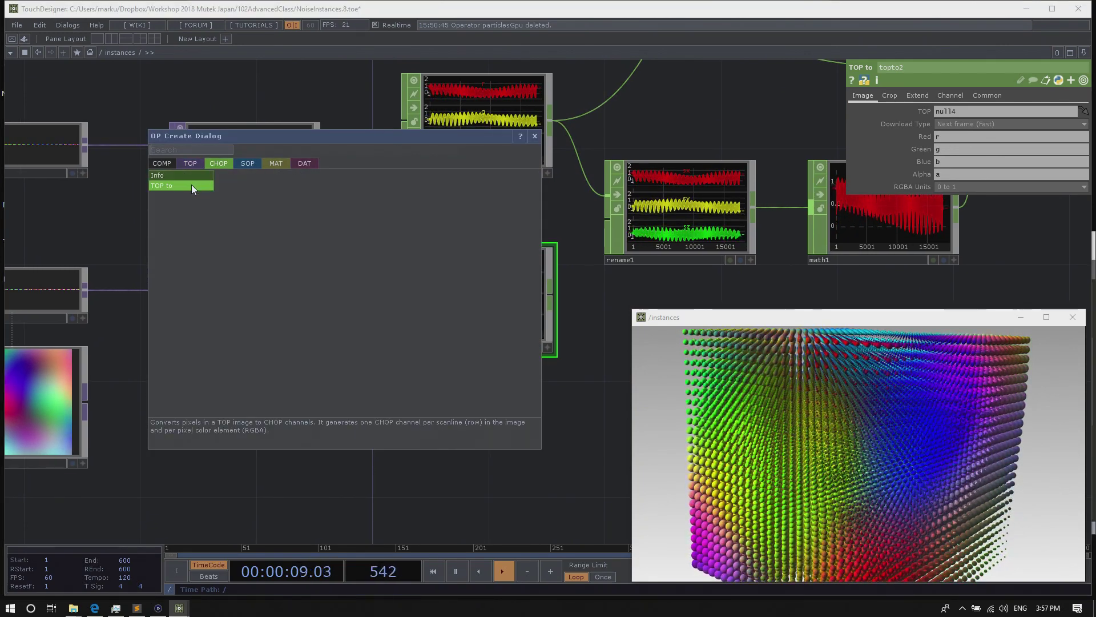
{"action": "left_click", "coordinate": [534, 139]}
{"action": "left_click_drag", "start_coordinate": [533, 207], "coordinate": [512, 187]}
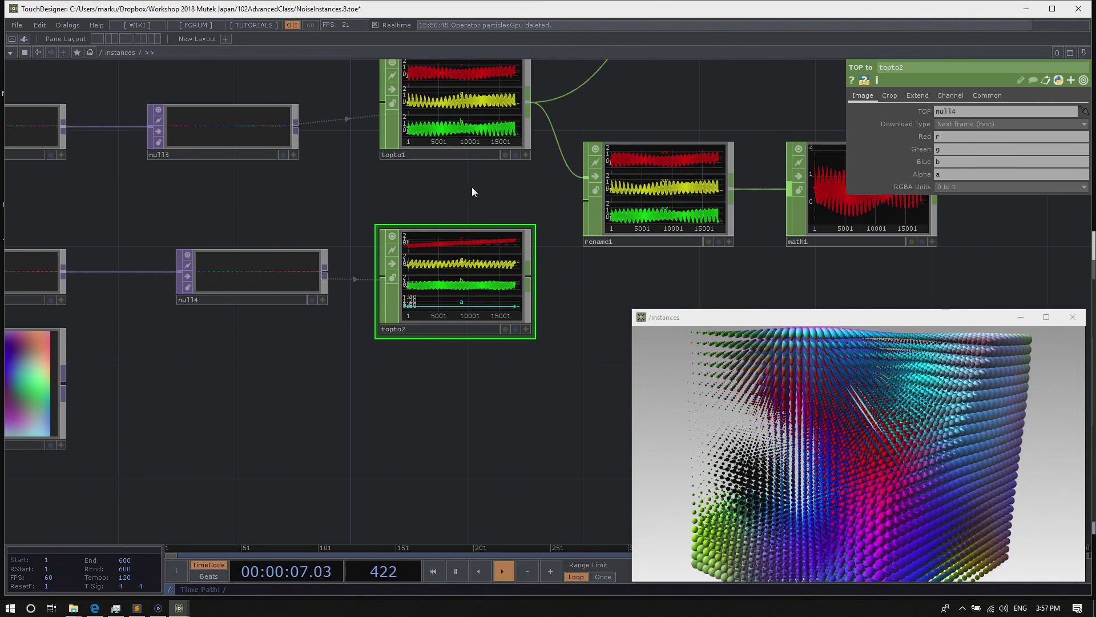
Align null4 directly beneath null3 and move topto2 closer to it
{"action": "left_click_drag", "start_coordinate": [279, 269], "coordinate": [250, 272]}
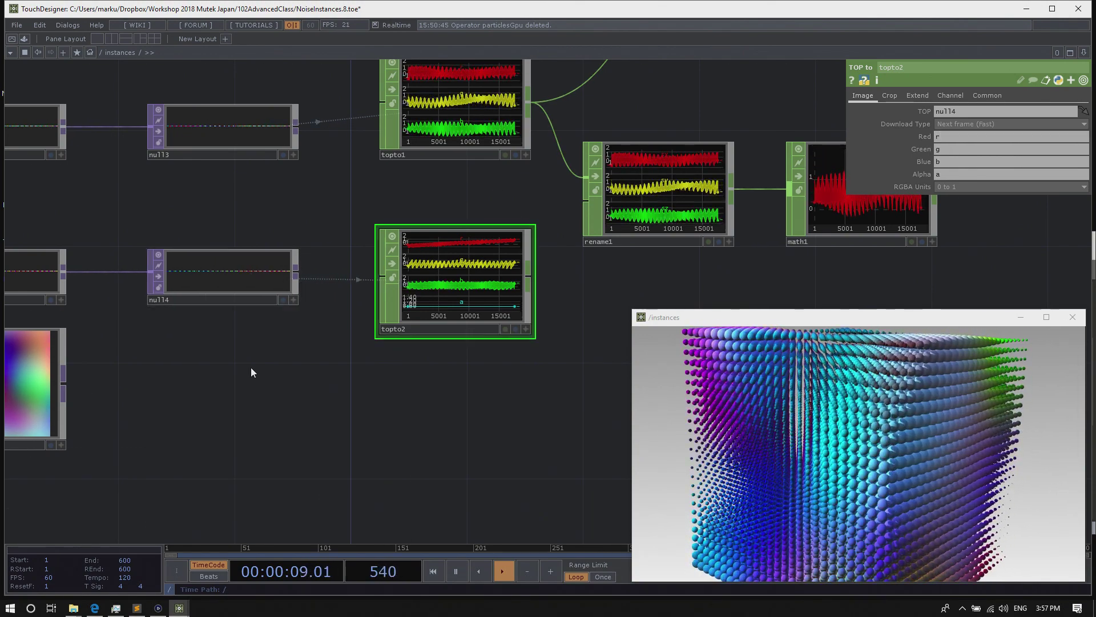
{"action": "left_click_drag", "start_coordinate": [252, 368], "coordinate": [263, 373]}
{"action": "scroll", "coordinate": [251, 385], "scroll_direction": "down", "scroll_amount": 1}
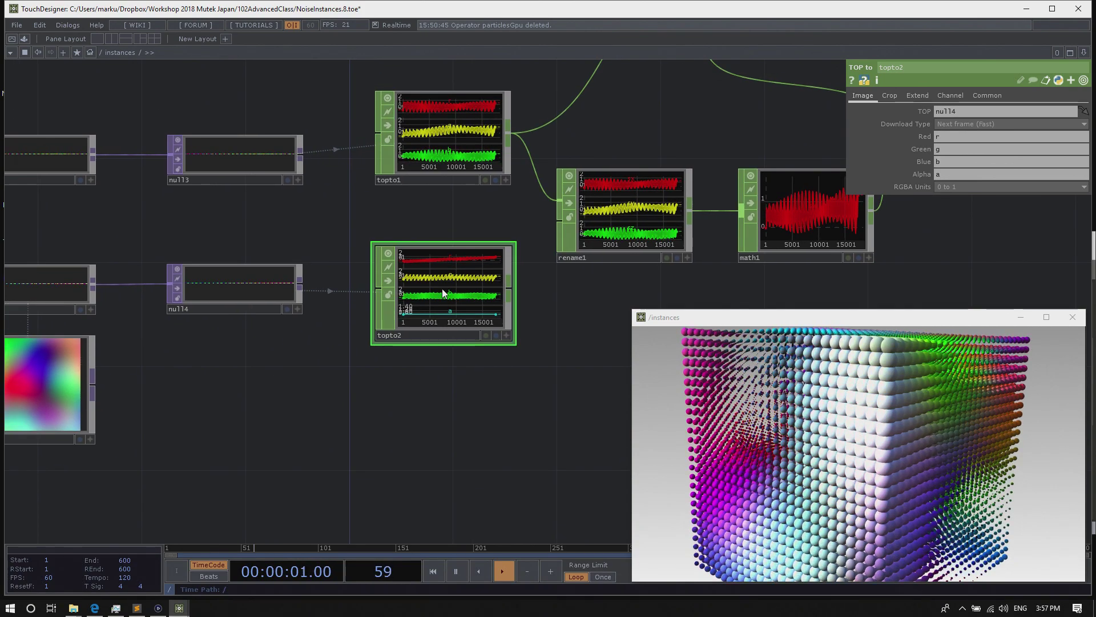
{"action": "left_click_drag", "start_coordinate": [442, 289], "coordinate": [416, 289]}
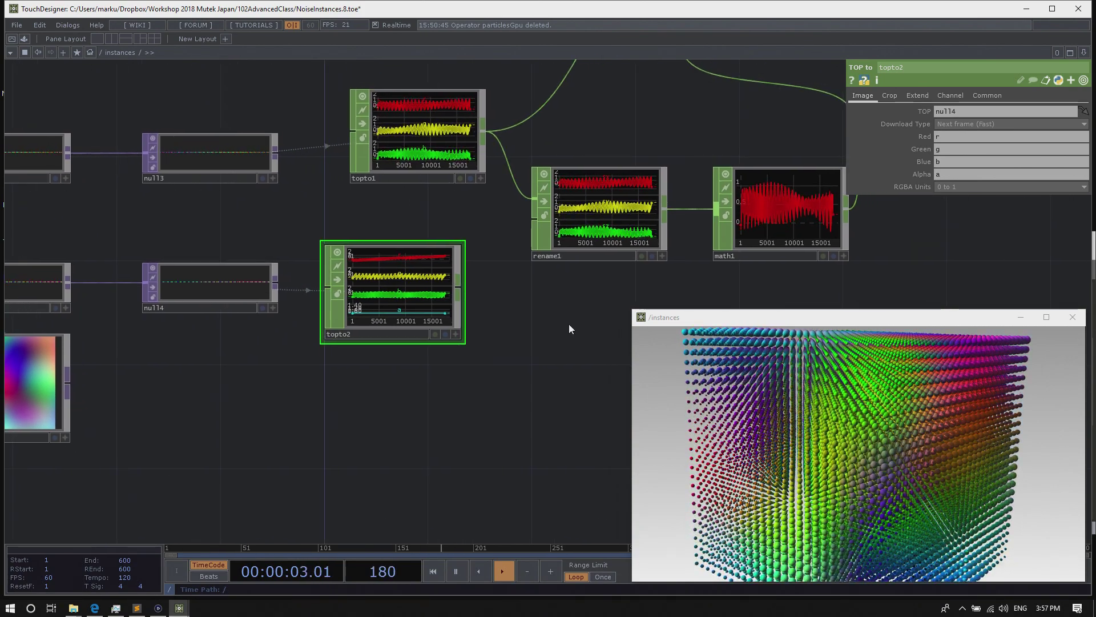
Name topto2's red, green and blue channels tx, ty and tz, clear the alpha channel name, and check the operator's info
{"action": "left_click", "coordinate": [957, 136]}
{"action": "double_click", "coordinate": [956, 137]}
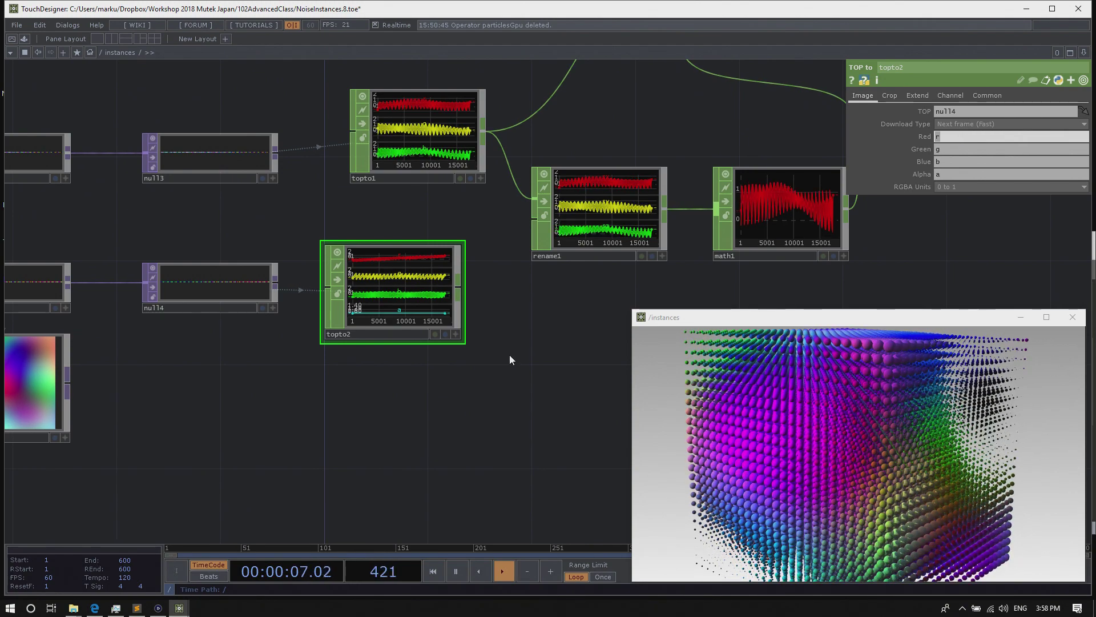
{"action": "left_click", "coordinate": [423, 294]}
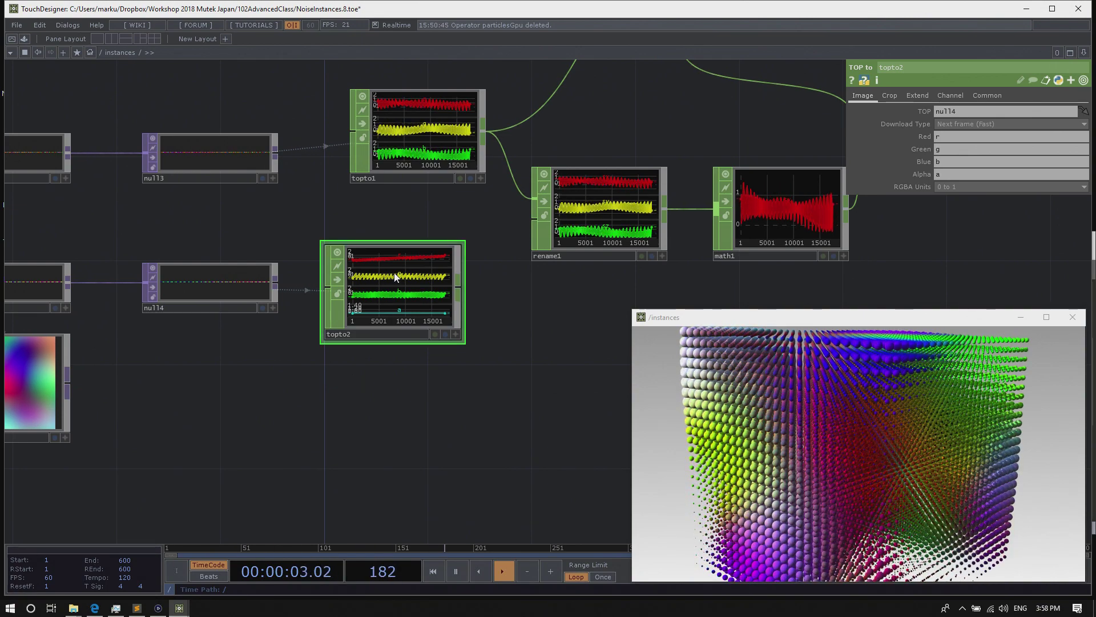
{"action": "double_click", "coordinate": [952, 136]}
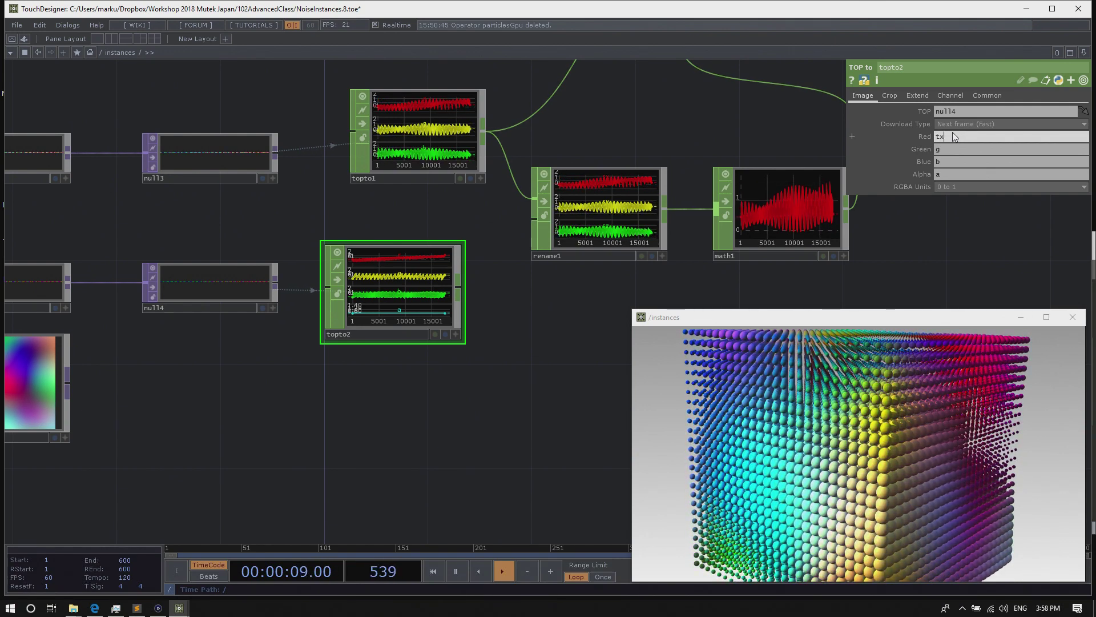
{"action": "type", "text": "tx"}
{"action": "key", "text": "Tab"}
{"action": "key", "text": "Tab"}
{"action": "type", "text": "tz"}
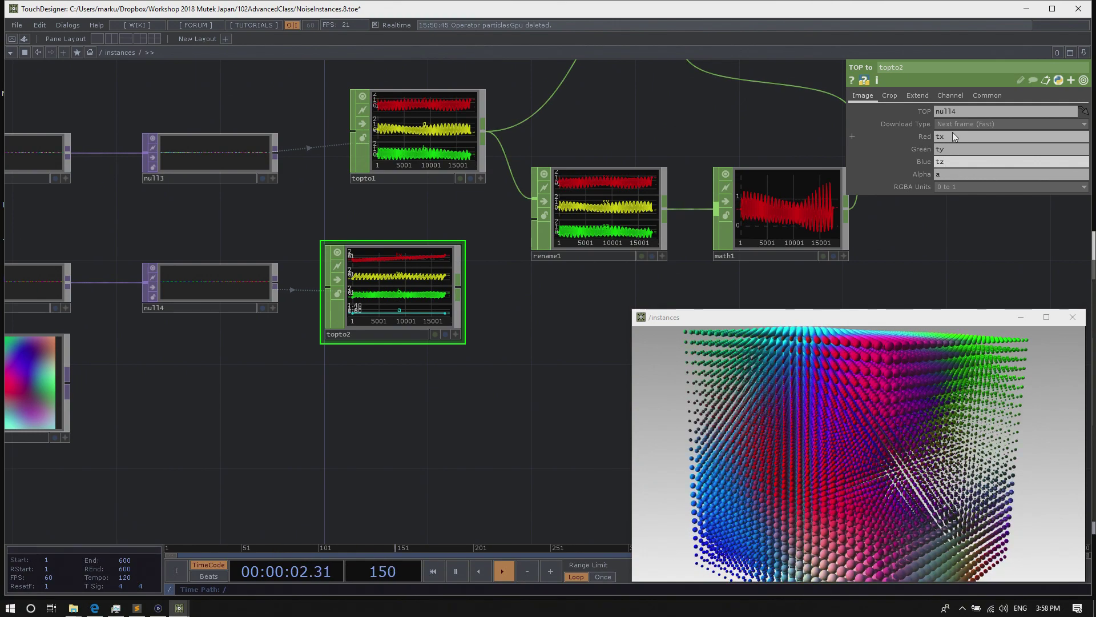
{"action": "key", "text": "Tab"}
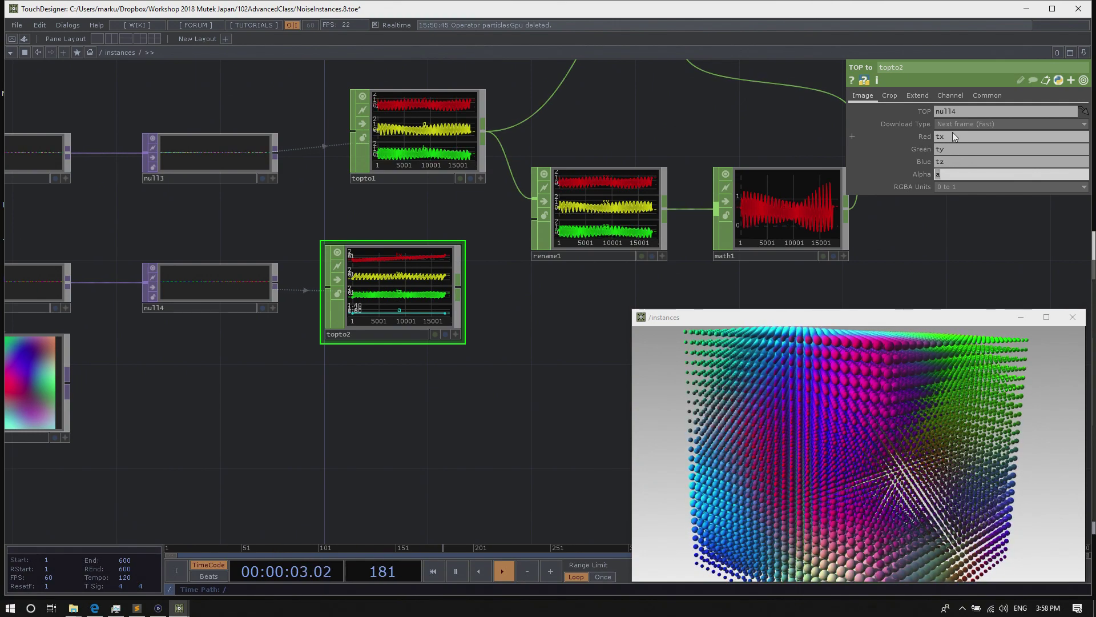
{"action": "key", "text": "BackSpace"}
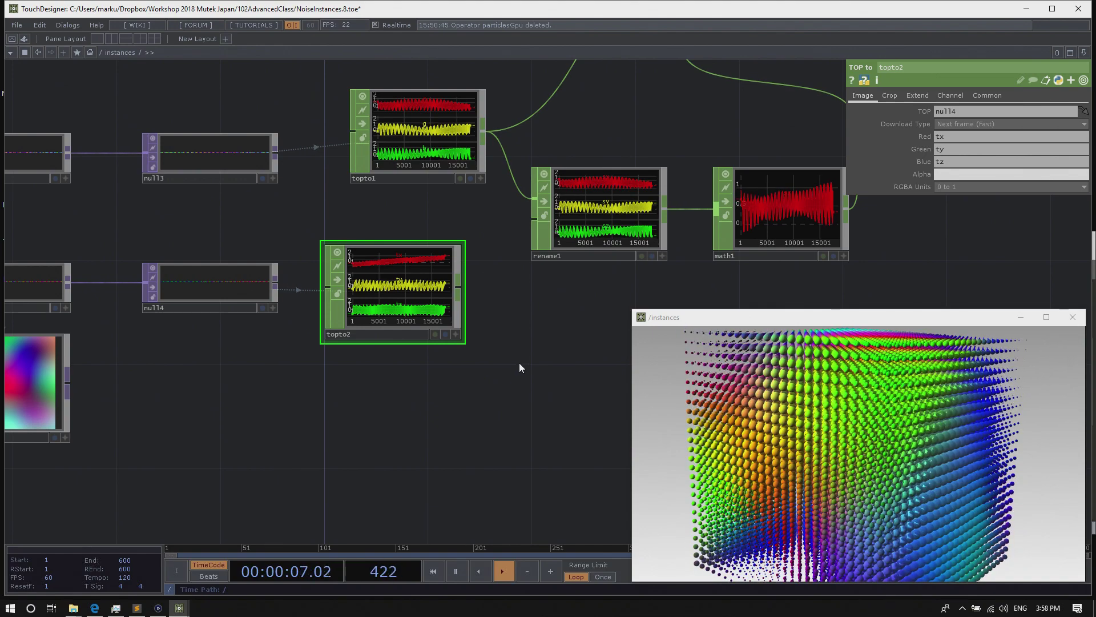
{"action": "middle_click", "coordinate": [416, 292]}
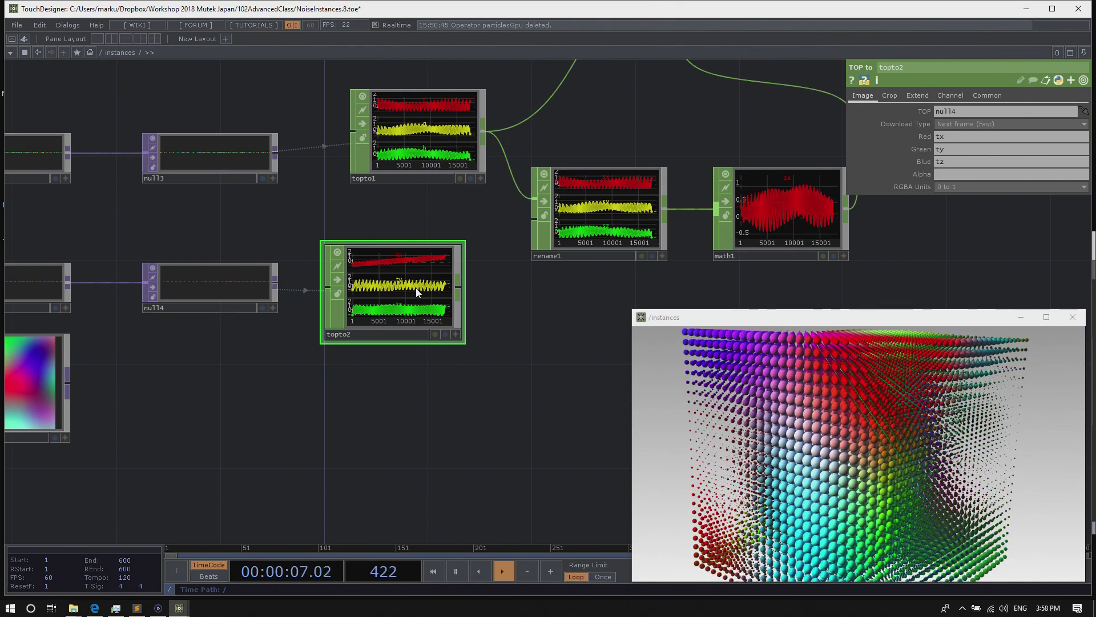
{"action": "left_click_drag", "start_coordinate": [436, 298], "coordinate": [399, 467]}
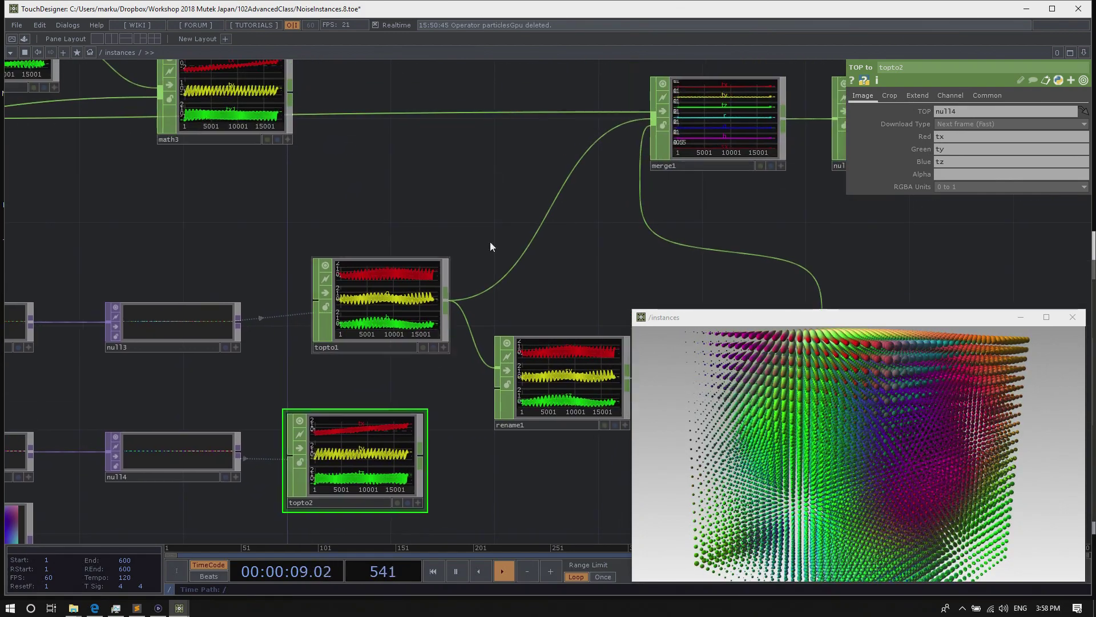
{"action": "middle_click_drag", "start_coordinate": [446, 189], "coordinate": [407, 146]}
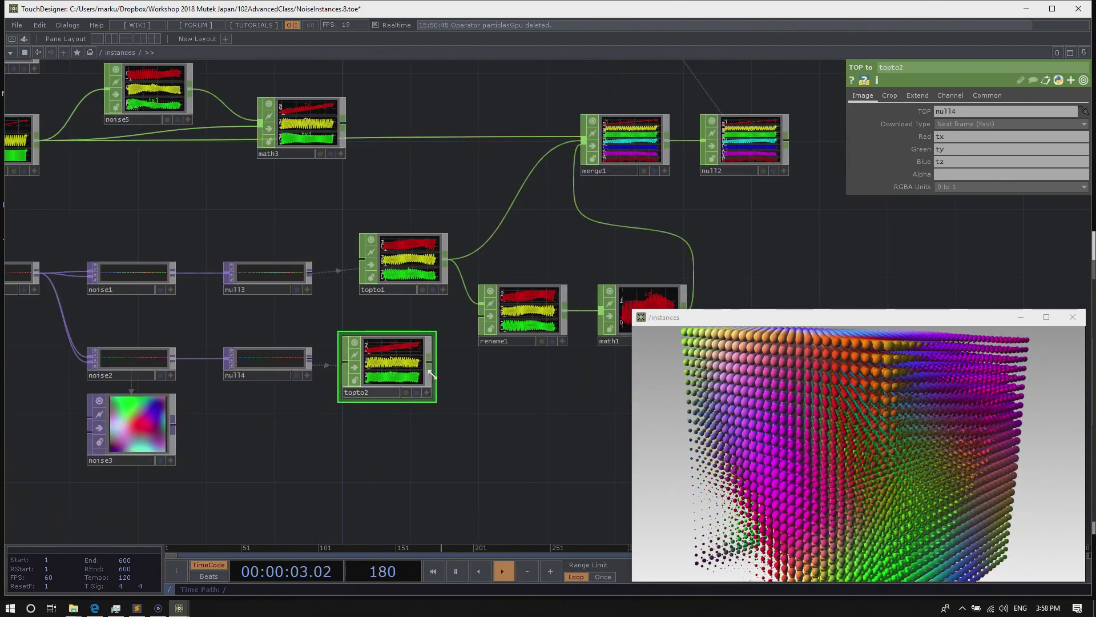
{"action": "right_click", "coordinate": [430, 138]}
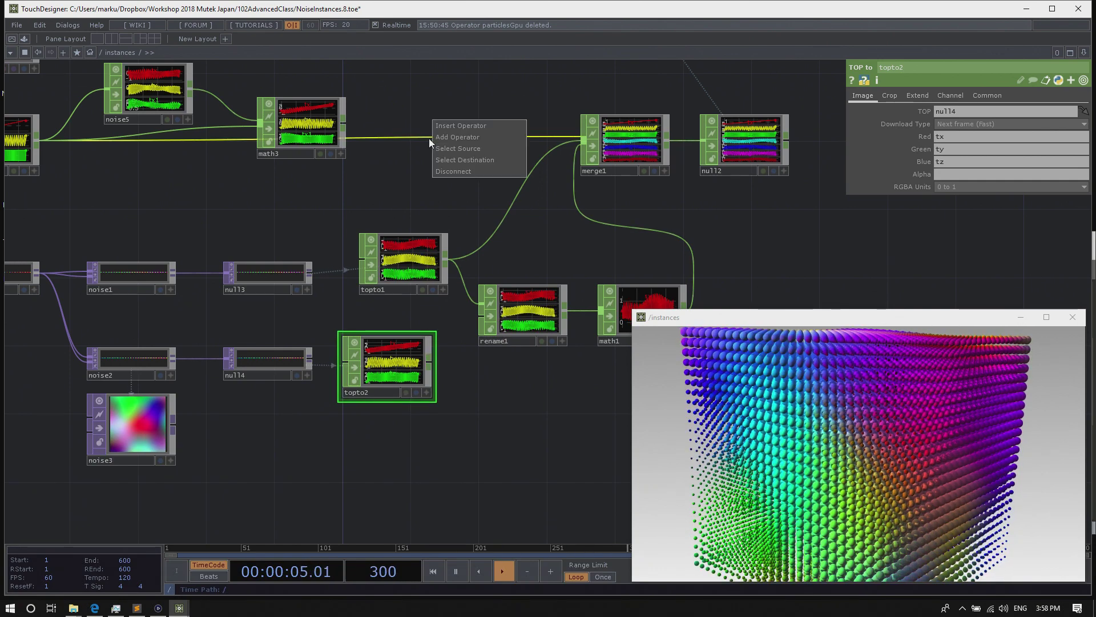
{"action": "left_click", "coordinate": [445, 172]}
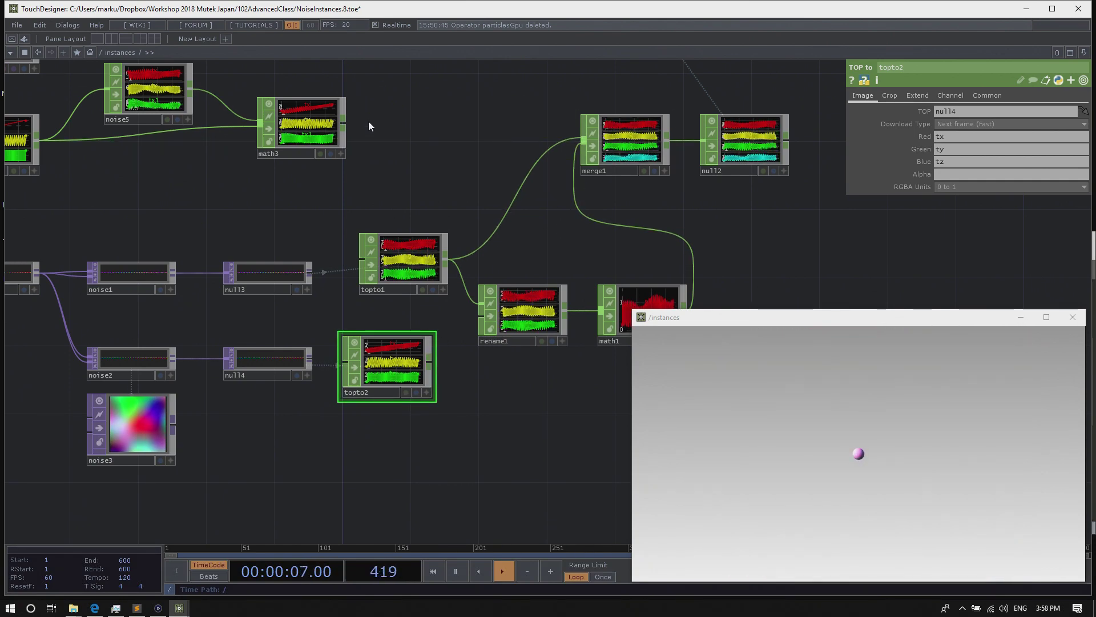
{"action": "key", "text": "ctrl+z"}
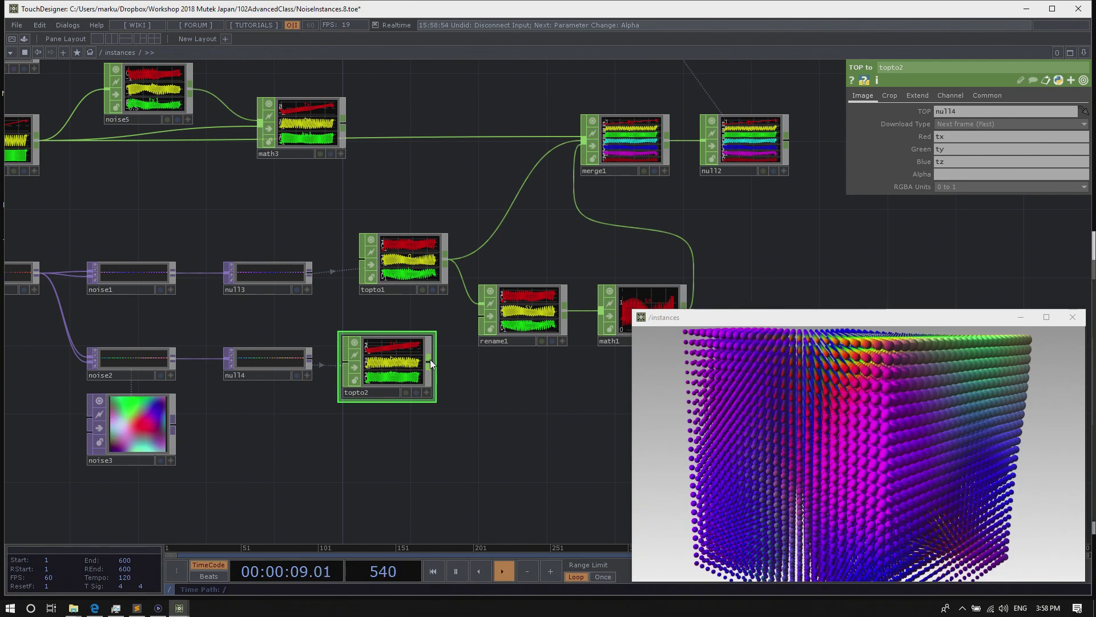
Replace sopto1's connection into merge1 with the output of topto2
{"action": "left_click_drag", "start_coordinate": [430, 359], "coordinate": [481, 302]}
{"action": "left_click_drag", "start_coordinate": [474, 204], "coordinate": [450, 138]}
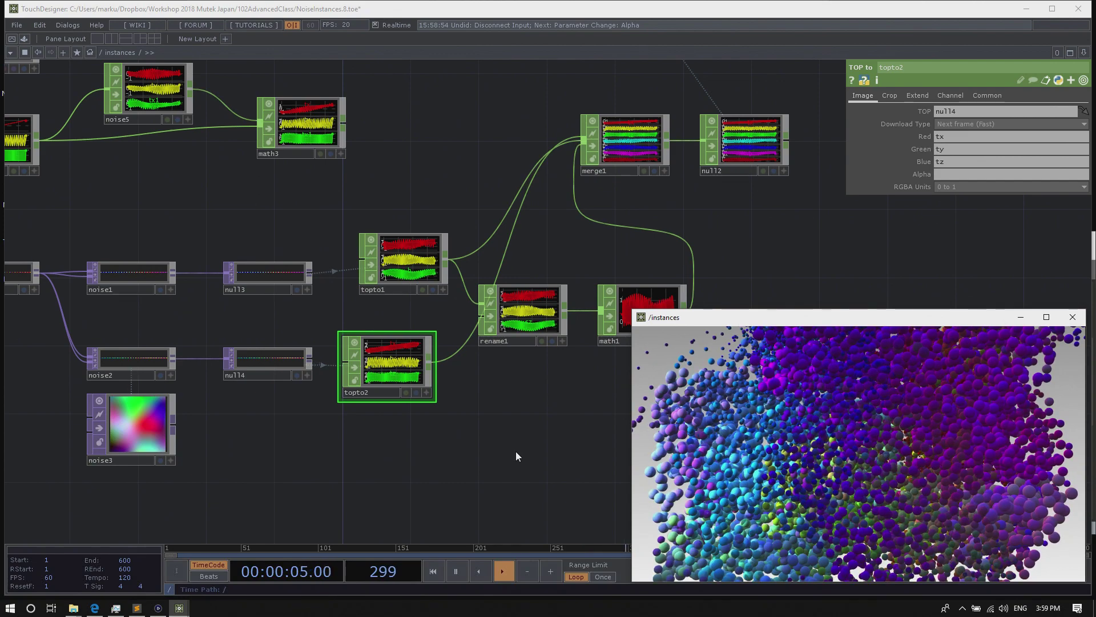
Delete the noise5 and math3 operators from the network
{"action": "left_click_drag", "start_coordinate": [198, 230], "coordinate": [223, 259]}
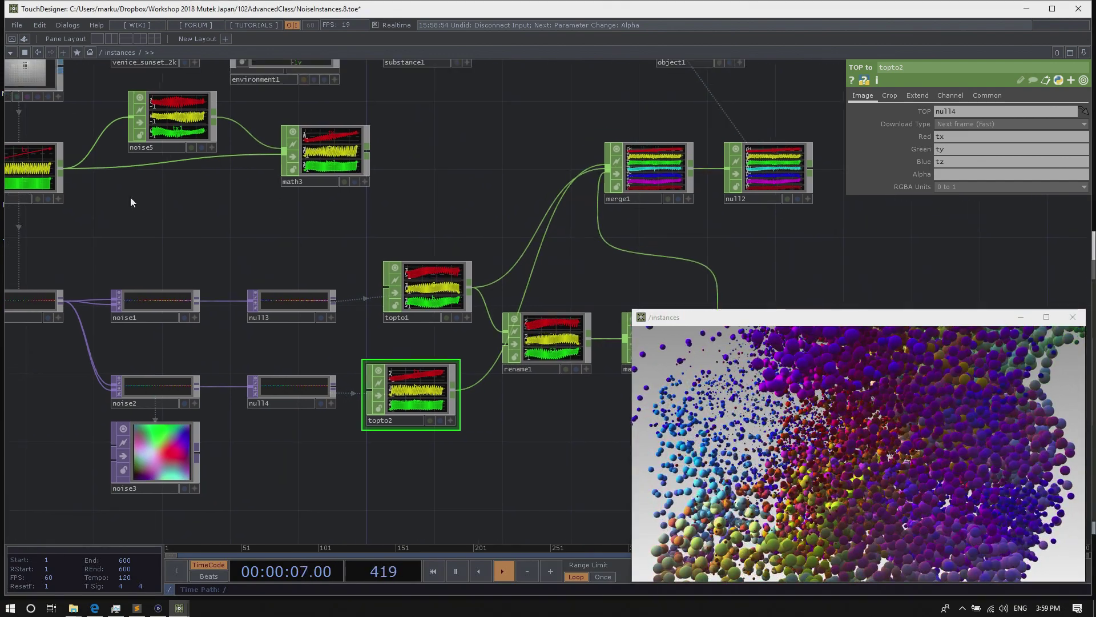
{"action": "left_click_drag", "start_coordinate": [152, 213], "coordinate": [374, 118]}
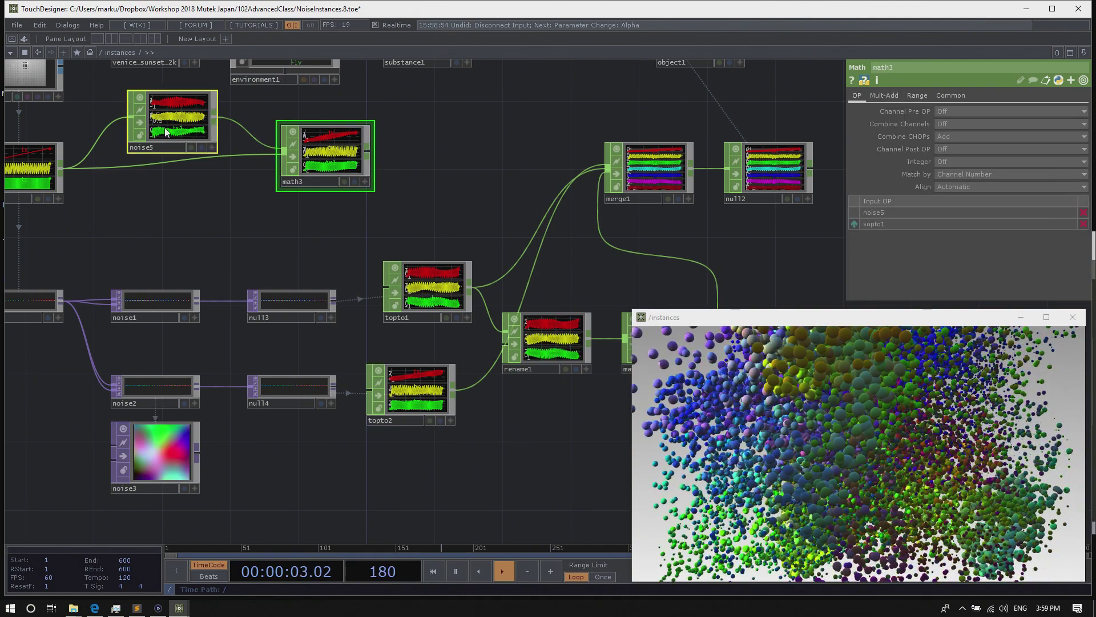
{"action": "key", "text": "Delete"}
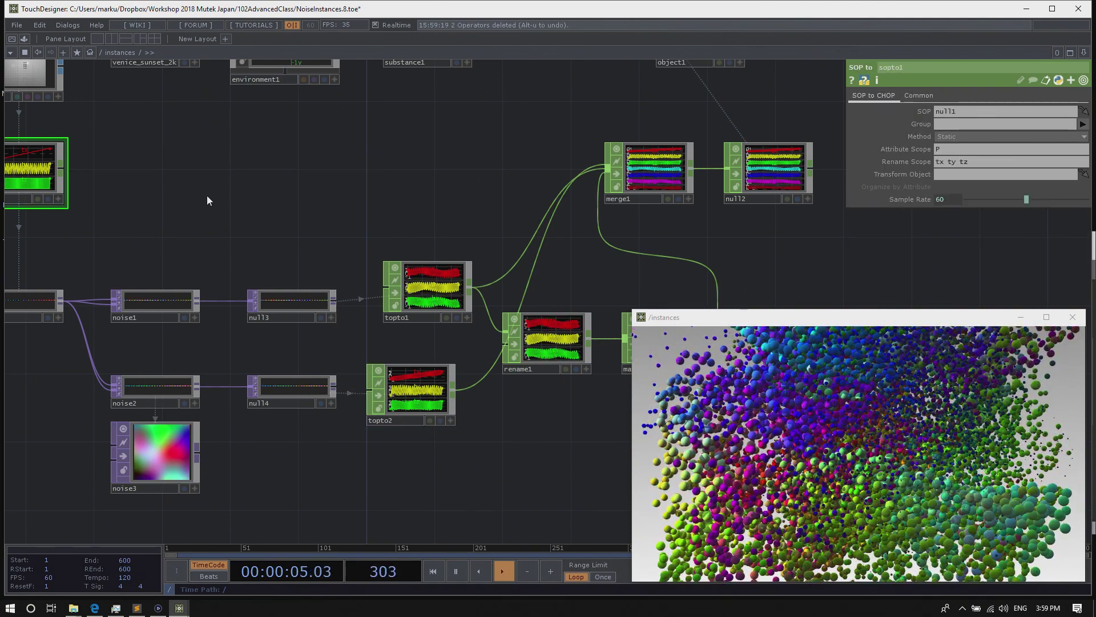
Check the operator info of sopto1
{"action": "left_click_drag", "start_coordinate": [207, 196], "coordinate": [263, 165]}
{"action": "scroll", "coordinate": [251, 178], "scroll_direction": "down", "scroll_amount": 1}
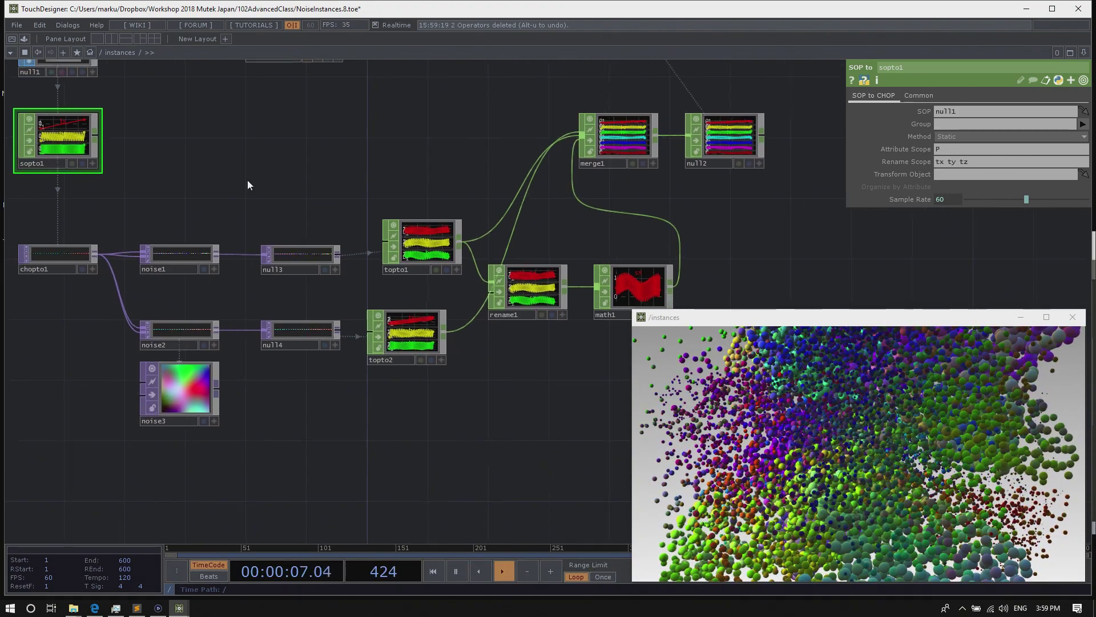
{"action": "mouse_move", "coordinate": [325, 194]}
{"action": "left_mouse_down"}
{"action": "mouse_move", "coordinate": [461, 296]}
{"action": "mouse_move", "coordinate": [362, 220]}
{"action": "mouse_move", "coordinate": [376, 205]}
{"action": "mouse_move", "coordinate": [386, 260]}
{"action": "mouse_move", "coordinate": [483, 252]}
{"action": "mouse_move", "coordinate": [331, 211]}
{"action": "left_mouse_up"}
{"action": "middle_click", "coordinate": [67, 146]}
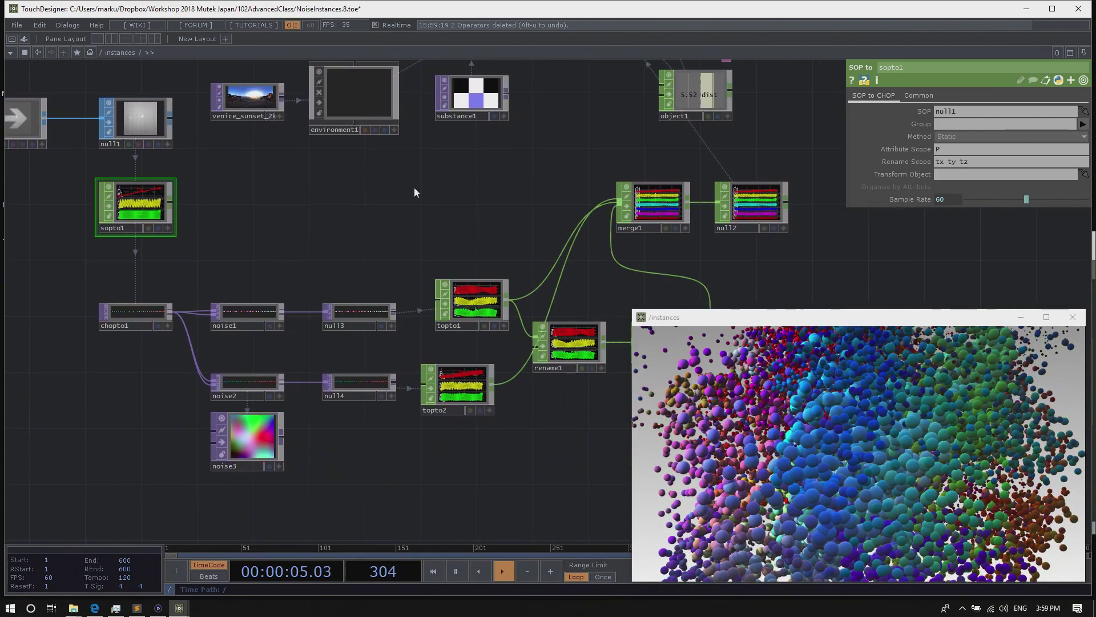
Shift the floating render window slightly and align topto1 directly above topto2
{"action": "left_click_drag", "start_coordinate": [463, 198], "coordinate": [424, 182]}
{"action": "left_click_drag", "start_coordinate": [801, 392], "coordinate": [825, 311]}
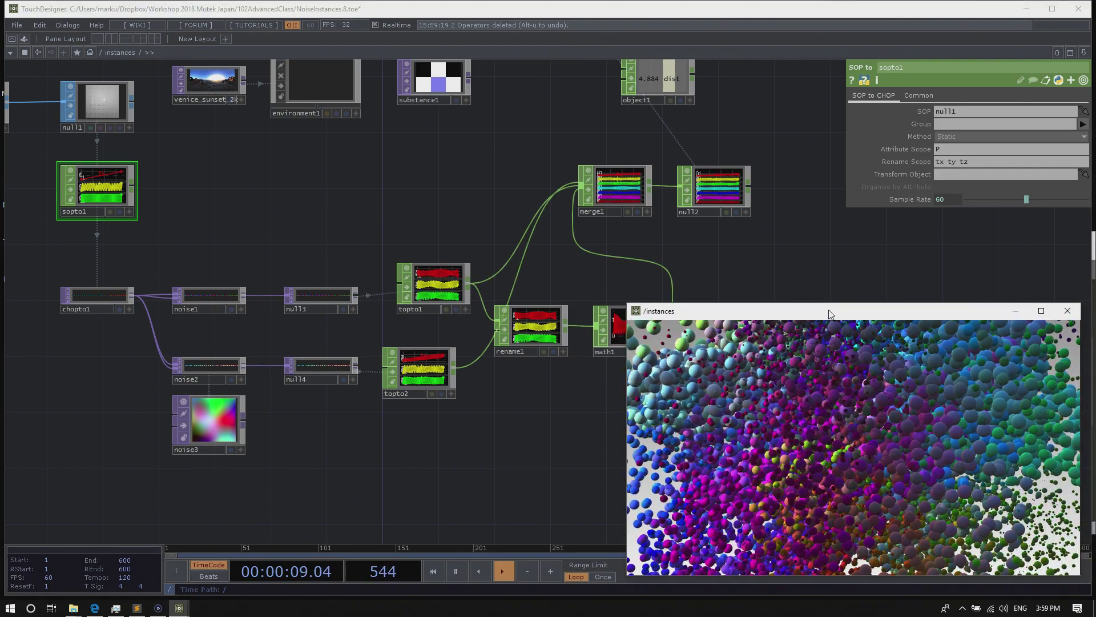
{"action": "left_click_drag", "start_coordinate": [375, 196], "coordinate": [423, 183]}
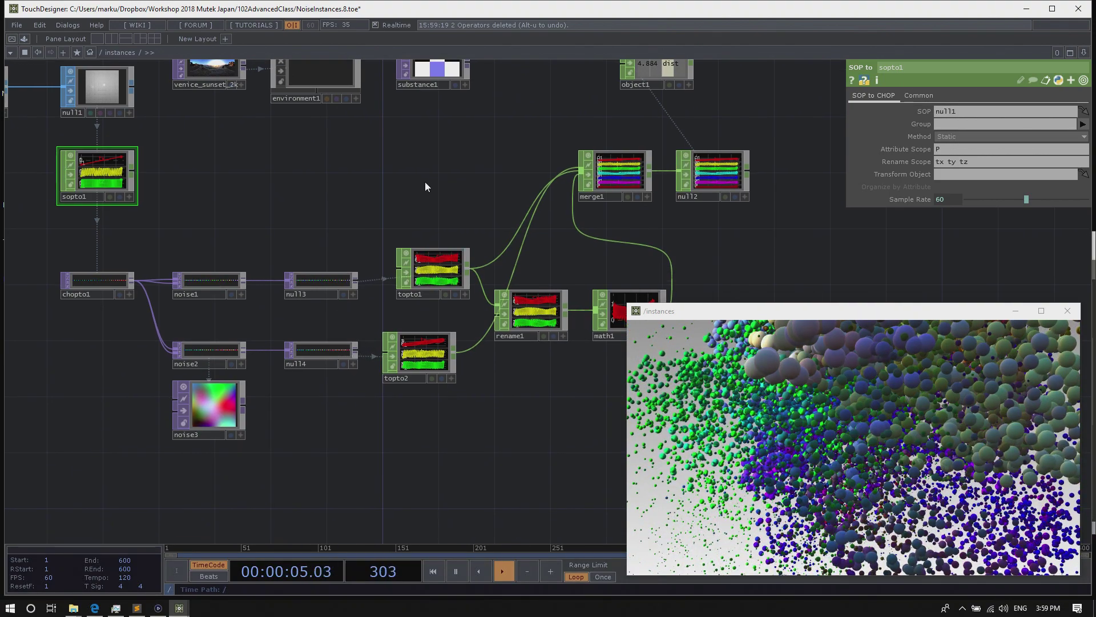
{"action": "left_click_drag", "start_coordinate": [434, 254], "coordinate": [420, 254]}
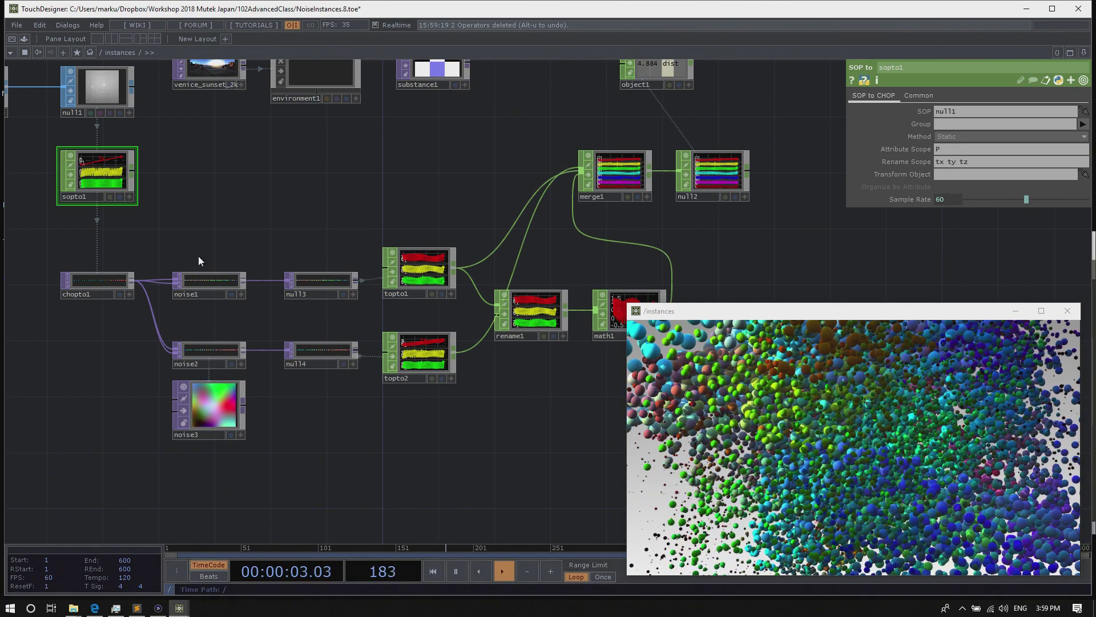
Check the point count in null1's info and the texture size in chopto1's info
{"action": "left_click_drag", "start_coordinate": [168, 131], "coordinate": [226, 178]}
{"action": "middle_click", "coordinate": [170, 126]}
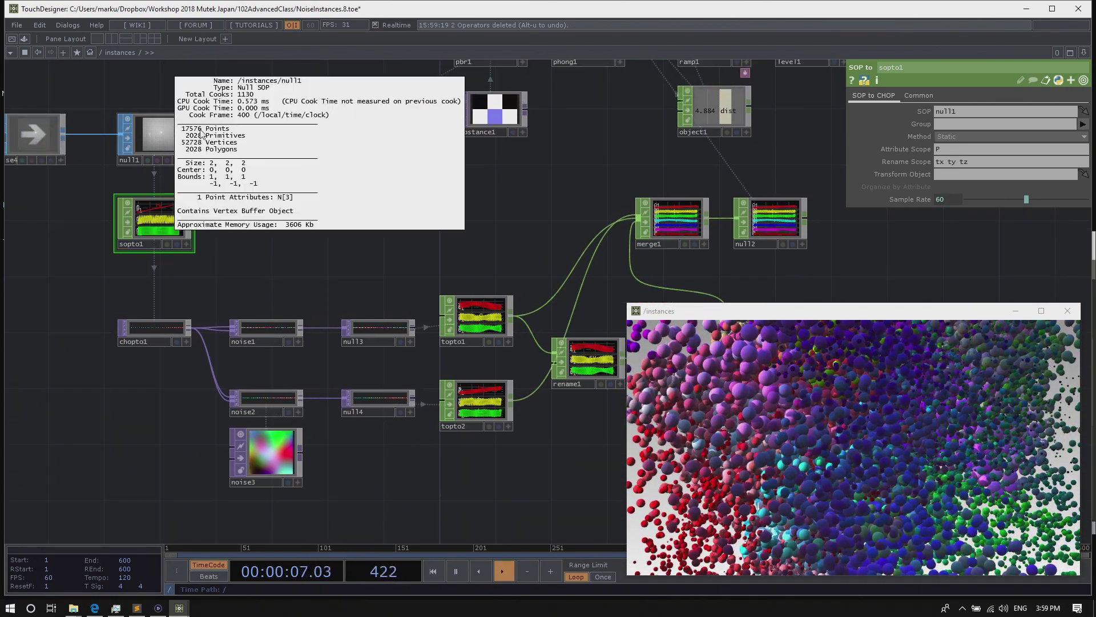
{"action": "middle_click", "coordinate": [138, 333]}
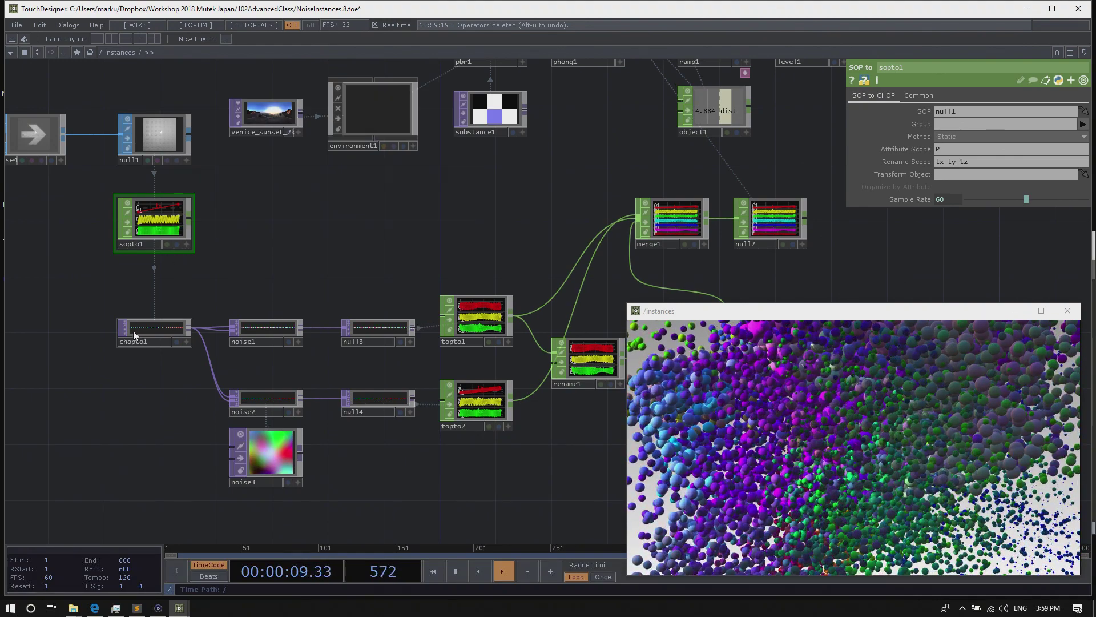
{"action": "middle_click", "coordinate": [163, 330]}
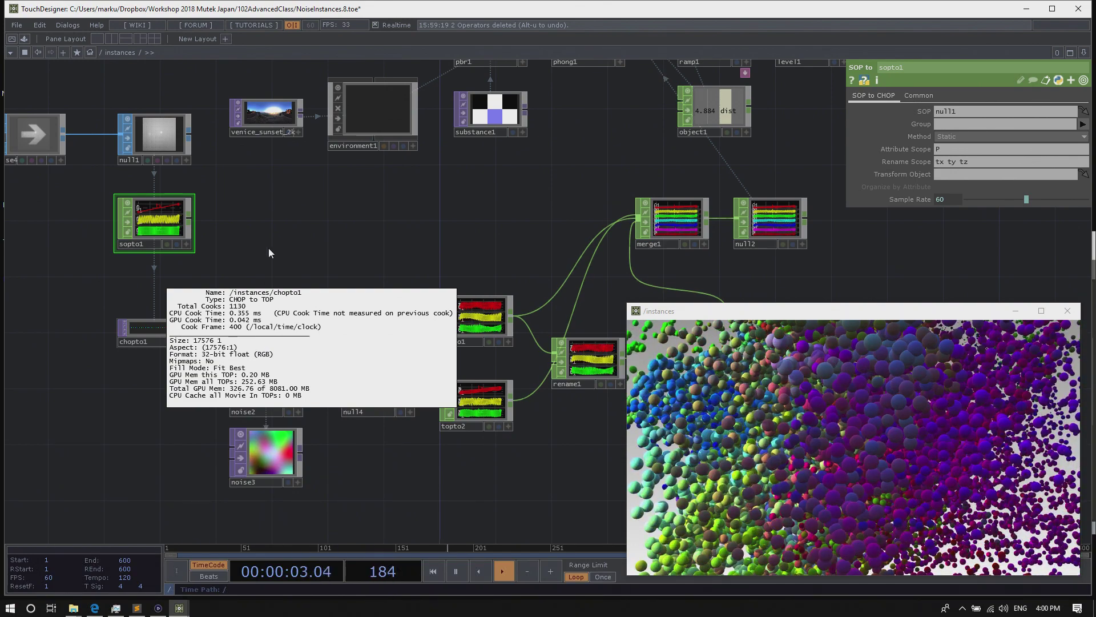
Create a Constant TOP below chopto1 and show its common parameters
{"action": "left_click_drag", "start_coordinate": [292, 253], "coordinate": [285, 218]}
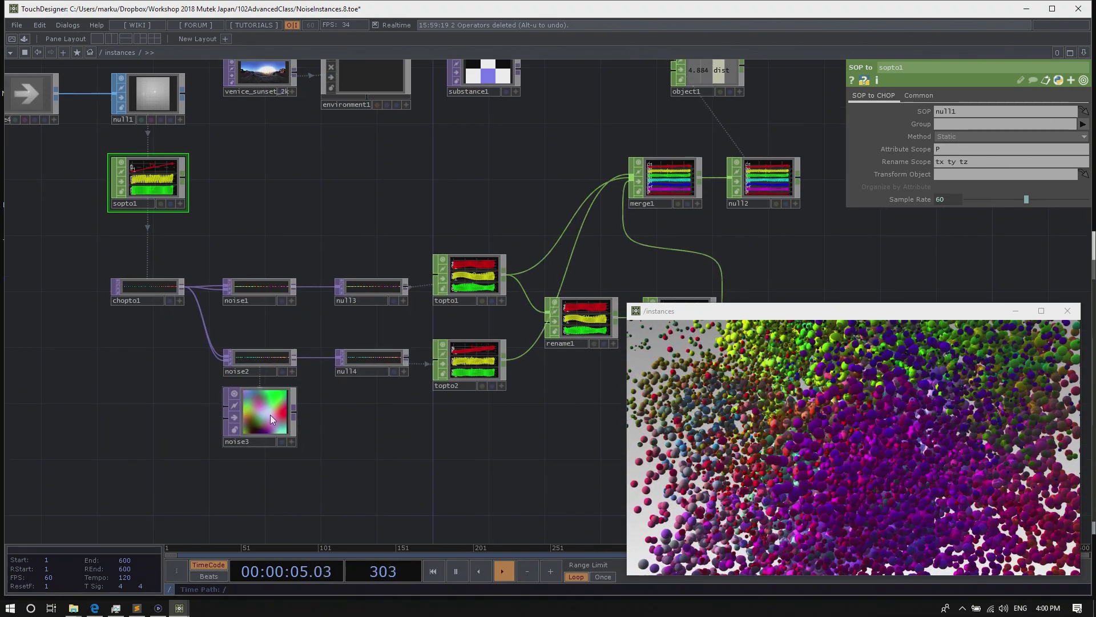
{"action": "left_click_drag", "start_coordinate": [113, 416], "coordinate": [166, 392]}
{"action": "key", "text": "Tab"}
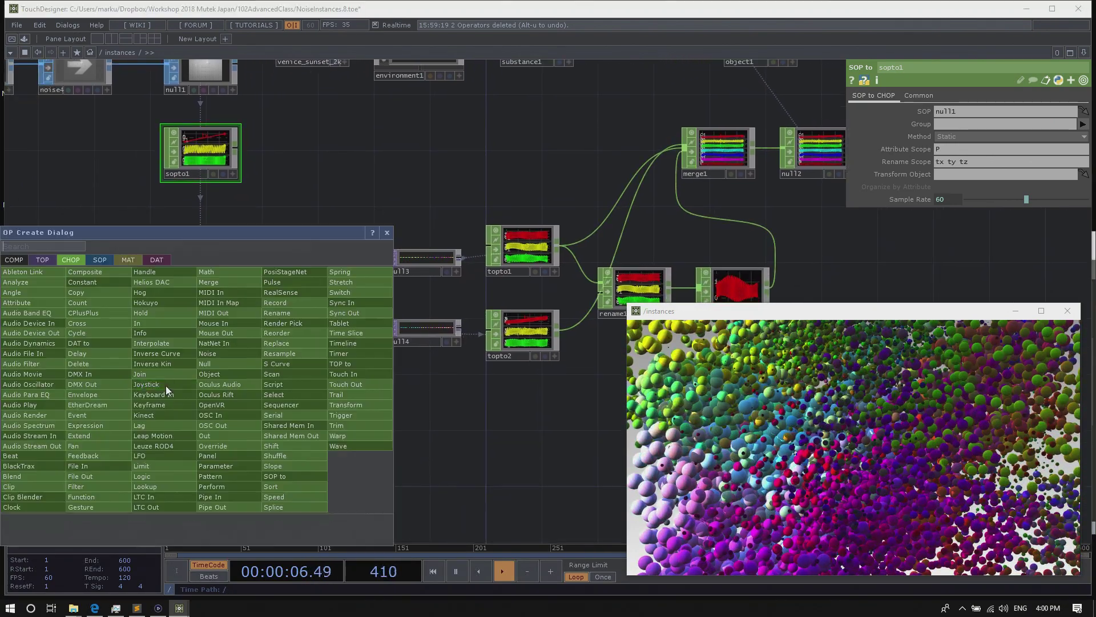
{"action": "left_click", "coordinate": [40, 260]}
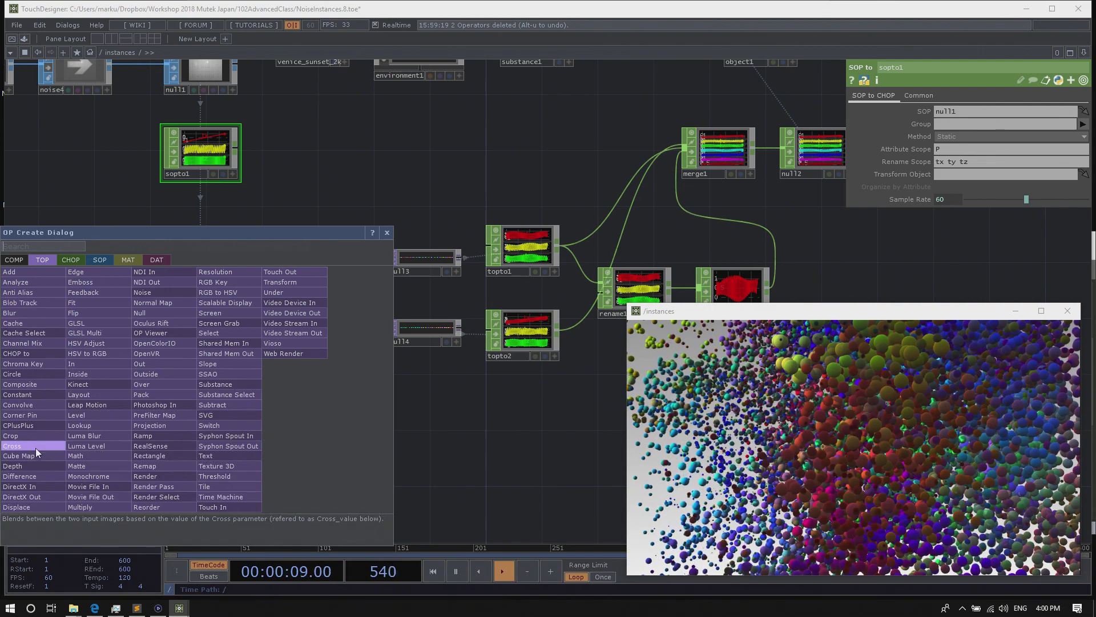
{"action": "left_click", "coordinate": [34, 392]}
{"action": "left_click", "coordinate": [136, 351]}
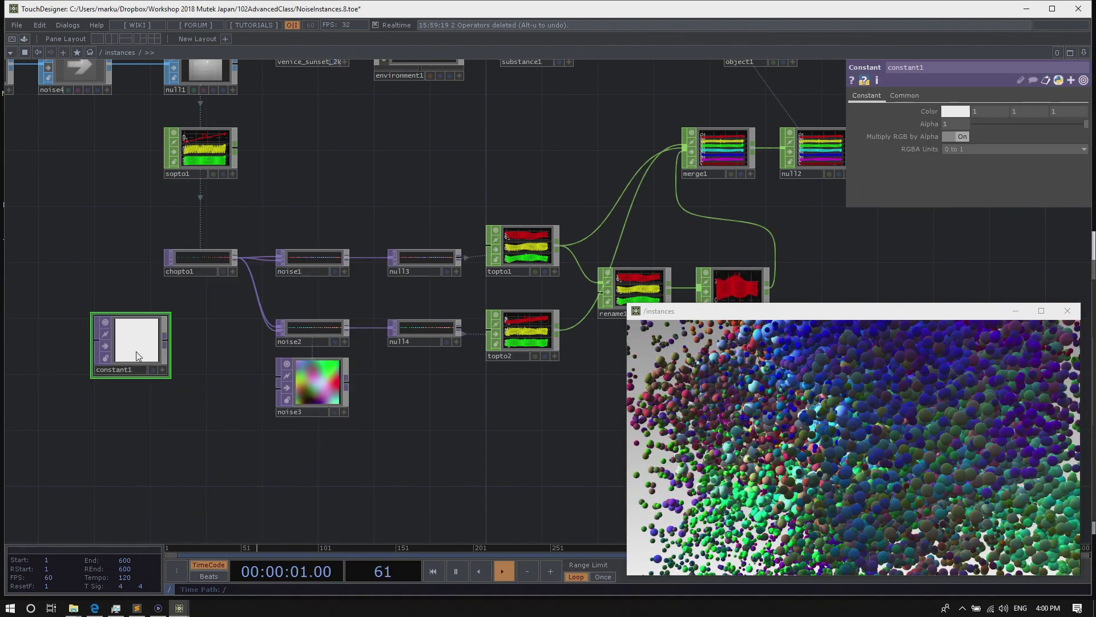
{"action": "left_click", "coordinate": [904, 95]}
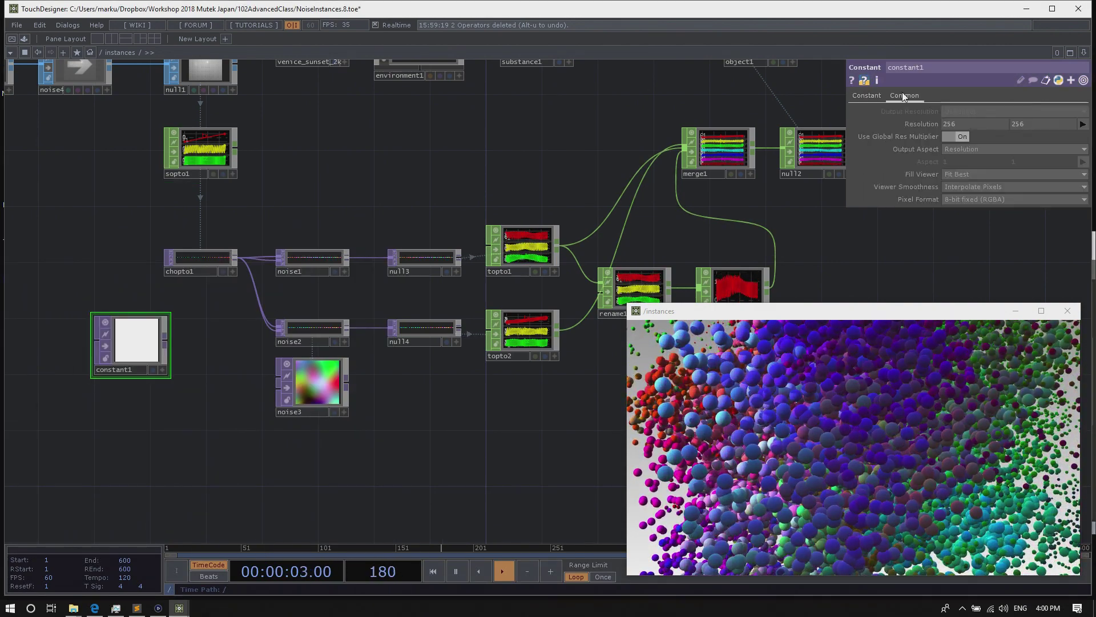
Examine how sopto1's samples feed chopto1 and the noise TOPs, and check chopto1's info
{"action": "left_click_drag", "start_coordinate": [468, 147], "coordinate": [478, 145]}
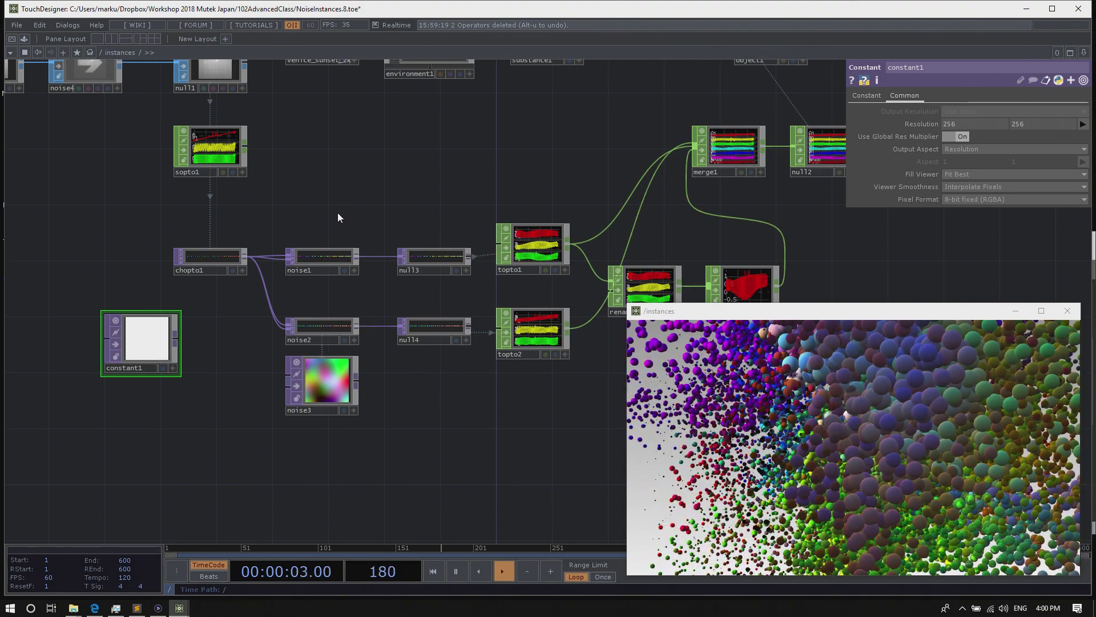
{"action": "scroll", "coordinate": [342, 214], "scroll_direction": "up", "scroll_amount": 2}
{"action": "middle_click_drag", "start_coordinate": [312, 386], "coordinate": [352, 403]}
{"action": "middle_click_drag", "start_coordinate": [165, 110], "coordinate": [143, 101]}
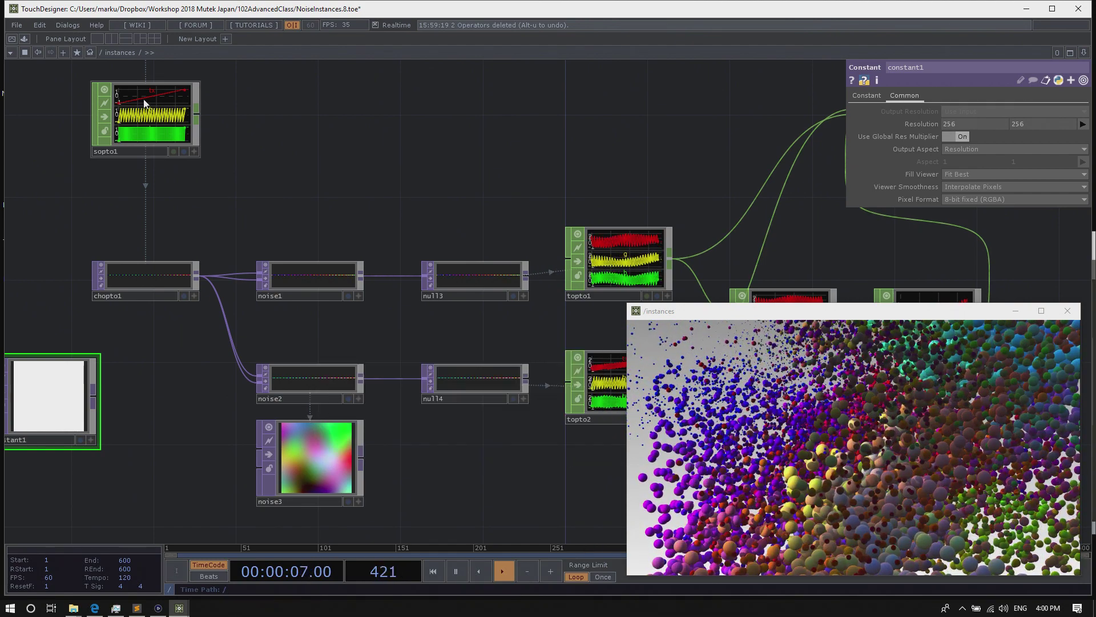
{"action": "middle_click_drag", "start_coordinate": [308, 380], "coordinate": [386, 357]}
{"action": "scroll", "coordinate": [241, 262], "scroll_direction": "up", "scroll_amount": 2}
{"action": "scroll", "coordinate": [200, 231], "scroll_direction": "down", "scroll_amount": 2}
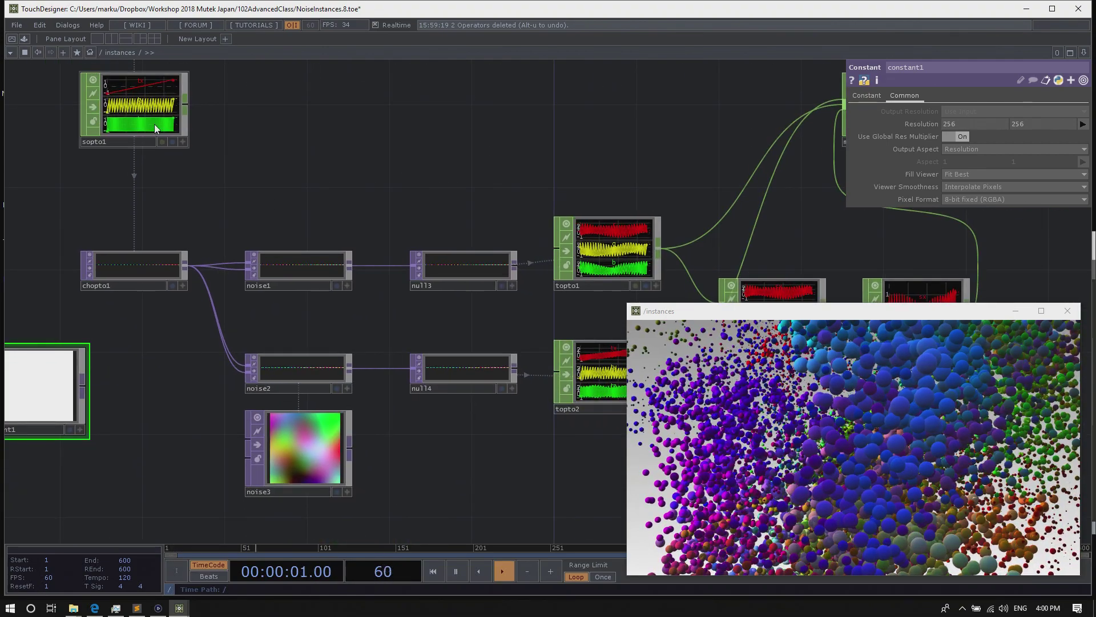
{"action": "left_click_drag", "start_coordinate": [313, 196], "coordinate": [378, 176]}
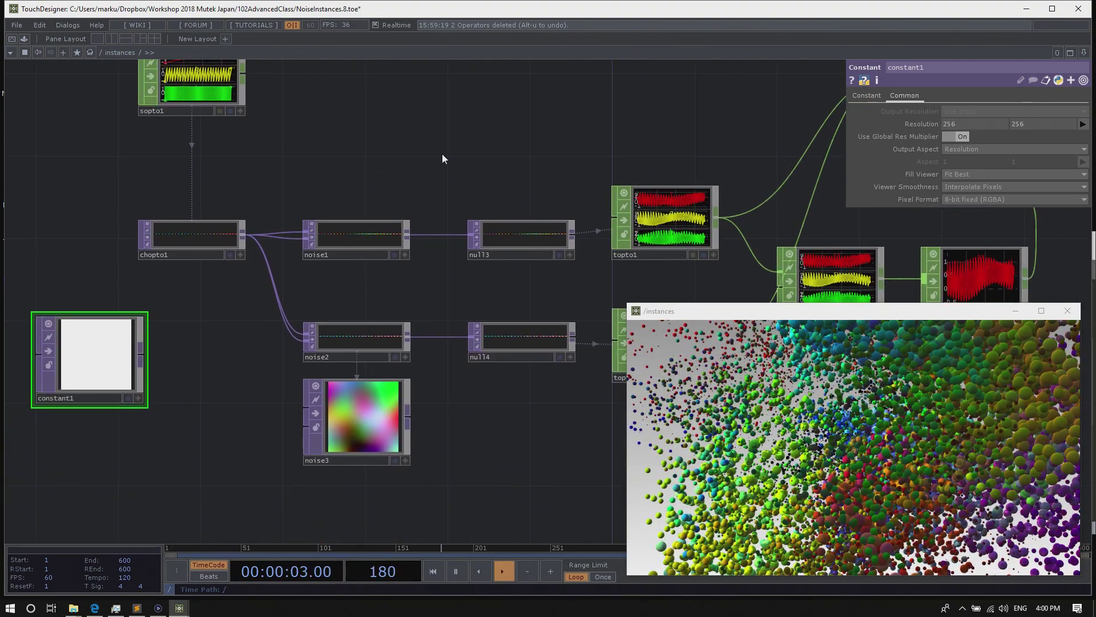
{"action": "left_click_drag", "start_coordinate": [441, 153], "coordinate": [495, 154]}
{"action": "middle_click_drag", "start_coordinate": [451, 152], "coordinate": [433, 153]}
{"action": "left_click_drag", "start_coordinate": [432, 158], "coordinate": [394, 150]}
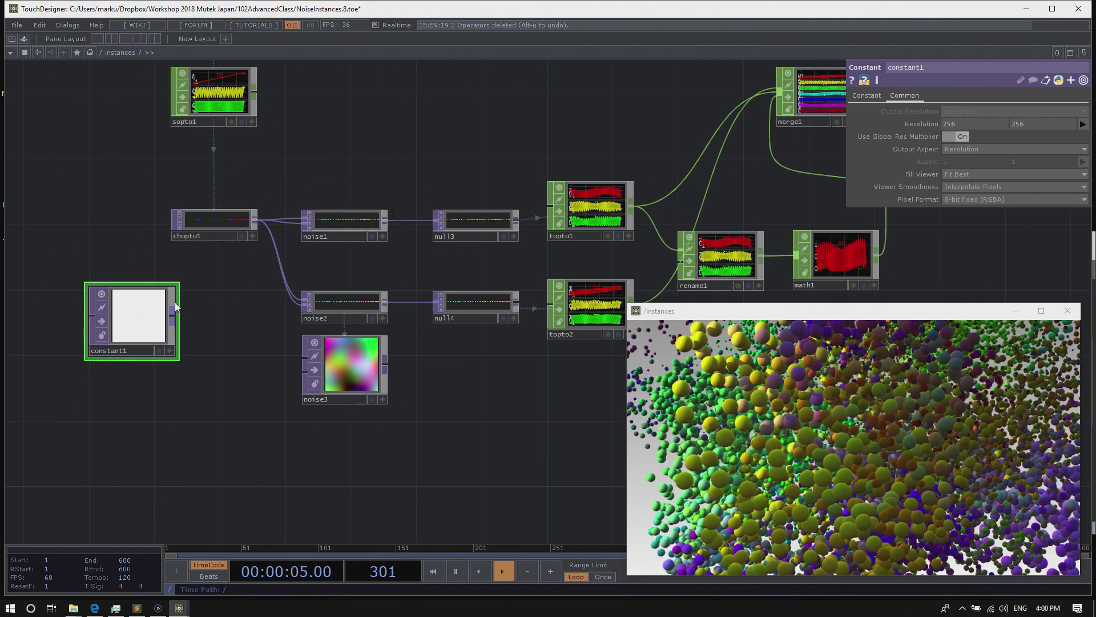
{"action": "middle_click", "coordinate": [211, 222]}
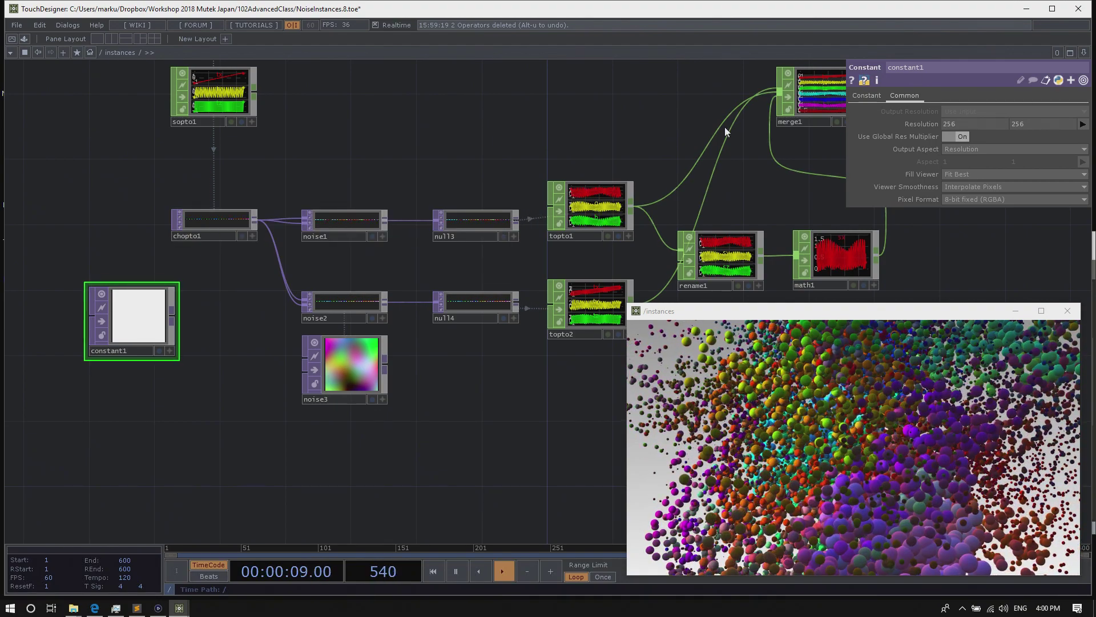
Set constant1's vertical resolution to 1 pixel and check its size in the operator info
{"action": "left_click", "coordinate": [1033, 122]}
{"action": "type", "text": "1"}
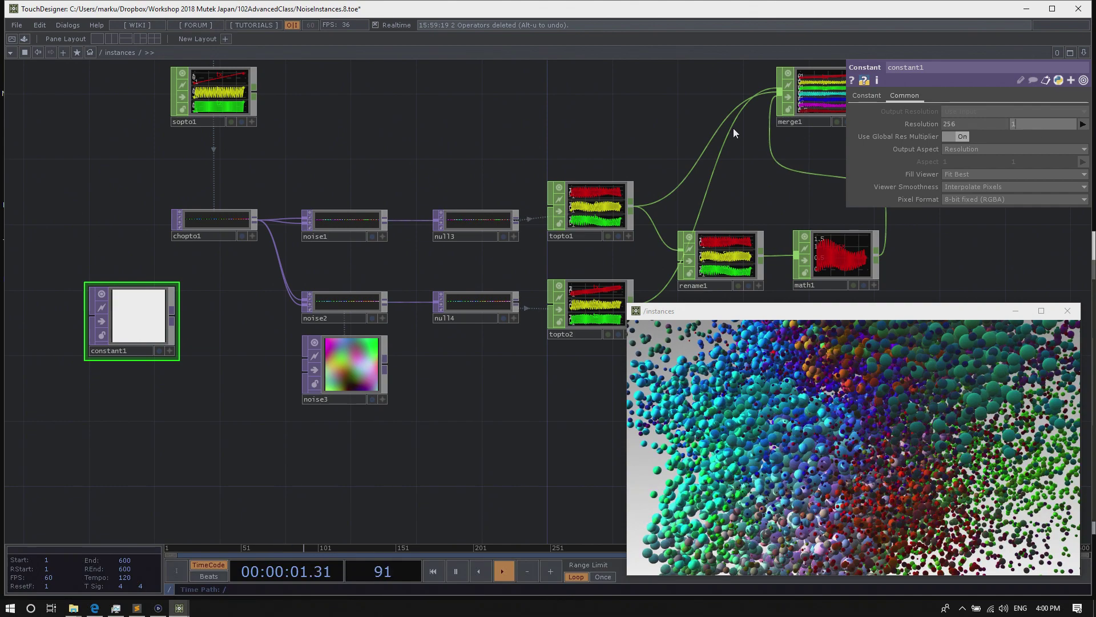
{"action": "key", "text": "Return"}
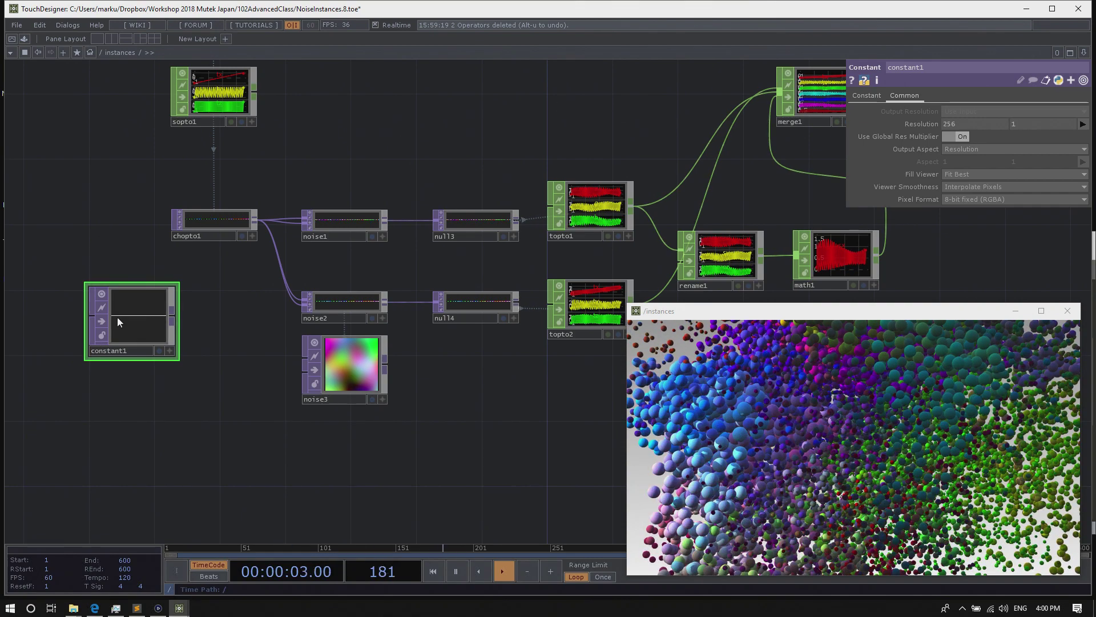
{"action": "scroll", "coordinate": [123, 383], "scroll_direction": "up", "scroll_amount": 2}
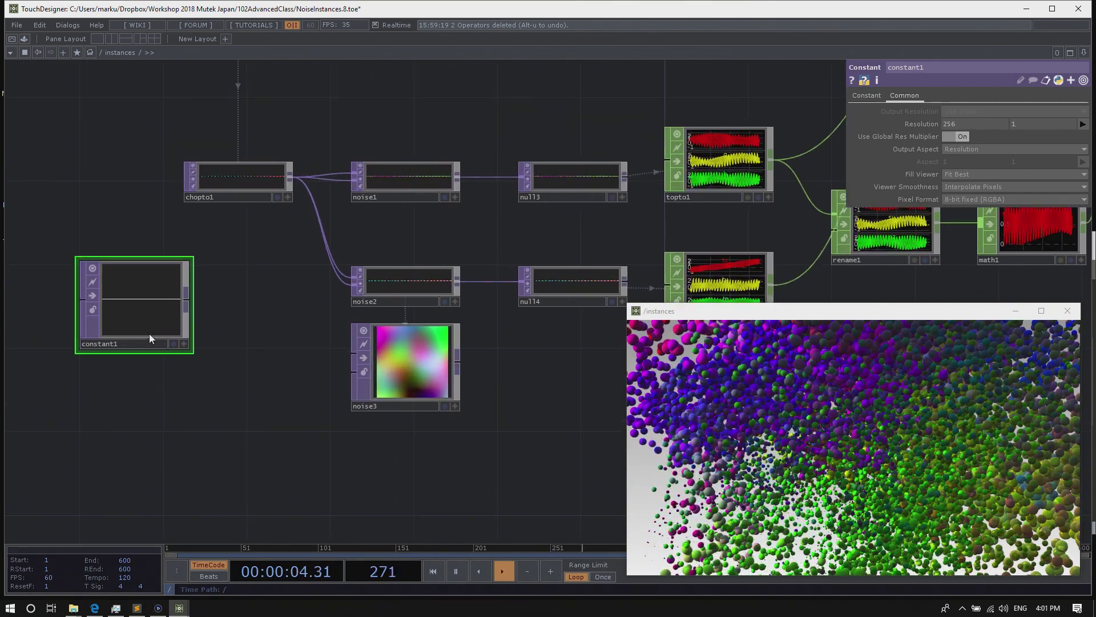
{"action": "middle_click", "coordinate": [138, 301]}
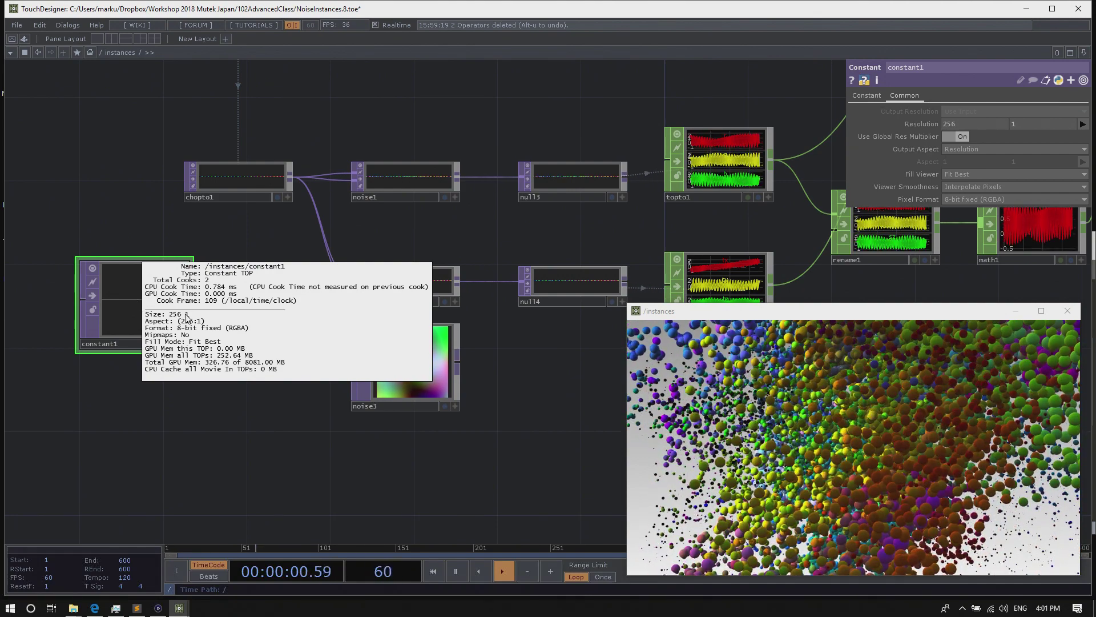
Set constant1's horizontal resolution to 17000 pixels and check the resulting size in its operator info
{"action": "left_click", "coordinate": [954, 125]}
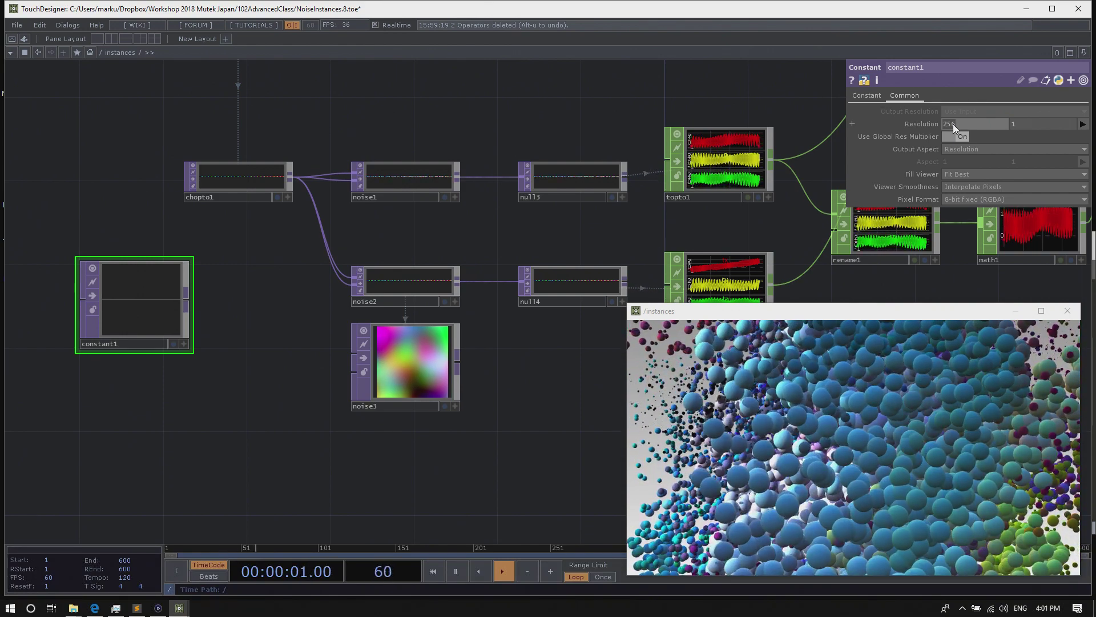
{"action": "middle_click", "coordinate": [128, 299]}
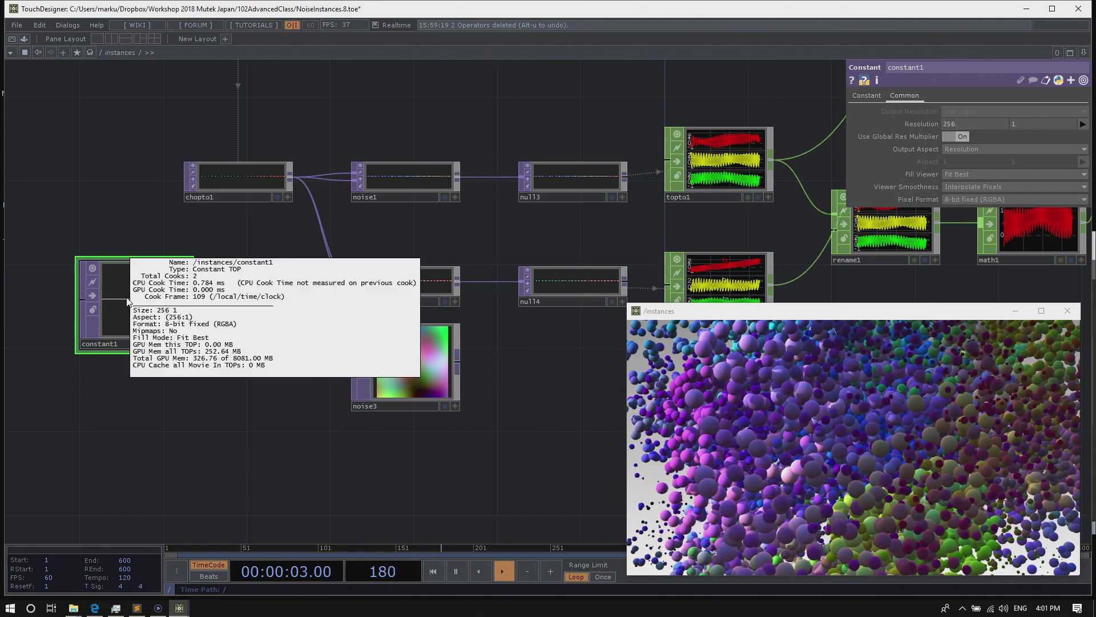
{"action": "left_click", "coordinate": [973, 123]}
{"action": "type", "text": "170"}
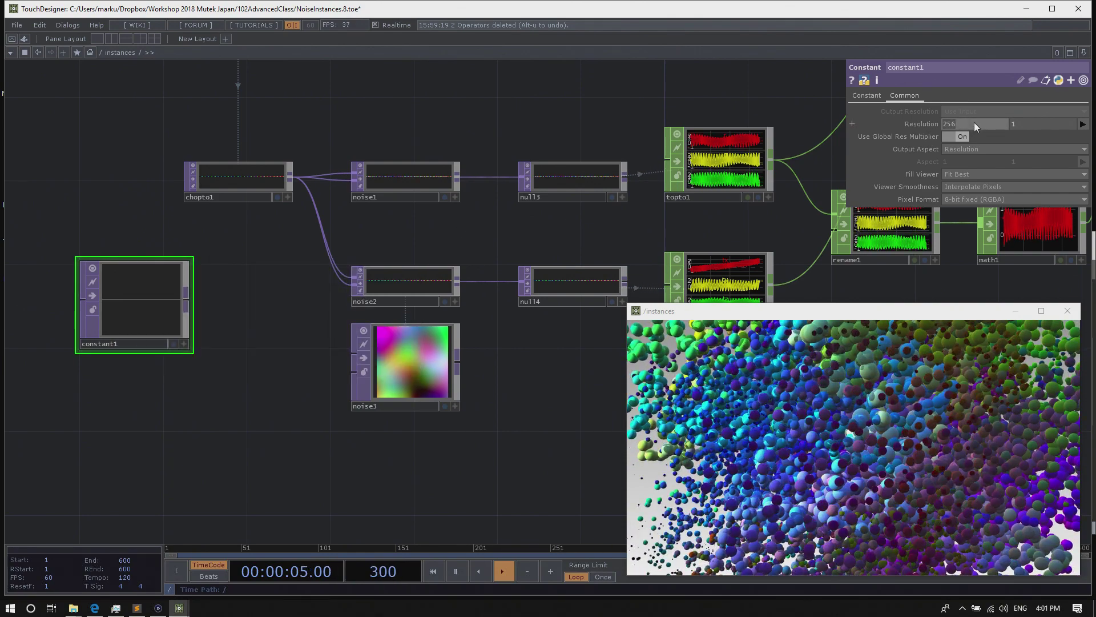
{"action": "key", "text": "Return"}
{"action": "type", "text": "00"}
{"action": "key", "text": "Return"}
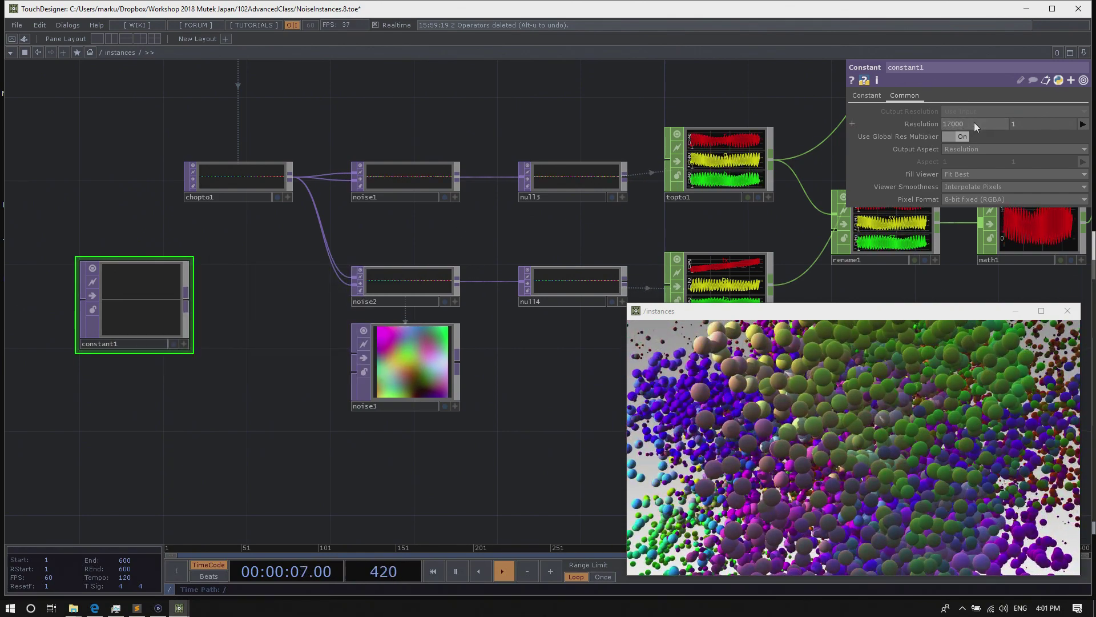
{"action": "middle_click", "coordinate": [117, 283]}
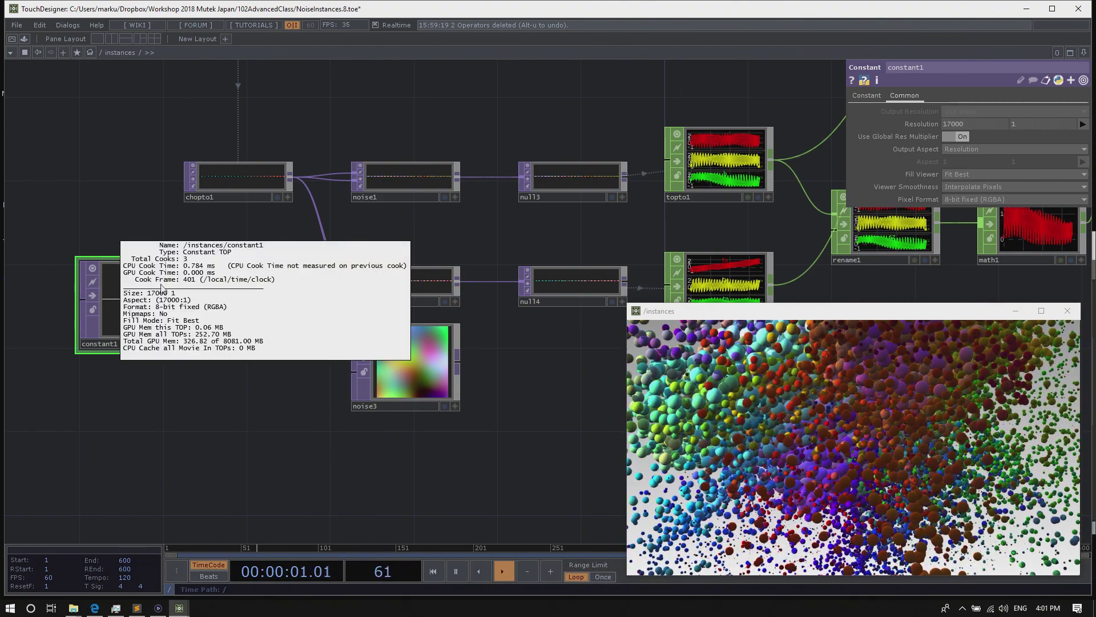
Set constant1's horizontal resolution to 35000 pixels and check the actual size in its operator info
{"action": "left_click", "coordinate": [961, 125]}
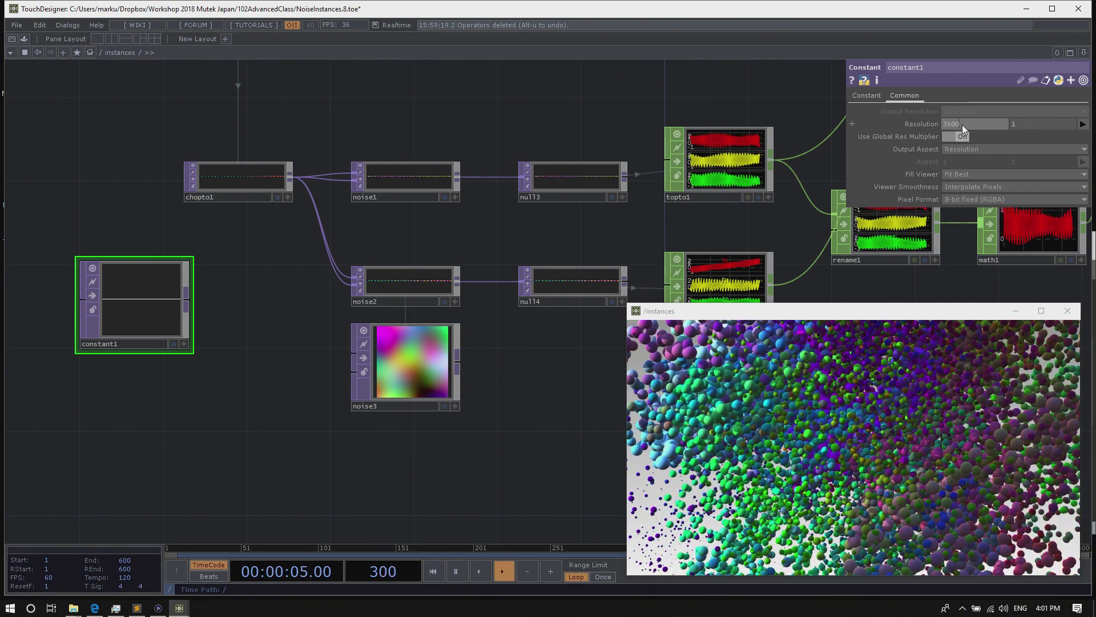
{"action": "left_click", "coordinate": [961, 124]}
{"action": "type", "text": "000"}
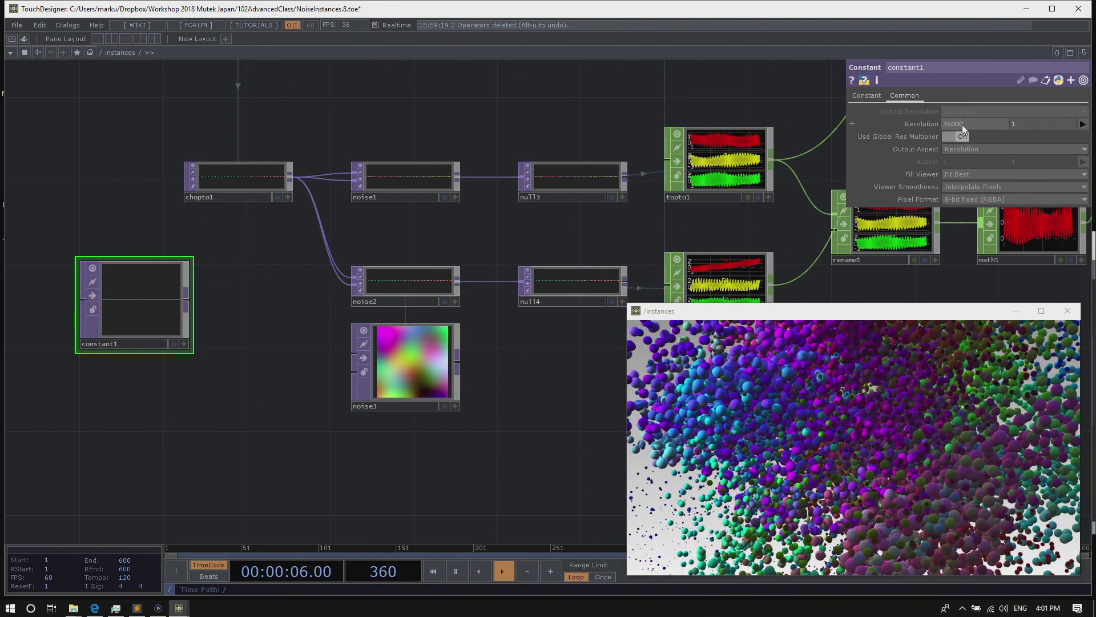
{"action": "middle_click", "coordinate": [165, 283]}
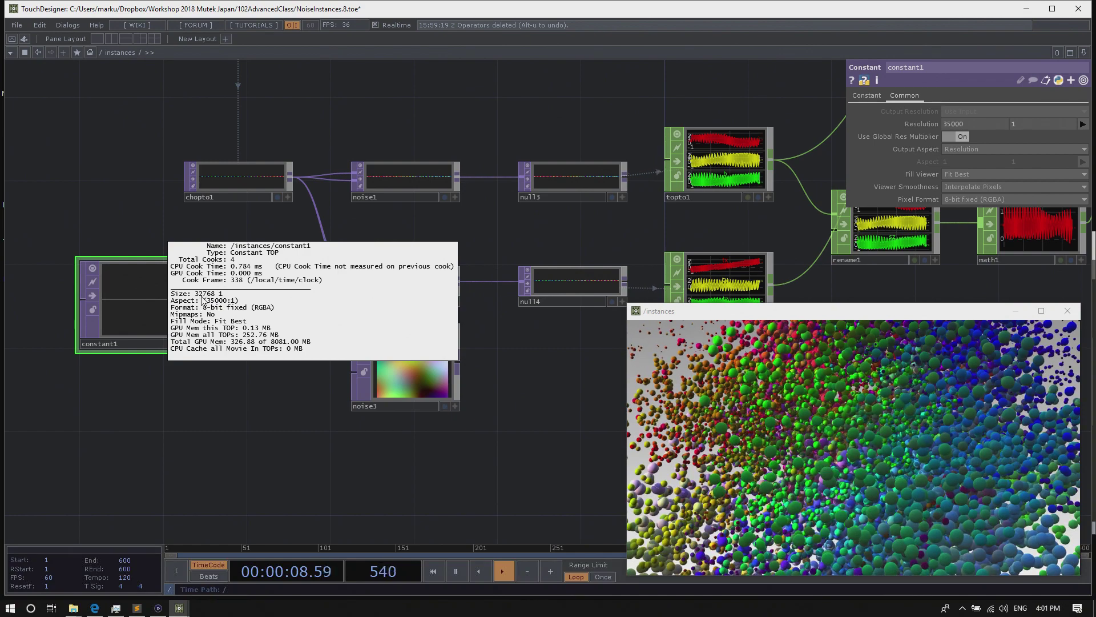
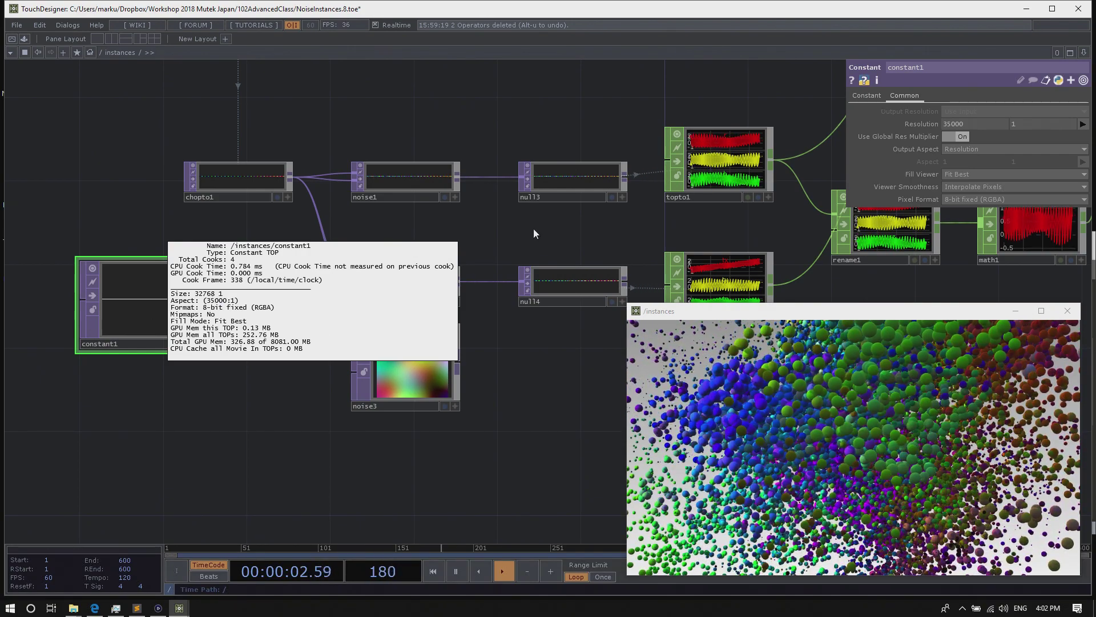
Check topto1's operator info for its channels, sample count and cook time
{"action": "key", "text": "h"}
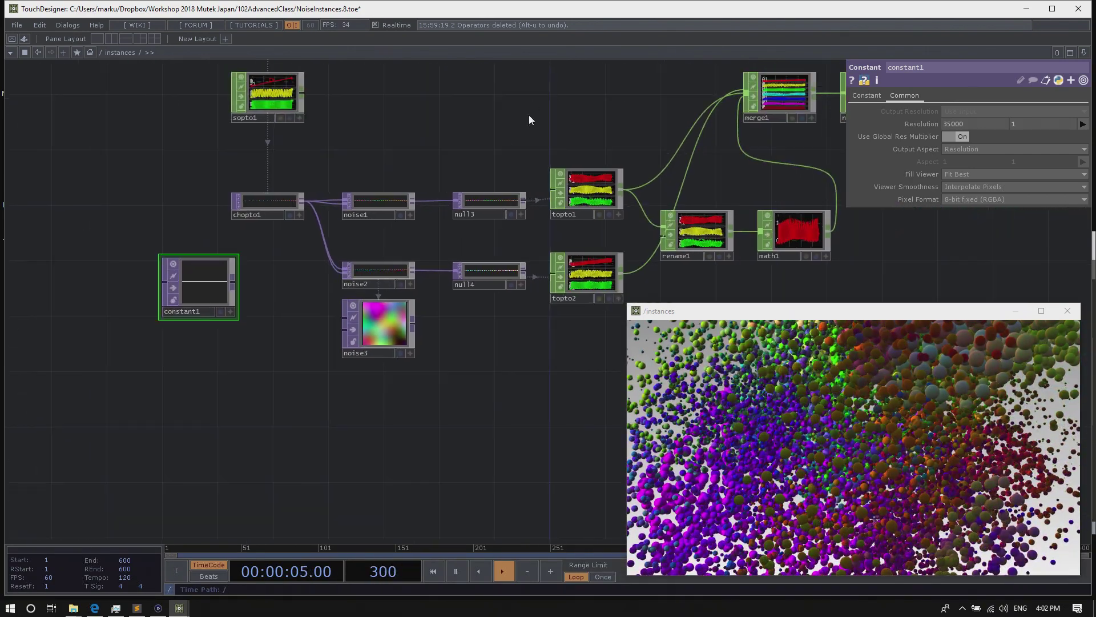
{"action": "middle_click", "coordinate": [483, 194]}
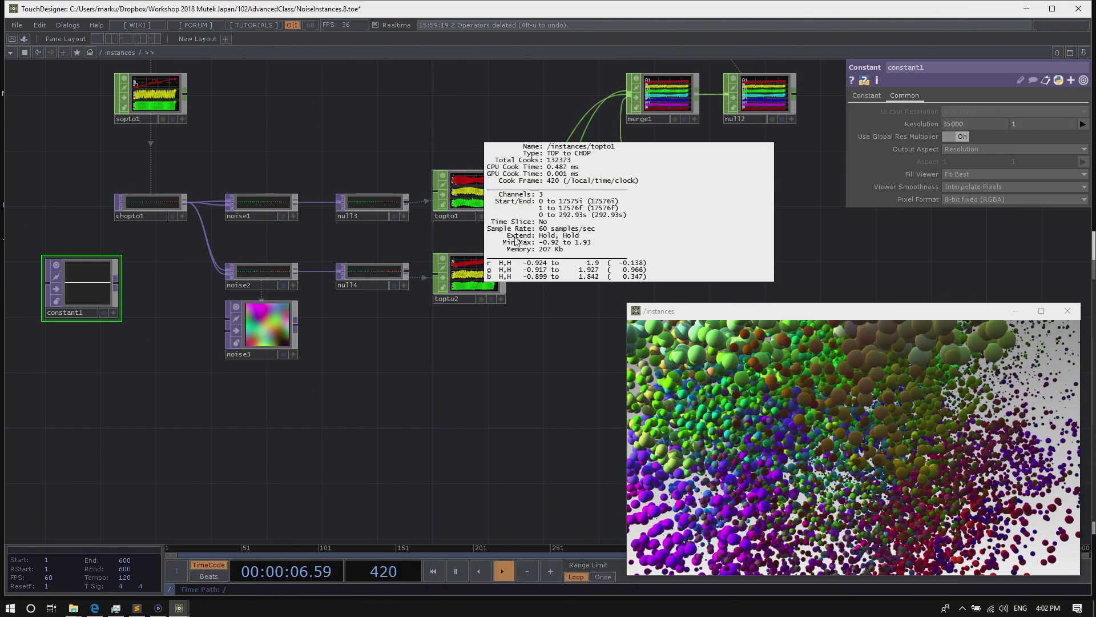
{"action": "left_click_drag", "start_coordinate": [472, 167], "coordinate": [479, 250]}
{"action": "left_click_drag", "start_coordinate": [471, 186], "coordinate": [416, 179]}
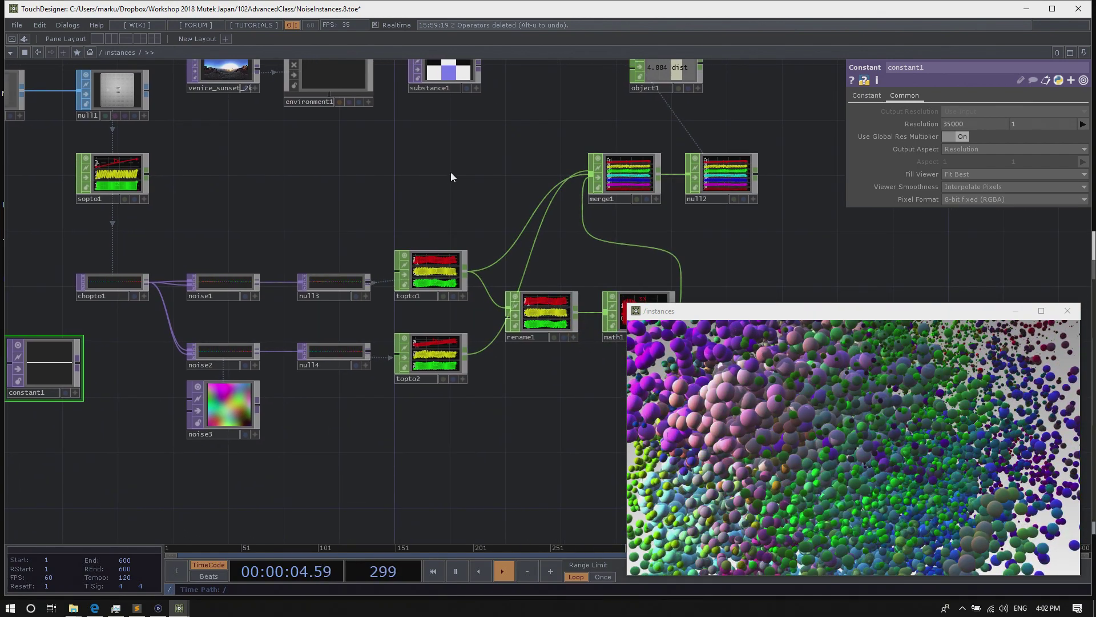
{"action": "left_click_drag", "start_coordinate": [441, 186], "coordinate": [329, 234]}
{"action": "middle_click", "coordinate": [328, 310]}
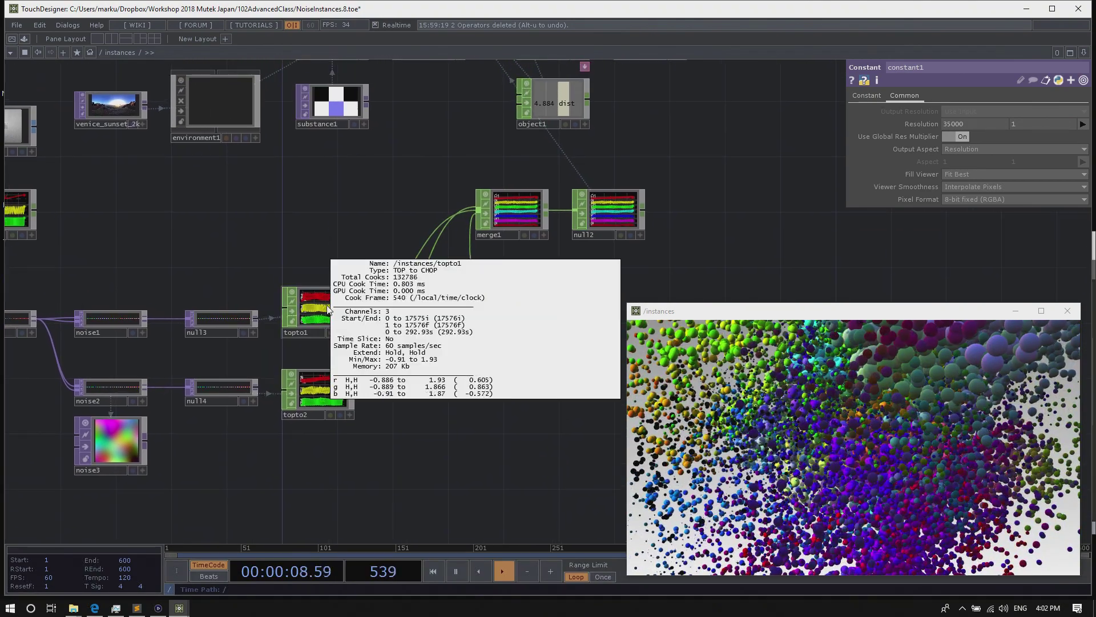
Select the CHOPs from topto1 through null2 and switch their viewers off and on again to compare the frame rate
{"action": "left_click_drag", "start_coordinate": [323, 194], "coordinate": [603, 430]}
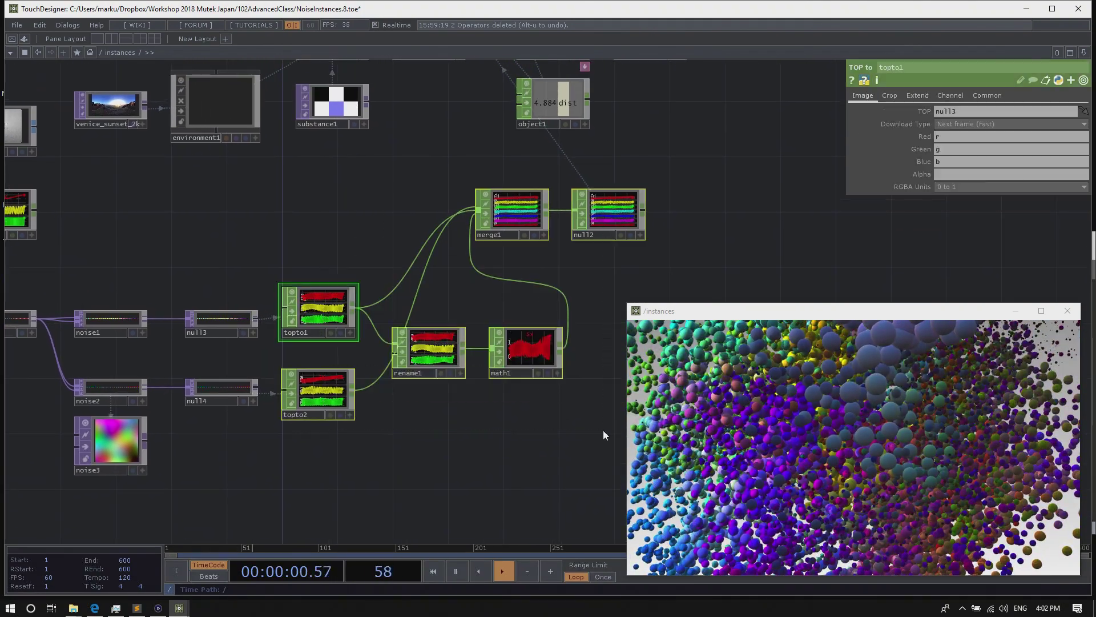
{"action": "left_click", "coordinate": [485, 195]}
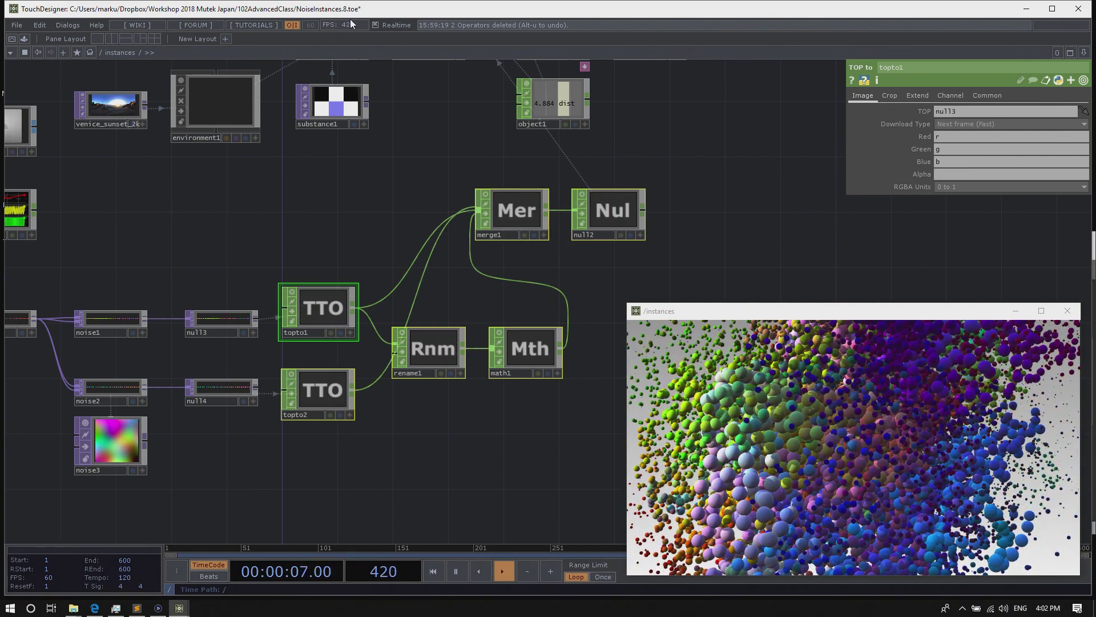
{"action": "left_click", "coordinate": [485, 199]}
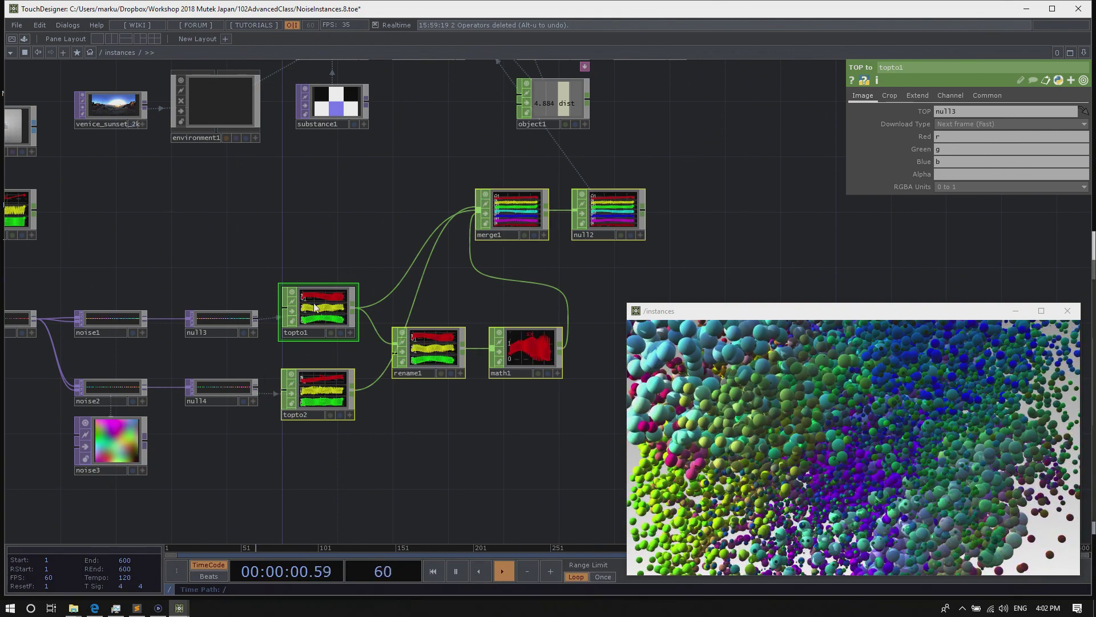
Close the floating /instances window and display the bg TOP as the network background
{"action": "left_click_drag", "start_coordinate": [304, 261], "coordinate": [388, 284]}
{"action": "left_click_drag", "start_coordinate": [409, 231], "coordinate": [395, 239]}
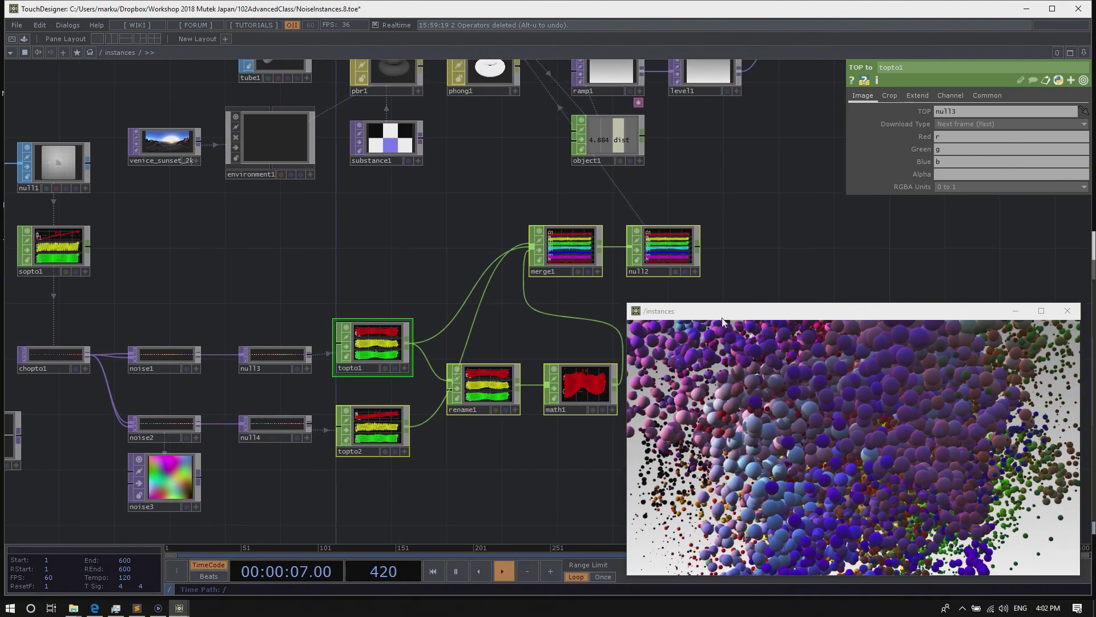
{"action": "left_click", "coordinate": [1068, 313]}
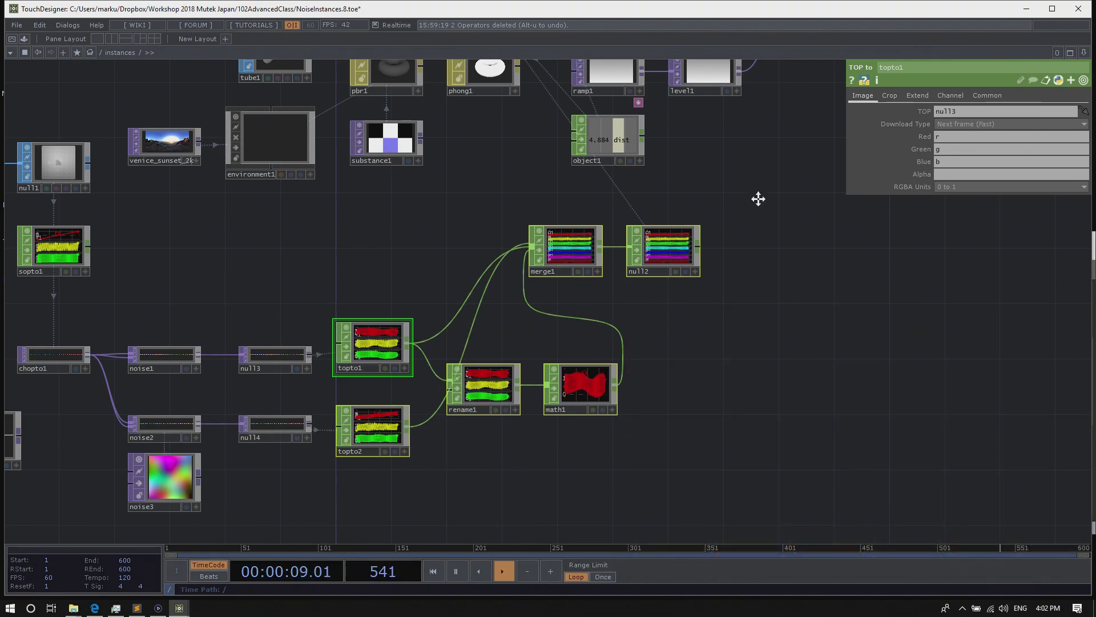
{"action": "left_click_drag", "start_coordinate": [759, 198], "coordinate": [651, 292]}
{"action": "left_click_drag", "start_coordinate": [636, 231], "coordinate": [556, 271]}
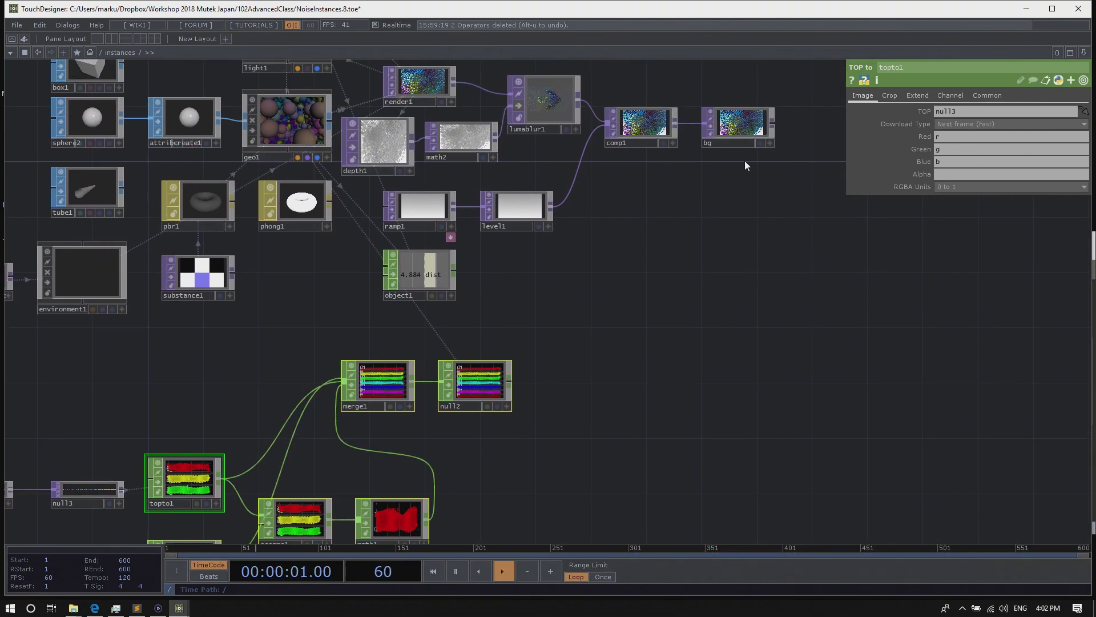
{"action": "left_click", "coordinate": [761, 143]}
Compare the frame rate with the selected CHOPs' viewers on and off, and leave the viewers off
{"action": "left_click_drag", "start_coordinate": [683, 286], "coordinate": [905, 218]}
{"action": "left_click_drag", "start_coordinate": [892, 259], "coordinate": [913, 237]}
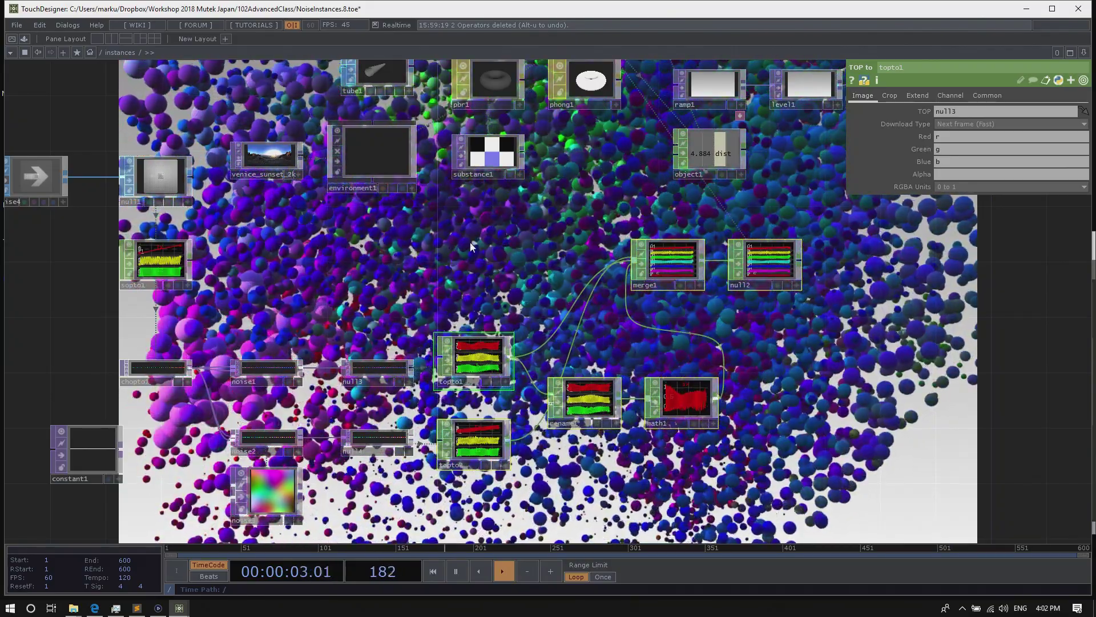
{"action": "left_click_drag", "start_coordinate": [506, 250], "coordinate": [647, 216]}
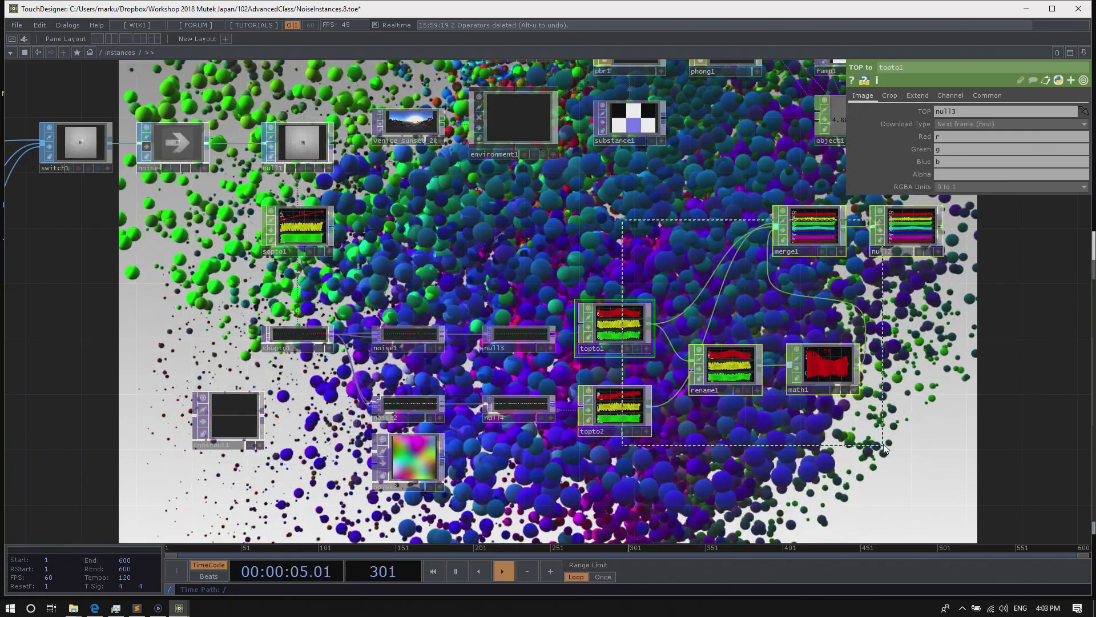
{"action": "left_click", "coordinate": [783, 212]}
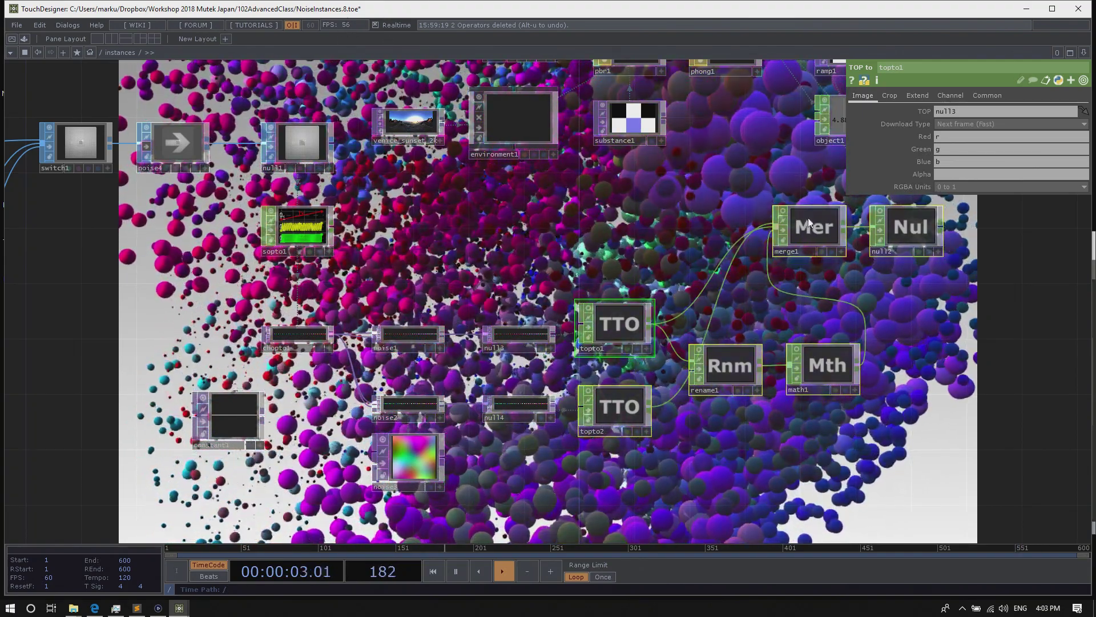
{"action": "left_click", "coordinate": [784, 213]}
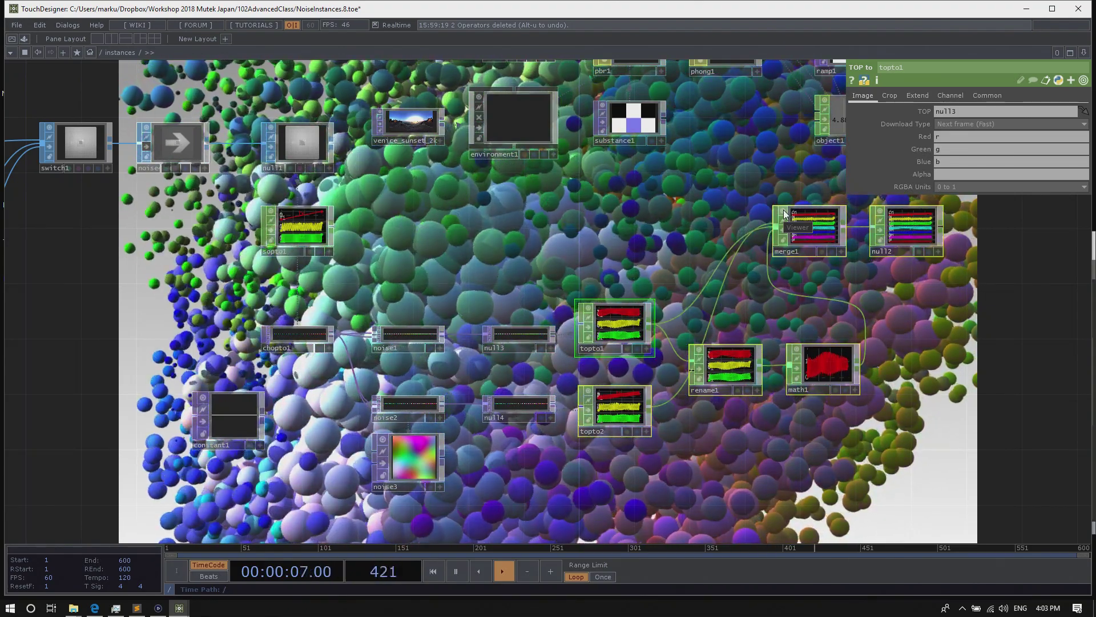
{"action": "left_click", "coordinate": [784, 213]}
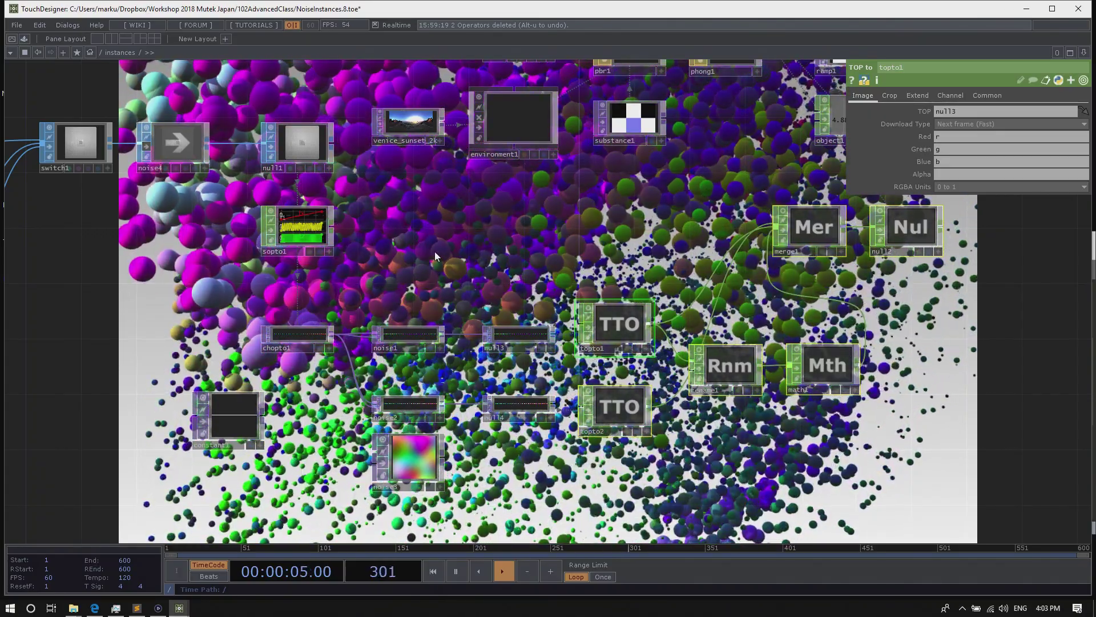
Lower noise2's amplitude to 0, and raise it again to 0.27
{"action": "left_click", "coordinate": [405, 403]}
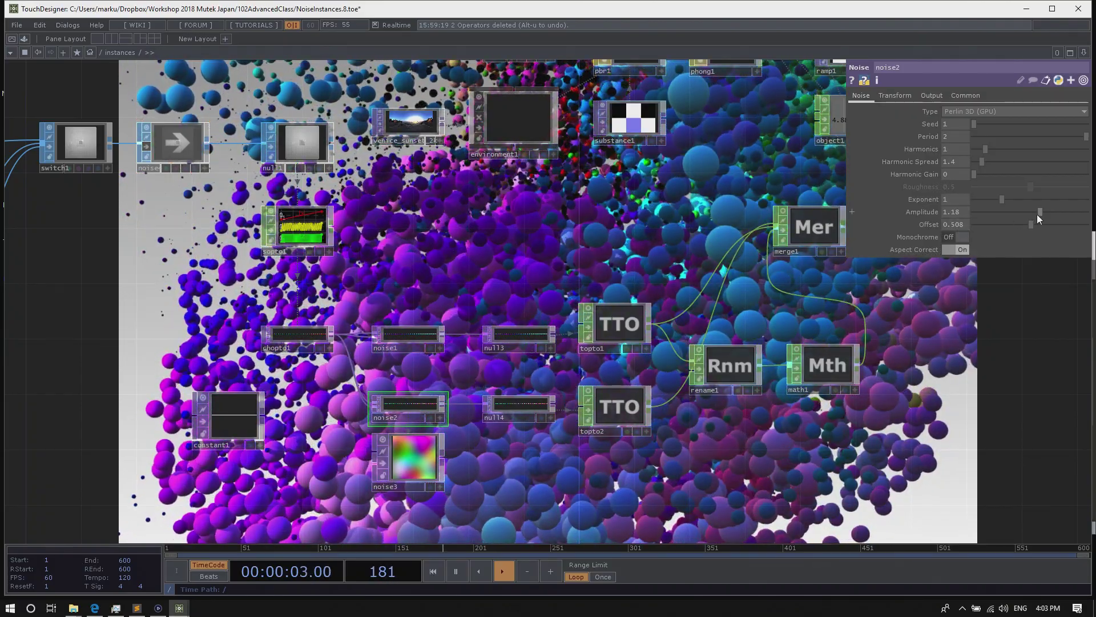
{"action": "left_click_drag", "start_coordinate": [1040, 211], "coordinate": [966, 215]}
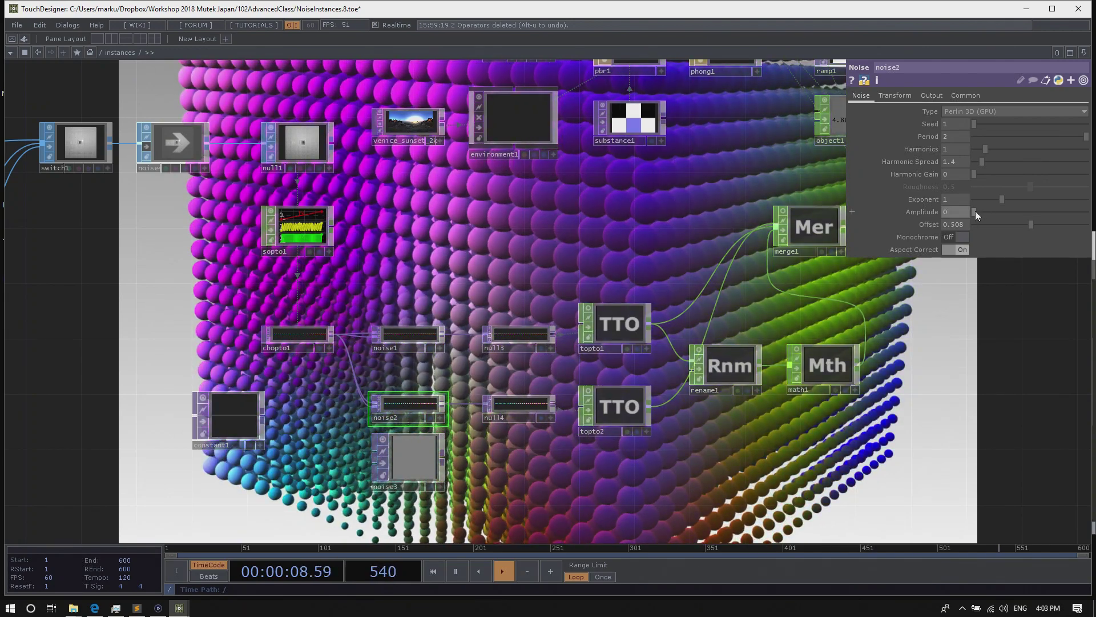
{"action": "left_click_drag", "start_coordinate": [975, 211], "coordinate": [991, 208]}
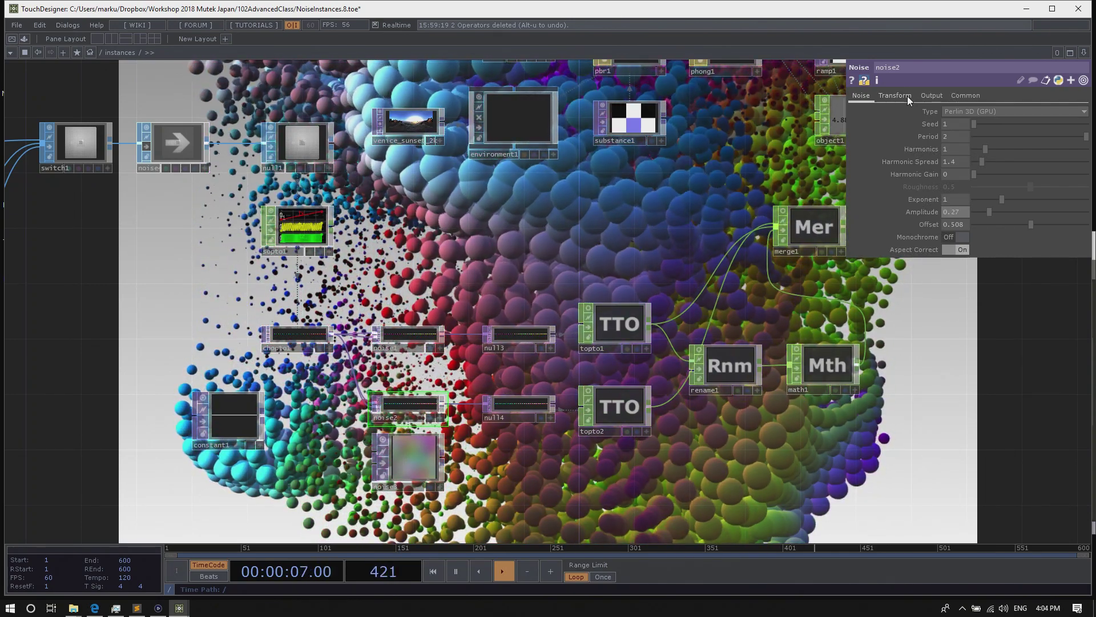
Animate noise2's Z translation with absTime.seconds / 6 and reset its X translation to a constant 0
{"action": "left_click", "coordinate": [907, 95]}
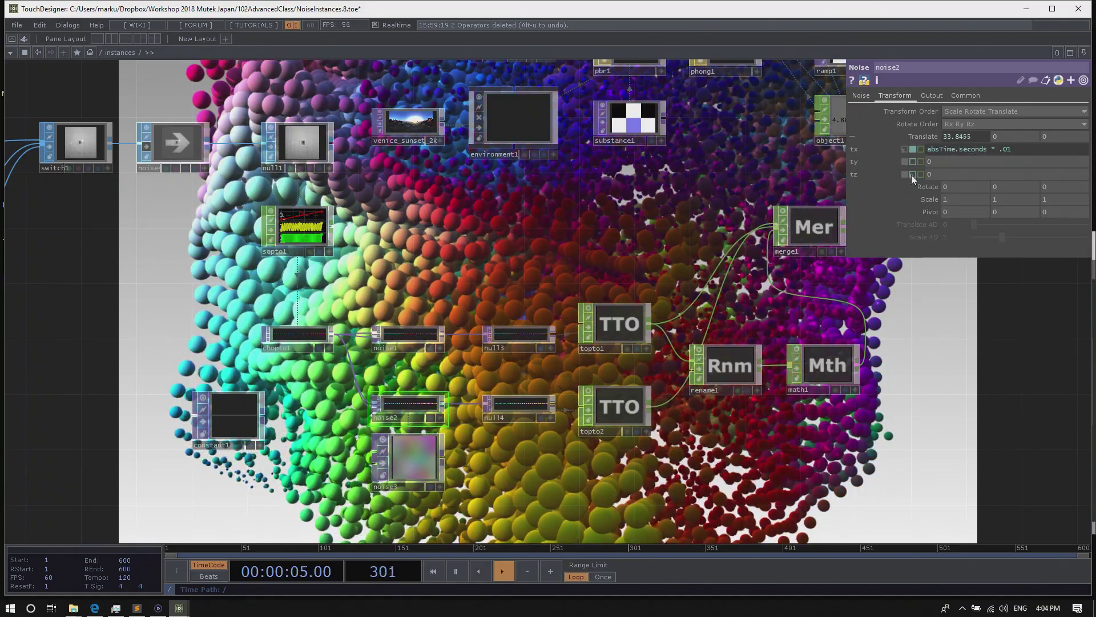
{"action": "left_click", "coordinate": [911, 173]}
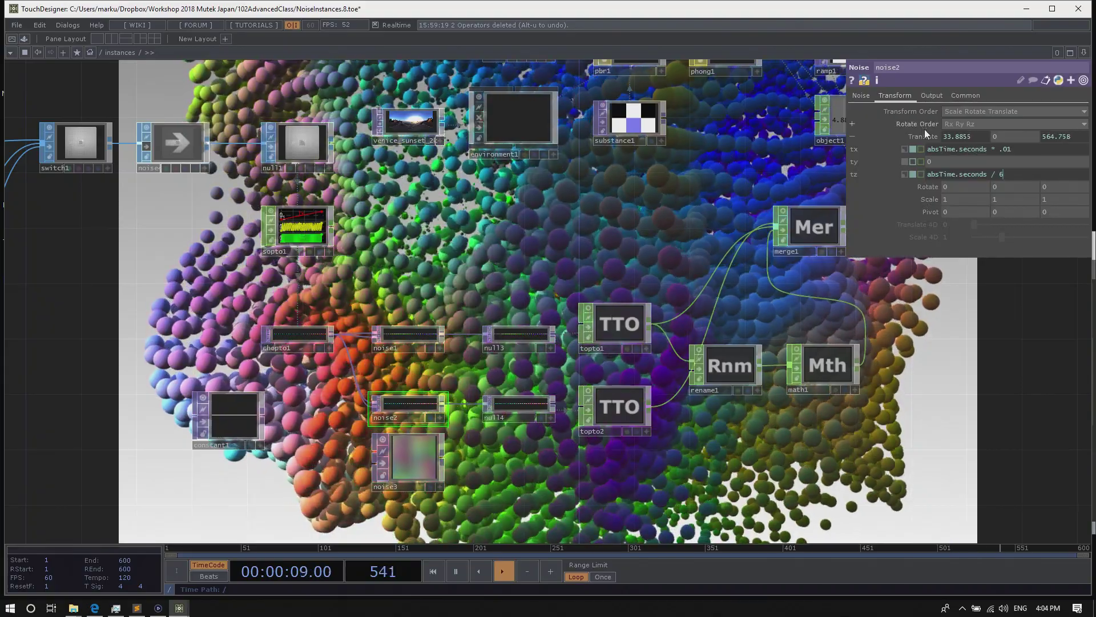
{"action": "left_click", "coordinate": [903, 148]}
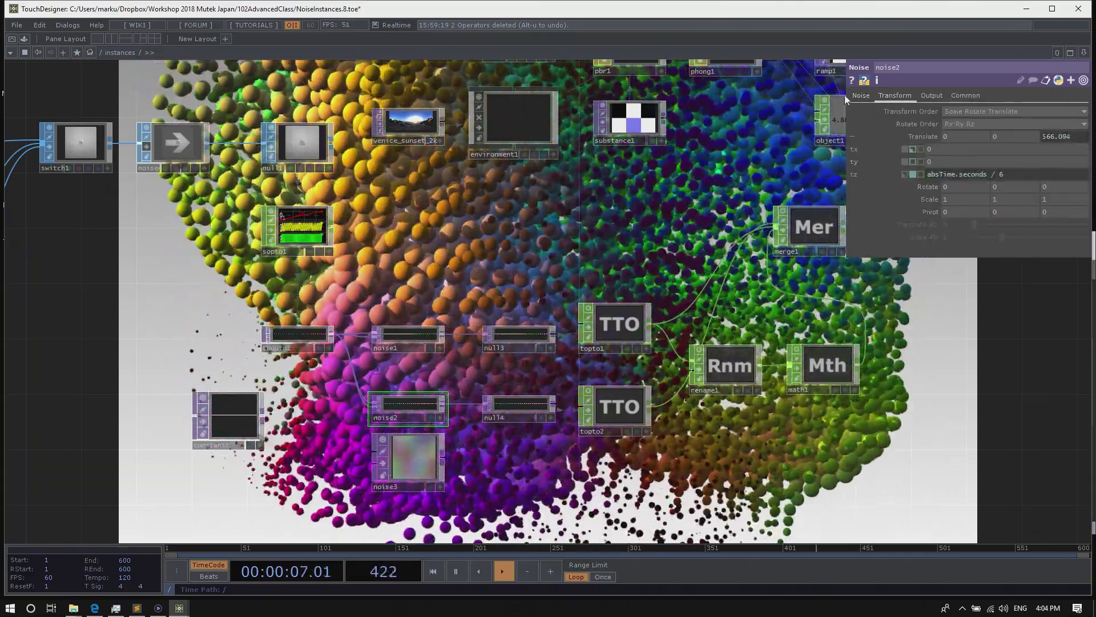
Set noise2's amplitude to 0.26 and save the project
{"action": "left_click", "coordinate": [867, 96]}
{"action": "mouse_move", "coordinate": [992, 210]}
{"action": "left_mouse_down"}
{"action": "mouse_move", "coordinate": [960, 210]}
{"action": "mouse_move", "coordinate": [972, 209]}
{"action": "left_mouse_up"}
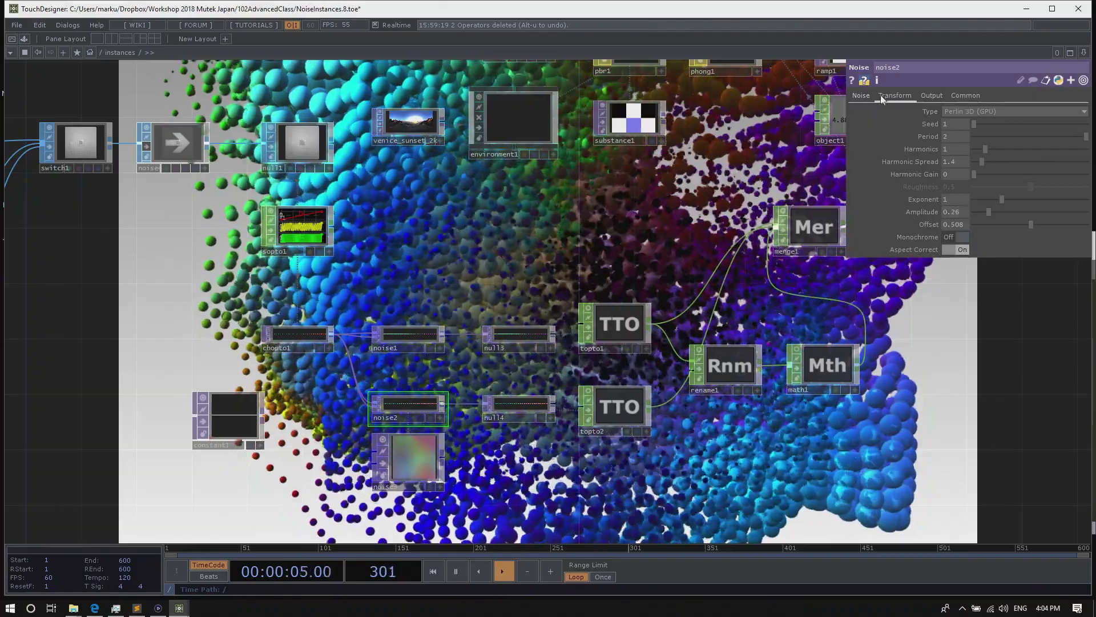
{"action": "left_click", "coordinate": [886, 95]}
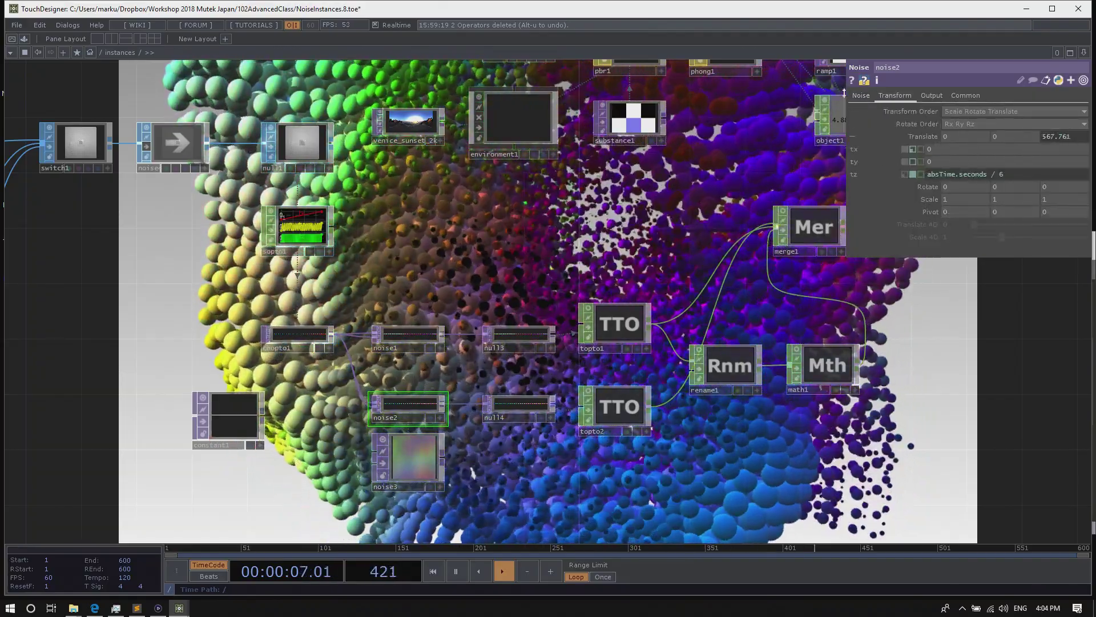
{"action": "key", "text": "ctrl+s"}
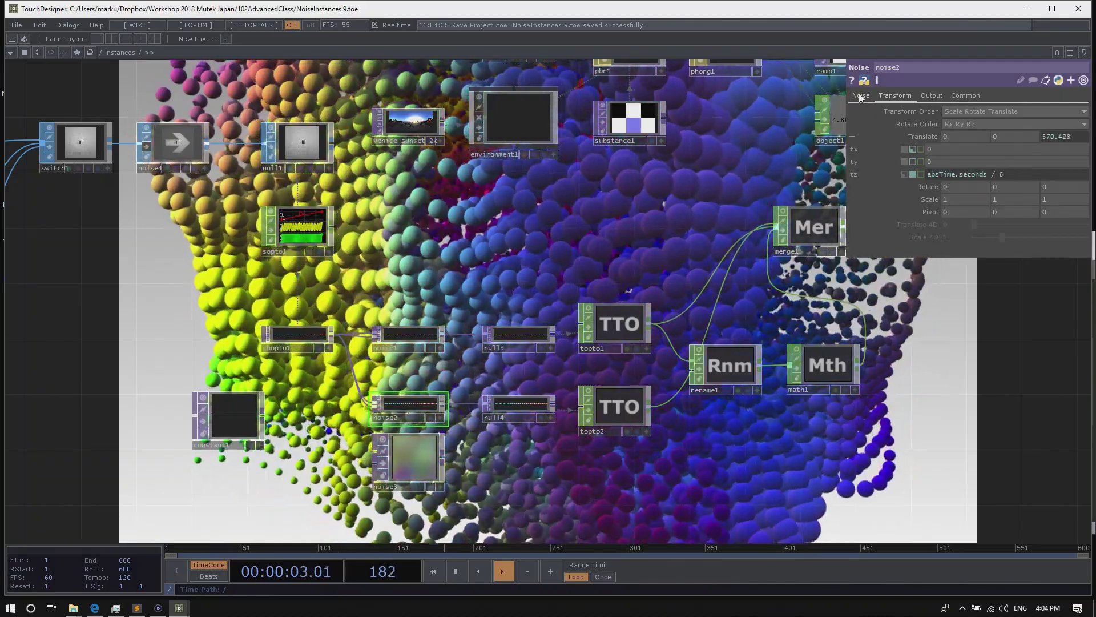
Reduce noise2's amplitude to 0.09 and further down to 0
{"action": "left_click", "coordinate": [859, 95]}
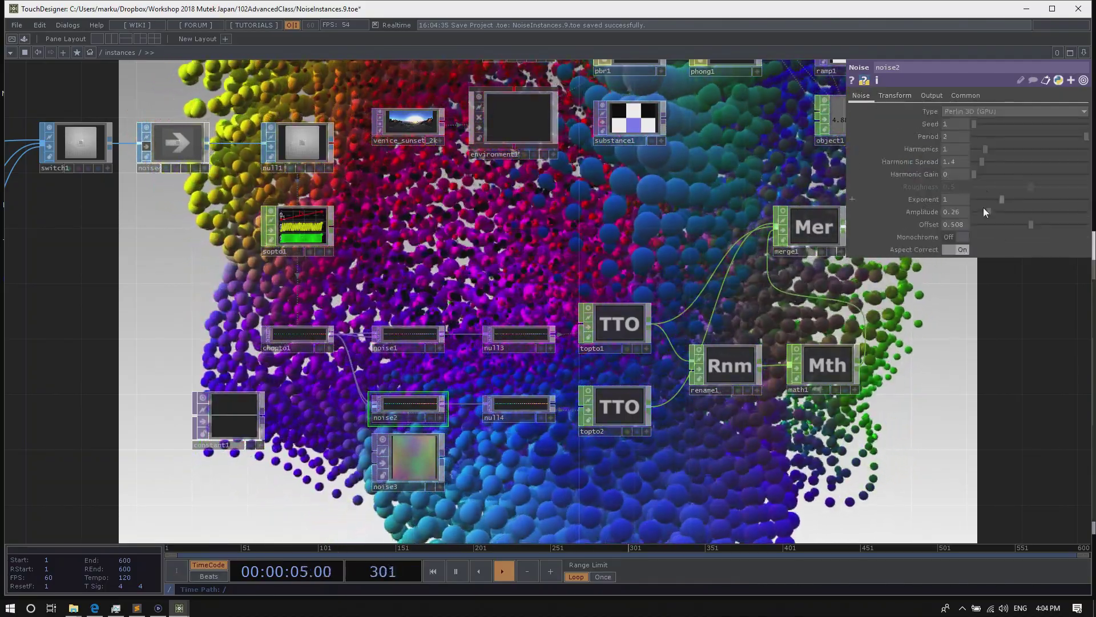
{"action": "left_click_drag", "start_coordinate": [1005, 212], "coordinate": [972, 207]}
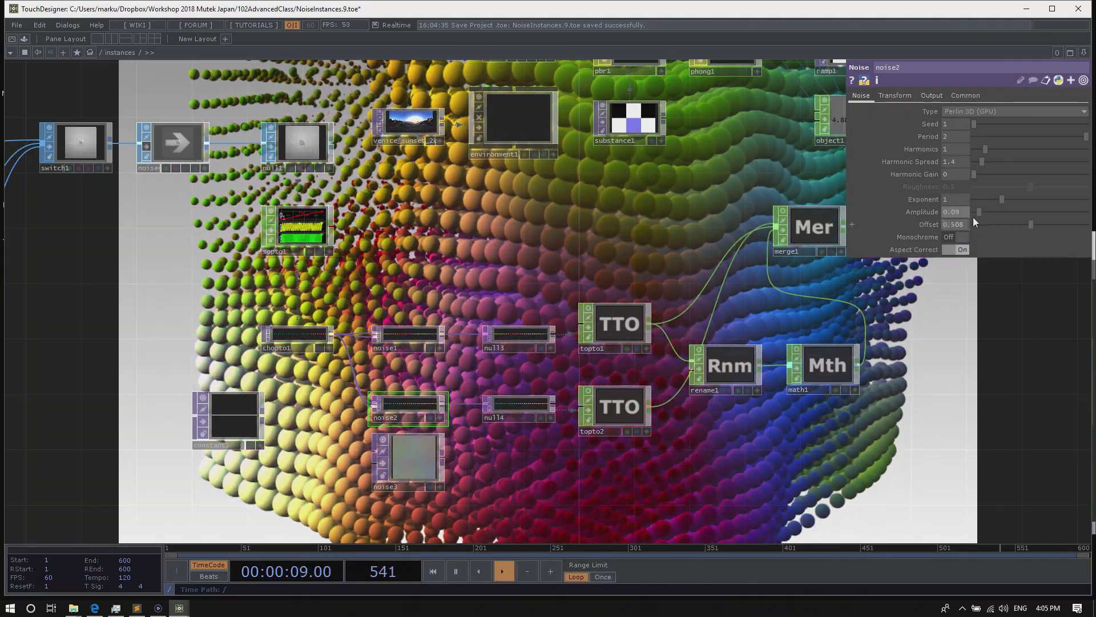
{"action": "mouse_move", "coordinate": [978, 212]}
{"action": "left_mouse_down"}
{"action": "mouse_move", "coordinate": [1053, 211]}
{"action": "mouse_move", "coordinate": [965, 217]}
{"action": "left_mouse_up"}
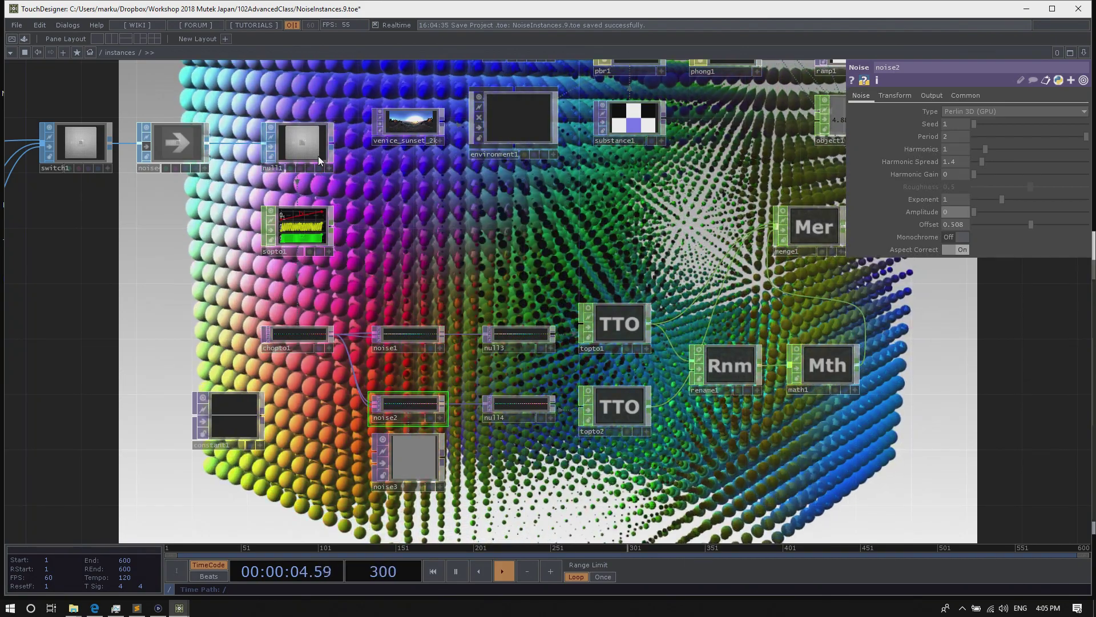
Set noise2's RGB output mode to Noise
{"action": "left_click", "coordinate": [938, 95]}
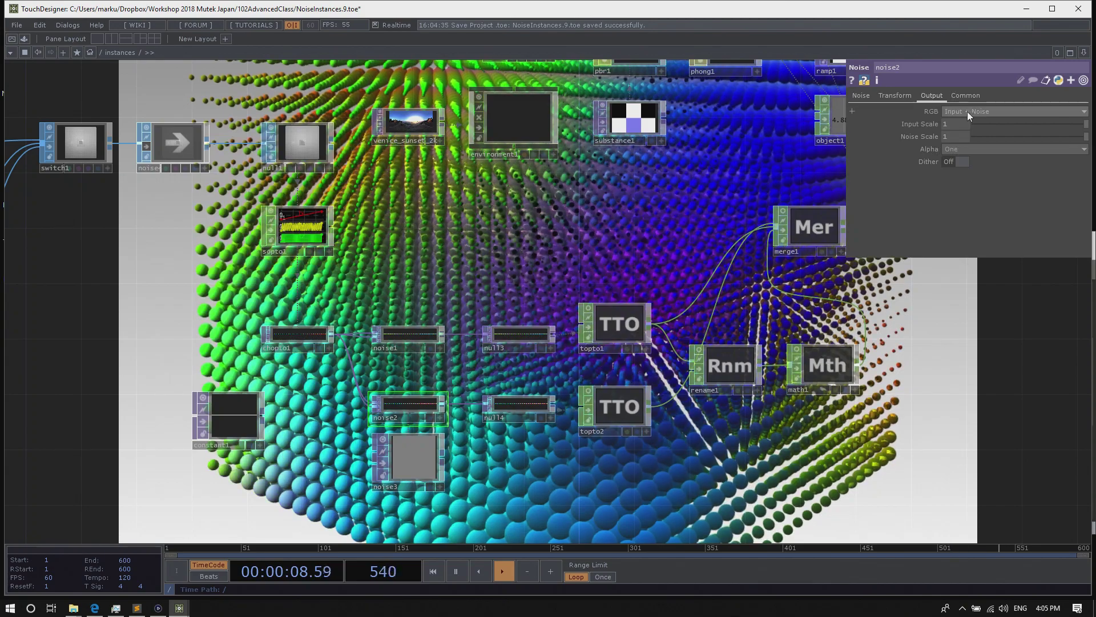
{"action": "left_click", "coordinate": [984, 111]}
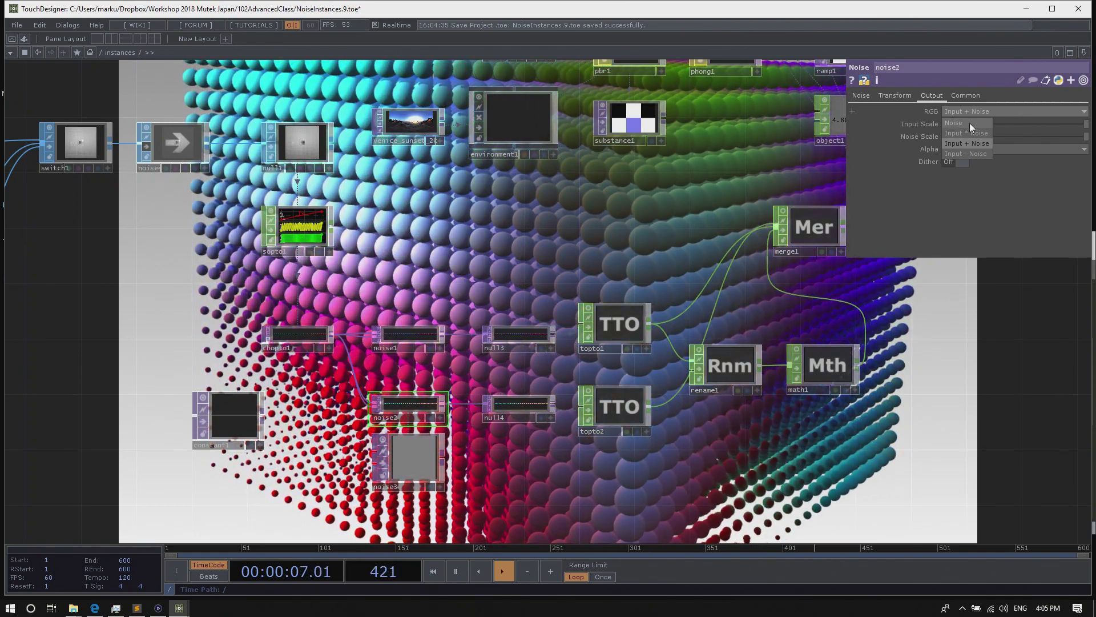
{"action": "left_click", "coordinate": [970, 122]}
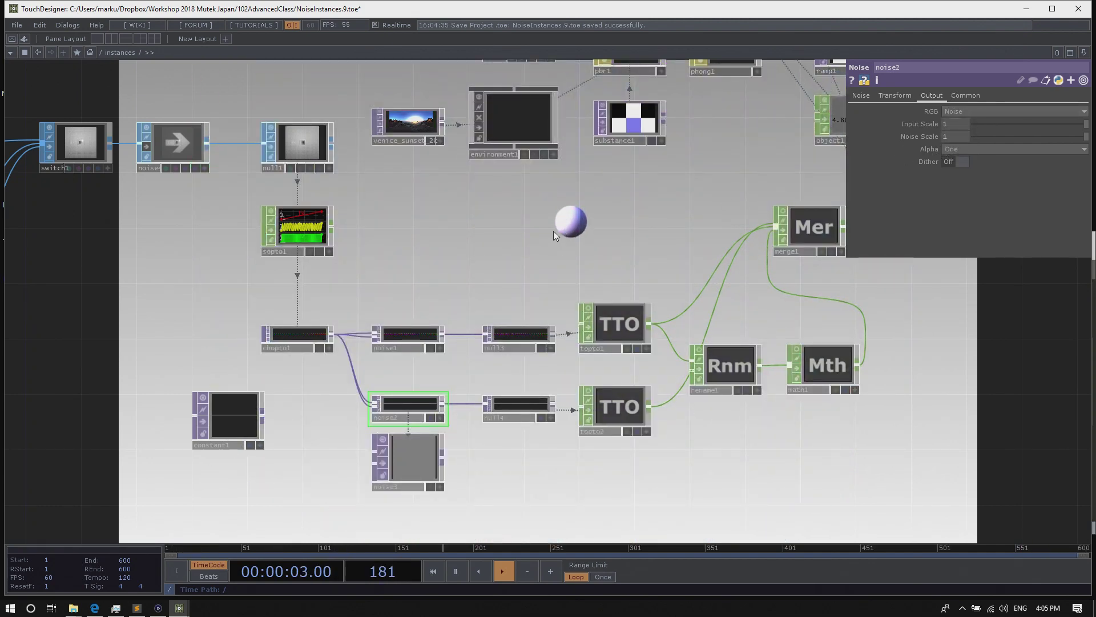
Raise noise2's amplitude to 1.71 and try Input + Noise as its RGB output mode
{"action": "left_click", "coordinate": [859, 97]}
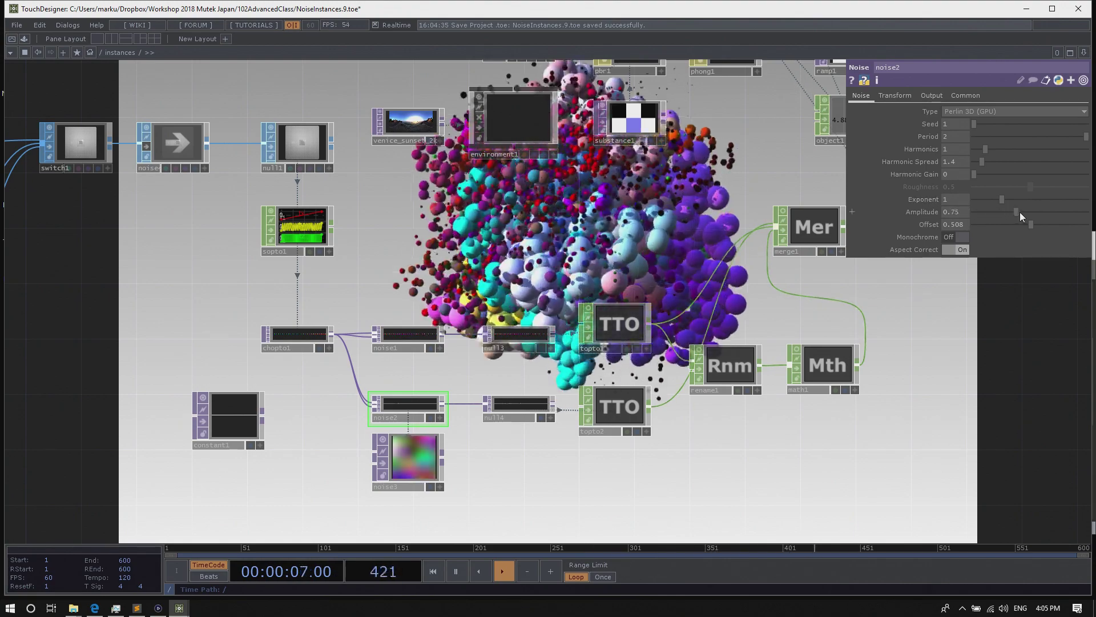
{"action": "left_click_drag", "start_coordinate": [1058, 207], "coordinate": [1071, 206]}
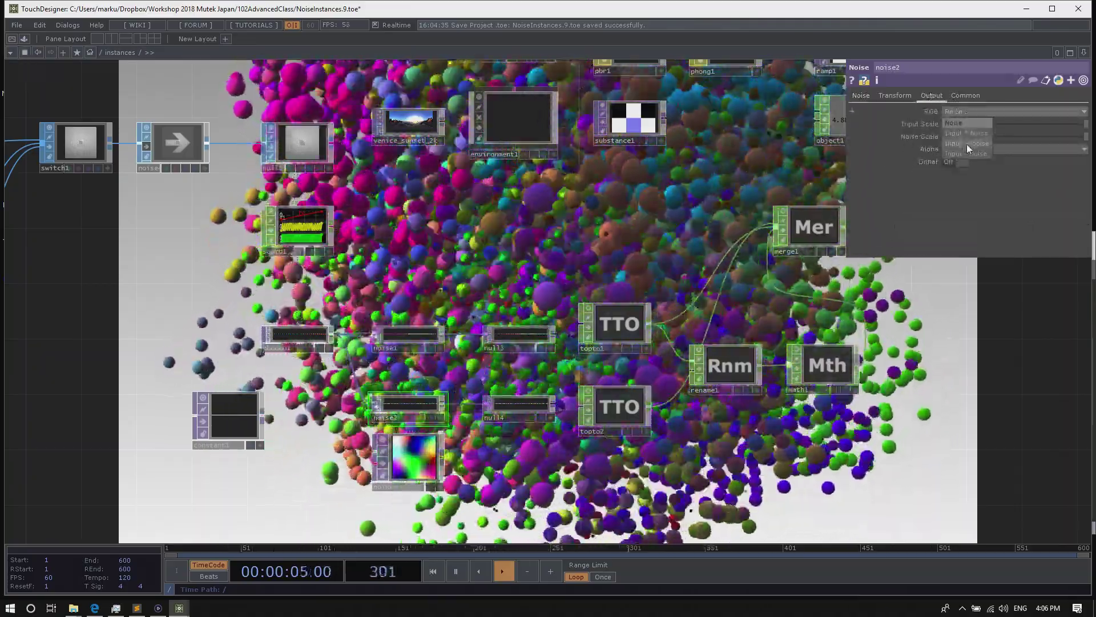
{"action": "left_click", "coordinate": [967, 143]}
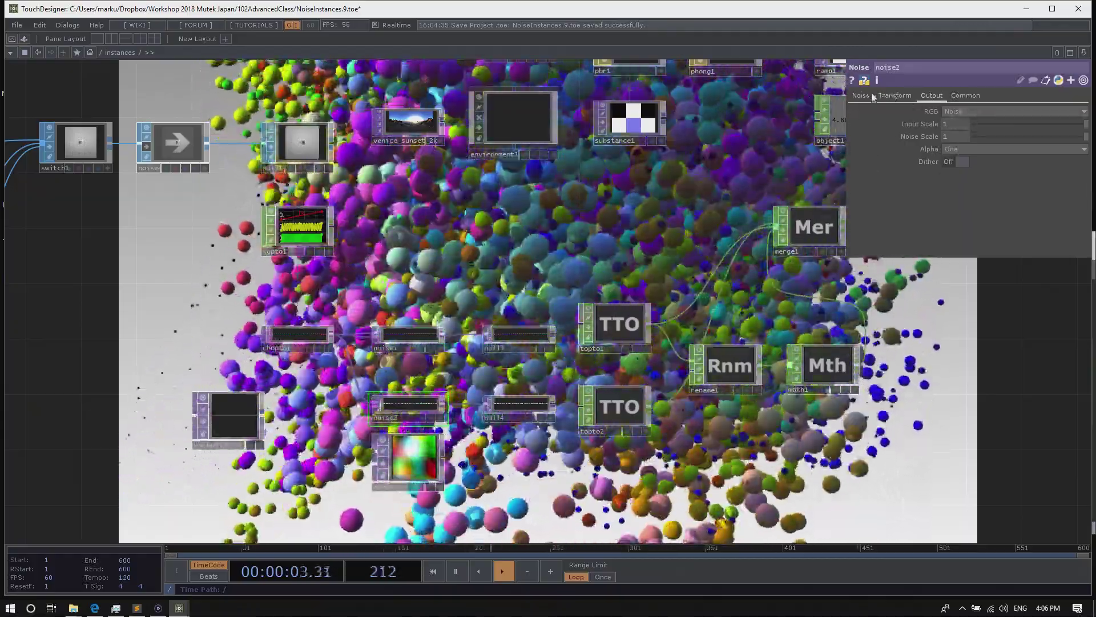
Slow noise2's animation by changing its translate Z expression to absTime.seconds / 26
{"action": "left_click", "coordinate": [861, 96]}
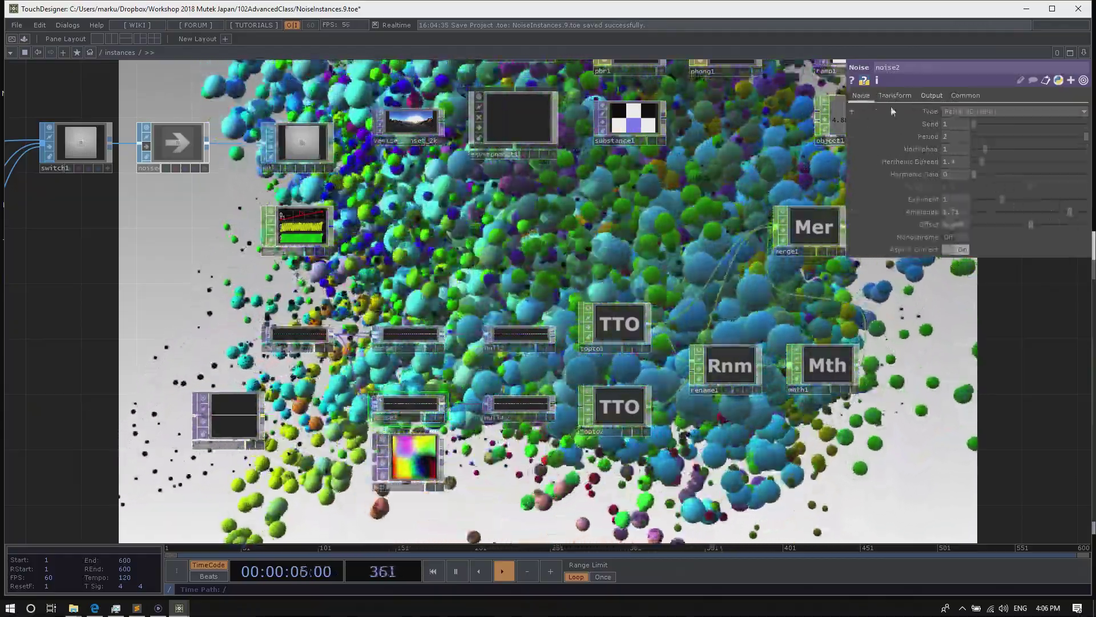
{"action": "left_click", "coordinate": [894, 96]}
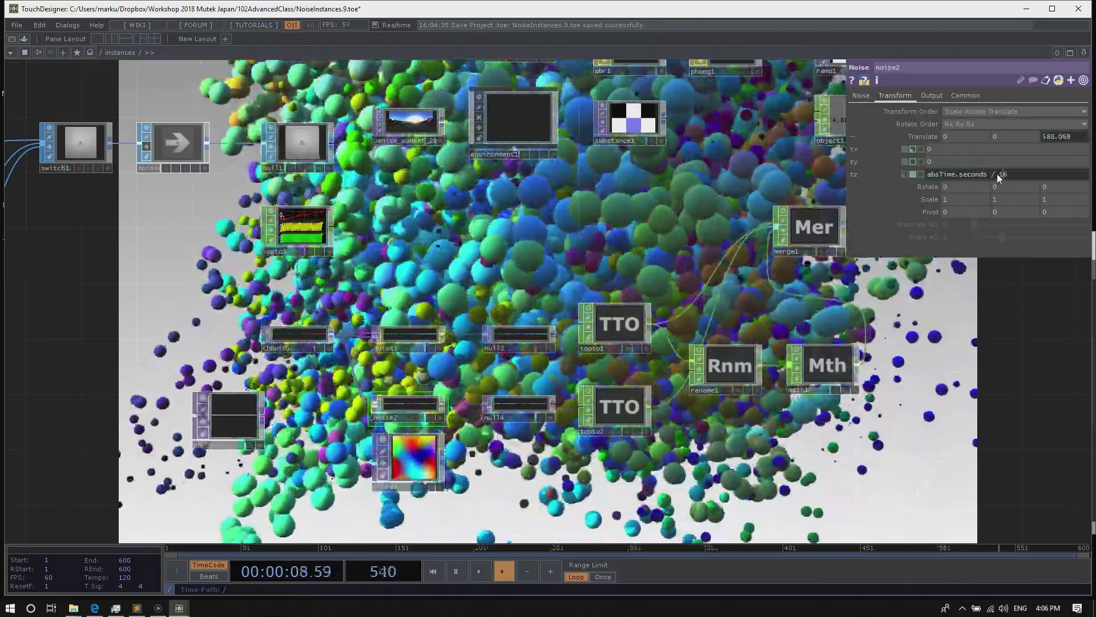
{"action": "key", "text": "Return"}
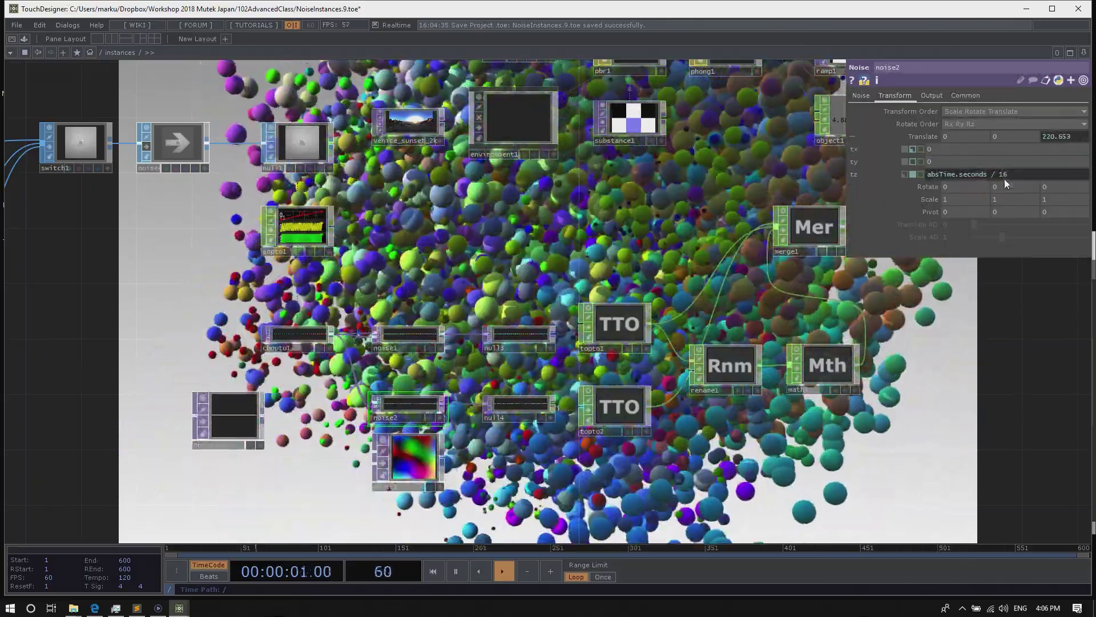
{"action": "left_click", "coordinate": [1002, 176]}
{"action": "key", "text": "BackSpace"}
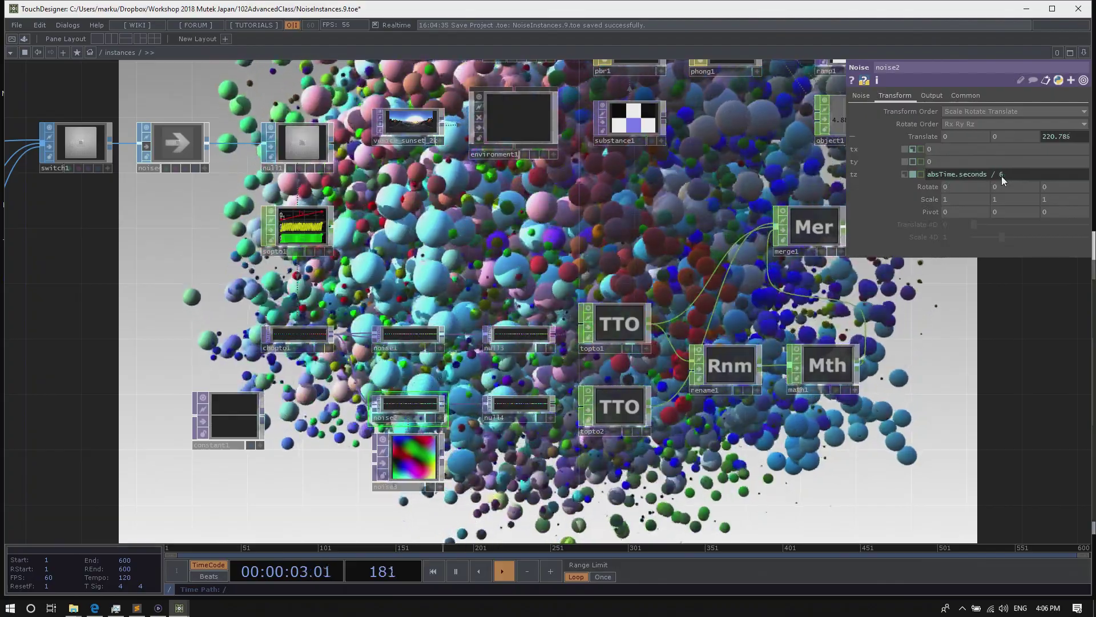
{"action": "type", "text": "2"}
{"action": "key", "text": "Return"}
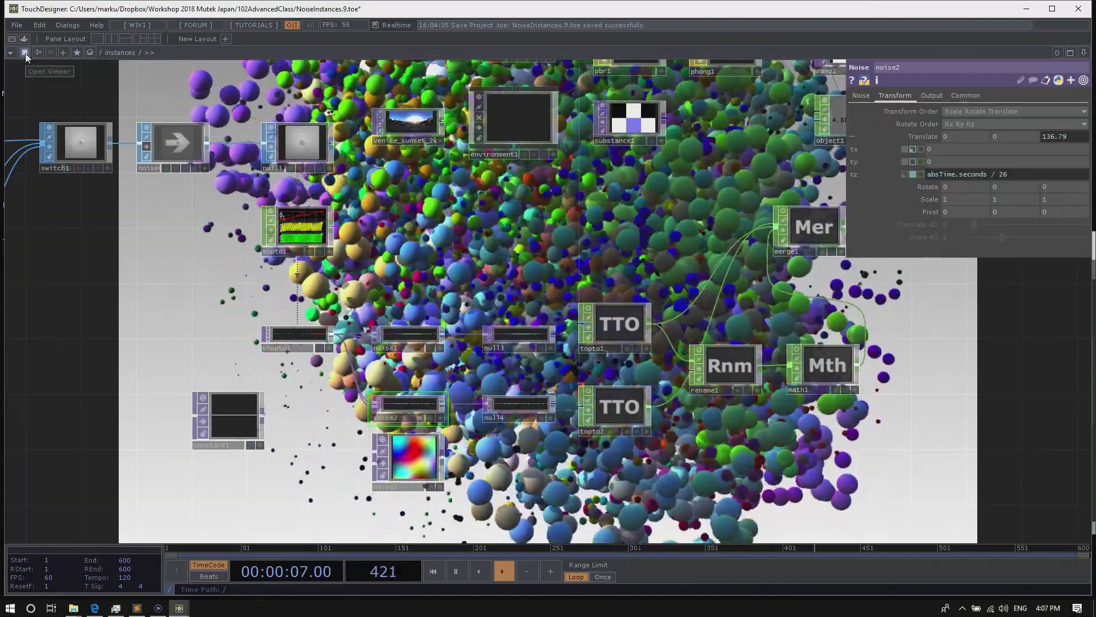
View the instances output in a separate viewer window, reposition it, and close it
{"action": "left_click", "coordinate": [25, 53]}
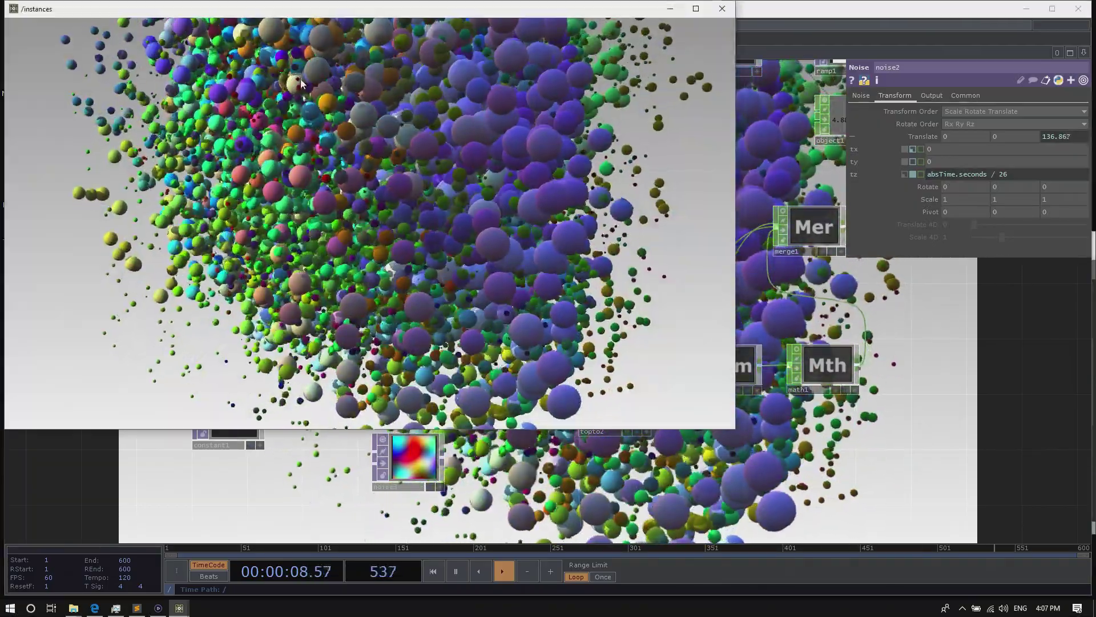
{"action": "left_click_drag", "start_coordinate": [302, 16], "coordinate": [438, 91]}
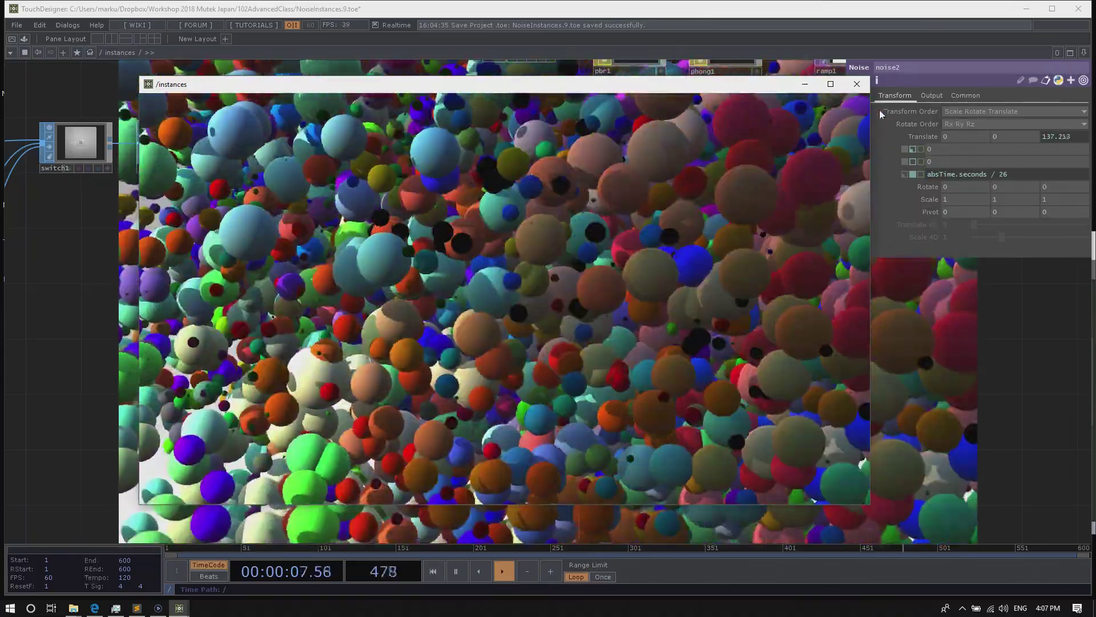
{"action": "left_click", "coordinate": [857, 84]}
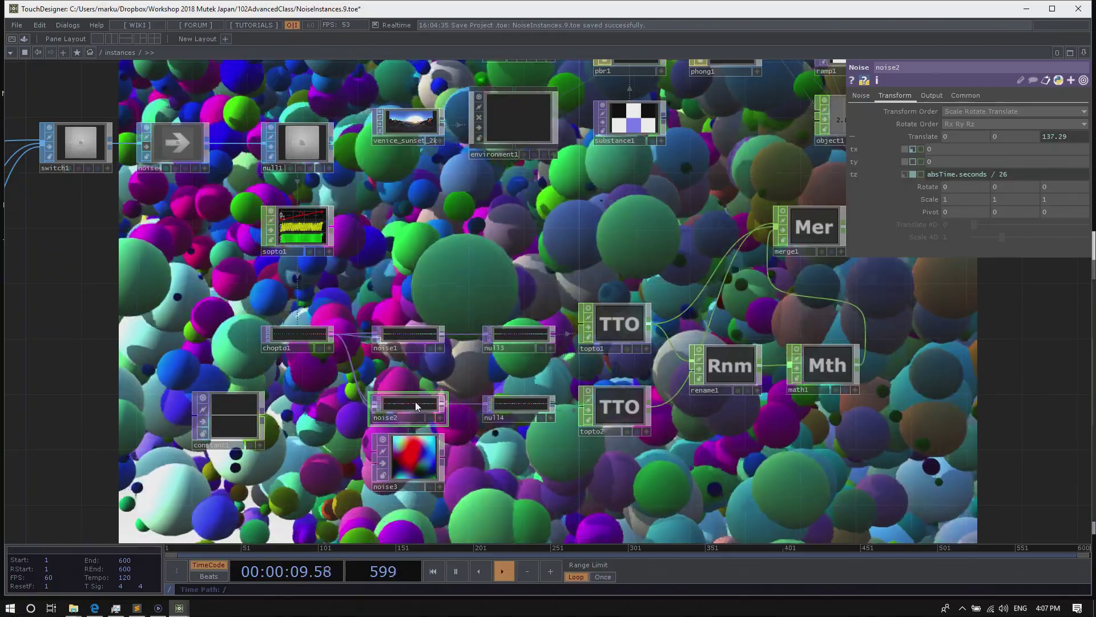
Try 16-bit float (RGBA) as noise2's pixel format
{"action": "mouse_move", "coordinate": [416, 402]}
{"action": "middle_mouse_down"}
{"action": "mouse_move", "coordinate": [477, 436]}
{"action": "mouse_move", "coordinate": [447, 312]}
{"action": "mouse_move", "coordinate": [390, 393]}
{"action": "mouse_move", "coordinate": [411, 388]}
{"action": "middle_mouse_up"}
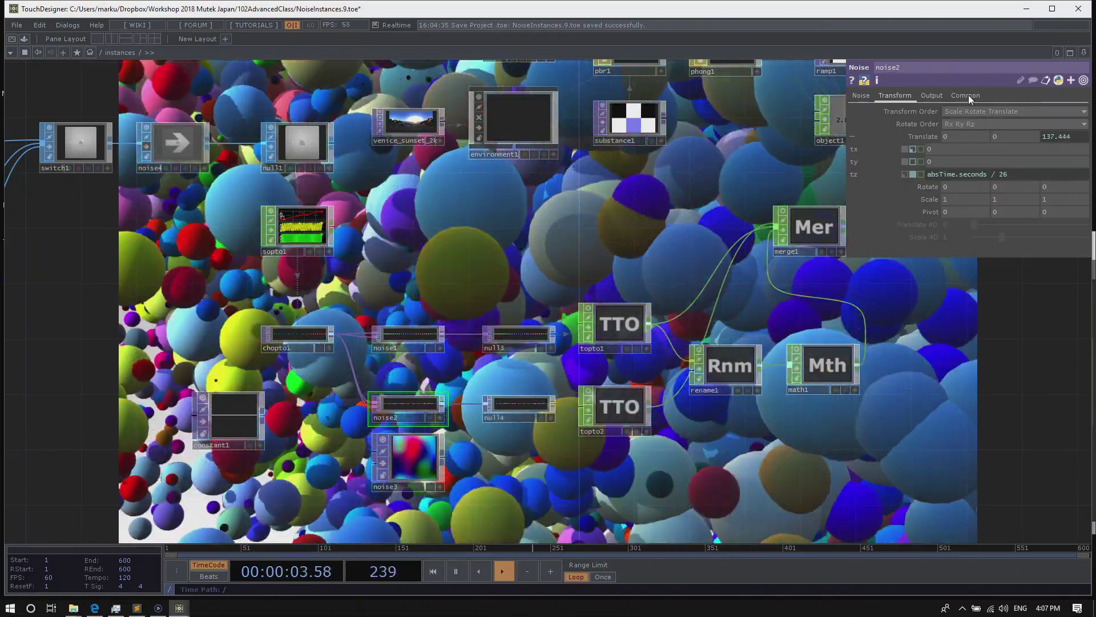
{"action": "left_click", "coordinate": [966, 95]}
{"action": "left_click", "coordinate": [972, 197]}
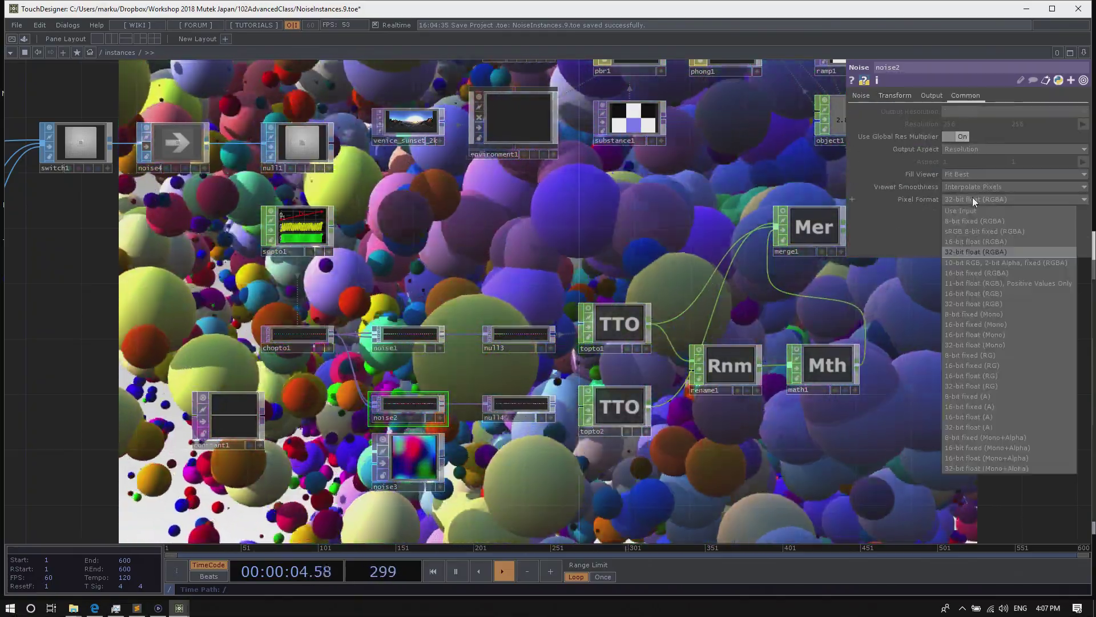
{"action": "left_click", "coordinate": [971, 241]}
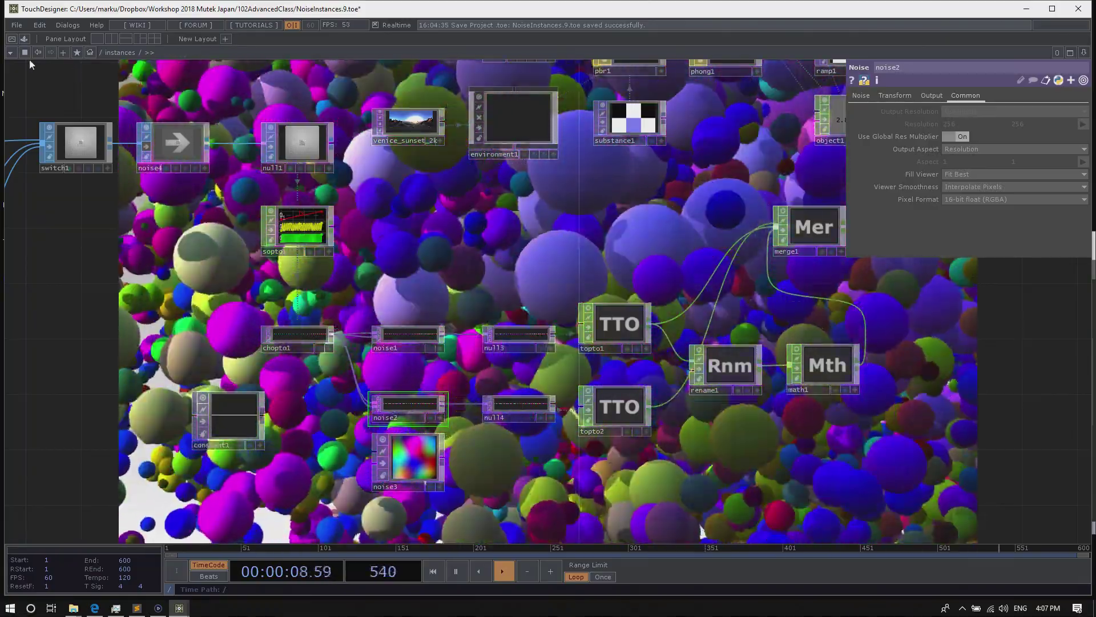
Preview the instances in a separate viewer and return noise2's pixel format to 32-bit float (RGBA)
{"action": "left_click", "coordinate": [25, 53]}
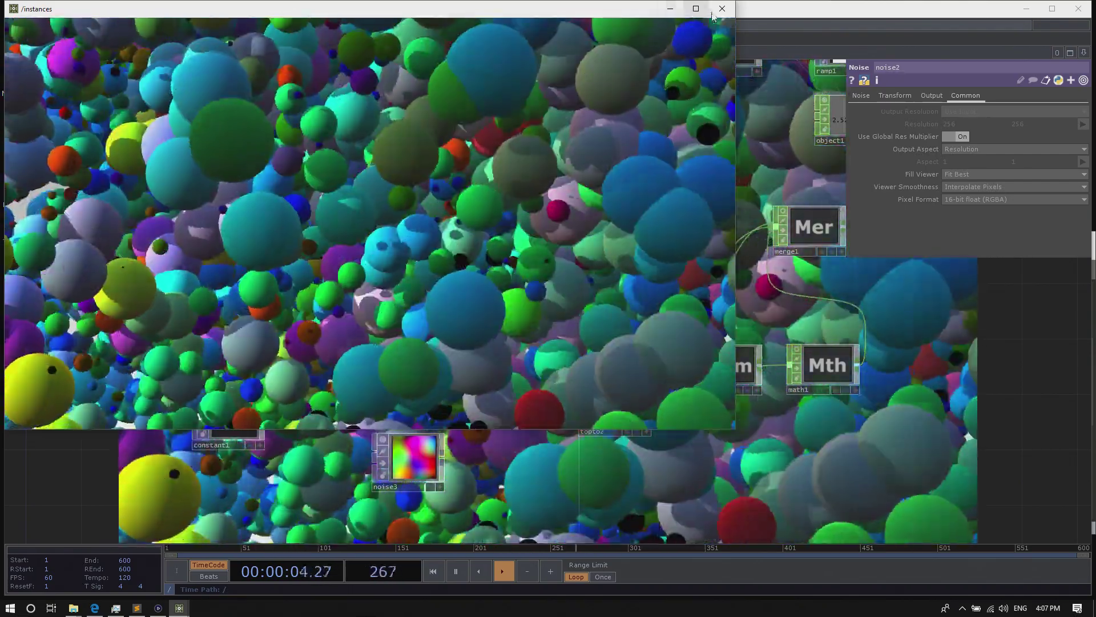
{"action": "left_click", "coordinate": [722, 9]}
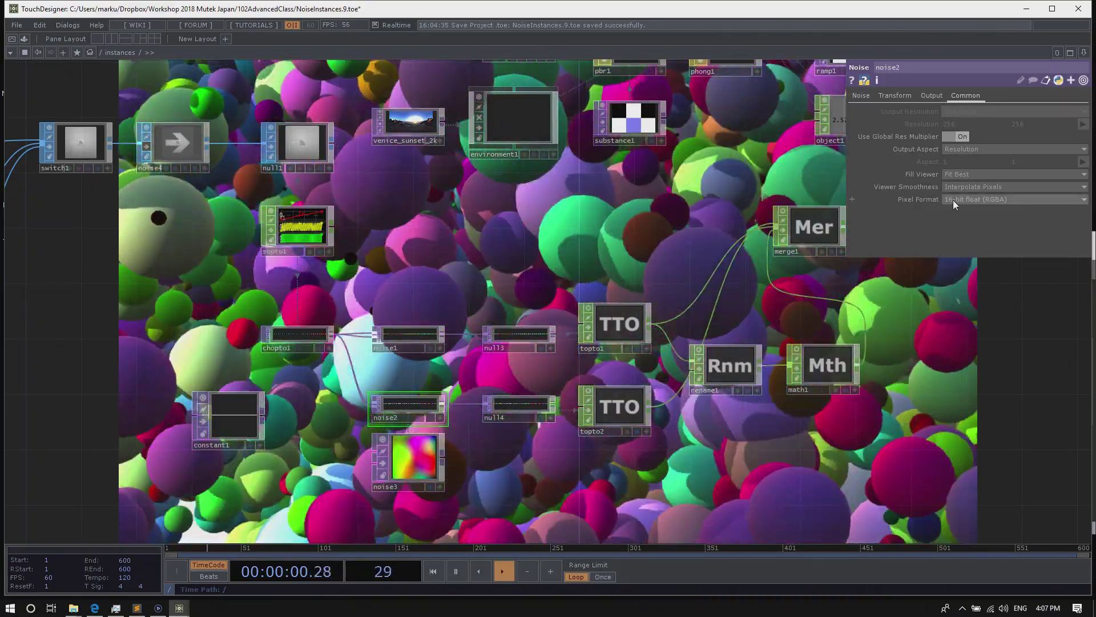
{"action": "left_click", "coordinate": [953, 200]}
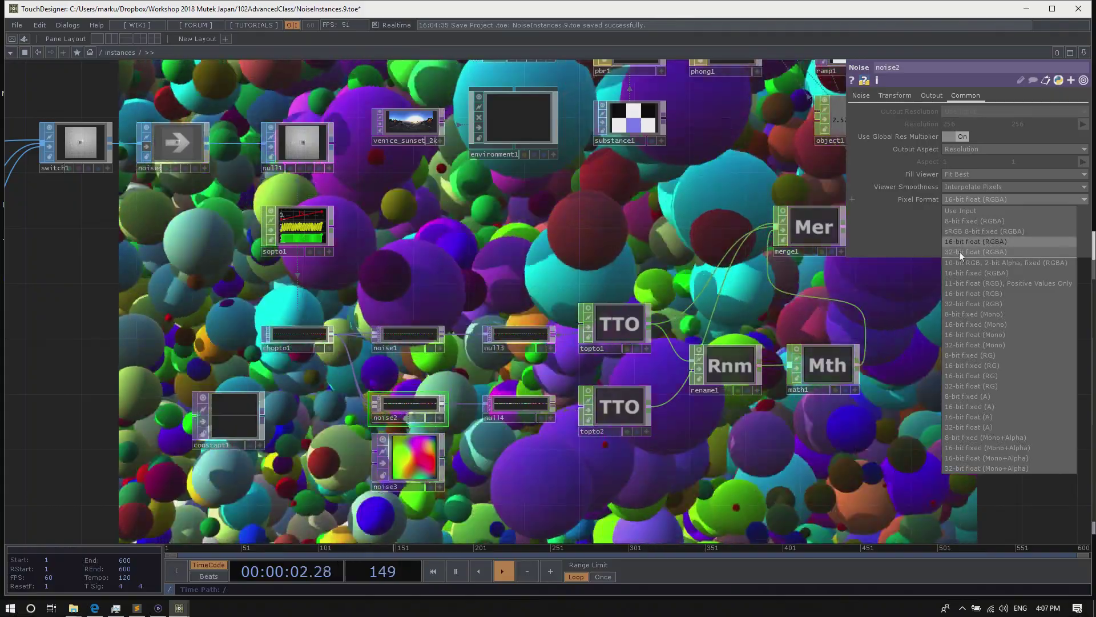
{"action": "left_click", "coordinate": [959, 252]}
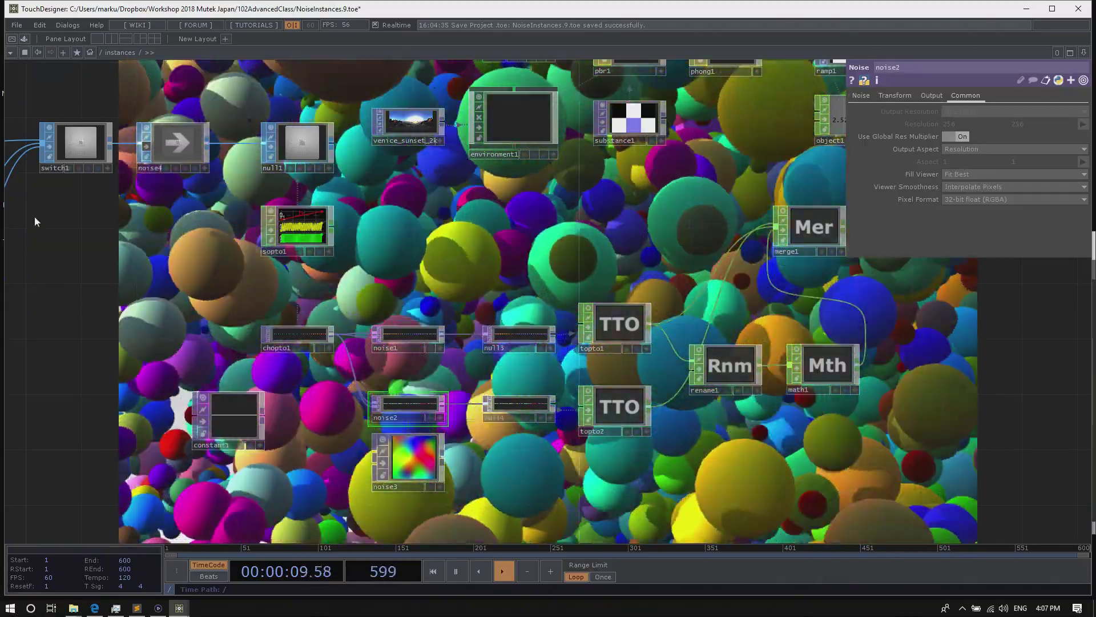
Reduce box2's divisions to 15 on all three axes
{"action": "left_click_drag", "start_coordinate": [99, 228], "coordinate": [254, 228]}
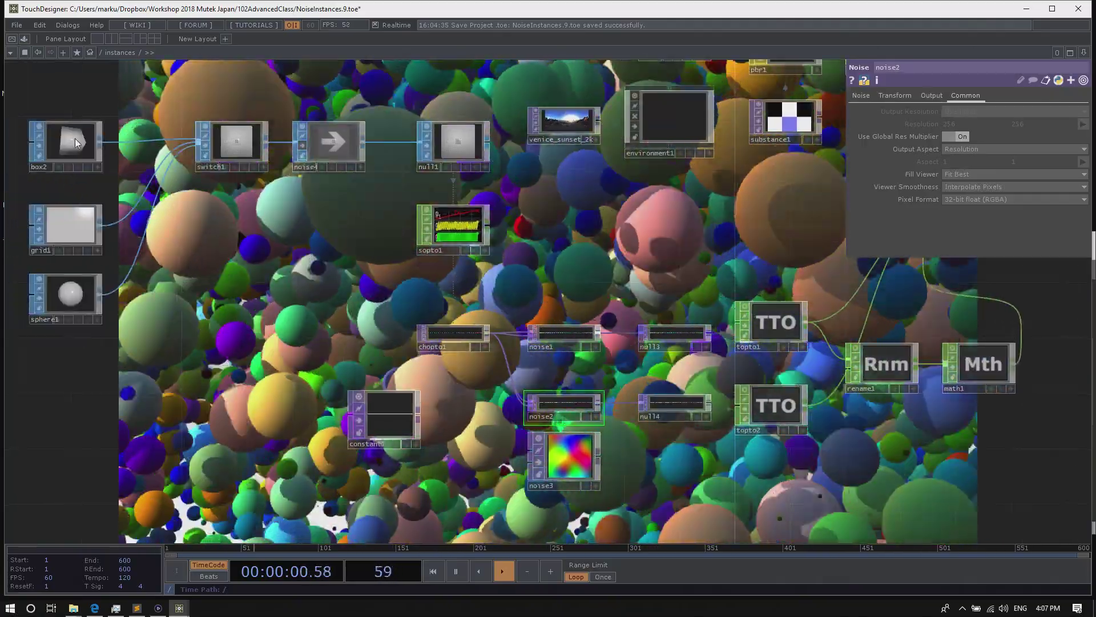
{"action": "left_click", "coordinate": [71, 146]}
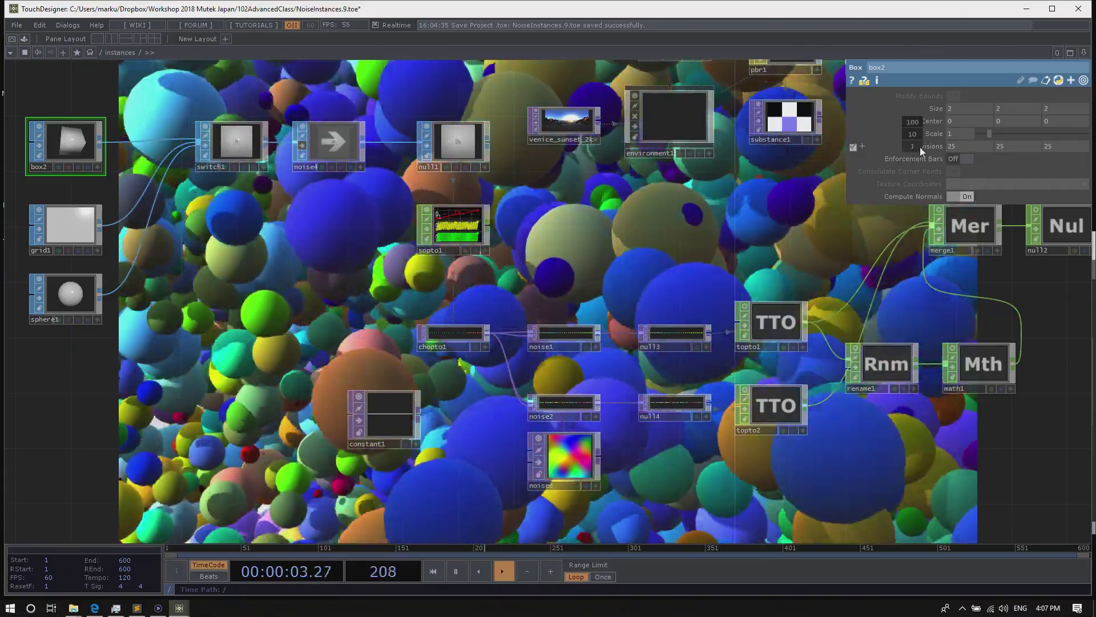
{"action": "mouse_move", "coordinate": [920, 147]}
{"action": "middle_mouse_down"}
{"action": "mouse_move", "coordinate": [890, 146]}
{"action": "mouse_move", "coordinate": [907, 129]}
{"action": "middle_mouse_up"}
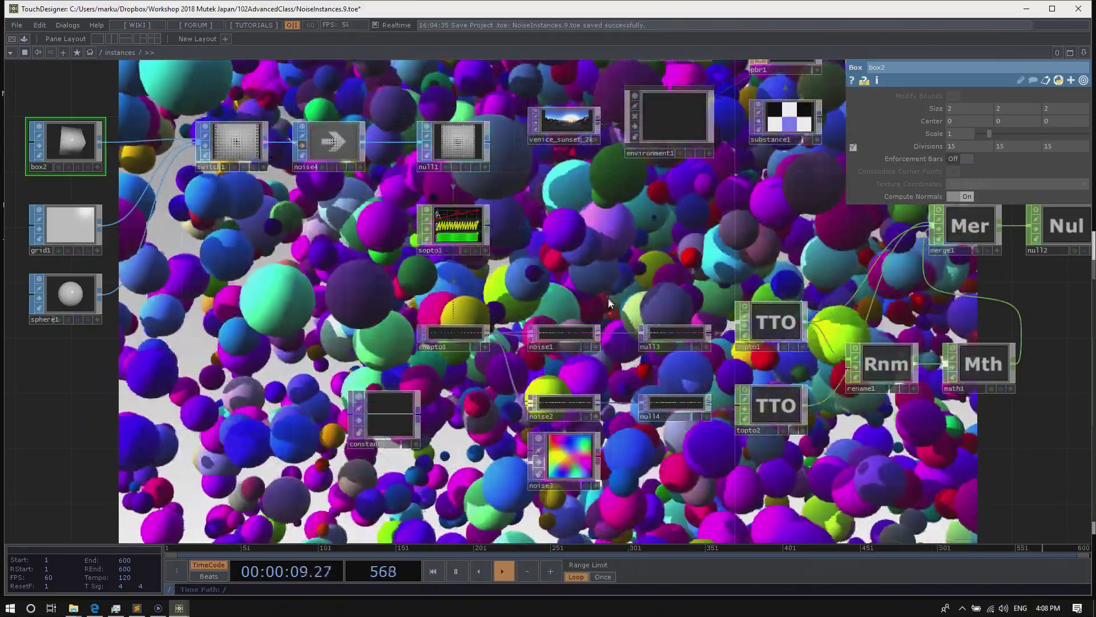
Switch noise2's pixel format to 16-bit float (RGBA) for comparison and back to 32-bit float (RGBA)
{"action": "left_click_drag", "start_coordinate": [531, 276], "coordinate": [452, 257]}
{"action": "left_click", "coordinate": [472, 384]}
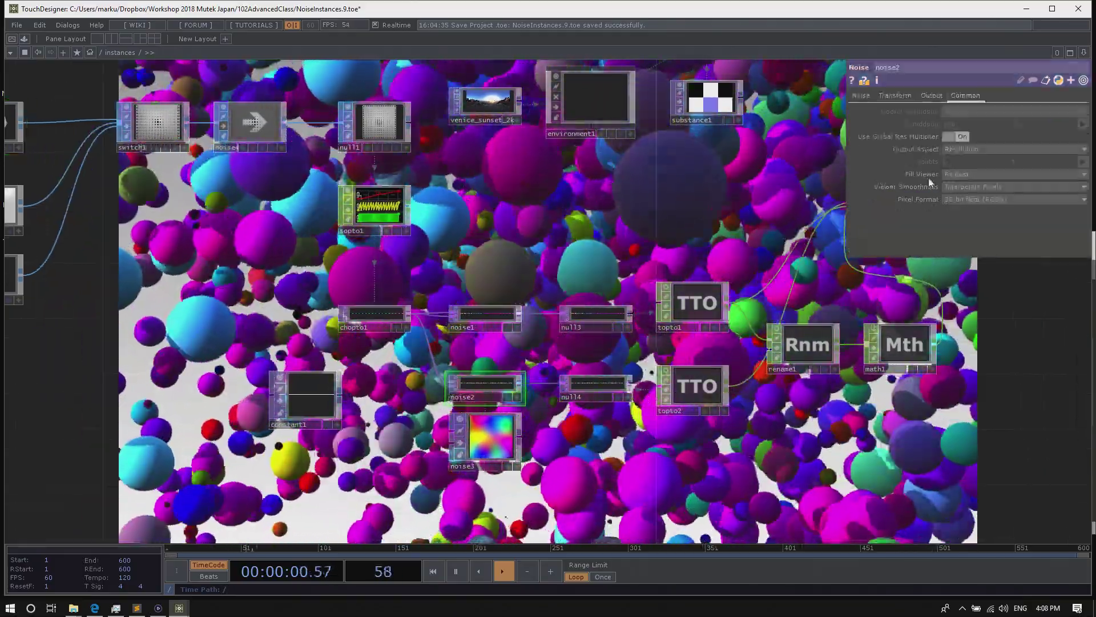
{"action": "left_click", "coordinate": [986, 199]}
{"action": "left_click", "coordinate": [975, 241]}
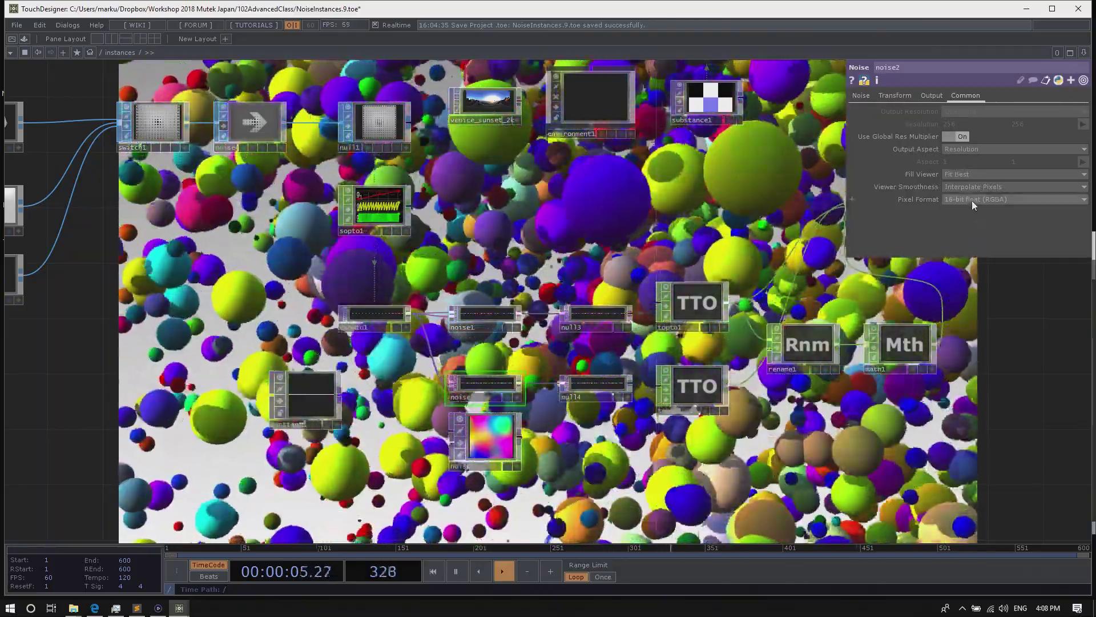
{"action": "left_click", "coordinate": [972, 199]}
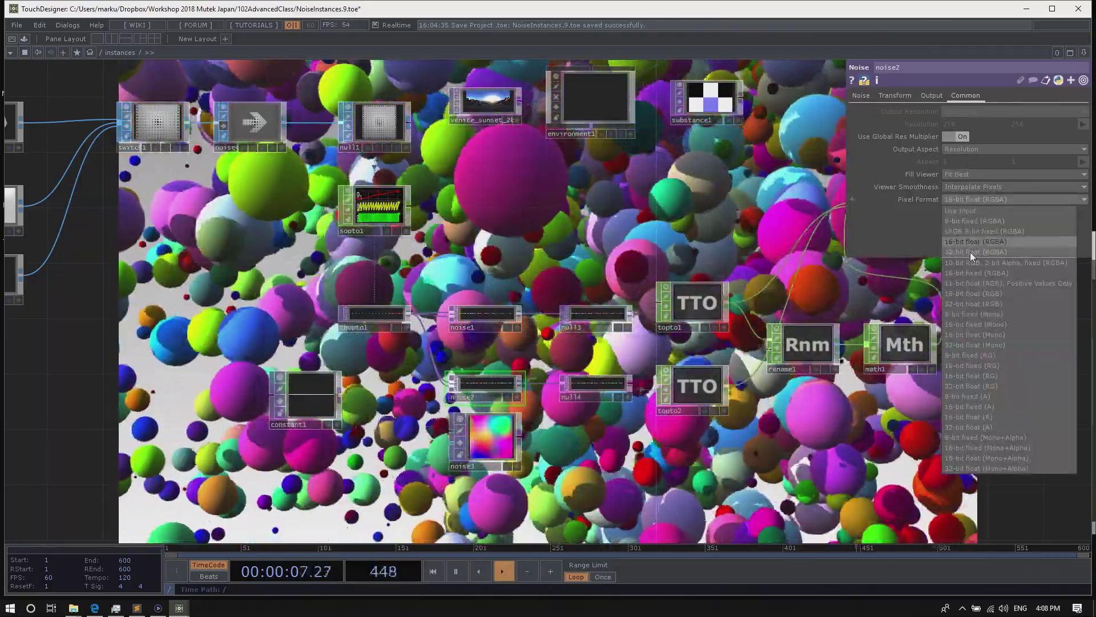
{"action": "left_click", "coordinate": [970, 252]}
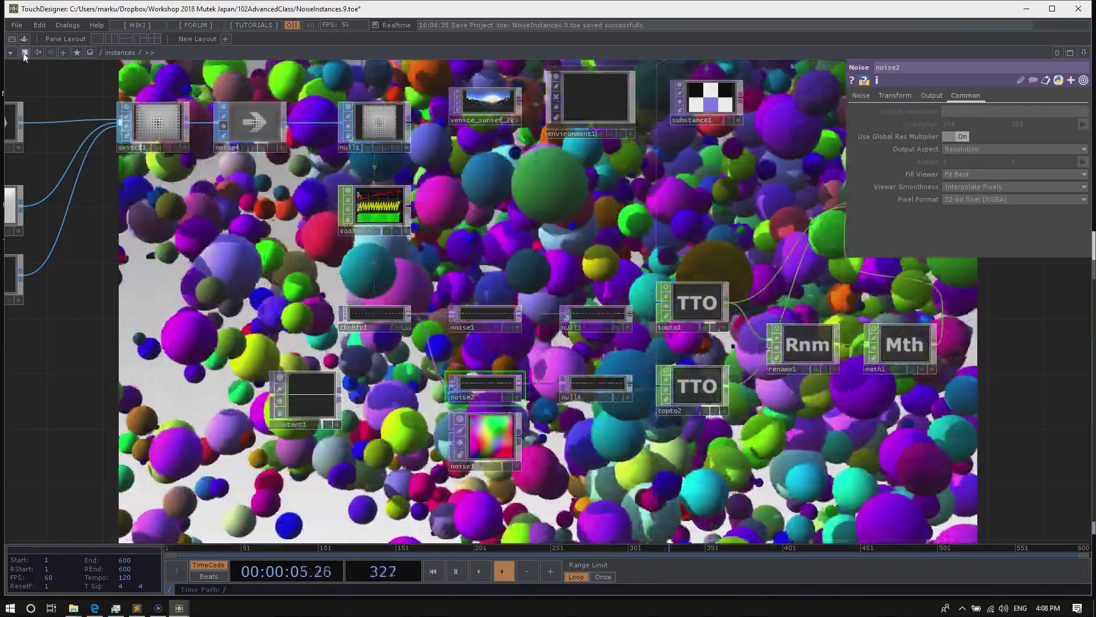
Check the less dense instance cloud in a separate viewer window and close it
{"action": "left_click", "coordinate": [12, 39]}
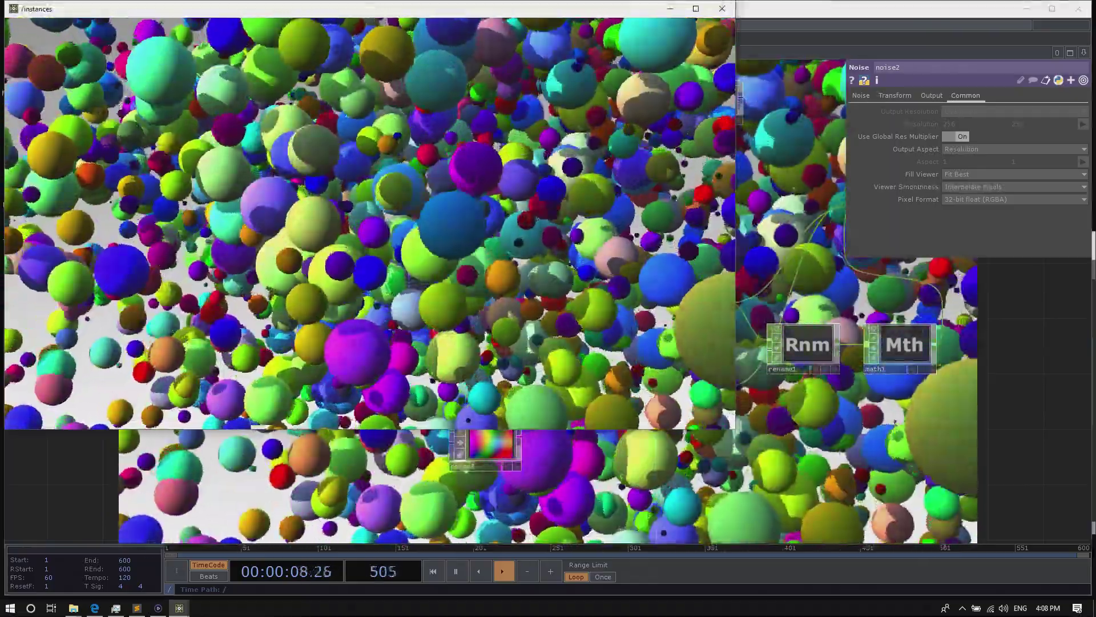
{"action": "left_click_drag", "start_coordinate": [365, 8], "coordinate": [422, 96]}
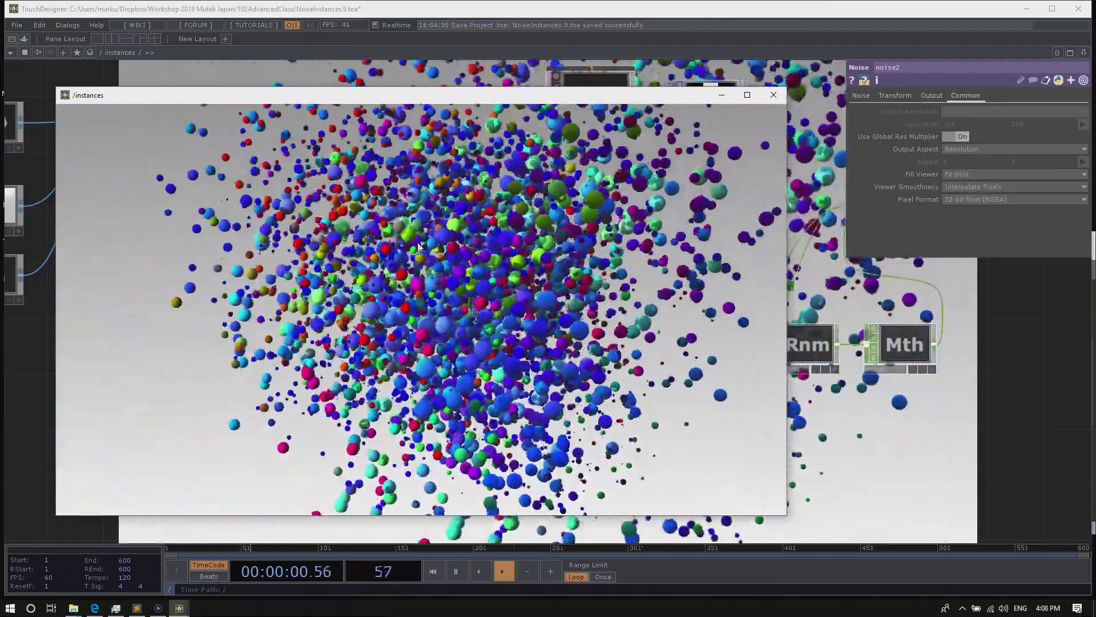
{"action": "left_click_drag", "start_coordinate": [439, 95], "coordinate": [425, 103]}
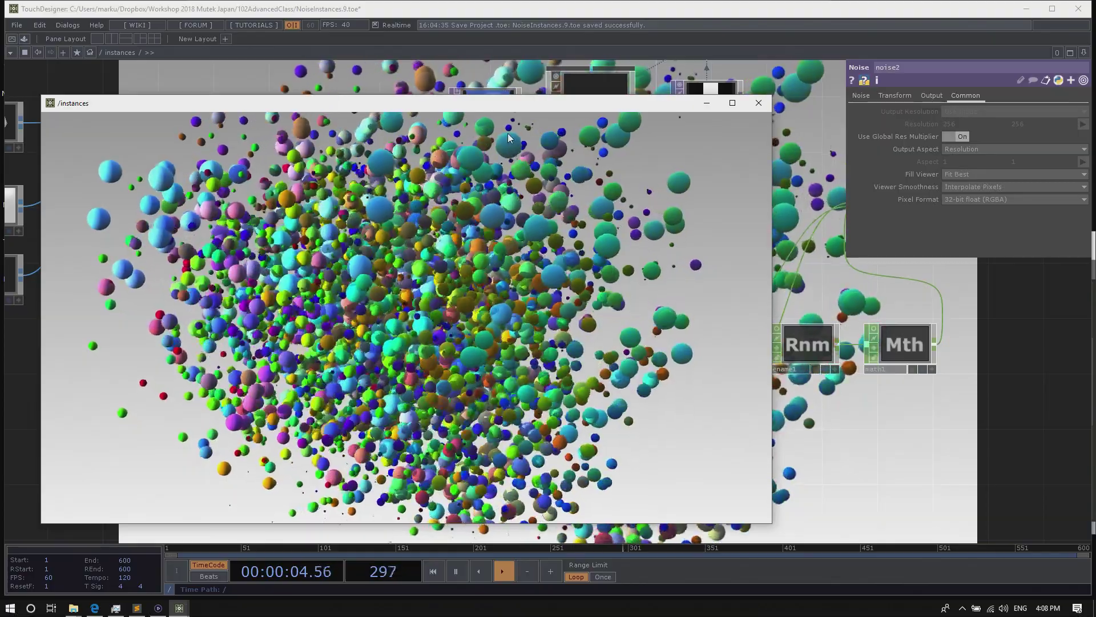
{"action": "left_click", "coordinate": [752, 106]}
Set noise1's period to 32
{"action": "left_click", "coordinate": [481, 314]}
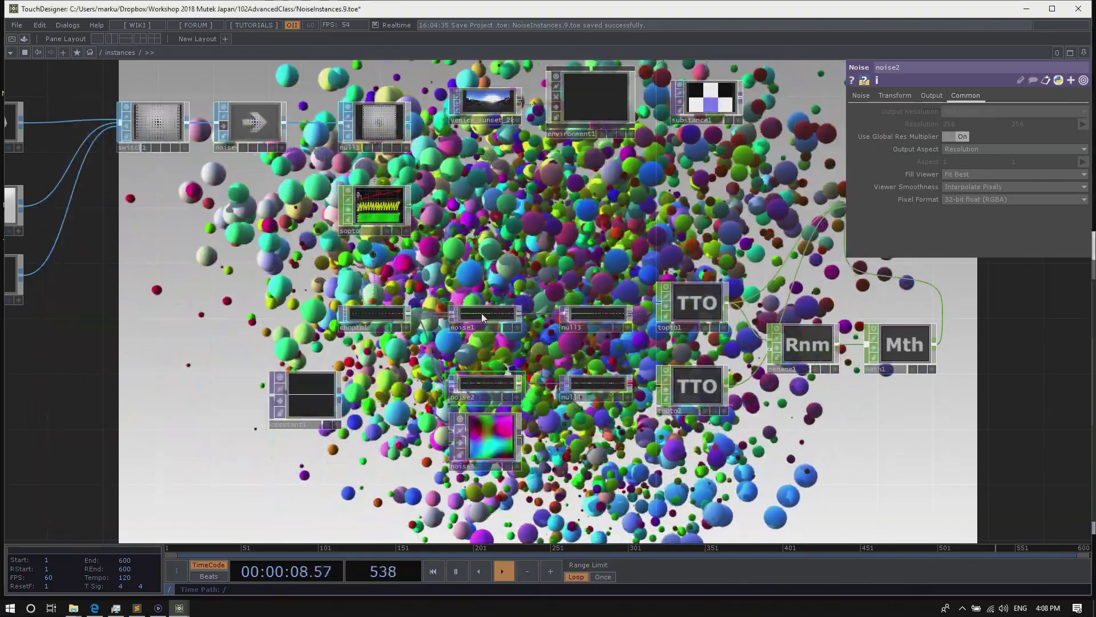
{"action": "left_click", "coordinate": [861, 95]}
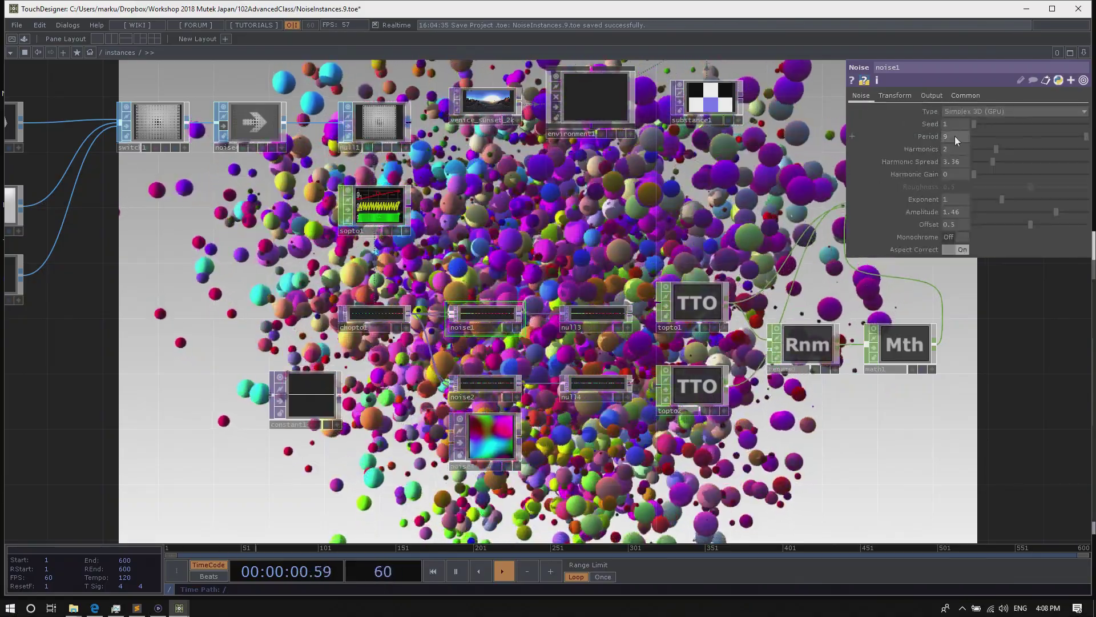
{"action": "middle_click_drag", "start_coordinate": [925, 138], "coordinate": [926, 120]}
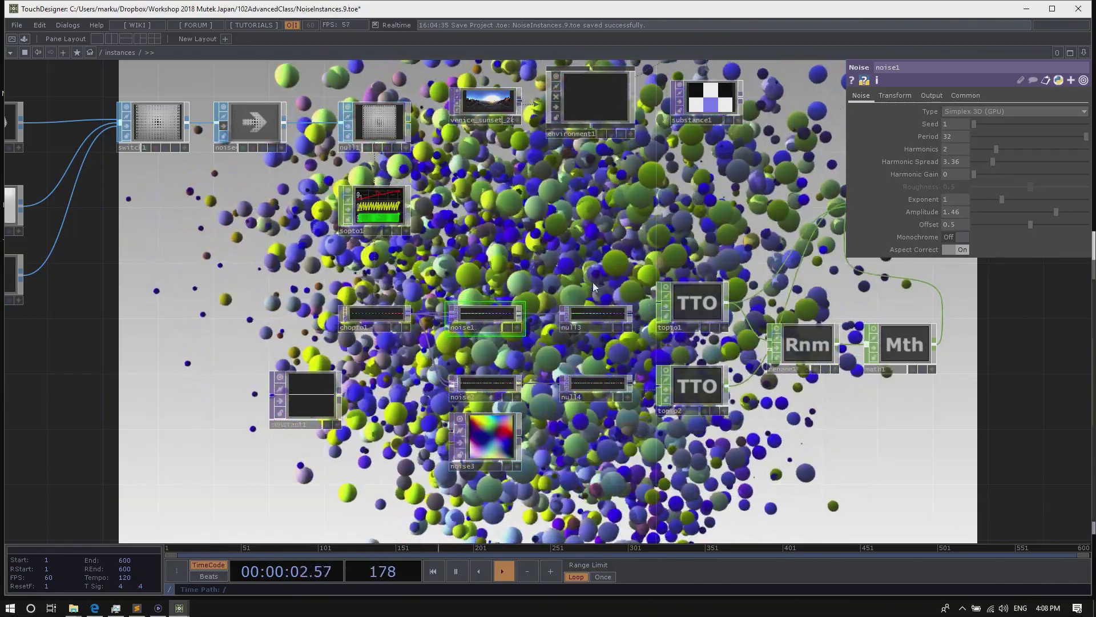
Raise noise2's amplitude to 1.98
{"action": "left_click", "coordinate": [484, 384]}
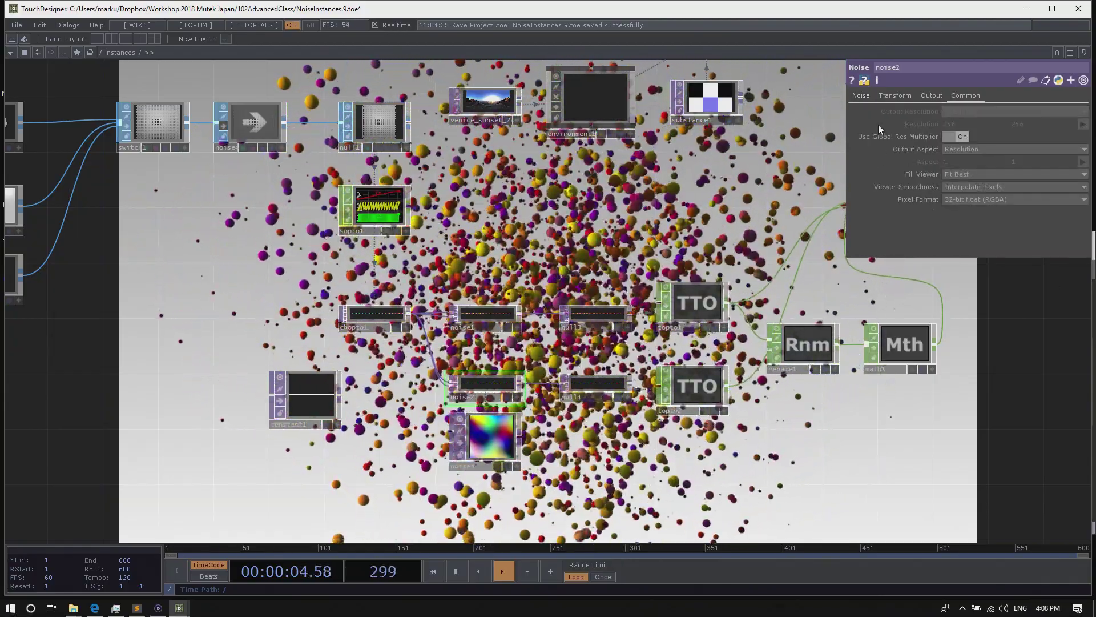
{"action": "left_click", "coordinate": [853, 95]}
{"action": "left_click_drag", "start_coordinate": [967, 211], "coordinate": [1087, 214]}
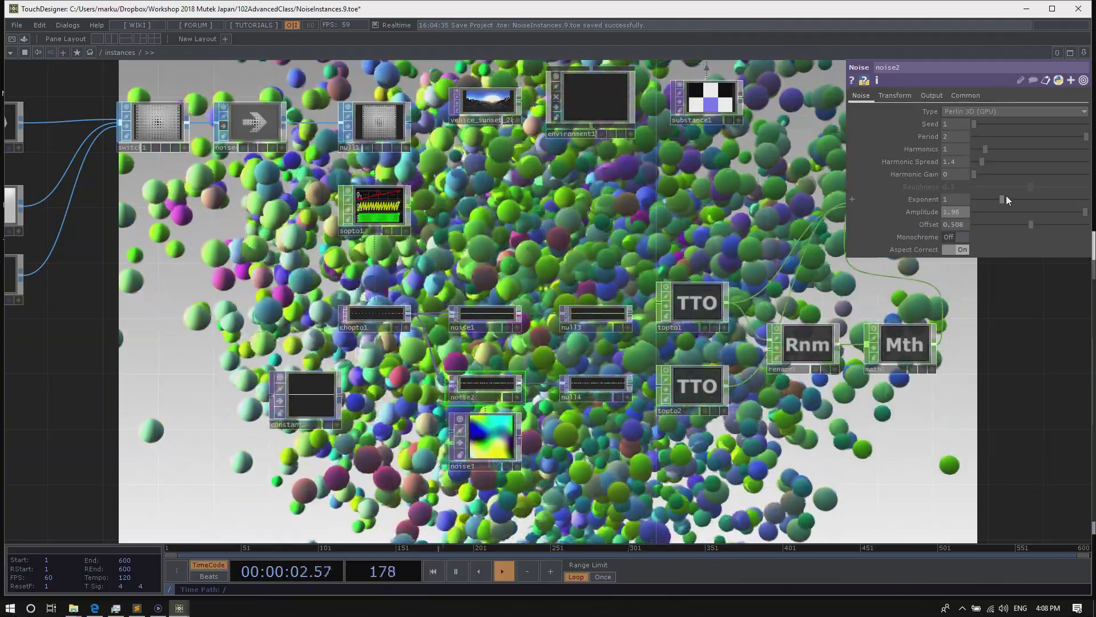
Try other shapes such as box1 as attribcreate1's input geometry, and reconnect sphere2
{"action": "left_click_drag", "start_coordinate": [542, 157], "coordinate": [564, 288]}
{"action": "left_click_drag", "start_coordinate": [393, 110], "coordinate": [382, 197]}
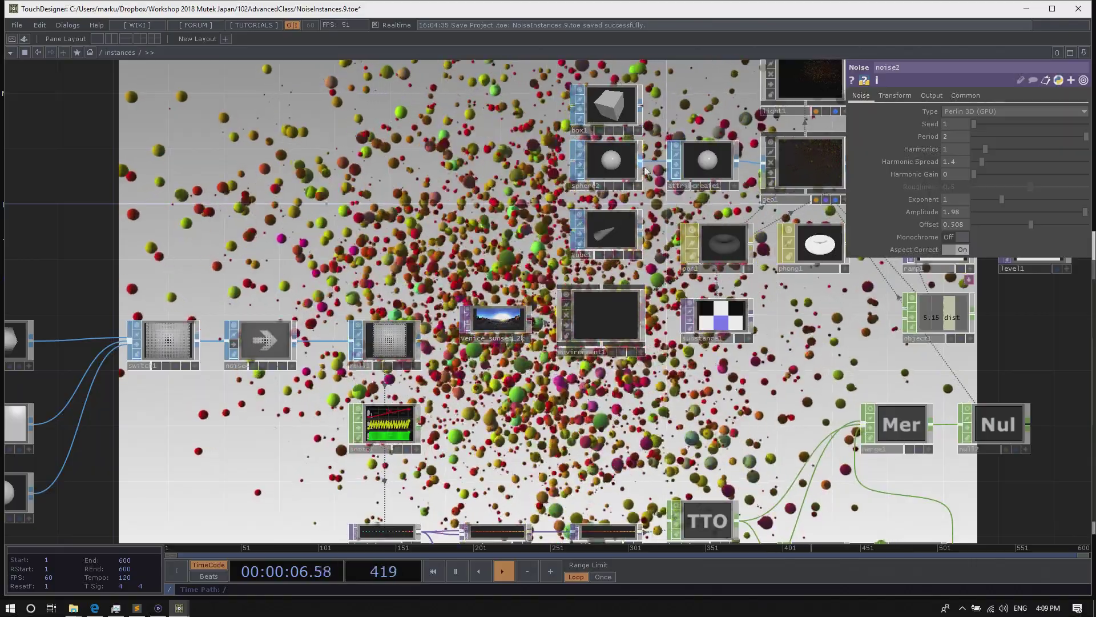
{"action": "left_click_drag", "start_coordinate": [644, 122], "coordinate": [668, 164]}
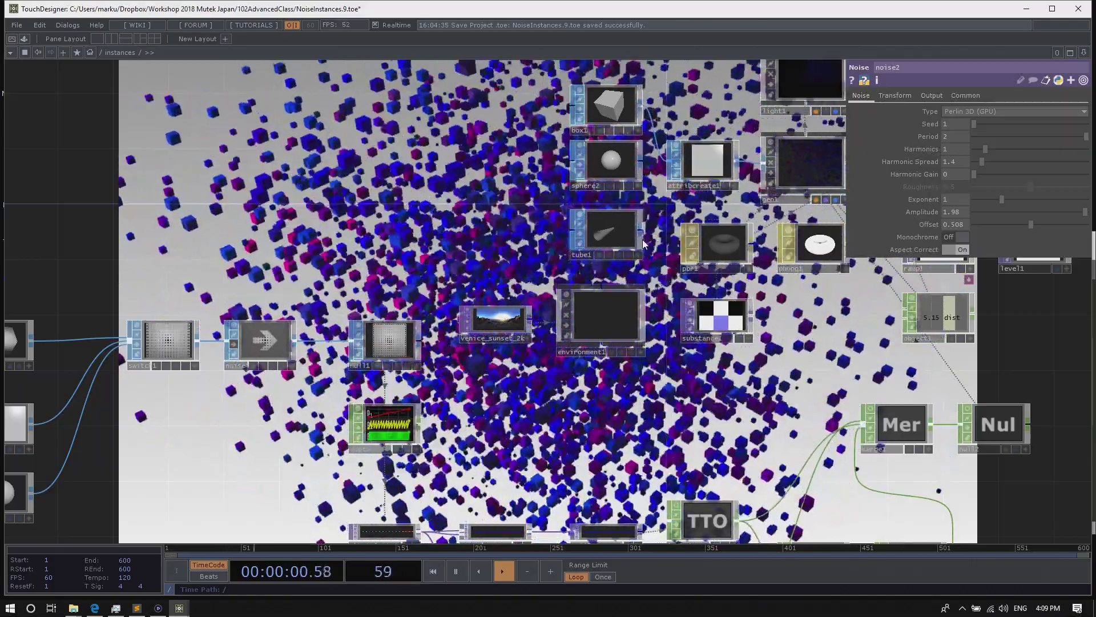
{"action": "left_click_drag", "start_coordinate": [642, 230], "coordinate": [663, 164]}
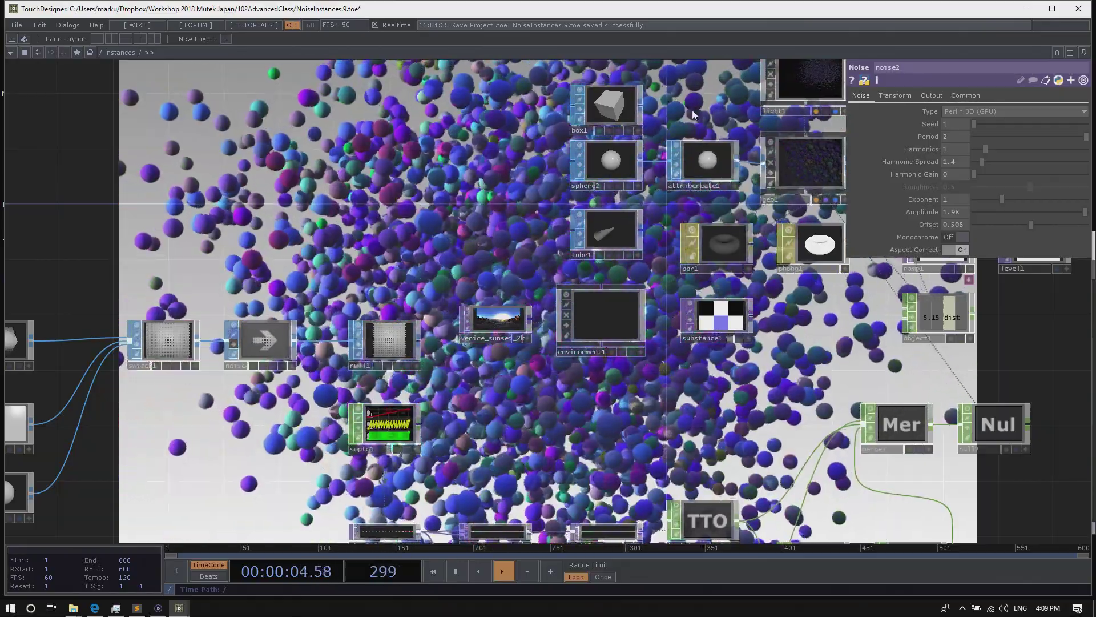
{"action": "left_click_drag", "start_coordinate": [629, 372], "coordinate": [591, 238]}
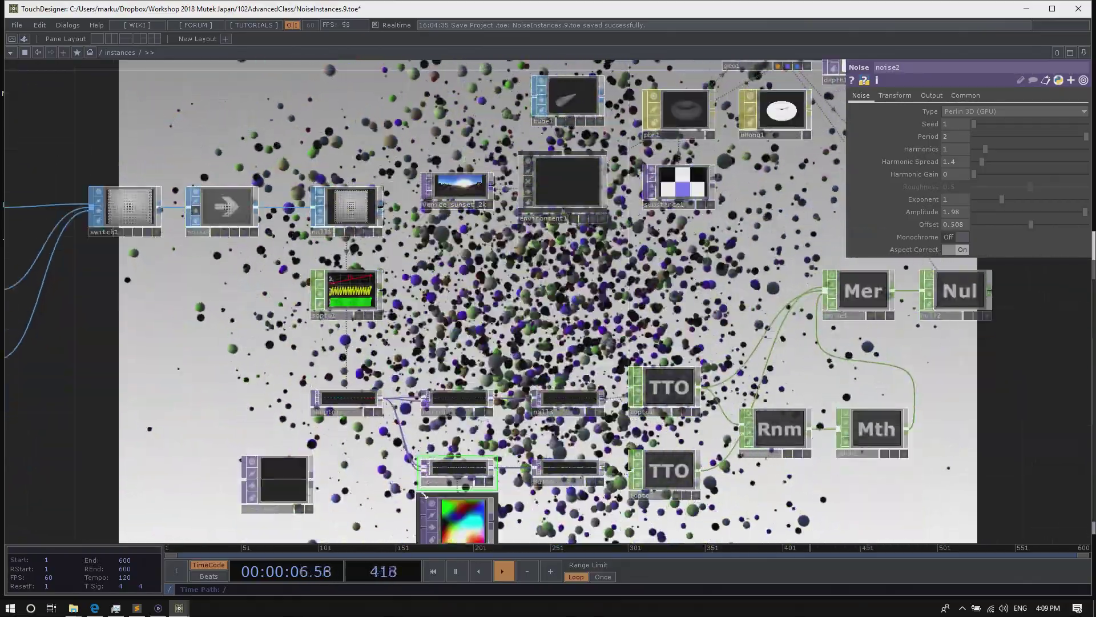
{"action": "left_click_drag", "start_coordinate": [508, 530], "coordinate": [488, 381]}
{"action": "middle_click_drag", "start_coordinate": [488, 389], "coordinate": [611, 402]}
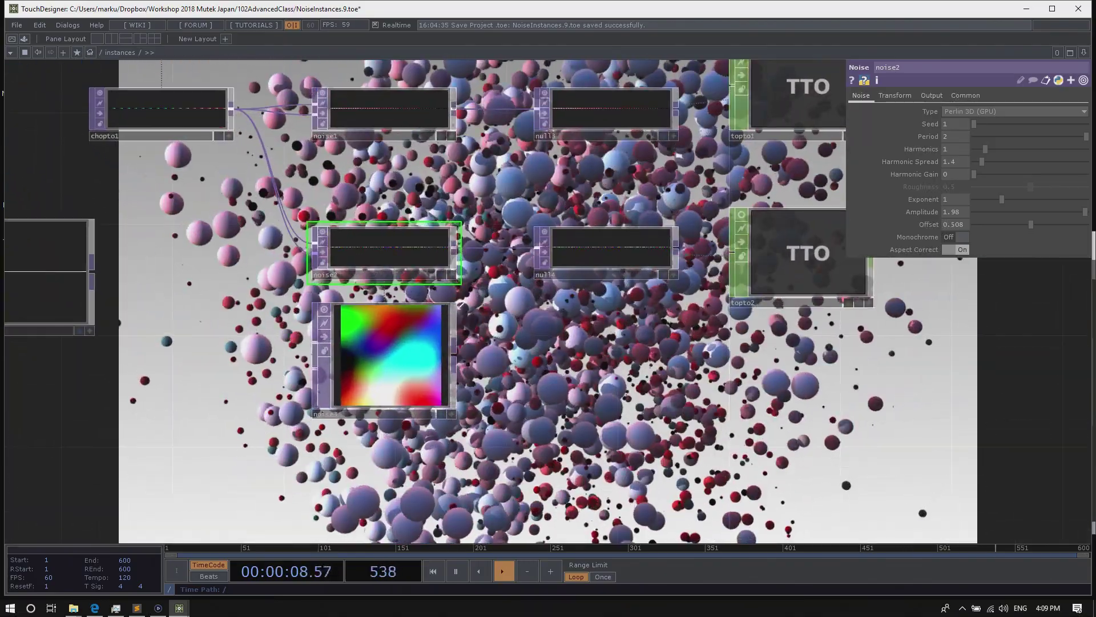
Lower noise2's amplitude to 1.64 and change its noise type to Simplex 3D (GPU)
{"action": "left_click_drag", "start_coordinate": [484, 315], "coordinate": [474, 380]}
{"action": "left_click_drag", "start_coordinate": [979, 215], "coordinate": [1078, 224]}
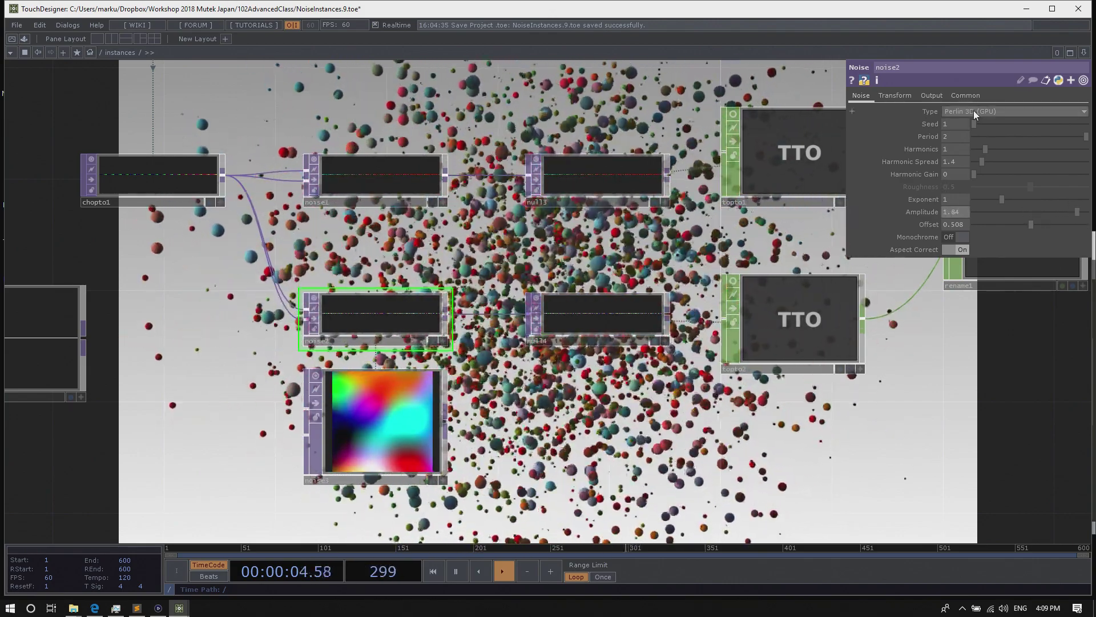
{"action": "left_click", "coordinate": [974, 111]}
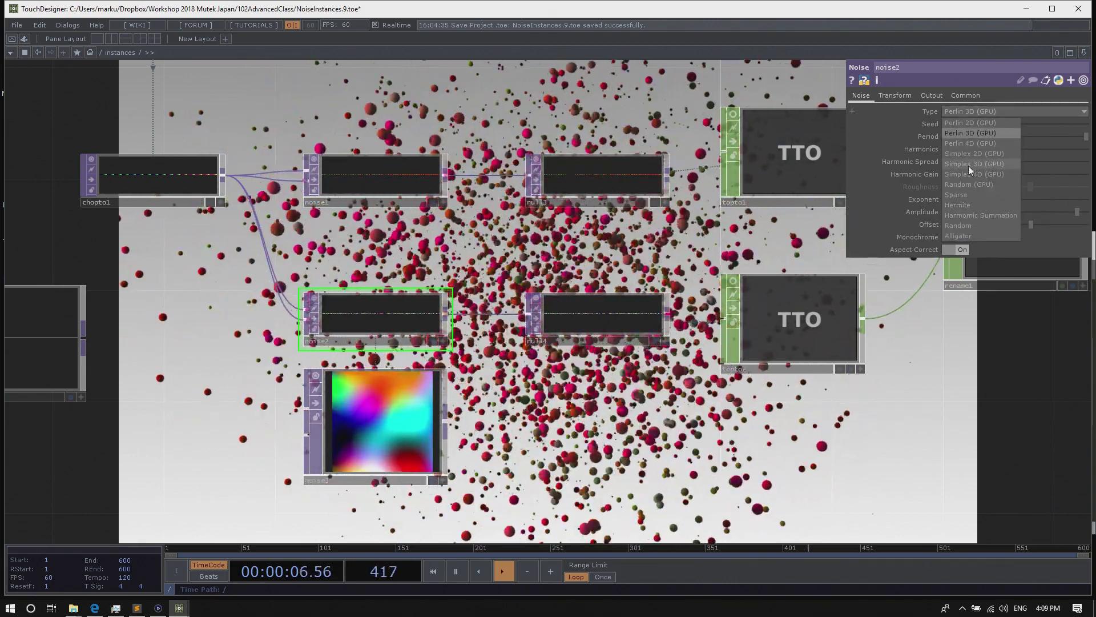
{"action": "left_click", "coordinate": [968, 165]}
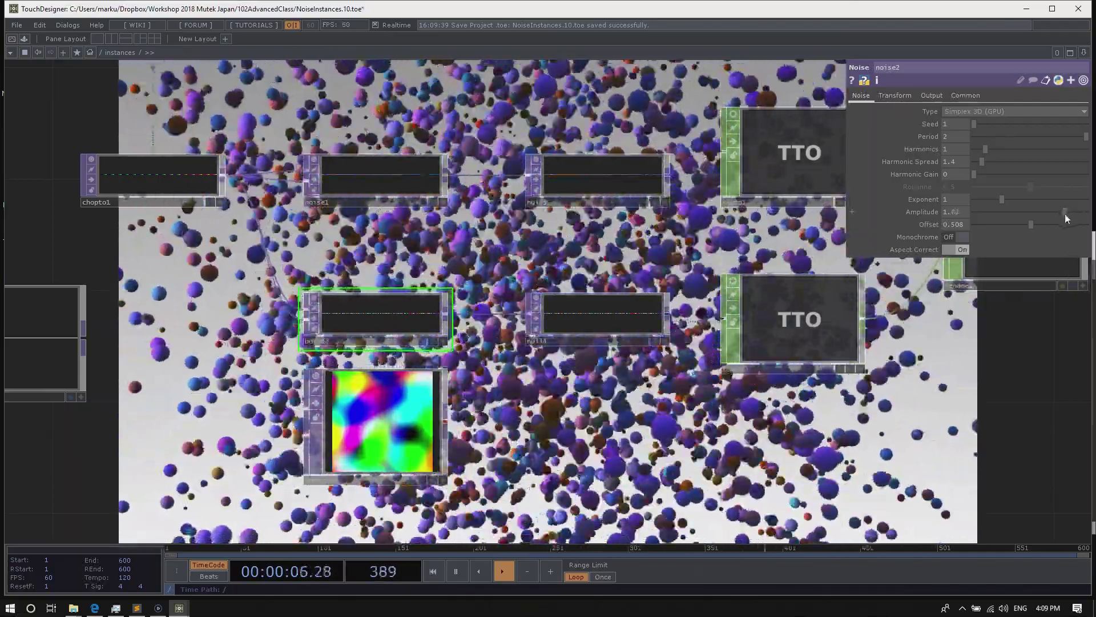
Reduce noise2's amplitude to 1.37 and set its harmonics to 2
{"action": "left_click_drag", "start_coordinate": [1065, 213], "coordinate": [1054, 216]}
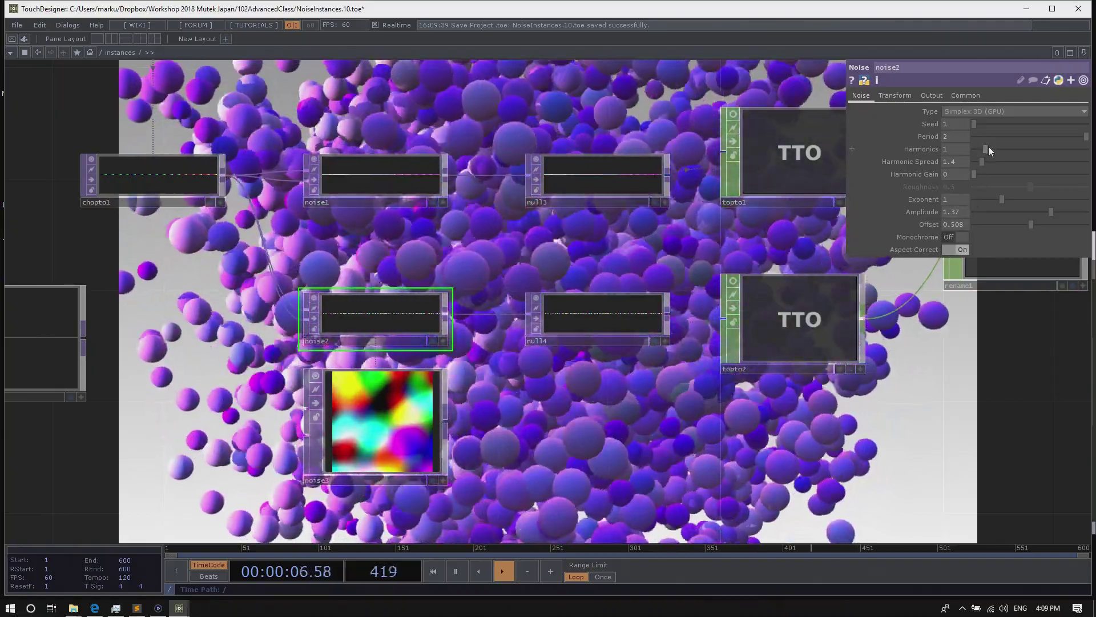
{"action": "mouse_move", "coordinate": [988, 146]}
{"action": "left_mouse_down"}
{"action": "mouse_move", "coordinate": [1025, 150]}
{"action": "mouse_move", "coordinate": [996, 152]}
{"action": "left_mouse_up"}
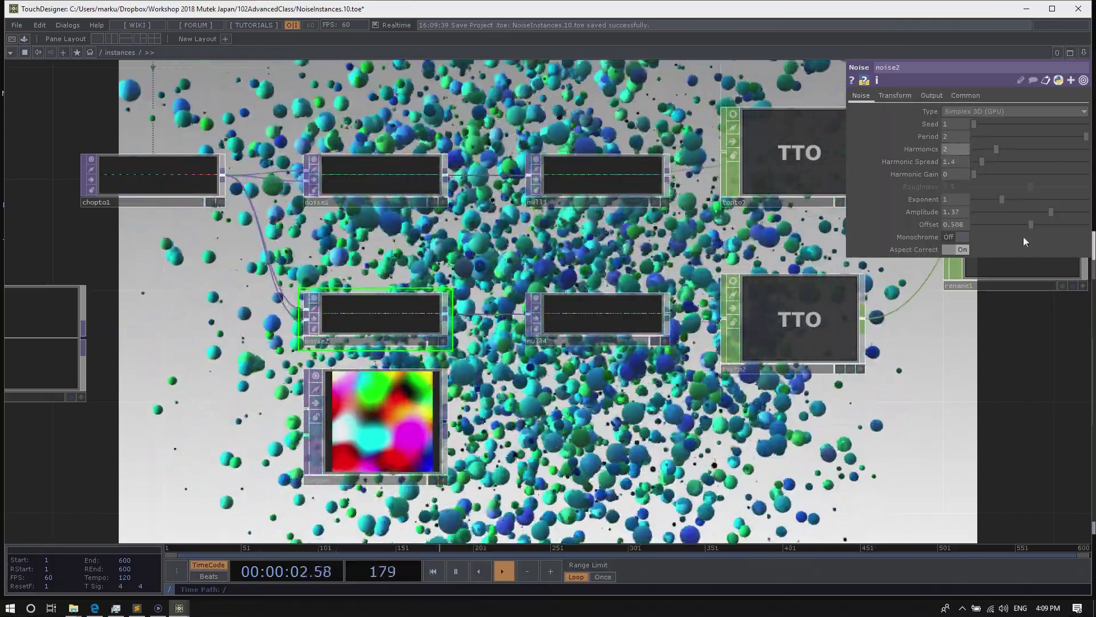
Compare small and large periods on noise2, such as 2, 16 and 18, and settle on 20
{"action": "middle_click_drag", "start_coordinate": [958, 136], "coordinate": [986, 122]}
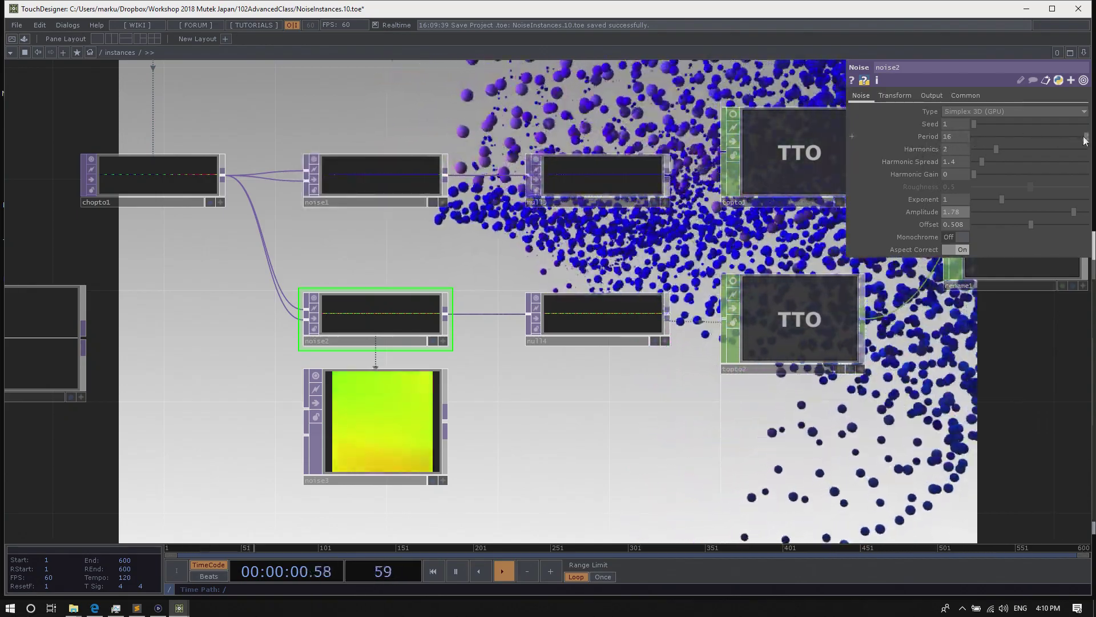
{"action": "mouse_move", "coordinate": [1085, 141]}
{"action": "left_mouse_down"}
{"action": "mouse_move", "coordinate": [948, 139]}
{"action": "mouse_move", "coordinate": [1090, 138]}
{"action": "left_mouse_up"}
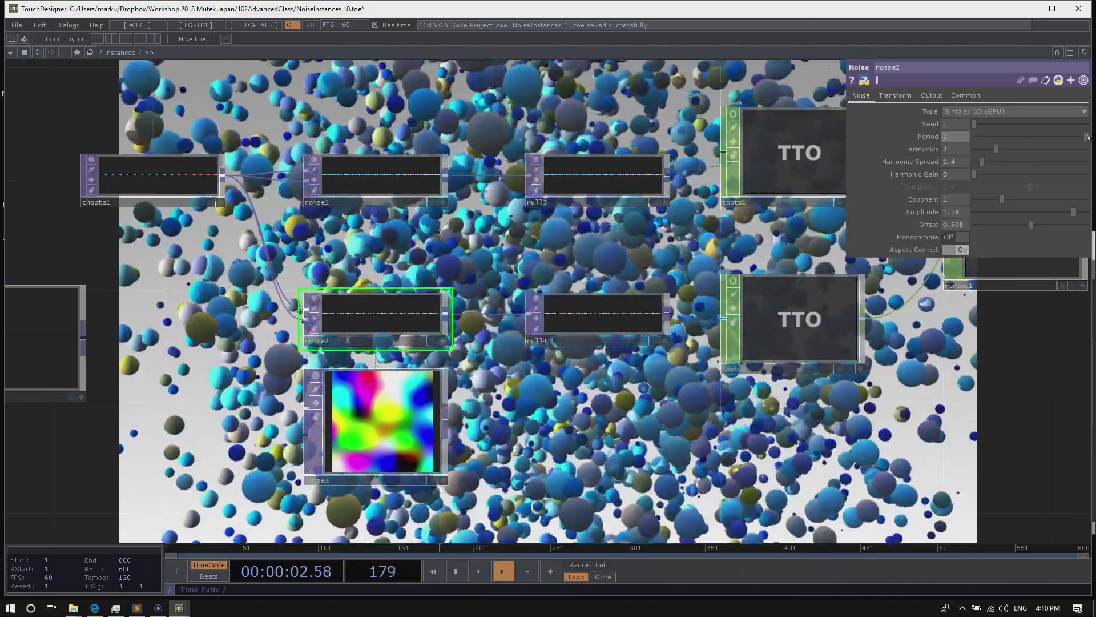
{"action": "mouse_move", "coordinate": [954, 135]}
{"action": "middle_mouse_down"}
{"action": "mouse_move", "coordinate": [967, 117]}
{"action": "mouse_move", "coordinate": [953, 120]}
{"action": "middle_mouse_up"}
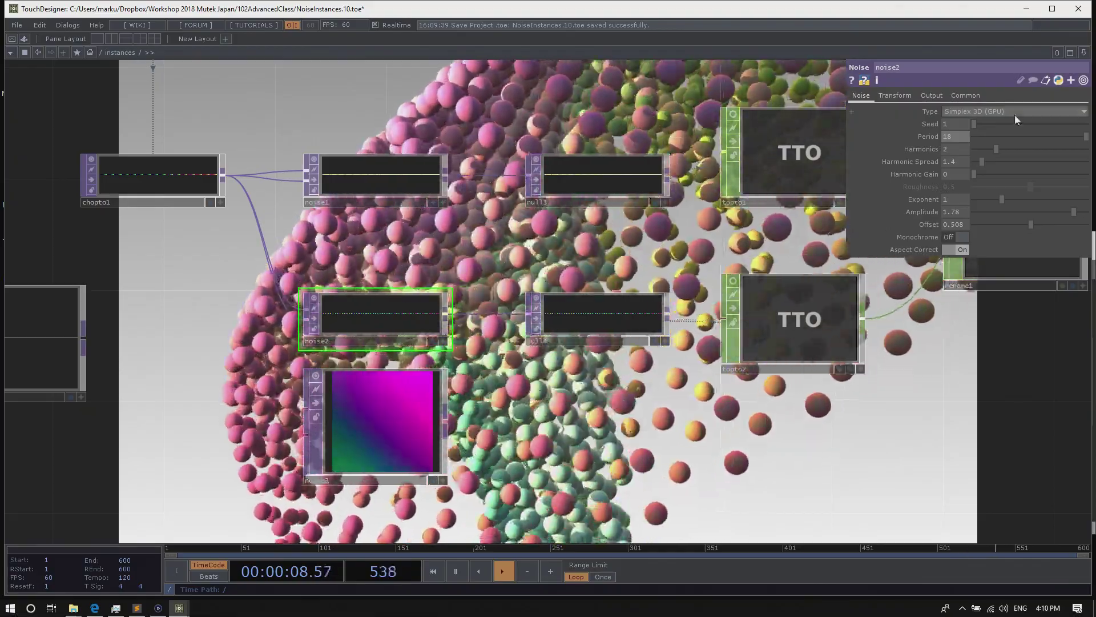
{"action": "left_click_drag", "start_coordinate": [1016, 136], "coordinate": [1085, 137]}
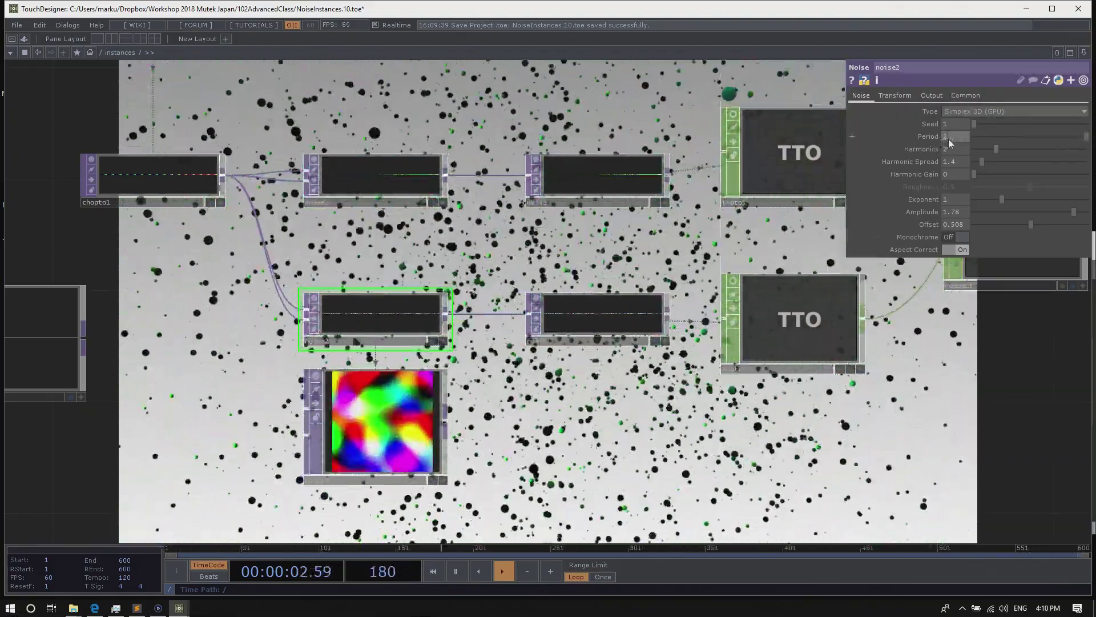
{"action": "left_click_drag", "start_coordinate": [948, 139], "coordinate": [955, 117]}
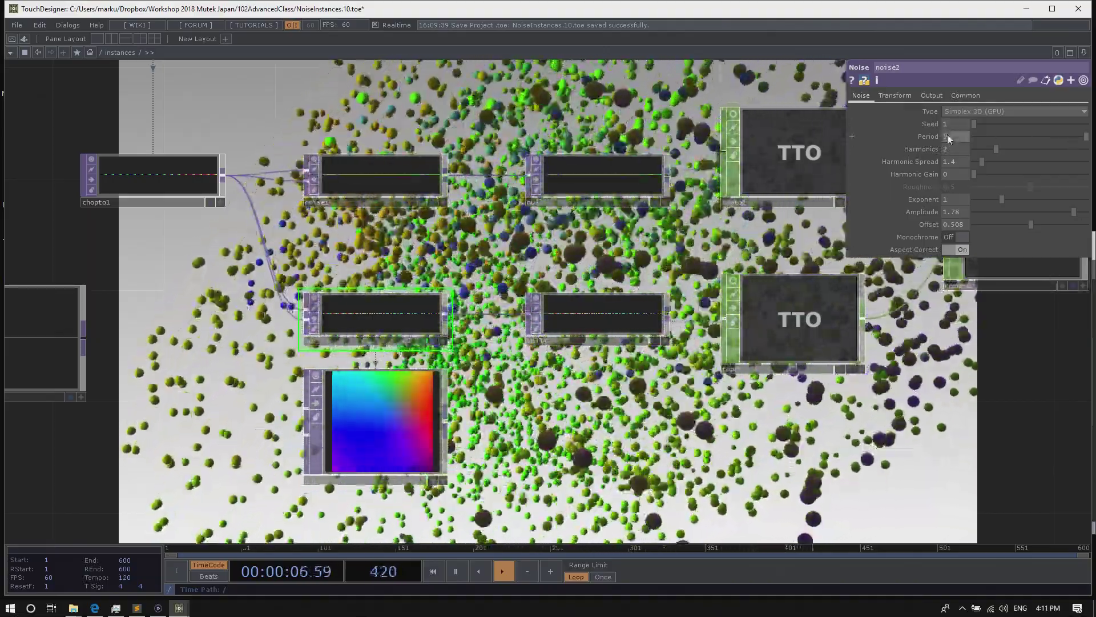
{"action": "middle_click_drag", "start_coordinate": [947, 135], "coordinate": [953, 115]}
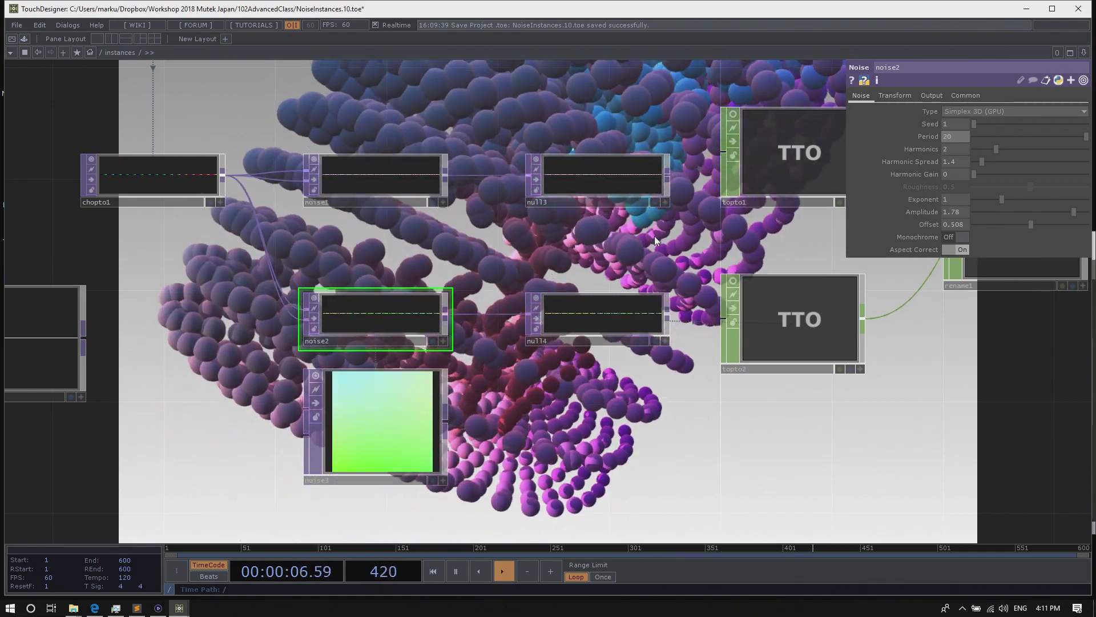
Lower the amplitude of noise1 to 0.4
{"action": "left_click_drag", "start_coordinate": [654, 235], "coordinate": [454, 251]}
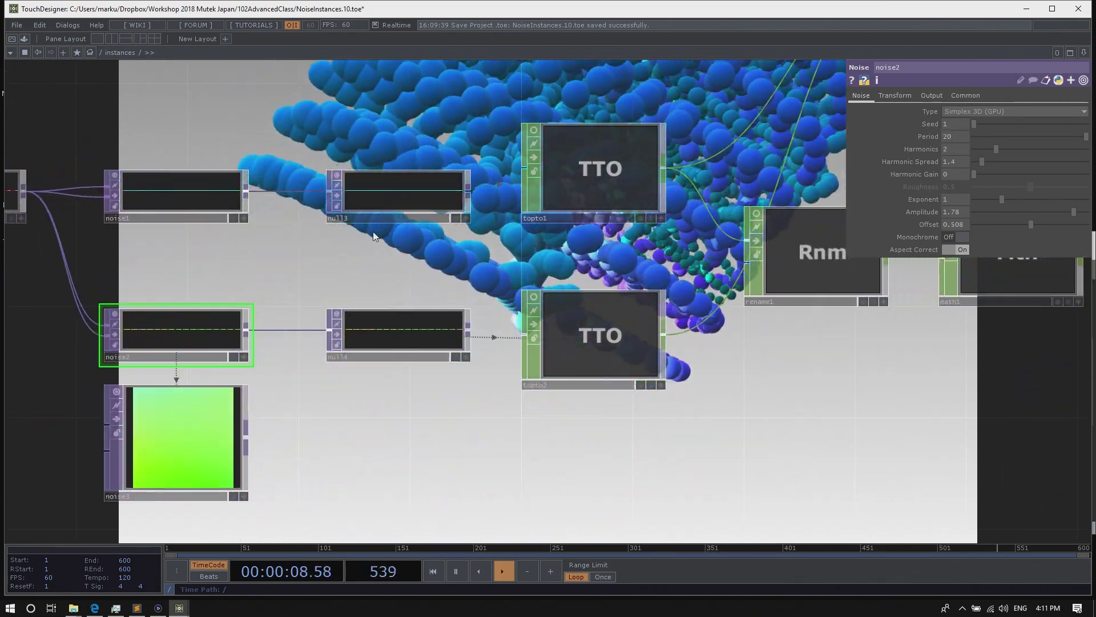
{"action": "left_click", "coordinate": [191, 198]}
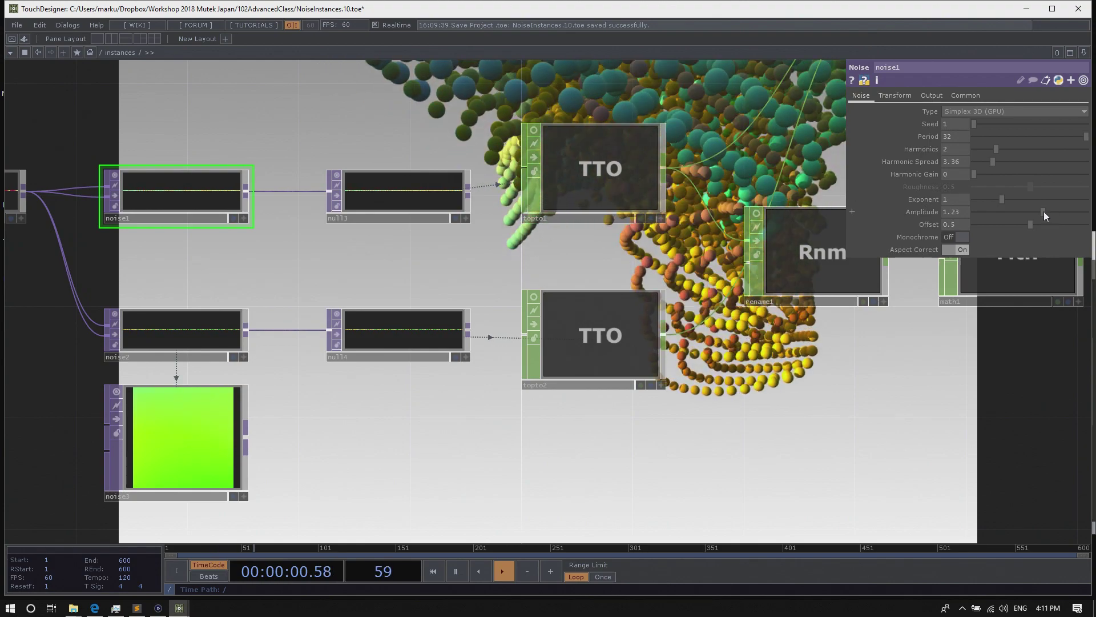
{"action": "left_click_drag", "start_coordinate": [1044, 211], "coordinate": [982, 211]}
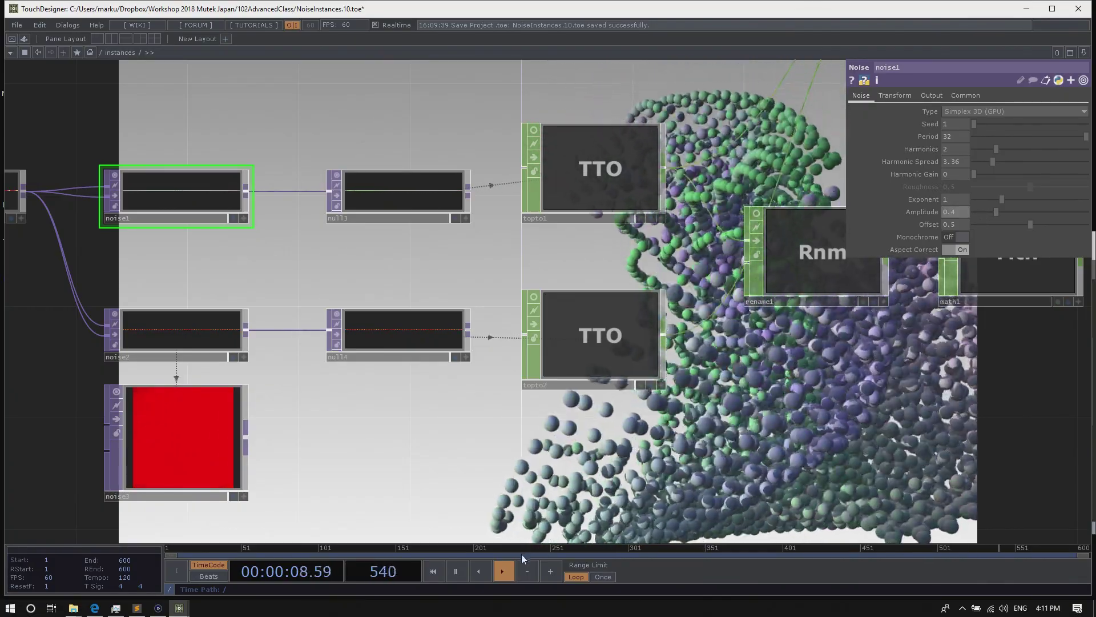
Check the project's output in Perform mode and return to the network editor
{"action": "left_click_drag", "start_coordinate": [524, 505], "coordinate": [614, 468]}
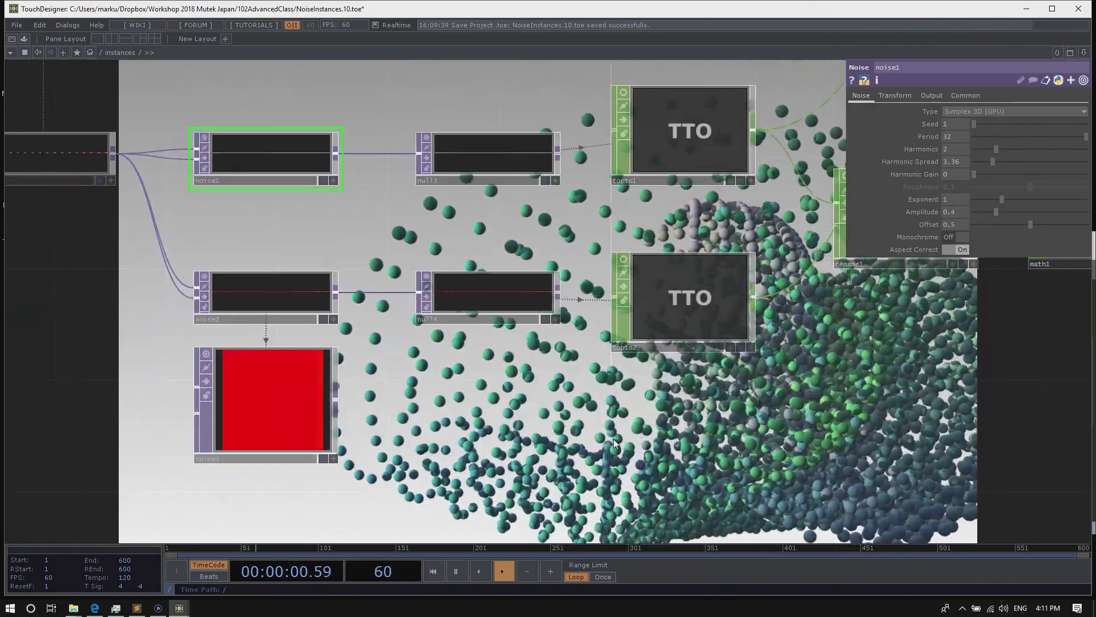
{"action": "scroll", "coordinate": [600, 443], "scroll_direction": "down", "scroll_amount": 3}
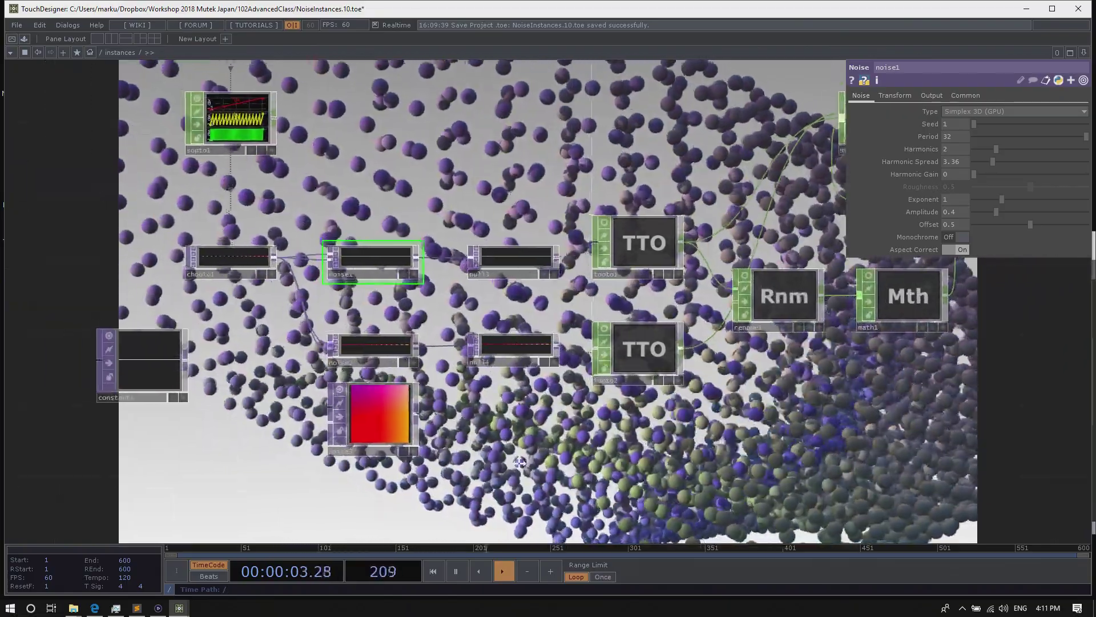
{"action": "left_click_drag", "start_coordinate": [519, 460], "coordinate": [501, 459]}
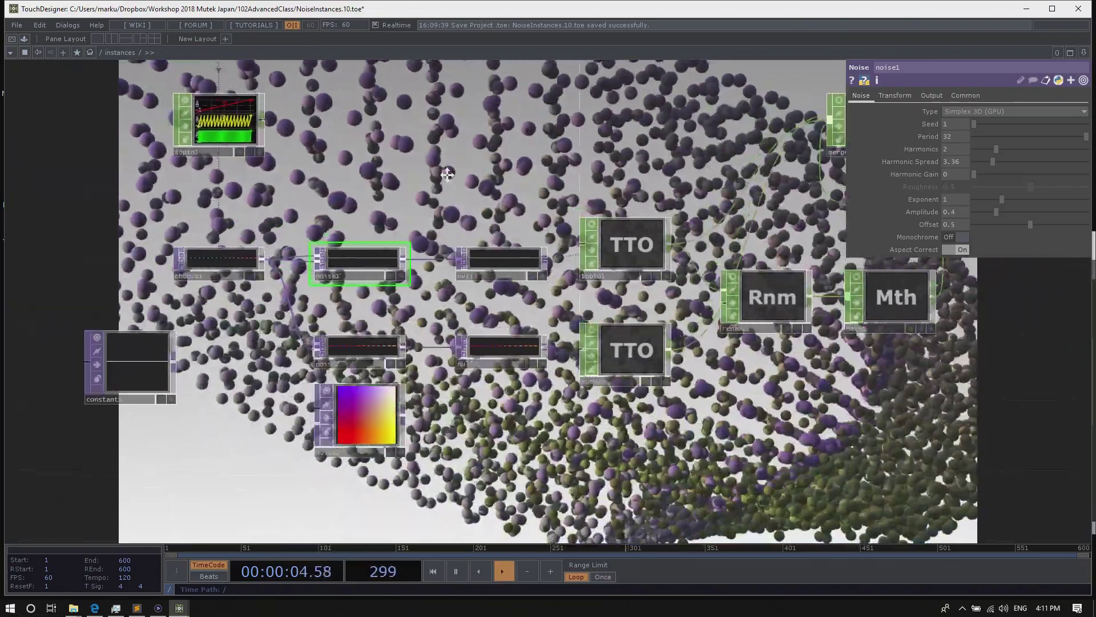
{"action": "left_click_drag", "start_coordinate": [447, 173], "coordinate": [458, 187]}
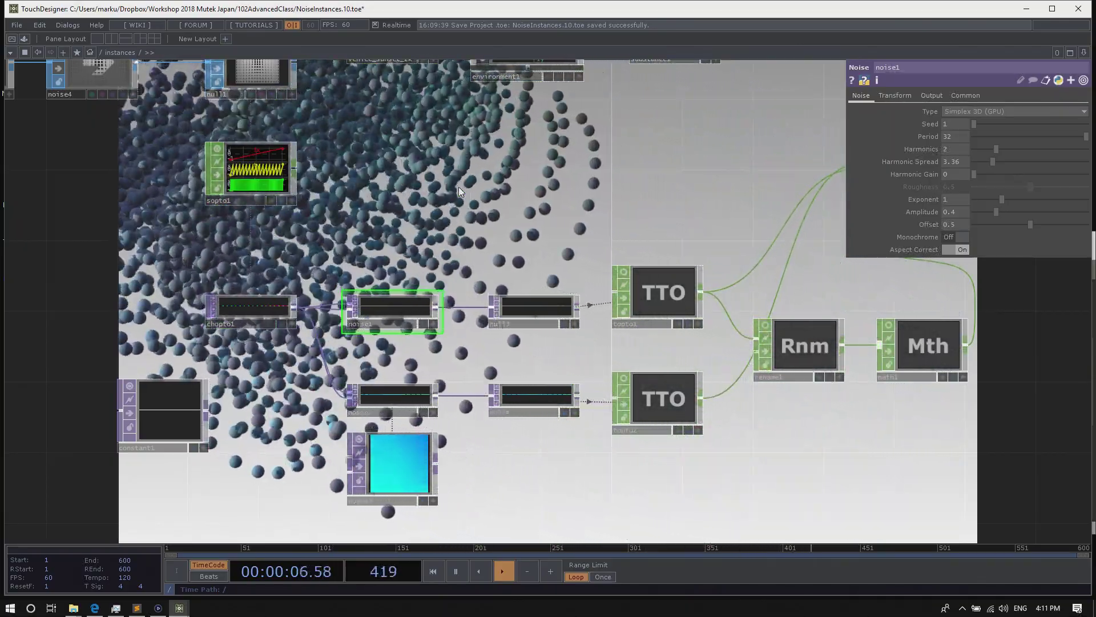
{"action": "left_click_drag", "start_coordinate": [450, 107], "coordinate": [423, 273]}
{"action": "scroll", "coordinate": [410, 252], "scroll_direction": "down", "scroll_amount": 2}
{"action": "scroll", "coordinate": [433, 266], "scroll_direction": "down", "scroll_amount": 2}
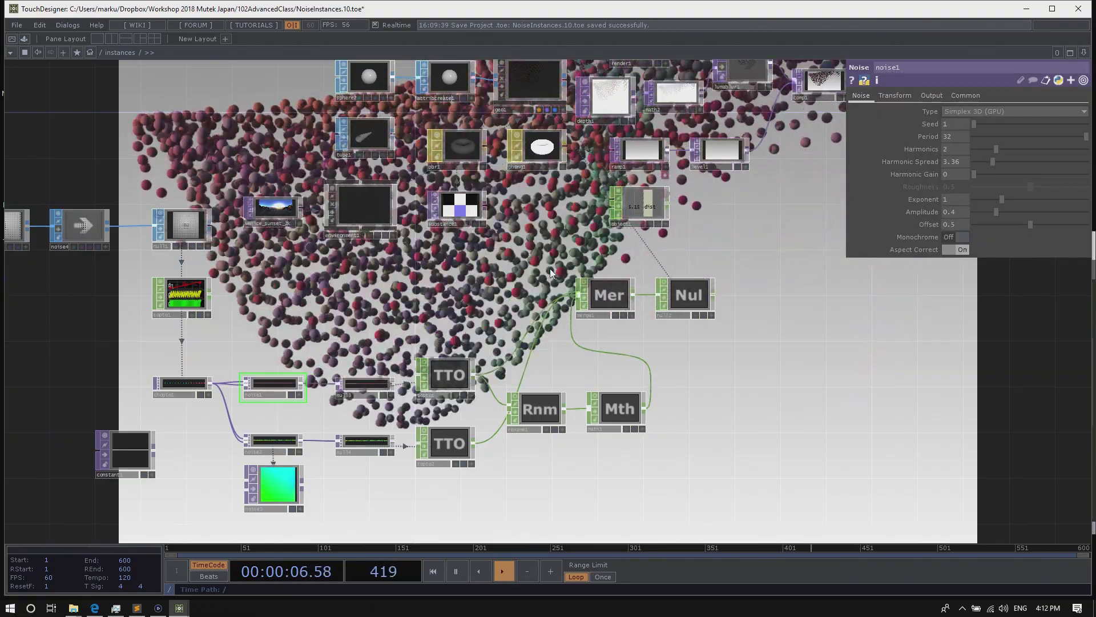
{"action": "key", "text": "F1"}
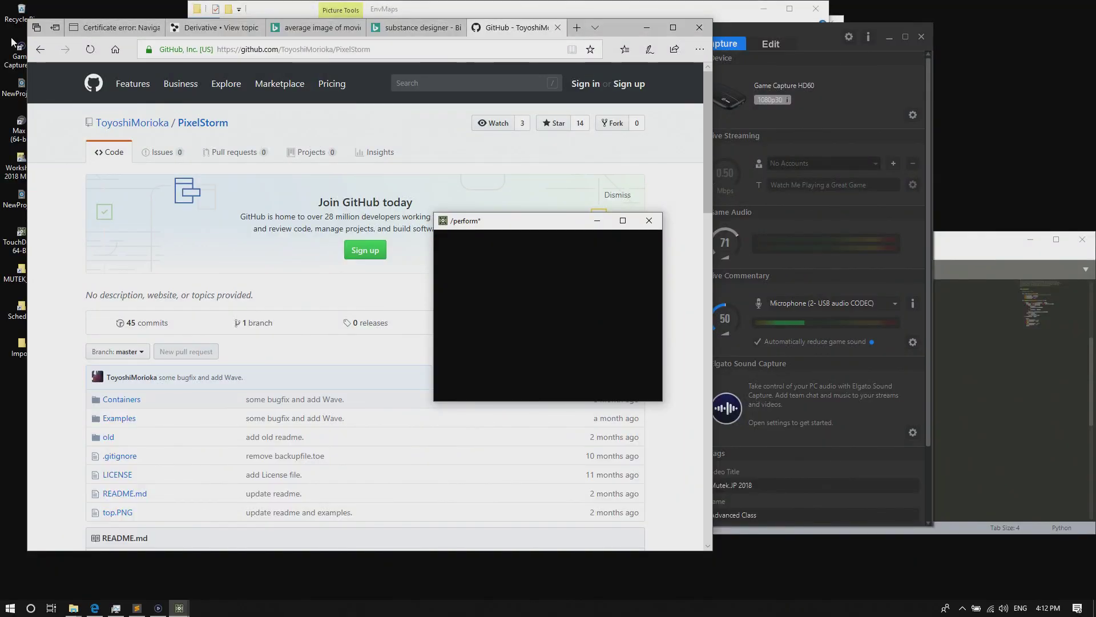
{"action": "key", "text": "Escape"}
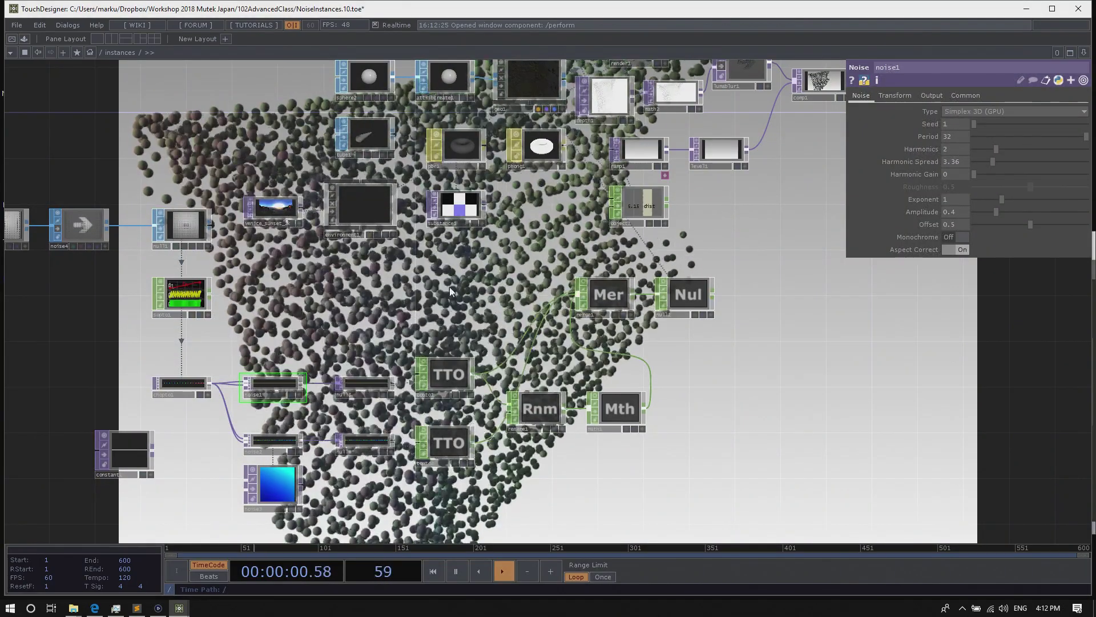
Assign the instances container as the root-level perform window's Window Operator, and show perform's parameters
{"action": "key", "text": "u"}
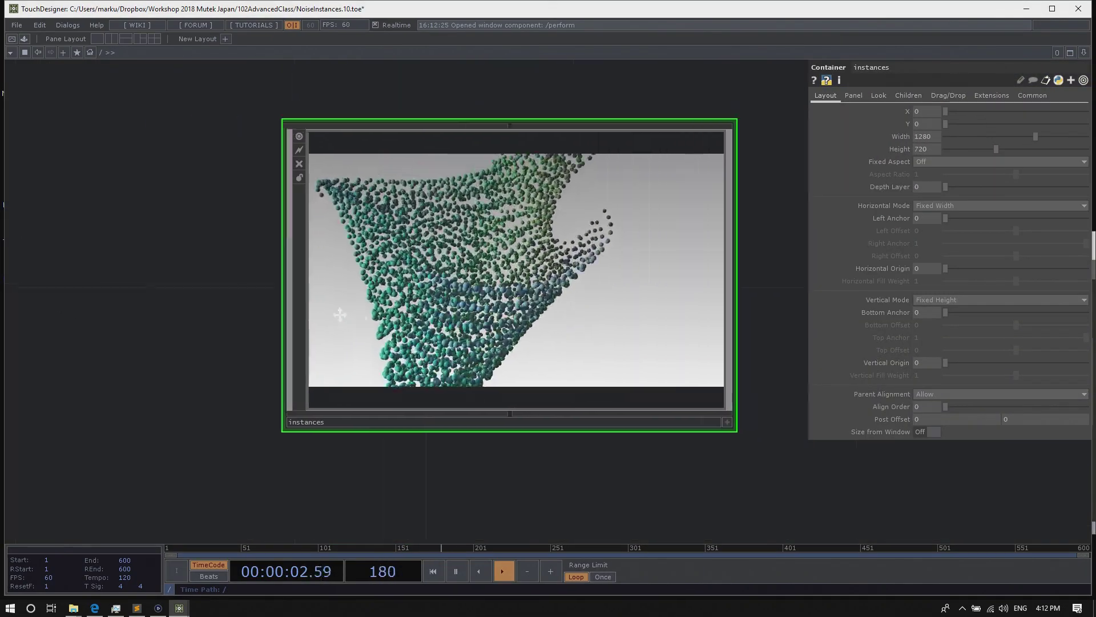
{"action": "scroll", "coordinate": [217, 338], "scroll_direction": "down", "scroll_amount": 2}
{"action": "left_click_drag", "start_coordinate": [334, 330], "coordinate": [502, 330]}
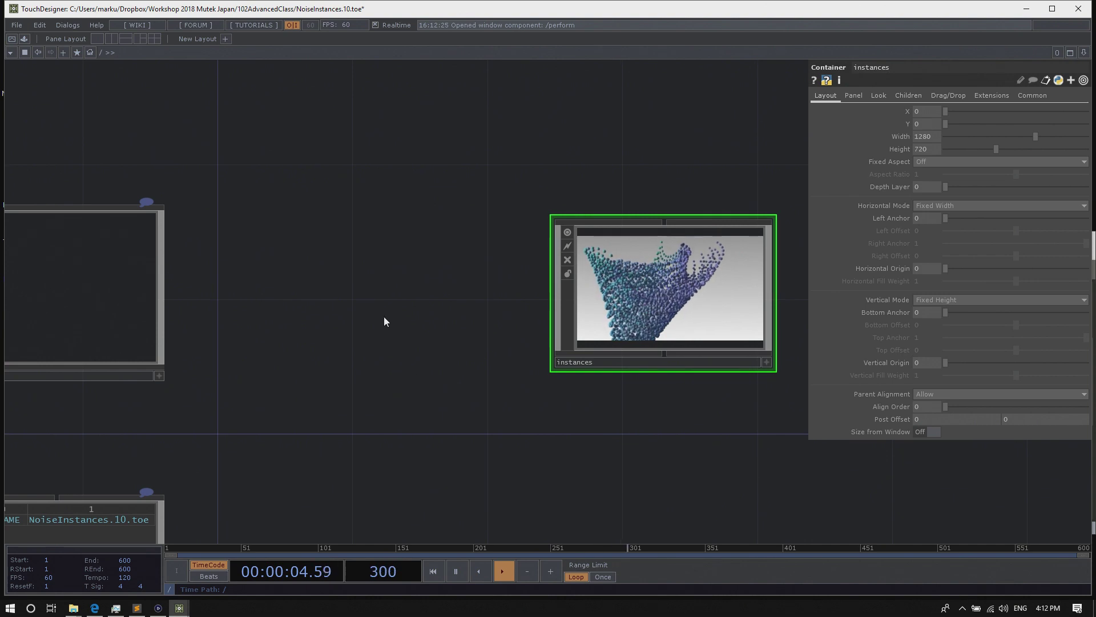
{"action": "scroll", "coordinate": [384, 318], "scroll_direction": "down", "scroll_amount": 2}
{"action": "left_click_drag", "start_coordinate": [188, 307], "coordinate": [185, 306]}
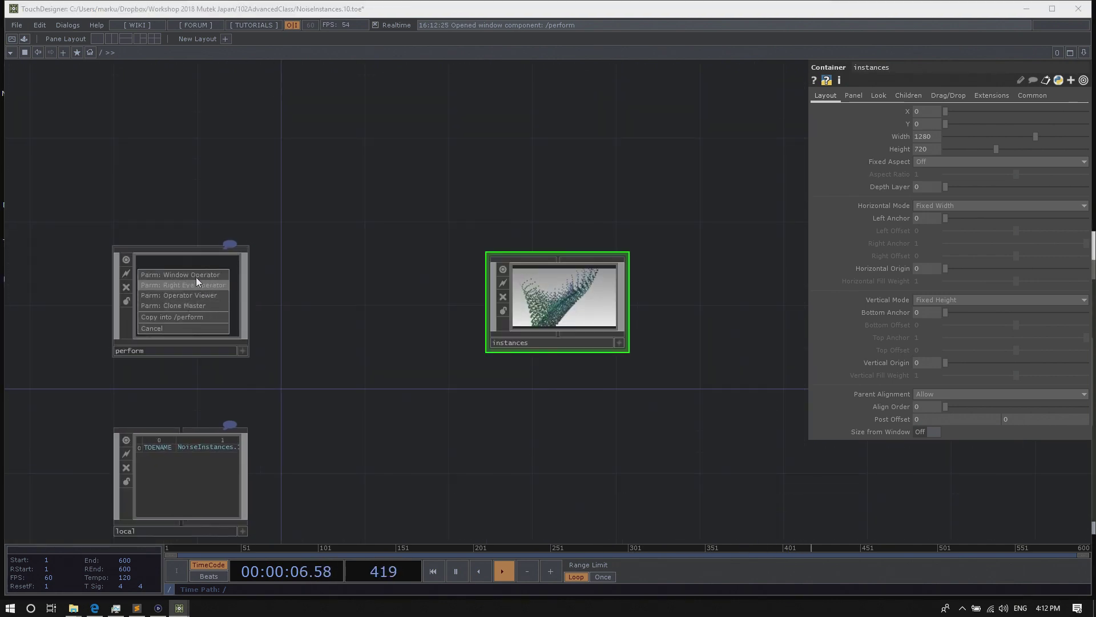
{"action": "left_click", "coordinate": [194, 274]}
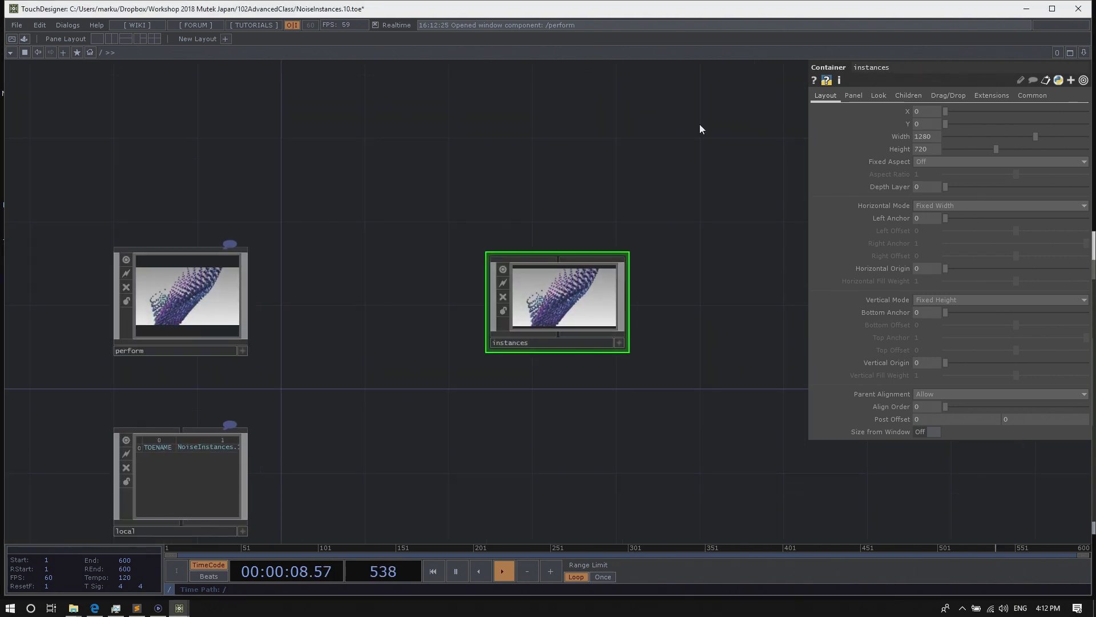
{"action": "left_click", "coordinate": [207, 294]}
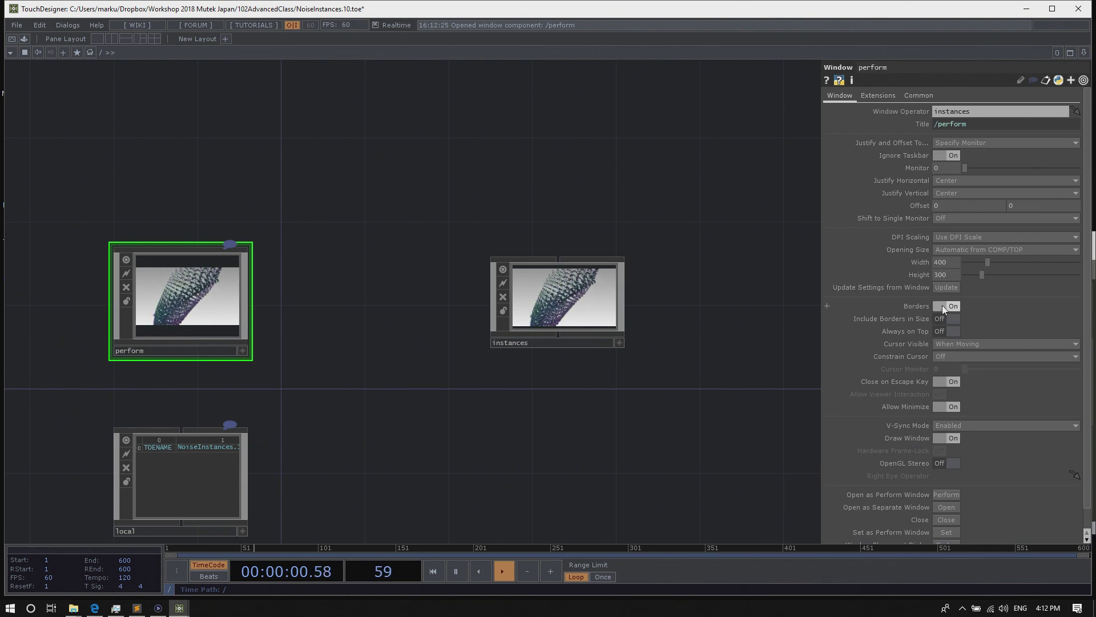